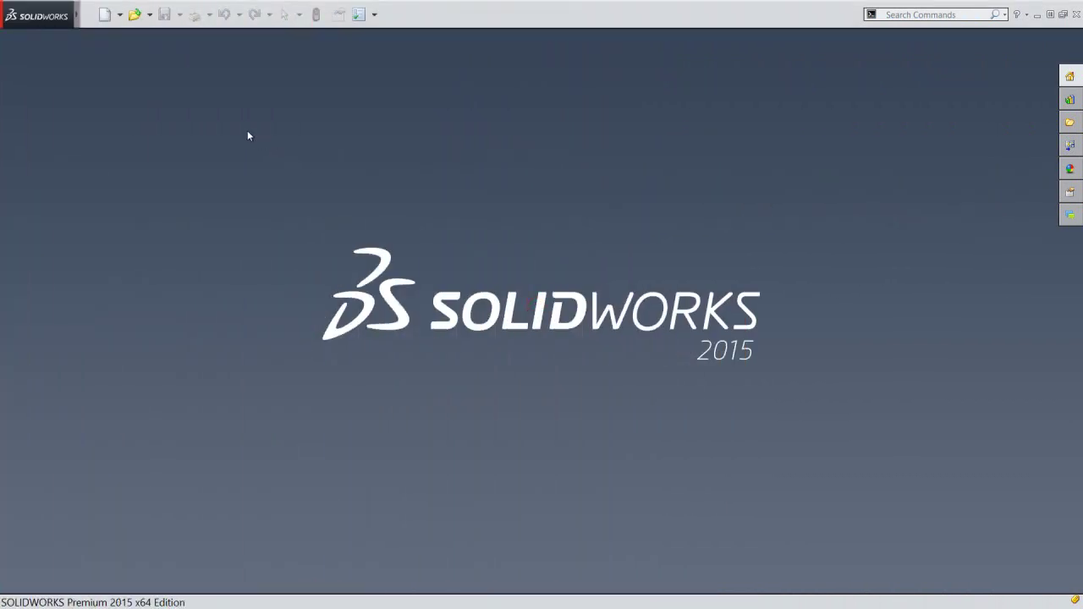
# Create a new part document from the tutorial IPS (inch) part template.
pyautogui.click(103, 14)
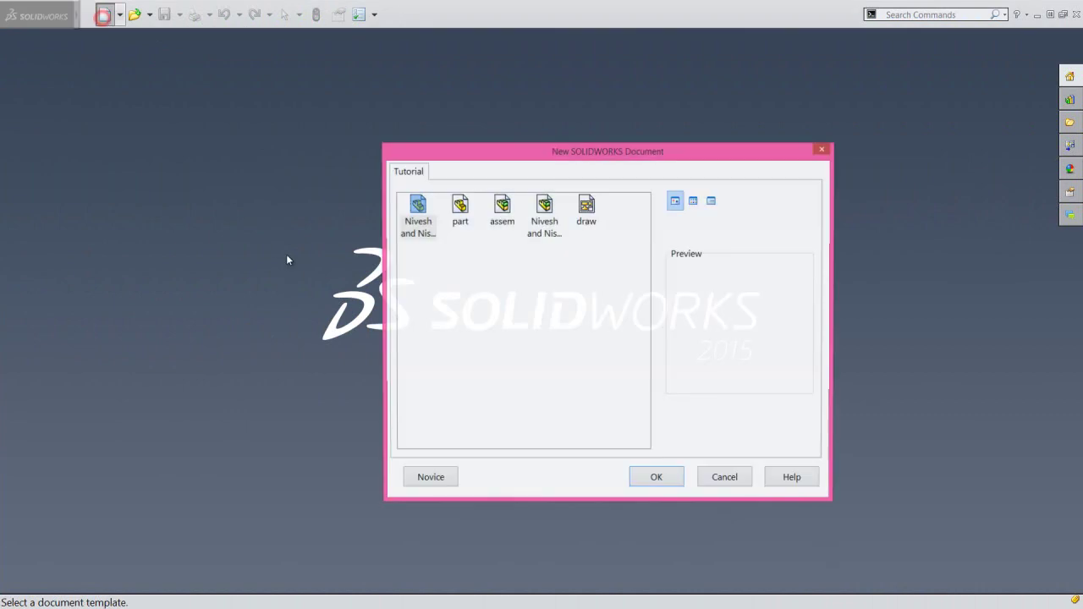
pyautogui.click(417, 208)
pyautogui.click(648, 477)
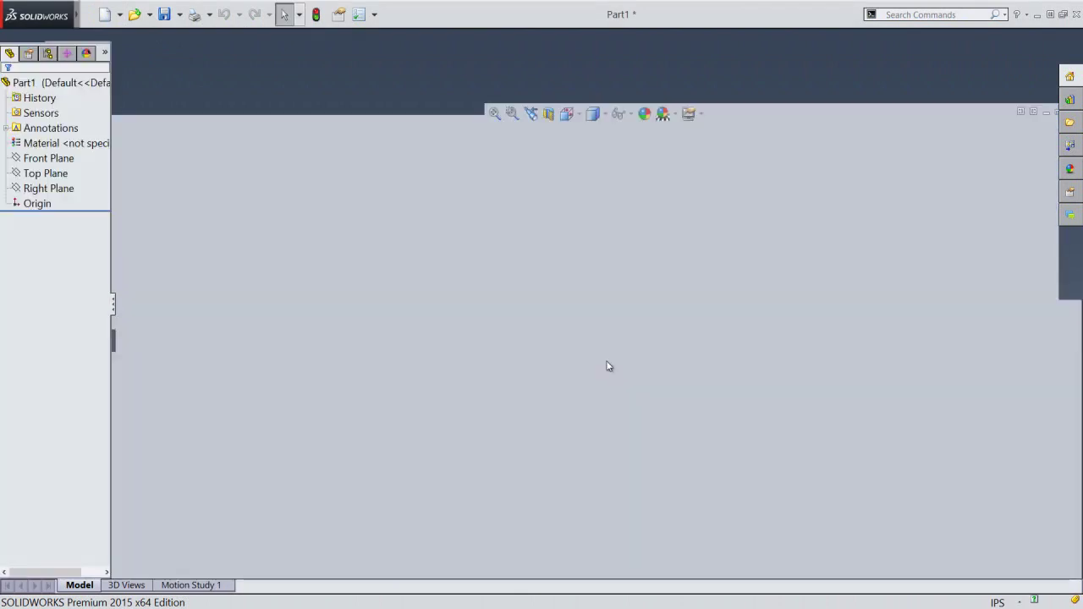
# Start a Revolved Boss/Base with its sketch on the Front Plane.
pyautogui.click(607, 361)
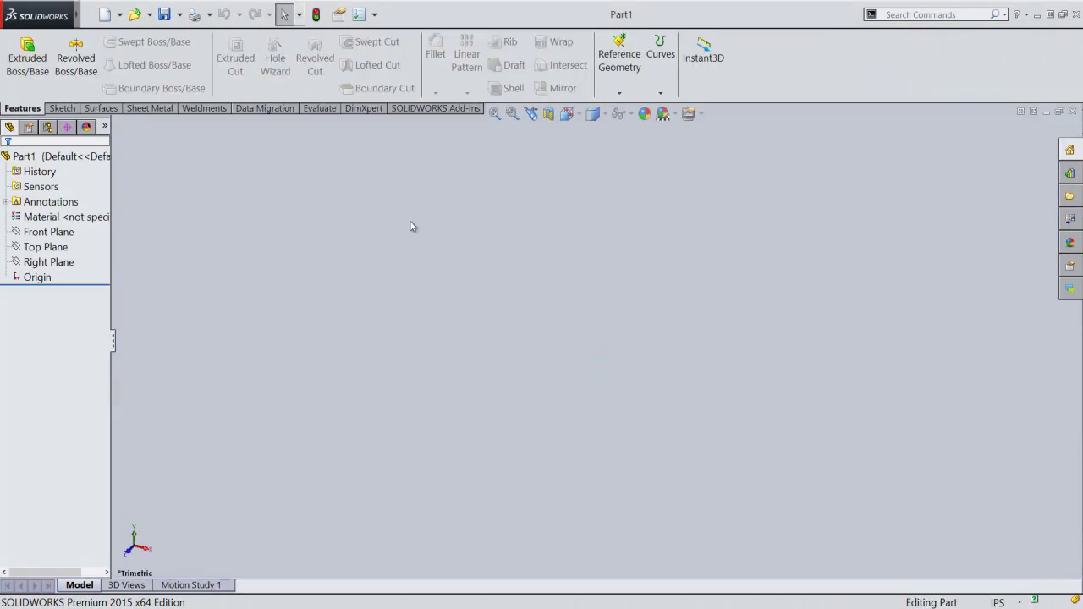
pyautogui.click(73, 61)
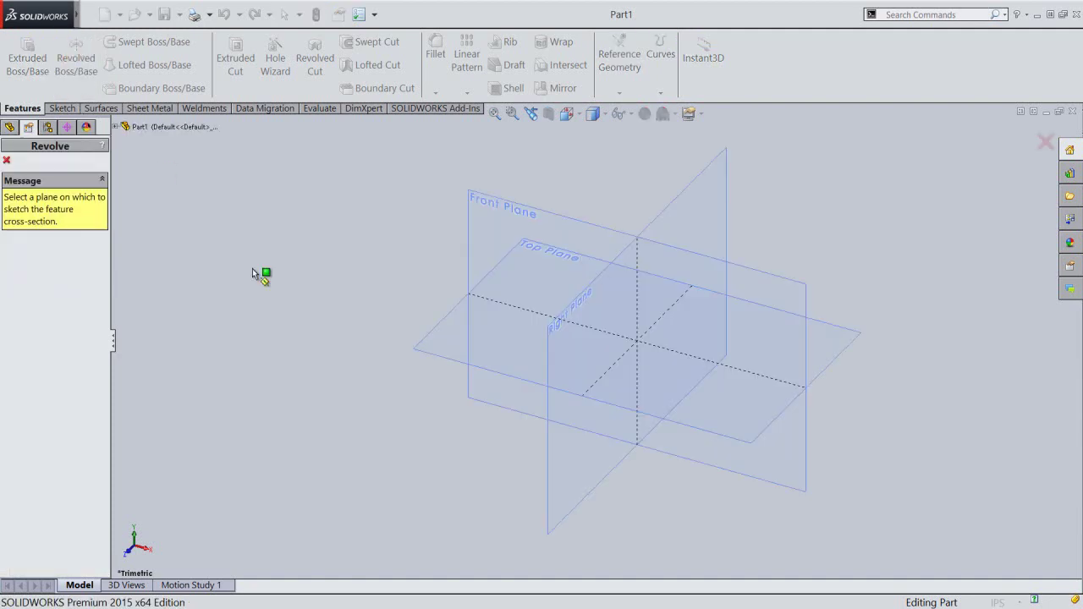
pyautogui.click(472, 232)
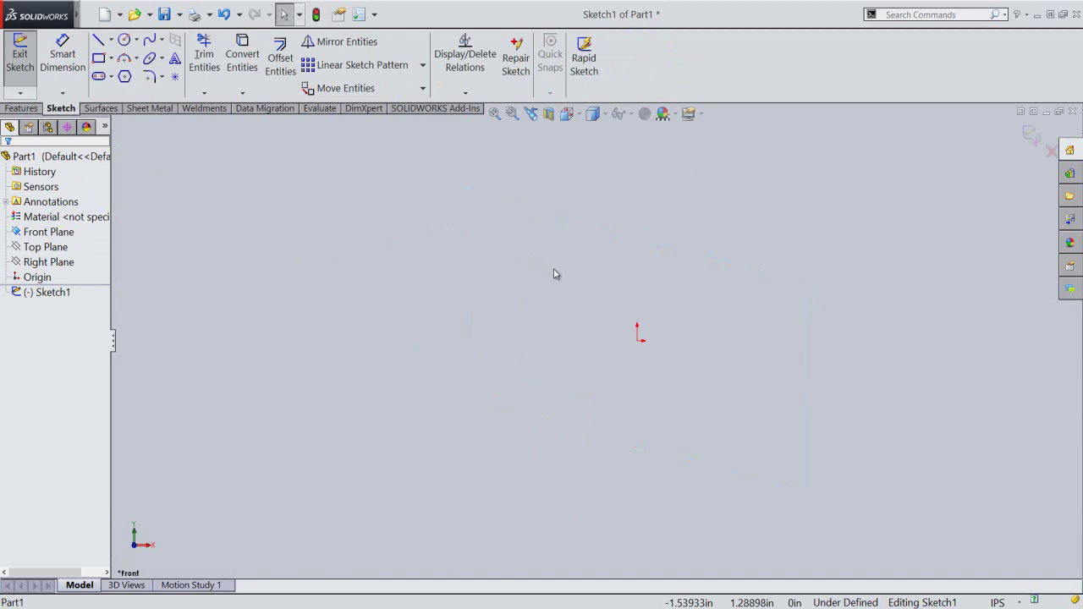
# Draw a vertical infinite centerline through the origin.
pyautogui.rightClick(555, 274)
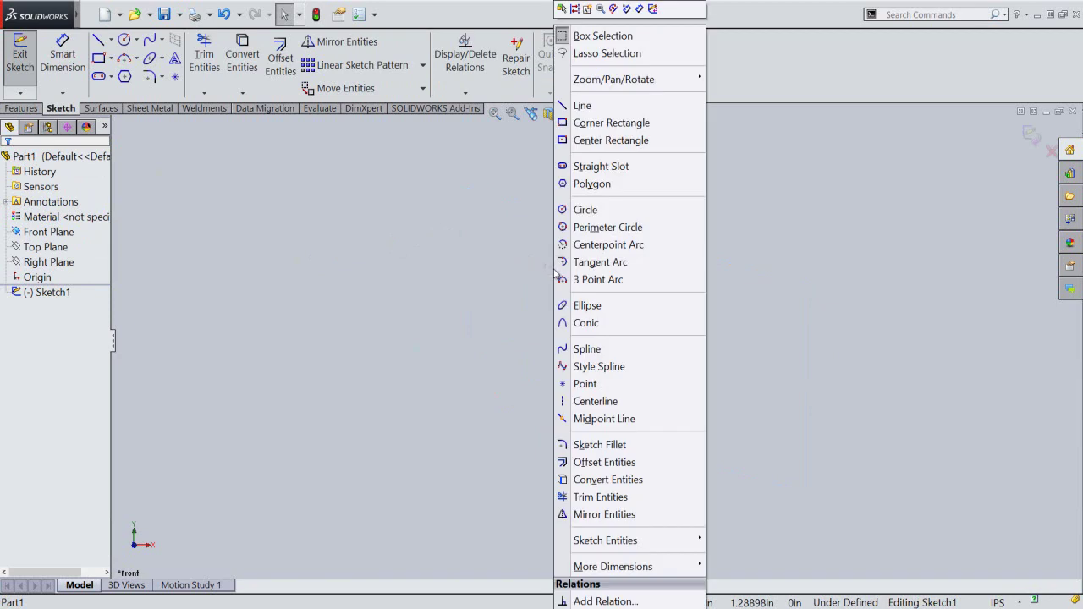
pyautogui.click(592, 402)
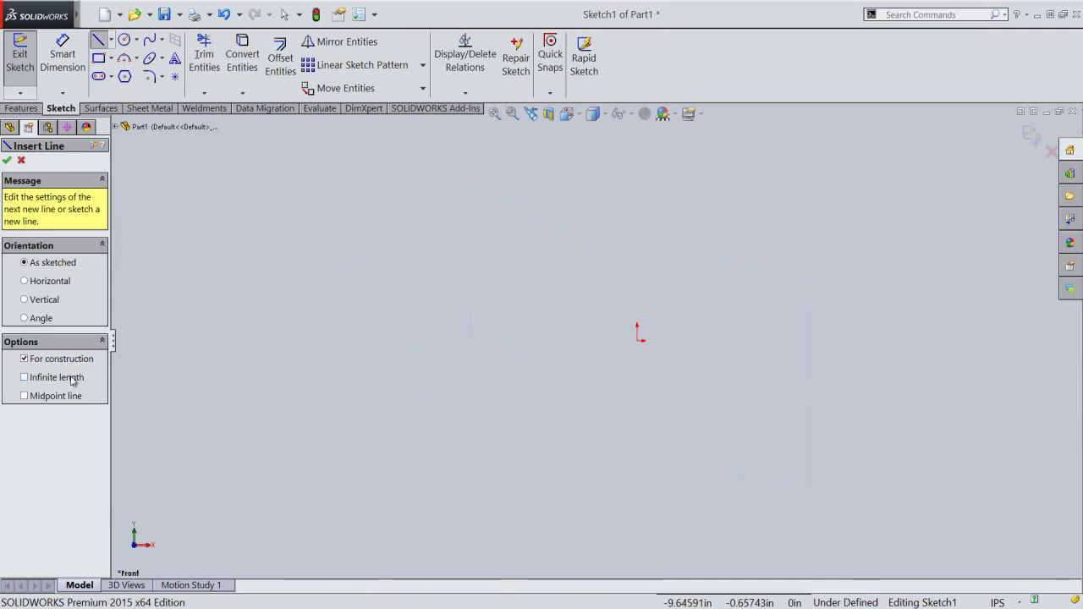
pyautogui.click(25, 299)
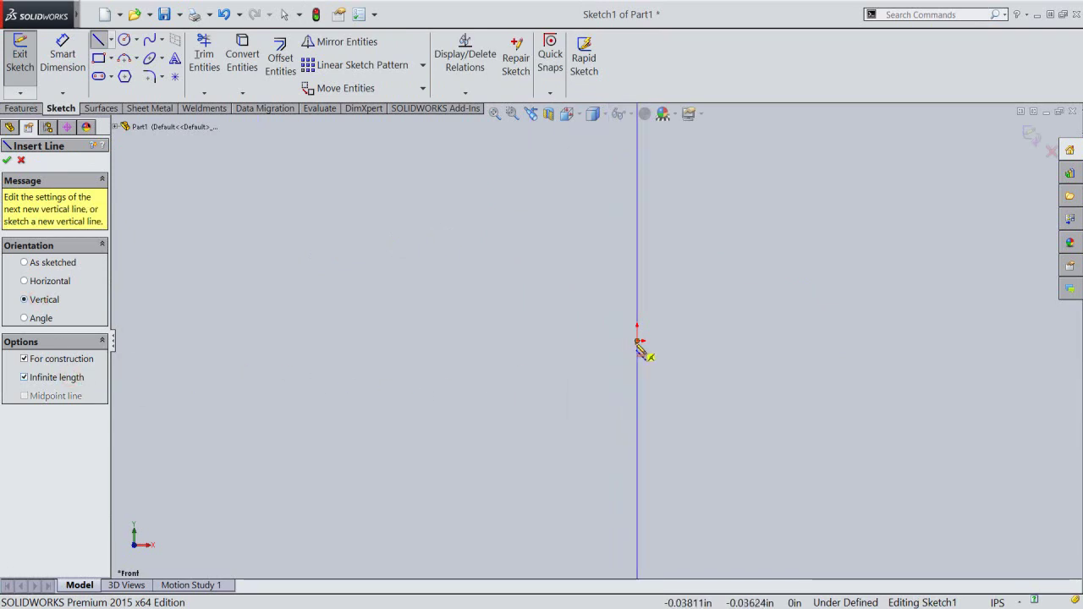
pyautogui.click(638, 340)
pyautogui.rightClick(696, 295)
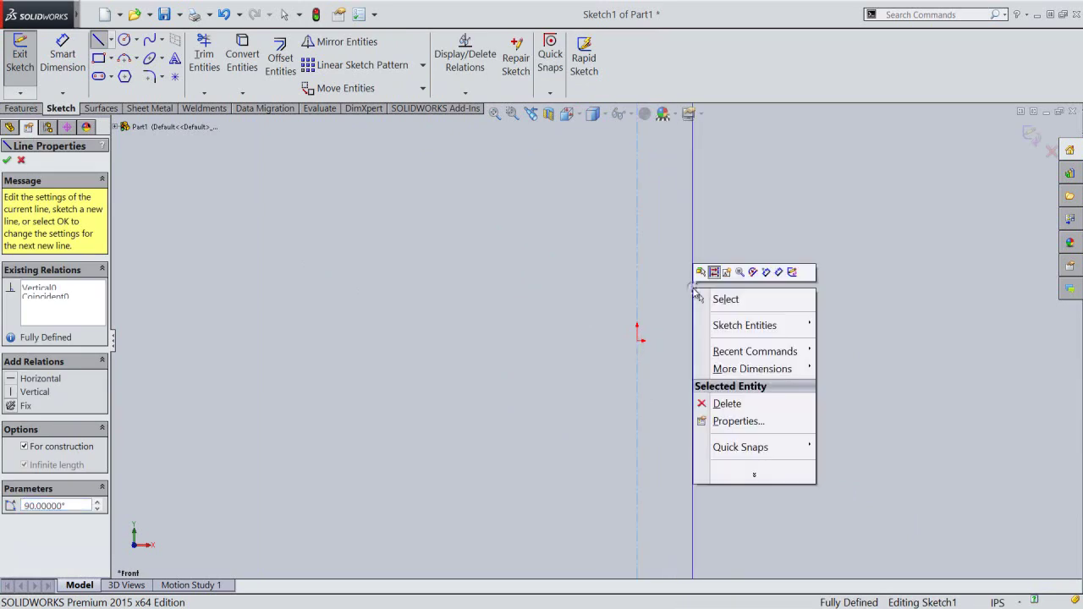
pyautogui.click(716, 301)
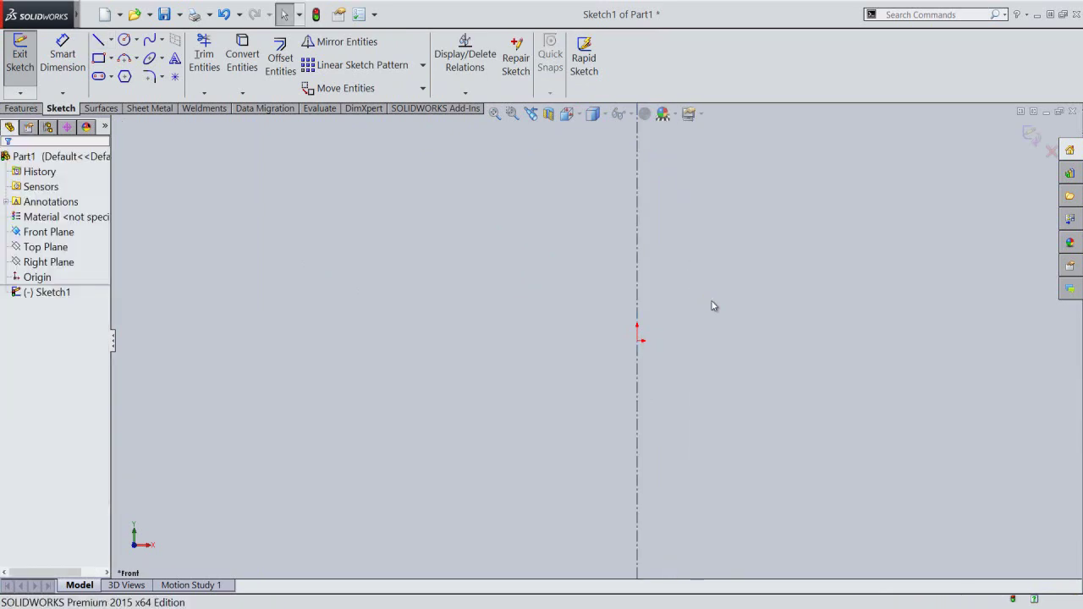
# Draw a corner rectangle from the origin beside the centerline.
pyautogui.rightClick(713, 305)
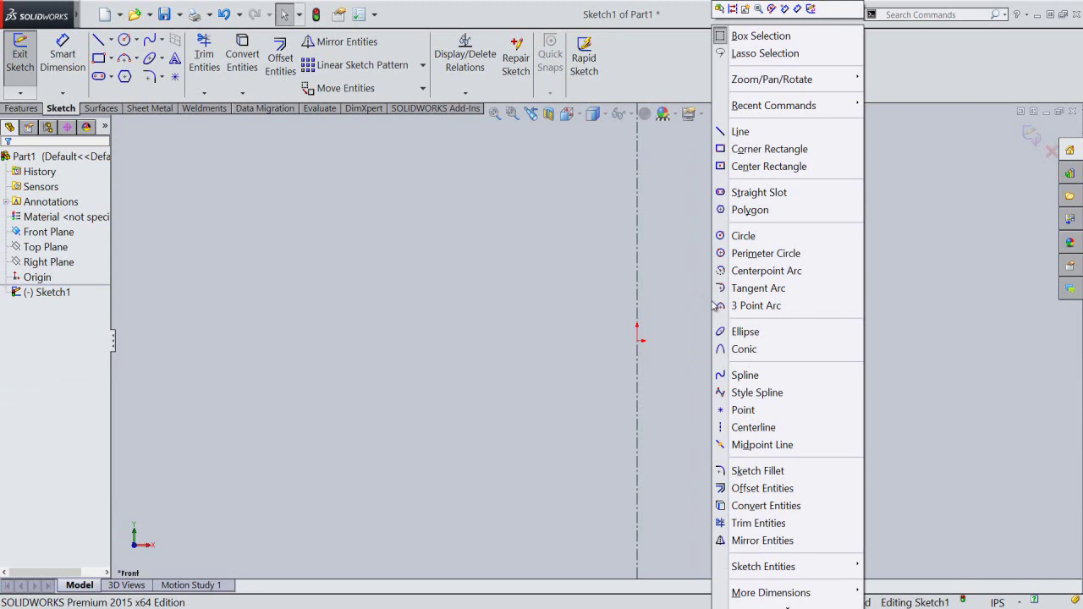
pyautogui.click(766, 149)
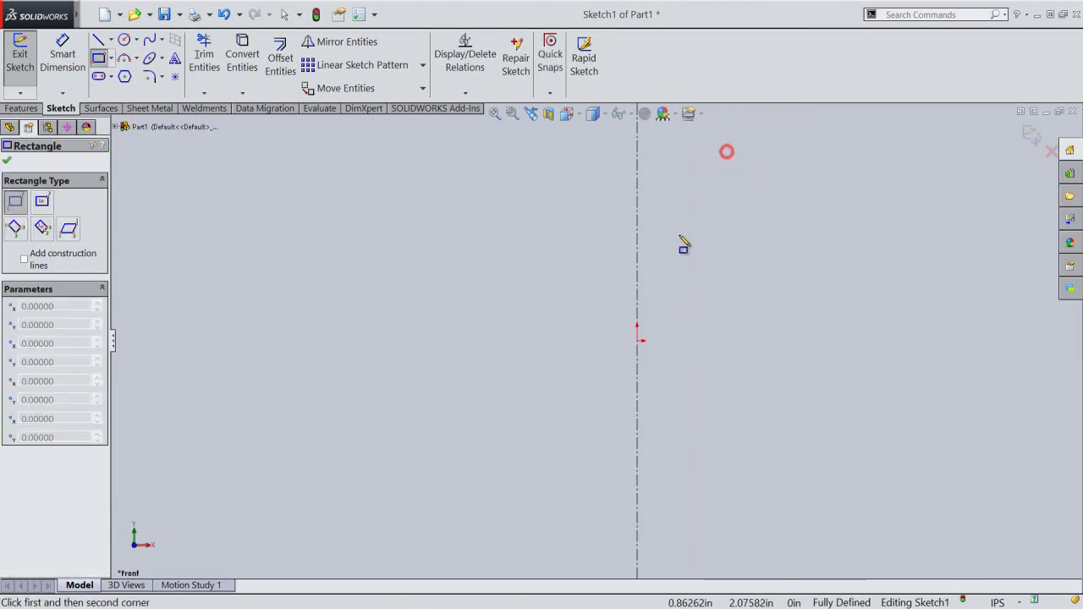
pyautogui.click(637, 343)
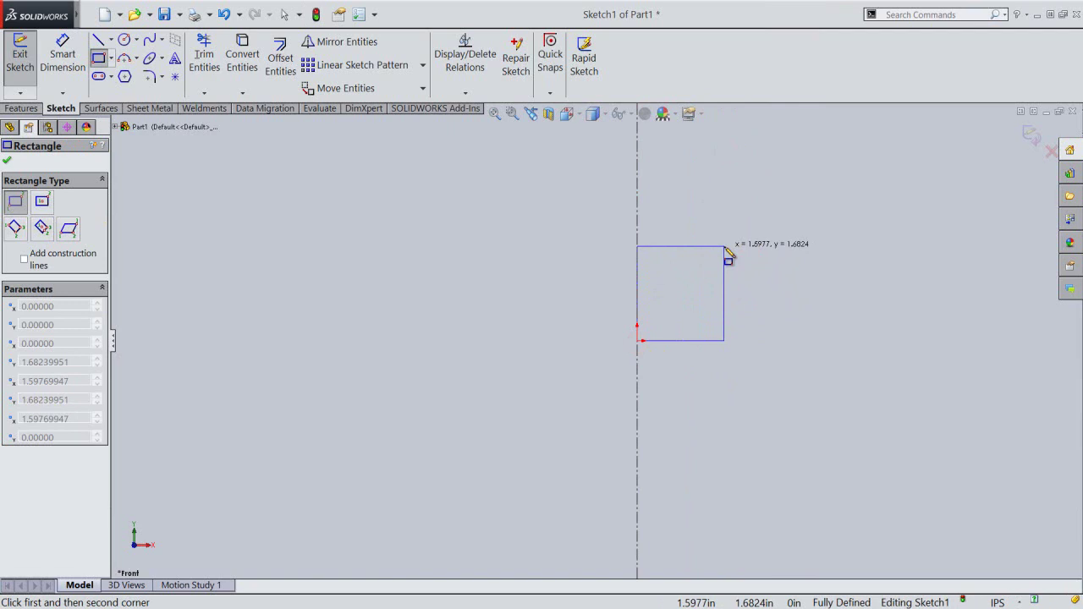
pyautogui.click(725, 247)
pyautogui.rightClick(724, 247)
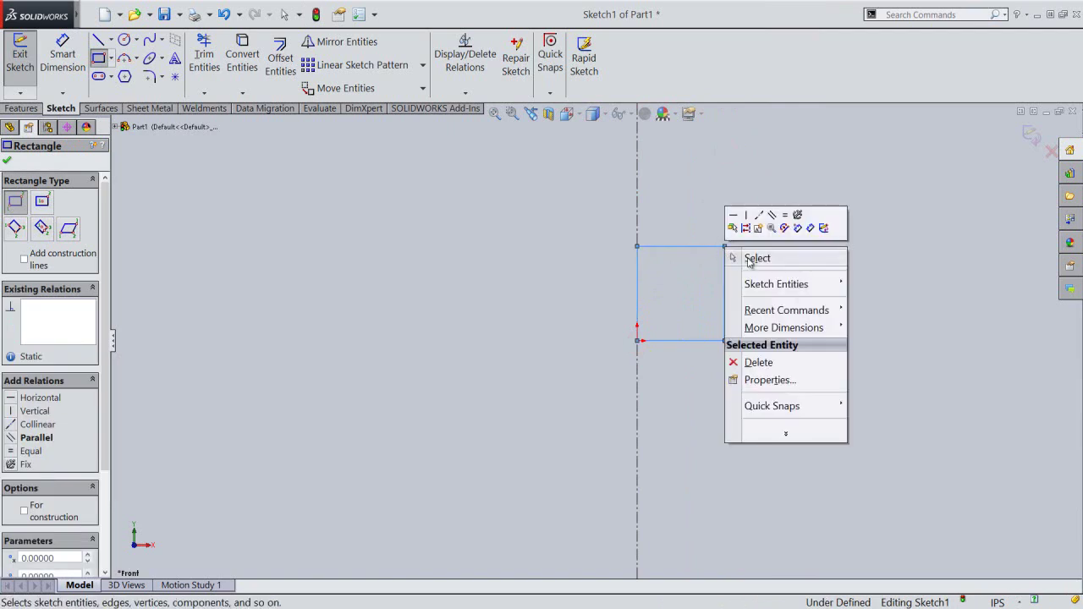
pyautogui.click(811, 231)
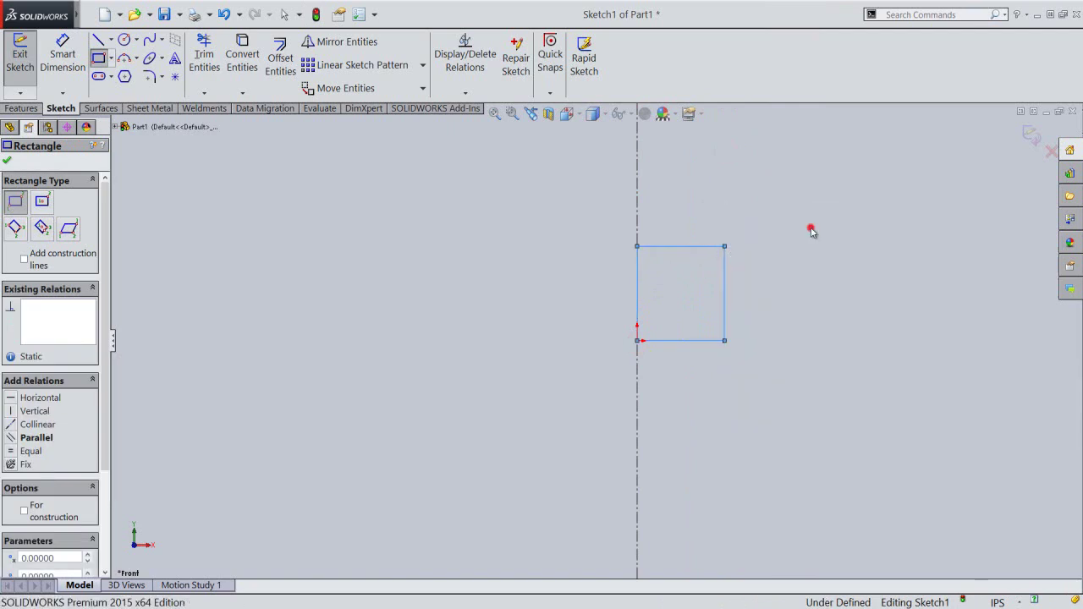
# Dimension the rectangle 2.045 from the centerline and 1.045 tall.
pyautogui.click(725, 298)
pyautogui.click(637, 375)
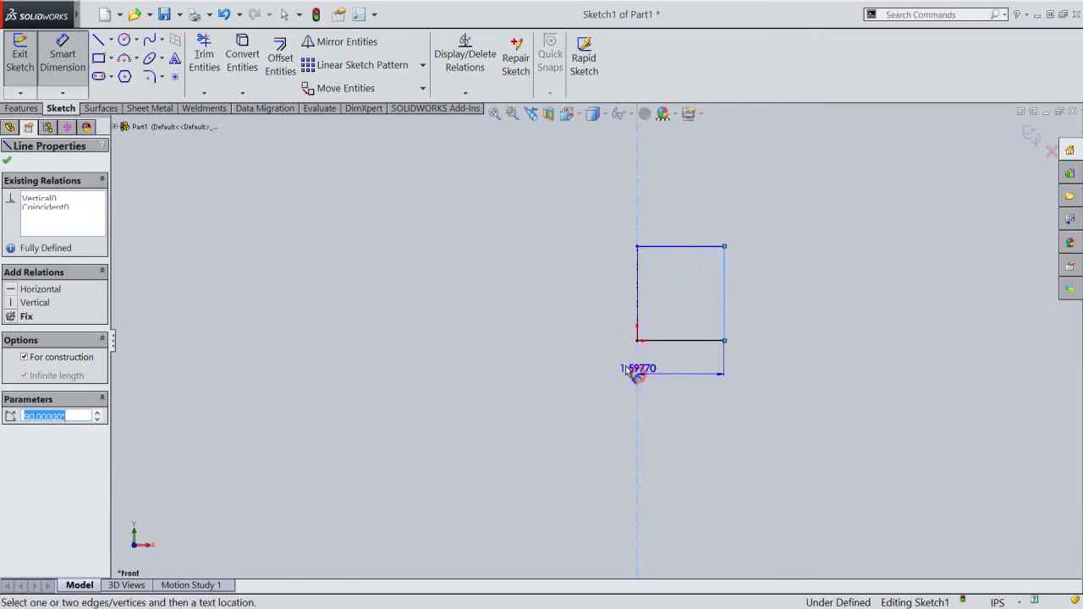
pyautogui.click(623, 363)
pyautogui.write('2')
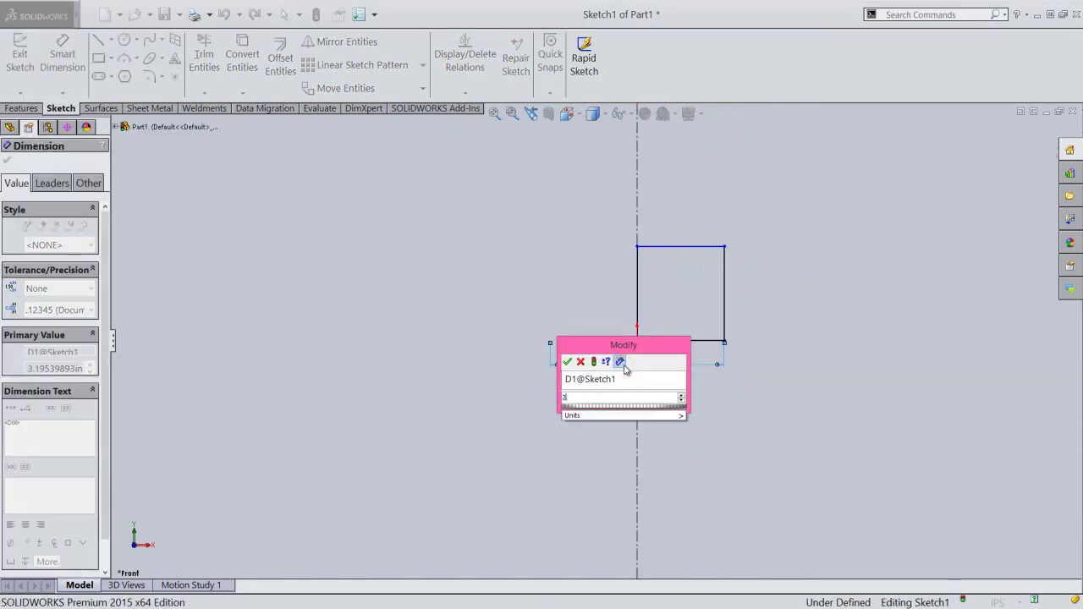
pyautogui.write('.045')
pyautogui.press('Return')
pyautogui.click(686, 304)
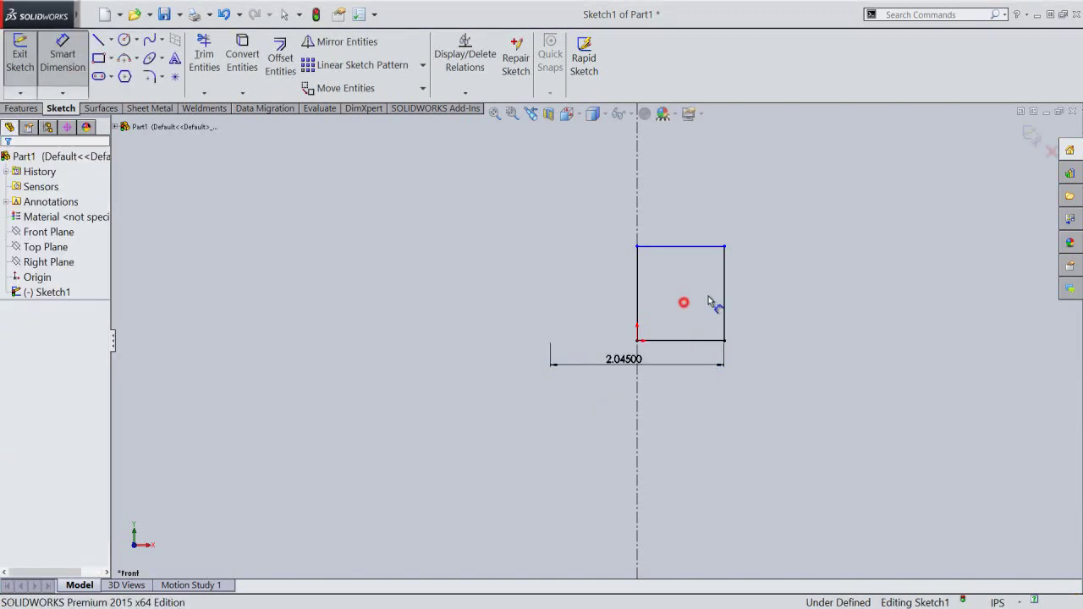
pyautogui.click(724, 296)
pyautogui.click(759, 296)
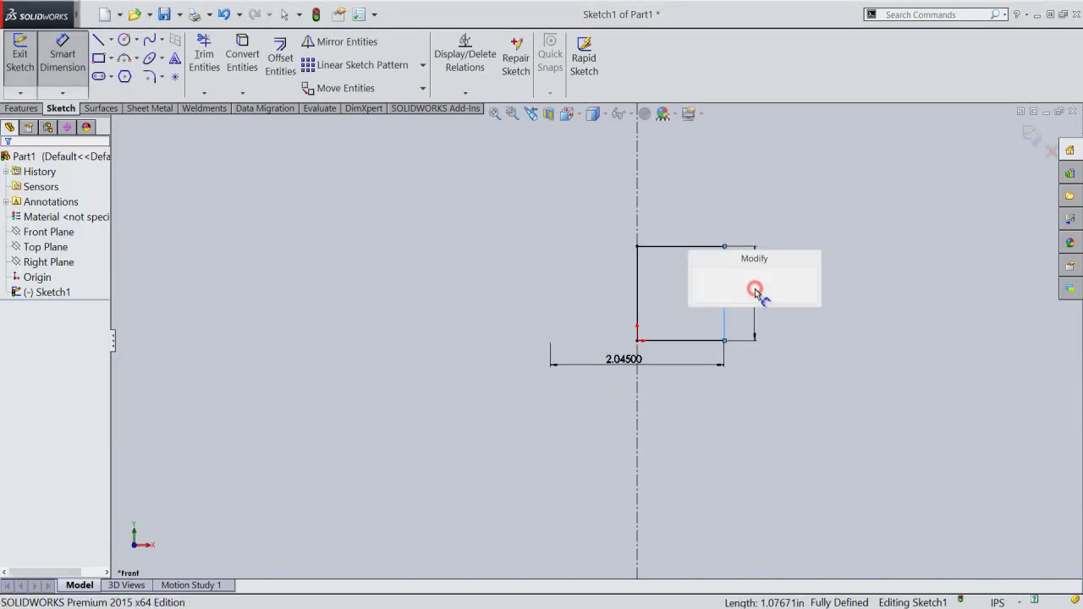
pyautogui.write('1.045')
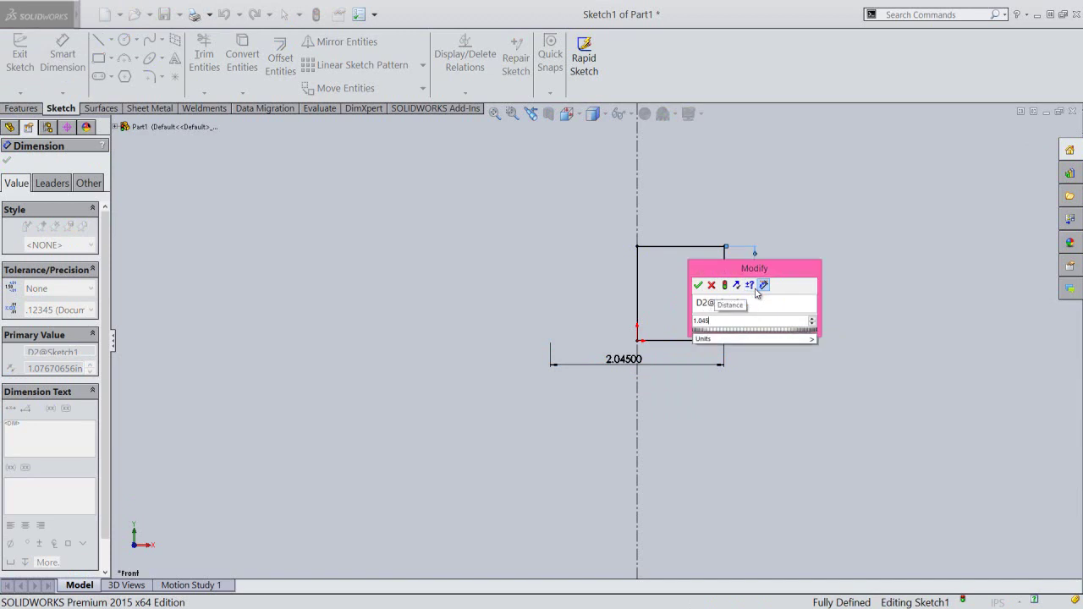
pyautogui.press('Return')
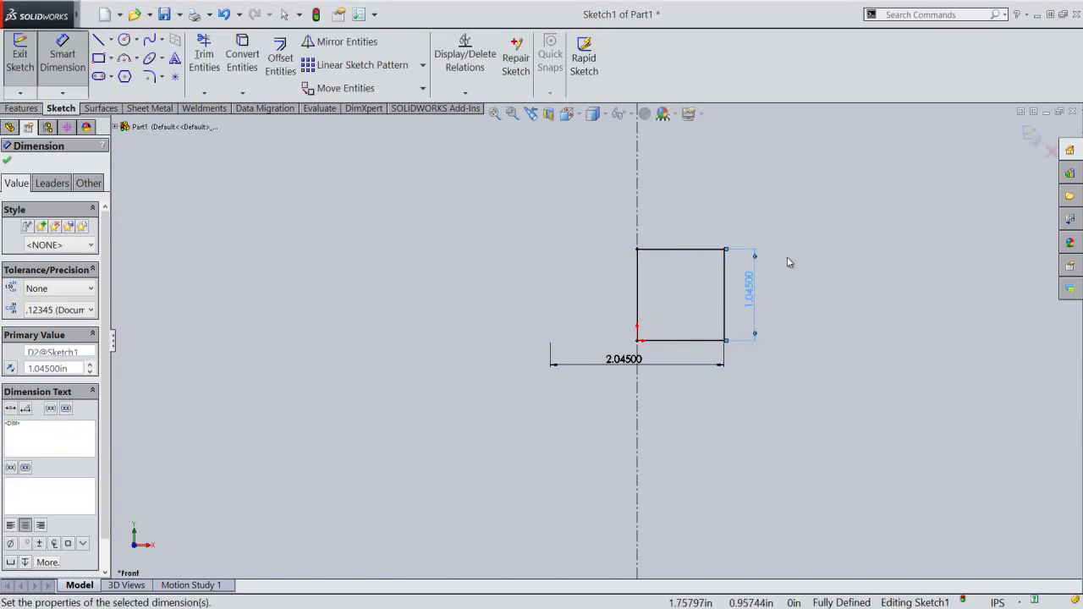
pyautogui.rightClick(788, 262)
pyautogui.click(831, 84)
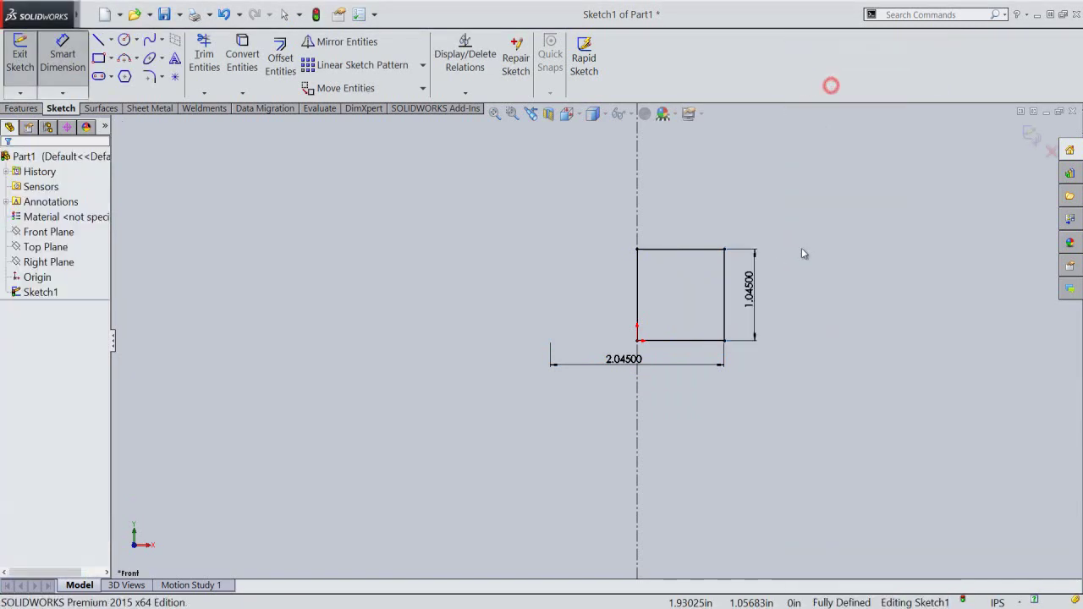
# Exit the sketch, accept the 360° revolve into Revolve1, and view it isometrically.
pyautogui.click(12, 68)
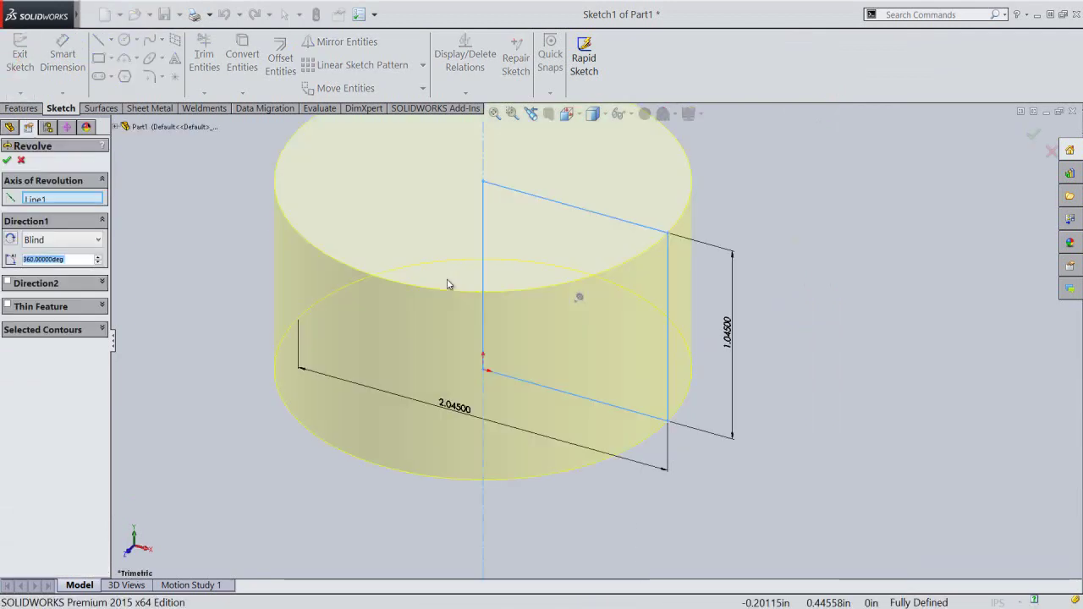
pyautogui.click(495, 113)
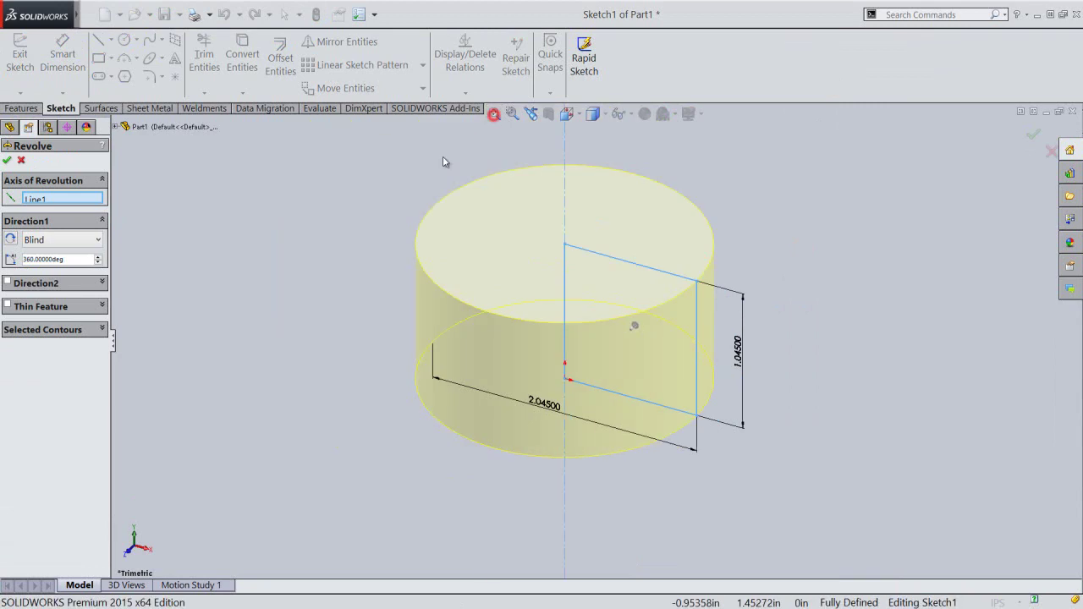
pyautogui.rightClick(238, 205)
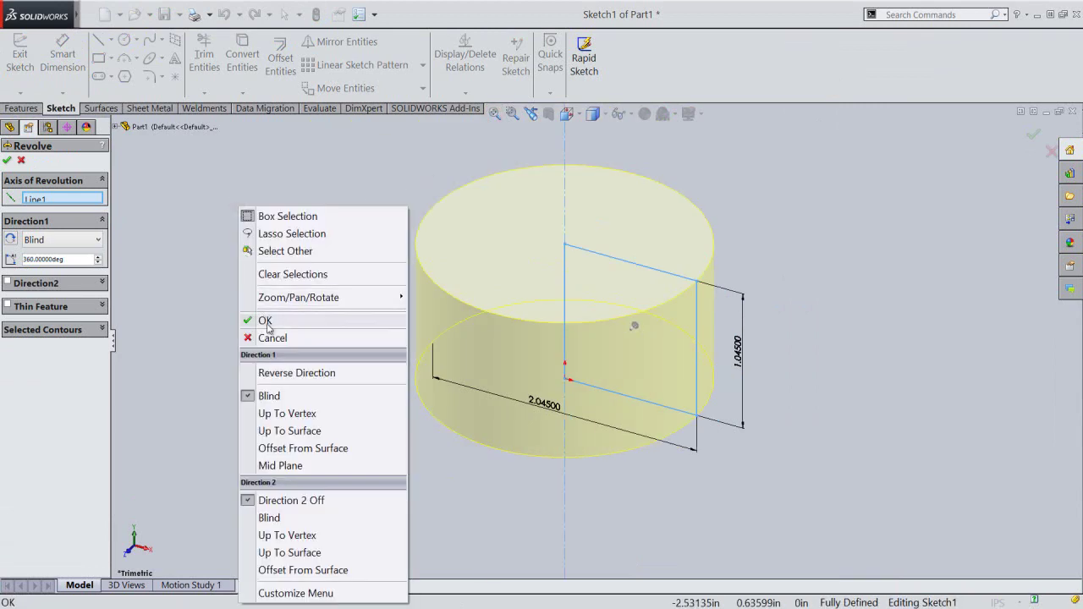
pyautogui.click(266, 323)
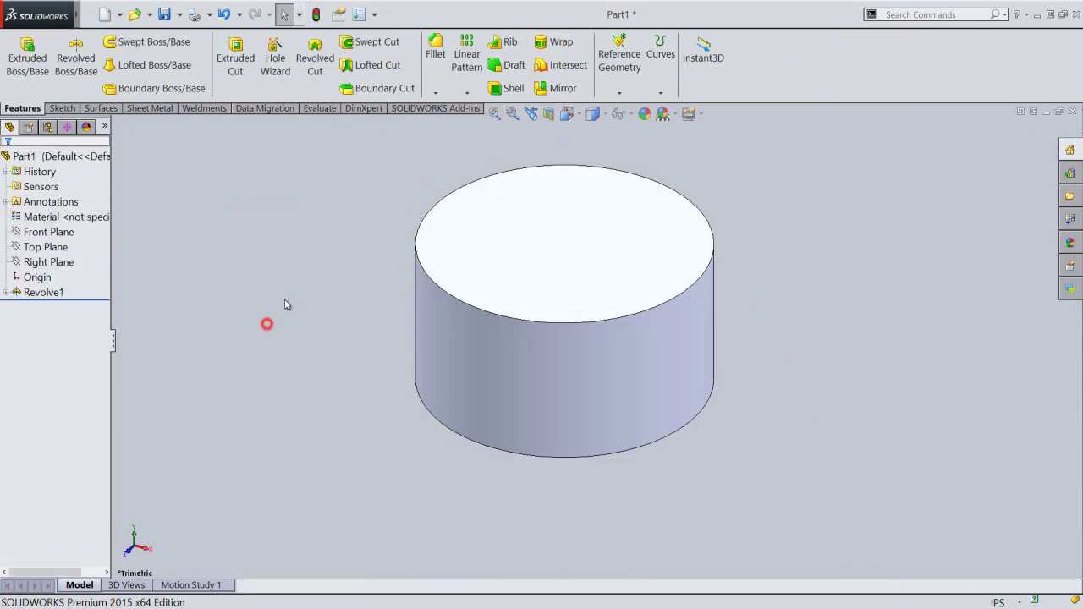
pyautogui.click(567, 113)
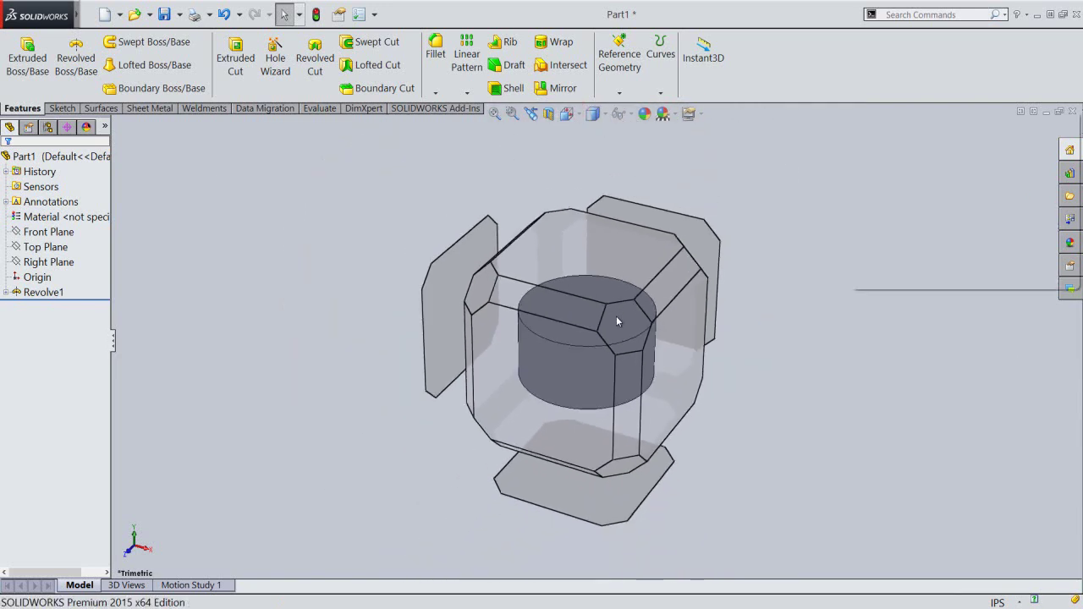
pyautogui.click(617, 324)
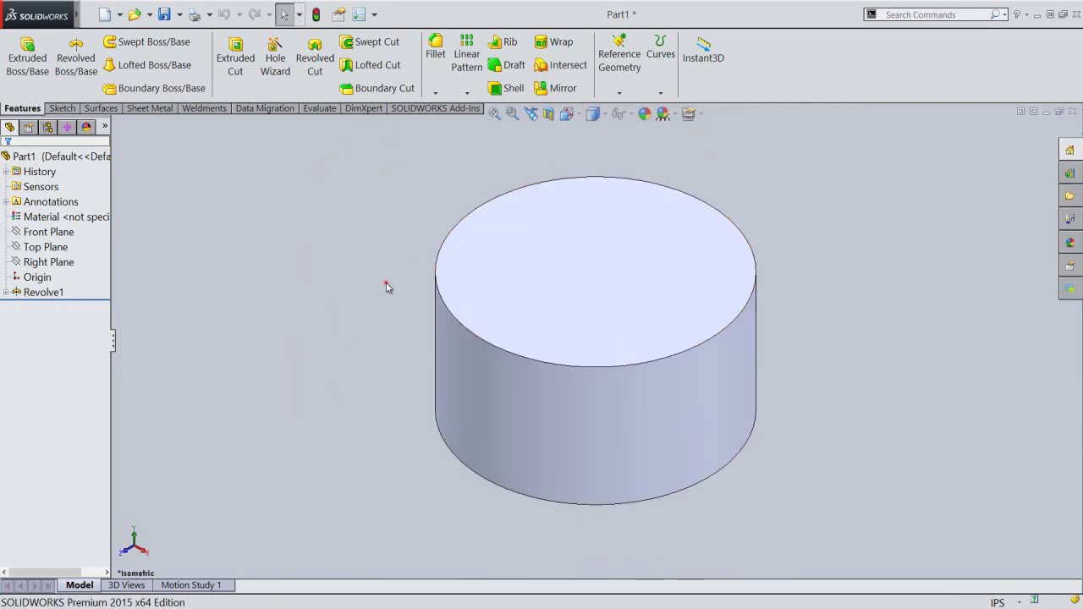
# Start a revolved cut sketch on the Front Plane, viewed from the front.
pyautogui.click(327, 69)
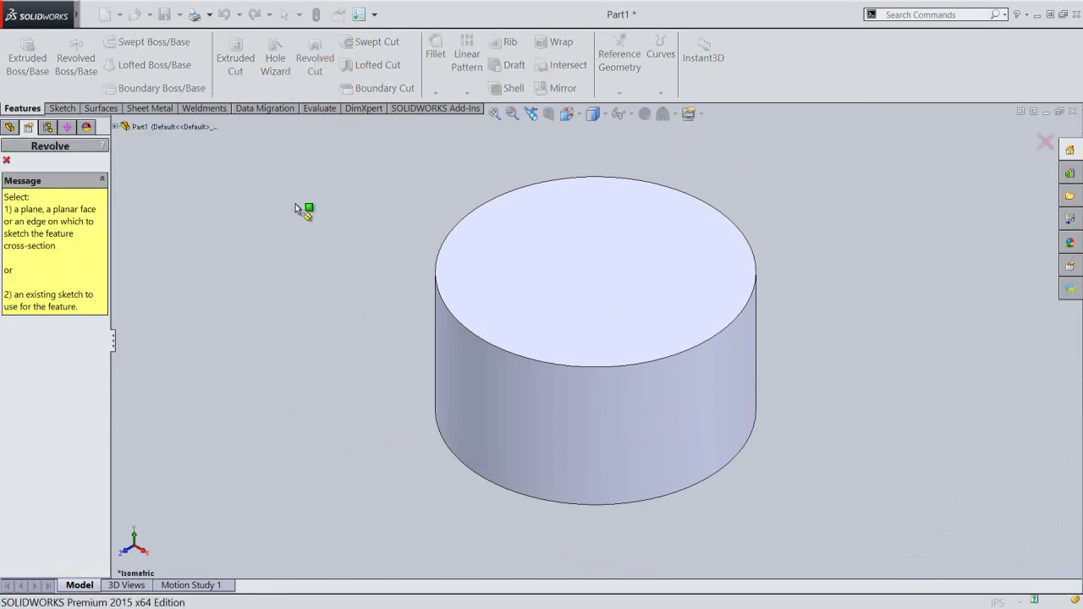
pyautogui.click(116, 127)
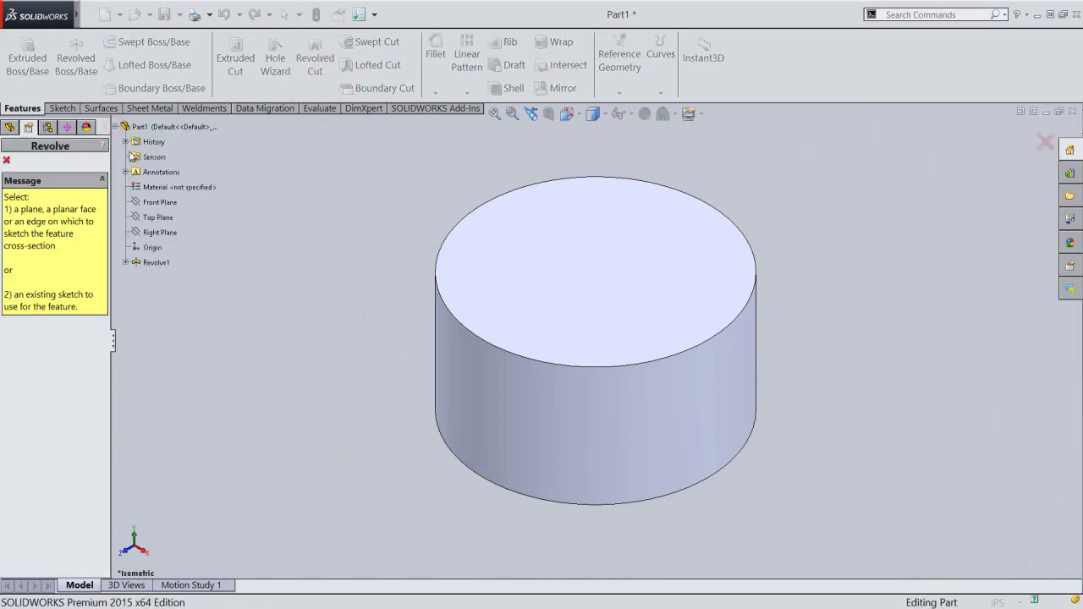
pyautogui.click(151, 207)
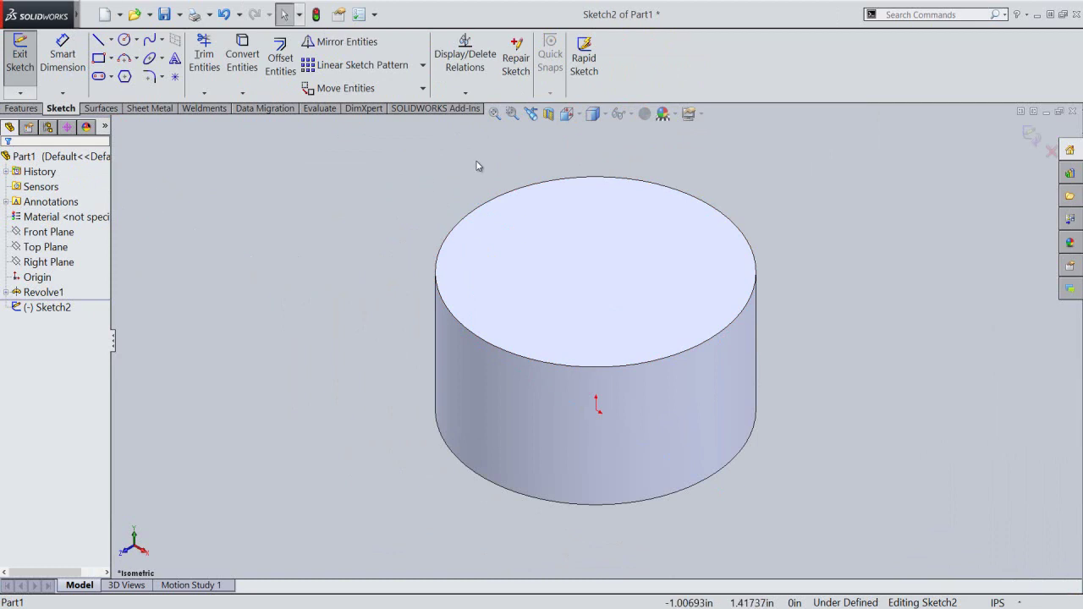
pyautogui.click(568, 114)
pyautogui.click(521, 333)
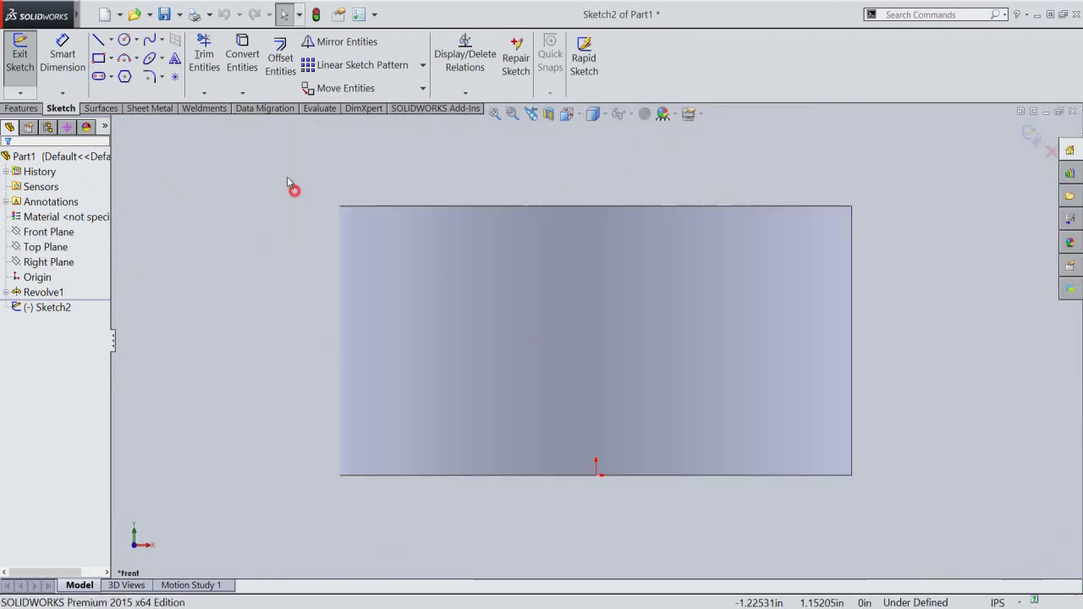
# Convert the Part1 body's intersection with the plane into sketch curves.
pyautogui.click(254, 95)
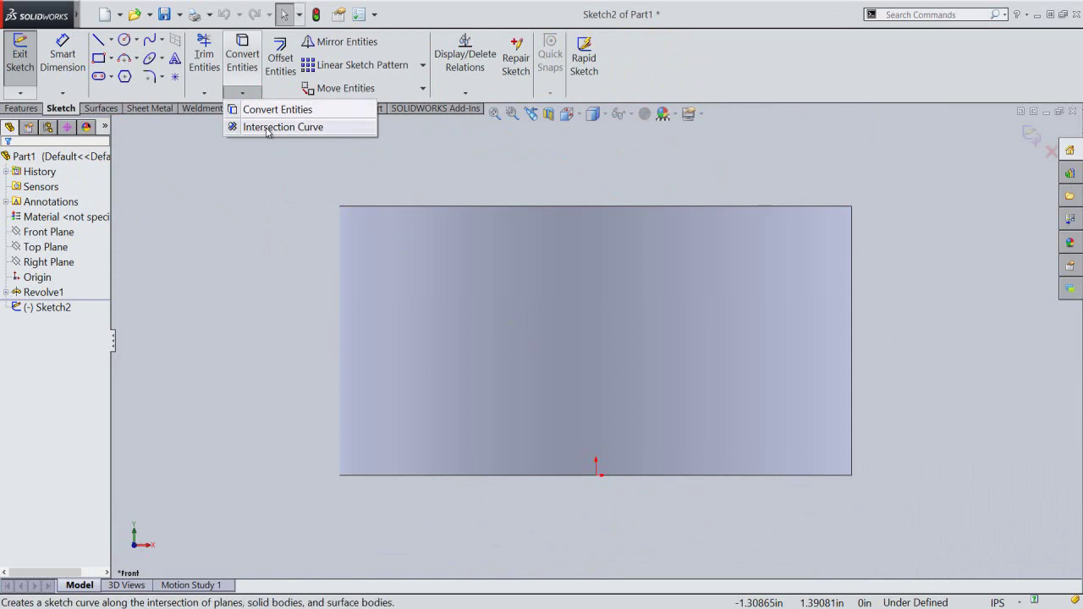
pyautogui.click(267, 128)
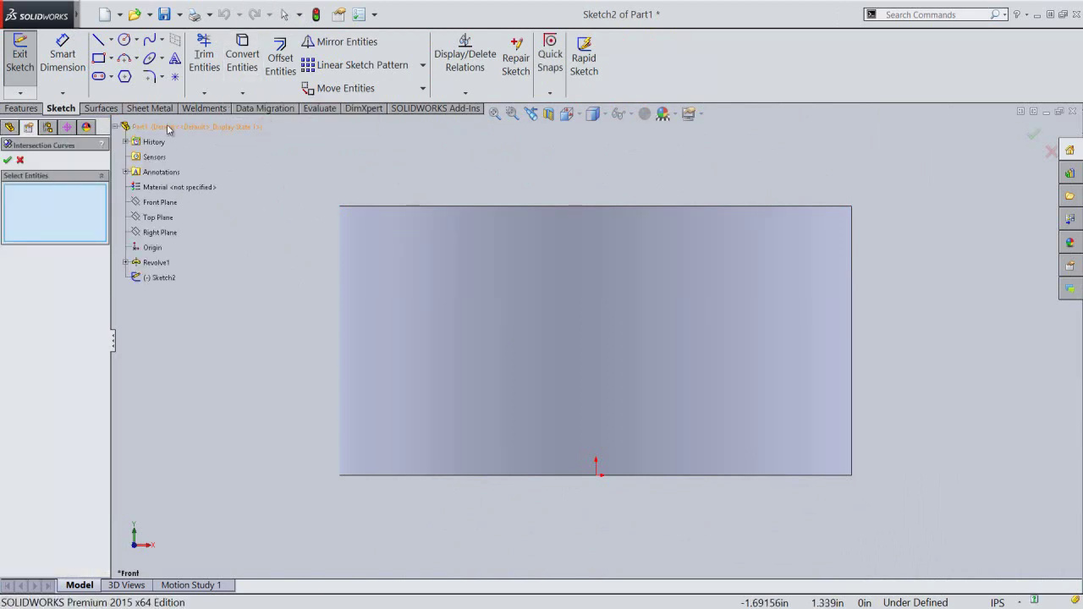
pyautogui.click(168, 127)
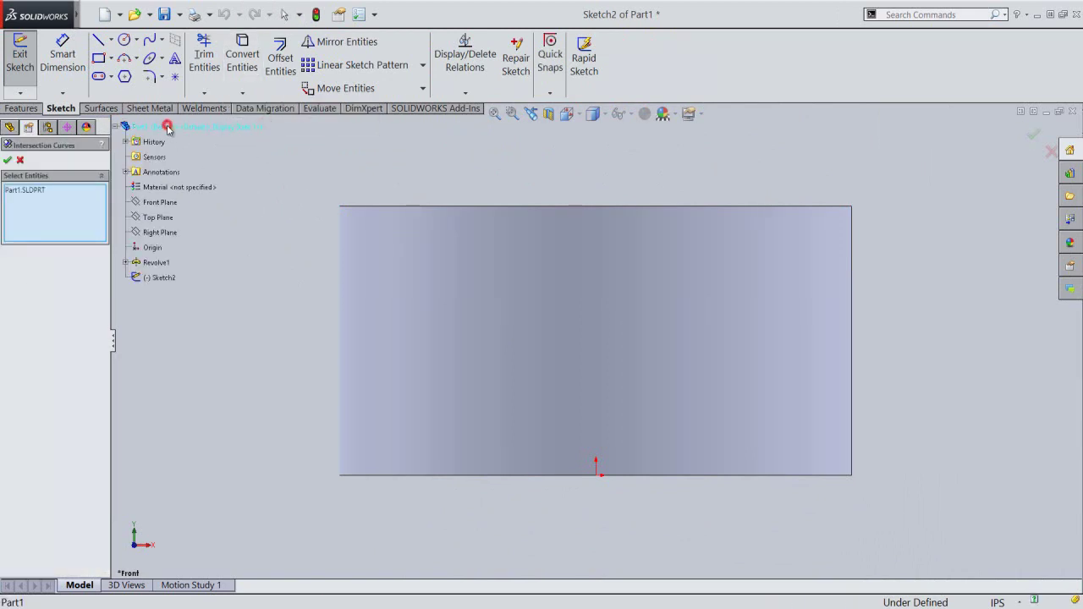
pyautogui.click(8, 161)
pyautogui.click(8, 161)
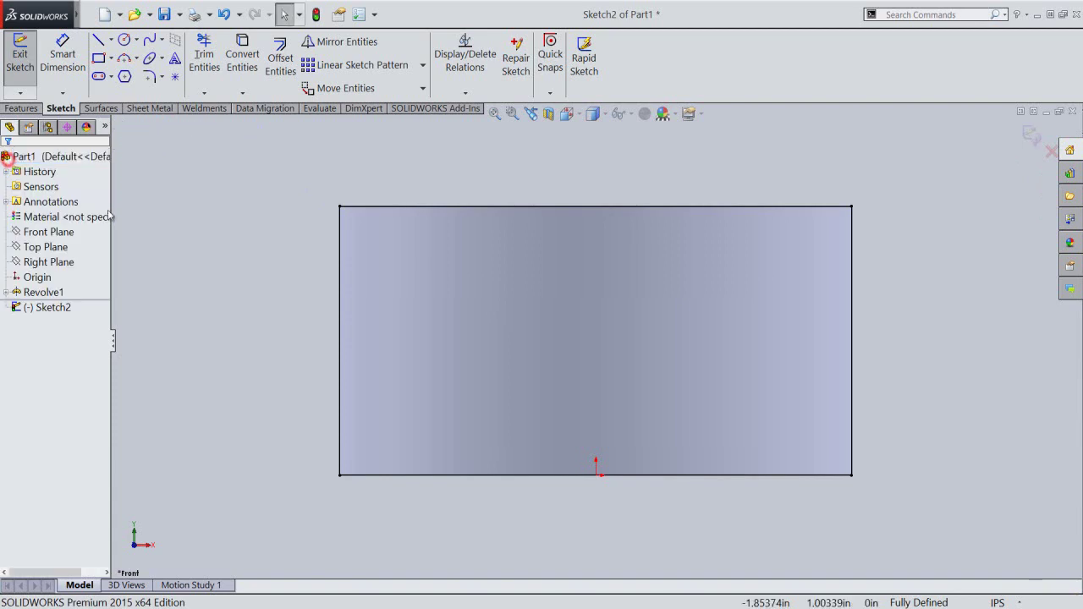
# Add a vertical infinite centerline through the origin.
pyautogui.rightClick(208, 247)
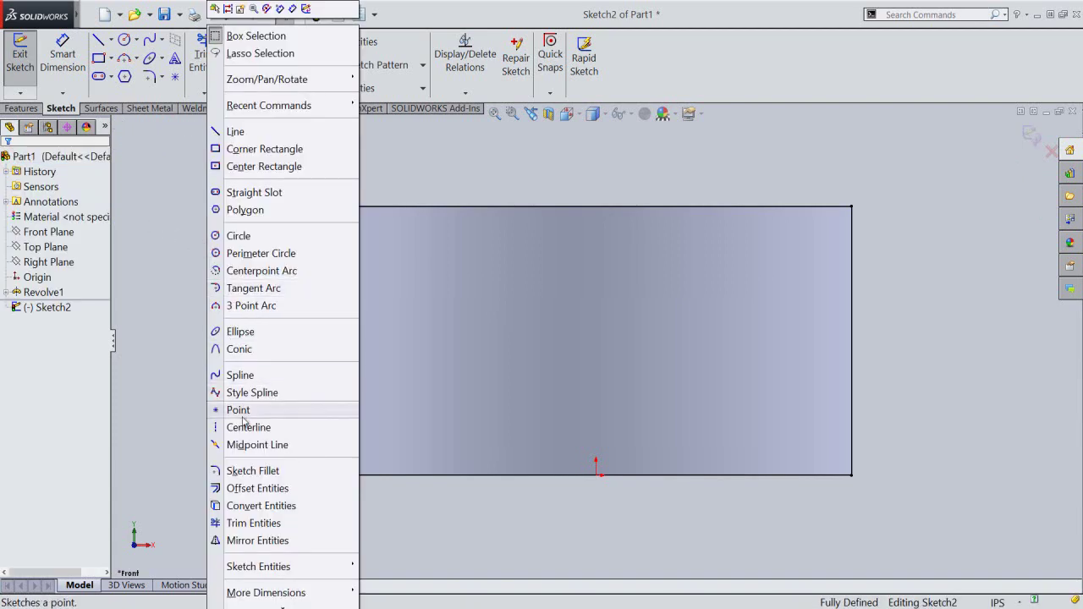
pyautogui.click(244, 426)
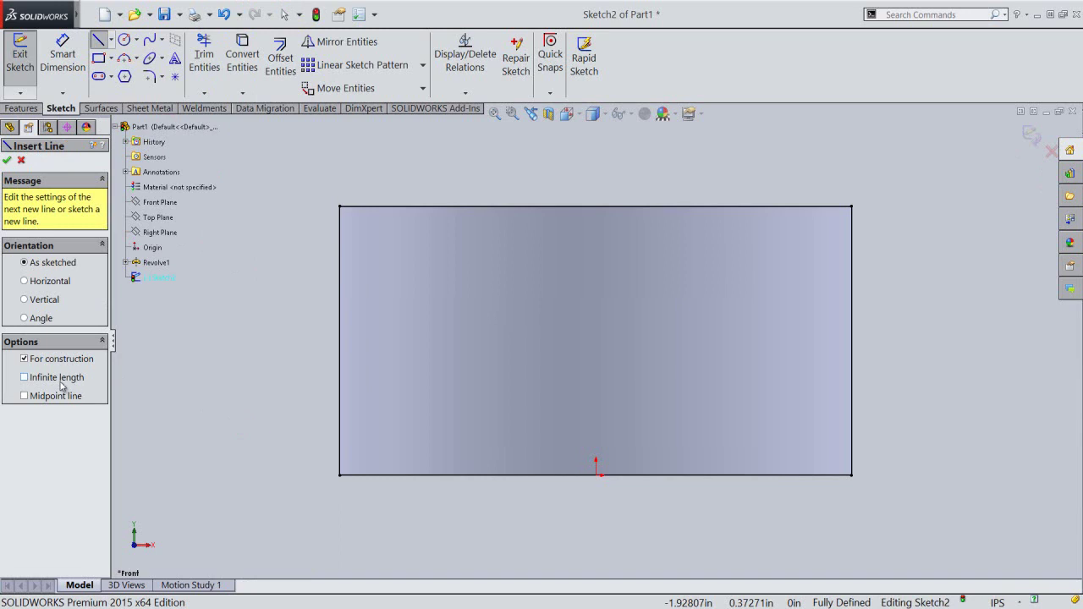
pyautogui.click(25, 301)
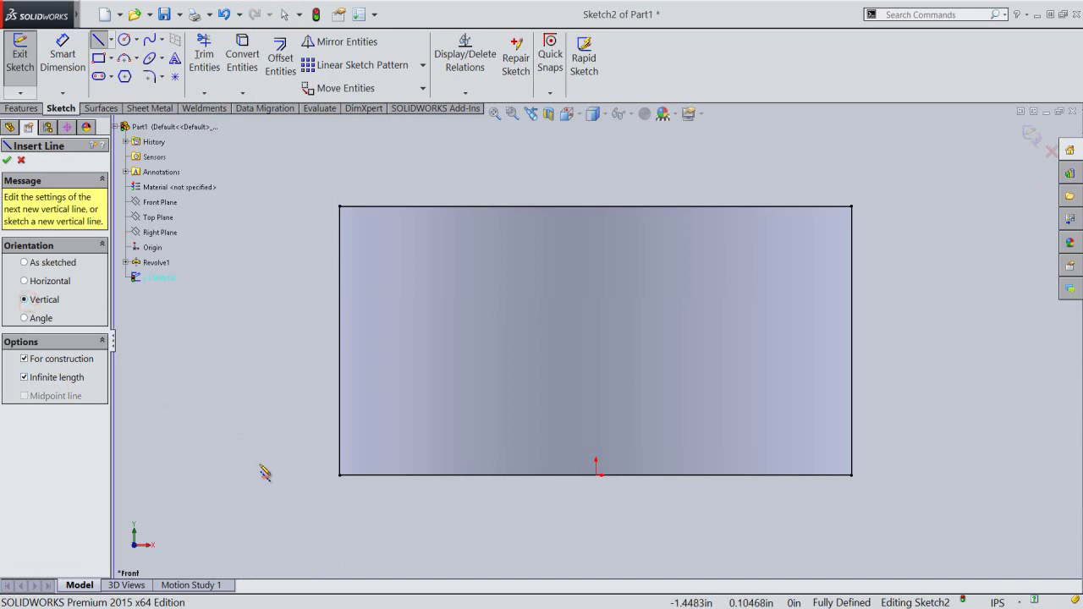
pyautogui.click(597, 479)
pyautogui.rightClick(284, 296)
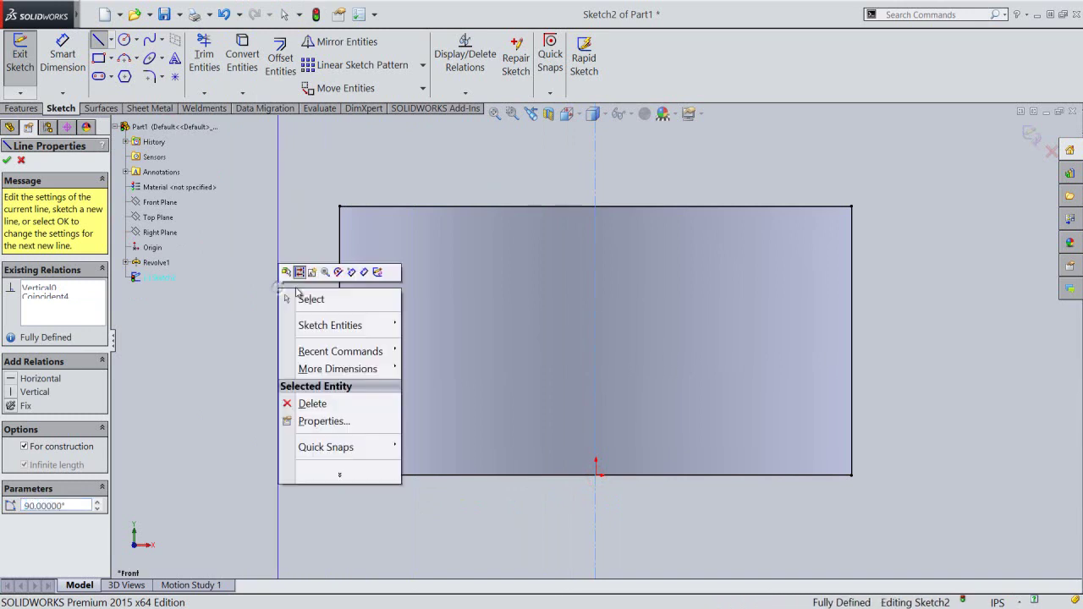
pyautogui.click(310, 301)
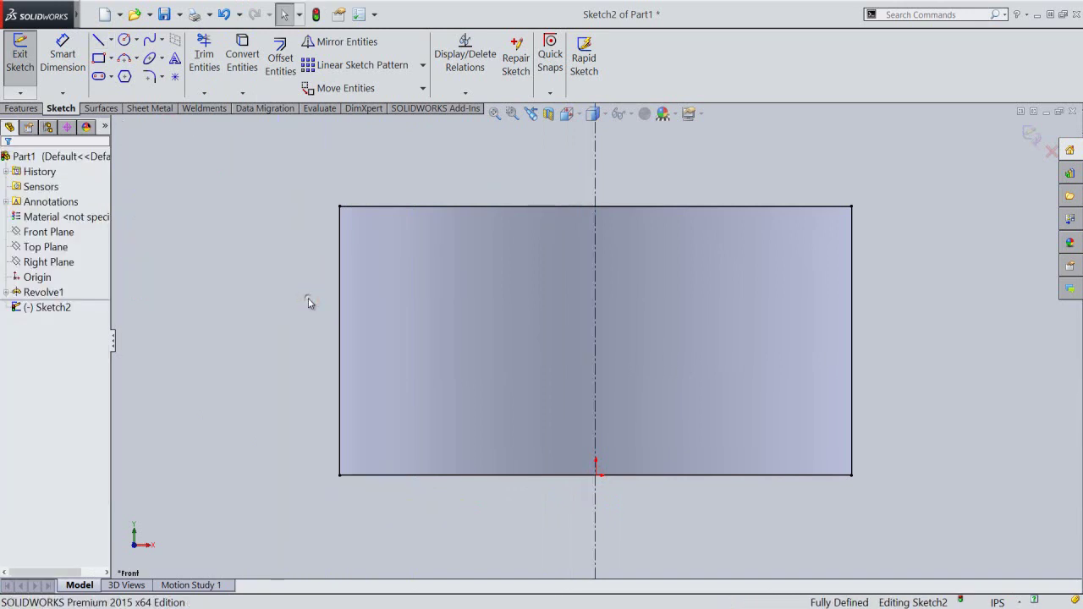
# Draw a narrow corner rectangle against the profile's right edge.
pyautogui.rightClick(308, 302)
pyautogui.click(339, 149)
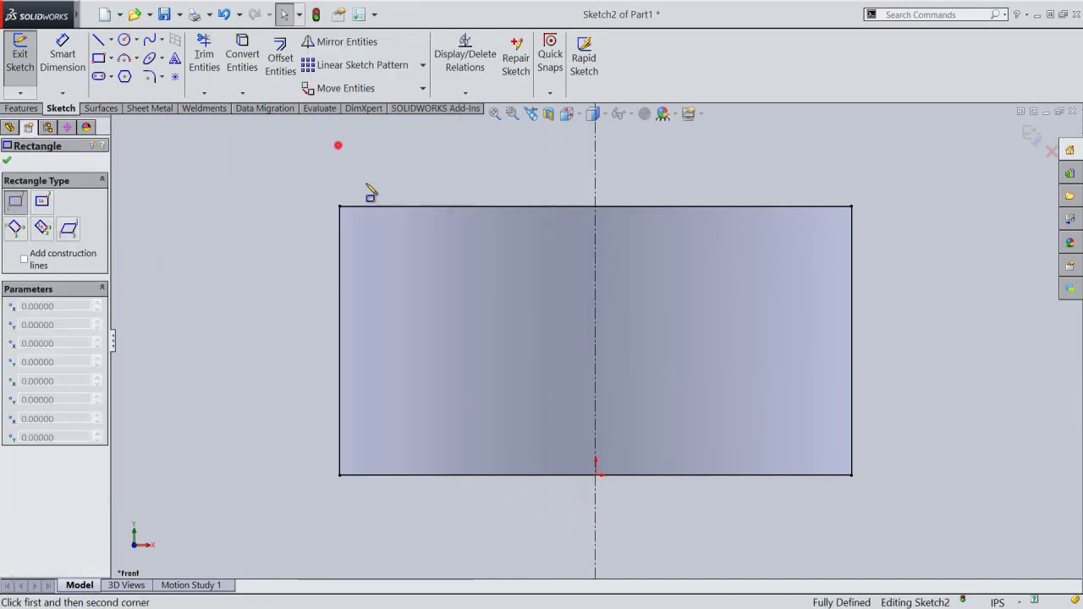
pyautogui.click(850, 235)
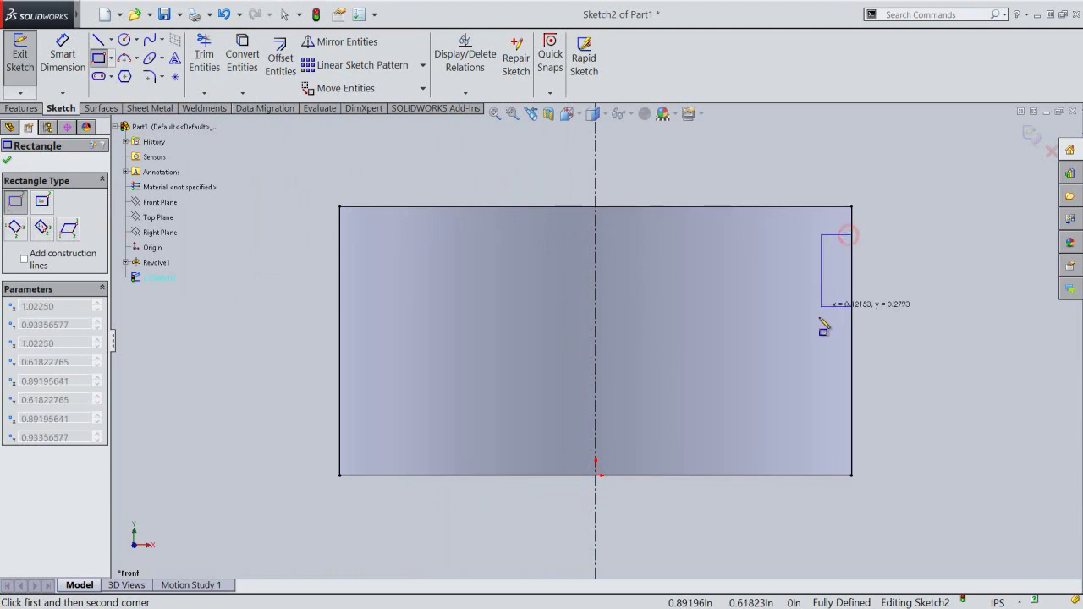
pyautogui.click(811, 438)
pyautogui.rightClick(903, 340)
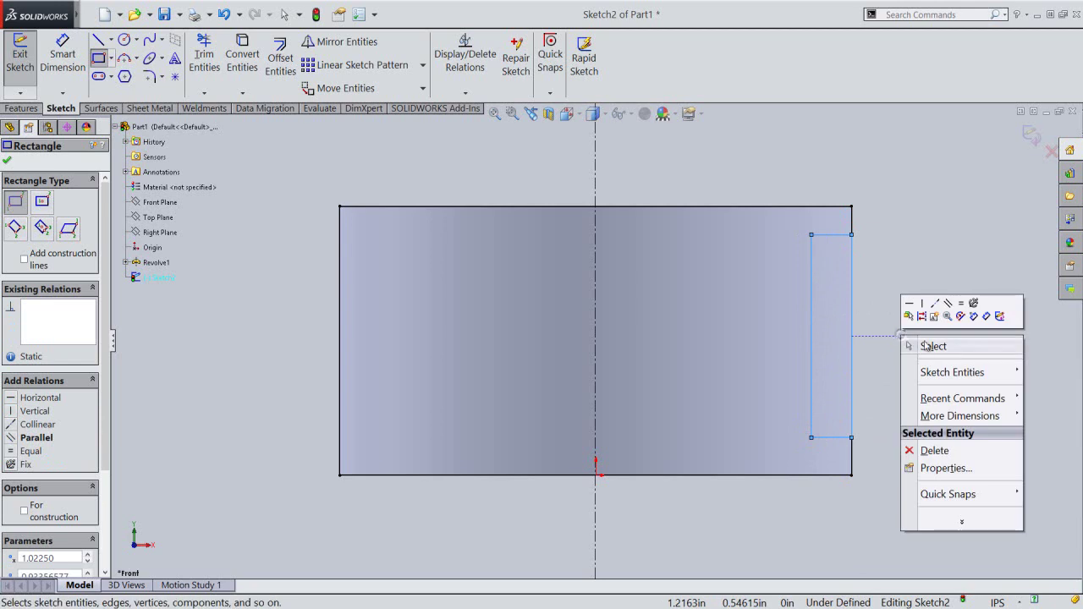
pyautogui.click(933, 348)
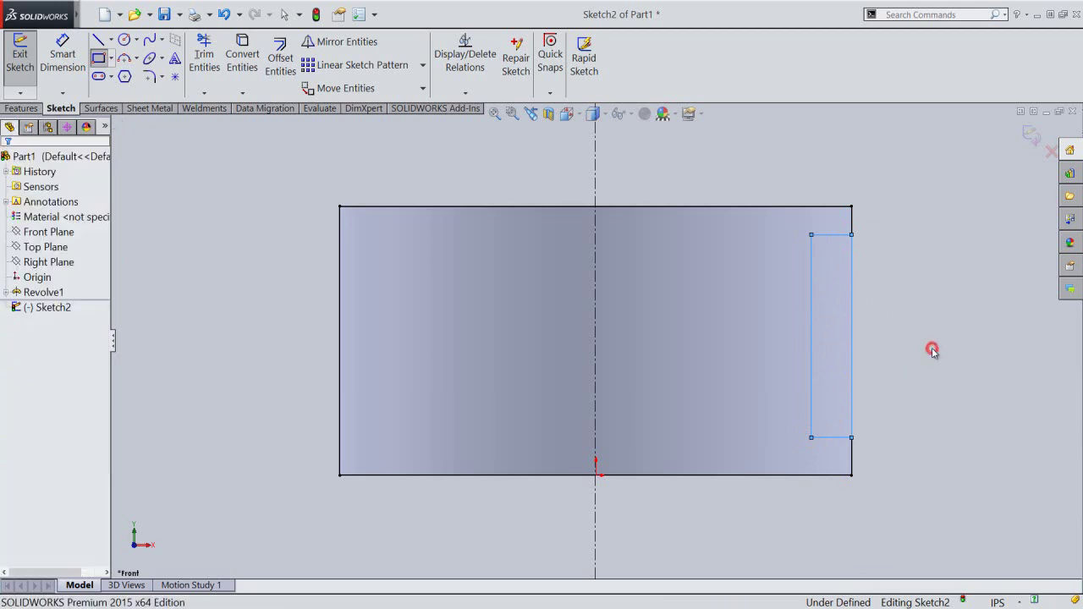
pyautogui.rightClick(899, 383)
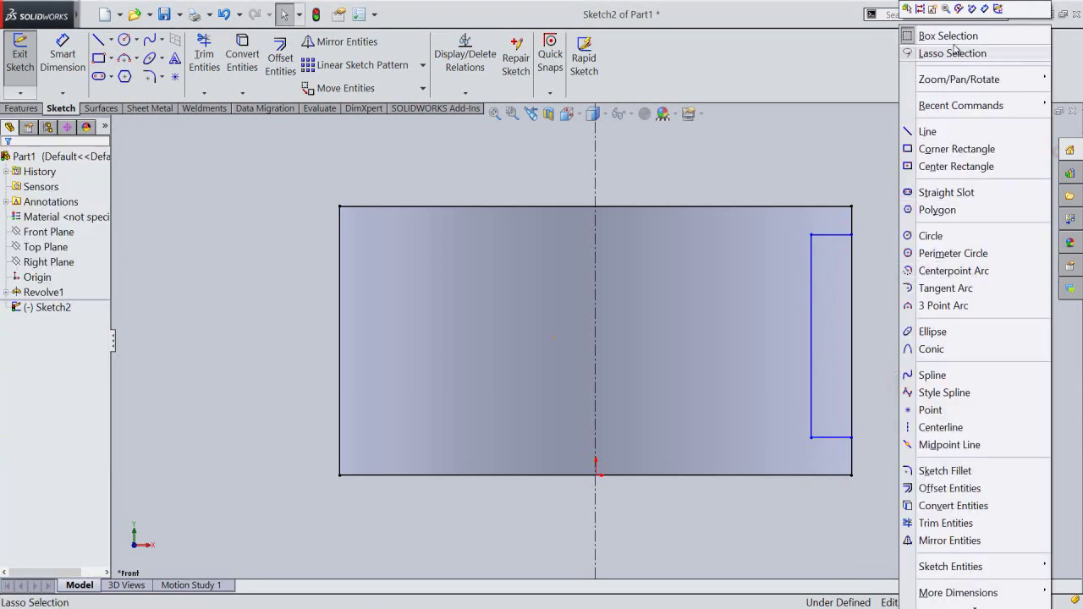
pyautogui.click(984, 11)
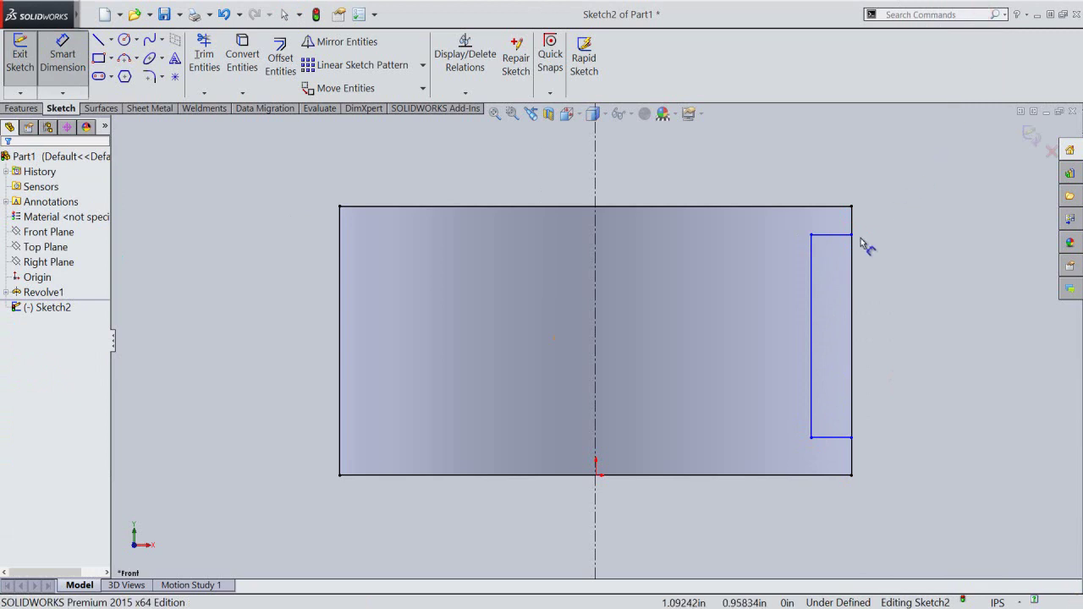
# Dimension the groove's 1.885 span and its 0.07 bottom inset.
pyautogui.moveTo(811, 298); pyautogui.dragTo(597, 515)
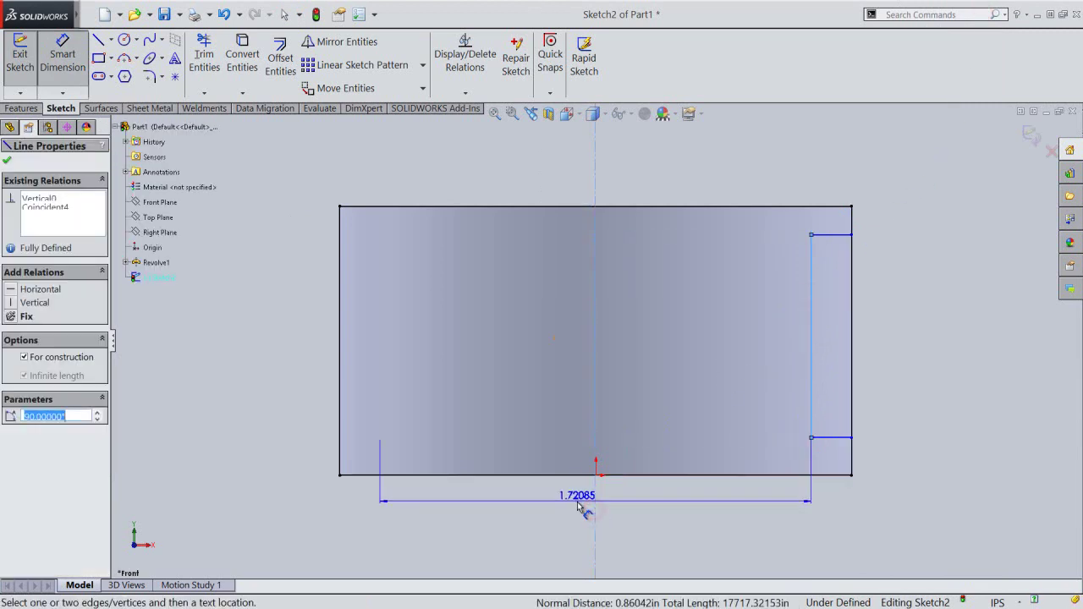
pyautogui.click(580, 501)
pyautogui.write('1.')
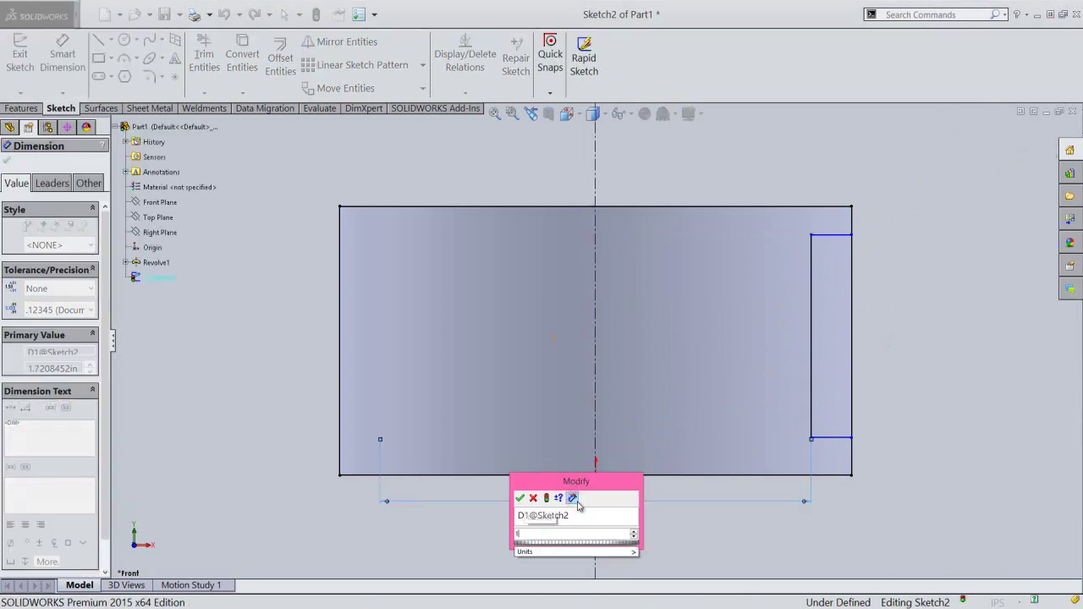
pyautogui.write('885')
pyautogui.press('Return')
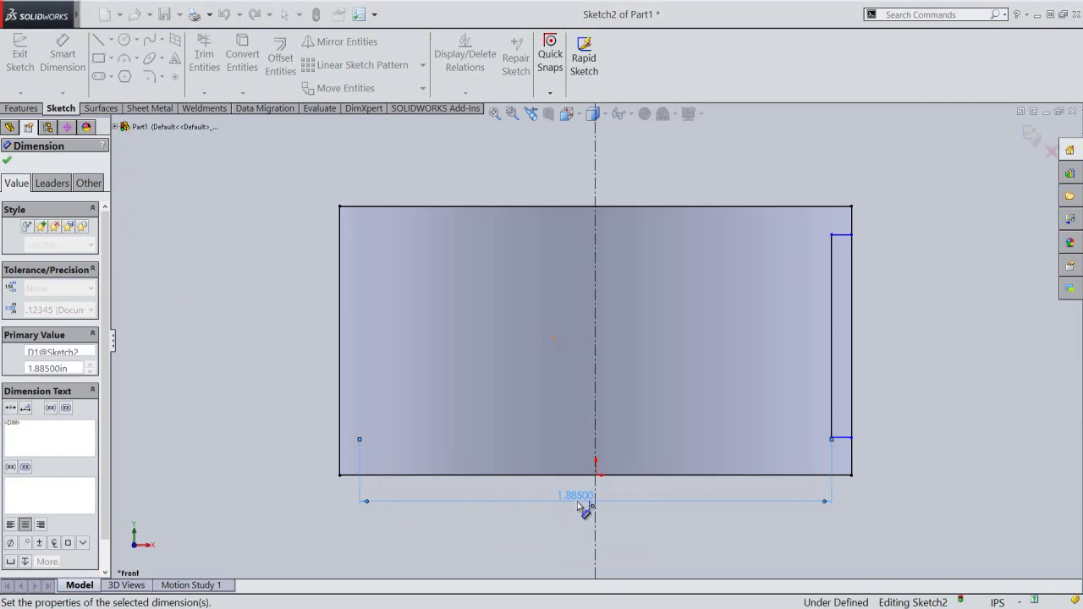
pyautogui.click(864, 455)
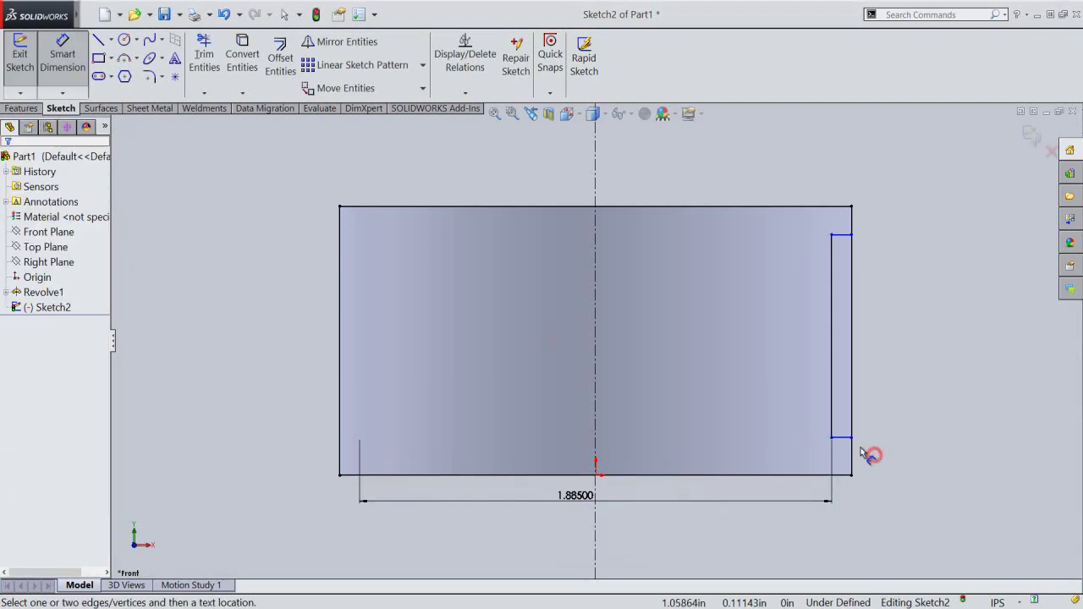
pyautogui.click(846, 440)
pyautogui.click(847, 475)
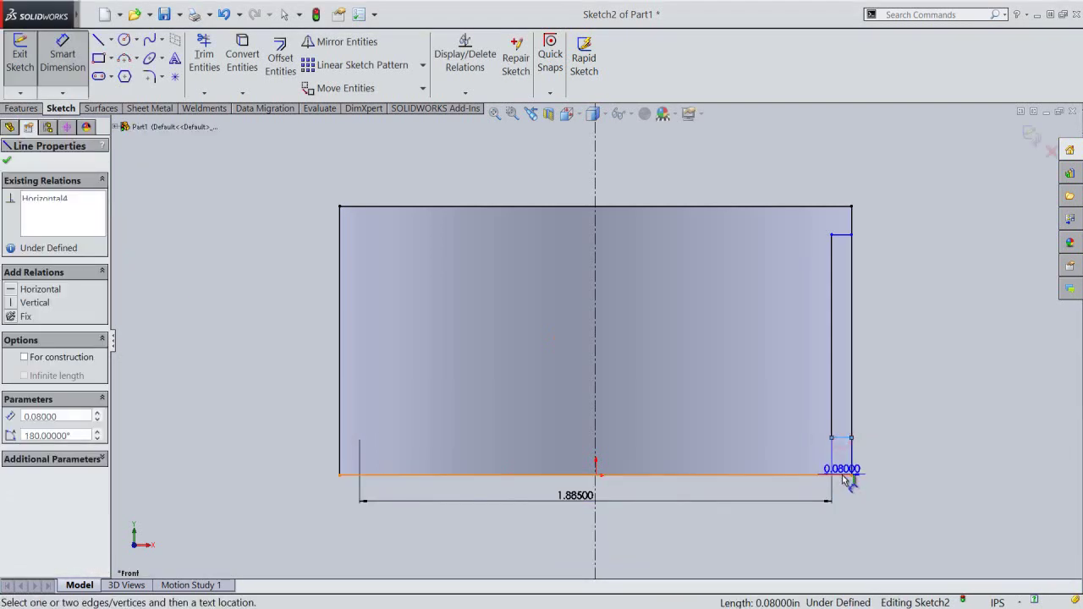
pyautogui.click(875, 464)
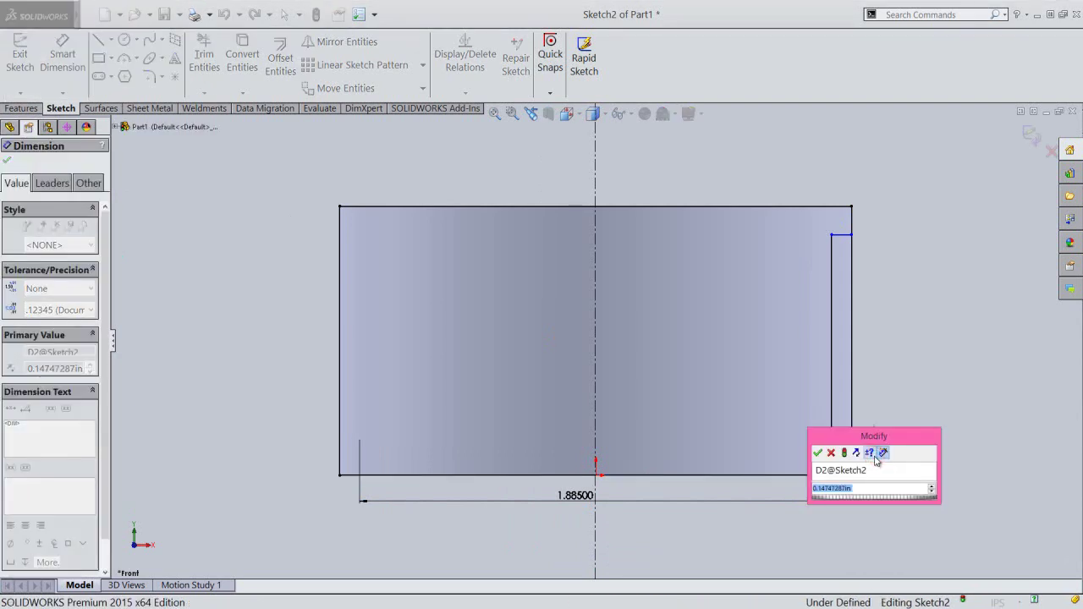
pyautogui.write('=')
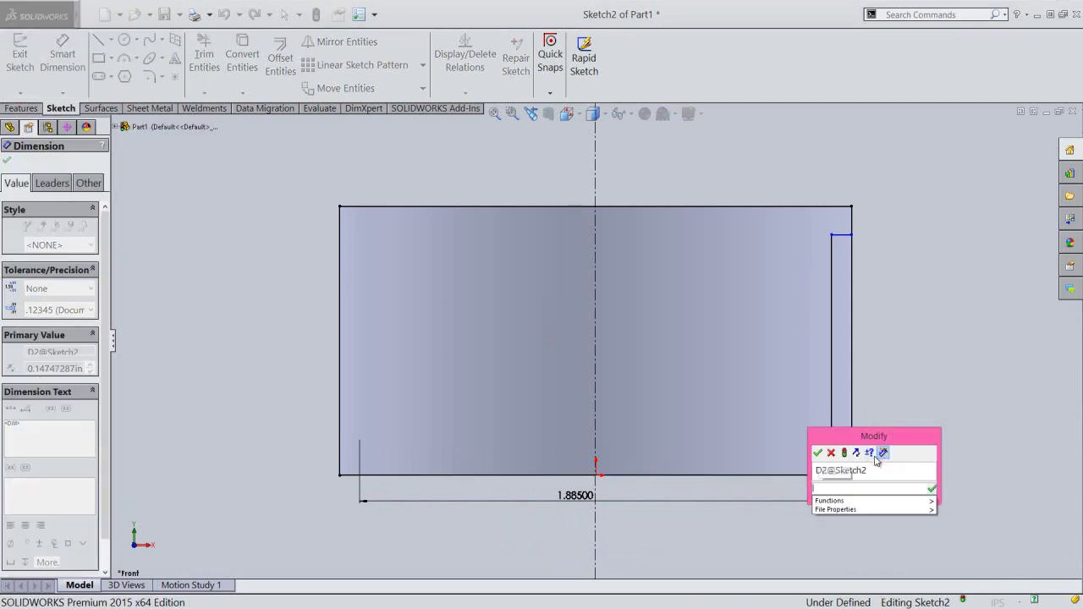
pyautogui.write('07')
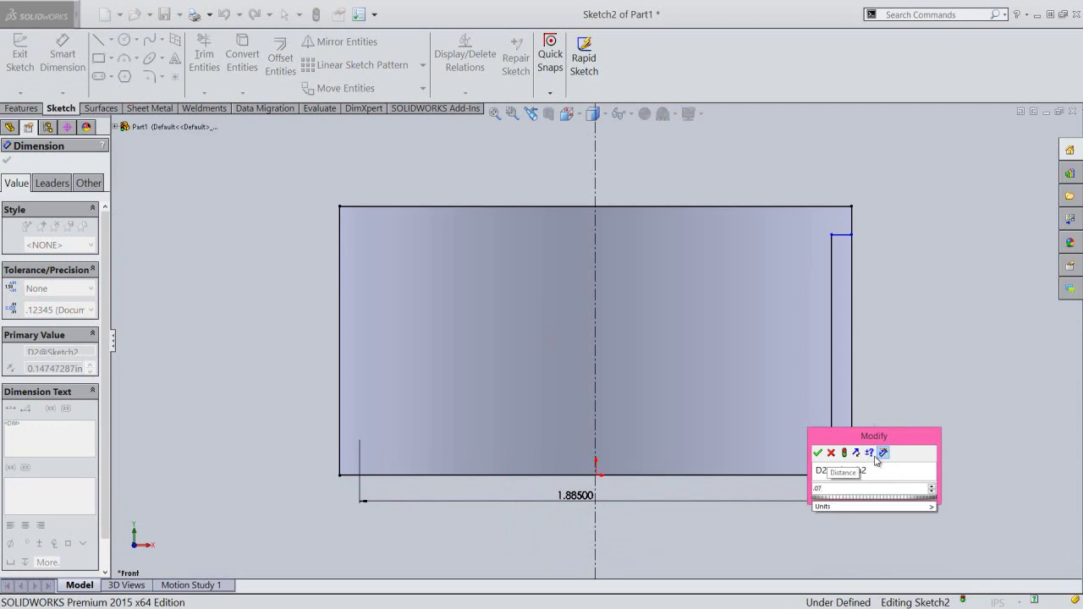
pyautogui.press('Return')
# Set the top inset equal to the 0.07 bottom dimension, fully defining the sketch.
pyautogui.click(880, 342)
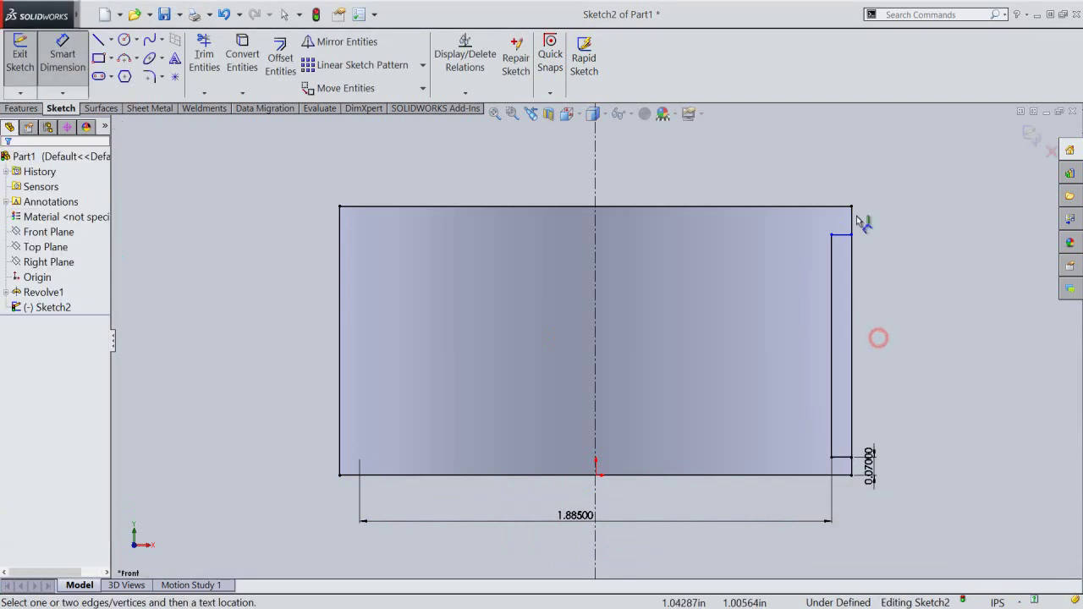
pyautogui.click(846, 205)
pyautogui.click(833, 236)
pyautogui.click(870, 227)
pyautogui.write('=')
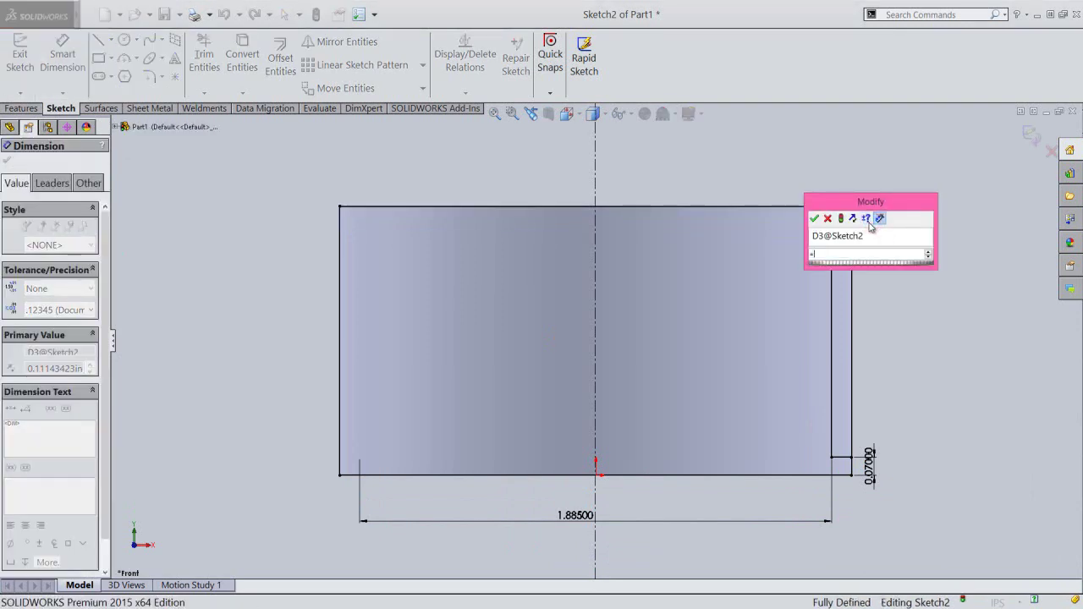
pyautogui.click(867, 465)
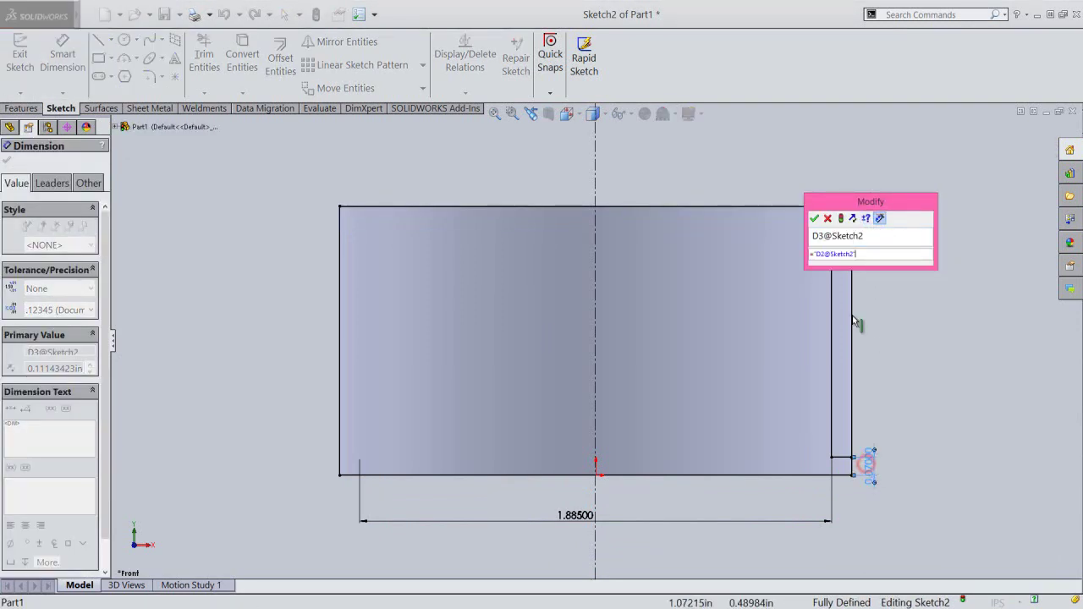
pyautogui.press('Return')
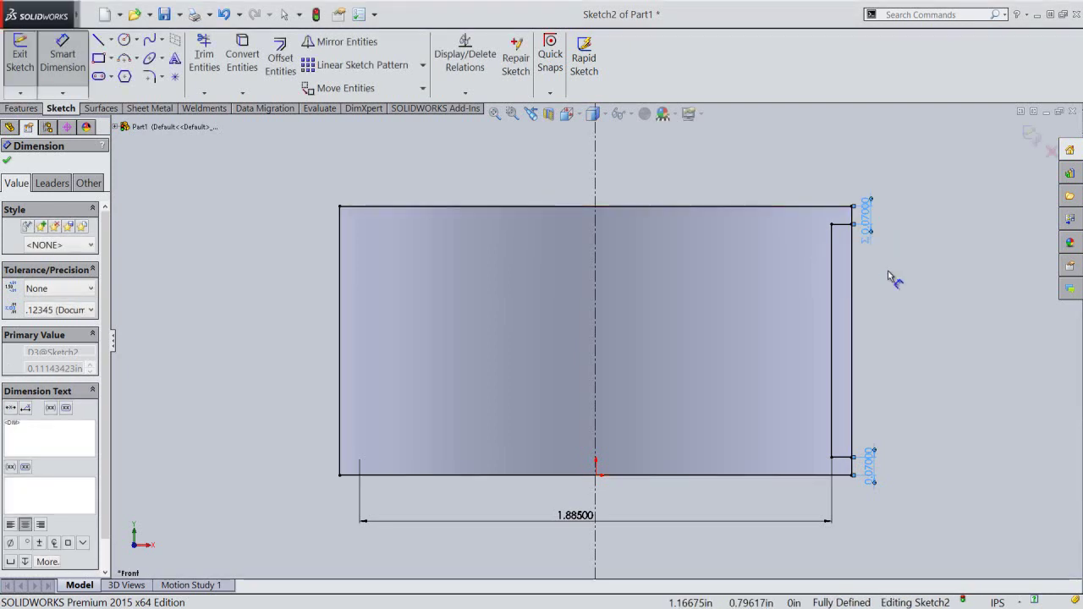
pyautogui.rightClick(888, 276)
pyautogui.click(914, 82)
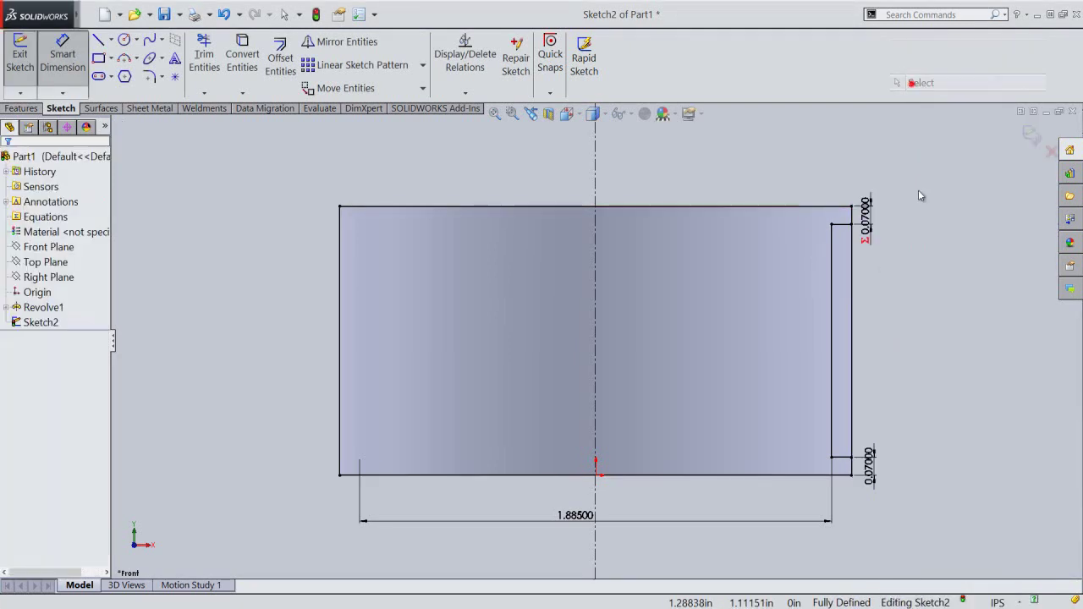
pyautogui.moveTo(918, 189); pyautogui.dragTo(828, 171, button='right')
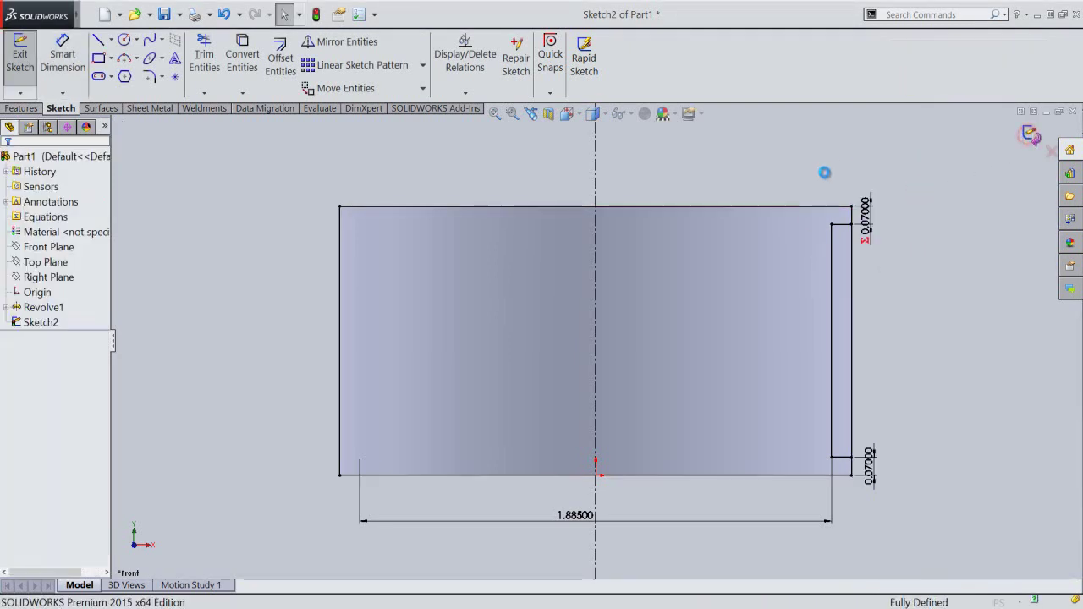
# Cut the Sketch2 groove contour 360° around the centerline, viewed isometrically.
pyautogui.click(593, 113)
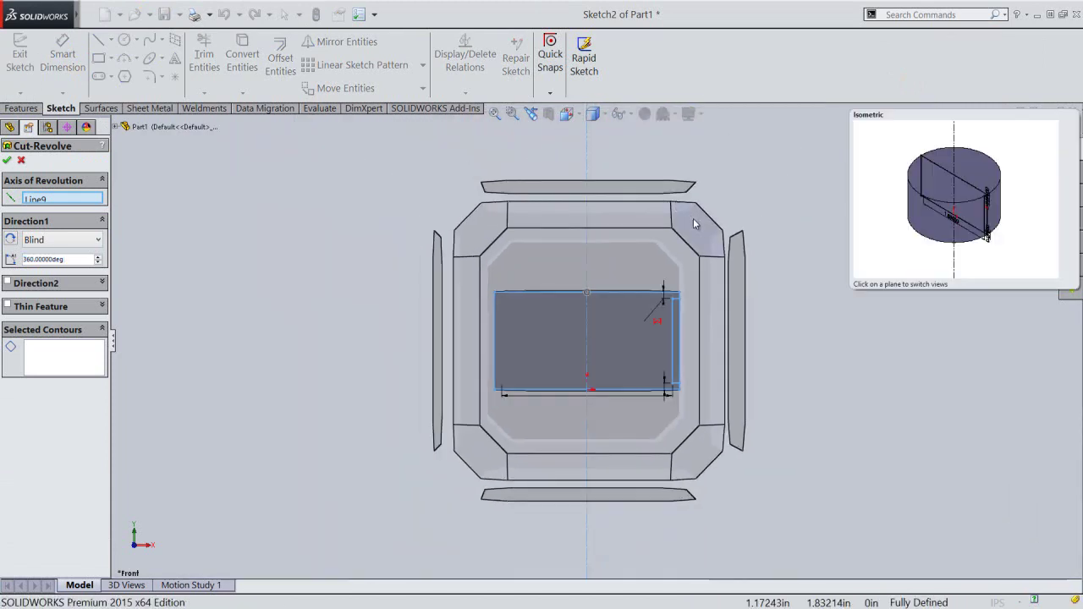
pyautogui.click(693, 219)
pyautogui.click(65, 362)
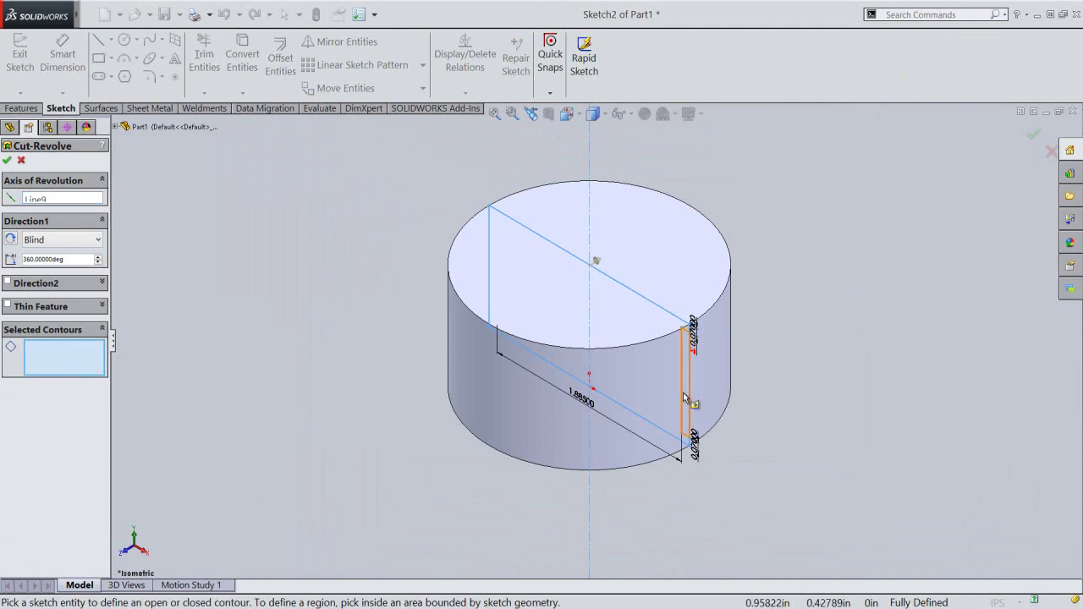
pyautogui.click(684, 396)
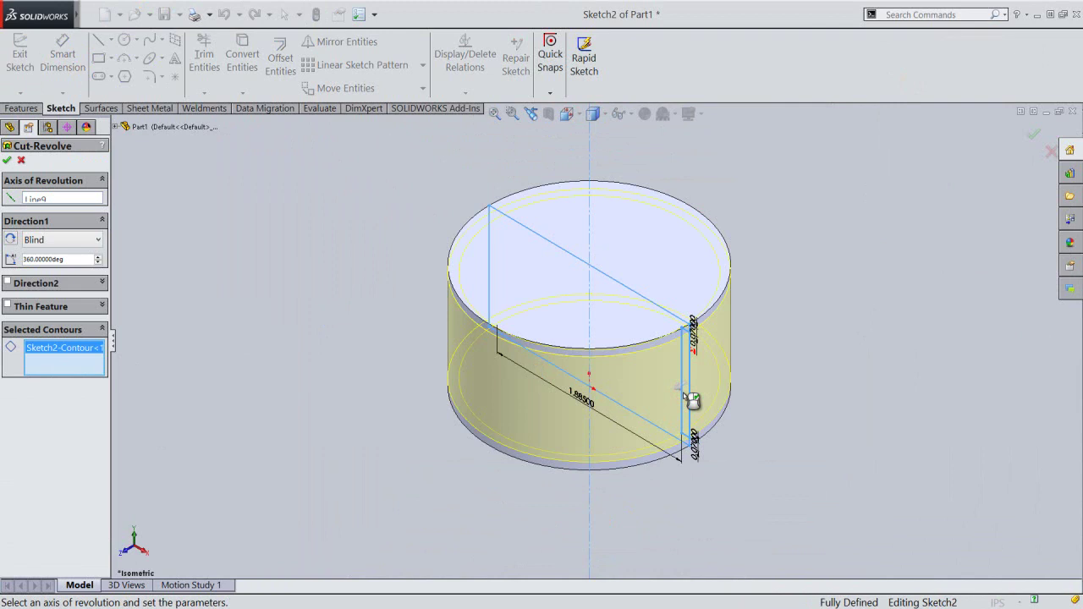
pyautogui.click(6, 161)
pyautogui.click(258, 316)
pyautogui.click(494, 114)
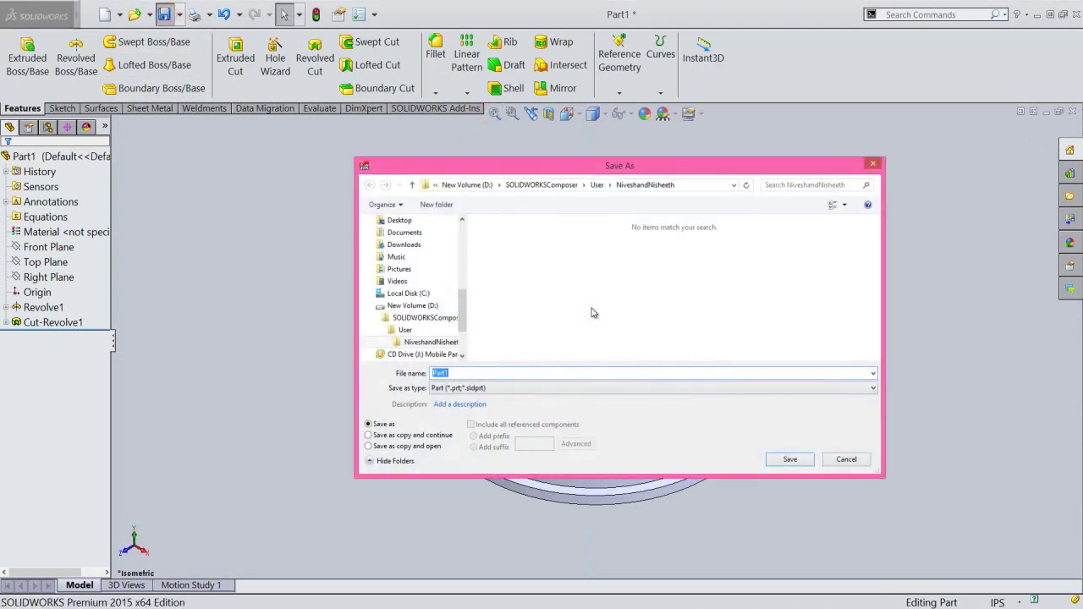
# Save the part with the file name 'Wheel'.
pyautogui.write('Wheel')
pyautogui.click(787, 460)
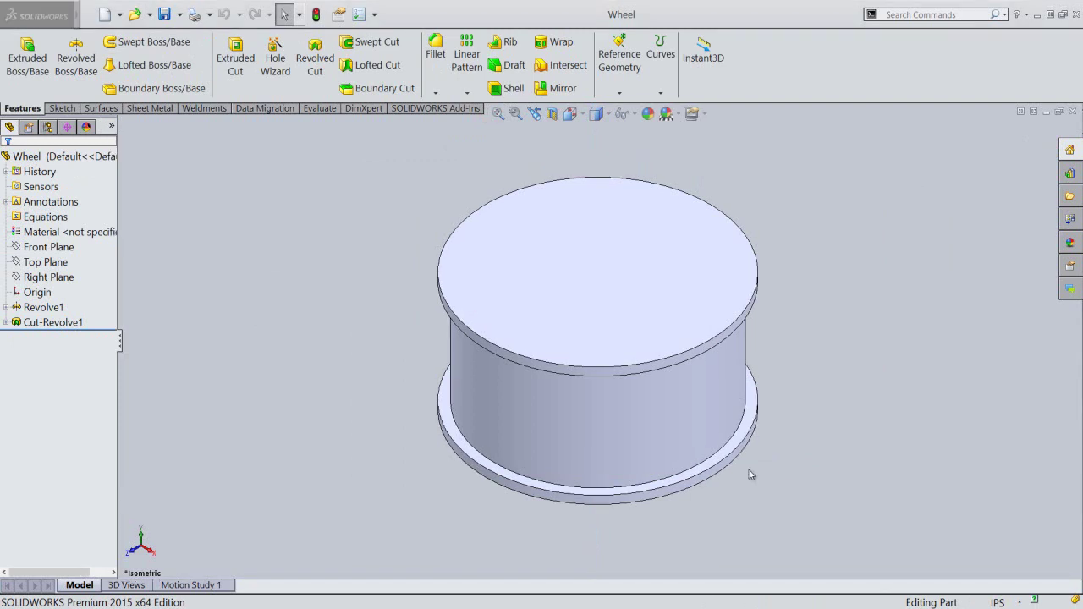
# Start a Revolved Boss/Base sketch on the Right Plane, viewed from the front.
pyautogui.click(82, 78)
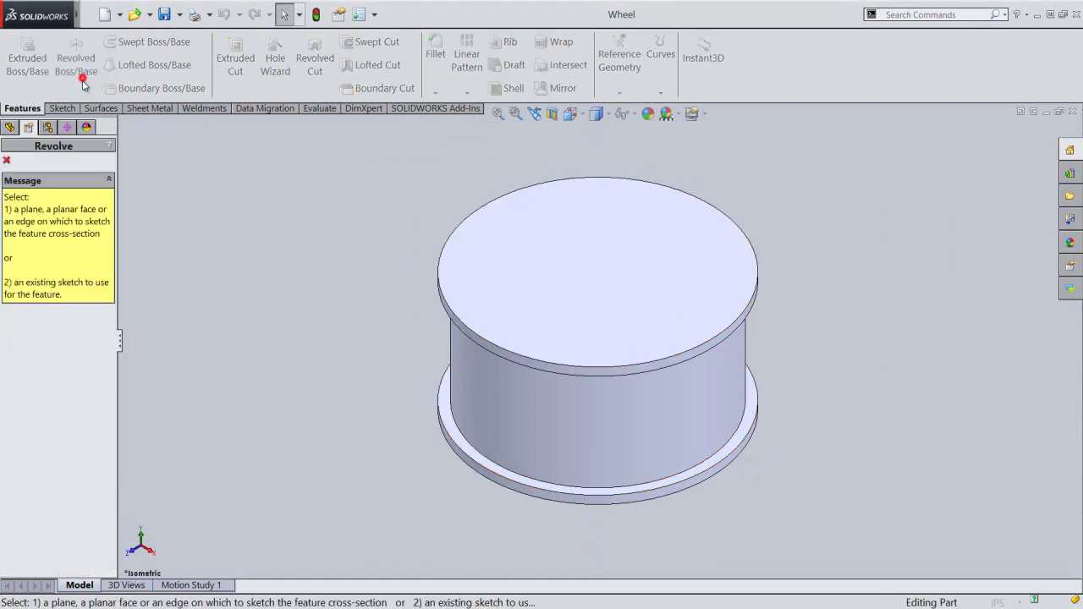
pyautogui.click(123, 127)
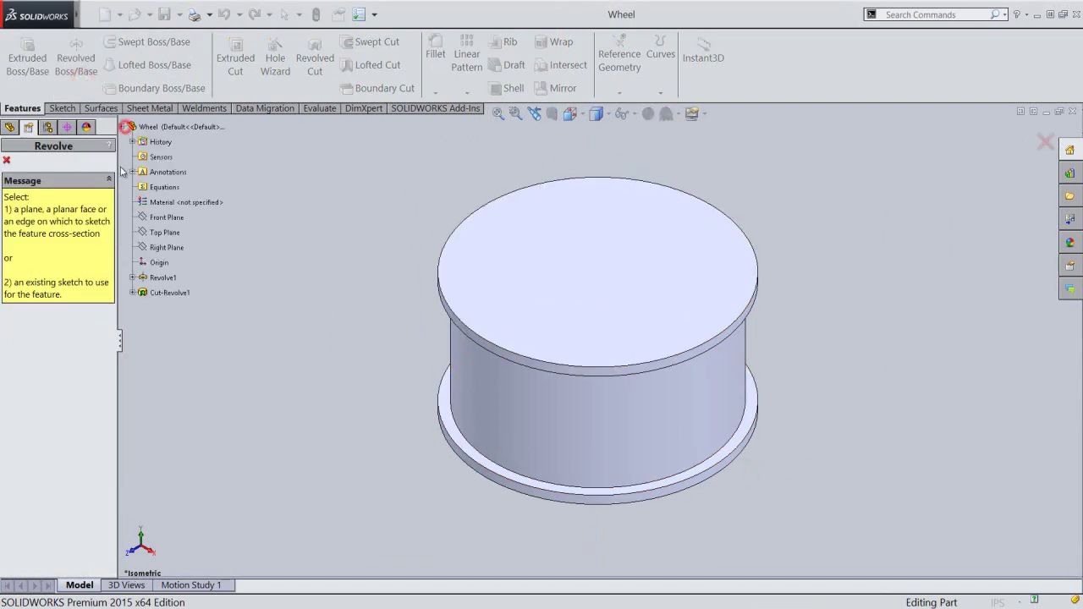
pyautogui.click(148, 219)
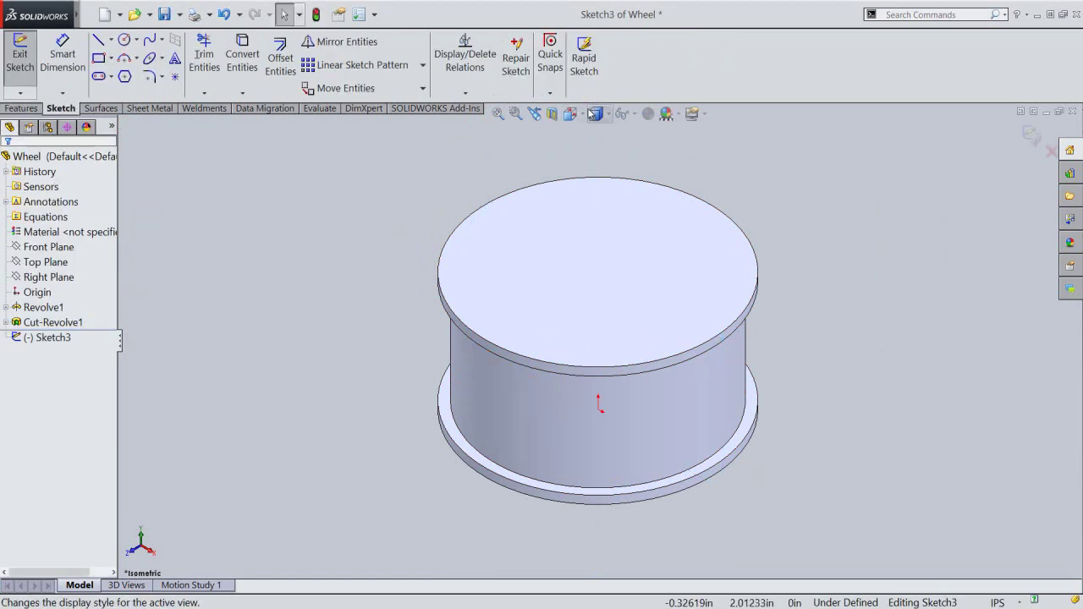
pyautogui.press('space')
pyautogui.click(529, 368)
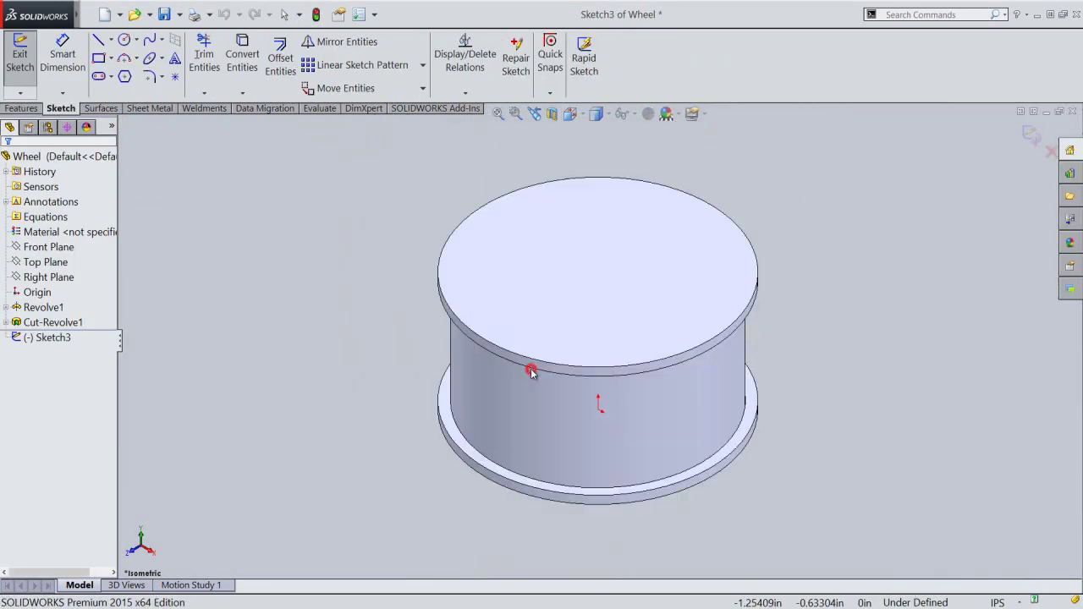
# Draw a vertical centerline through the origin.
pyautogui.rightClick(310, 318)
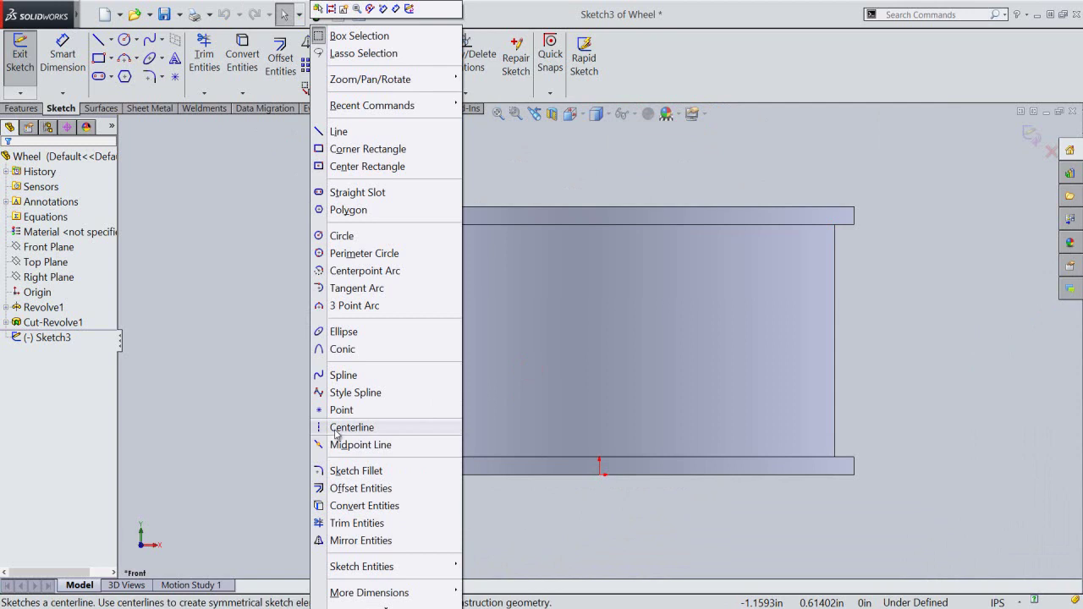
pyautogui.click(330, 427)
pyautogui.click(26, 299)
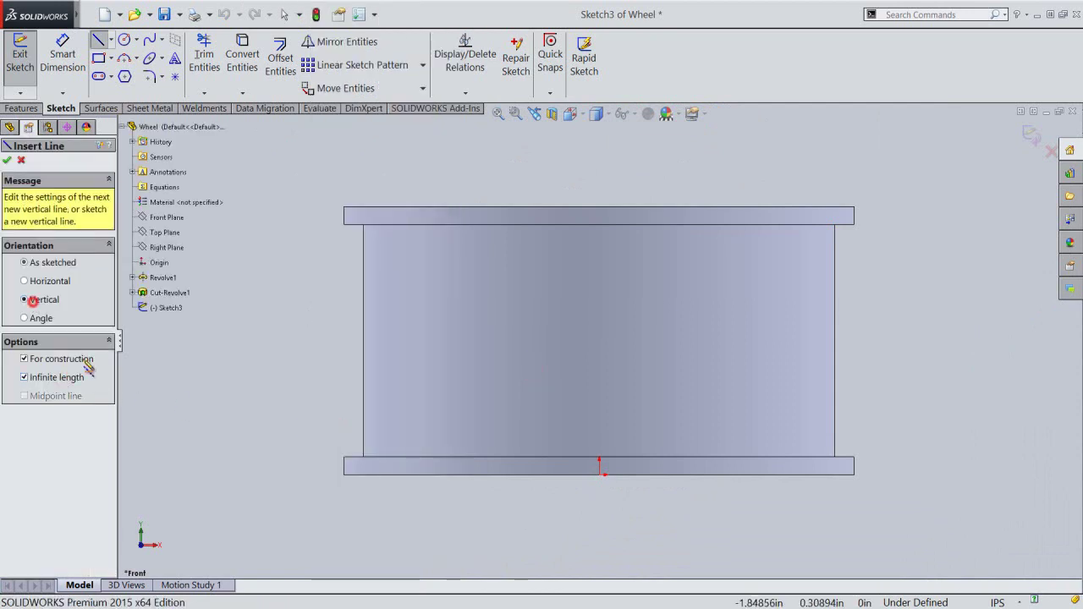
pyautogui.click(598, 474)
pyautogui.rightClick(528, 326)
pyautogui.click(554, 329)
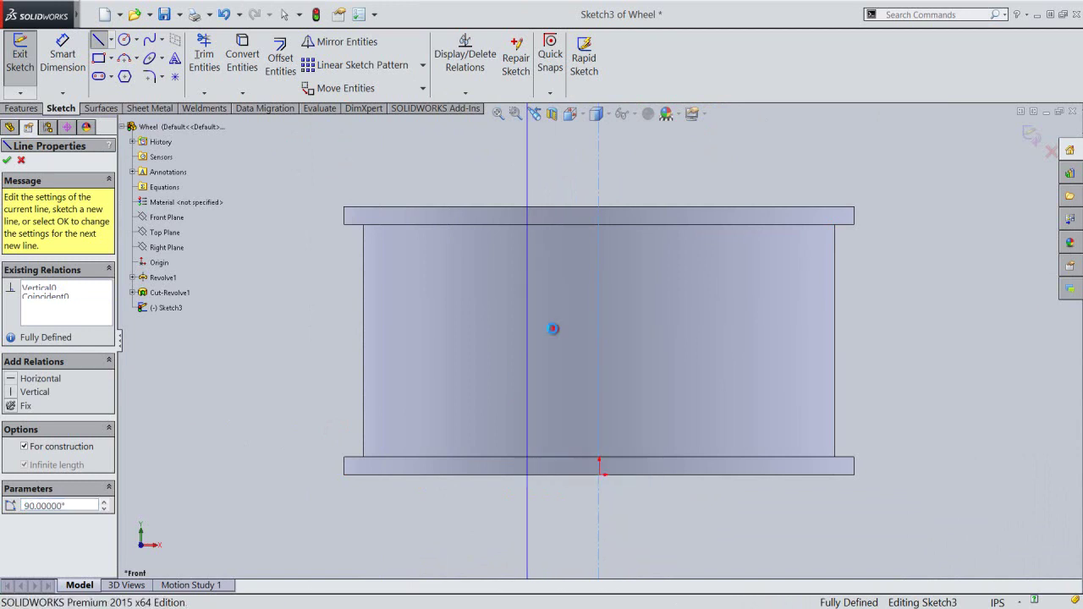
# Trace the Wheel body's grooved cross-section as intersection curves.
pyautogui.click(243, 92)
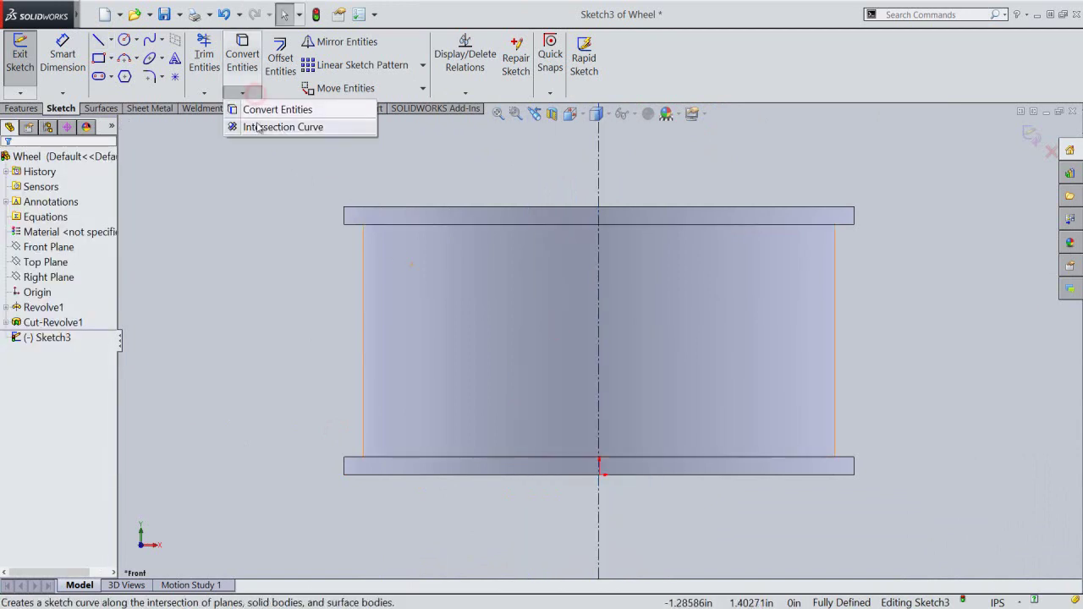
pyautogui.click(256, 125)
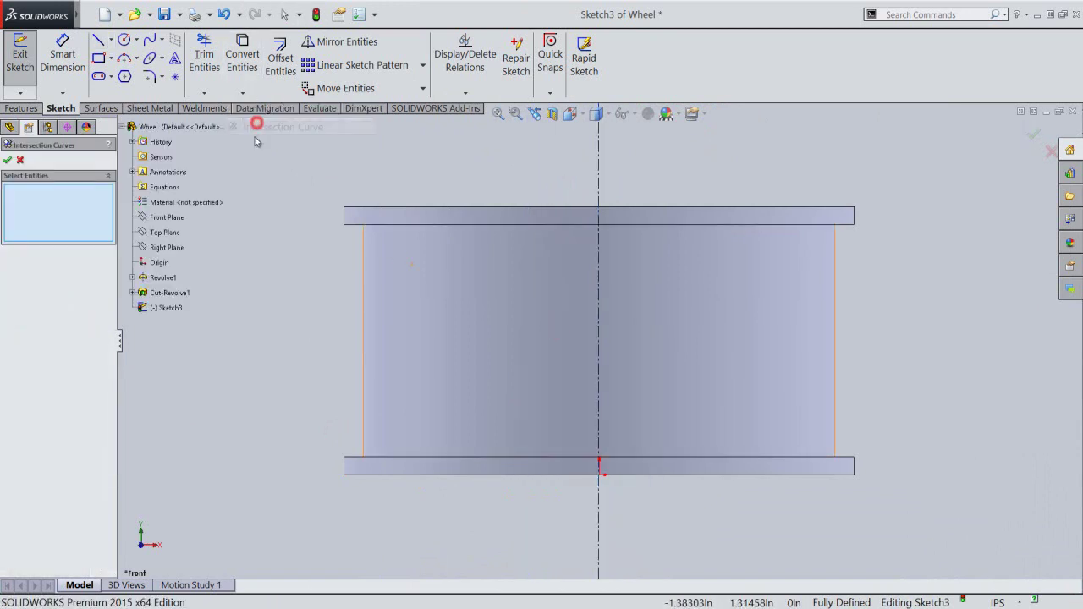
pyautogui.click(186, 127)
pyautogui.click(8, 161)
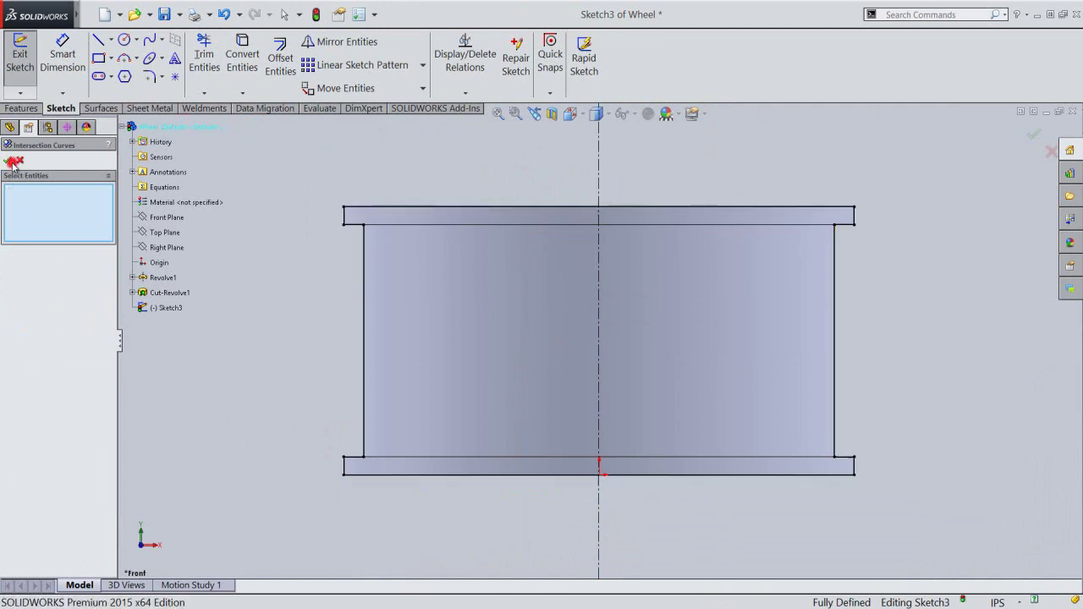
# Draw two small corner rectangles on the right edge, one upper and one lower.
pyautogui.rightClick(284, 264)
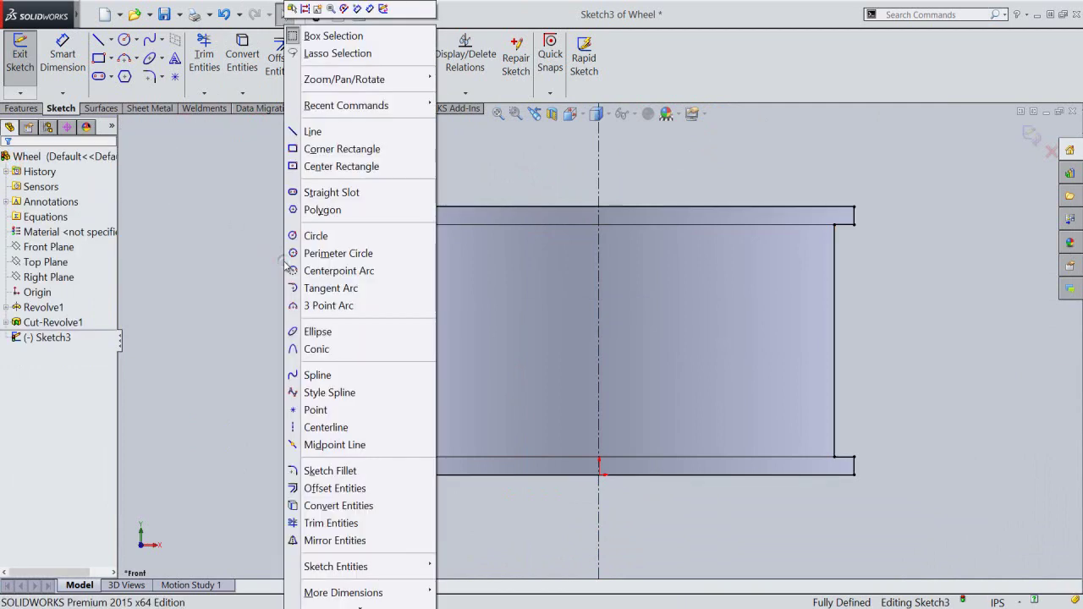
pyautogui.click(305, 151)
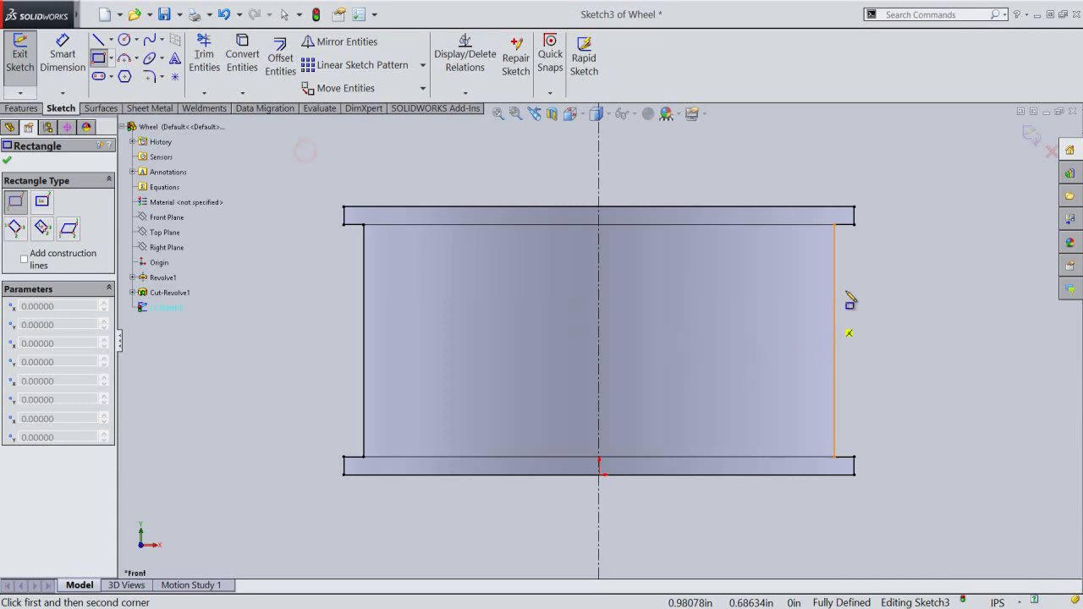
pyautogui.click(835, 272)
pyautogui.click(855, 287)
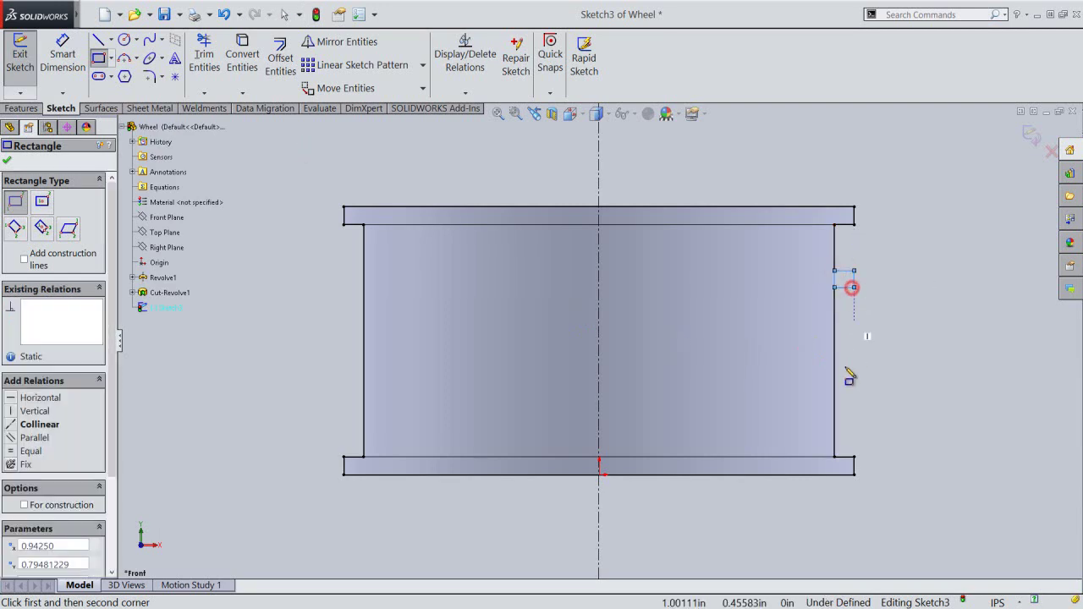
pyautogui.click(834, 390)
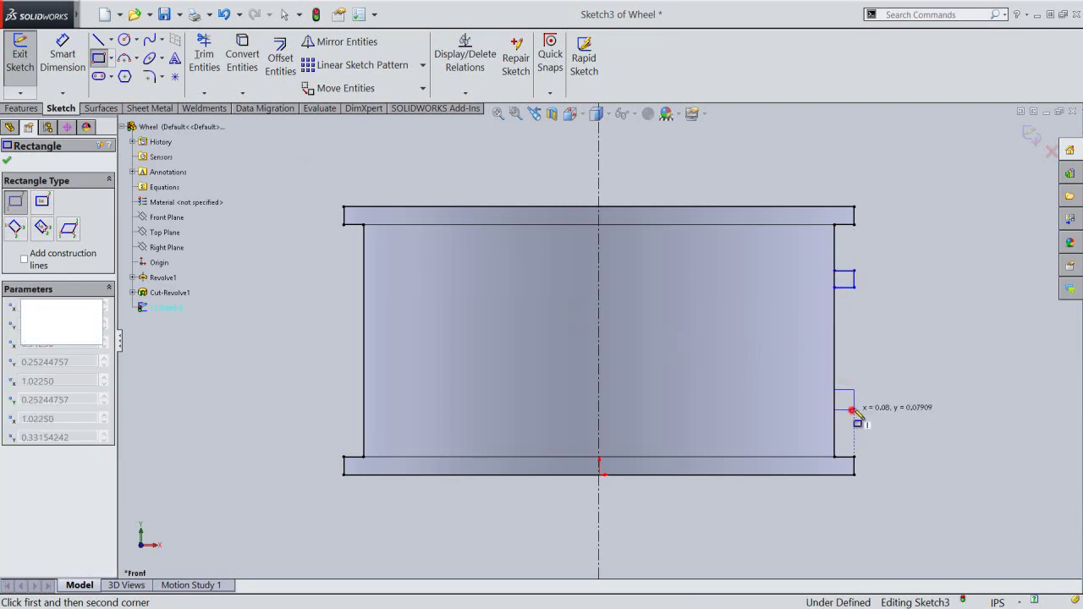
pyautogui.click(855, 410)
# Dimension the upper groove rectangle 0.275 in down from the wheel's top edge.
pyautogui.rightClick(919, 325)
pyautogui.click(936, 307)
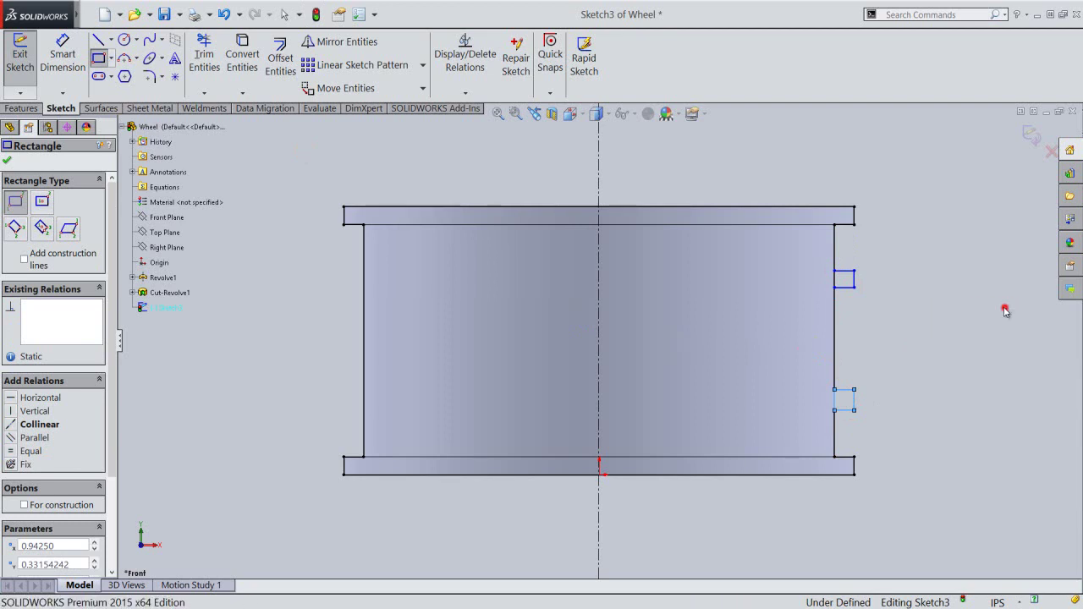
pyautogui.click(842, 206)
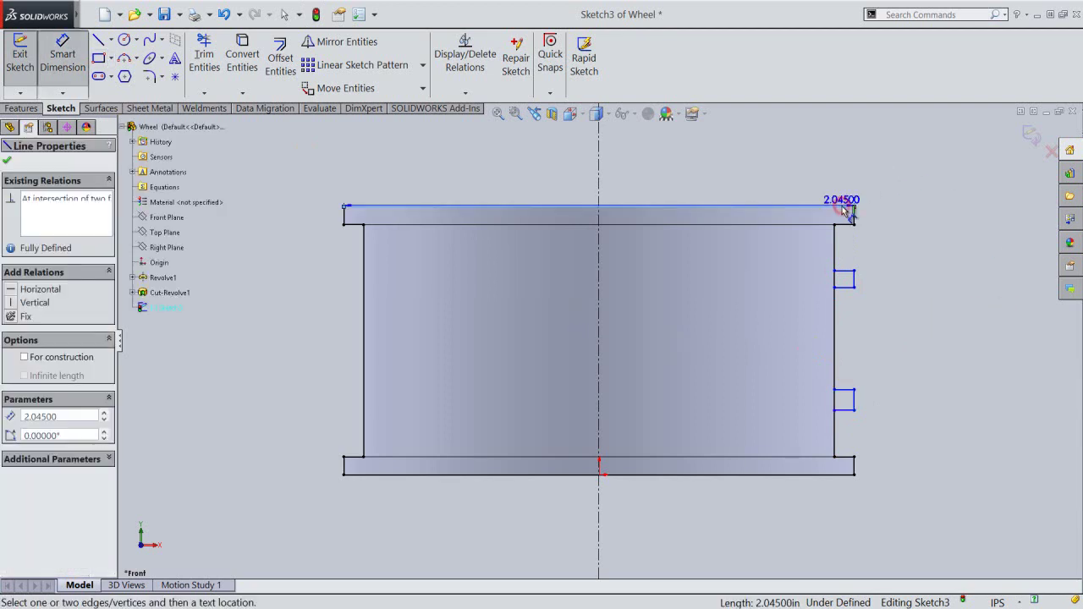
pyautogui.click(843, 288)
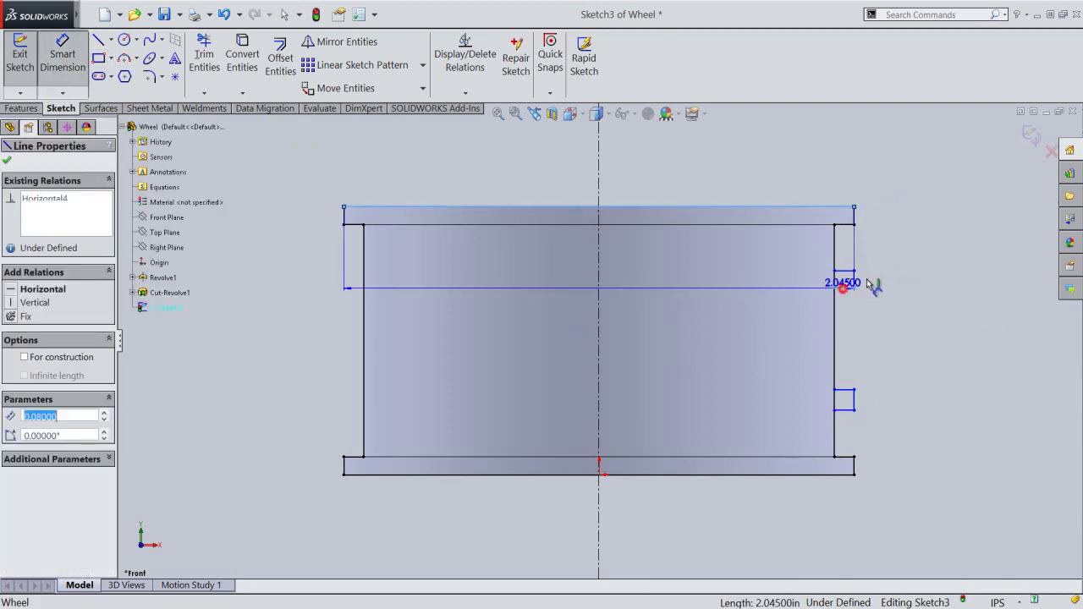
pyautogui.click(898, 258)
pyautogui.write('275')
pyautogui.press('Return')
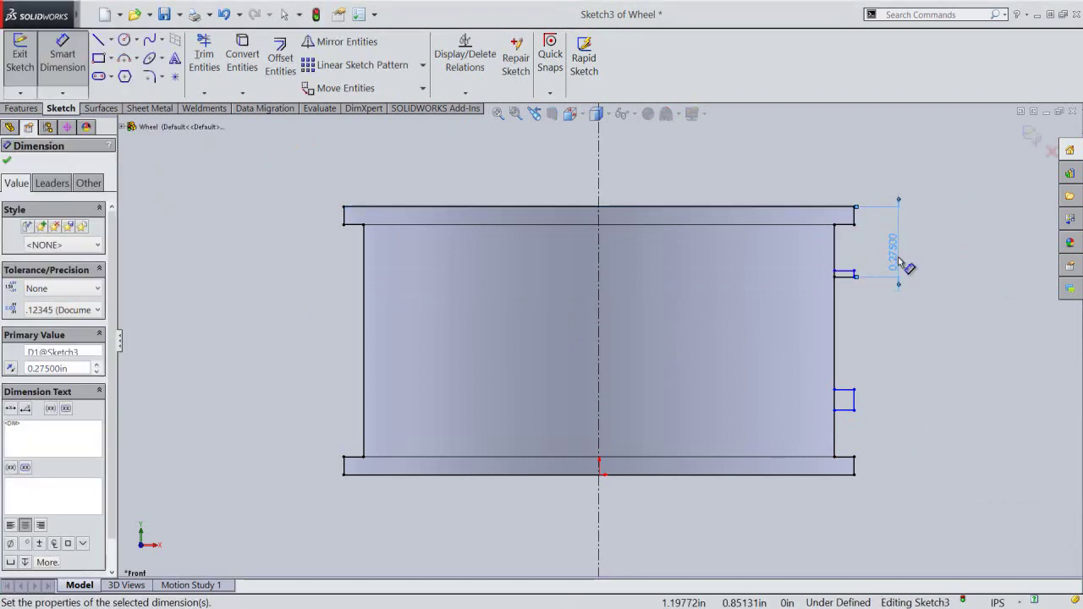
# Set the upper groove rectangle's height to 0.045 in.
pyautogui.click(874, 259)
pyautogui.click(850, 273)
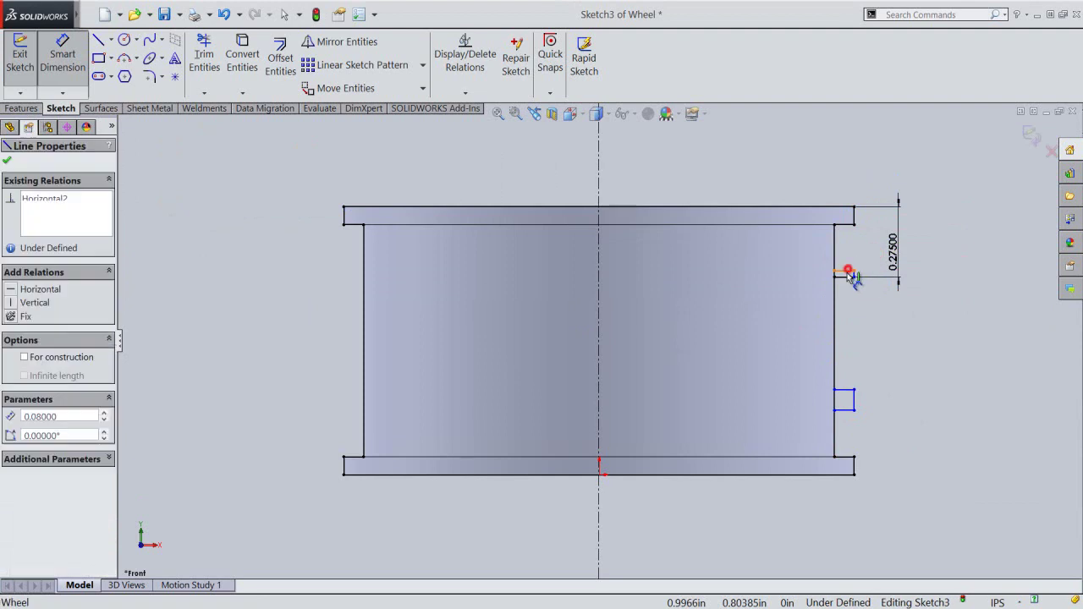
pyautogui.click(855, 274)
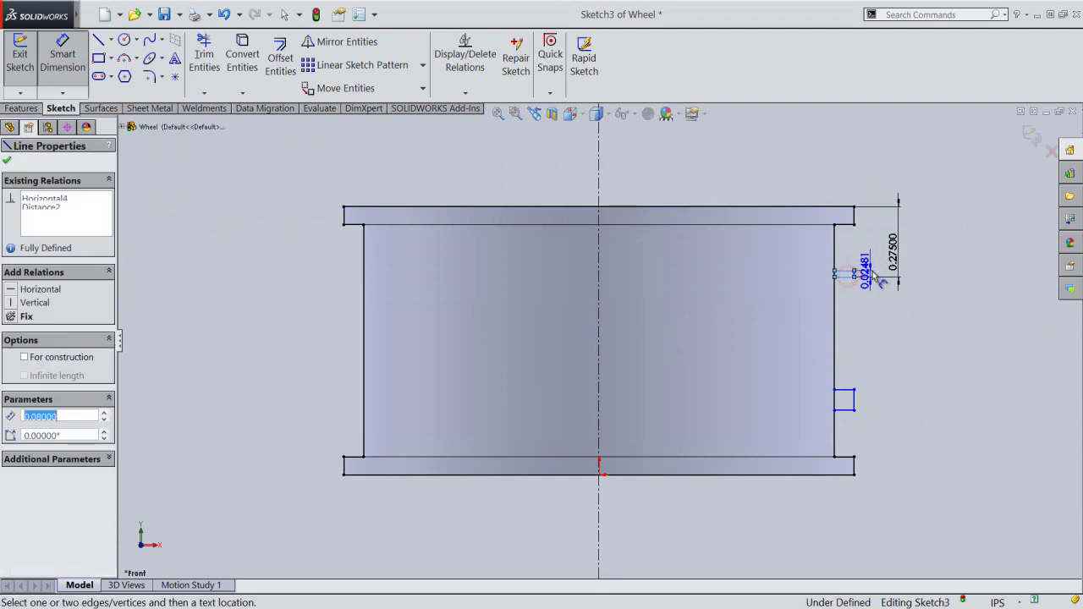
pyautogui.click(872, 276)
pyautogui.write('0')
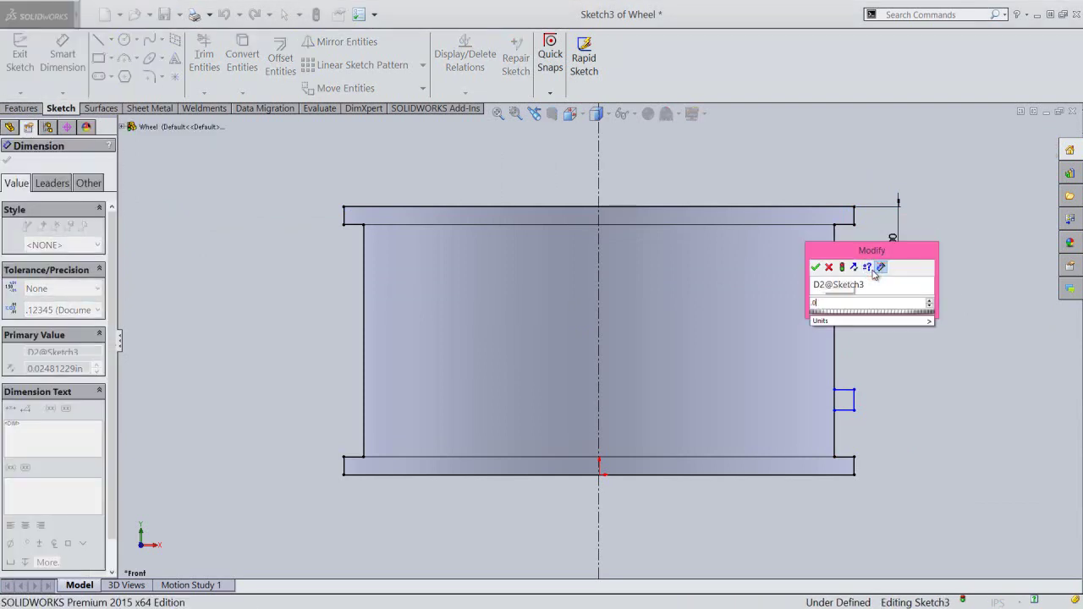
pyautogui.press('Return')
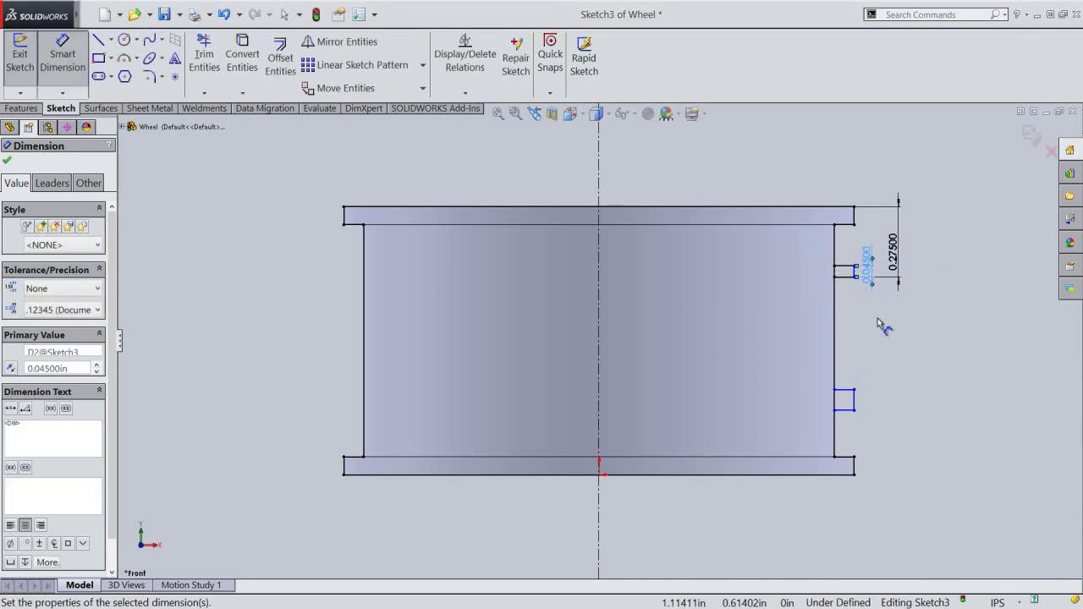
pyautogui.click(878, 321)
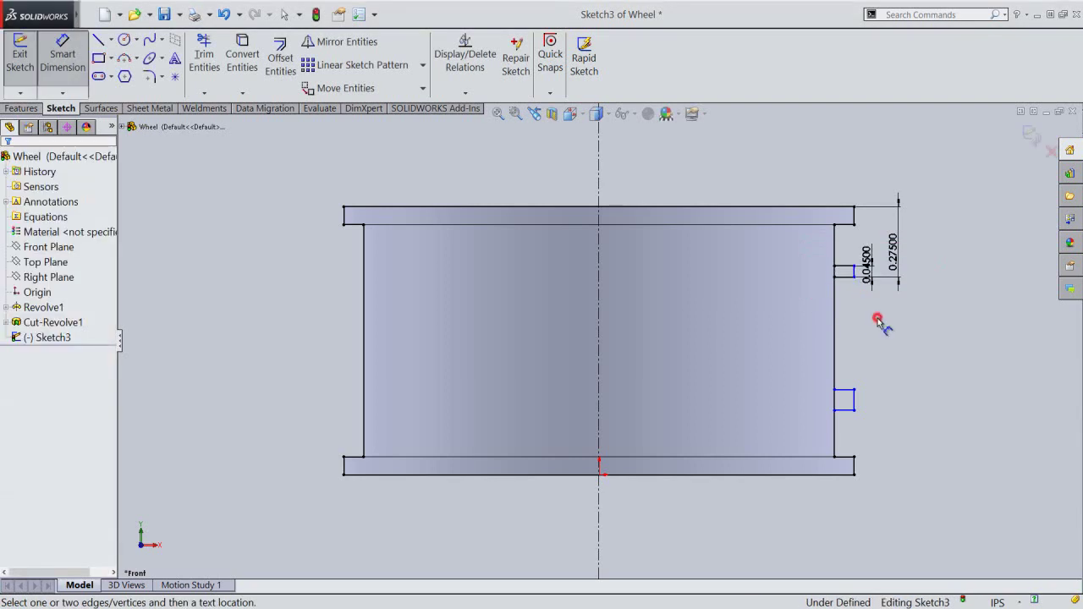
# Dimension the lower groove 0.275 in from the bottom rim, linked to the upper groove's distance.
pyautogui.click(844, 475)
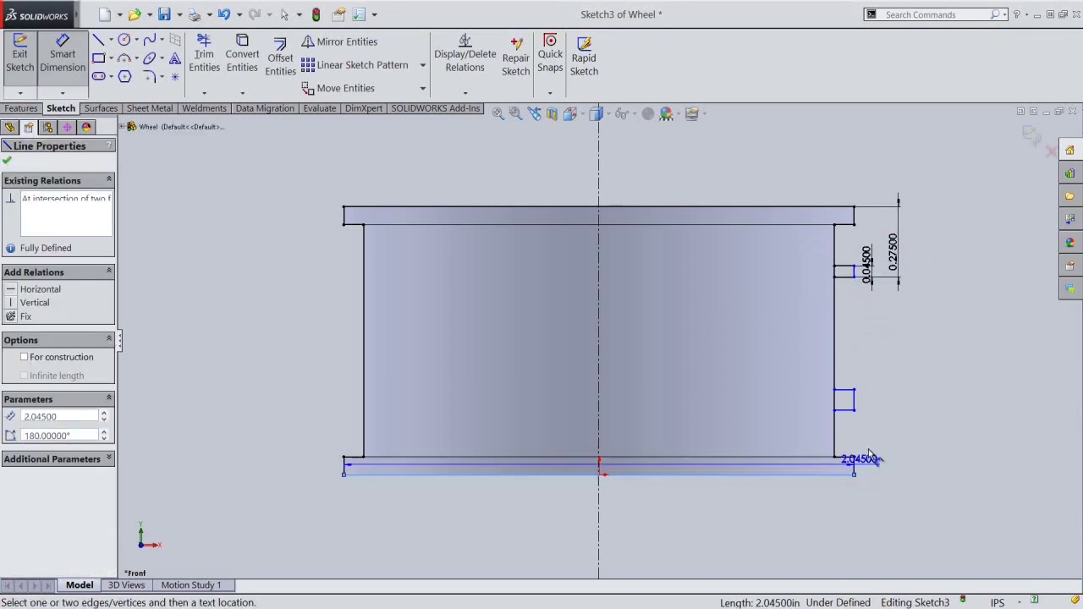
pyautogui.click(851, 389)
pyautogui.click(893, 423)
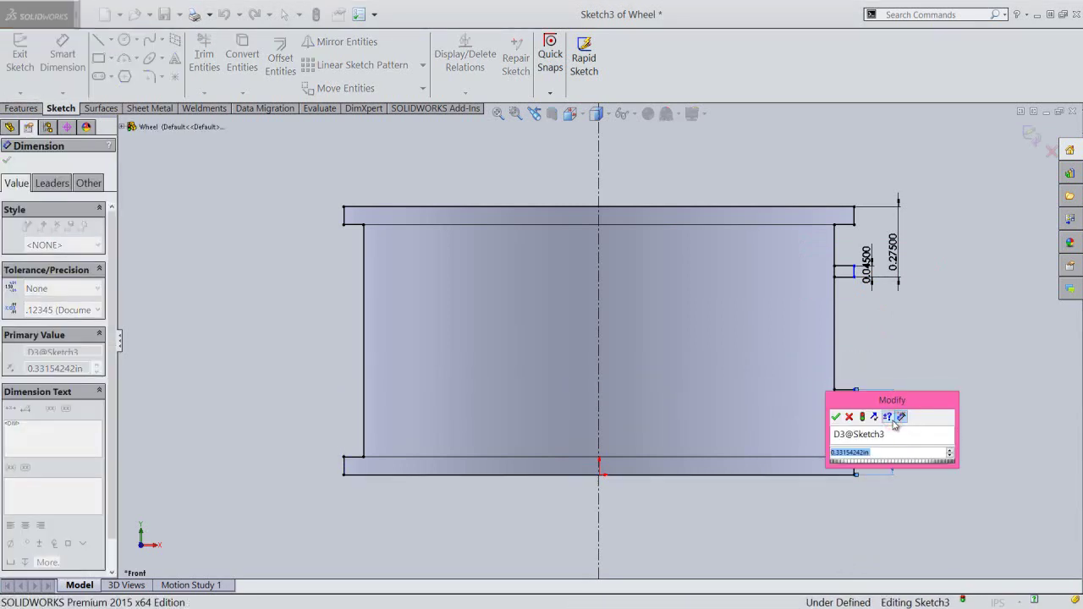
pyautogui.write('=')
pyautogui.click(893, 250)
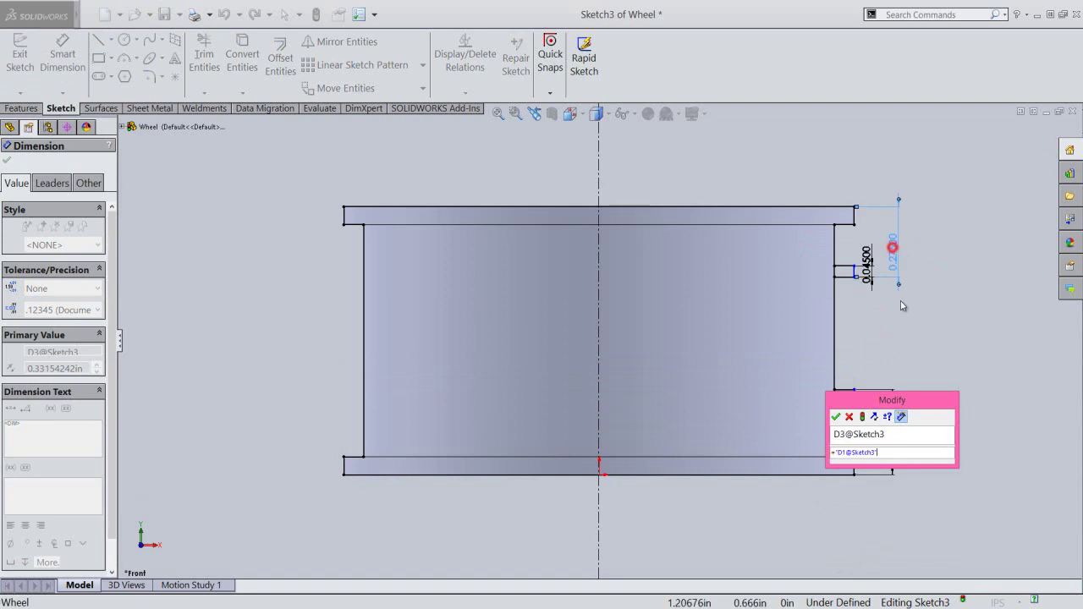
pyautogui.click(836, 416)
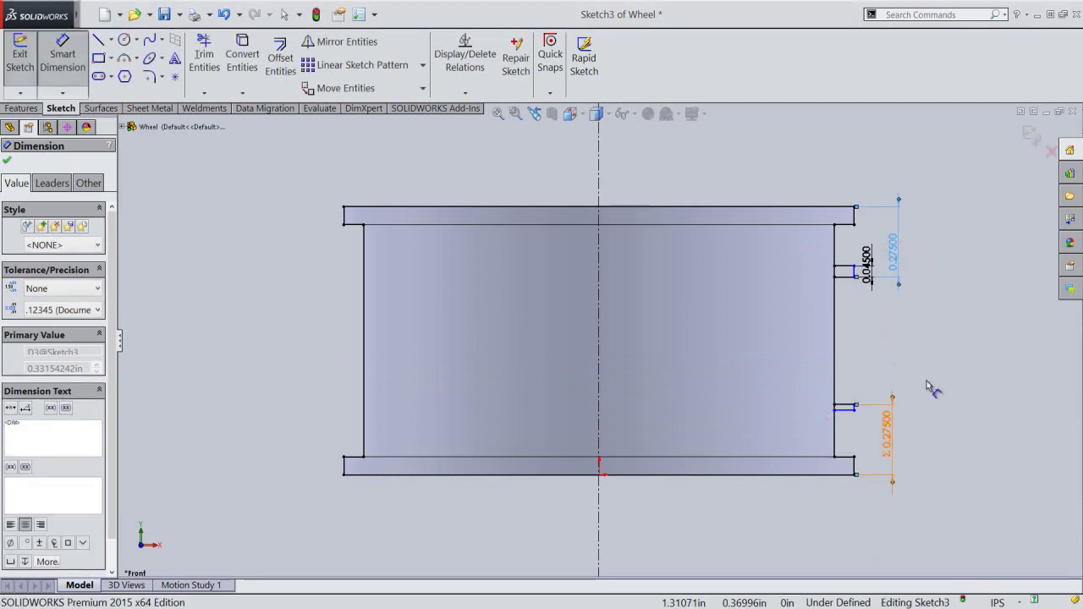
# Set the lower groove's width equal to the upper groove's 0.045 in dimension.
pyautogui.scroll(-2, 855, 432)
pyautogui.scroll(-3, 854, 432)
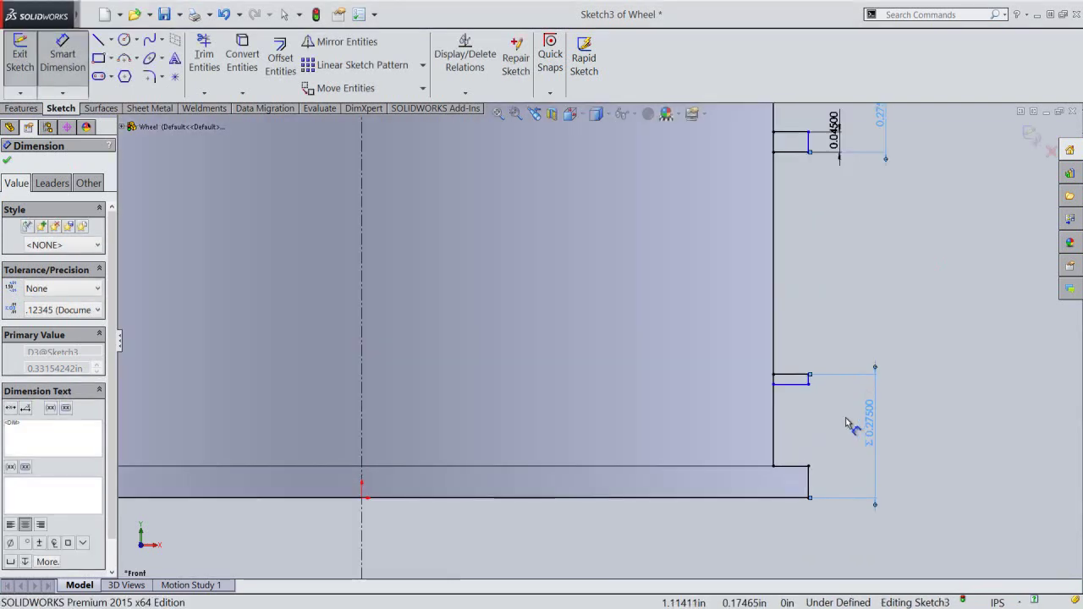
pyautogui.click(810, 381)
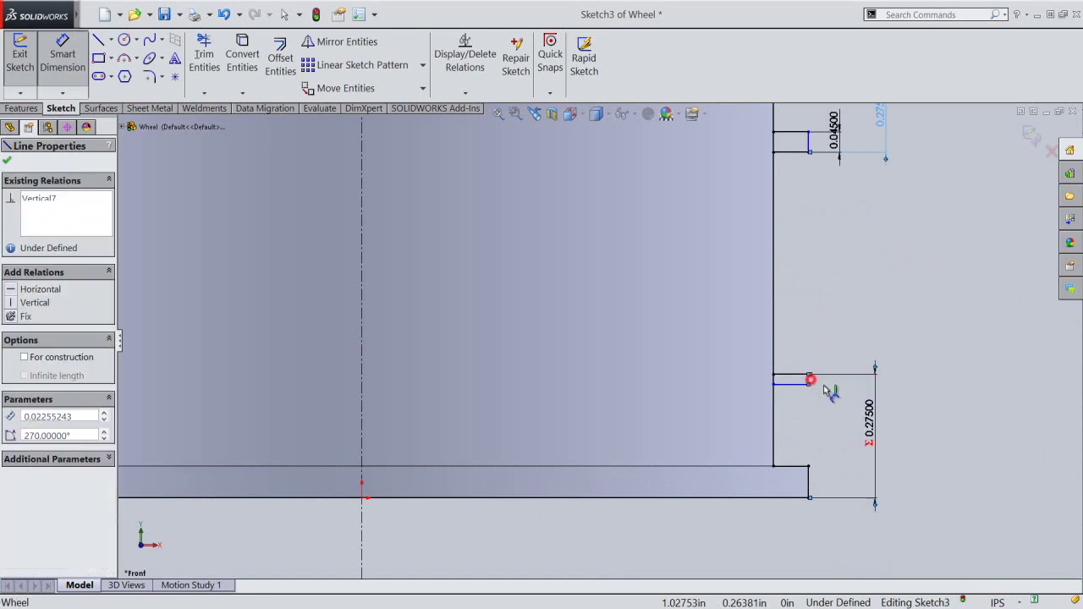
pyautogui.click(852, 394)
pyautogui.write('="D2@Sketch3')
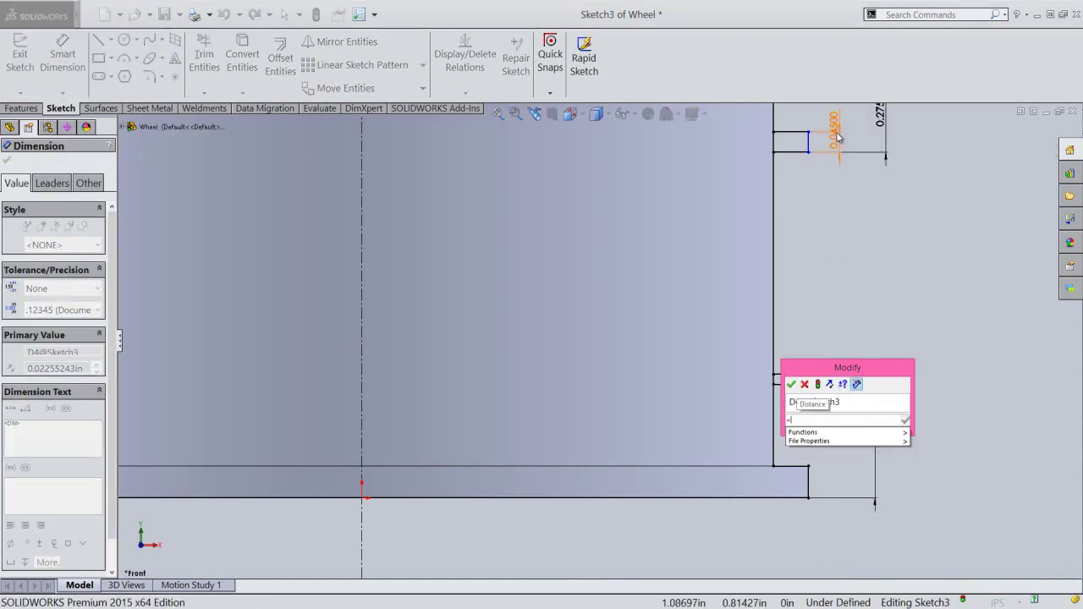
pyautogui.click(837, 138)
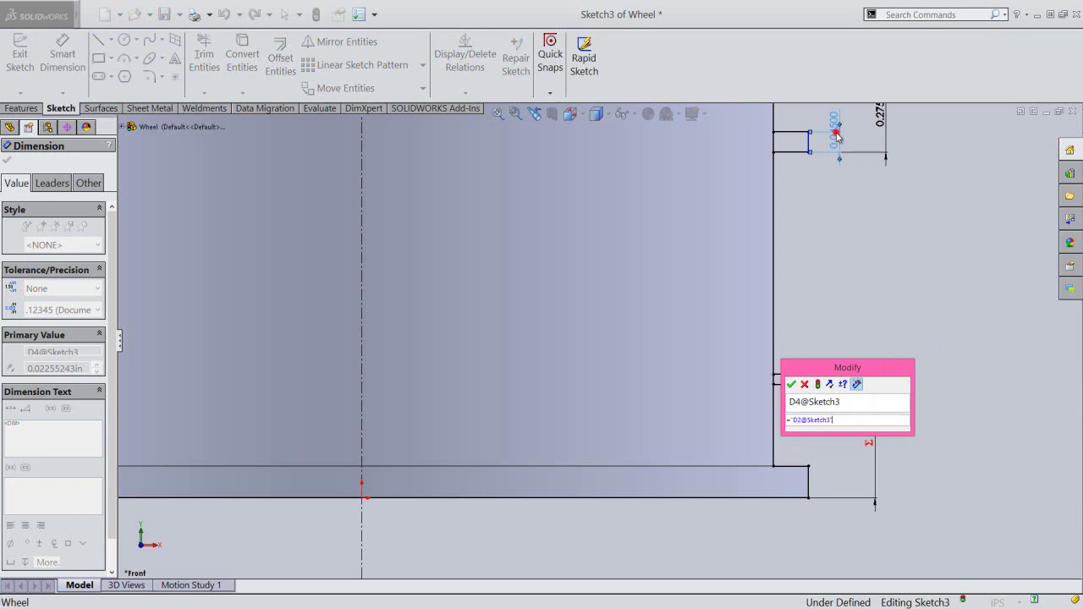
pyautogui.click(793, 384)
pyautogui.press('f')
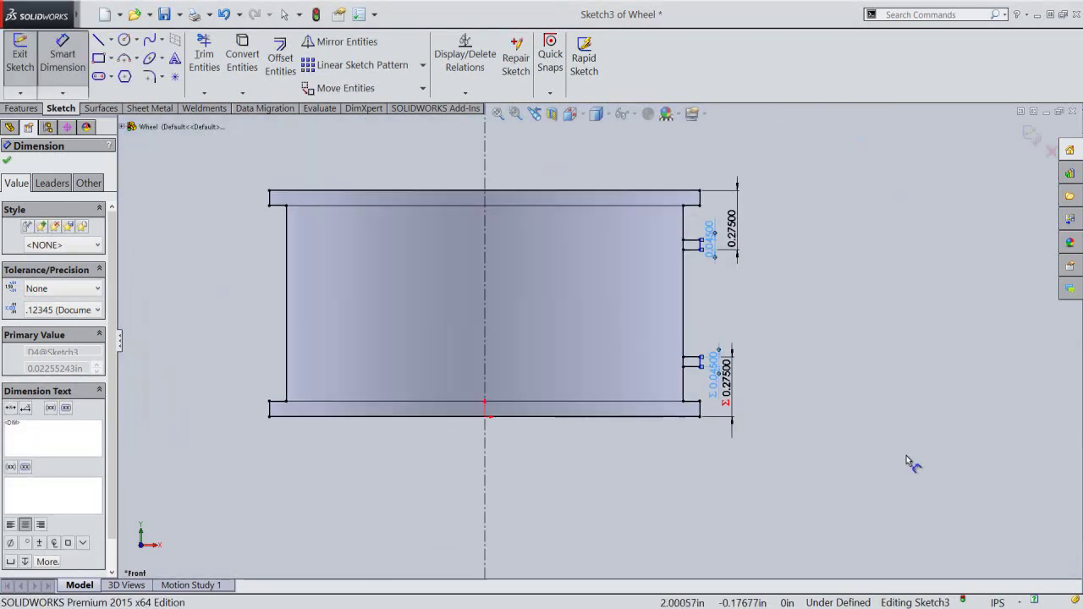
pyautogui.click(785, 321)
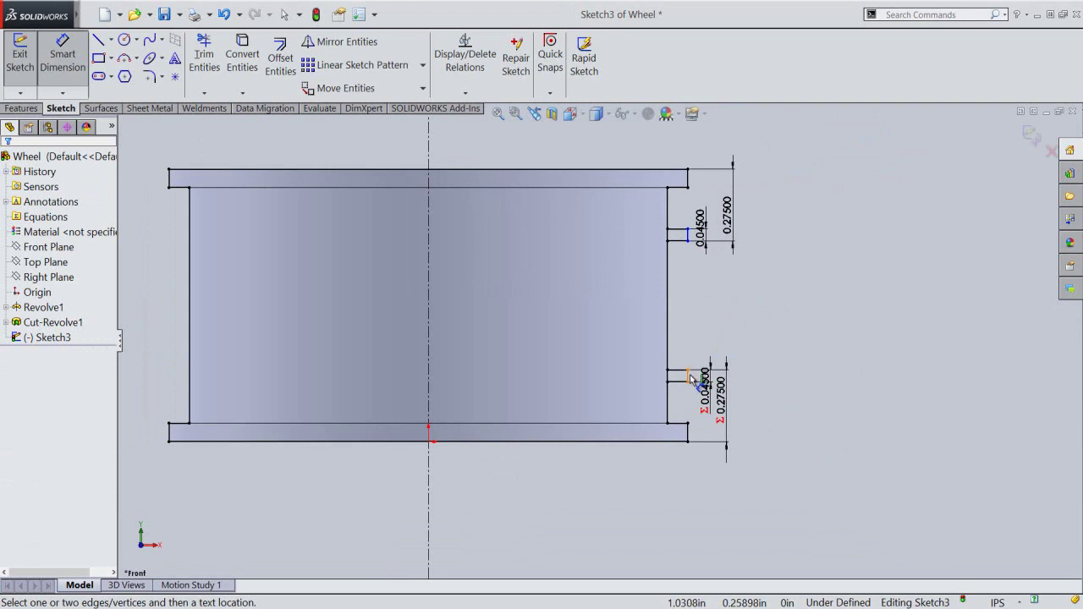
# Dimension the groove line across the centreline as a 2.00000 in diameter.
pyautogui.click(689, 376)
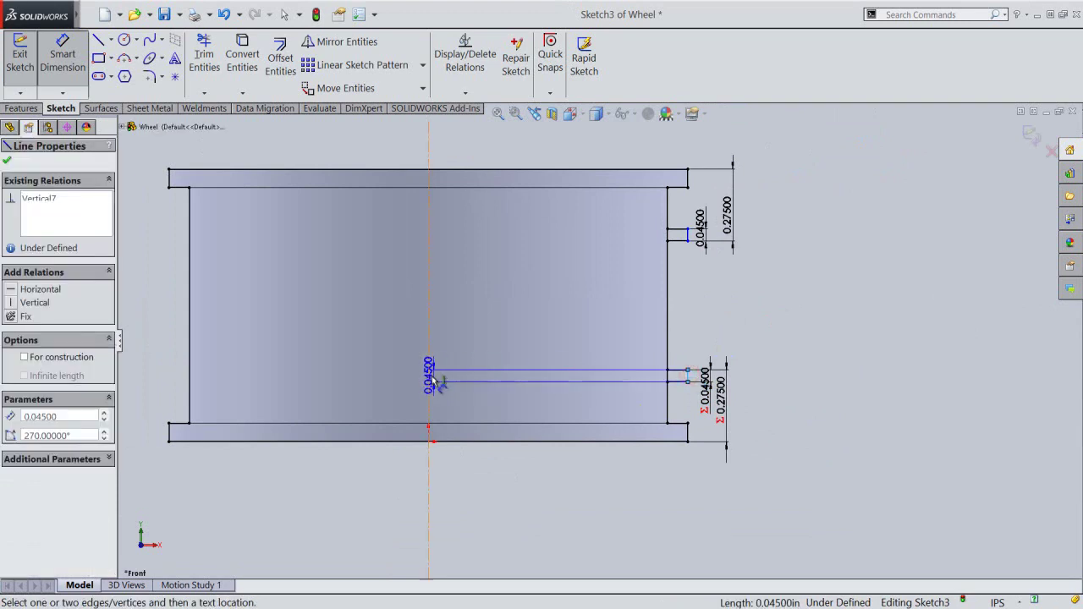
pyautogui.click(429, 379)
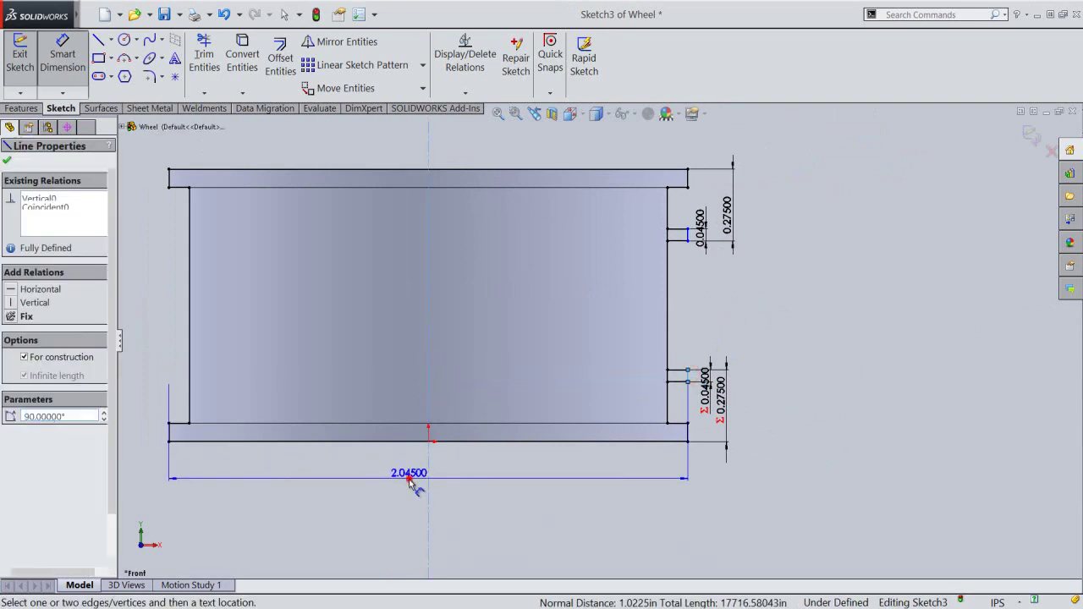
pyautogui.click(409, 480)
pyautogui.write('2')
pyautogui.press('Return')
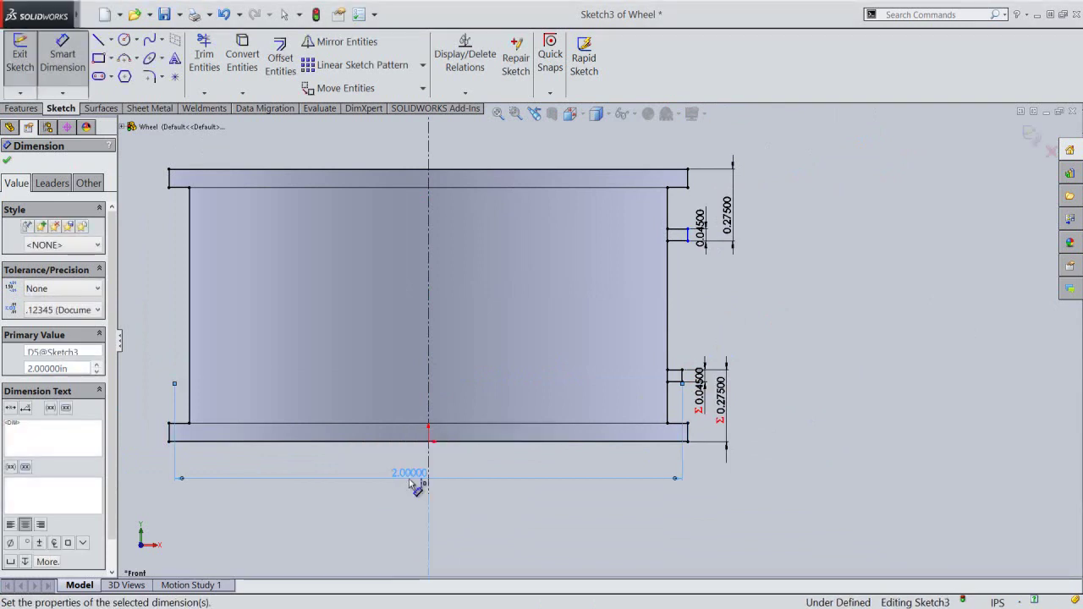
pyautogui.click(847, 358)
# Make the upper and lower groove short lines collinear.
pyautogui.rightClick(848, 358)
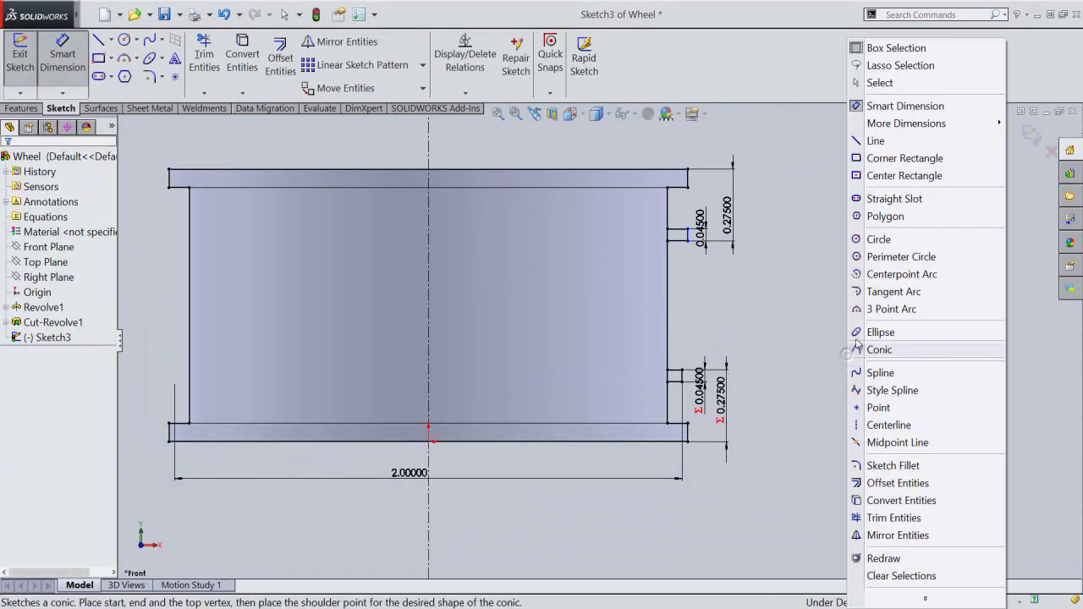
pyautogui.click(864, 82)
pyautogui.scroll(-2, 723, 309)
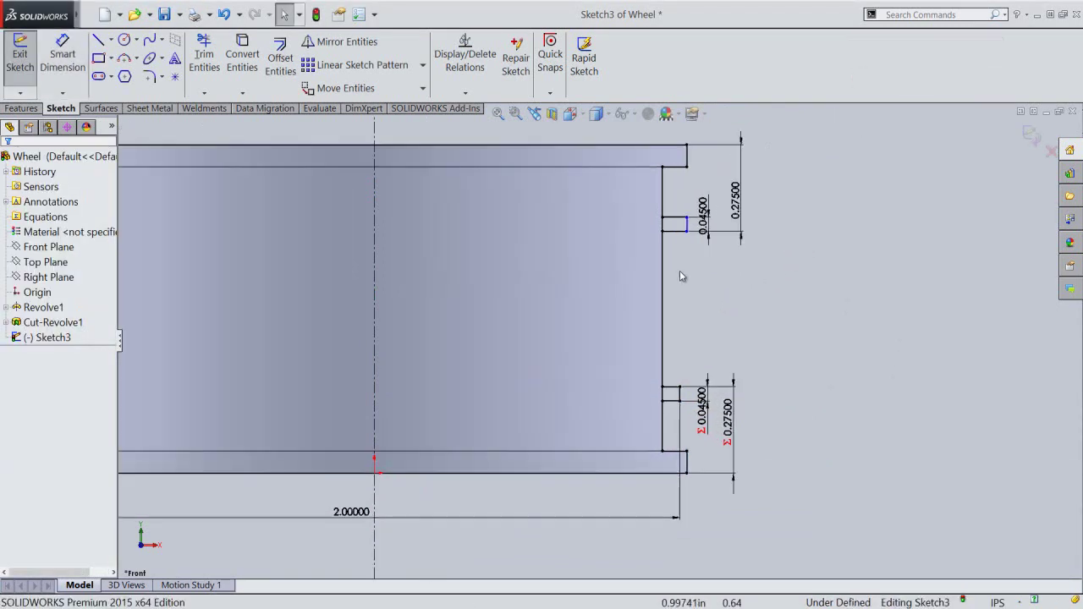
pyautogui.click(686, 222)
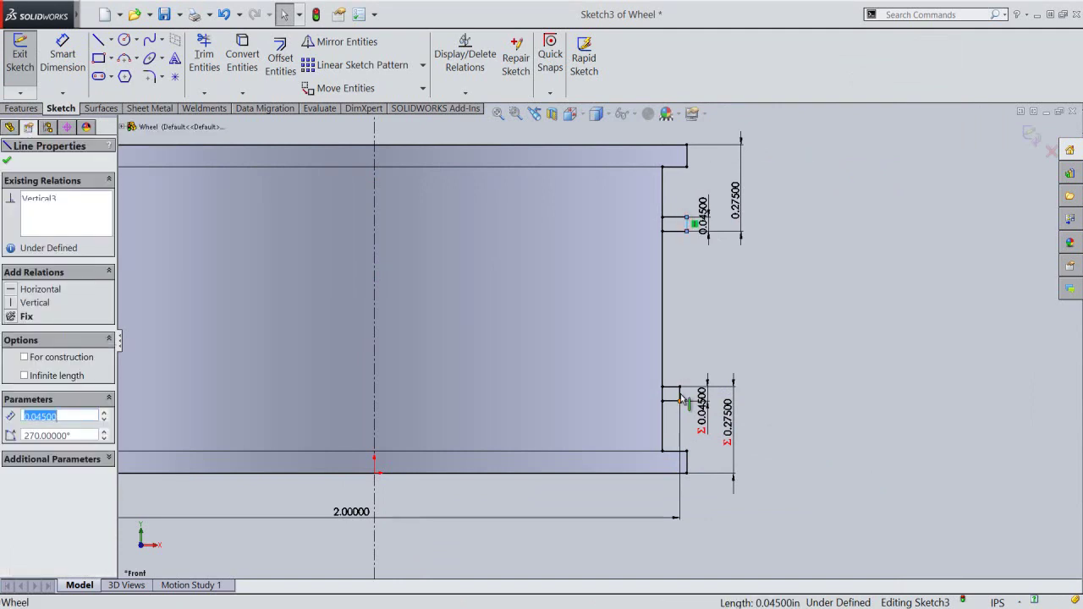
pyautogui.keyDown('ctrl'); pyautogui.click(682, 398); pyautogui.keyUp('ctrl')
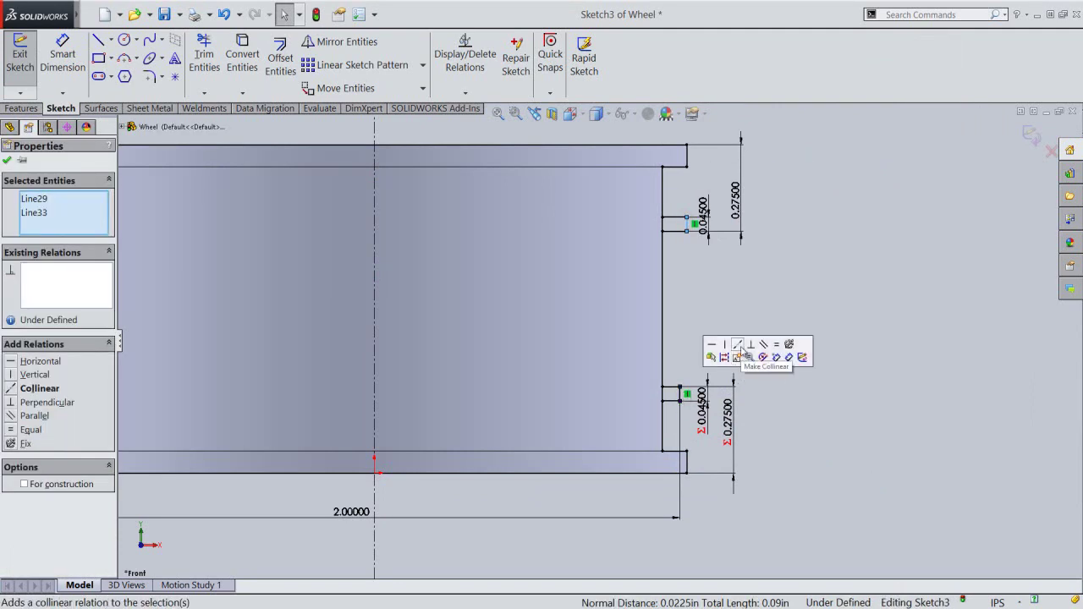
pyautogui.click(740, 345)
pyautogui.click(827, 261)
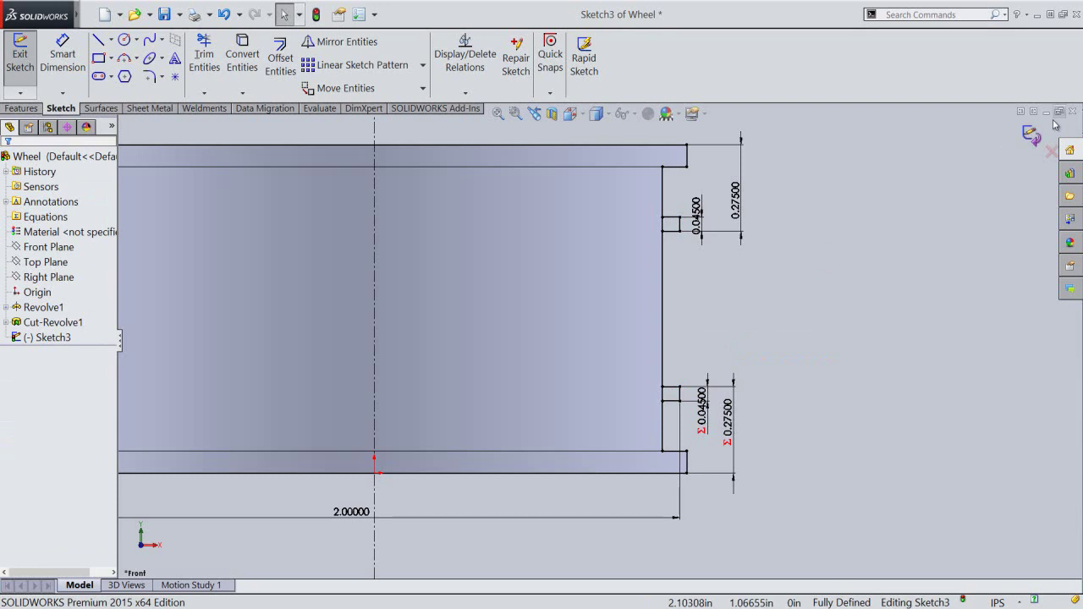
# Revolve both small groove profiles around the centre axis to create Revolve2.
pyautogui.click(1032, 136)
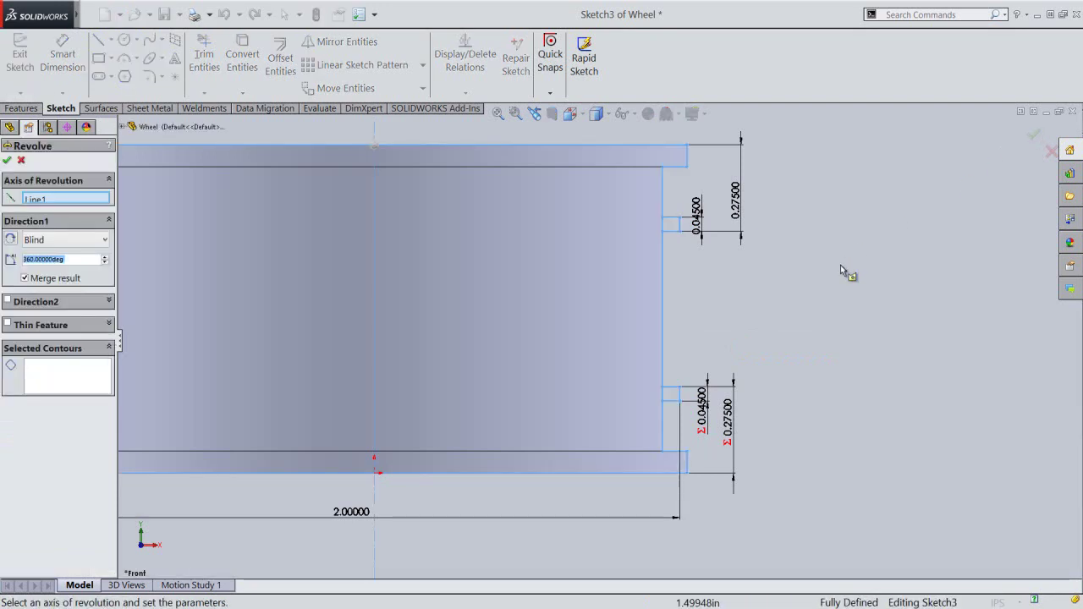
pyautogui.click(669, 239)
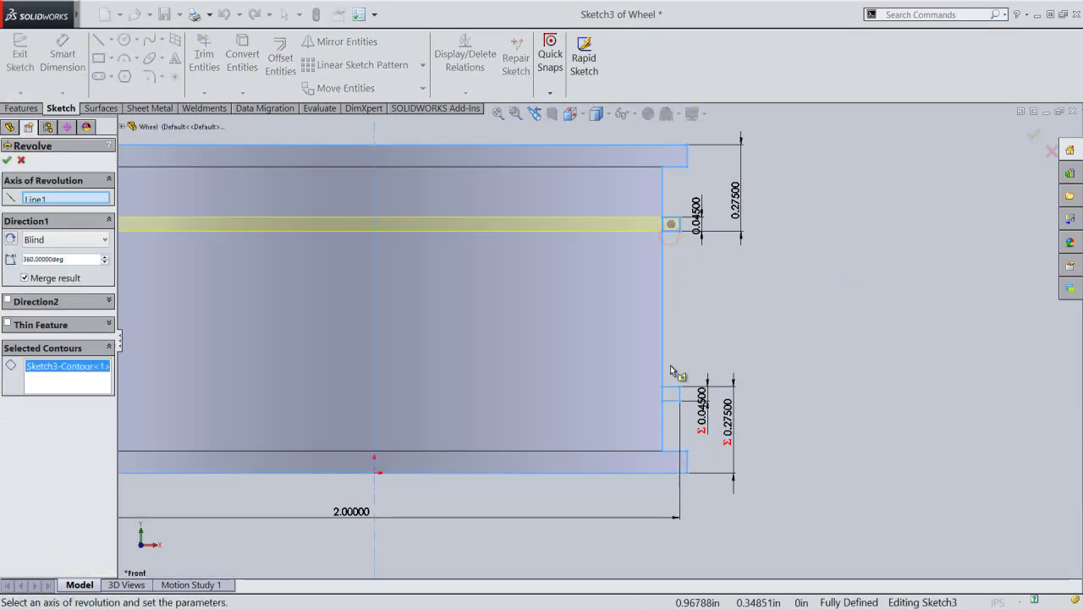
pyautogui.click(675, 391)
pyautogui.rightClick(889, 288)
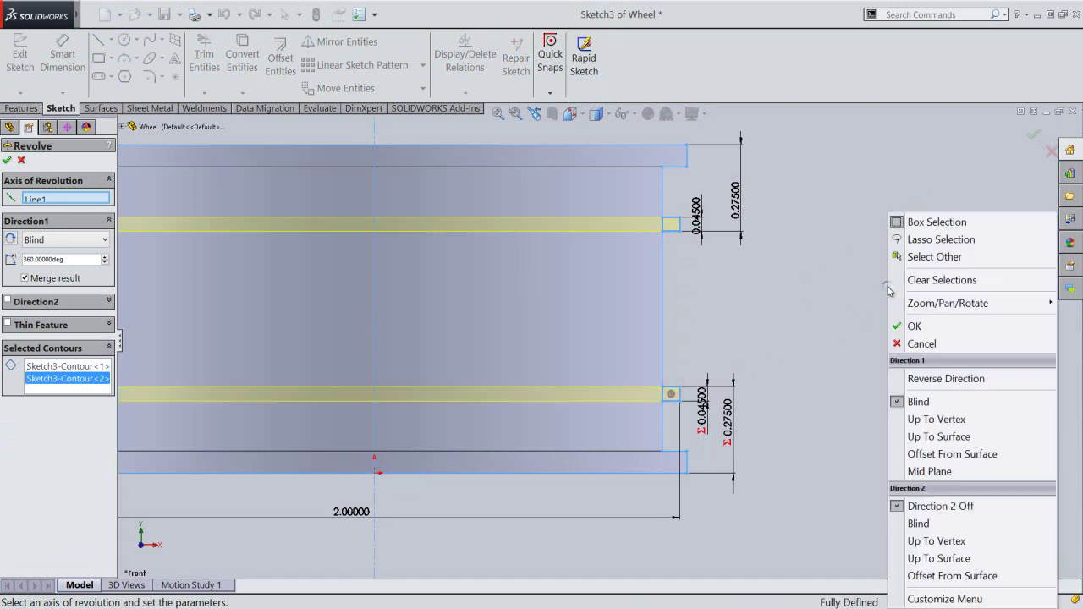
pyautogui.click(899, 327)
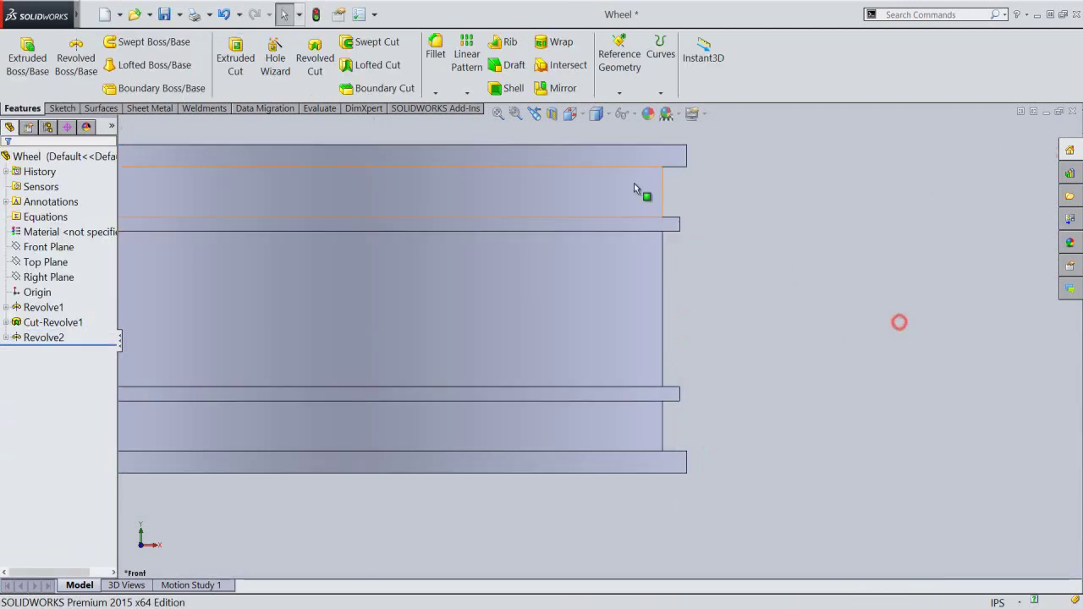
# Return to isometric view, rebuild and save the Wheel part, then begin editing its appearance.
pyautogui.click(535, 114)
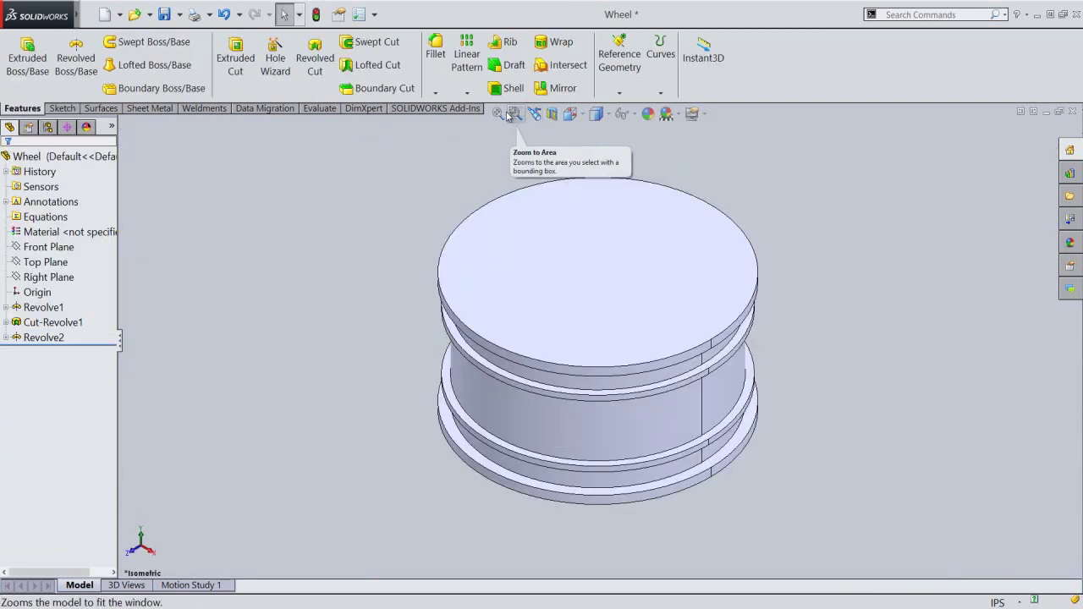
pyautogui.click(315, 15)
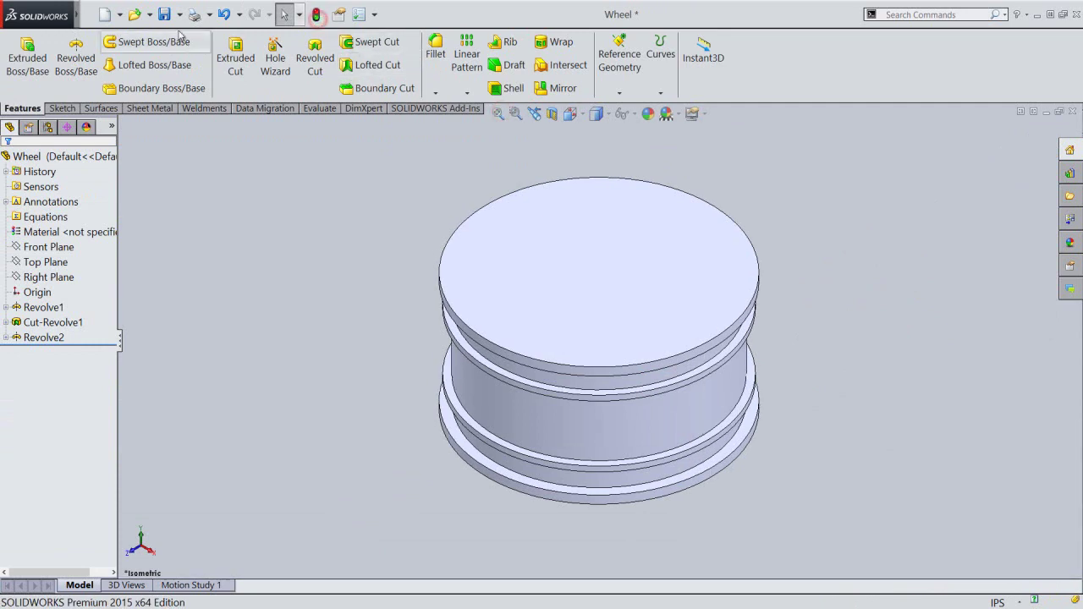
pyautogui.click(165, 15)
pyautogui.click(226, 207)
pyautogui.click(60, 156)
pyautogui.click(648, 114)
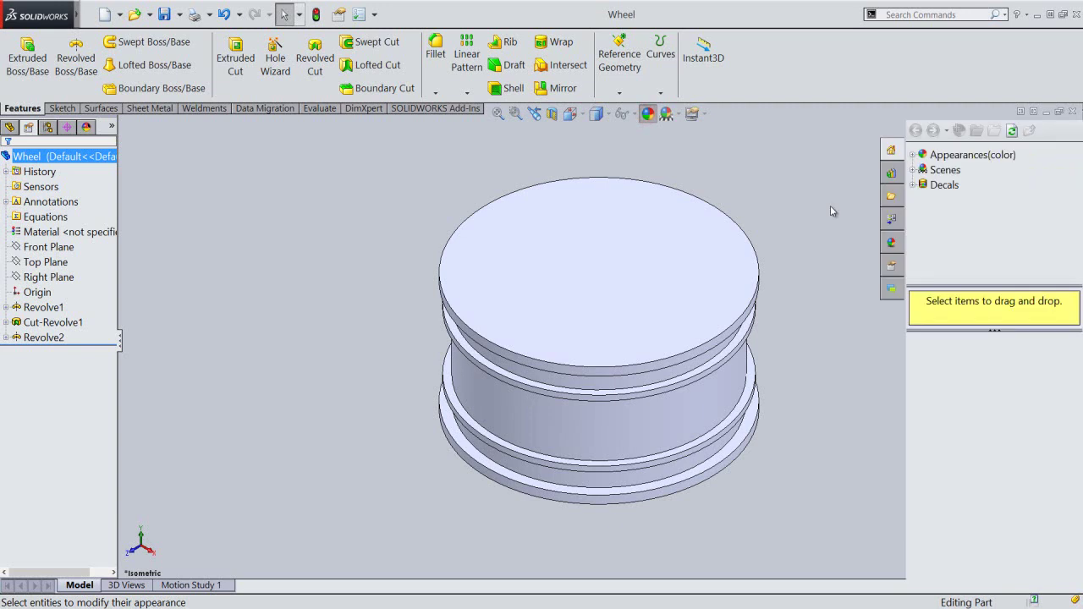
# Apply Metal > polished steel to the wheel, then select its flat end face.
pyautogui.click(912, 155)
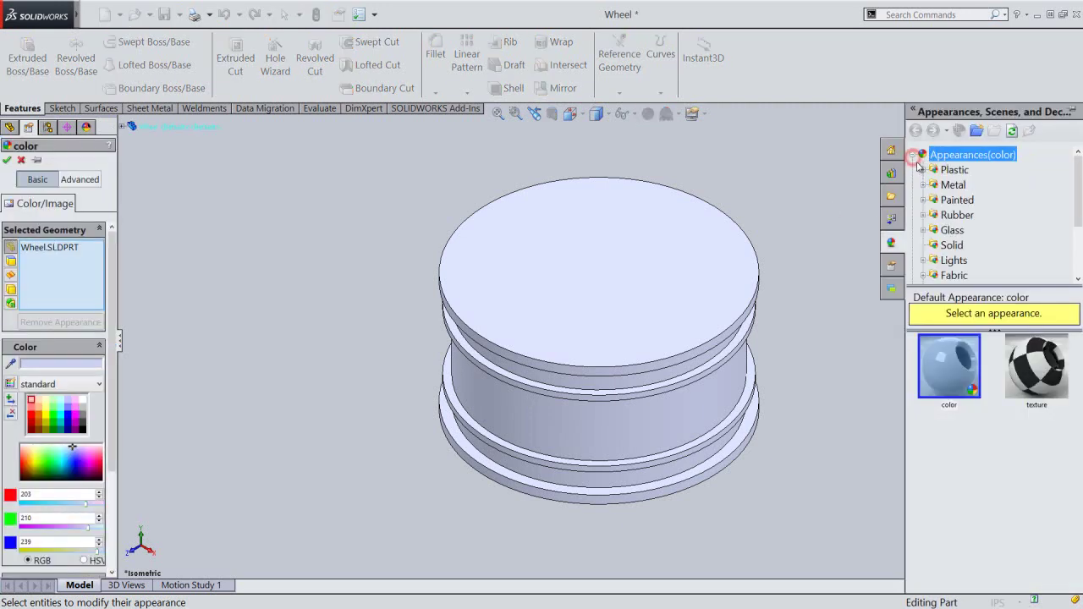
pyautogui.click(936, 184)
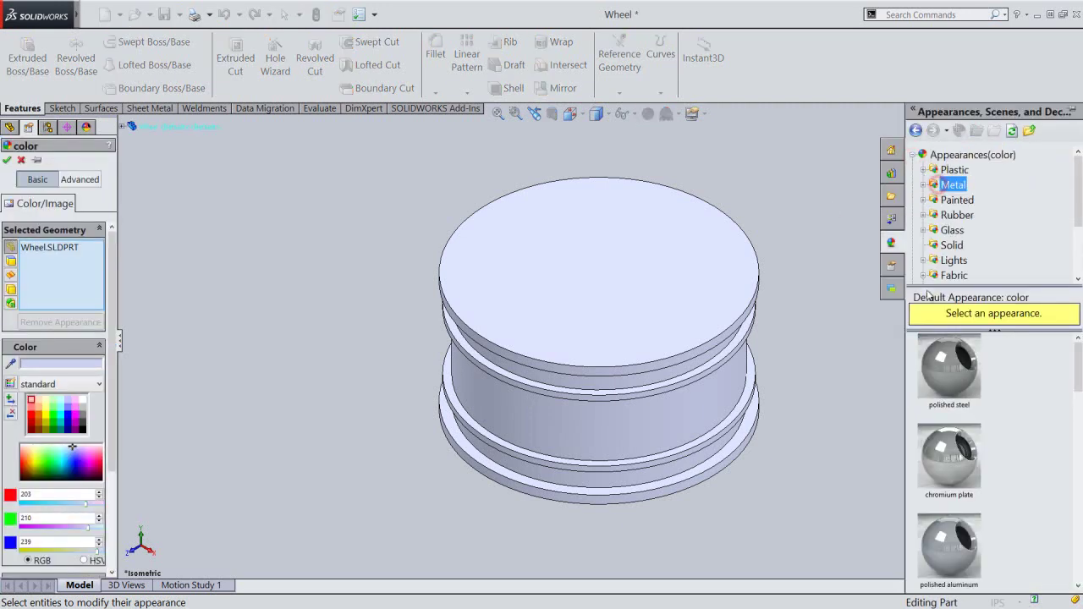
pyautogui.click(948, 367)
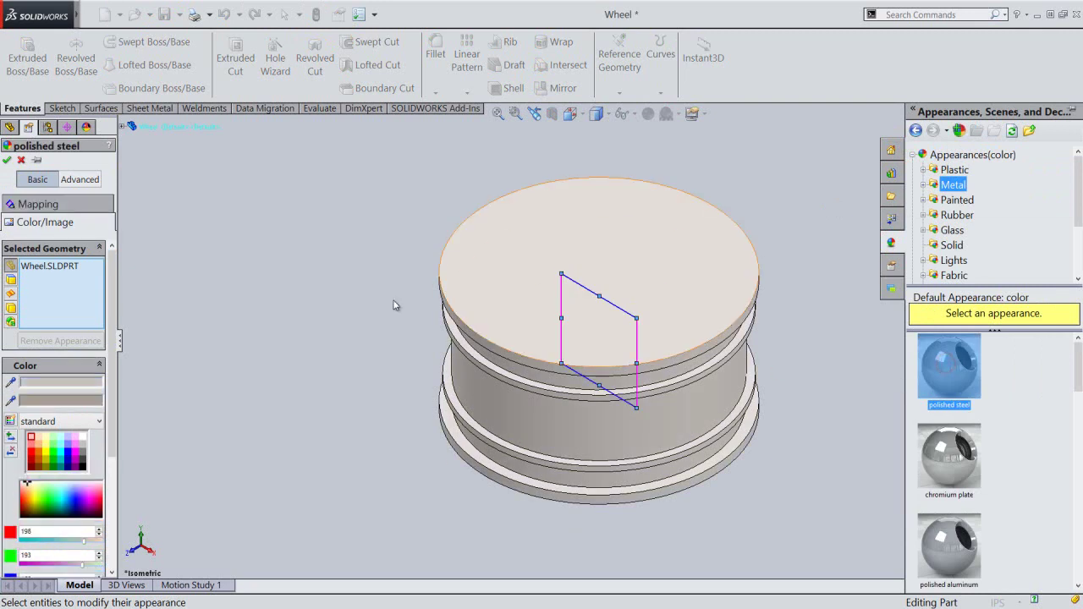
pyautogui.click(9, 160)
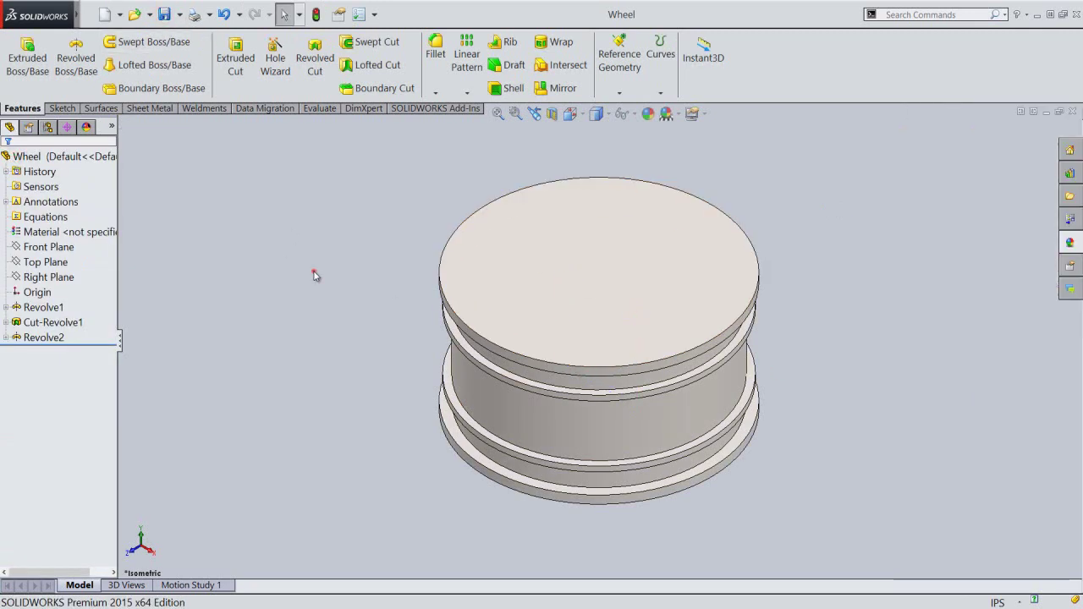
pyautogui.moveTo(442, 358)
pyautogui.mouseDown(button='middle')
pyautogui.moveTo(629, 466)
pyautogui.moveTo(612, 351)
pyautogui.moveTo(615, 267)
pyautogui.mouseUp(button='middle')
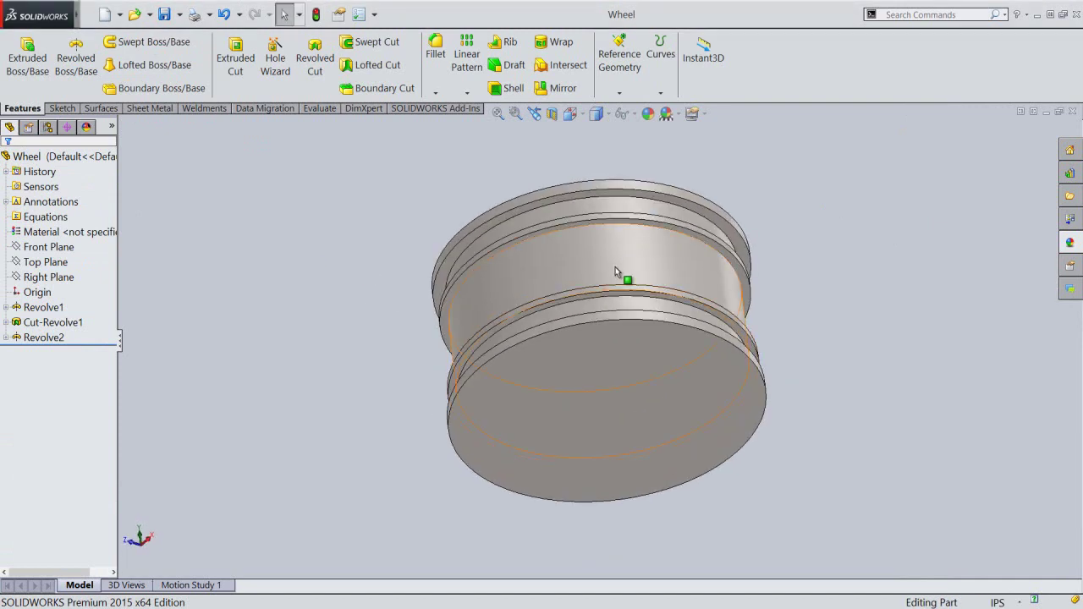
pyautogui.click(633, 379)
# Start a sketch on the wheel's end face and draw a circle centred on the origin.
pyautogui.click(678, 343)
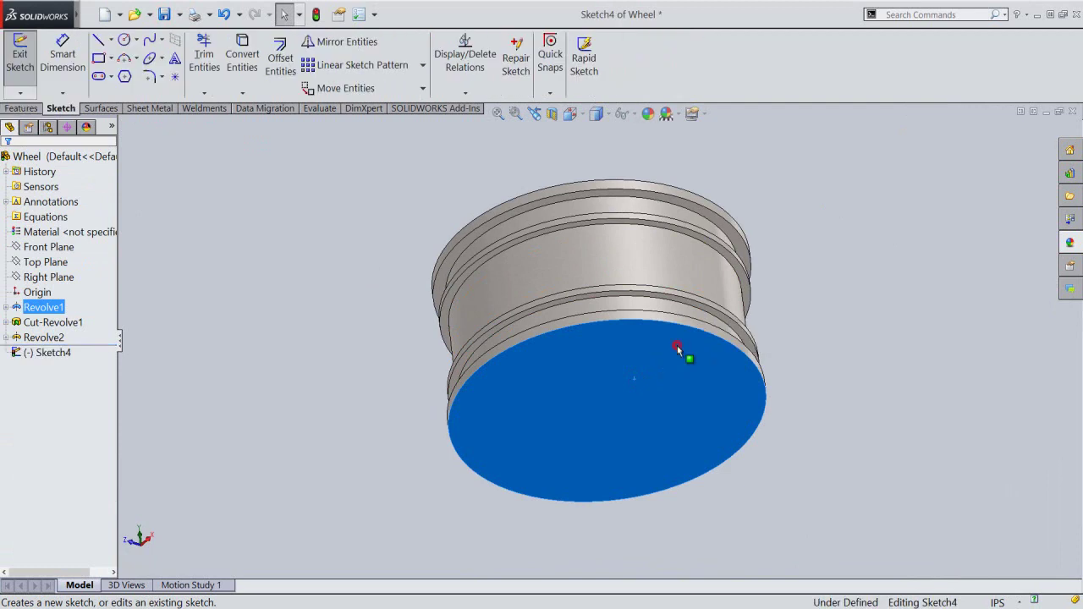
pyautogui.click(821, 305)
pyautogui.rightClick(822, 303)
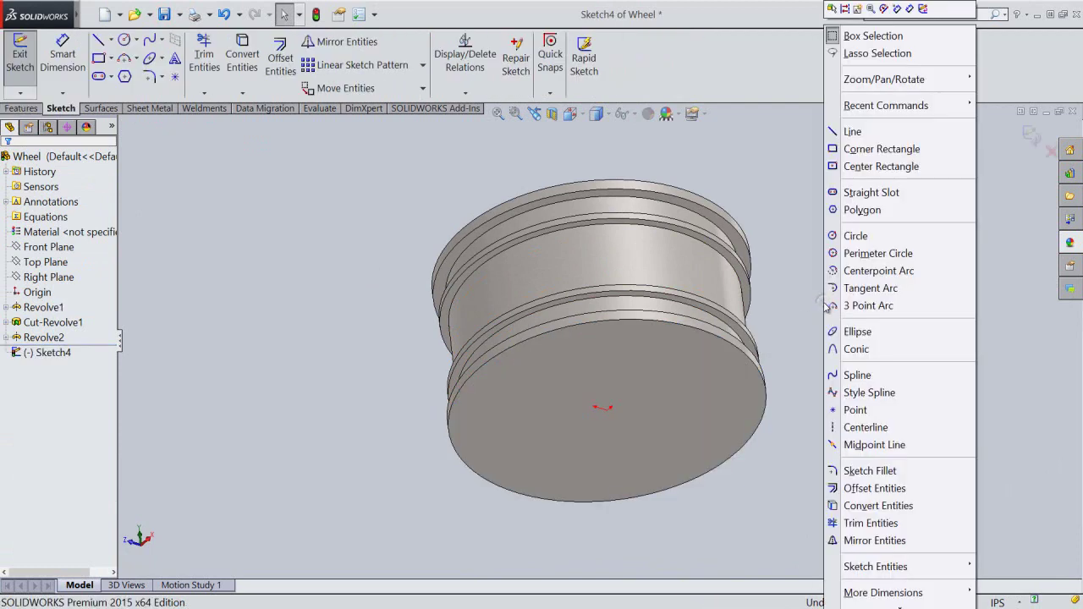
pyautogui.click(841, 236)
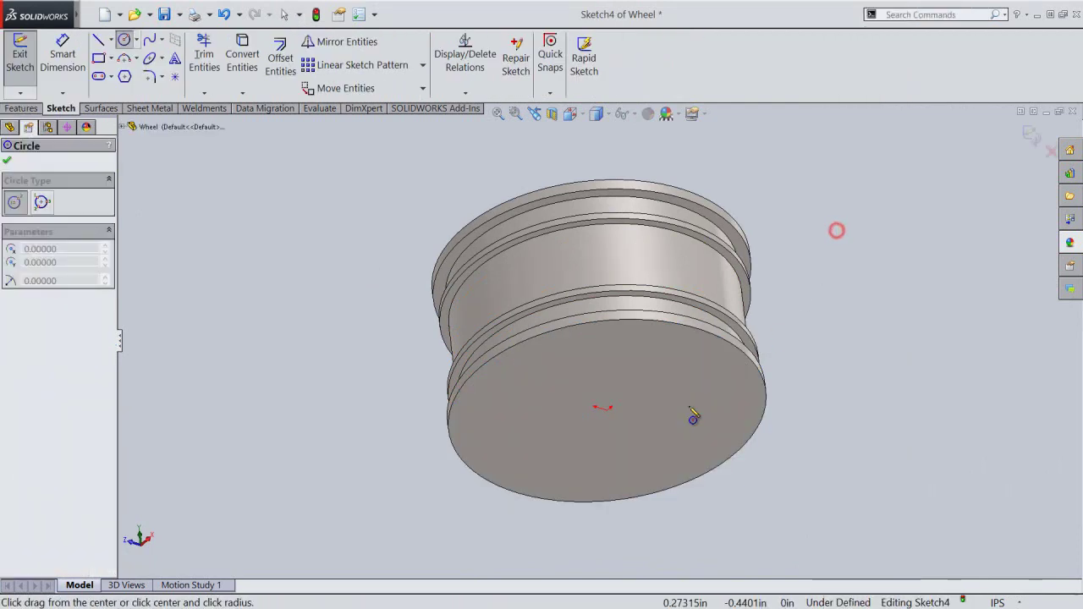
pyautogui.click(607, 411)
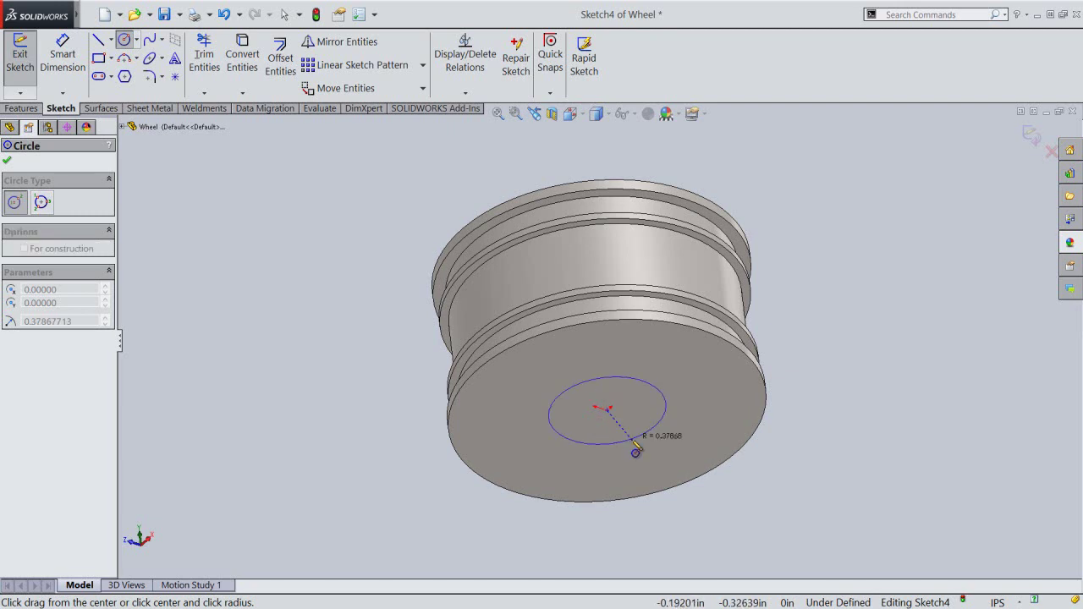
pyautogui.click(633, 443)
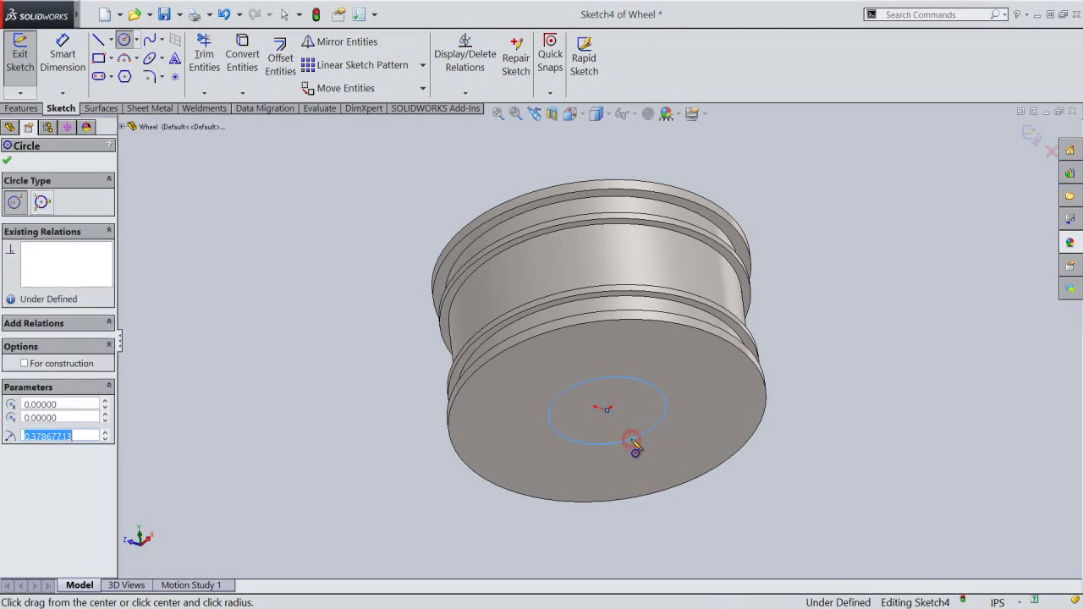
# Dimension the circle's diameter to 1.800 in.
pyautogui.rightClick(633, 441)
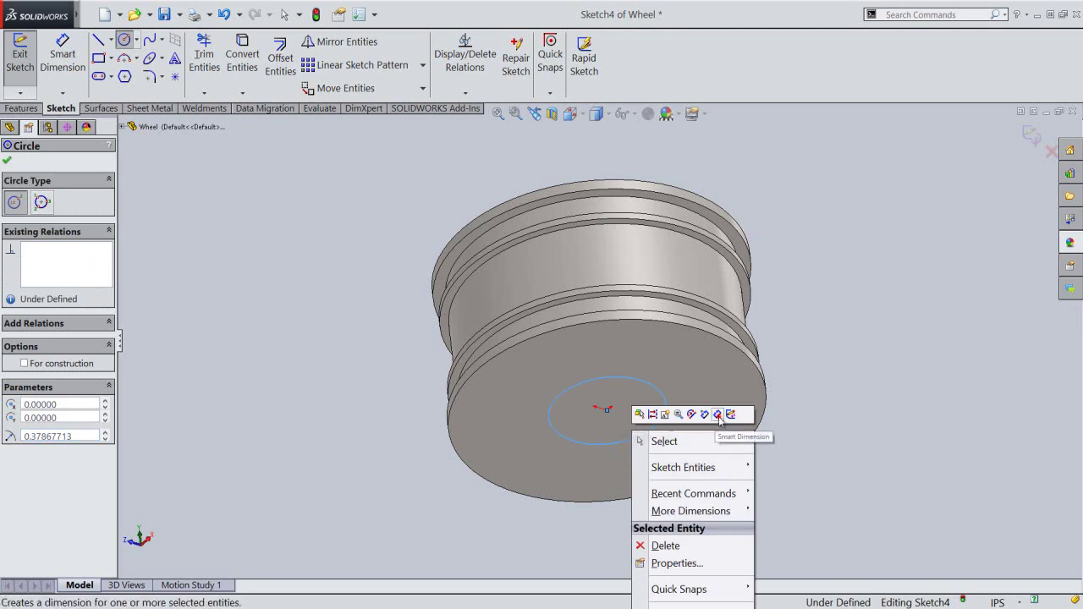
pyautogui.click(718, 413)
pyautogui.click(654, 431)
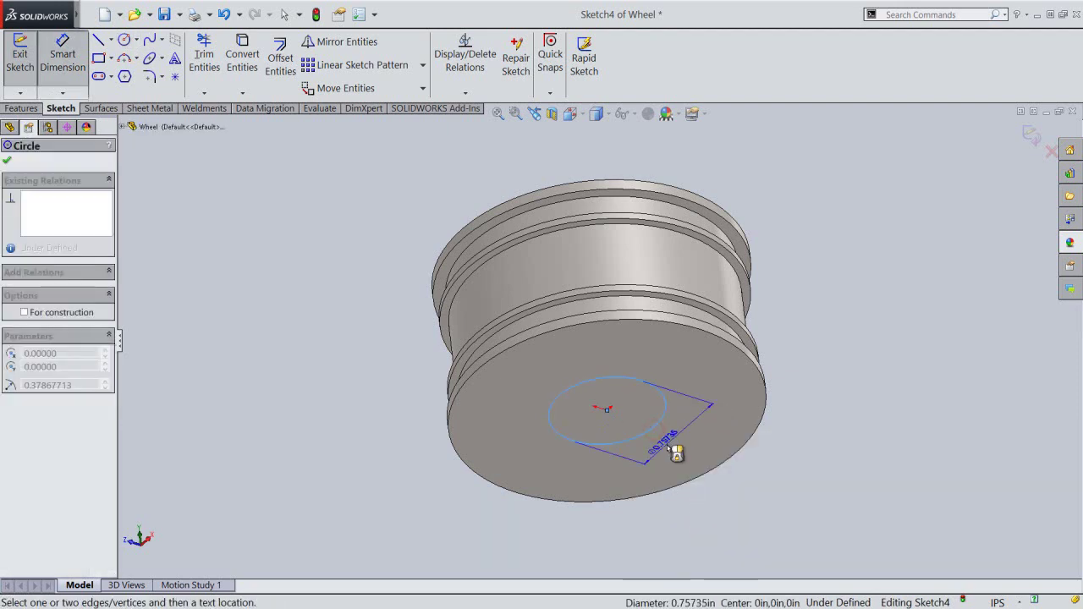
pyautogui.click(645, 431)
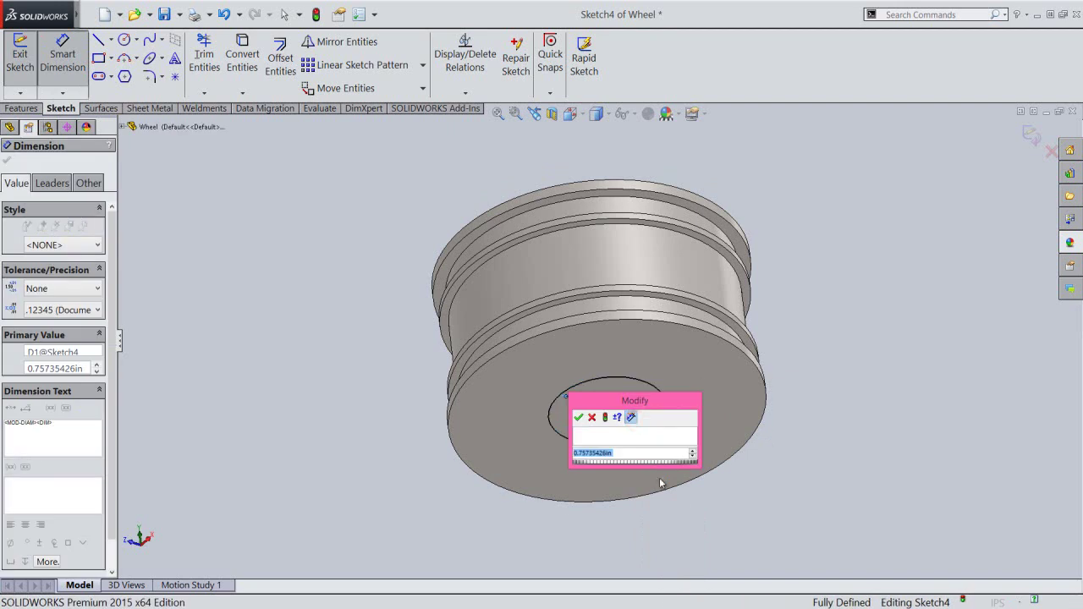
pyautogui.moveTo(691, 512); pyautogui.dragTo(666, 377, button='middle')
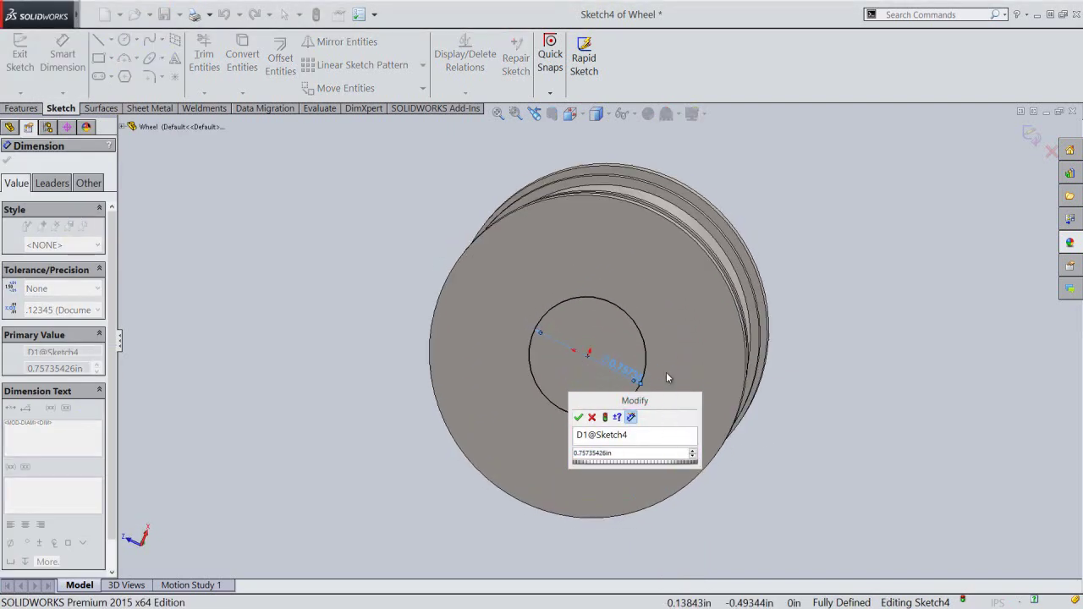
pyautogui.click(622, 455)
pyautogui.write('0.75')
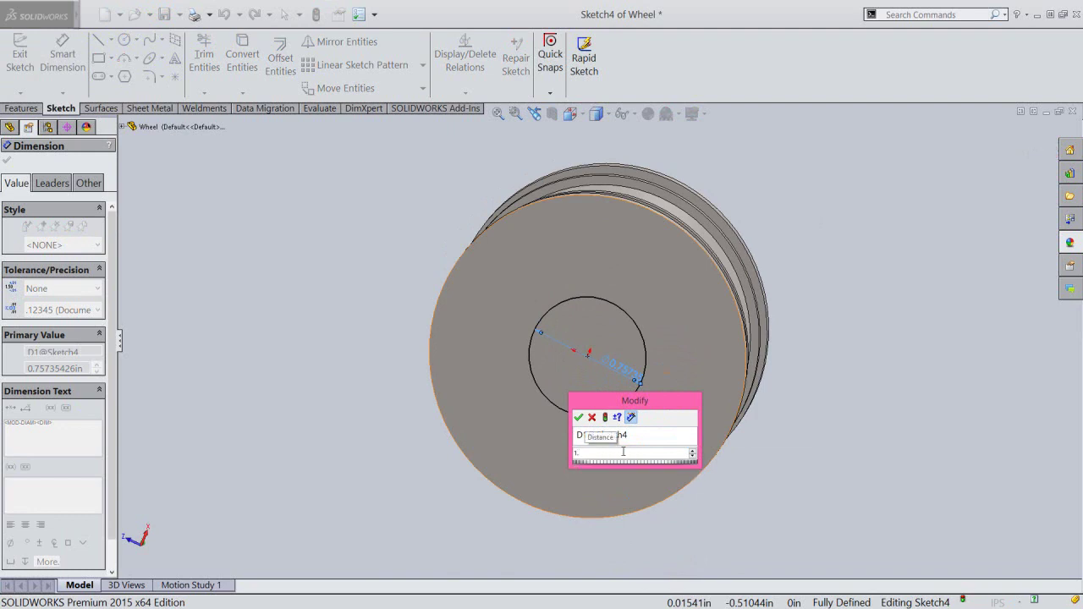
pyautogui.press('Return')
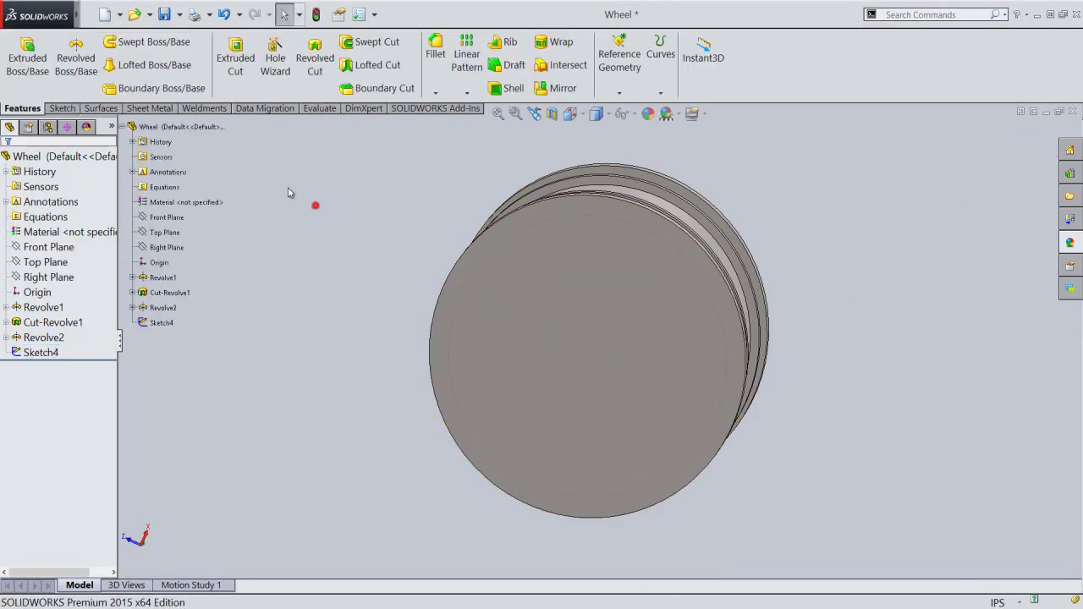
# Extruded-cut the Sketch4 circle Blind 0.465 in deep into the wheel's end.
pyautogui.click(236, 58)
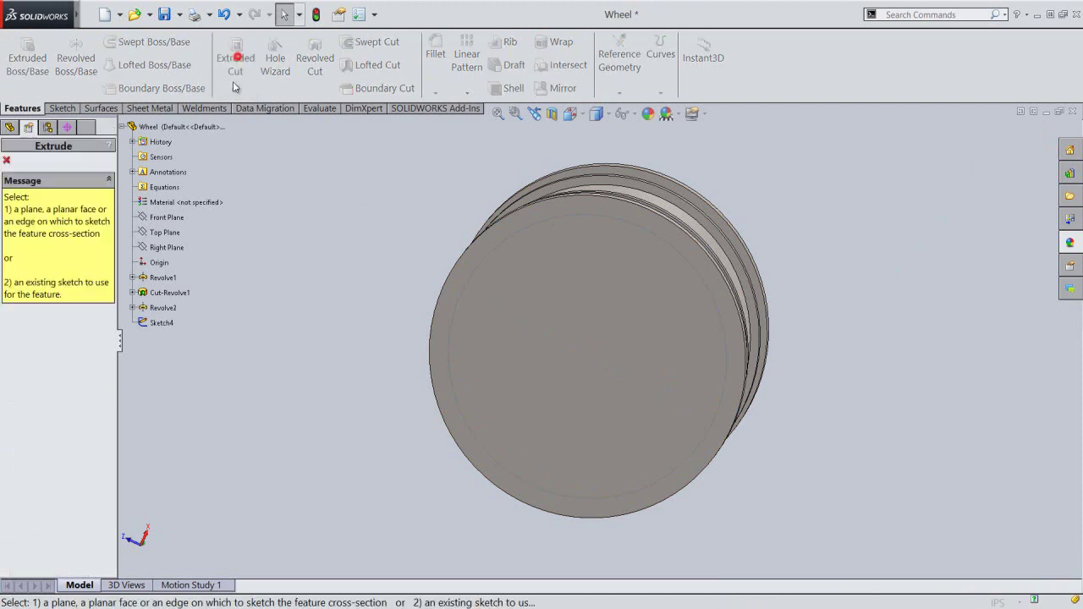
pyautogui.click(474, 265)
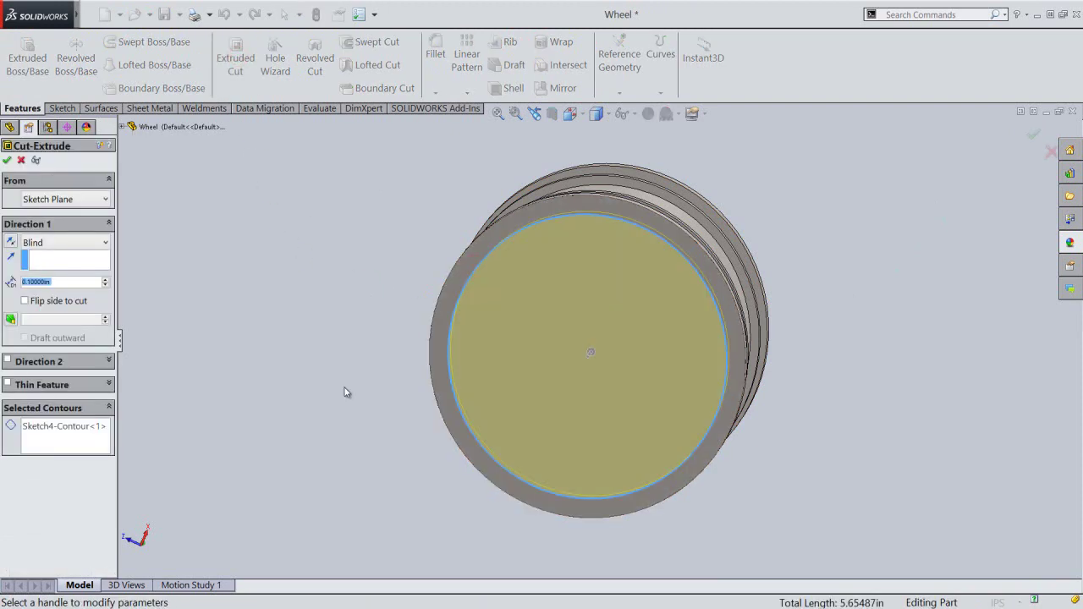
pyautogui.moveTo(370, 477); pyautogui.dragTo(394, 269, button='middle')
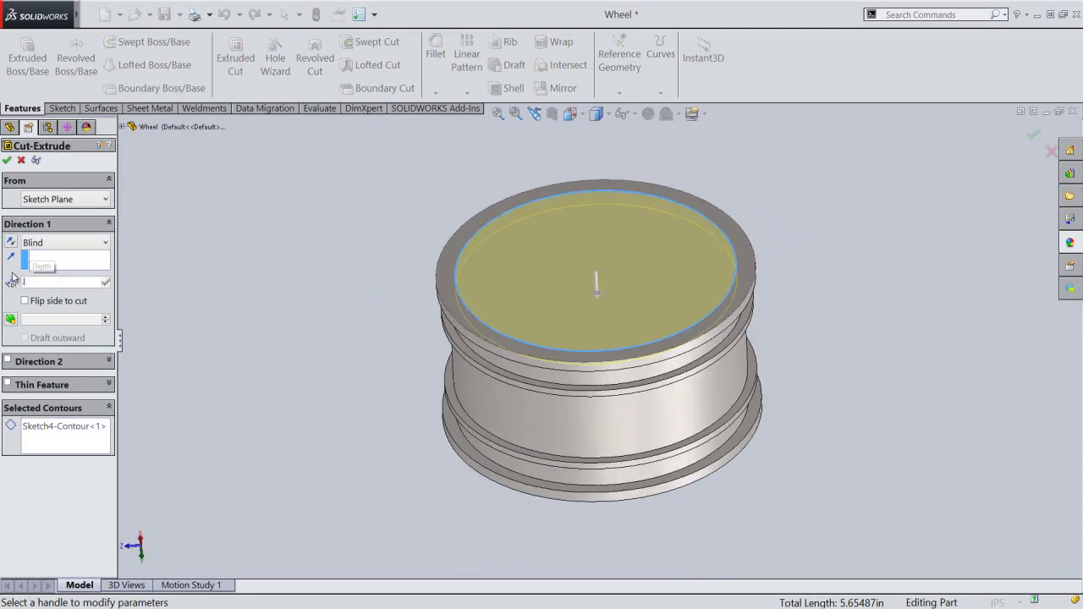
pyautogui.write('.465')
pyautogui.press('Return')
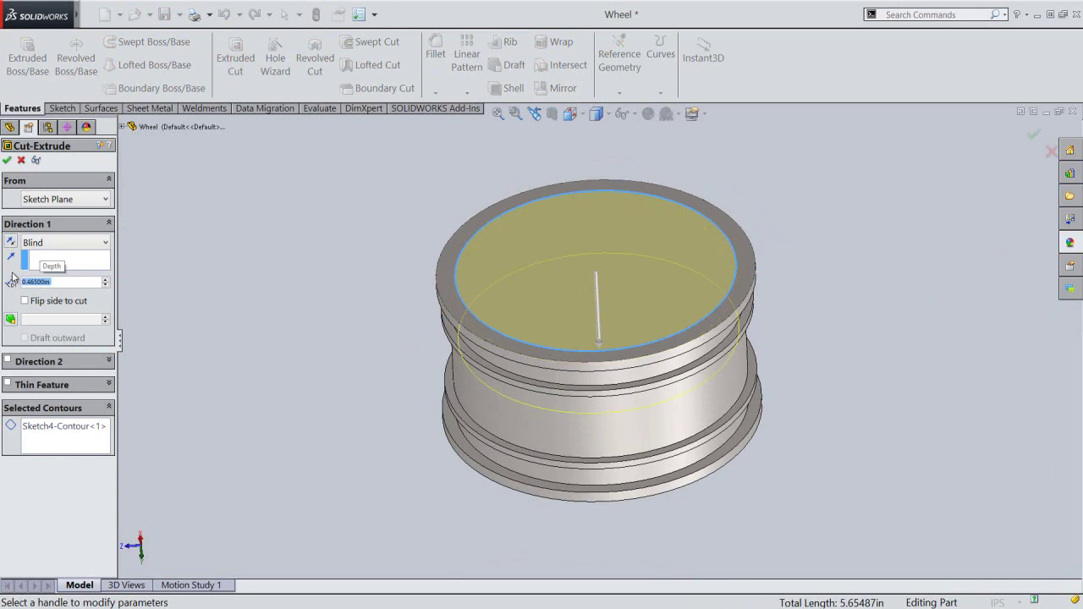
pyautogui.click(7, 162)
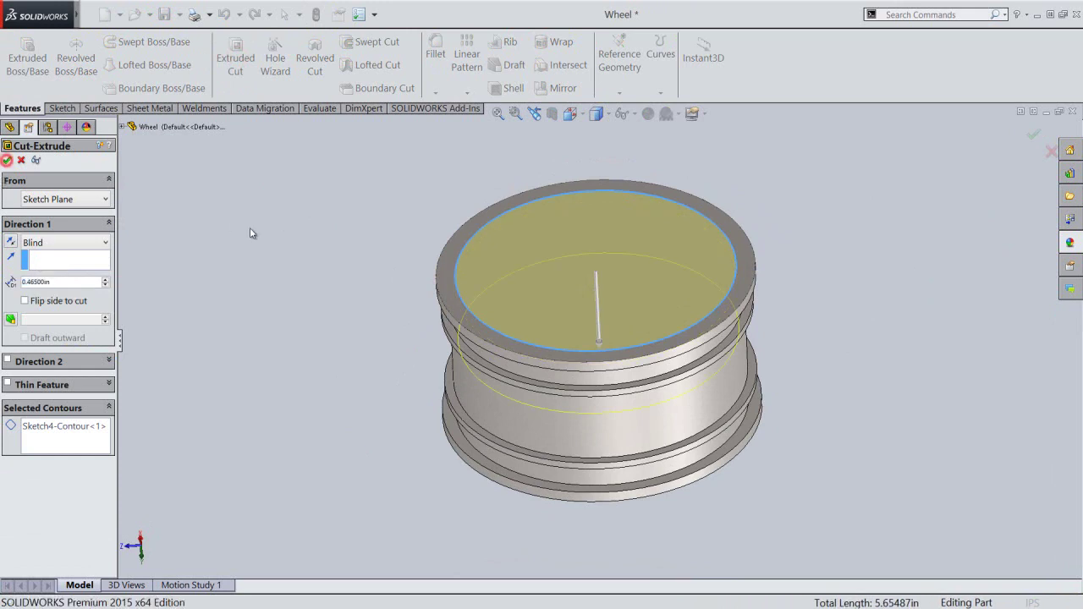
pyautogui.click(256, 231)
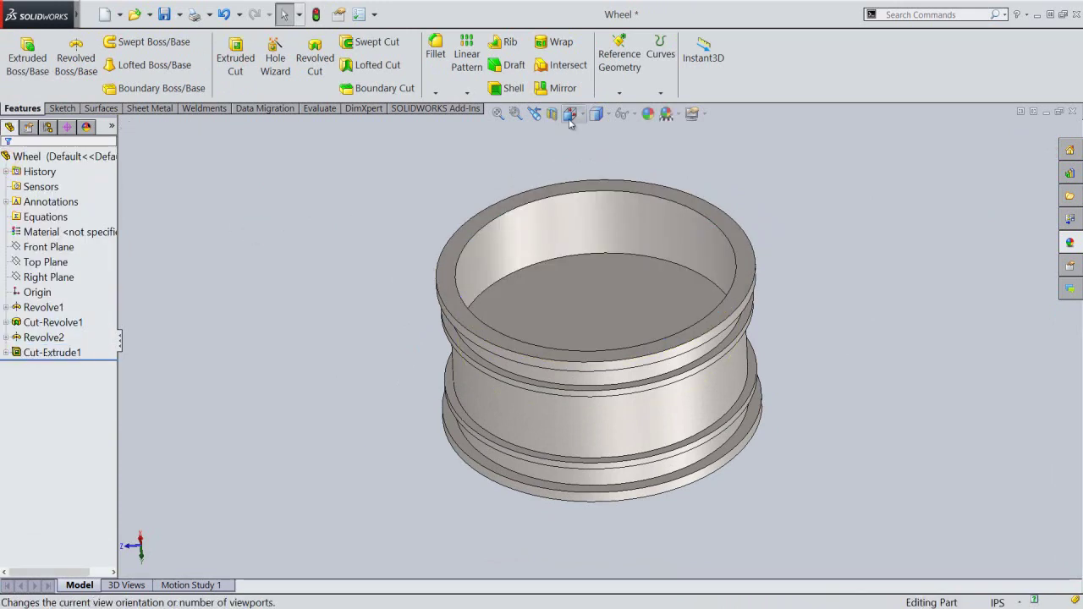
# Orient the wheel straight-on from the side using the view orientation cube.
pyautogui.click(569, 113)
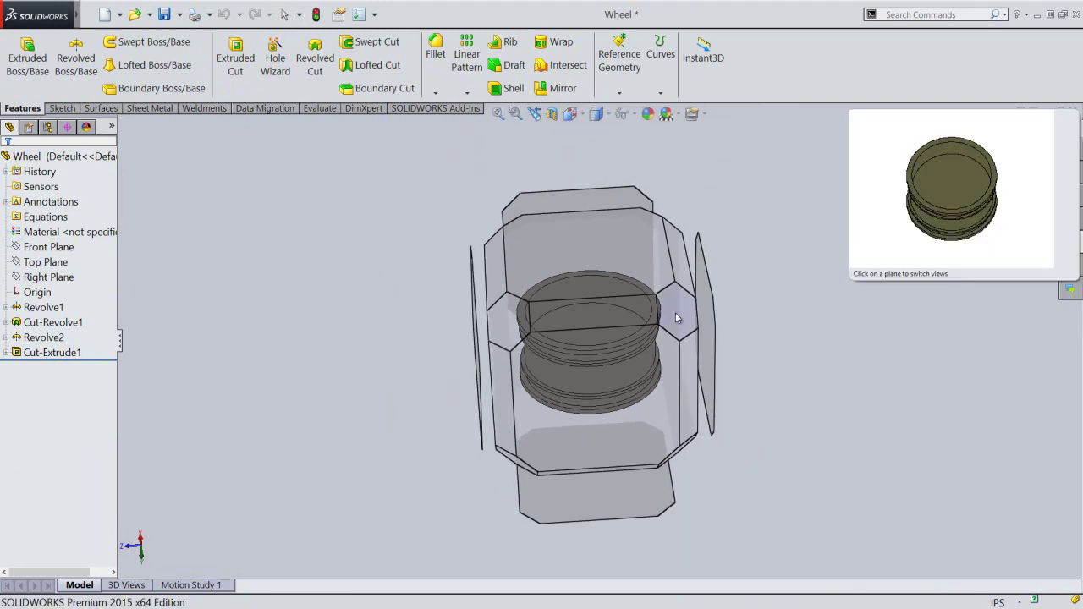
pyautogui.click(675, 315)
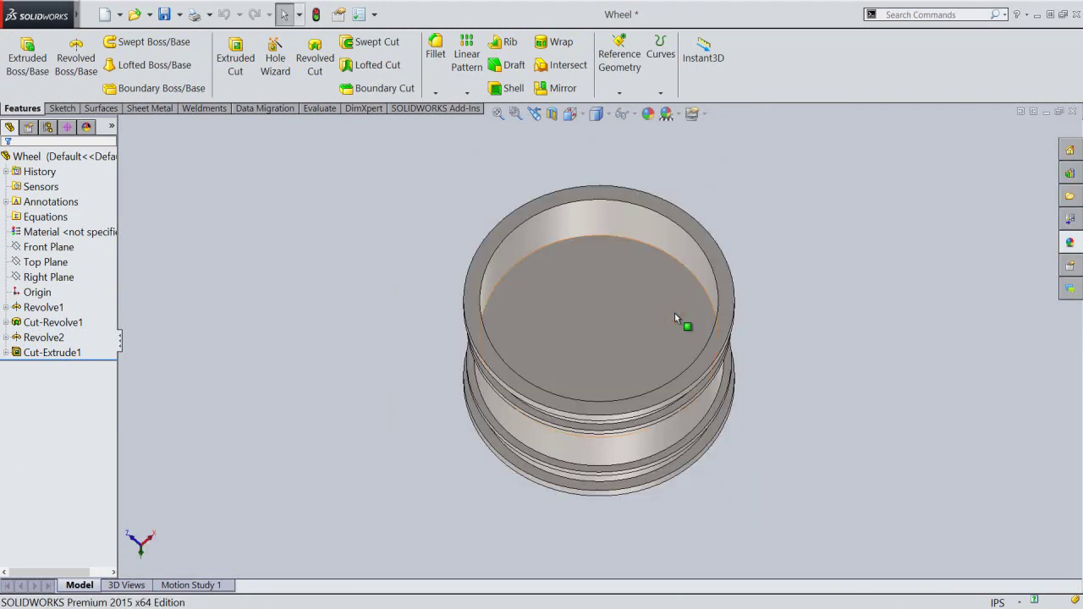
pyautogui.click(569, 113)
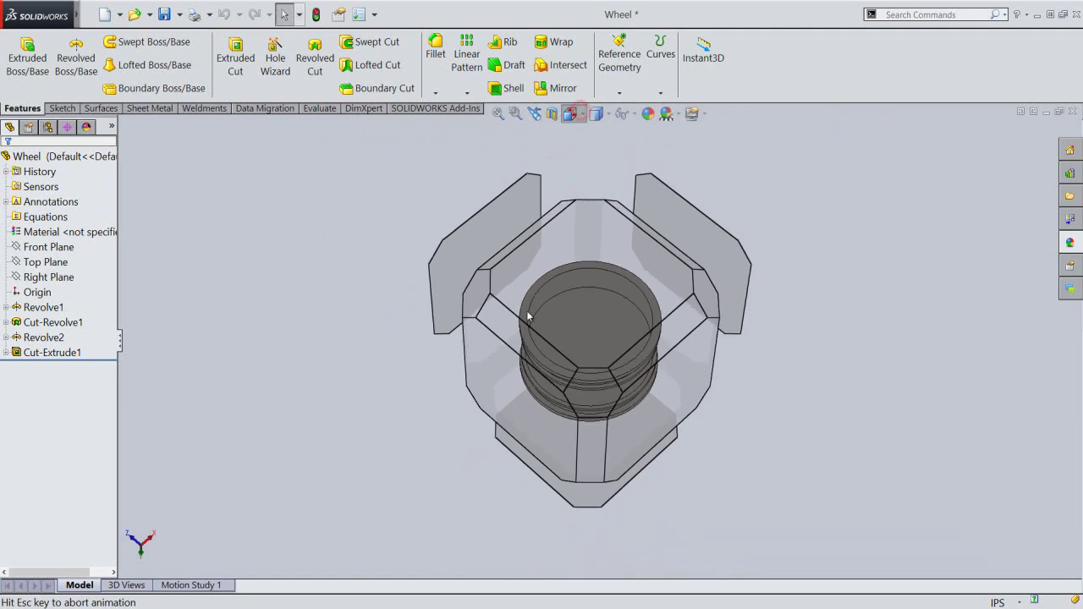
pyautogui.click(639, 409)
pyautogui.moveTo(638, 407)
pyautogui.mouseDown(button='middle')
pyautogui.moveTo(699, 380)
pyautogui.moveTo(772, 167)
pyautogui.mouseUp(button='middle')
pyautogui.click(571, 114)
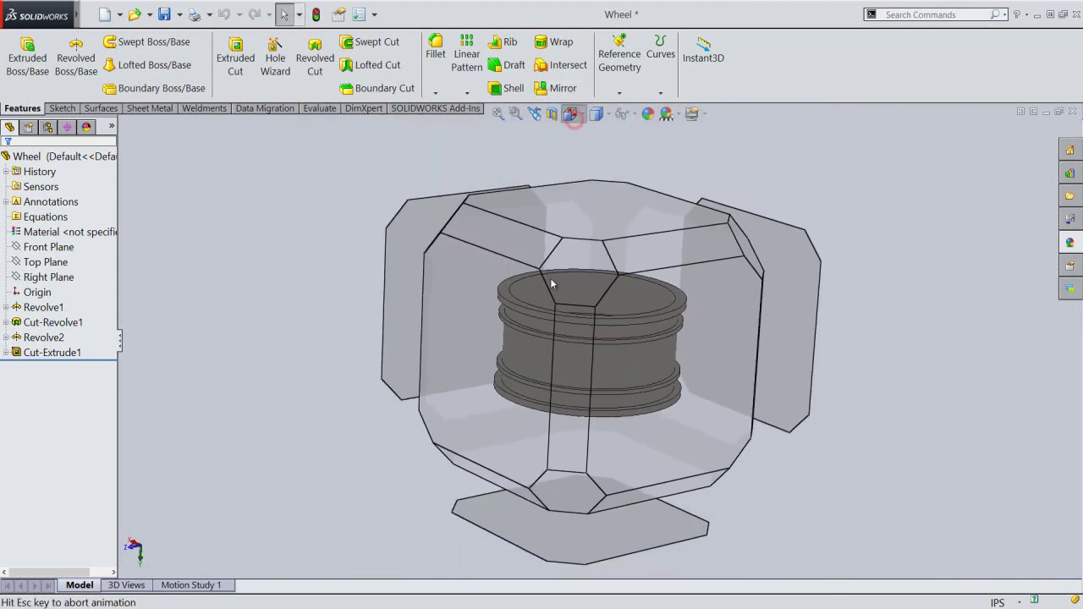
pyautogui.click(535, 317)
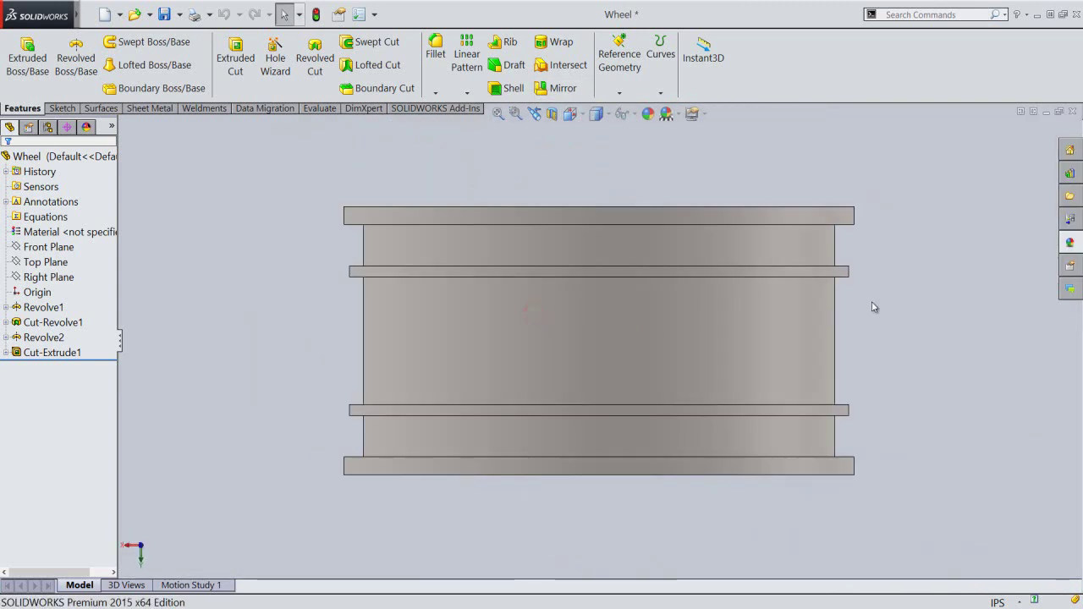
# Redefine this orientation as the standard Front view, then switch to isometric.
pyautogui.rightClick(906, 250)
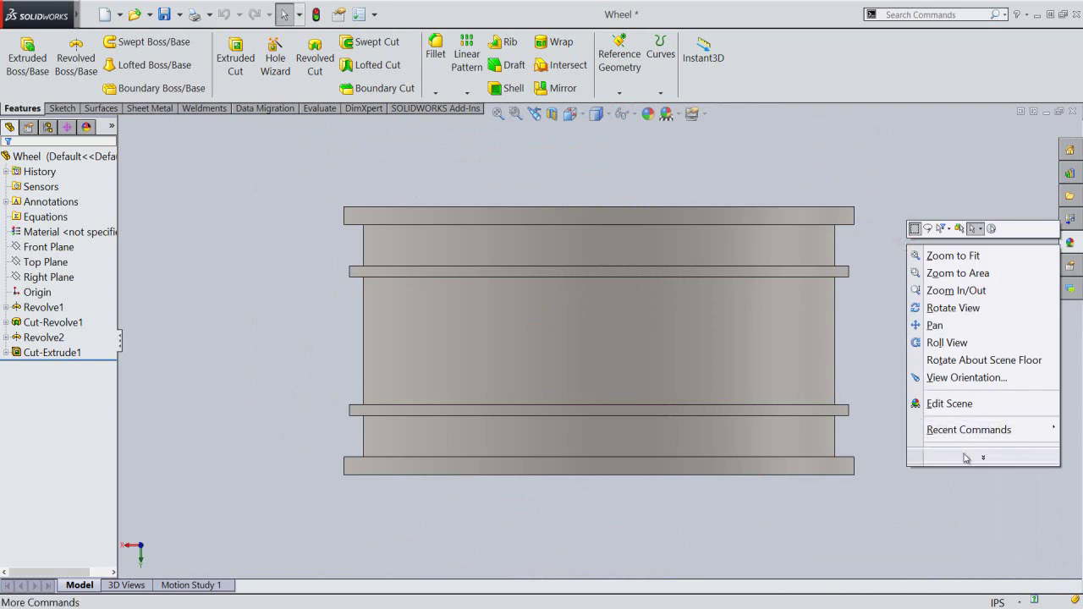
pyautogui.click(964, 453)
pyautogui.moveTo(973, 378)
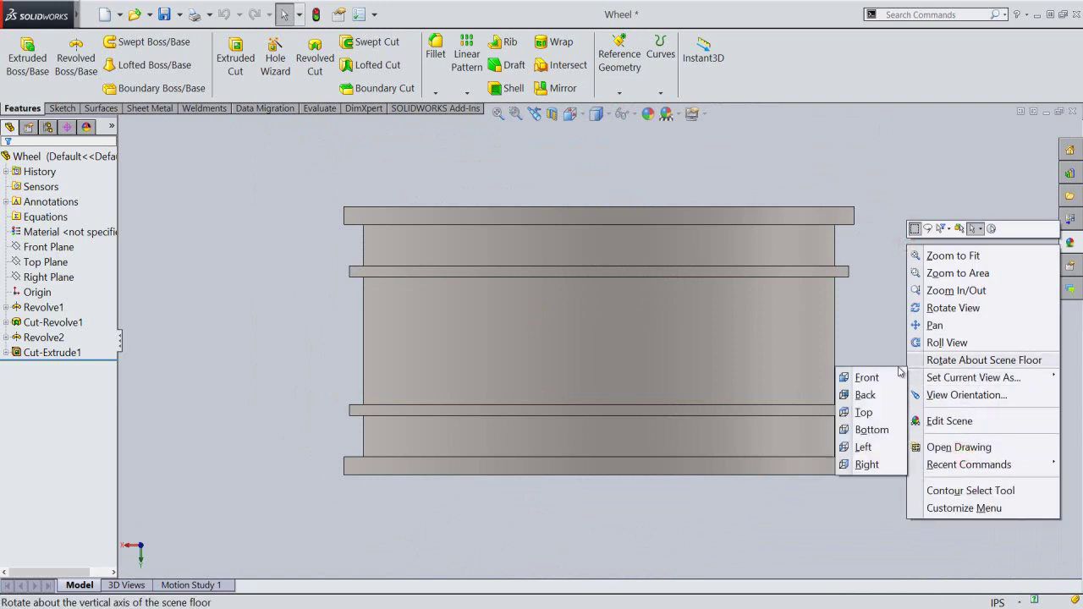
pyautogui.click(872, 379)
pyautogui.click(584, 325)
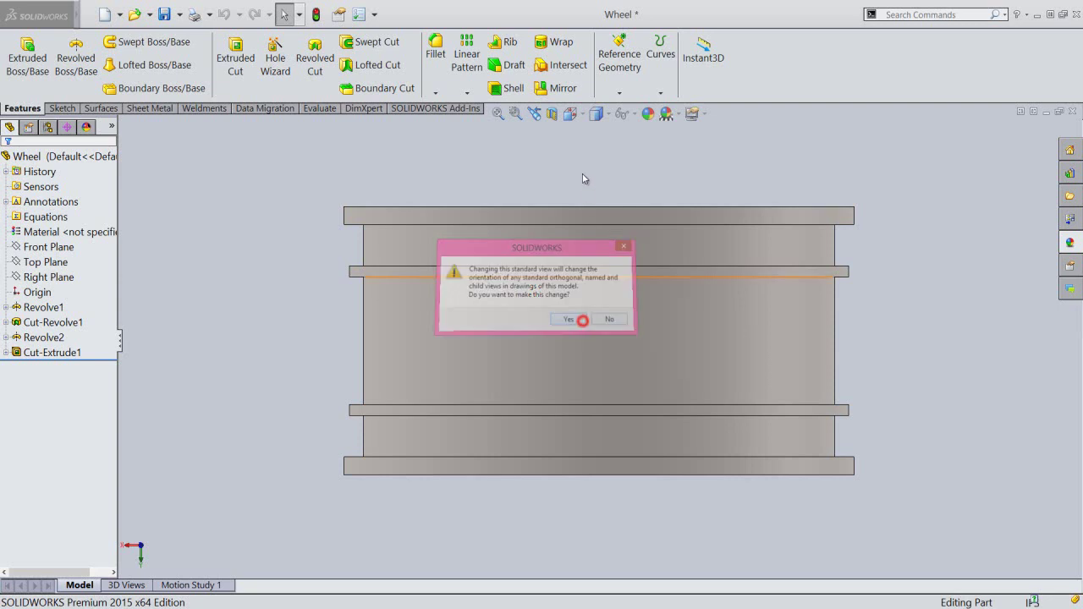
pyautogui.hotkey('ctrl', '7')
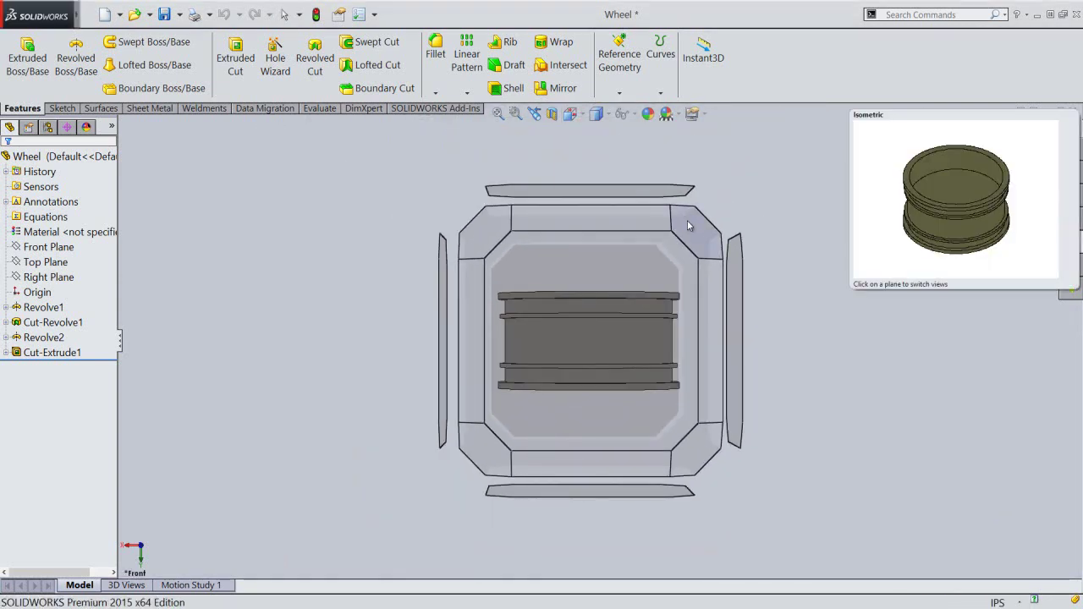
# Add a new directional light from the DisplayManager's Lights list.
pyautogui.click(282, 233)
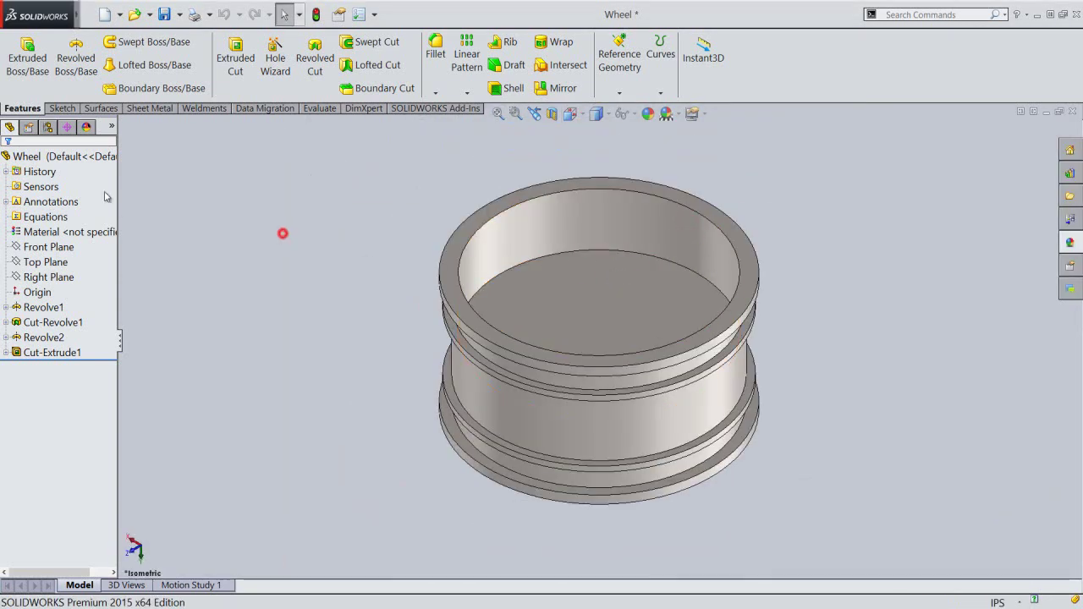
pyautogui.click(87, 128)
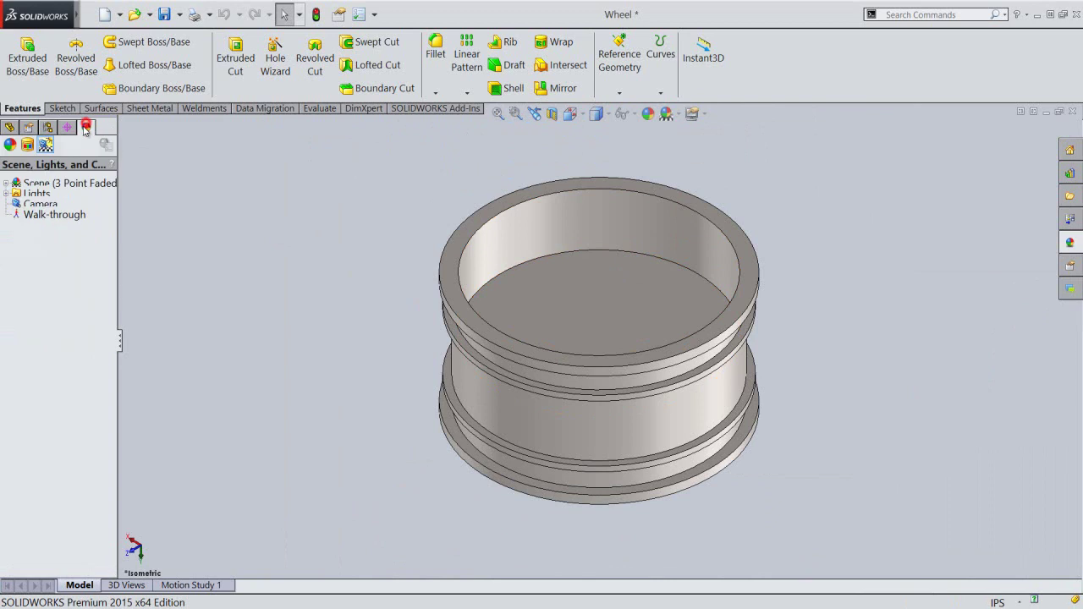
pyautogui.click(6, 201)
pyautogui.rightClick(28, 201)
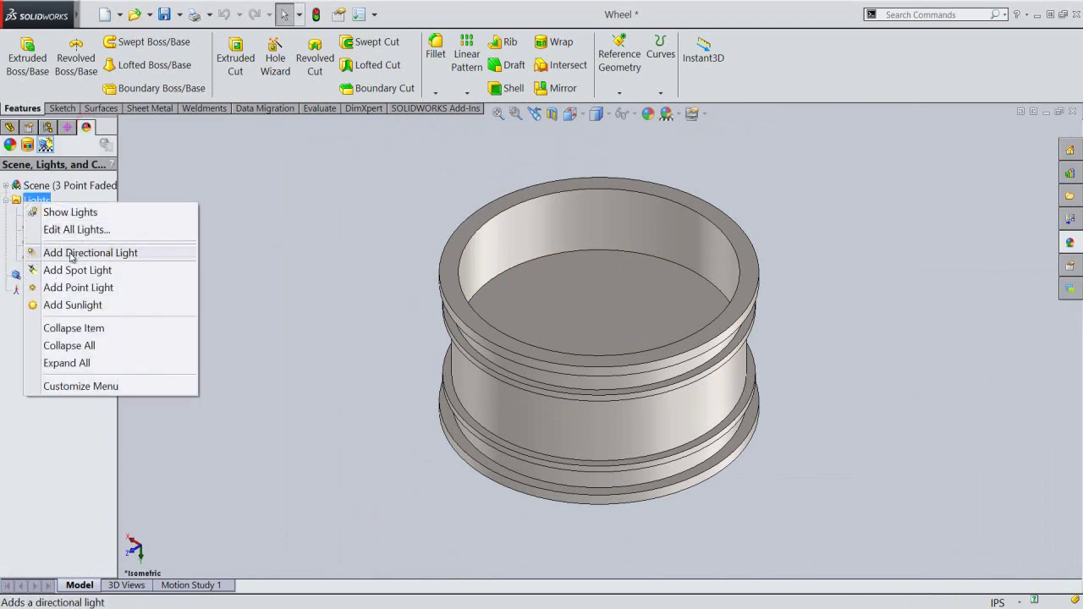
pyautogui.click(72, 257)
# Position Directional4 above the wheel at 0.45 brightness and return to the FeatureManager tree.
pyautogui.moveTo(312, 451)
pyautogui.mouseDown()
pyautogui.moveTo(344, 307)
pyautogui.moveTo(400, 160)
pyautogui.moveTo(436, 153)
pyautogui.mouseUp()
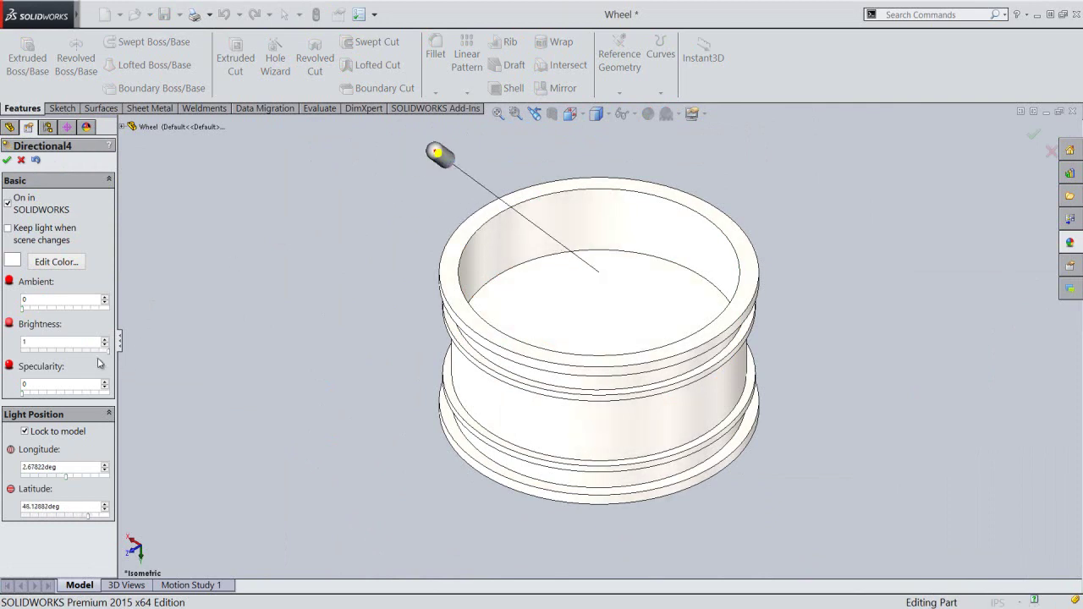
pyautogui.moveTo(109, 353); pyautogui.dragTo(64, 356)
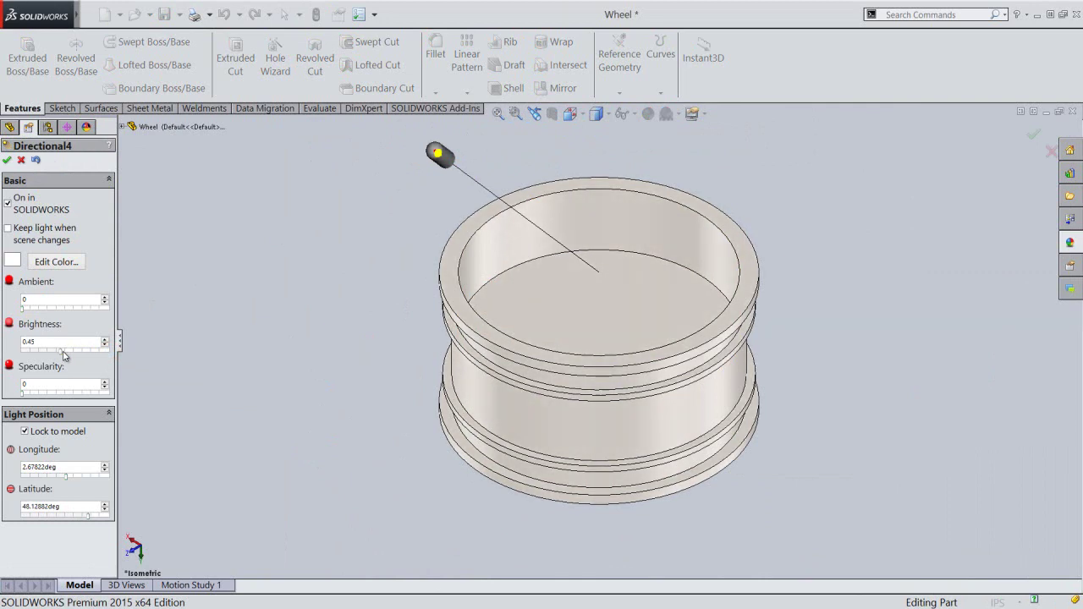
pyautogui.click(5, 162)
pyautogui.click(9, 128)
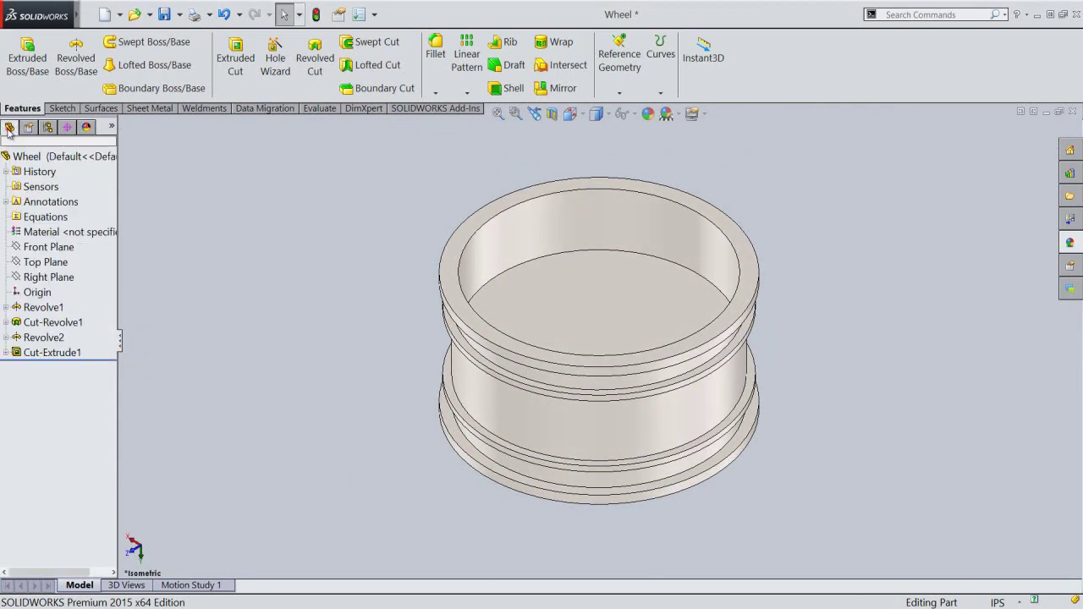
# Save the part and orient the wheel to face its side.
pyautogui.hotkey('ctrl', 's')
pyautogui.click(334, 246)
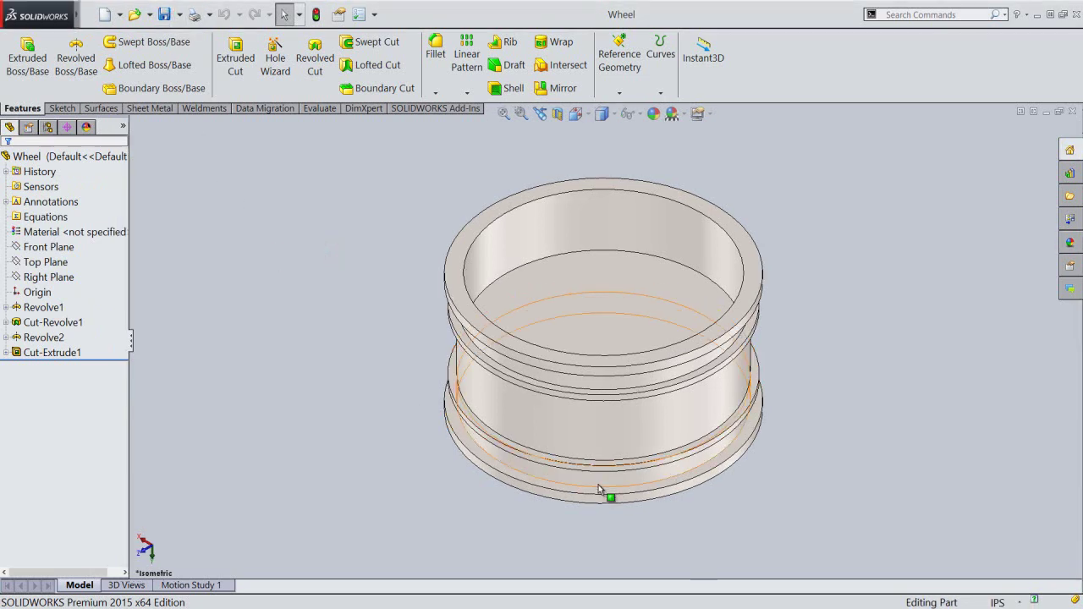
pyautogui.moveTo(597, 482); pyautogui.dragTo(573, 235, button='middle')
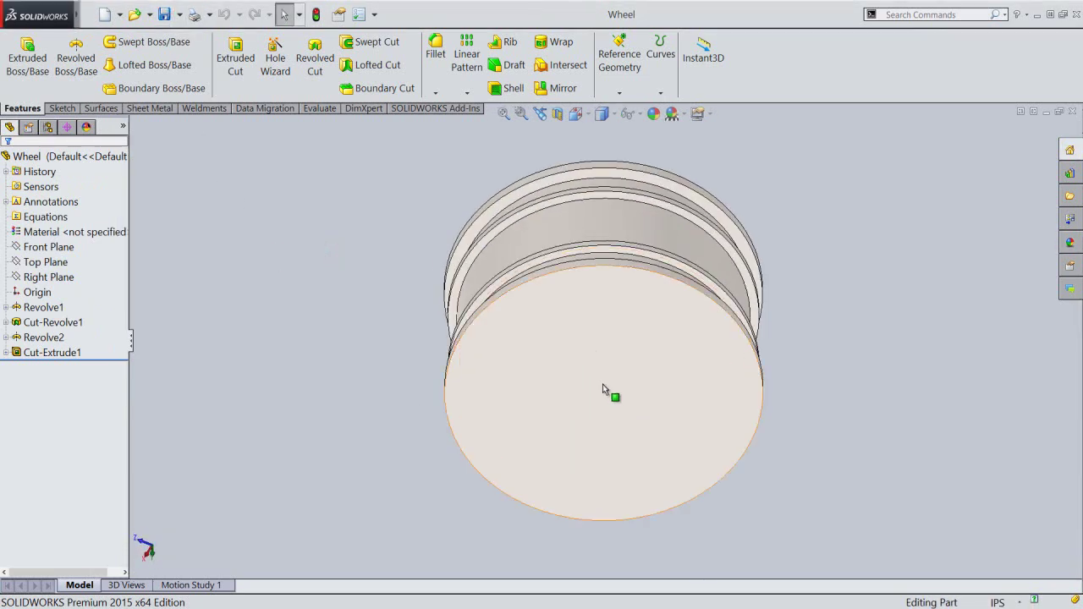
pyautogui.moveTo(612, 422); pyautogui.dragTo(619, 214, button='middle')
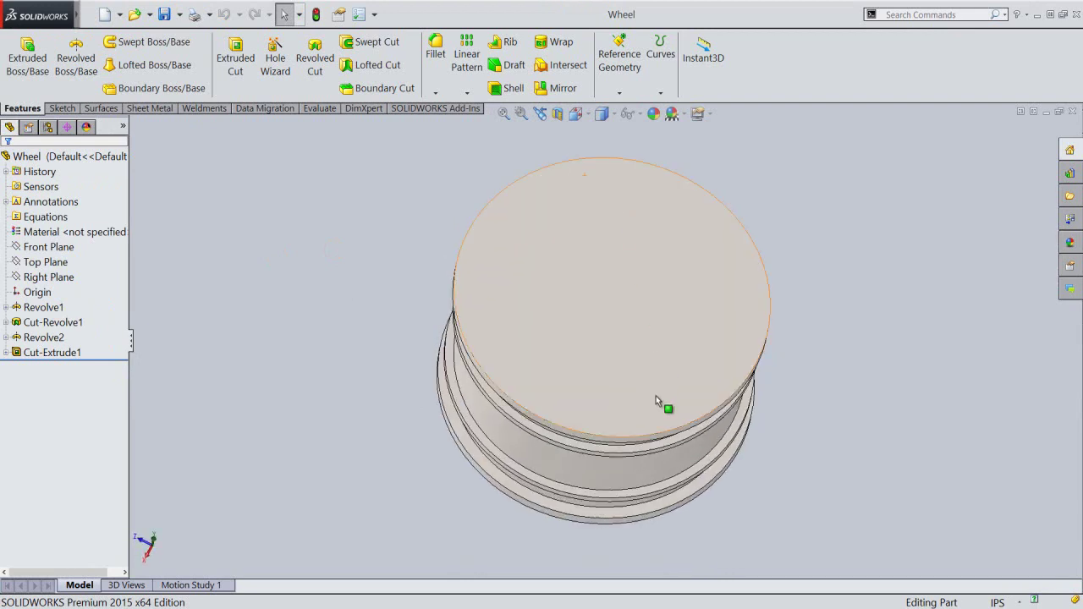
pyautogui.moveTo(654, 367); pyautogui.dragTo(620, 208, button='middle')
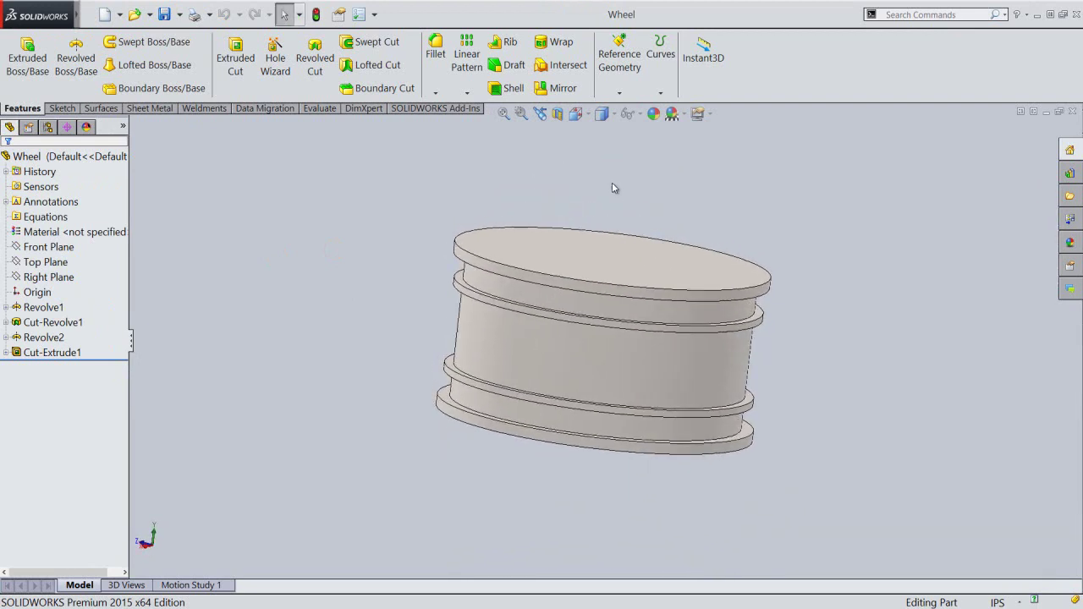
pyautogui.click(580, 112)
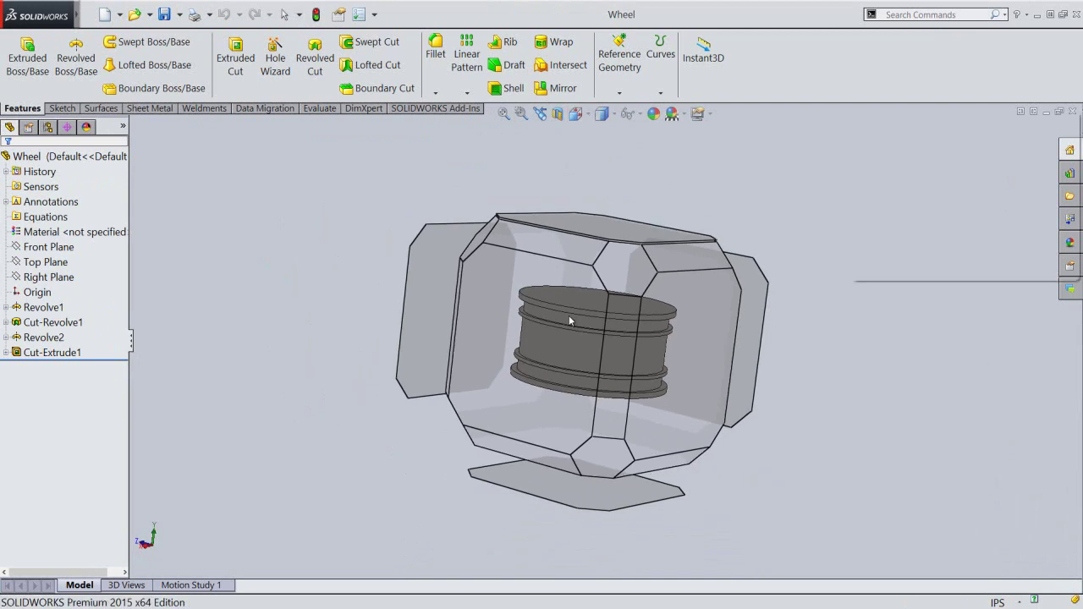
pyautogui.click(569, 321)
# Set the current orientation as the Front view, confirm, and switch to isometric.
pyautogui.rightClick(250, 222)
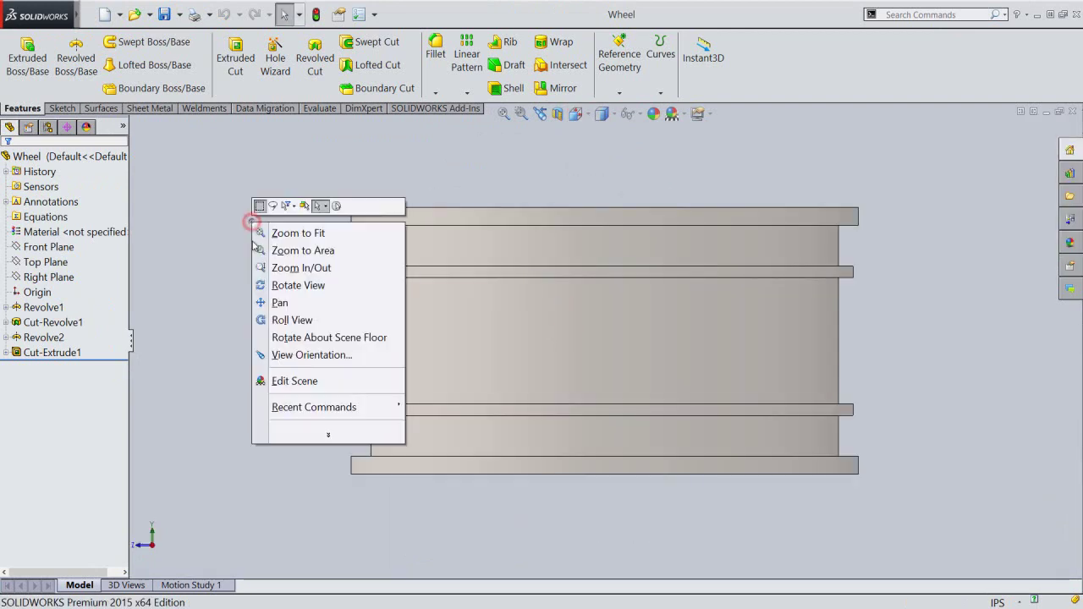
pyautogui.click(314, 433)
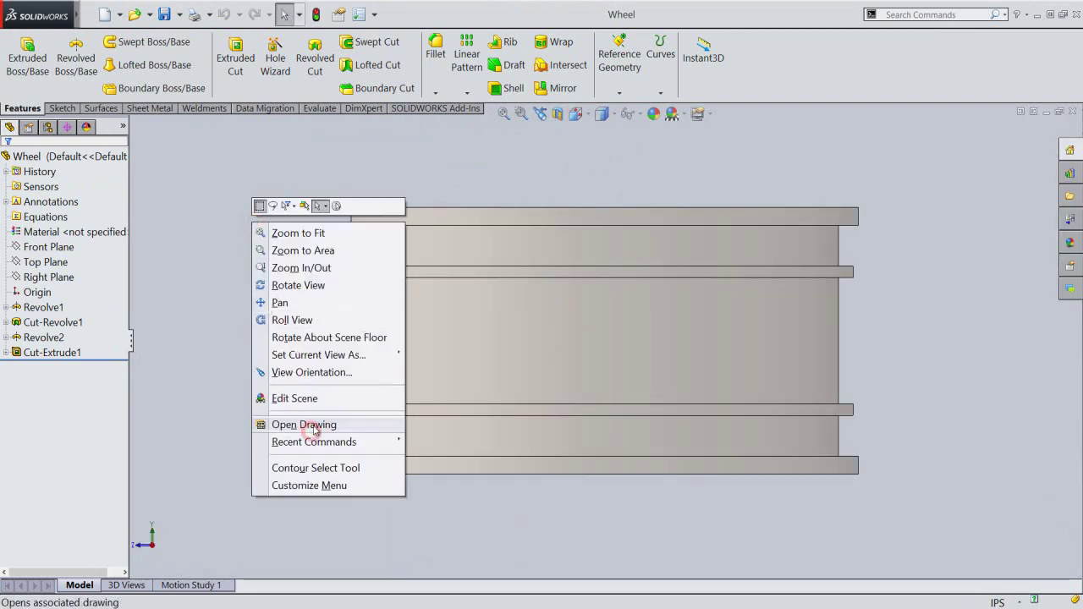
pyautogui.click(350, 353)
pyautogui.click(419, 354)
pyautogui.click(558, 320)
pyautogui.press('space')
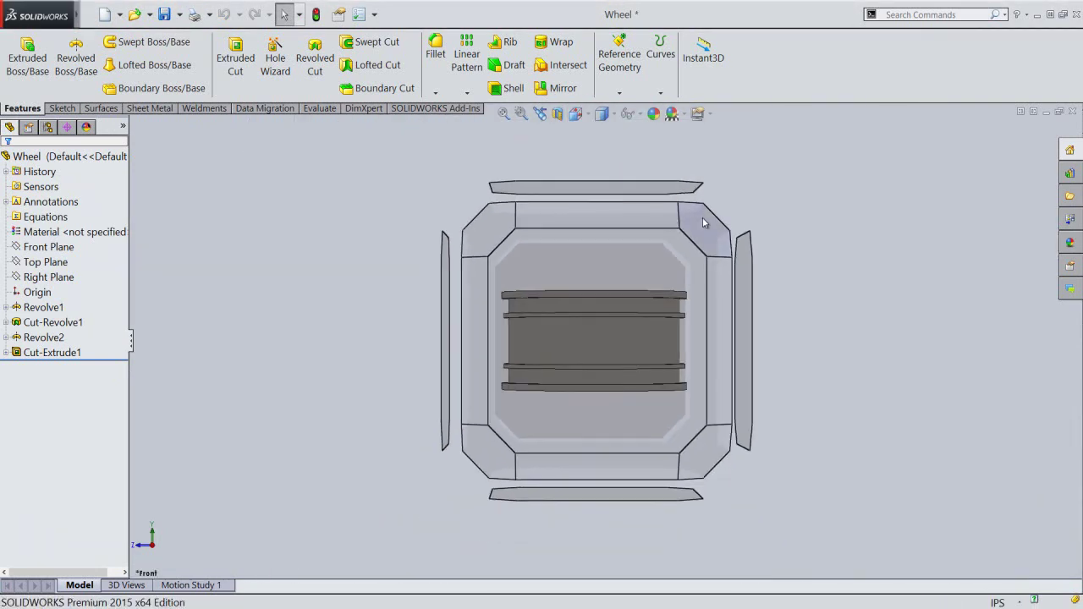
pyautogui.click(702, 223)
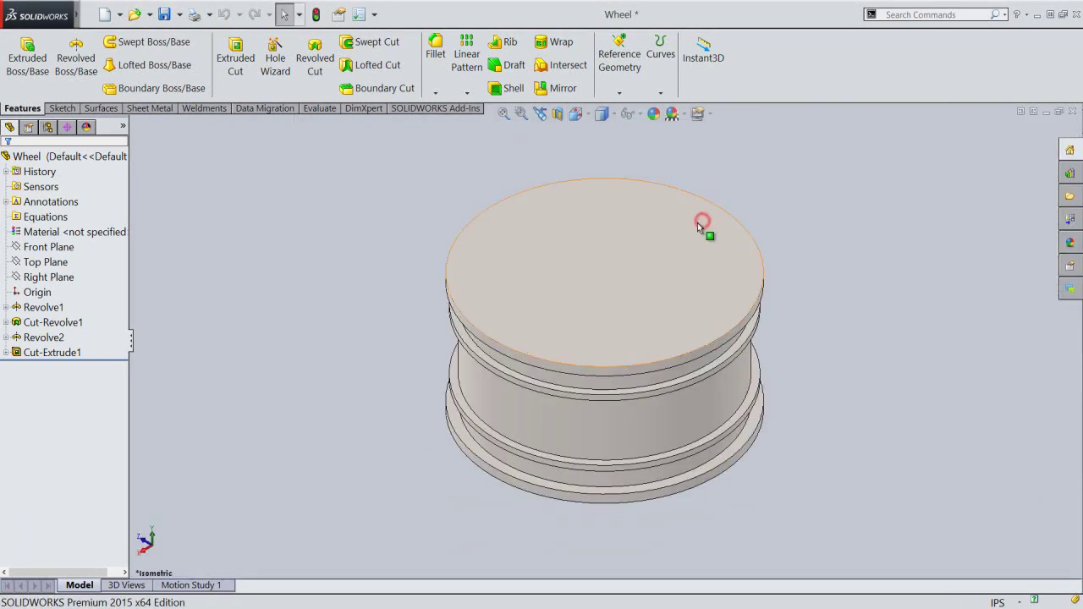
# Set the Ambient light to 0.65 in the DisplayManager, then save the Wheel part.
pyautogui.click(87, 129)
pyautogui.click(7, 200)
pyautogui.click(38, 216)
pyautogui.doubleClick(38, 216)
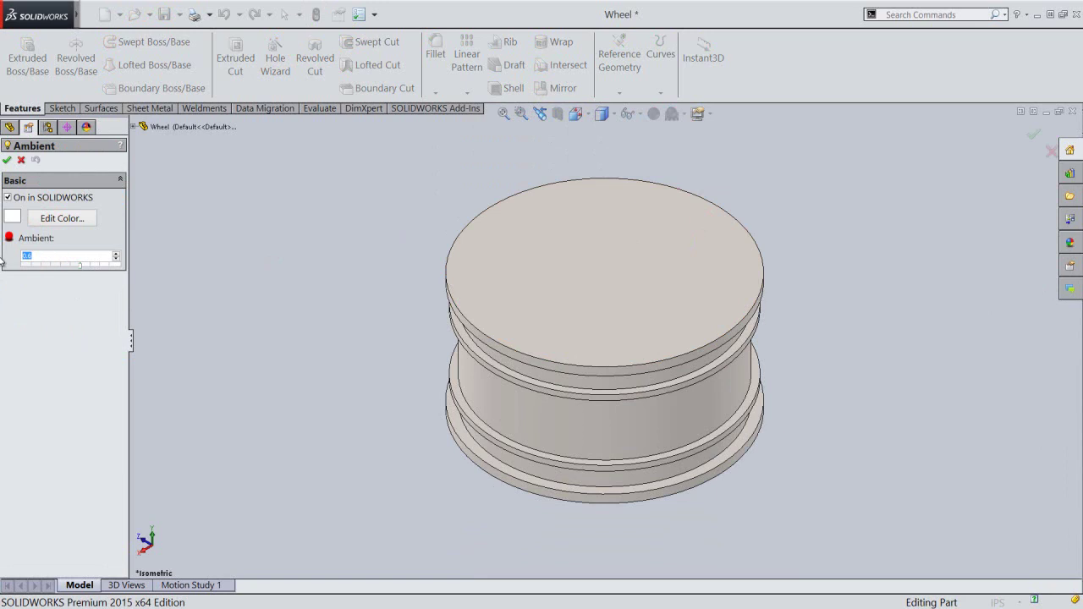
pyautogui.press('Return')
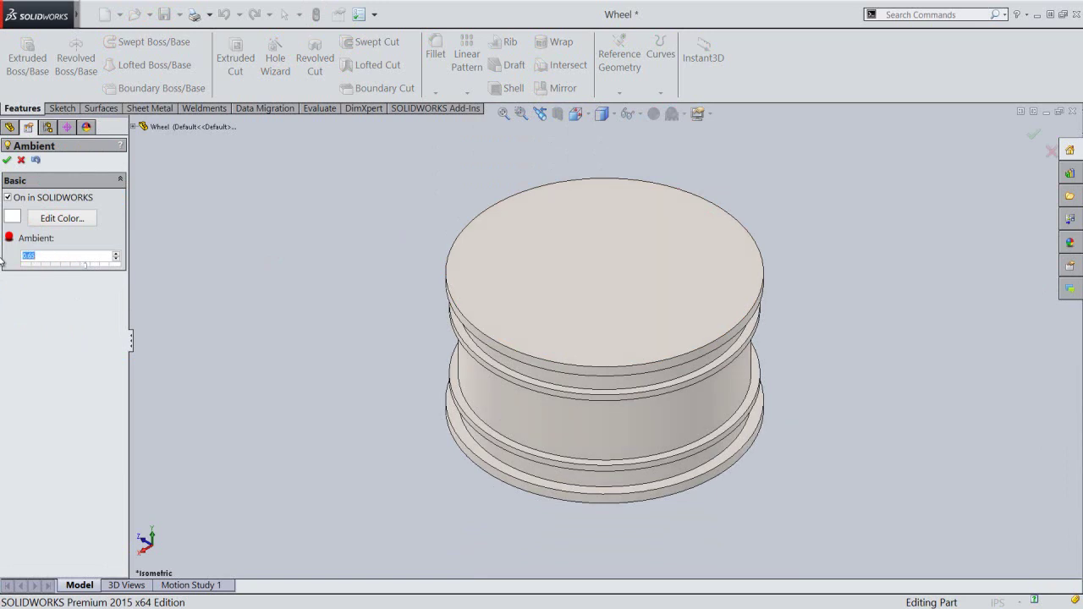
pyautogui.click(7, 160)
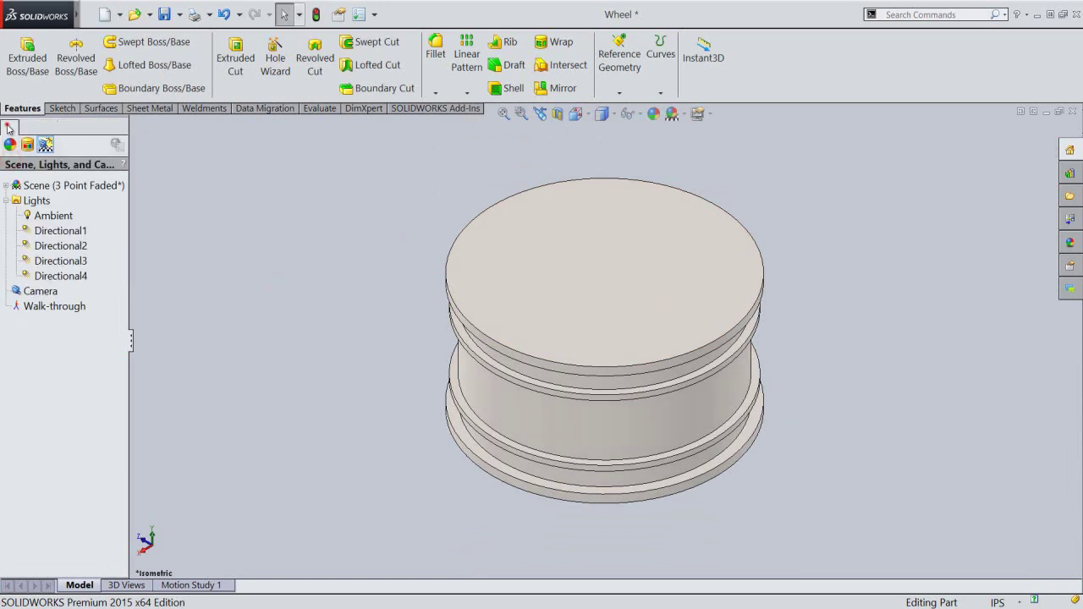
pyautogui.click(8, 127)
pyautogui.click(164, 14)
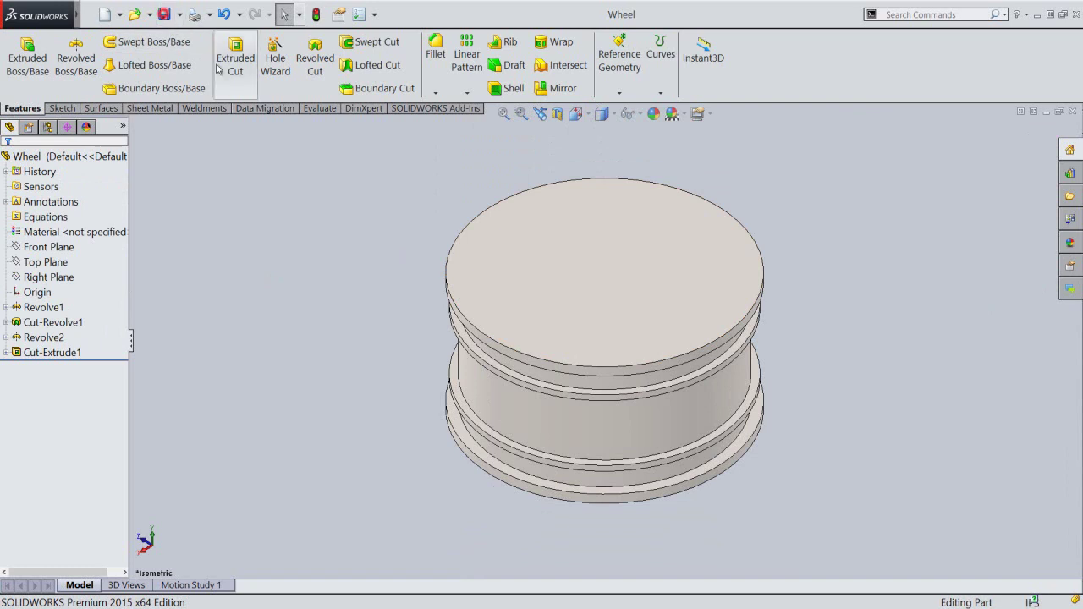
# Start a sketch on the wheel's top face and copy the inner bottom rim edge into it.
pyautogui.click(617, 258)
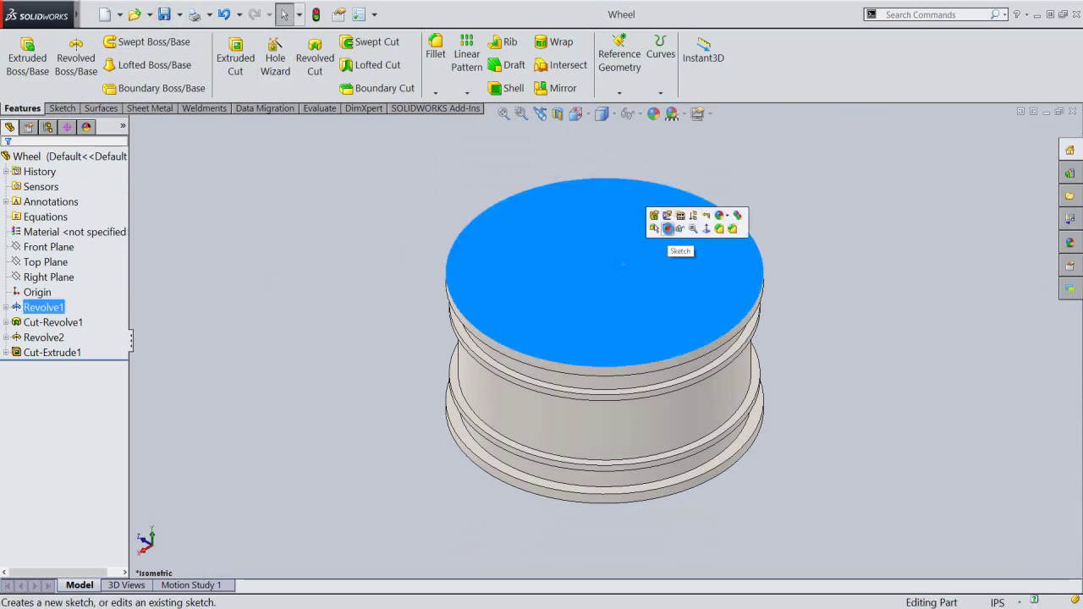
pyautogui.click(668, 229)
pyautogui.click(243, 57)
pyautogui.moveTo(403, 505); pyautogui.dragTo(377, 339, button='middle')
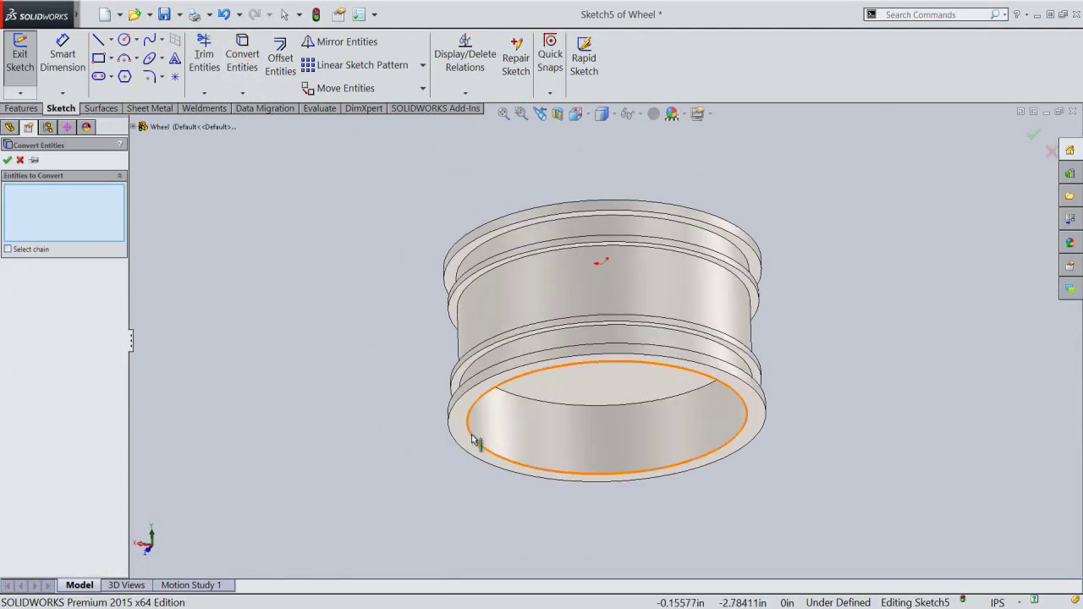
pyautogui.click(474, 438)
pyautogui.rightClick(355, 290)
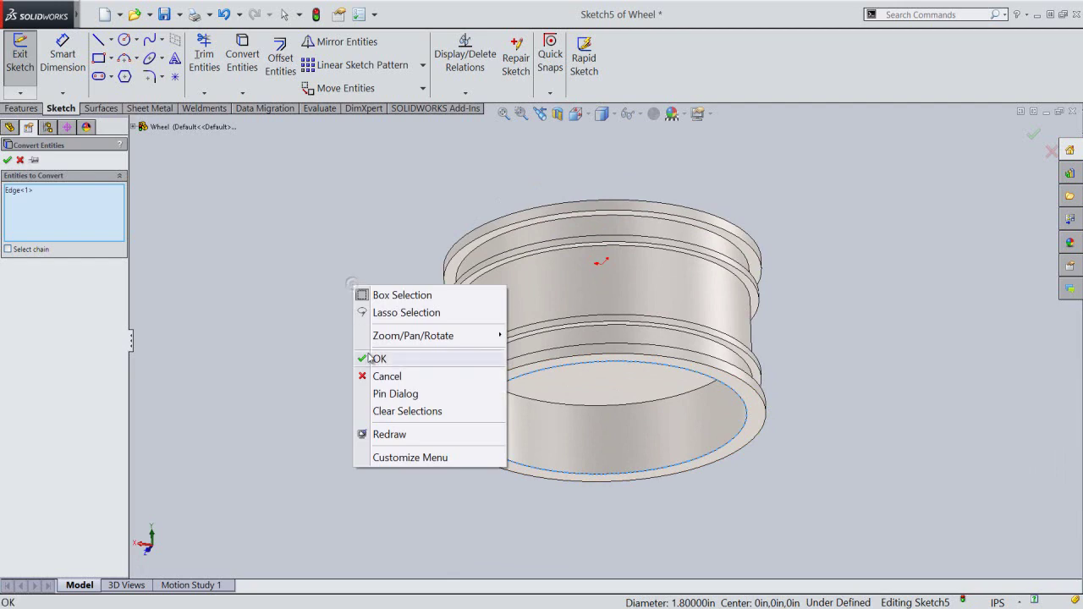
pyautogui.click(373, 357)
pyautogui.click(542, 113)
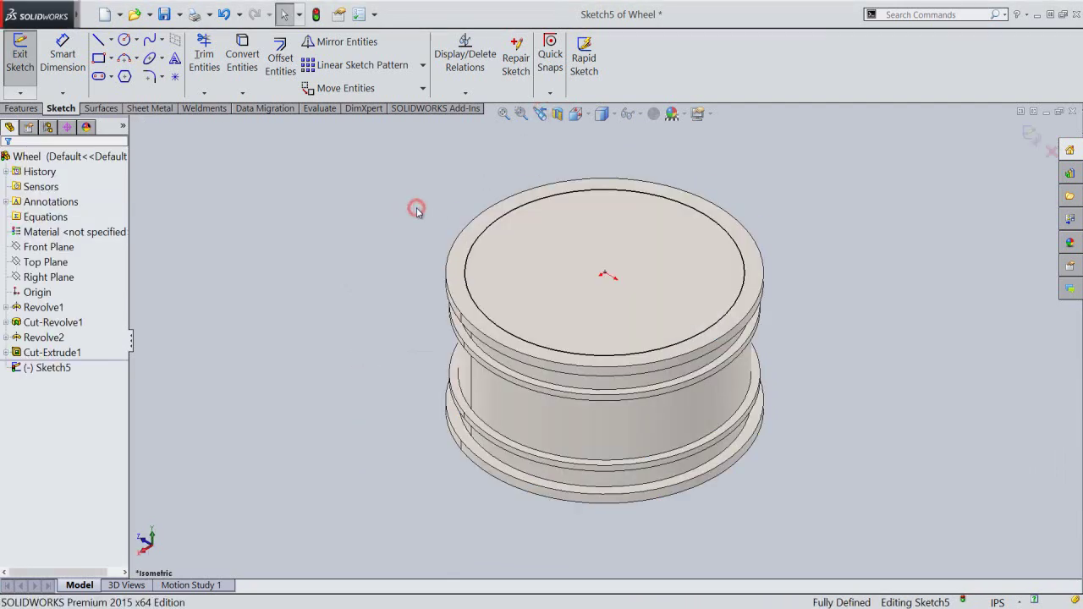
# Add a Ø0.66 circle centred on the origin, close the sketch, and begin an extruded cut.
pyautogui.rightClick(419, 211)
pyautogui.click(428, 236)
pyautogui.click(604, 274)
pyautogui.write('.66')
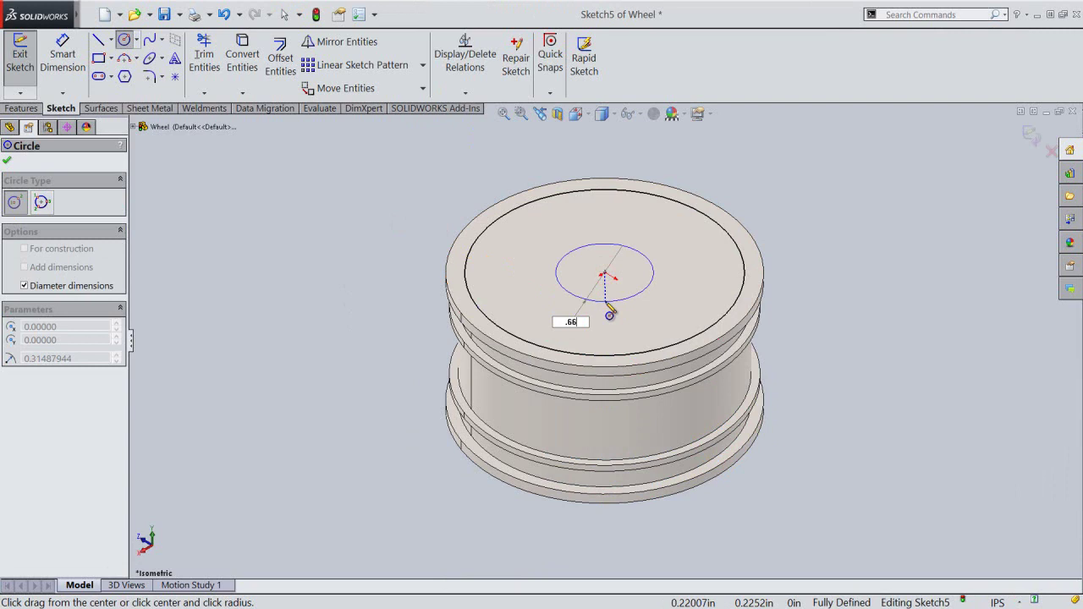
pyautogui.press('Return')
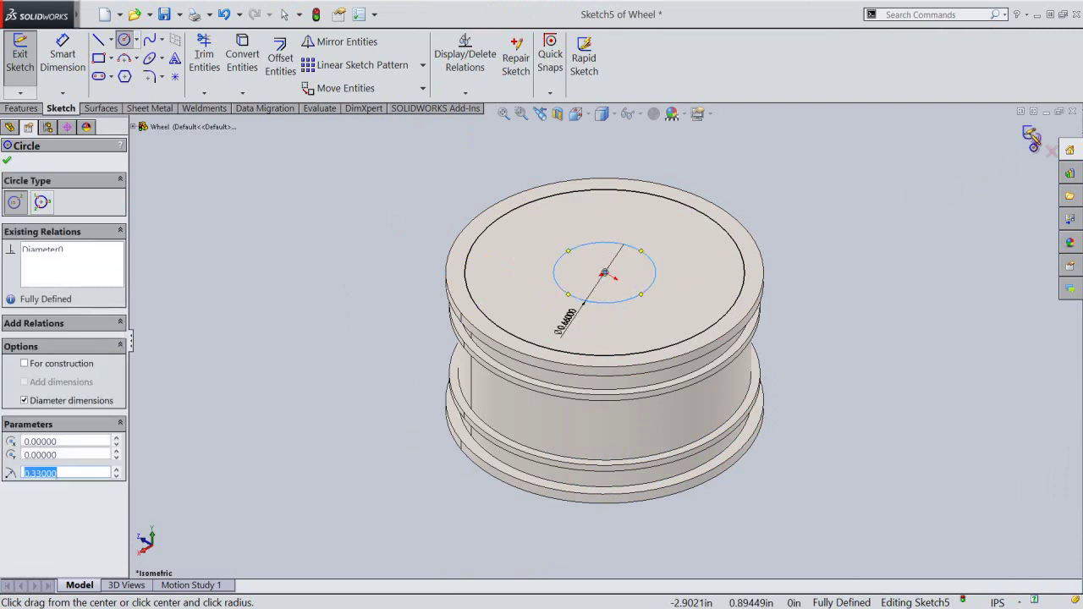
pyautogui.click(1032, 137)
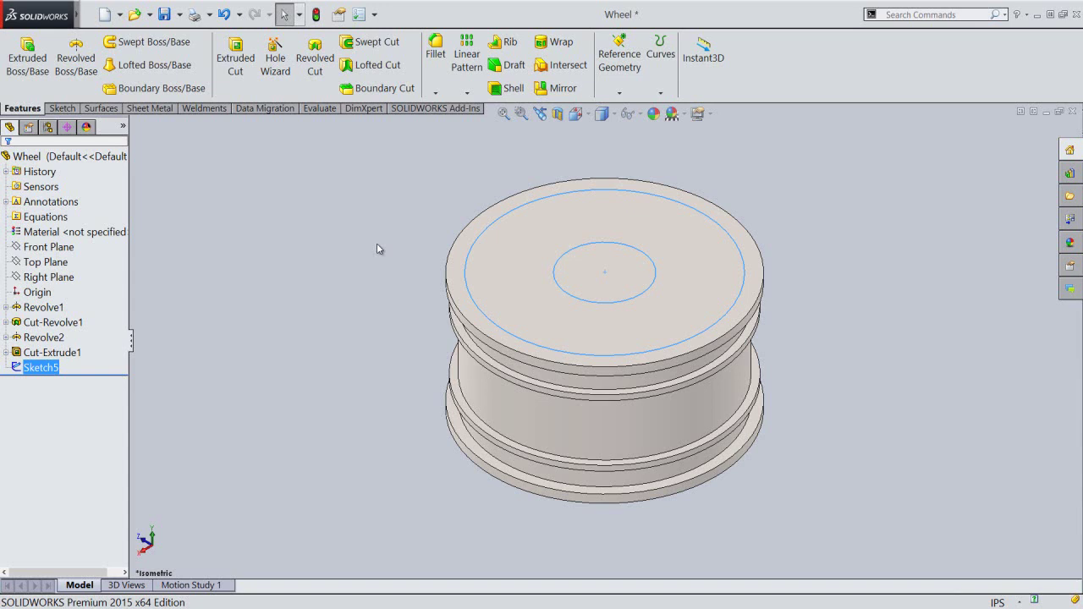
pyautogui.click(233, 73)
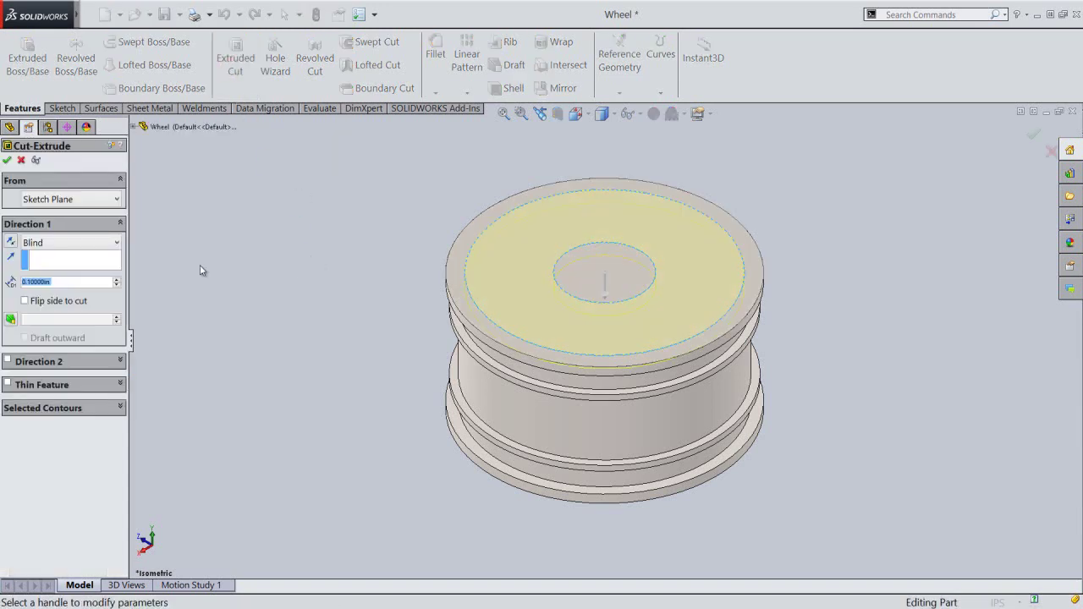
# Cut Through All between the two circles, keeping all resulting bodies.
pyautogui.click(108, 242)
pyautogui.click(89, 271)
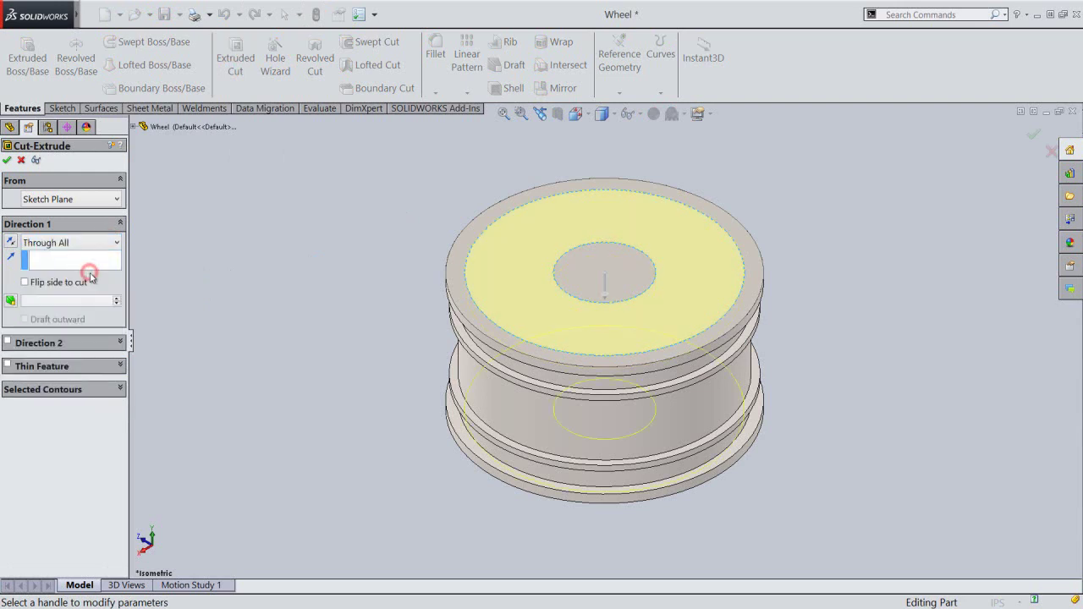
pyautogui.click(7, 161)
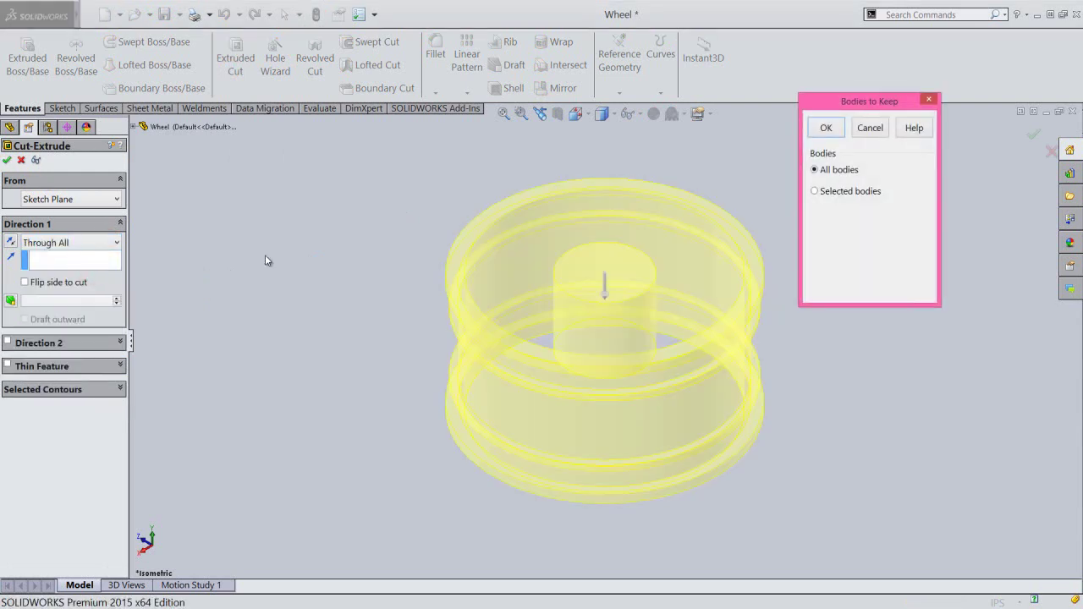
pyautogui.click(828, 129)
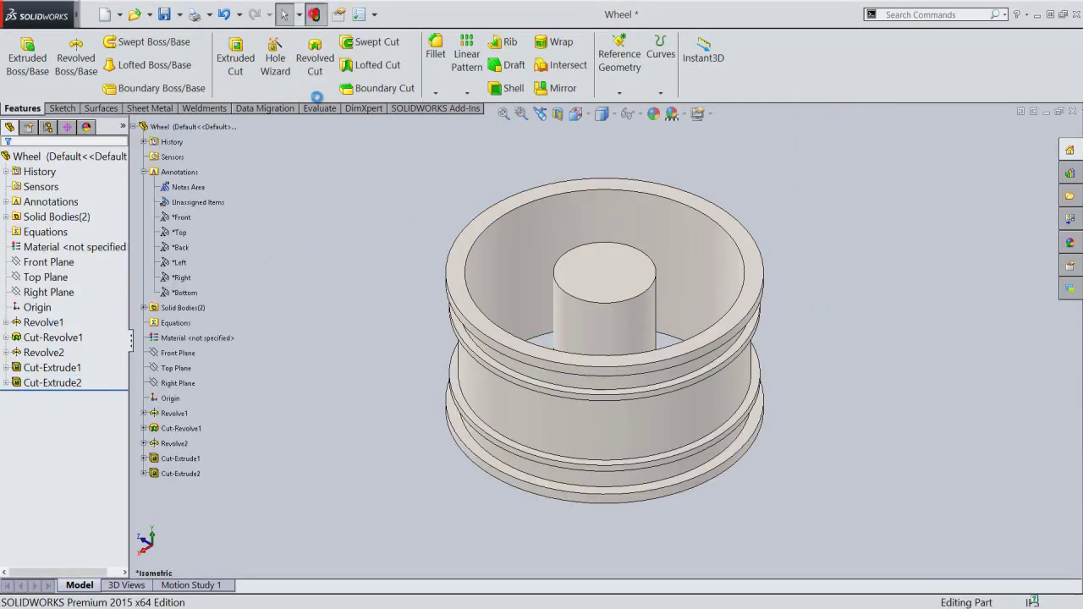
# Expand Cut-Extrude2 and show Sketch5 in the model.
pyautogui.click(325, 275)
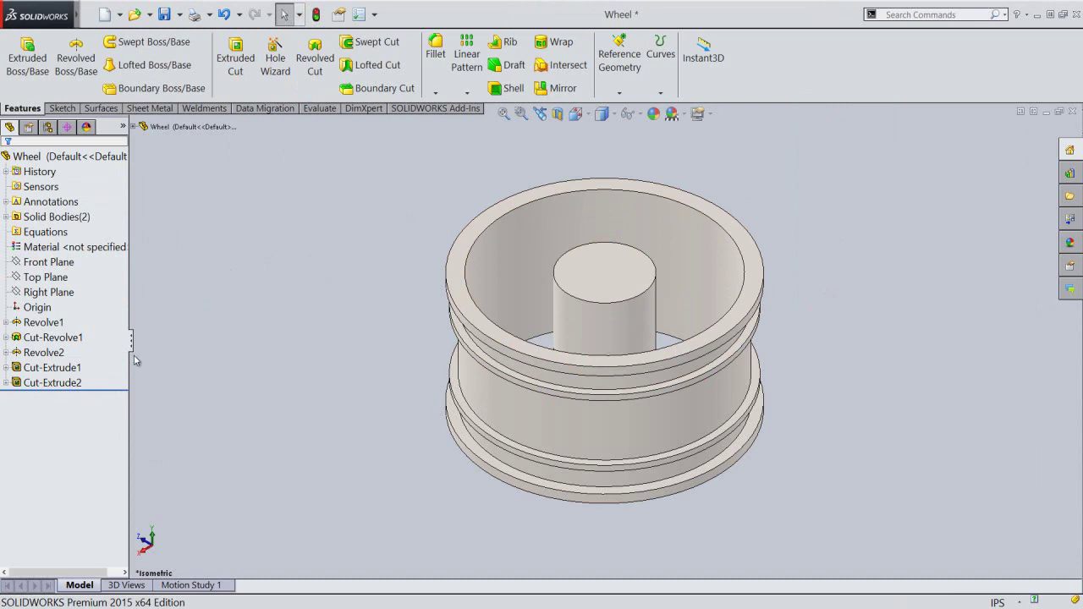
pyautogui.click(6, 385)
pyautogui.click(34, 398)
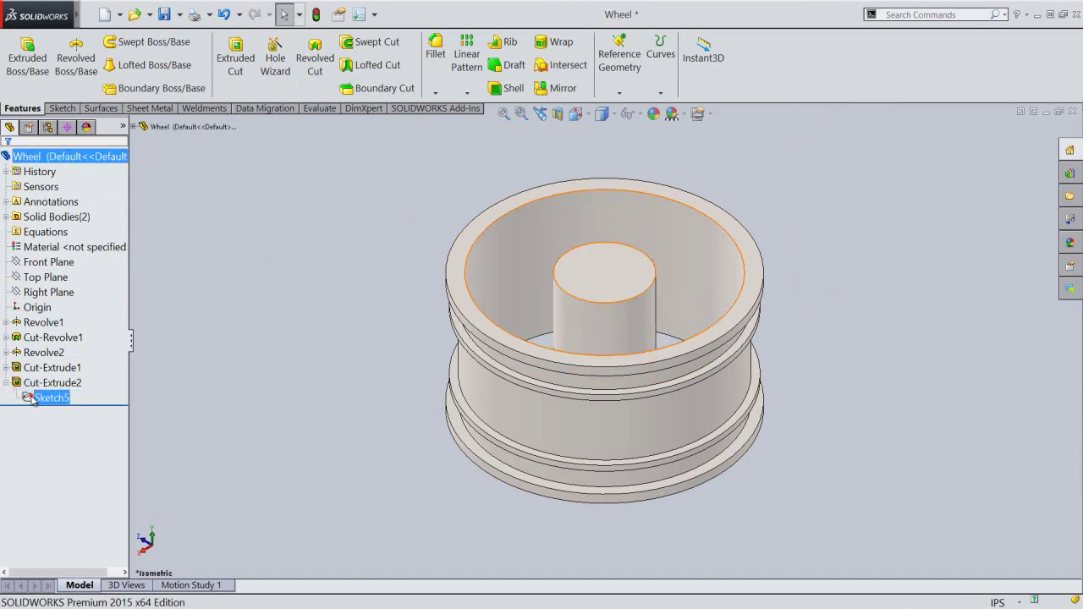
pyautogui.click(38, 380)
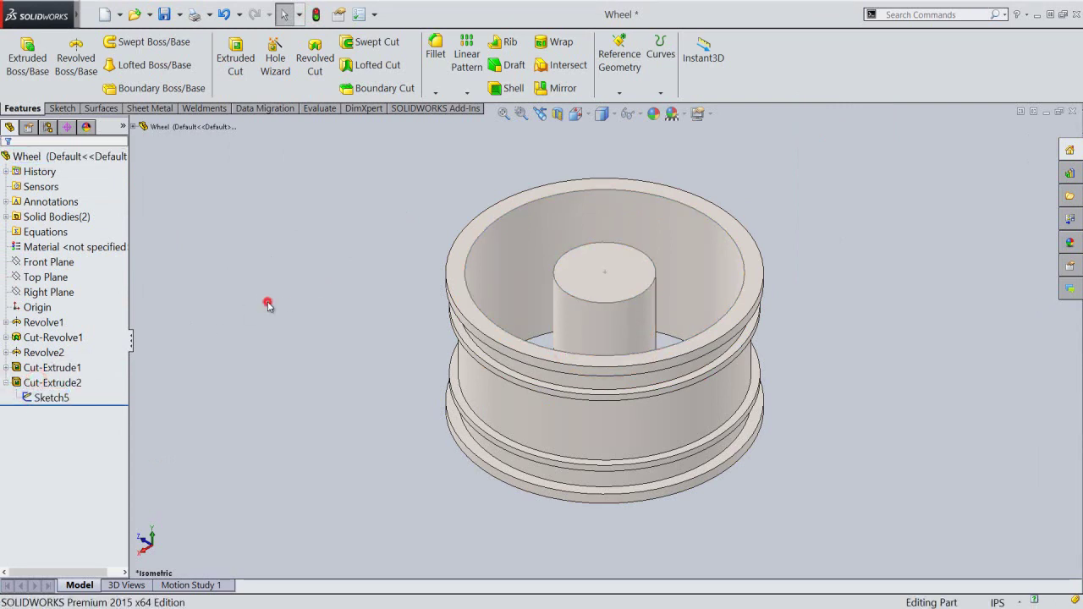
# Cut the hub circle from Sketch5 0.265 in deep into the wheel.
pyautogui.click(236, 67)
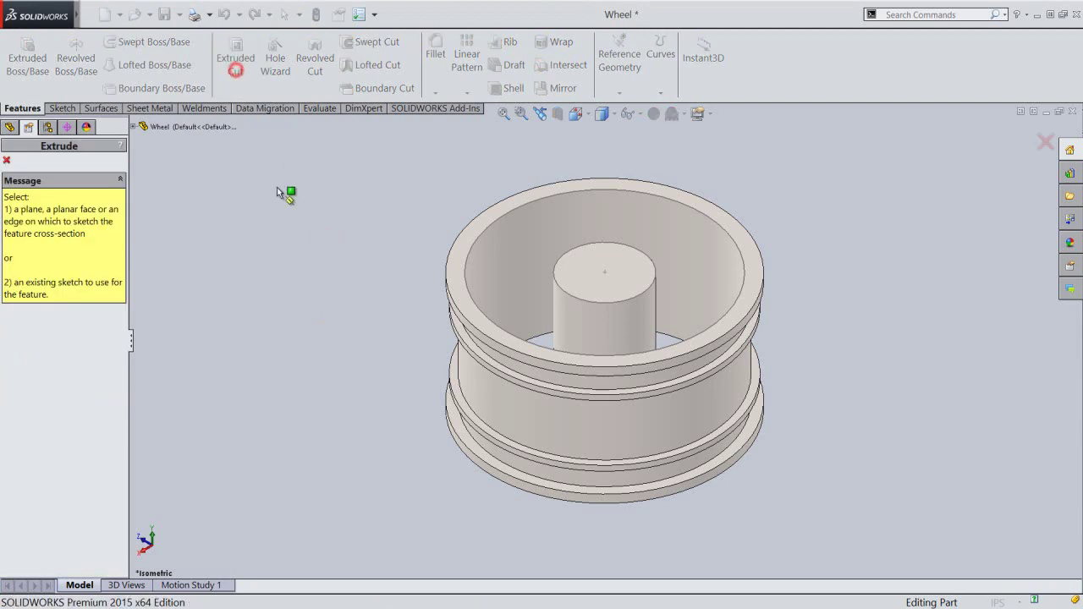
pyautogui.click(569, 295)
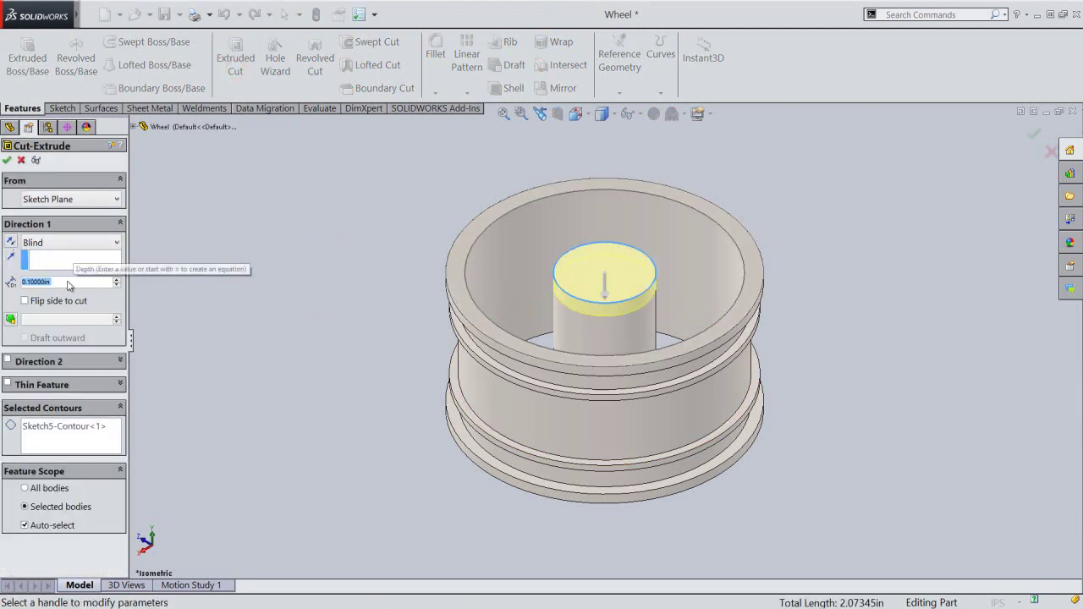
pyautogui.write('2')
pyautogui.press('Return')
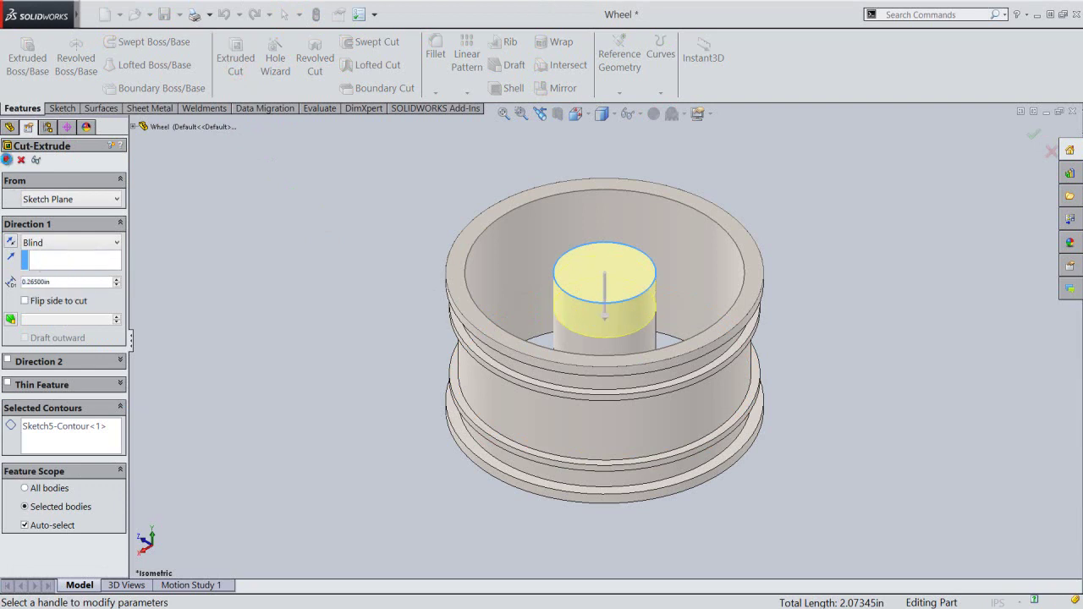
pyautogui.click(7, 159)
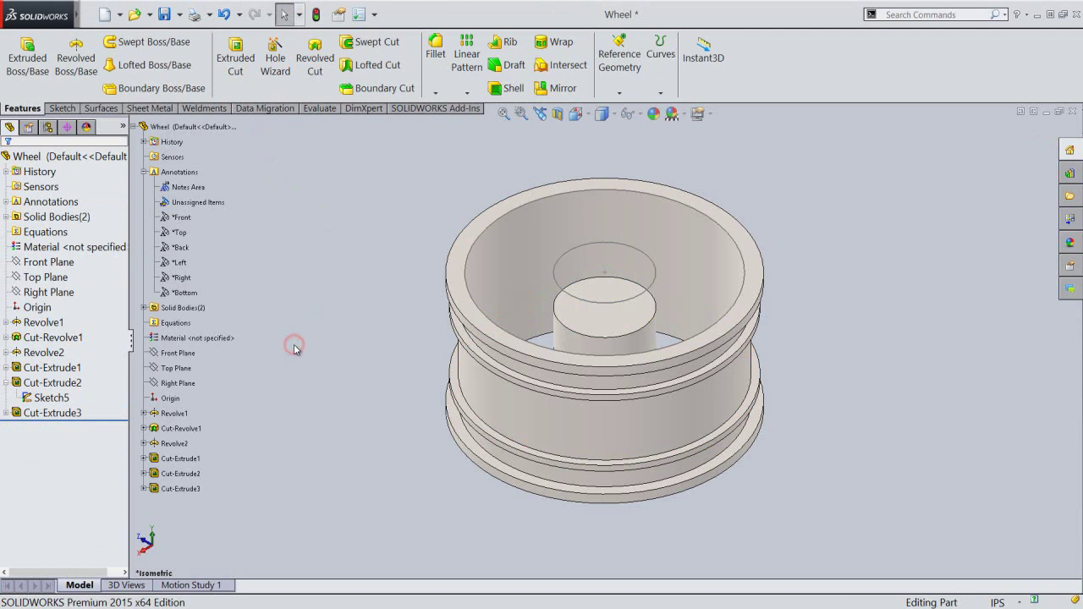
# Hide Sketch5 and save the Wheel part.
pyautogui.click(47, 398)
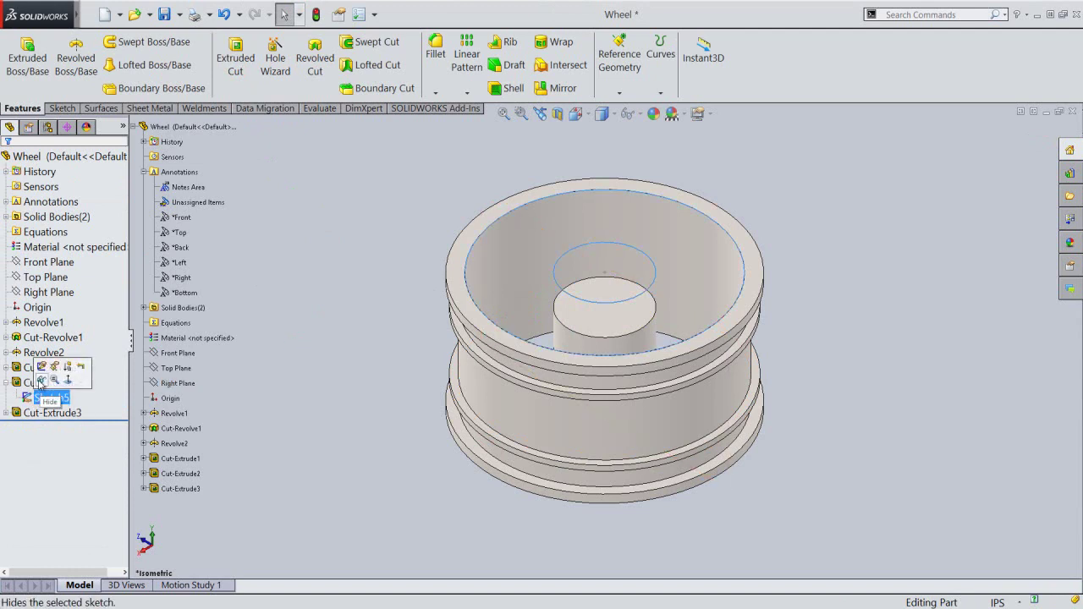
pyautogui.click(40, 382)
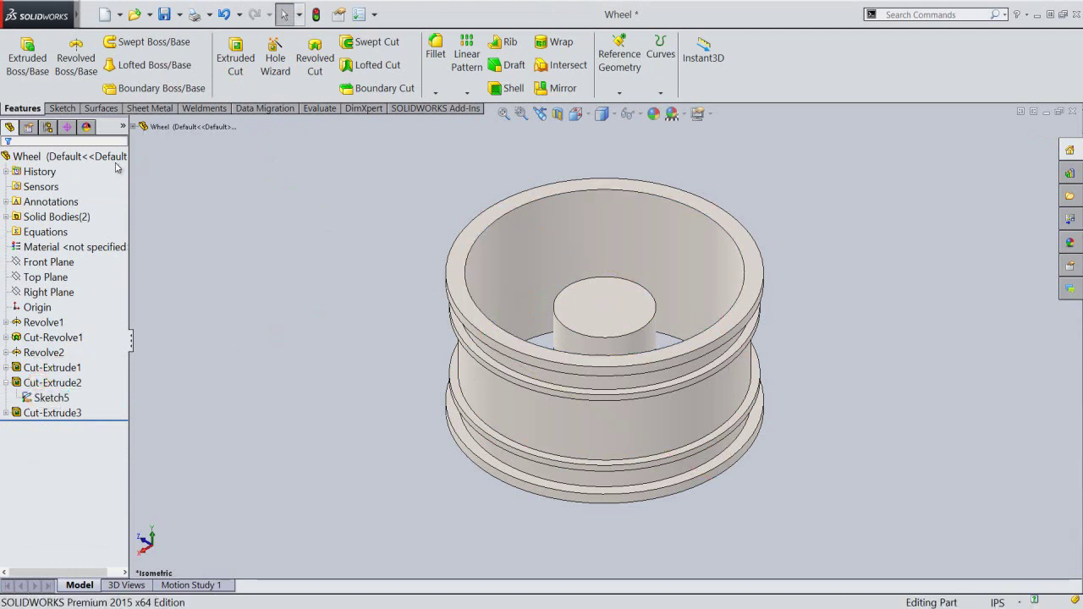
pyautogui.click(161, 14)
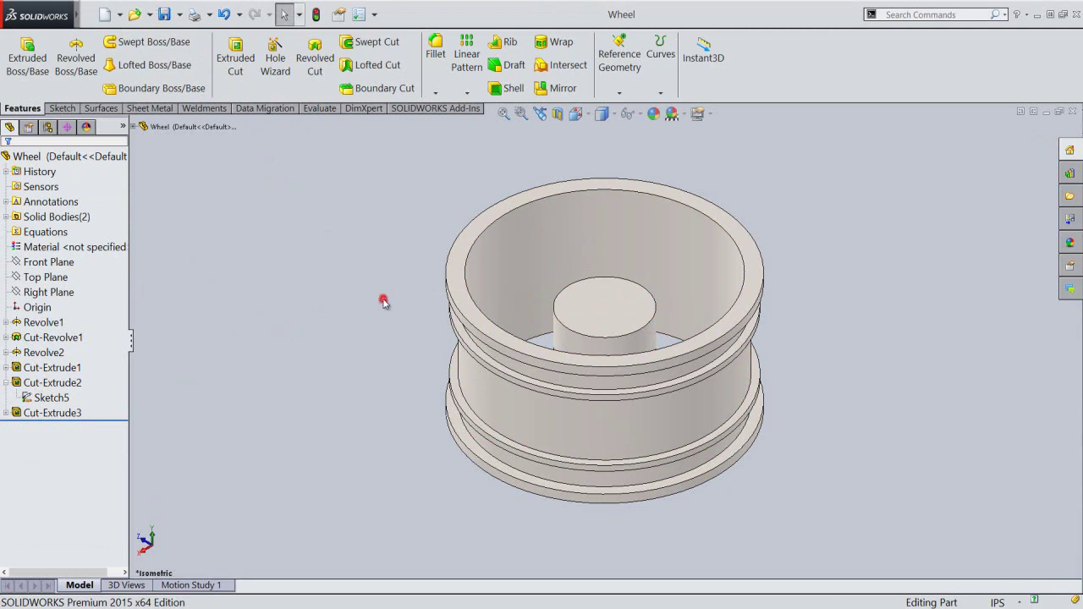
pyautogui.click(362, 318)
# Add a 0.1 in fillet to the rim's inner top edge and save the Wheel part.
pyautogui.click(435, 52)
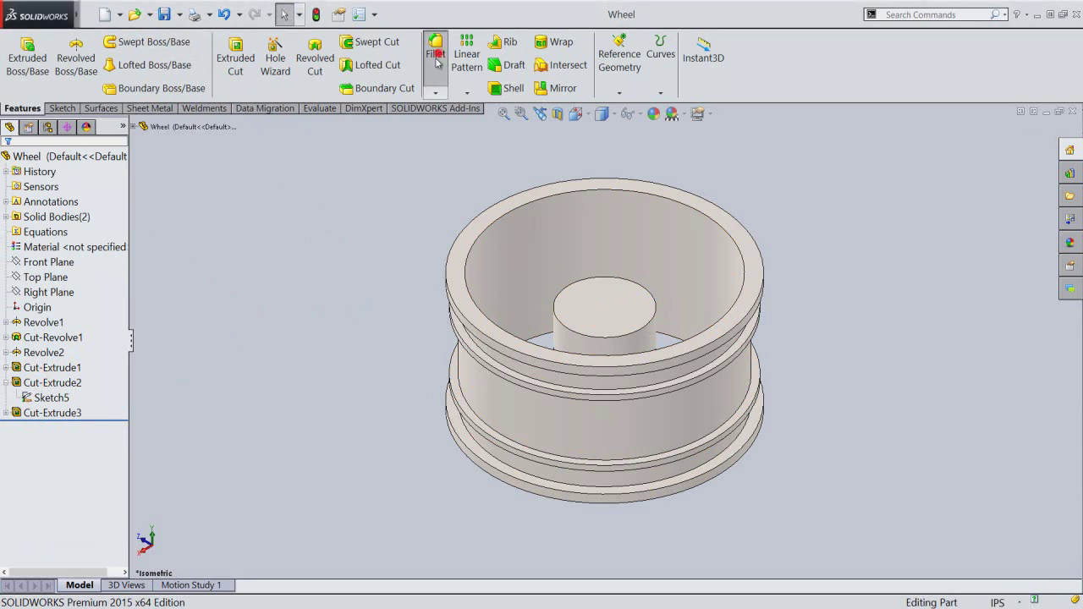
pyautogui.click(485, 236)
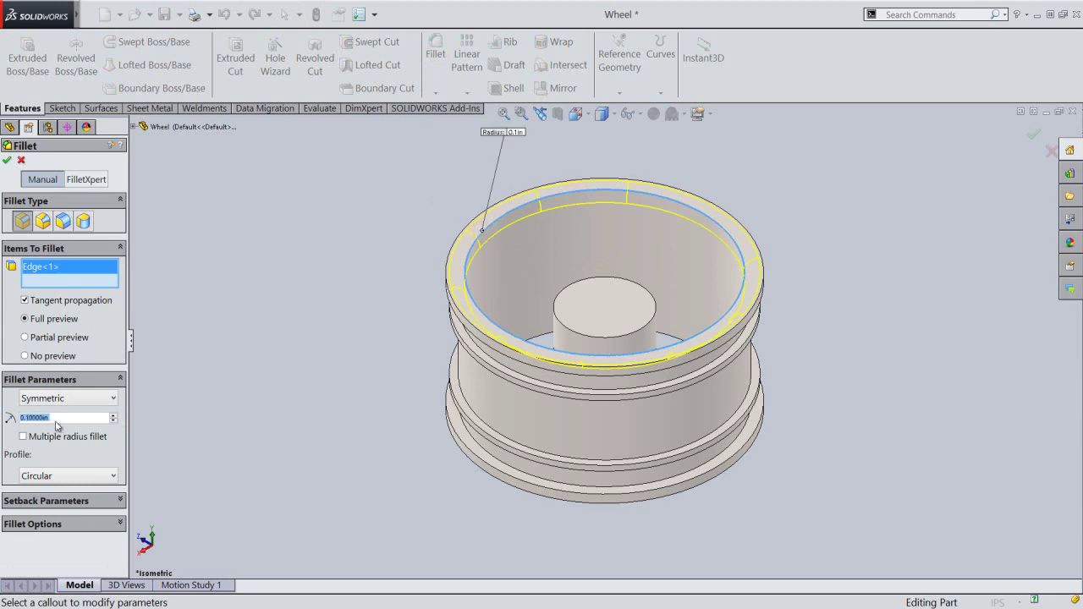
pyautogui.click(7, 160)
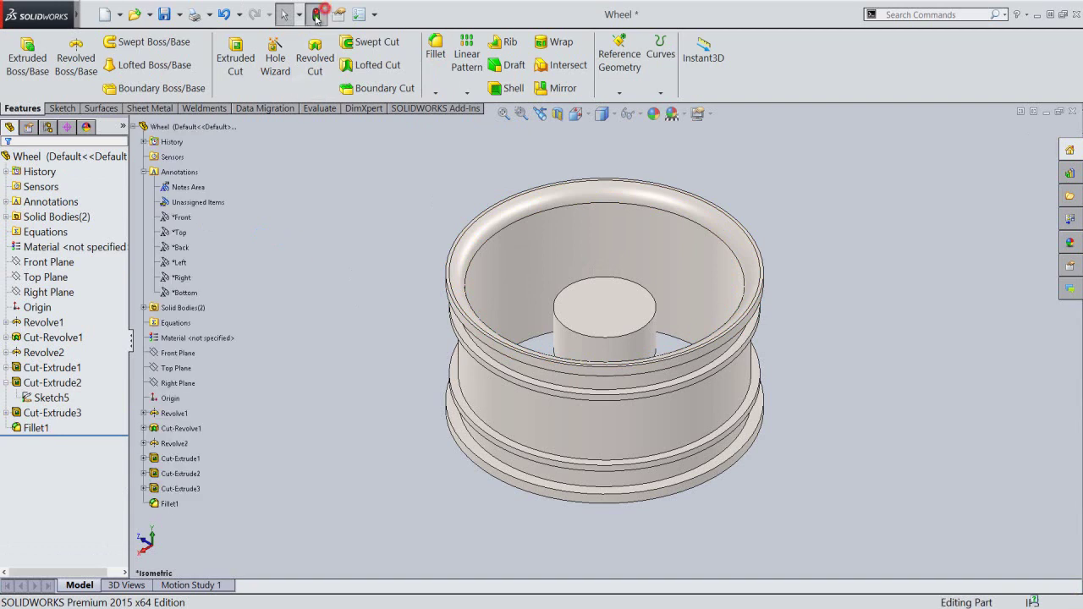
pyautogui.click(165, 14)
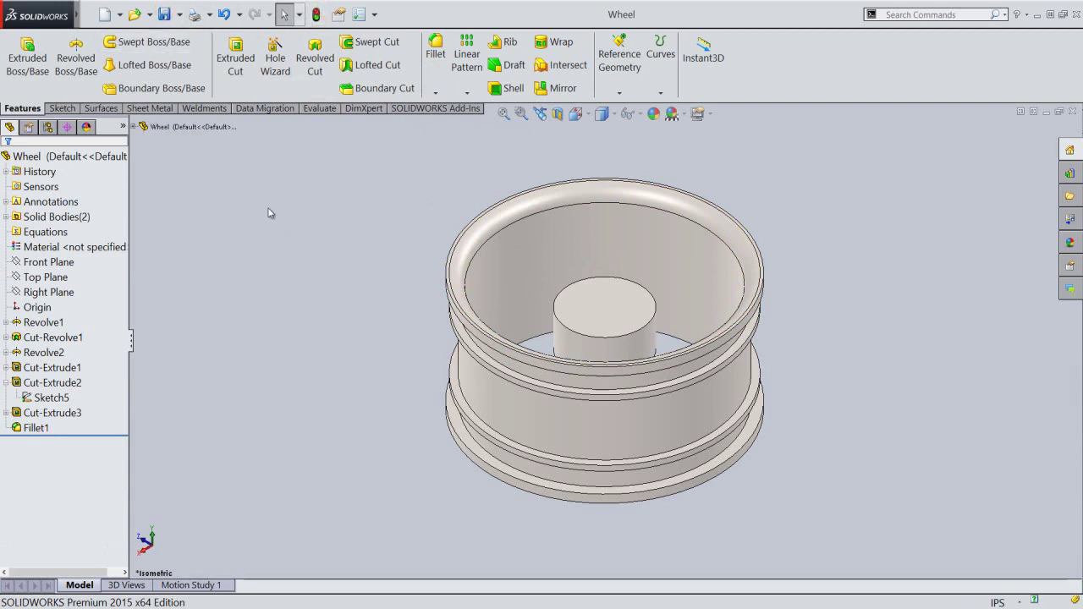
pyautogui.scroll(-2, 421, 249)
pyautogui.scroll(-2, 420, 249)
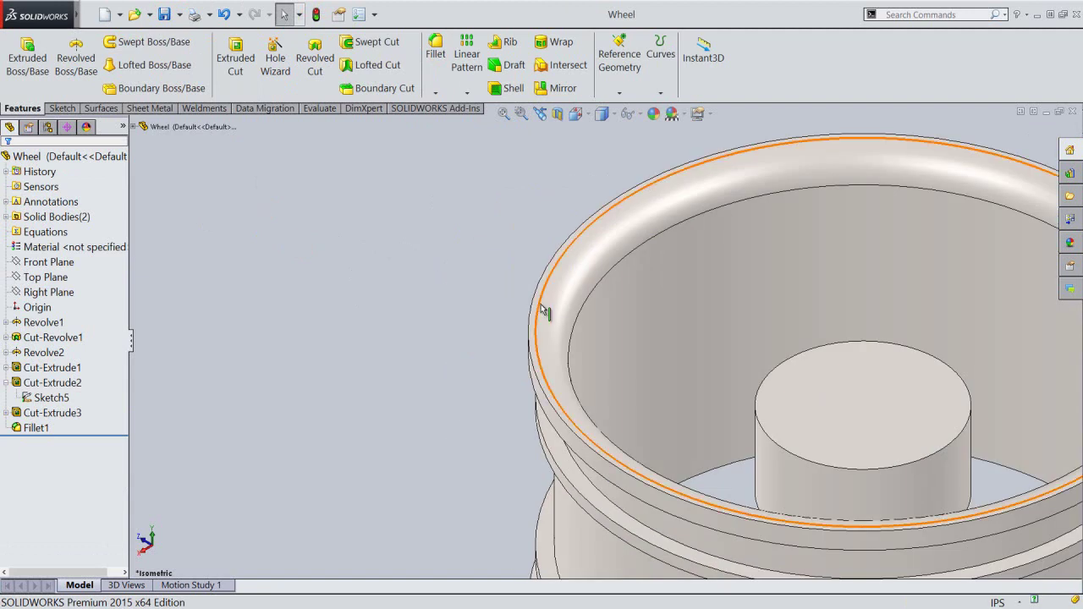
# Start a sketch on the rim's top face and view it Normal To.
pyautogui.scroll(-2, 542, 310)
pyautogui.click(543, 307)
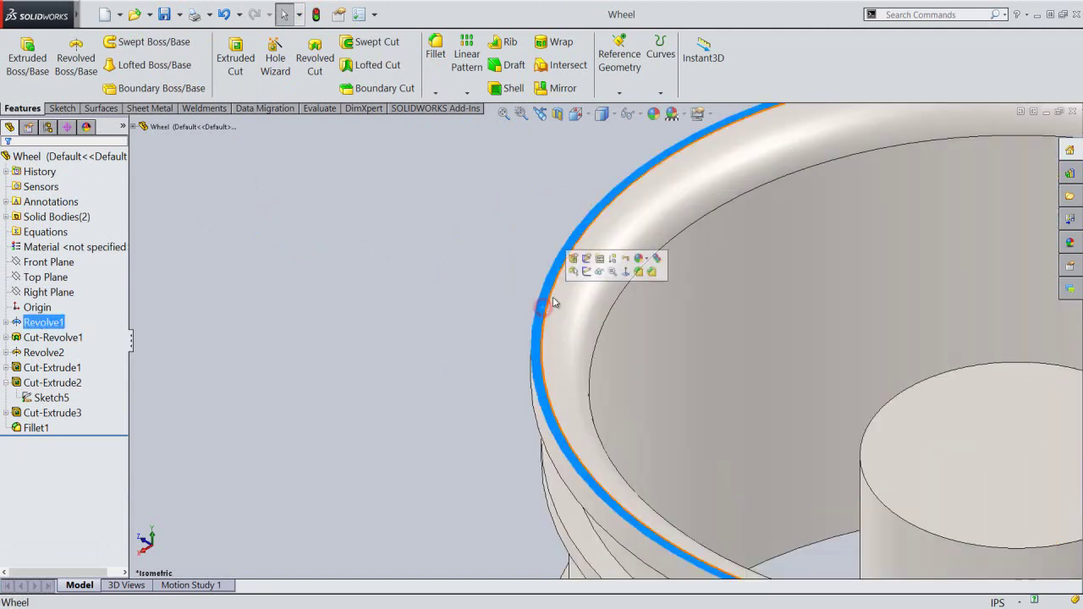
pyautogui.click(587, 271)
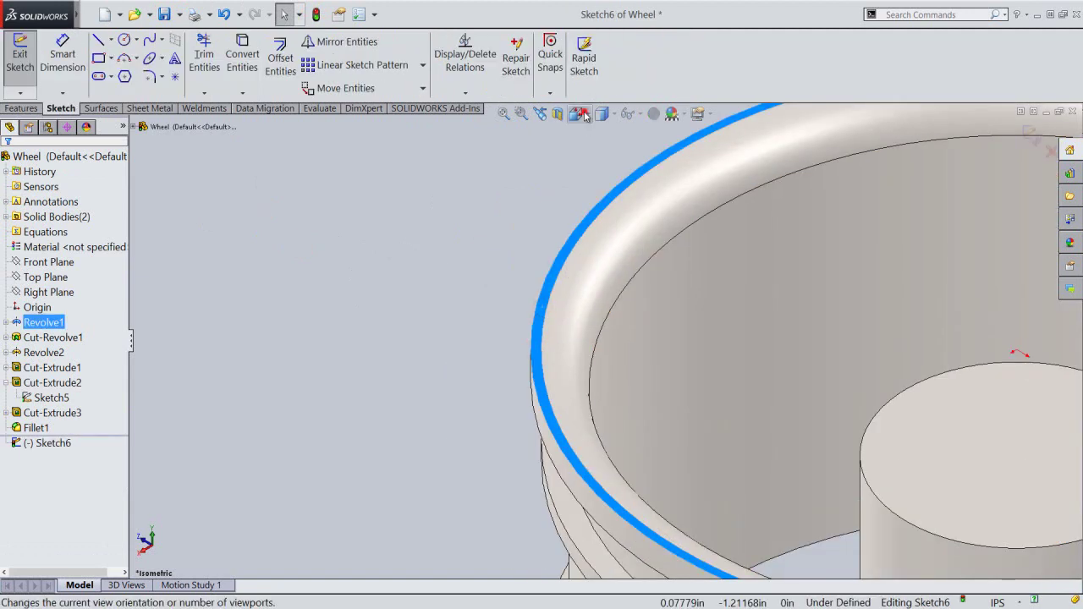
pyautogui.click(579, 113)
pyautogui.click(606, 279)
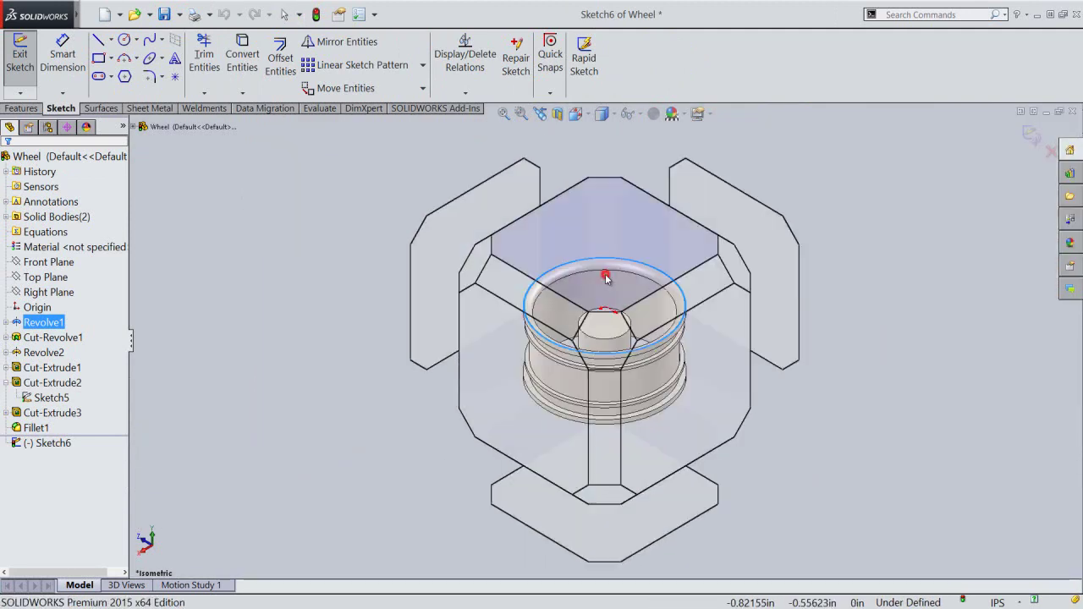
# Add an infinite horizontal centreline through the wheel centre.
pyautogui.click(348, 299)
pyautogui.rightClick(348, 298)
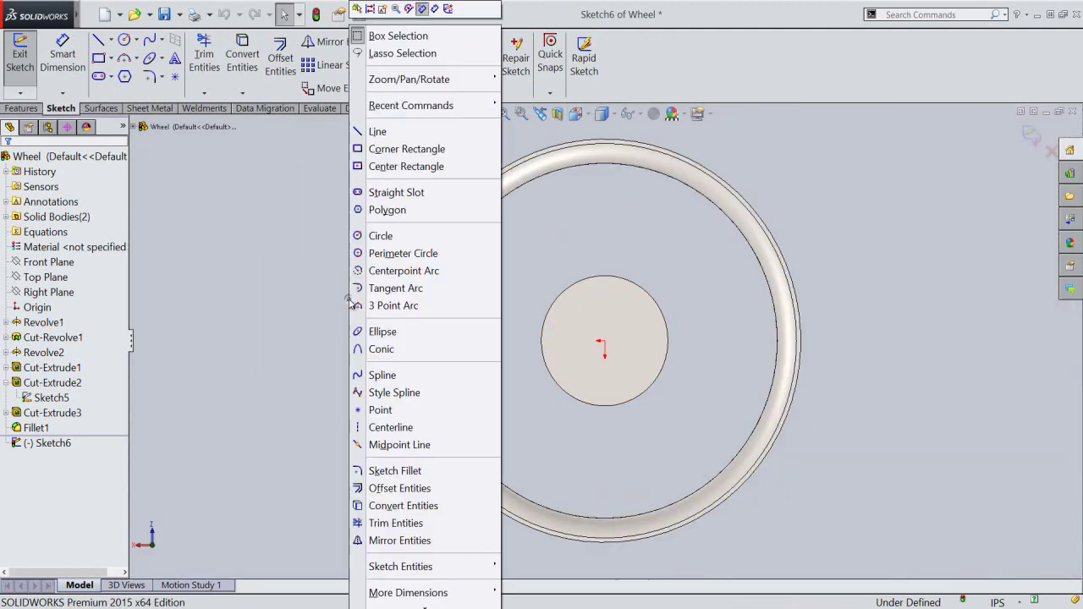
pyautogui.click(370, 429)
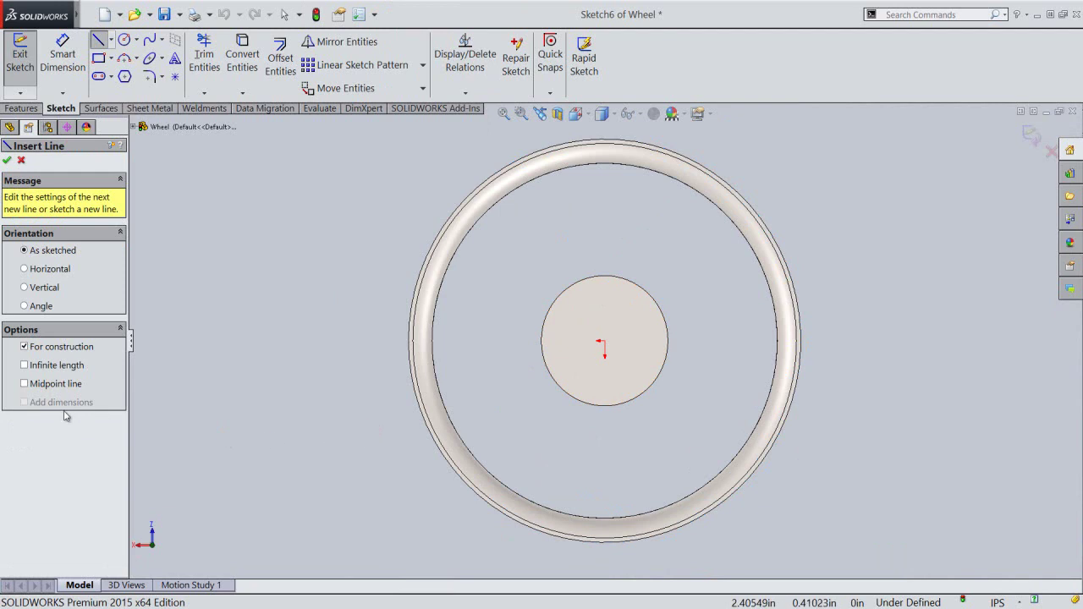
pyautogui.click(27, 364)
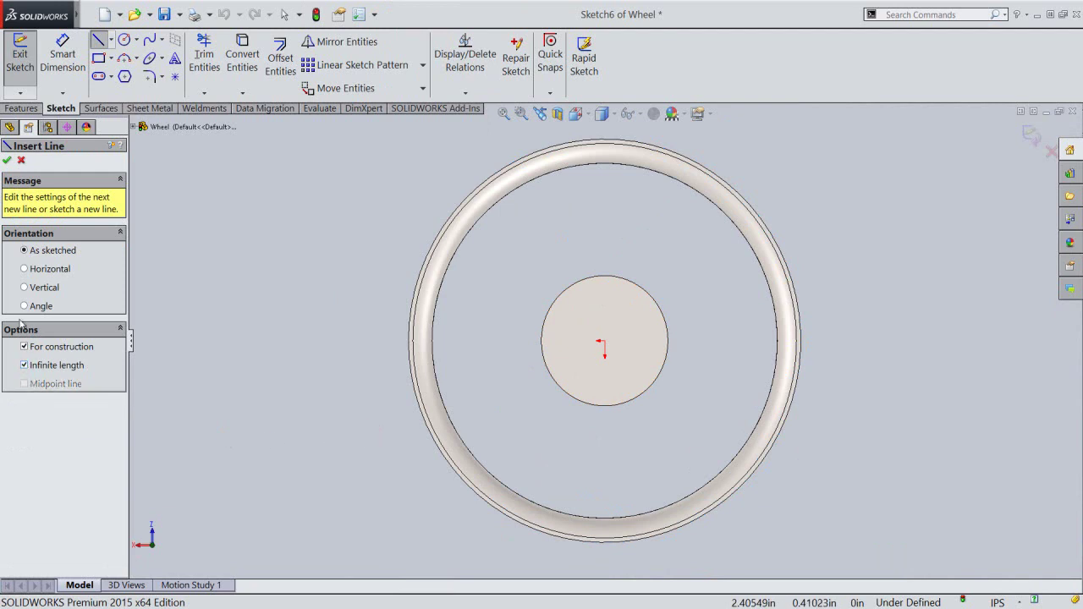
pyautogui.click(25, 287)
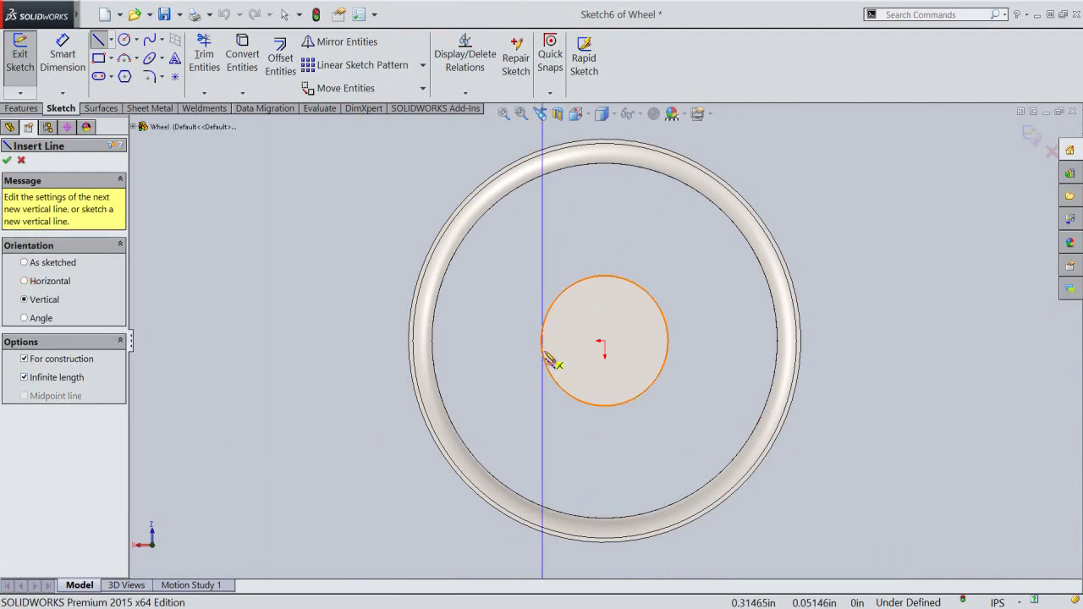
pyautogui.click(25, 282)
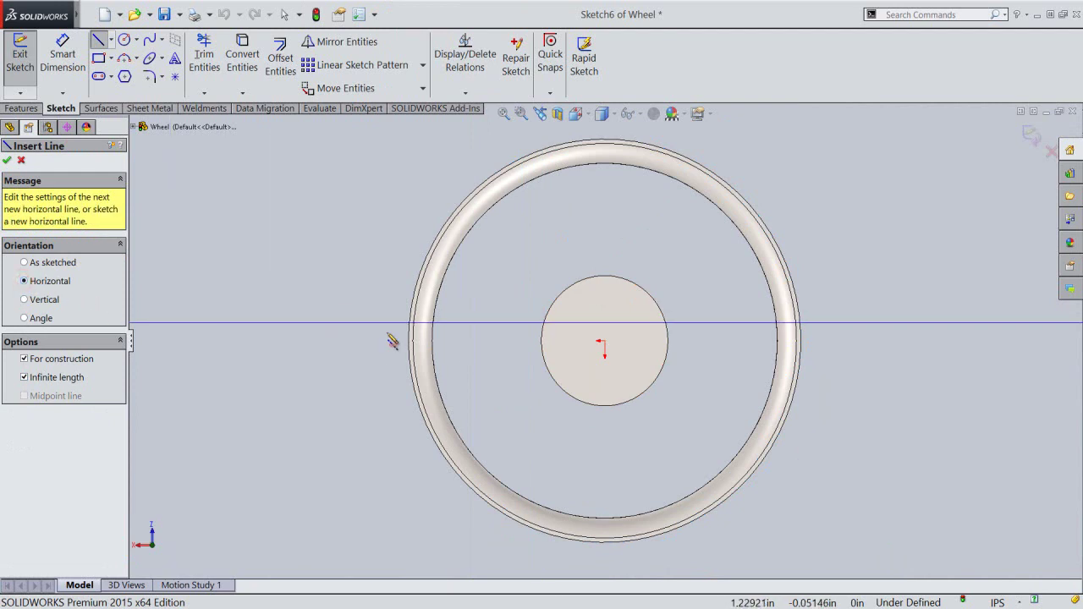
pyautogui.click(604, 342)
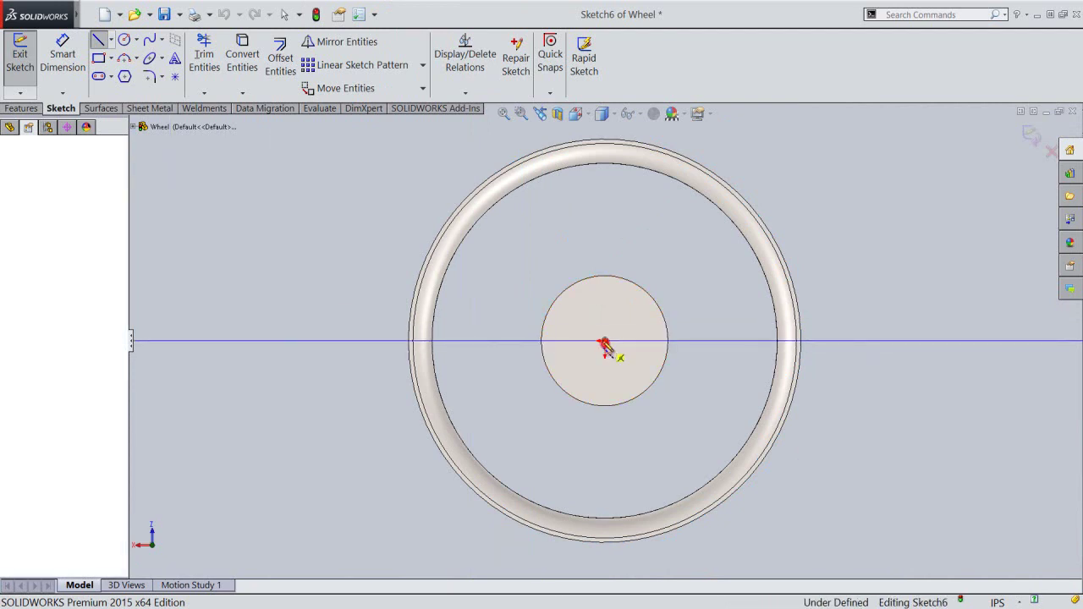
pyautogui.rightClick(539, 265)
pyautogui.click(564, 273)
# Copy the outer and inner rim circles into the sketch with Convert Entities.
pyautogui.click(242, 56)
pyautogui.click(415, 330)
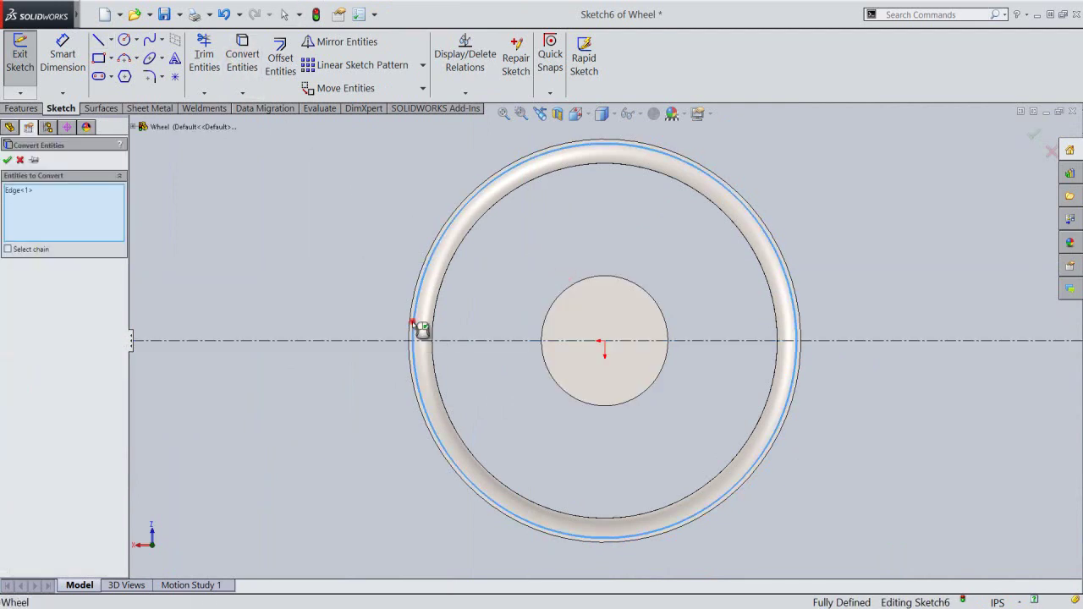
pyautogui.click(412, 323)
pyautogui.rightClick(333, 256)
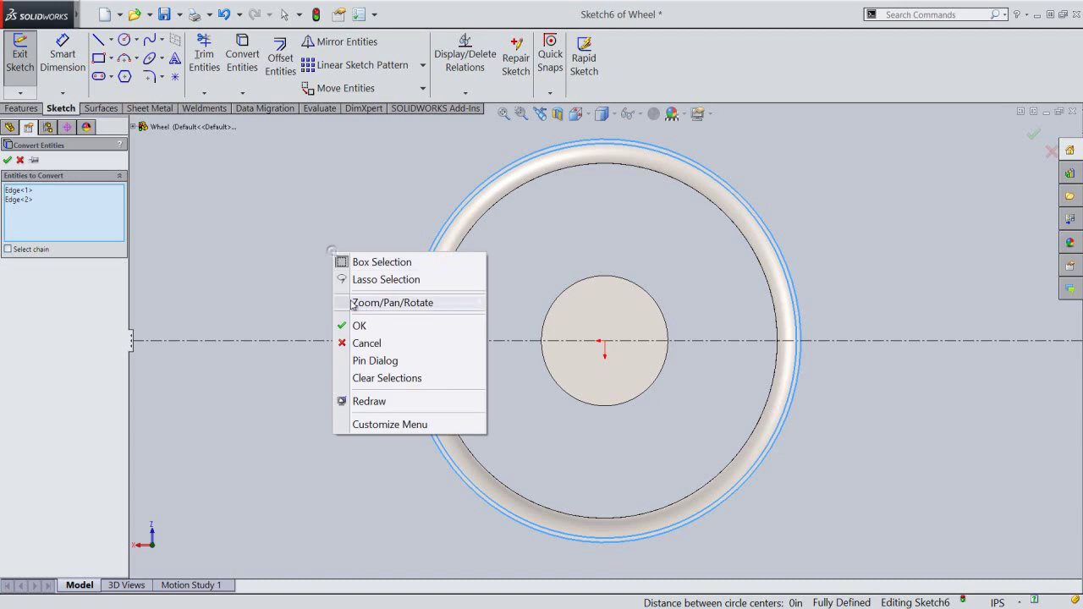
pyautogui.click(356, 325)
pyautogui.click(372, 292)
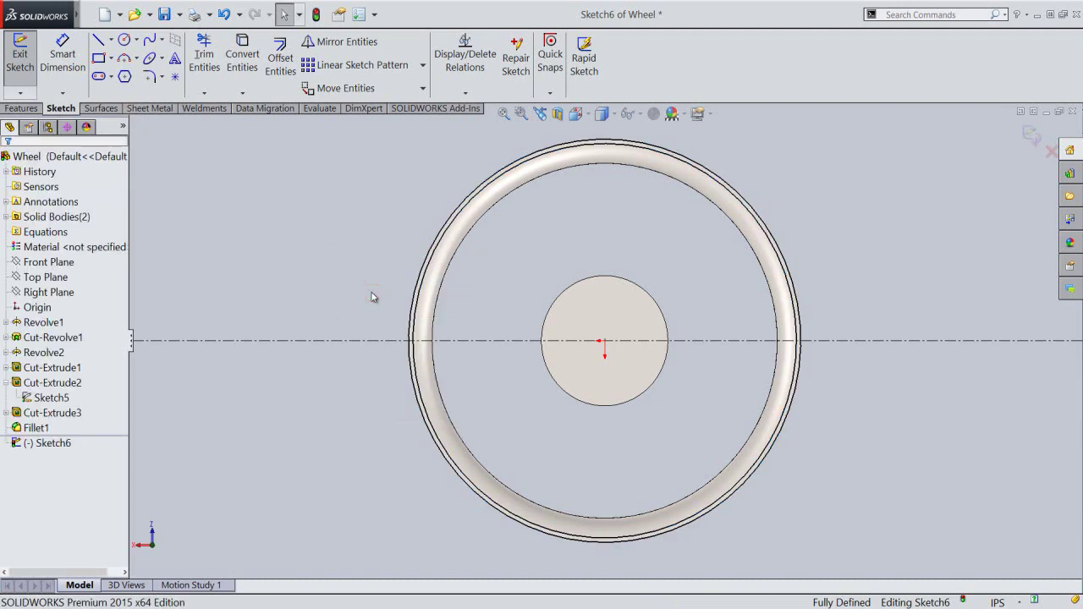
# Copy the hub circle in and draw two spoke lines from the rim to the hub.
pyautogui.click(551, 313)
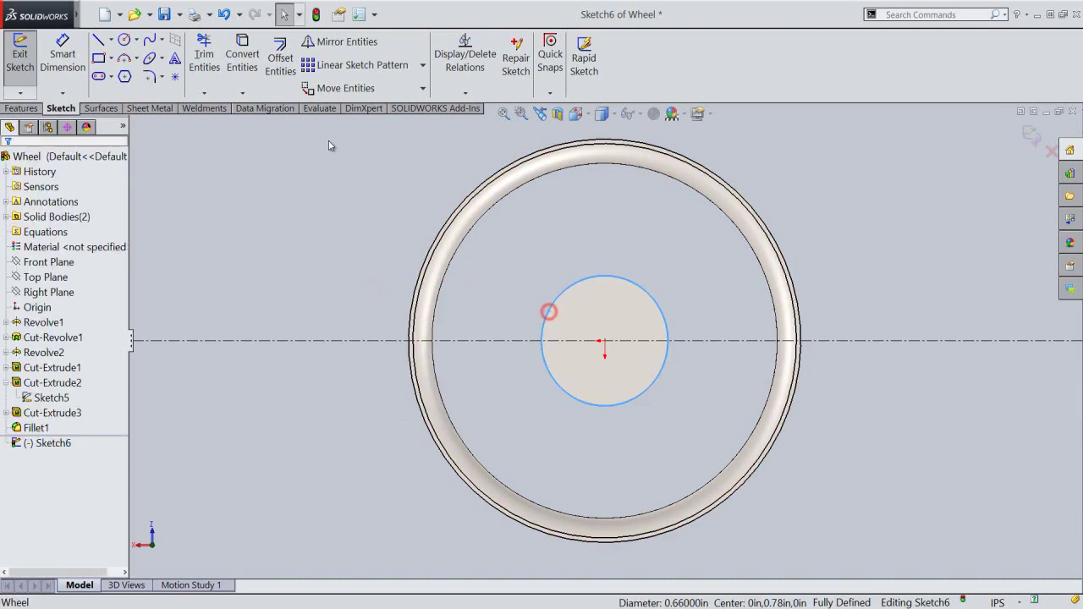
pyautogui.click(240, 66)
pyautogui.rightClick(300, 218)
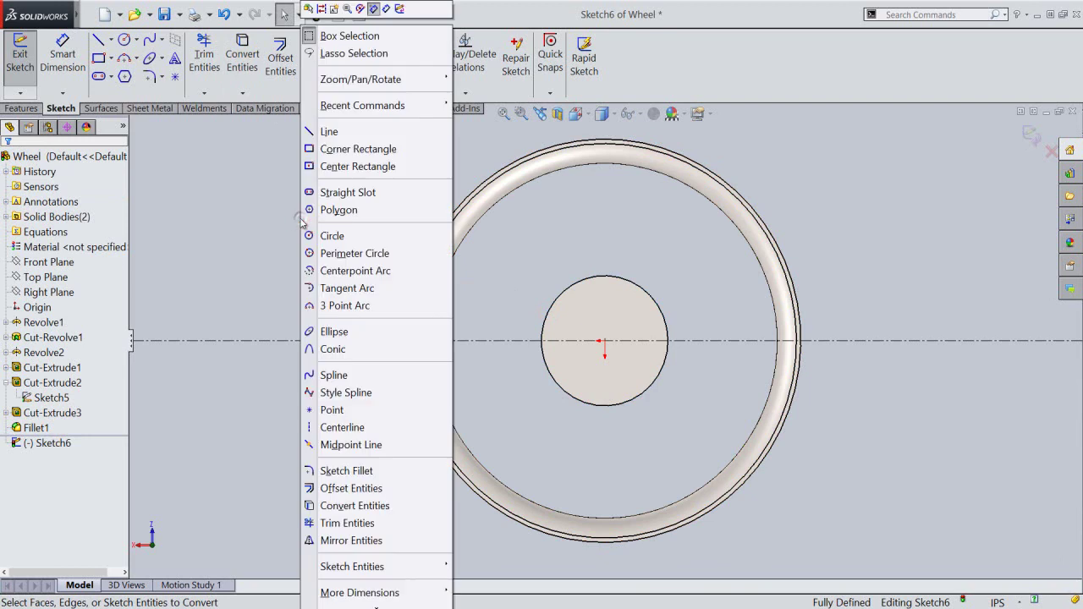
pyautogui.click(325, 131)
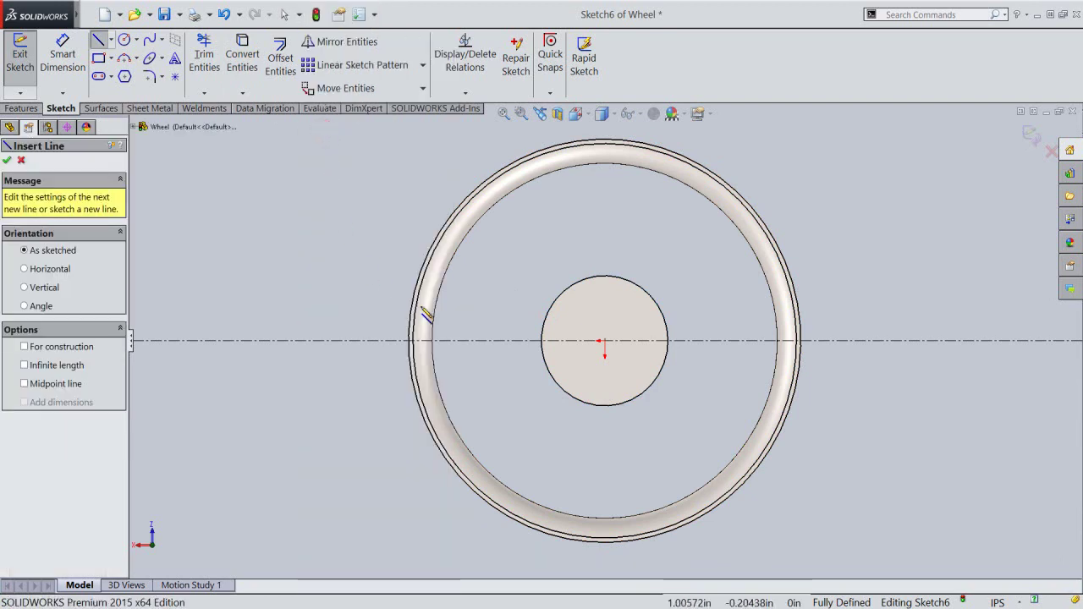
pyautogui.click(425, 283)
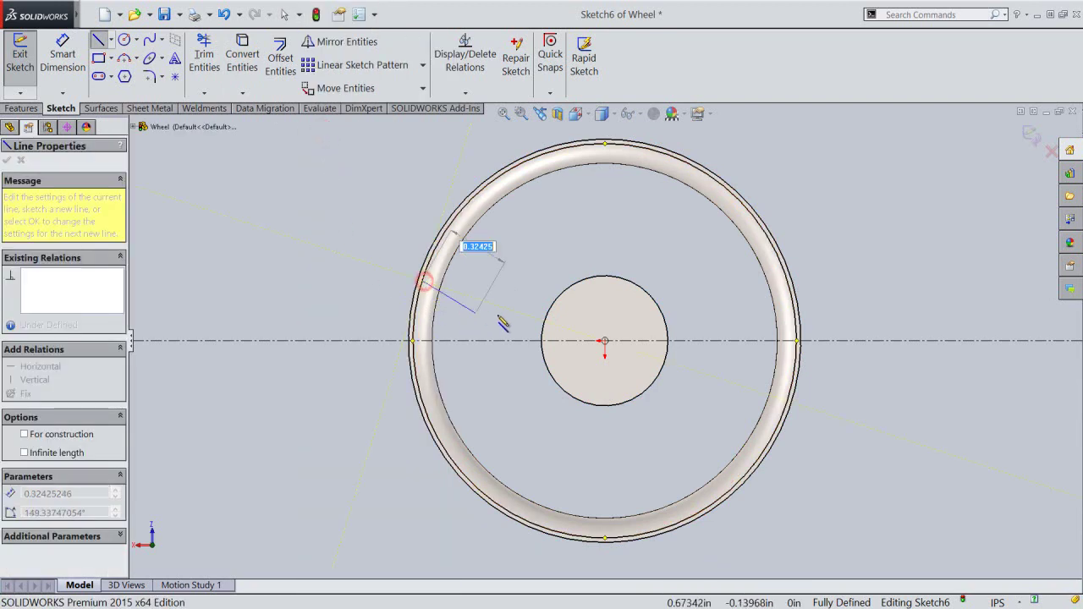
pyautogui.click(555, 303)
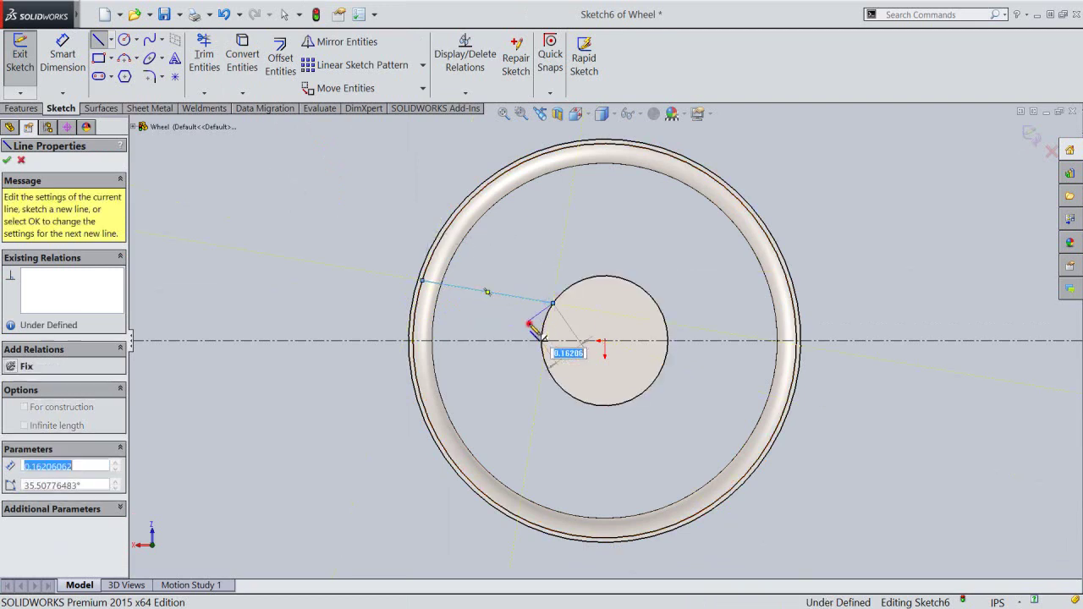
pyautogui.doubleClick(528, 324)
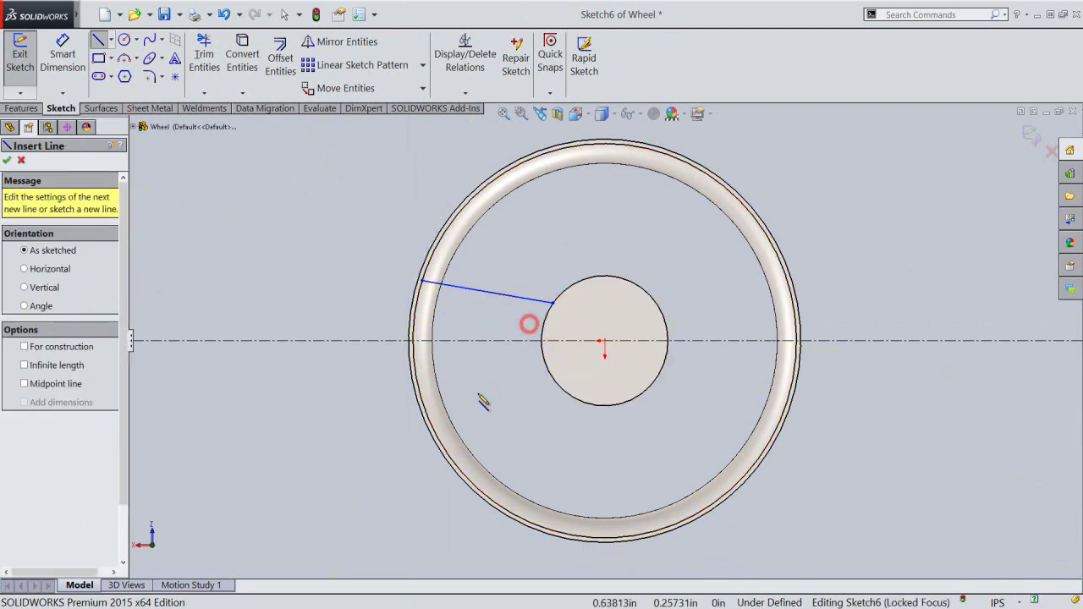
pyautogui.click(429, 418)
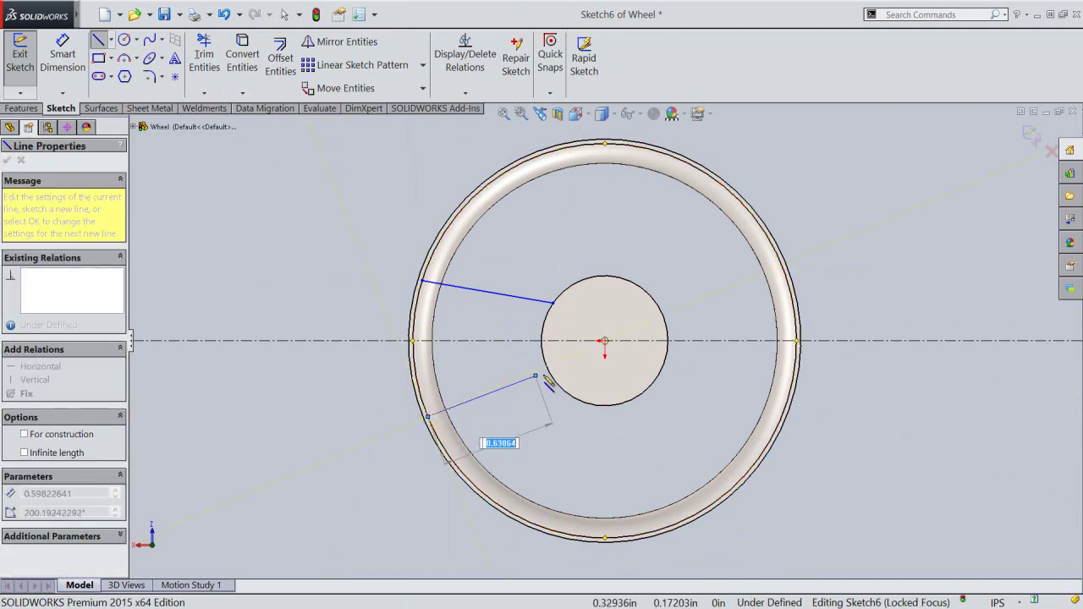
pyautogui.rightClick(518, 351)
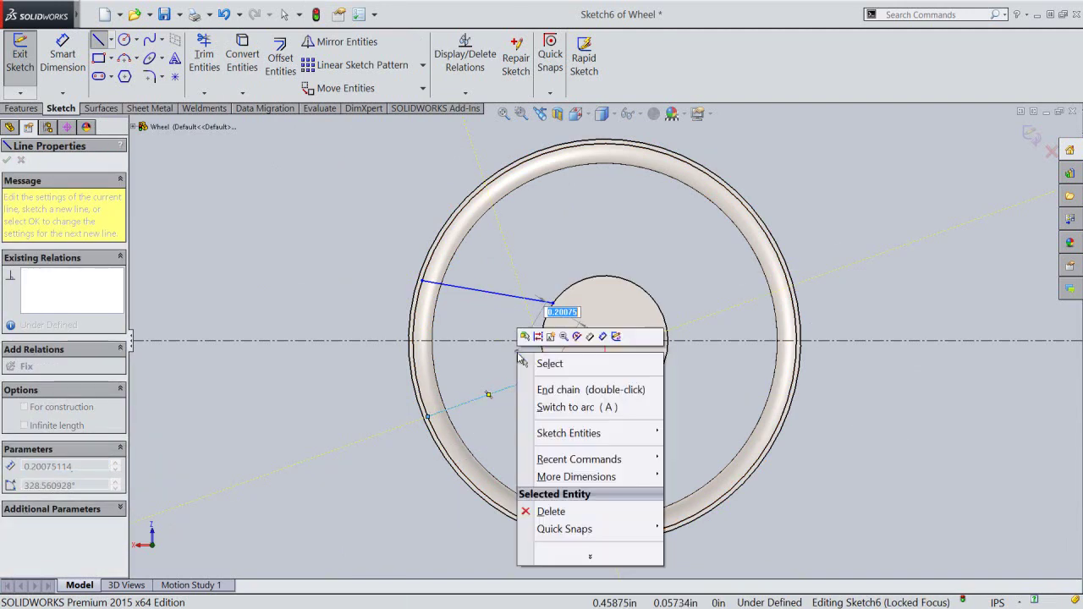
pyautogui.click(551, 365)
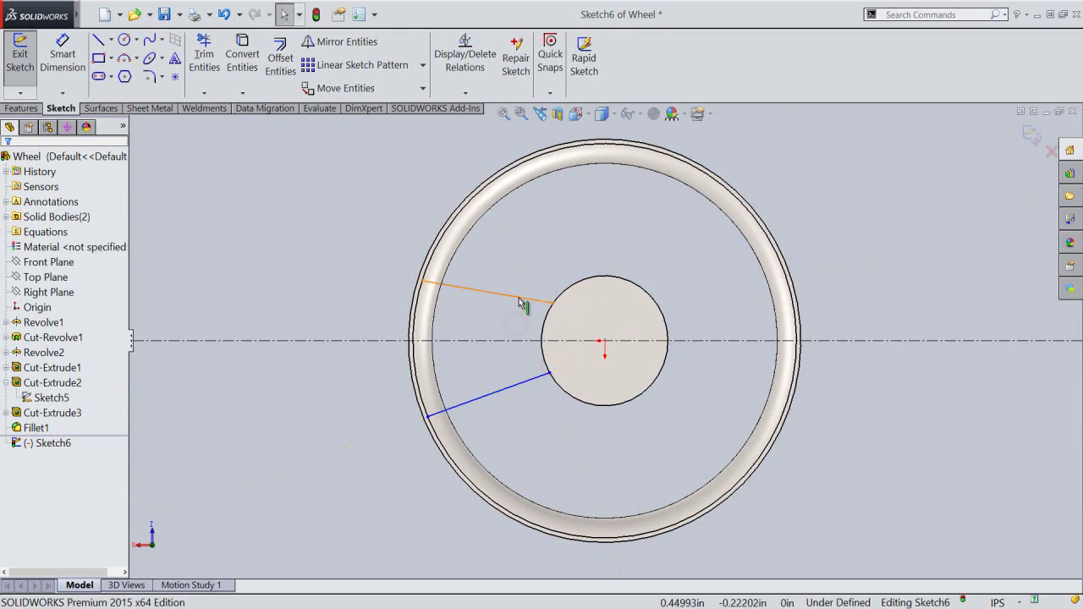
# Make the two spoke lines symmetric about the horizontal centerline.
pyautogui.click(519, 298)
pyautogui.keyDown('ctrl'); pyautogui.click(505, 383); pyautogui.keyUp('ctrl')
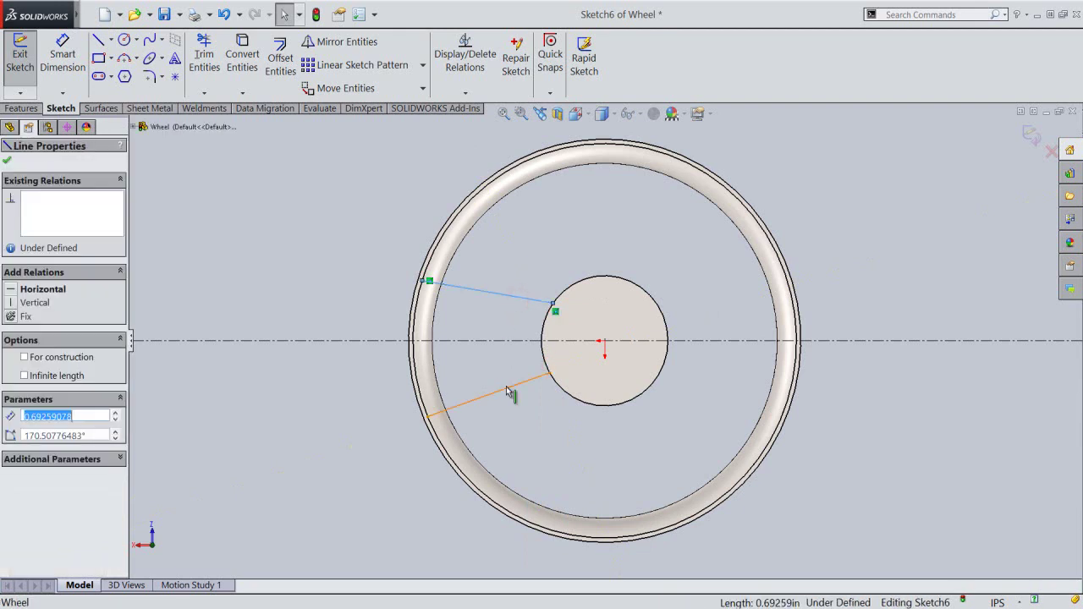
pyautogui.keyDown('ctrl'); pyautogui.click(505, 343); pyautogui.keyUp('ctrl')
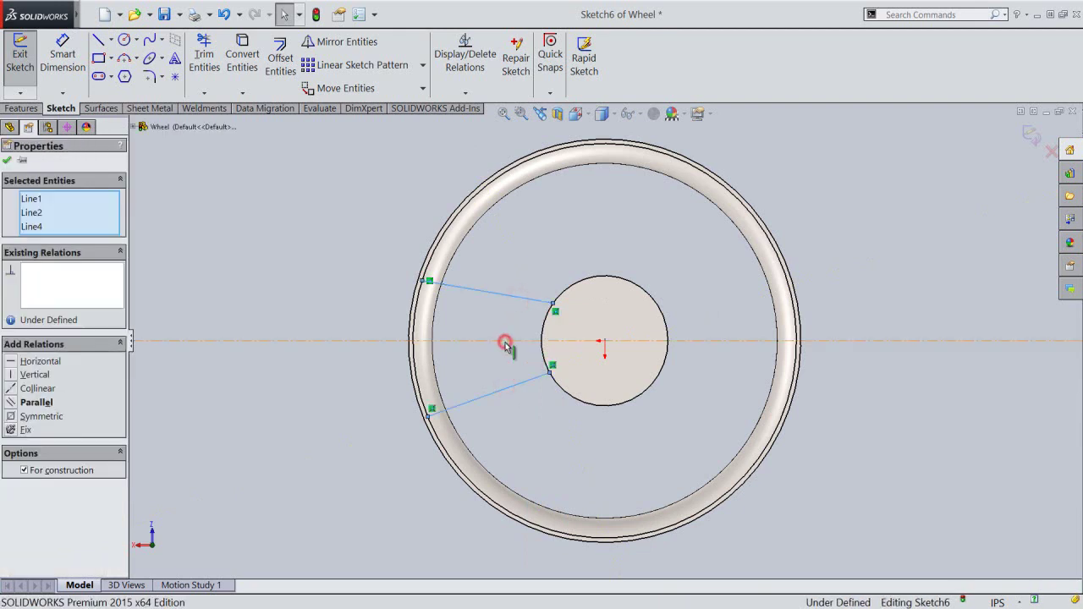
pyautogui.click(12, 416)
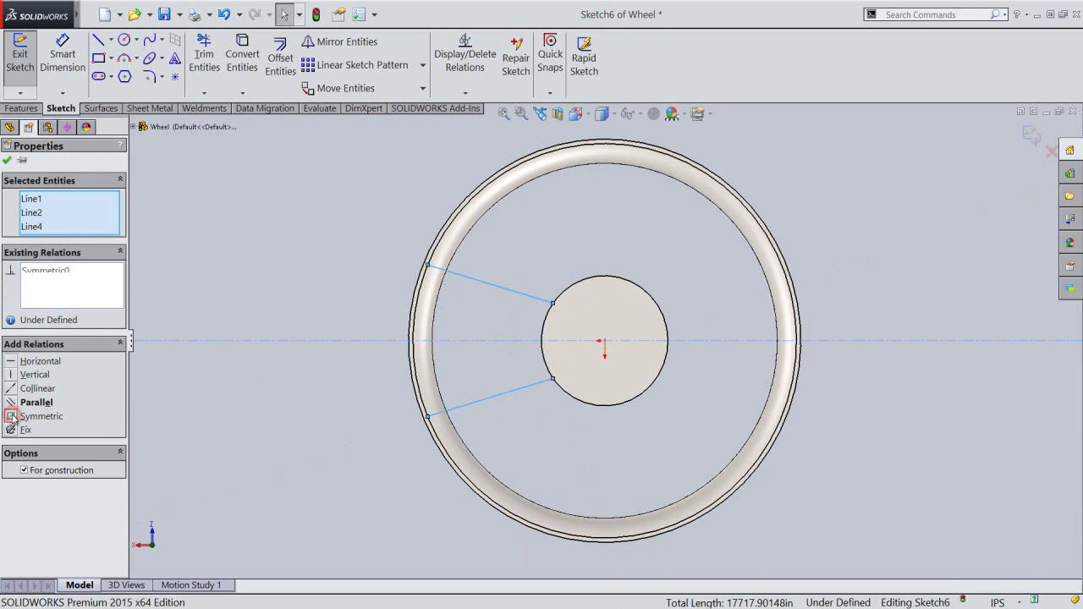
pyautogui.click(7, 160)
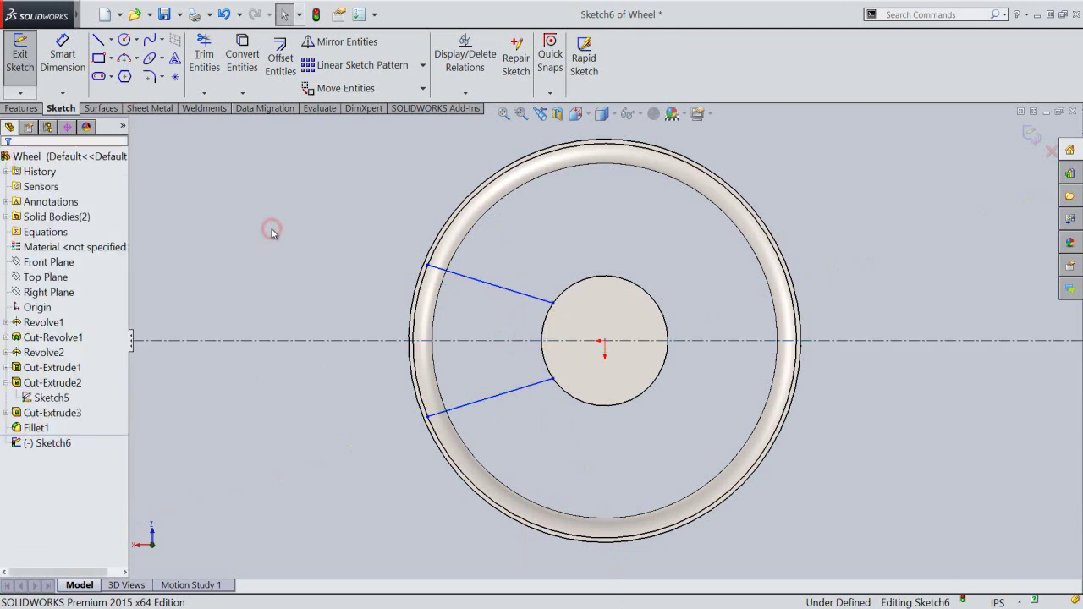
# Add a 27° angular dimension between the upper and lower spoke lines.
pyautogui.rightClick(272, 232)
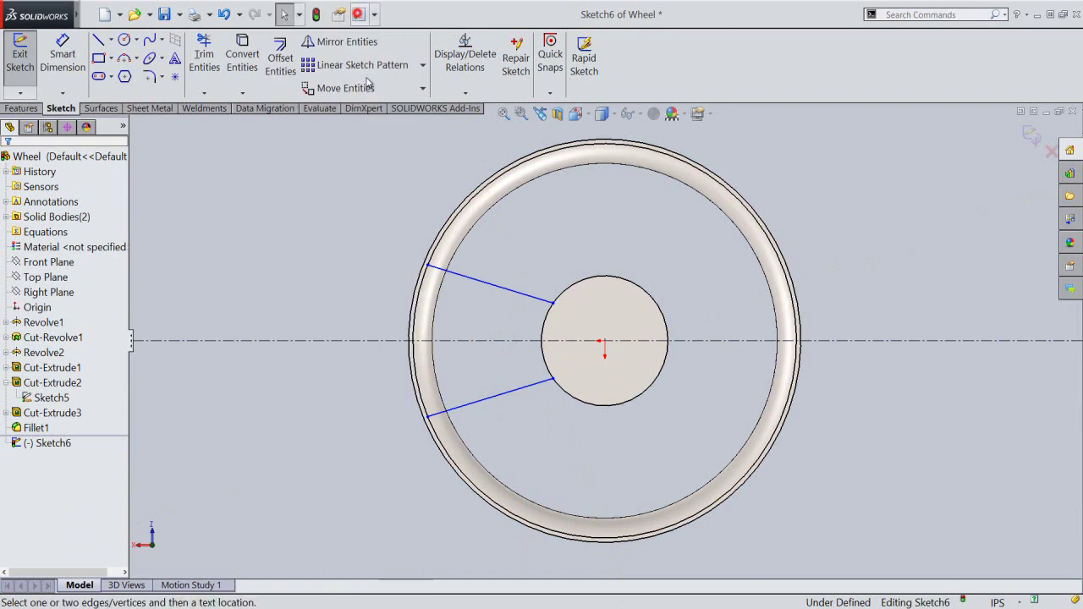
pyautogui.click(345, 9)
pyautogui.click(455, 275)
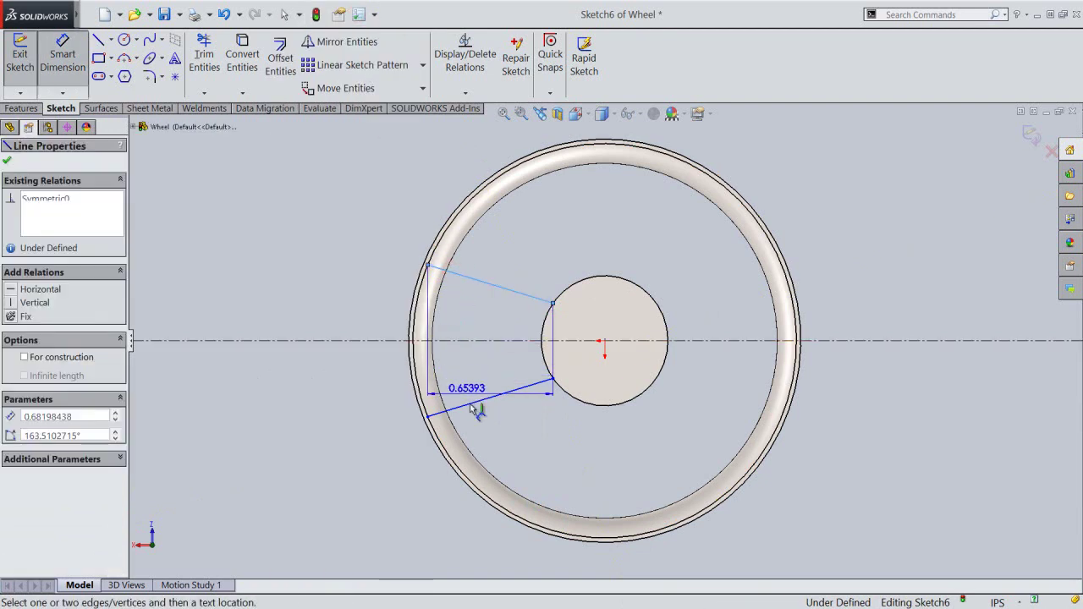
pyautogui.click(470, 405)
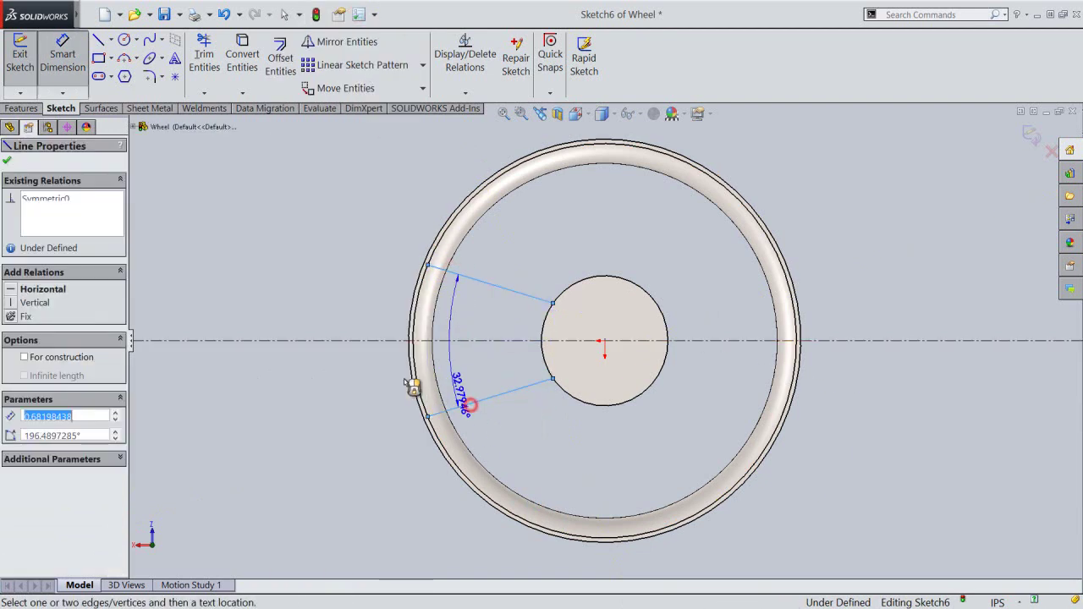
pyautogui.click(356, 367)
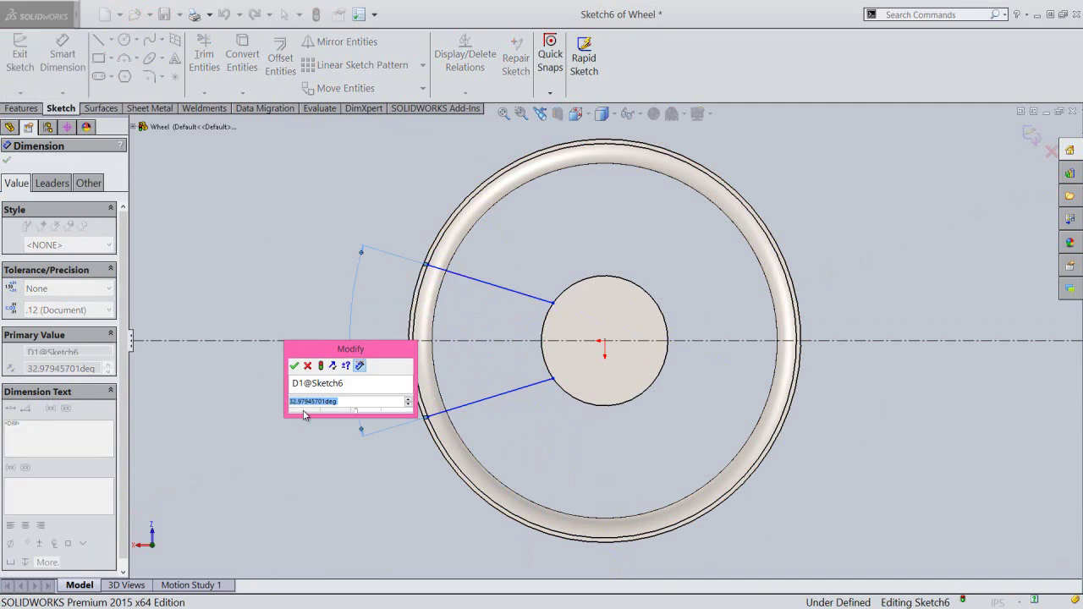
pyautogui.write('27')
pyautogui.press('Return')
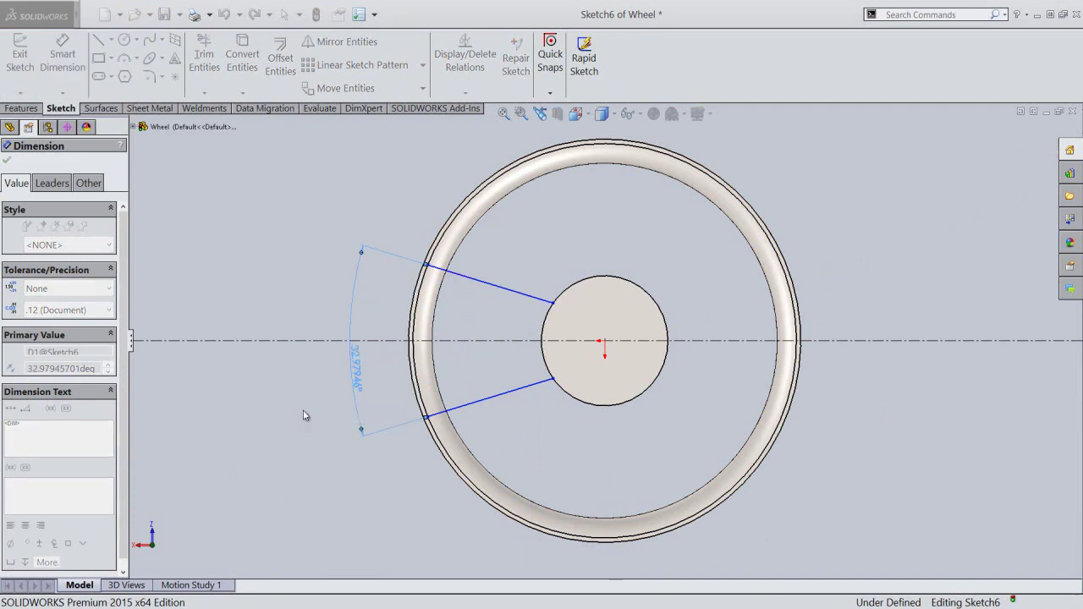
pyautogui.click(305, 242)
# Draw three-point arcs joining each spoke line to the hub circle.
pyautogui.rightClick(305, 243)
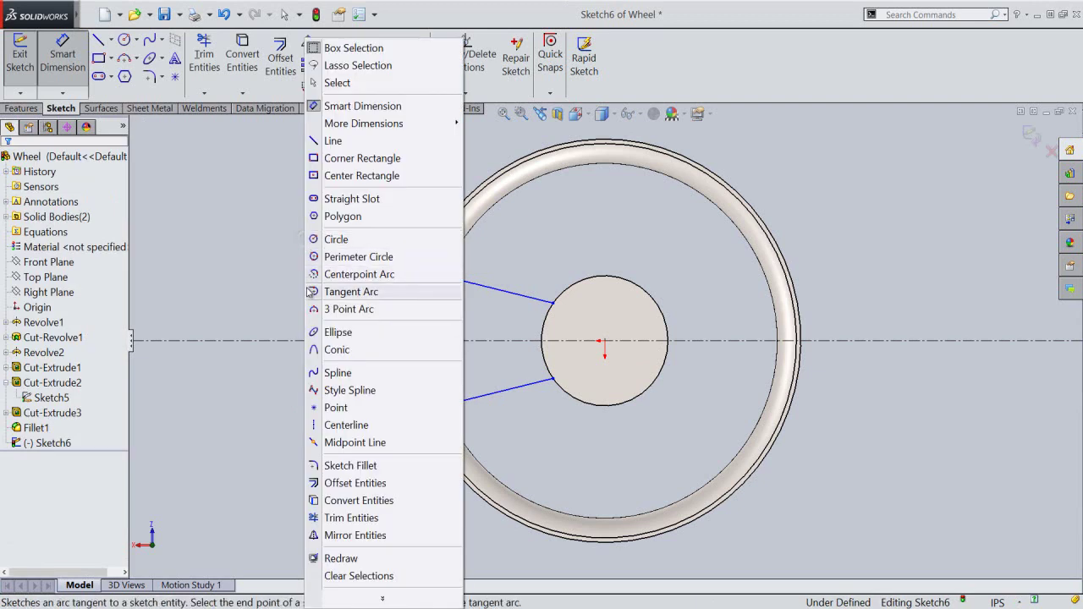
pyautogui.click(332, 310)
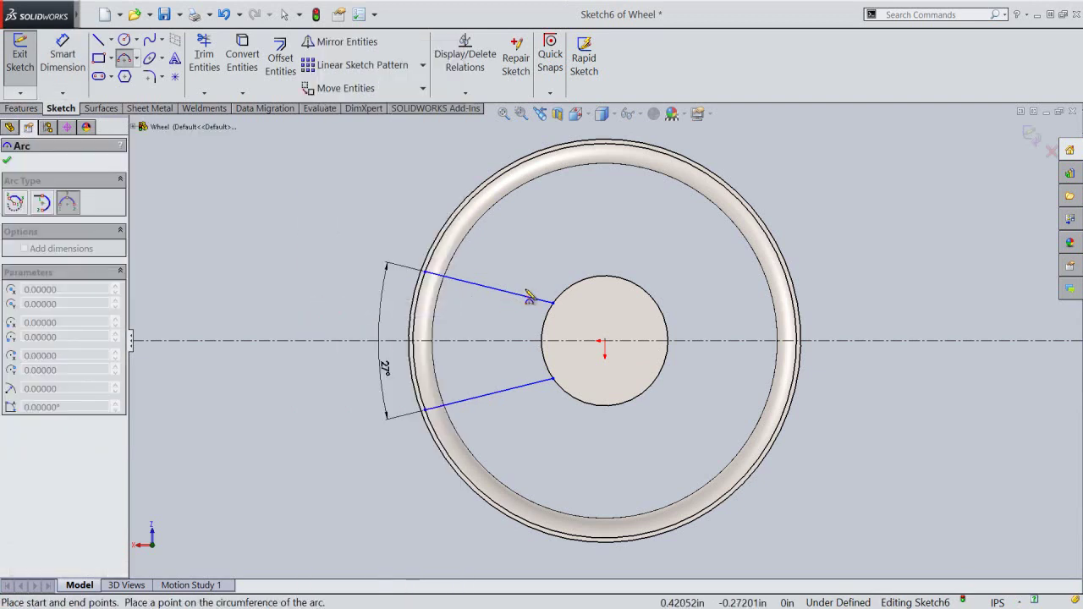
pyautogui.click(569, 292)
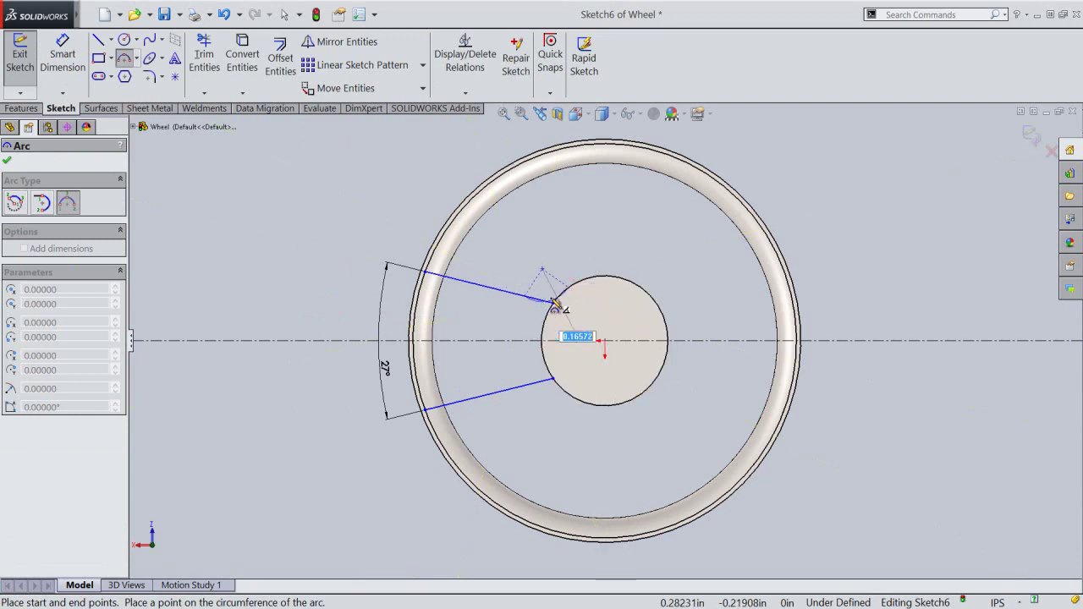
pyautogui.click(548, 294)
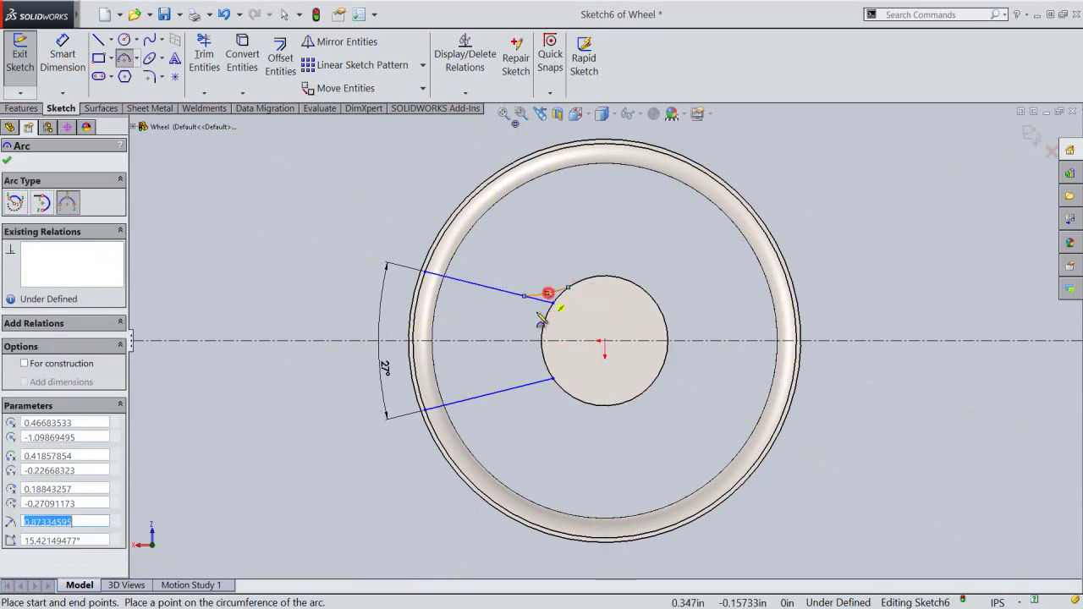
pyautogui.click(532, 394)
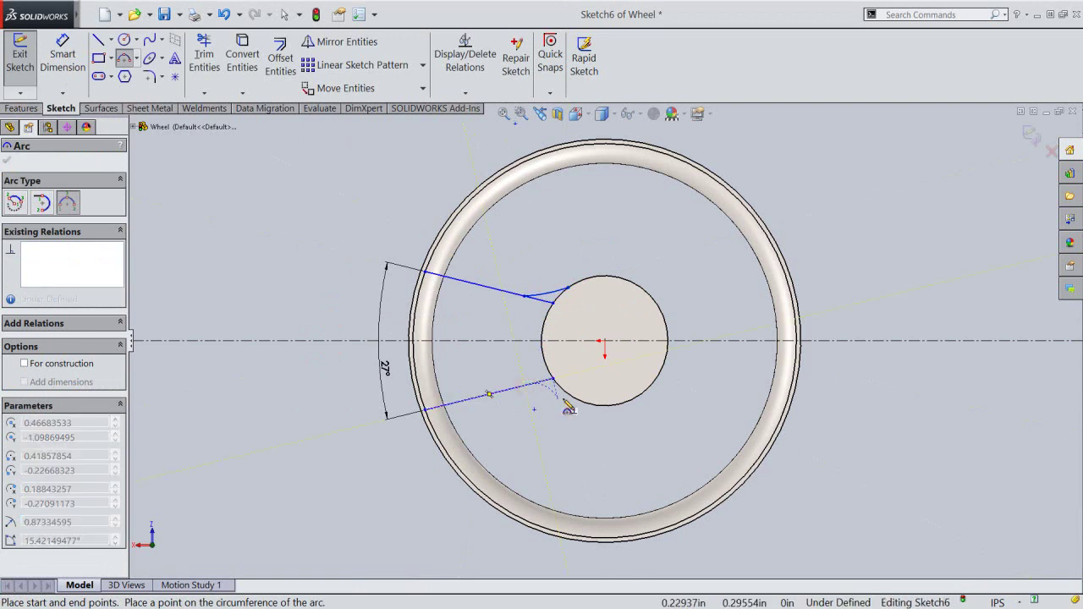
pyautogui.click(574, 406)
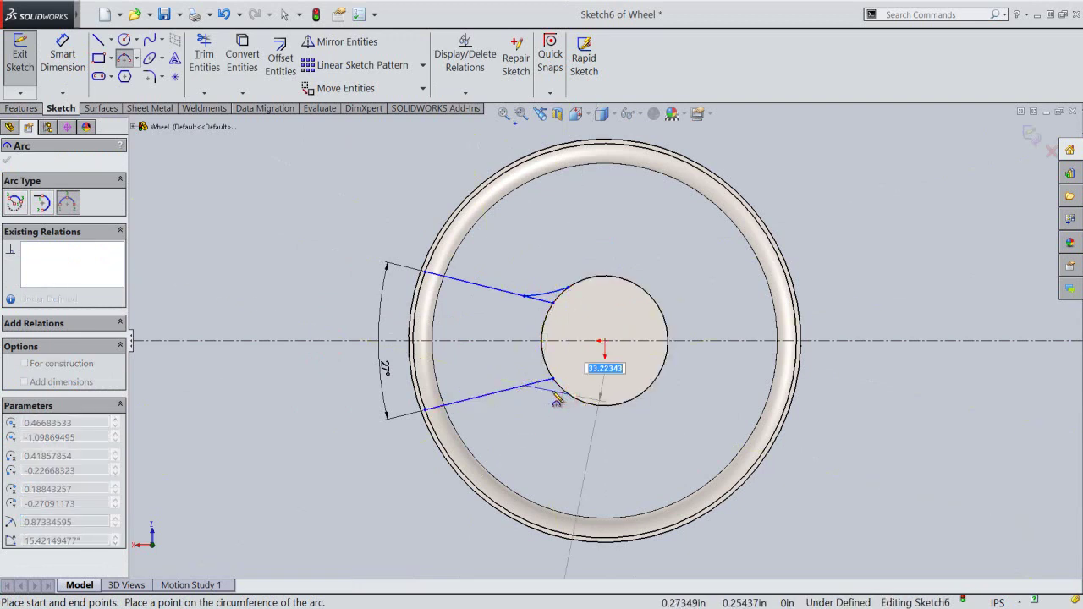
pyautogui.click(551, 391)
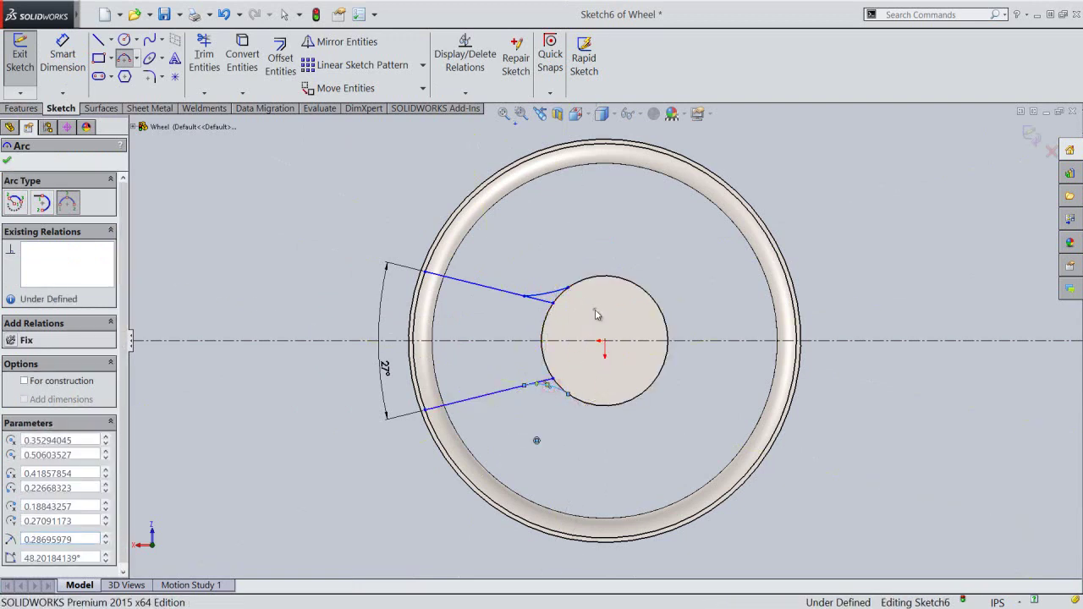
pyautogui.rightClick(599, 315)
pyautogui.click(682, 292)
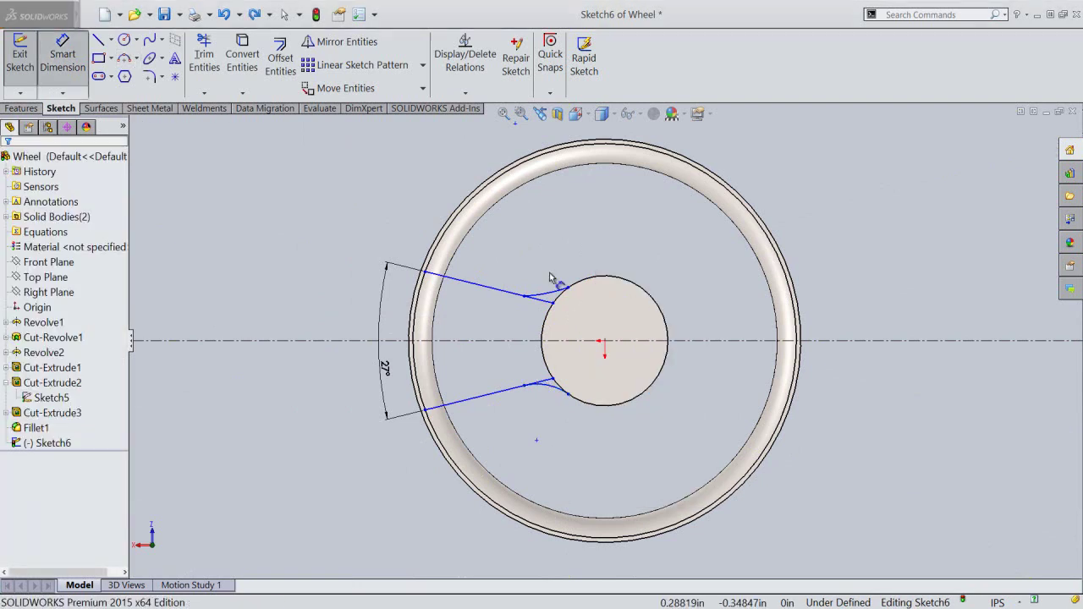
pyautogui.scroll(-3, 538, 309)
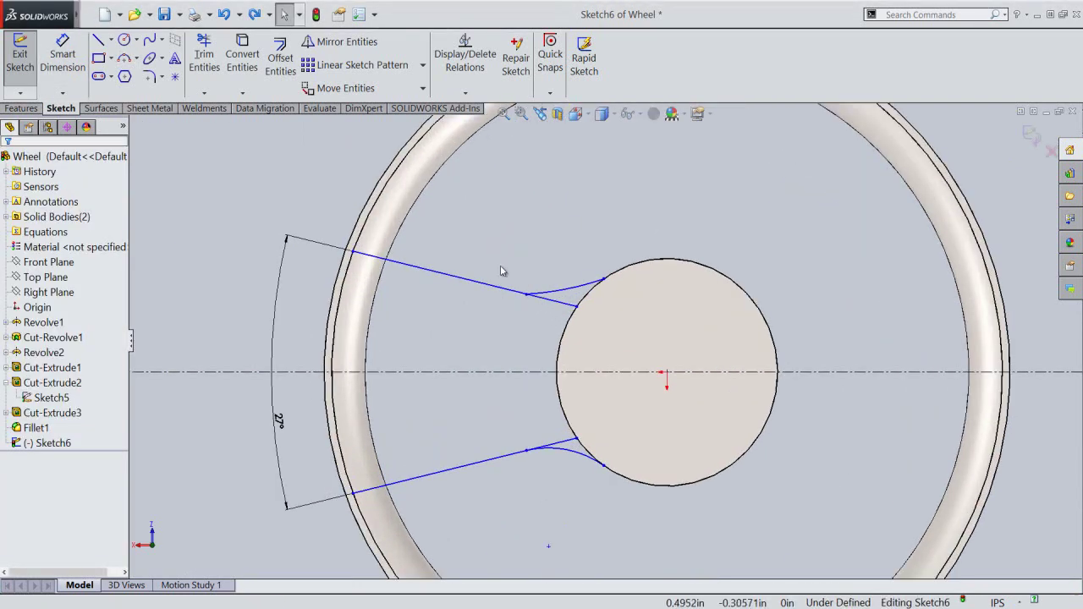
# Make the upper arc tangent to the upper spoke line and the hub circle.
pyautogui.click(550, 294)
pyautogui.keyDown('ctrl'); pyautogui.click(545, 298); pyautogui.keyUp('ctrl')
pyautogui.click(576, 251)
pyautogui.click(576, 252)
pyautogui.click(582, 286)
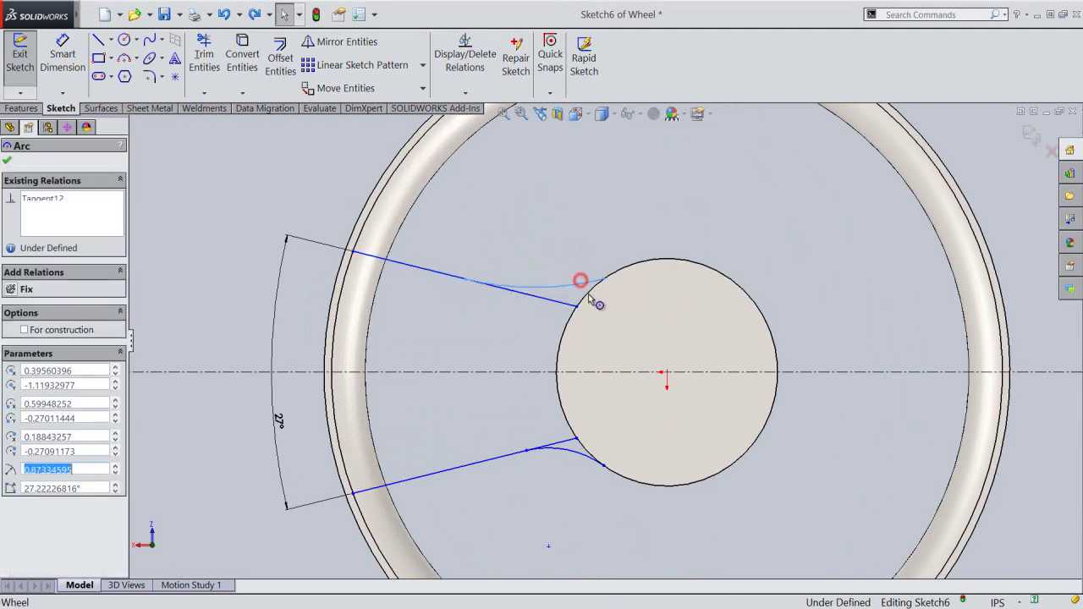
pyautogui.keyDown('ctrl'); pyautogui.click(595, 294); pyautogui.keyUp('ctrl')
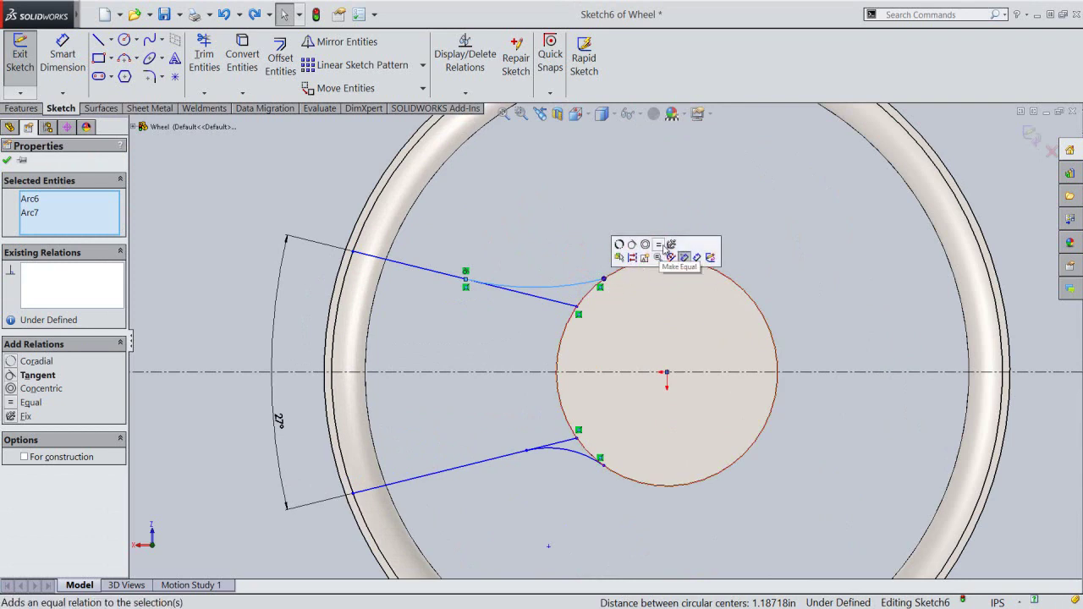
pyautogui.click(632, 244)
pyautogui.click(570, 227)
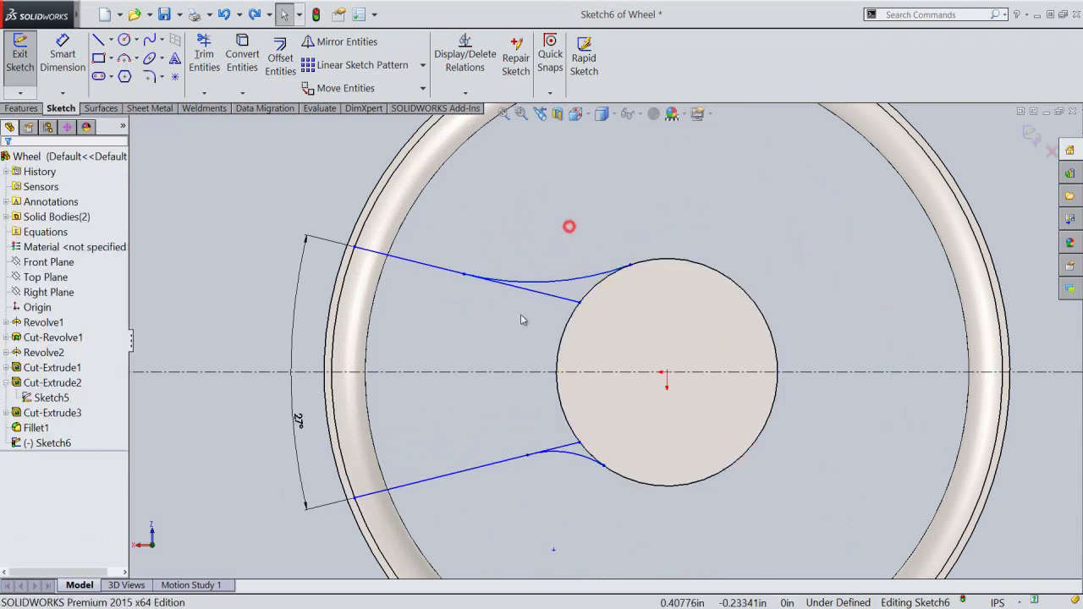
# Make the lower arc tangent to the lower spoke line and the hub circle.
pyautogui.click(569, 454)
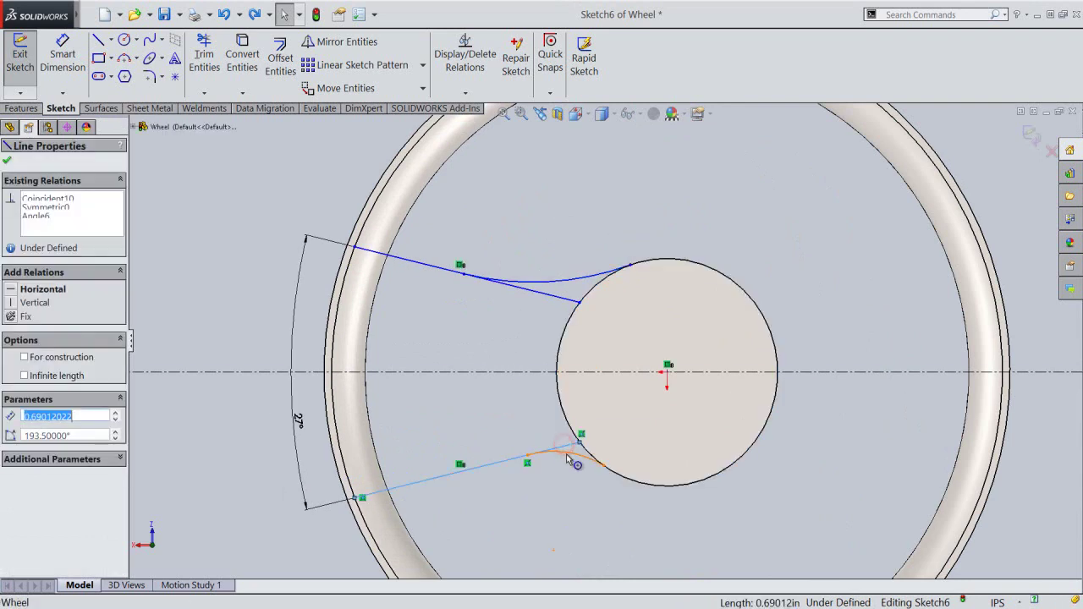
pyautogui.keyDown('ctrl'); pyautogui.click(567, 449); pyautogui.keyUp('ctrl')
pyautogui.click(596, 418)
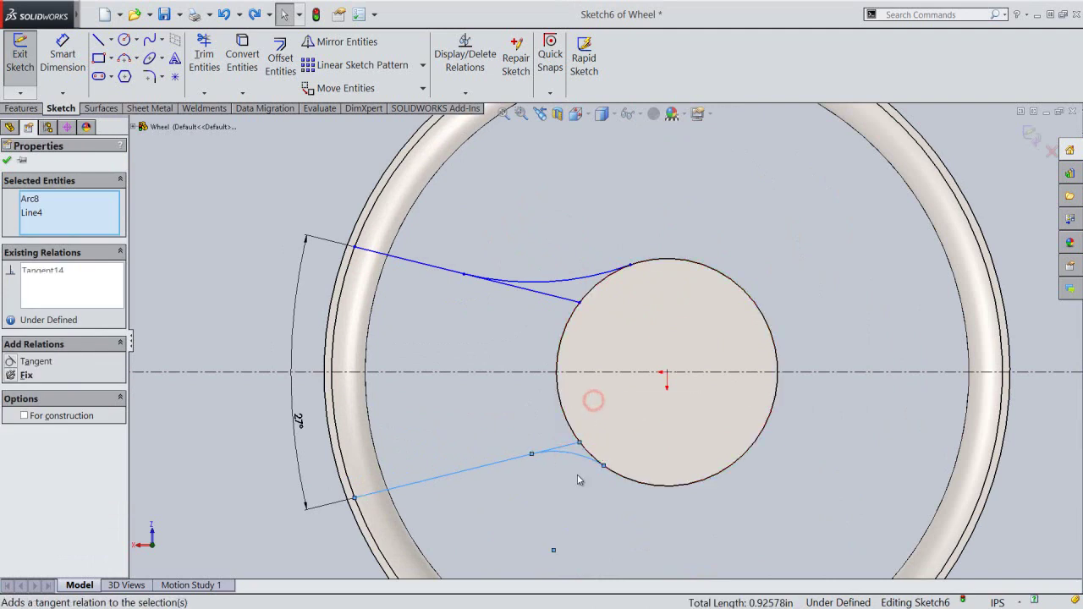
pyautogui.click(578, 475)
pyautogui.click(584, 464)
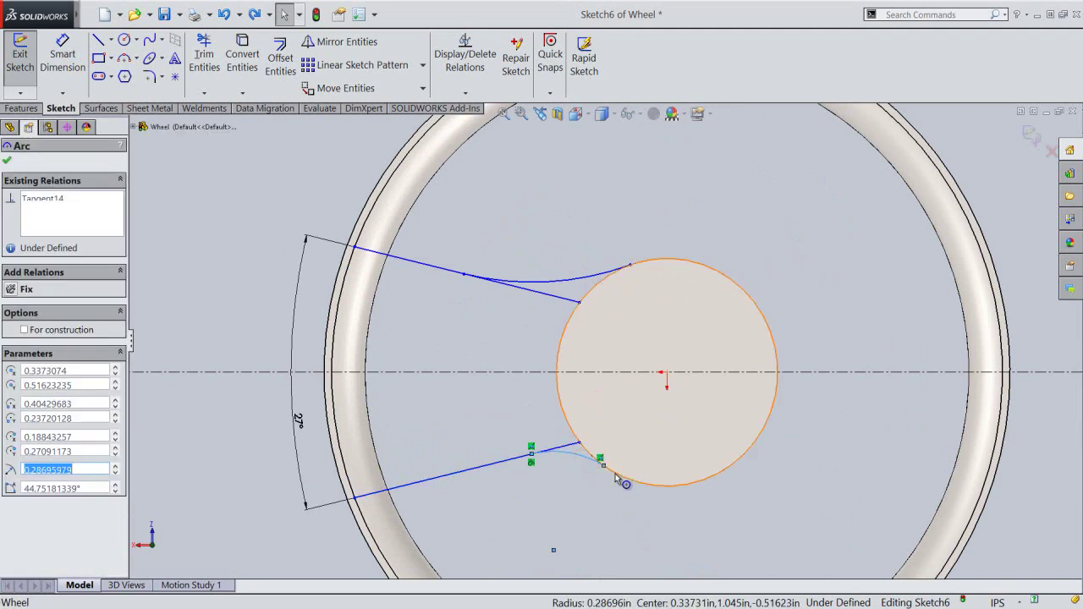
pyautogui.keyDown('ctrl'); pyautogui.click(615, 474); pyautogui.keyUp('ctrl')
pyautogui.click(659, 423)
pyautogui.click(591, 501)
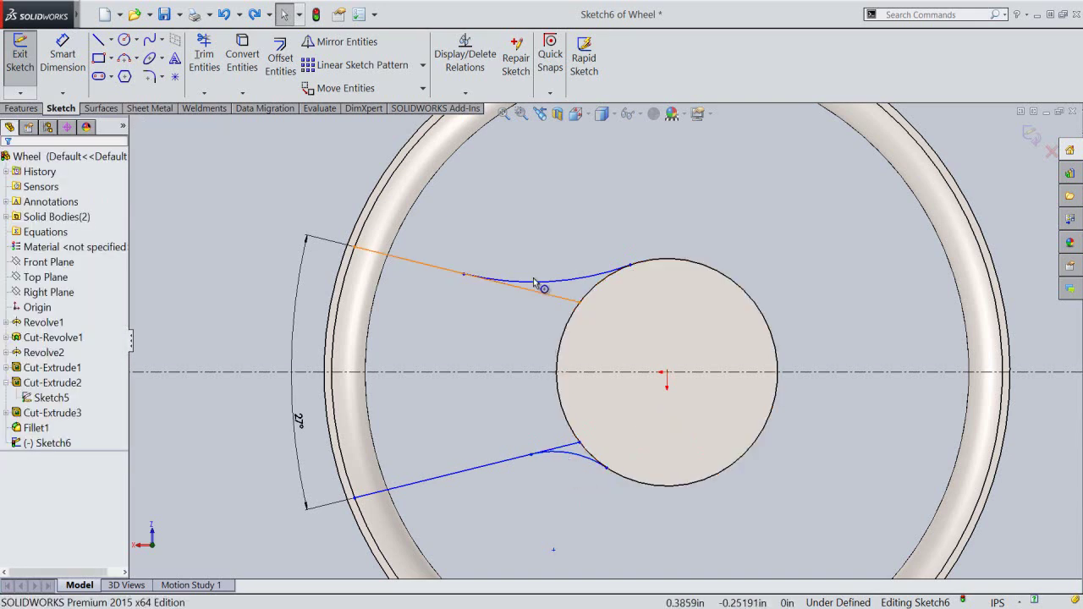
pyautogui.click(204, 57)
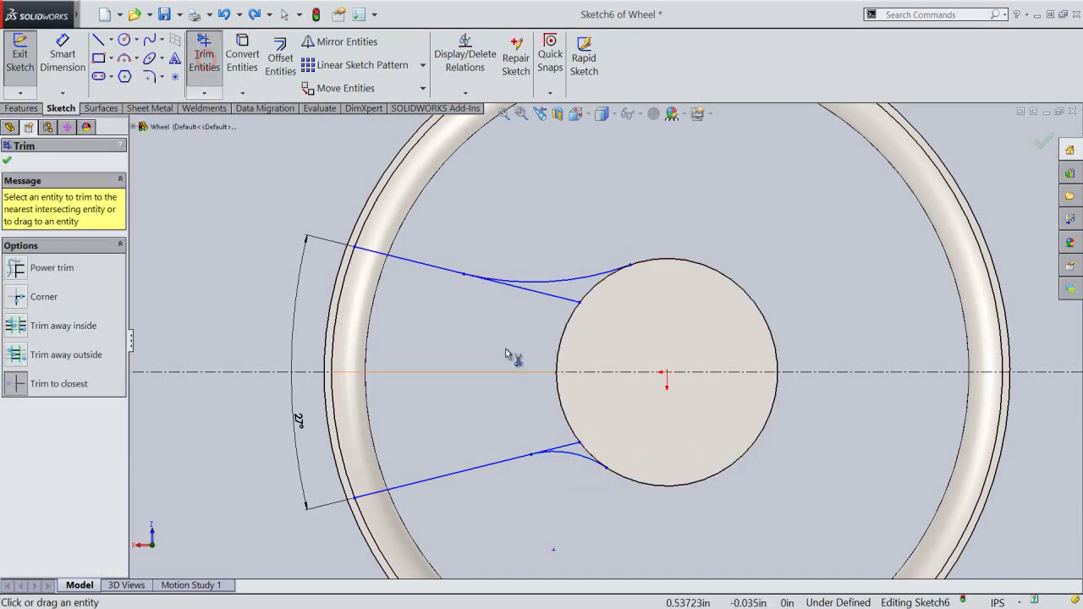
# Trim the leftover line stubs near the hub.
pyautogui.click(547, 304)
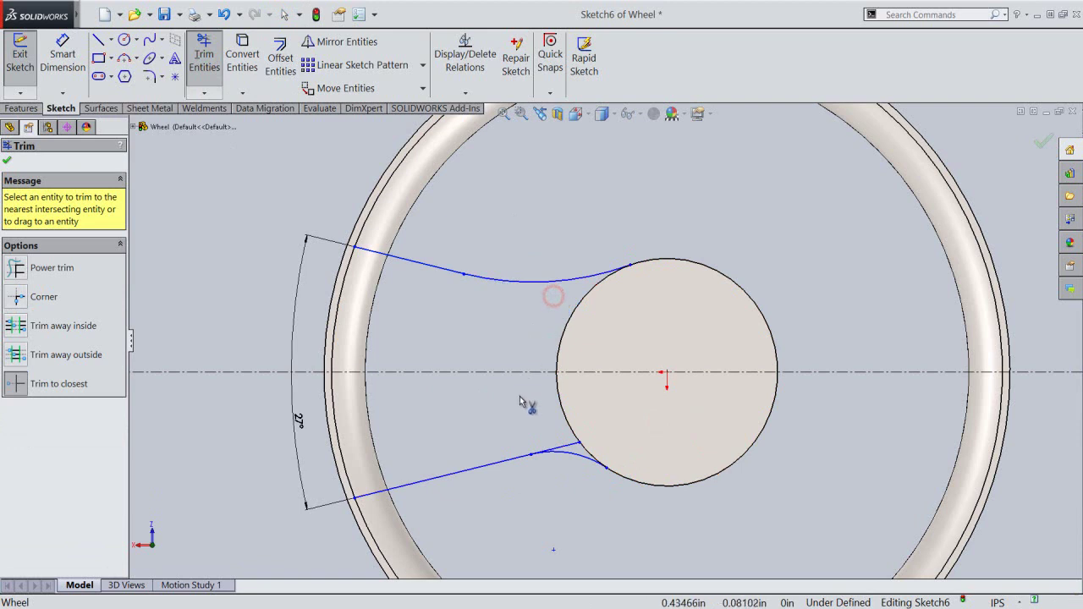
pyautogui.click(563, 448)
pyautogui.rightClick(516, 232)
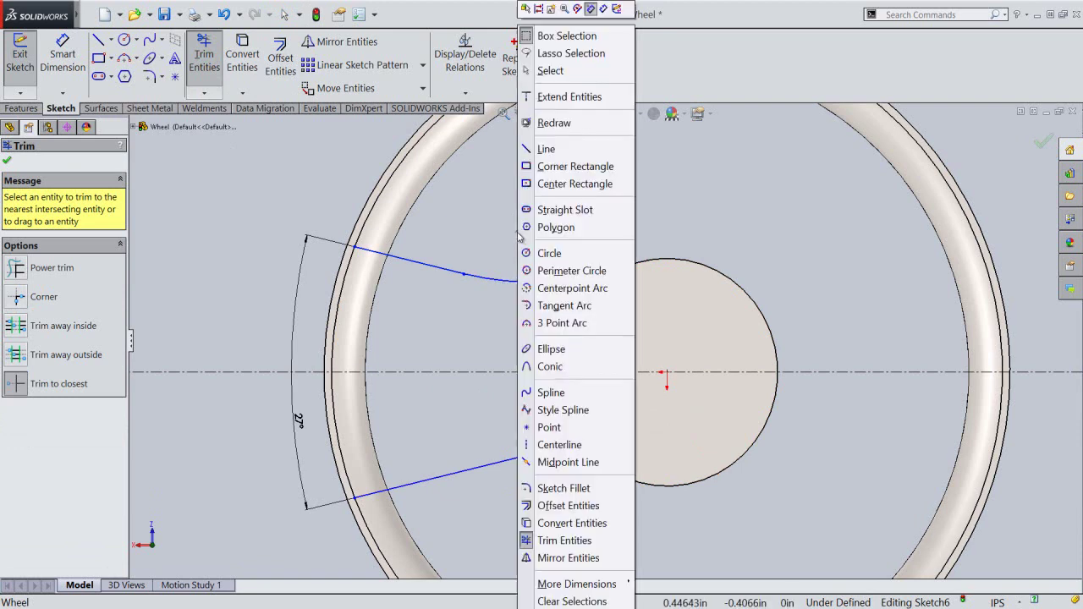
pyautogui.click(549, 72)
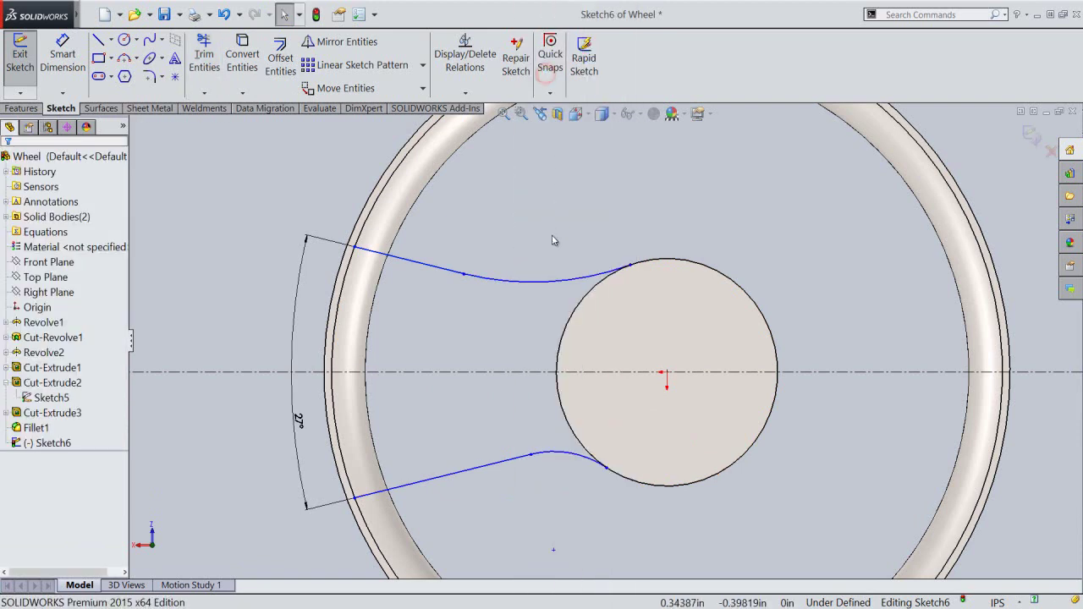
# Add an Equal relation between the two fillet arcs.
pyautogui.click(546, 281)
pyautogui.keyDown('ctrl'); pyautogui.click(569, 457); pyautogui.keyUp('ctrl')
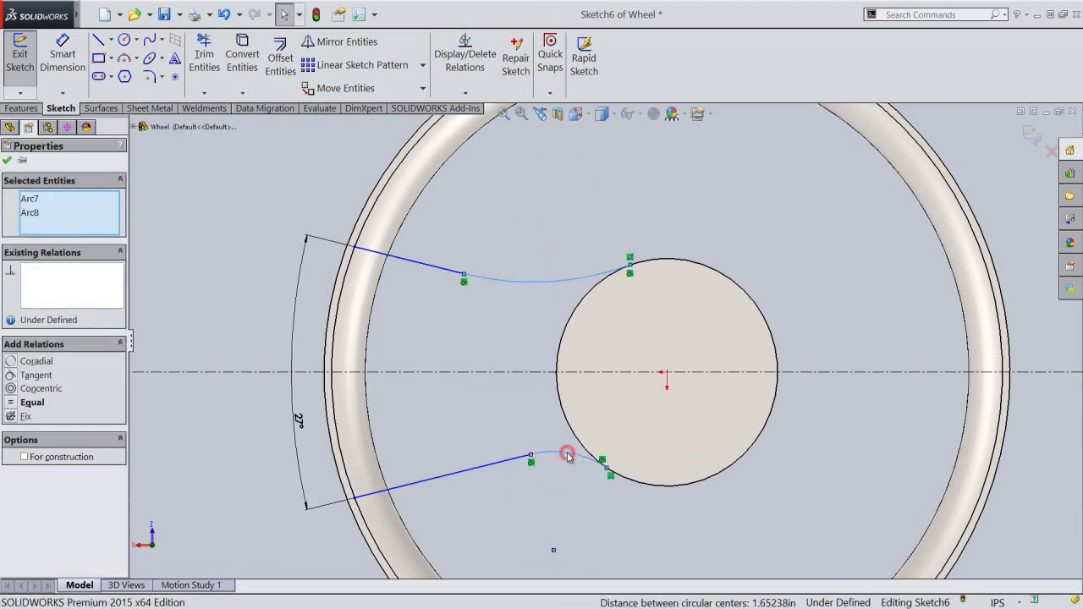
pyautogui.click(640, 409)
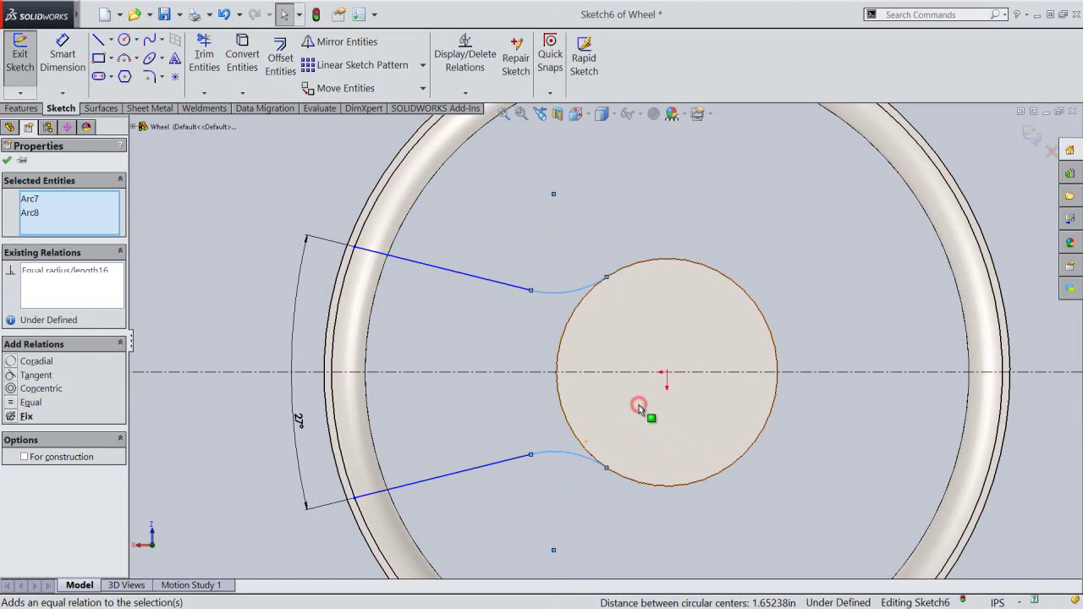
pyautogui.click(520, 331)
# Dimension the upper fillet arc radius to 0.1875.
pyautogui.rightClick(529, 338)
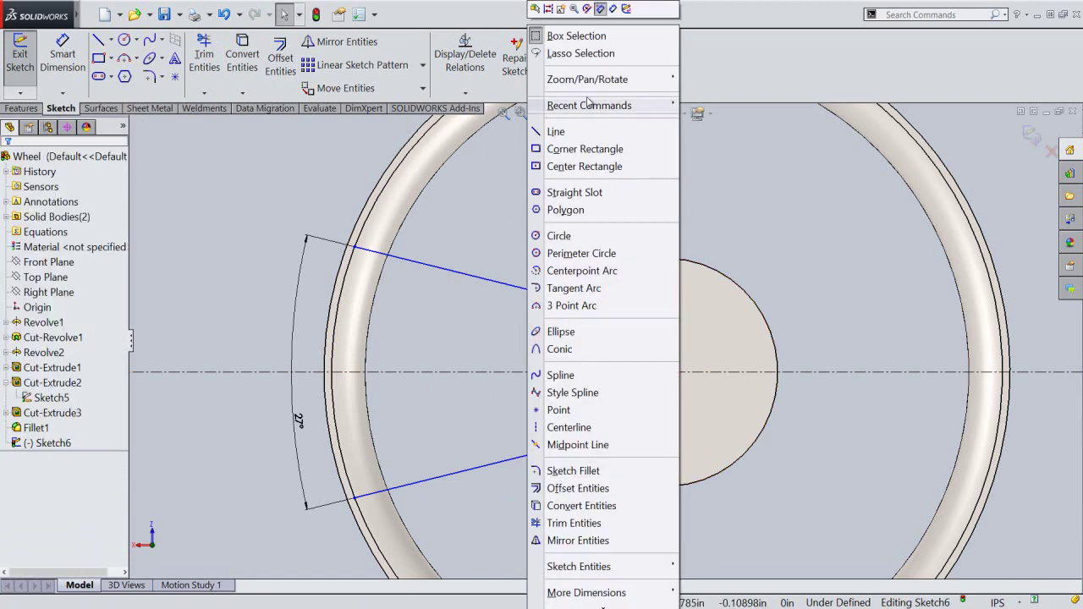
pyautogui.click(613, 10)
pyautogui.click(560, 293)
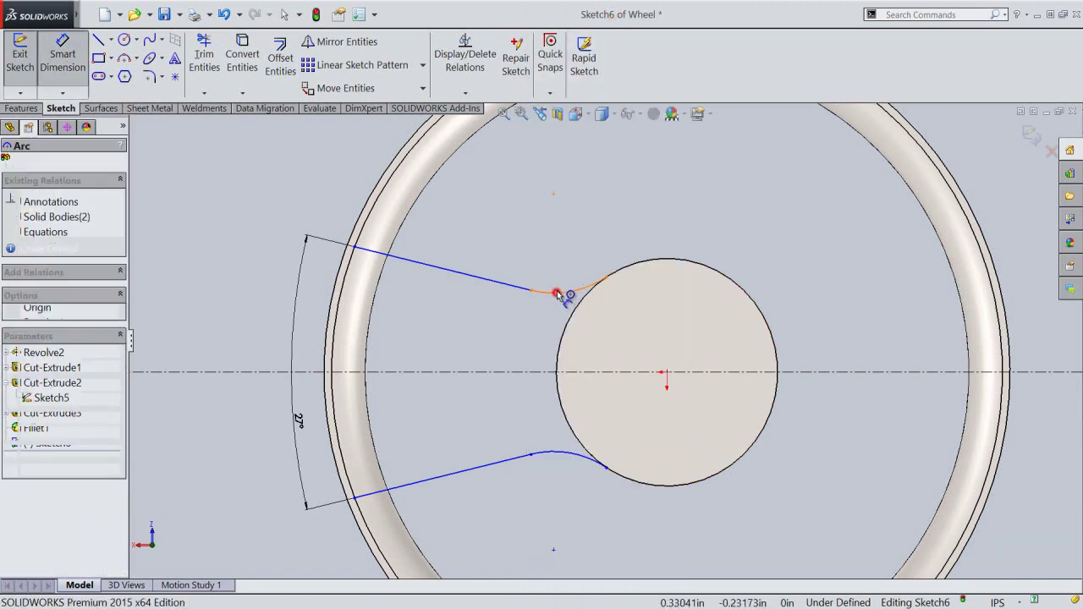
pyautogui.click(566, 247)
pyautogui.write('.1875')
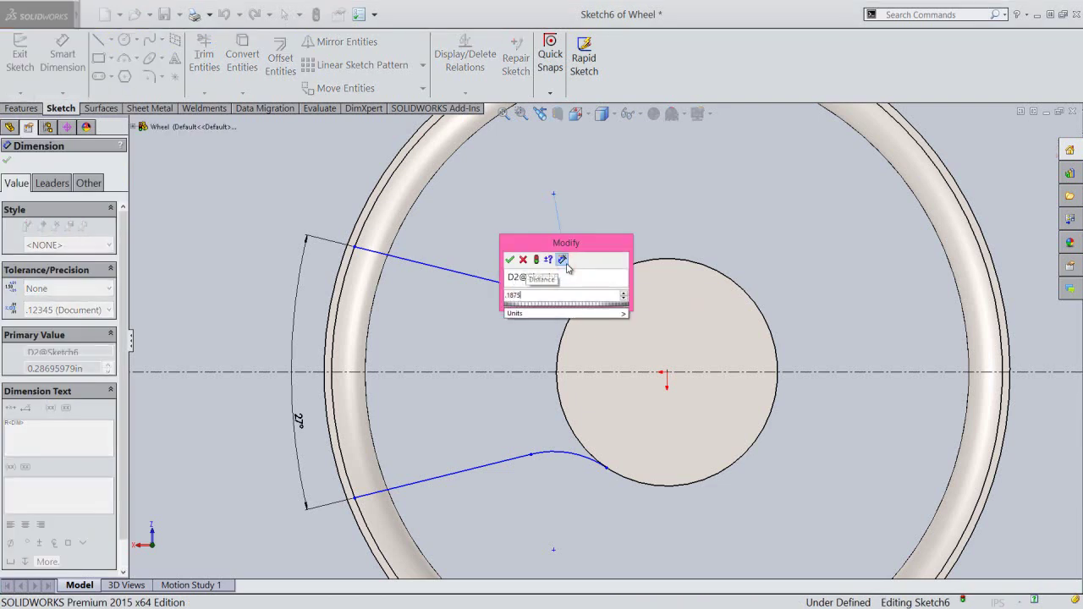
pyautogui.press('Return')
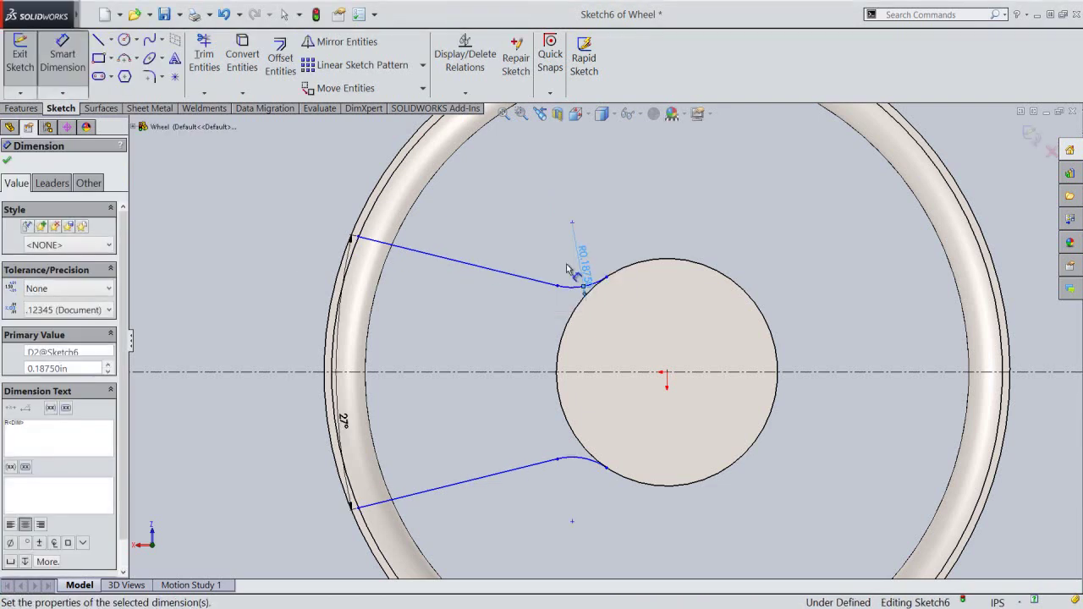
pyautogui.click(540, 250)
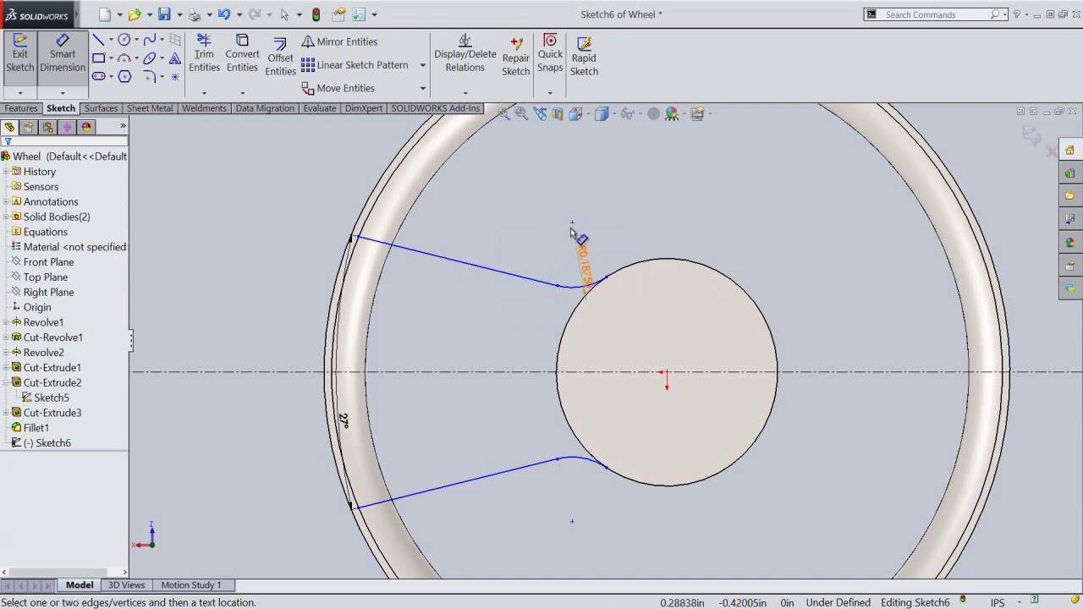
# Set the vertical distance between the hub-side spoke endpoints to 0.6.
pyautogui.click(572, 225)
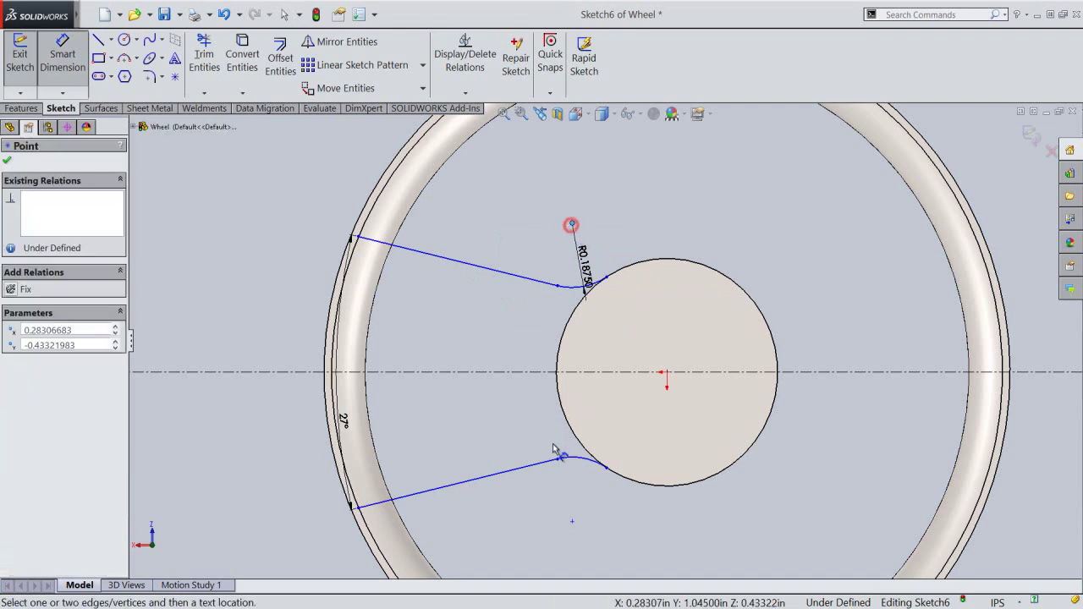
pyautogui.click(572, 522)
pyautogui.click(720, 377)
pyautogui.write('0.6')
pyautogui.press('Return')
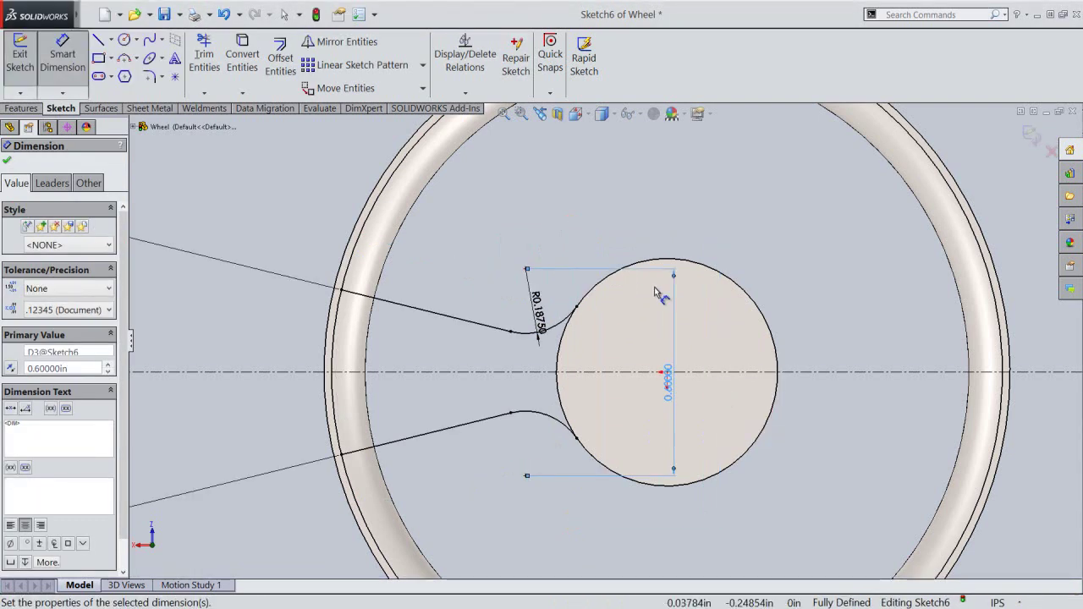
pyautogui.rightClick(565, 202)
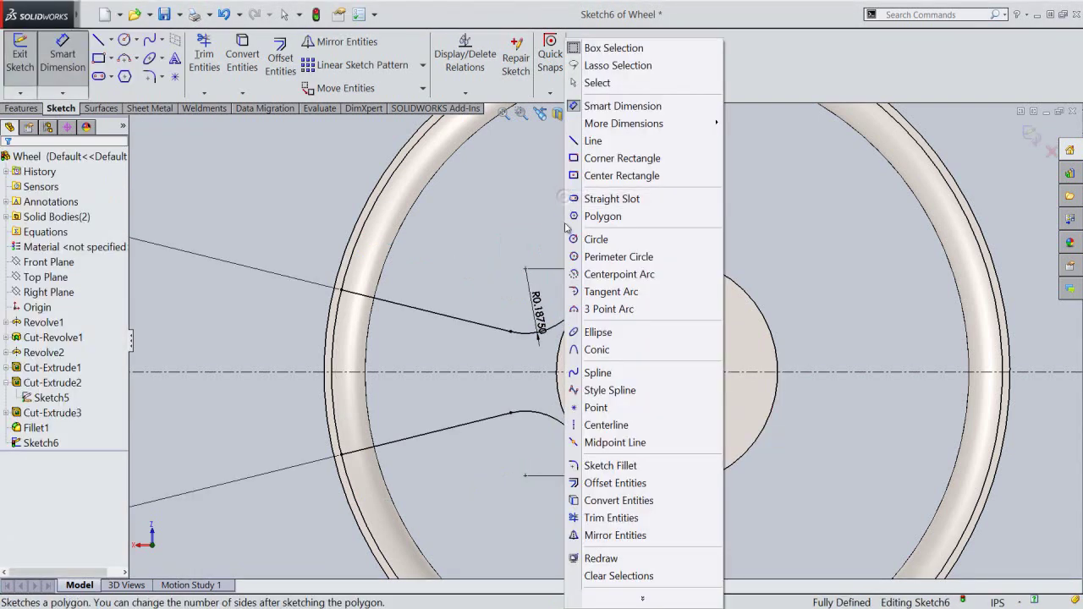
# Draw a three-point arc from the upper spoke's rim end to the centre line.
pyautogui.click(583, 309)
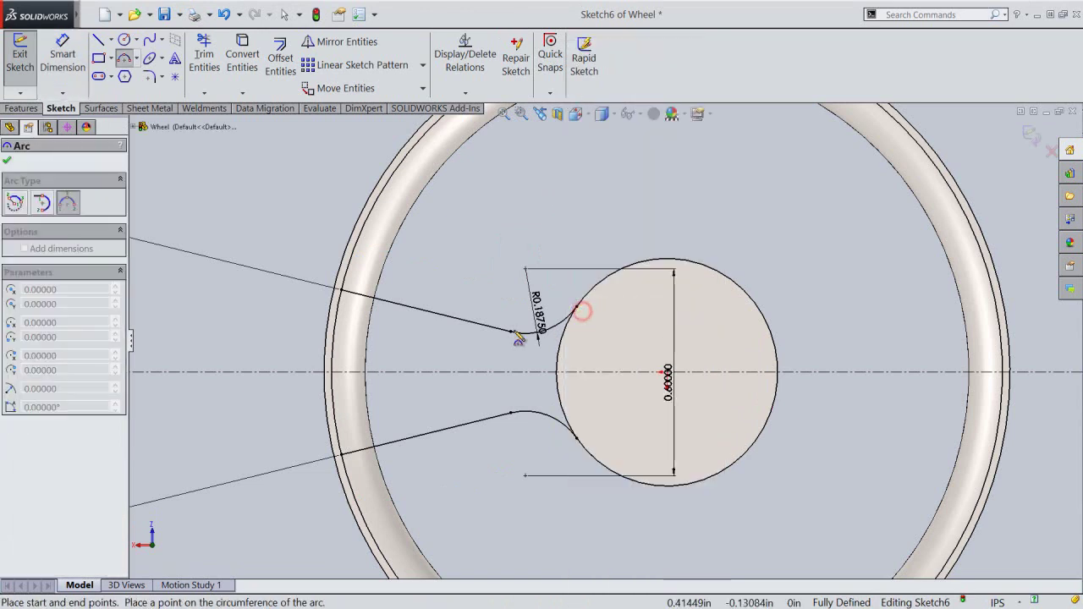
pyautogui.click(334, 333)
pyautogui.click(473, 372)
pyautogui.click(439, 352)
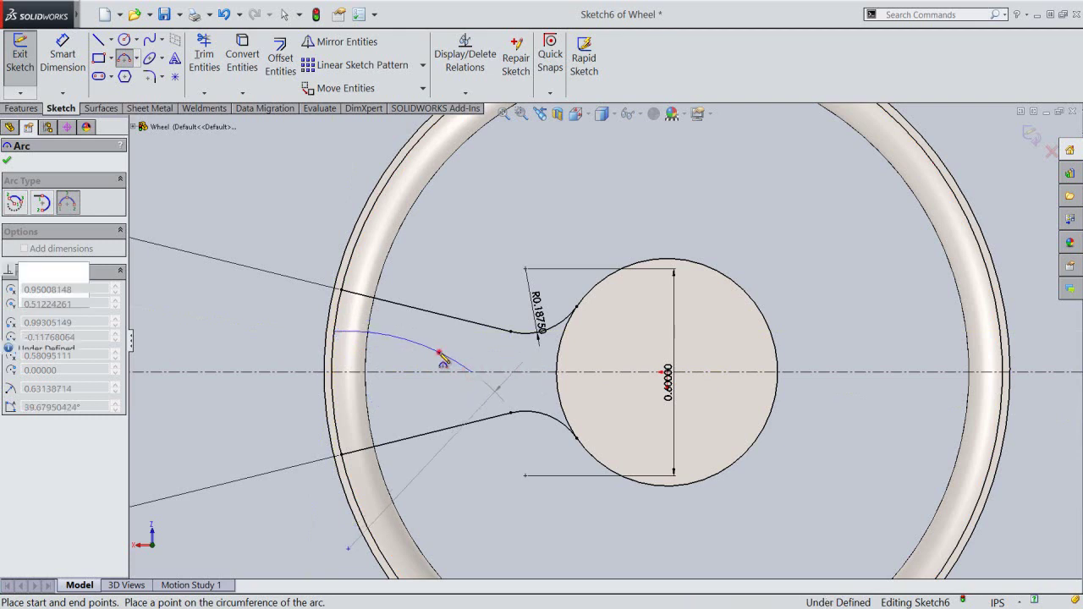
# Dimension the arc radius to 2.25, then return to selecting with nothing selected.
pyautogui.rightClick(470, 254)
pyautogui.click(551, 231)
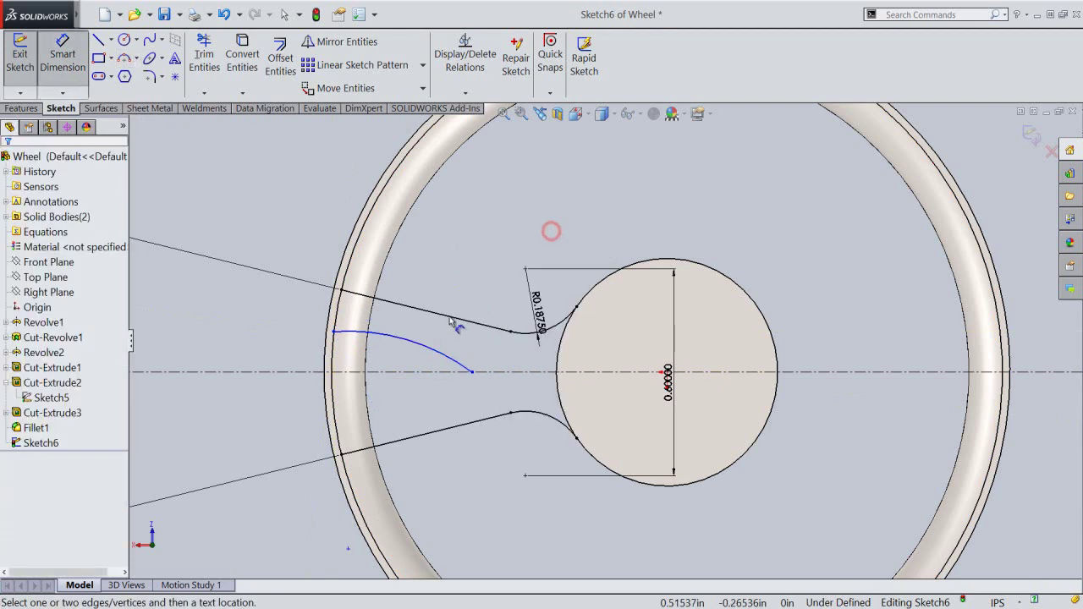
pyautogui.click(426, 350)
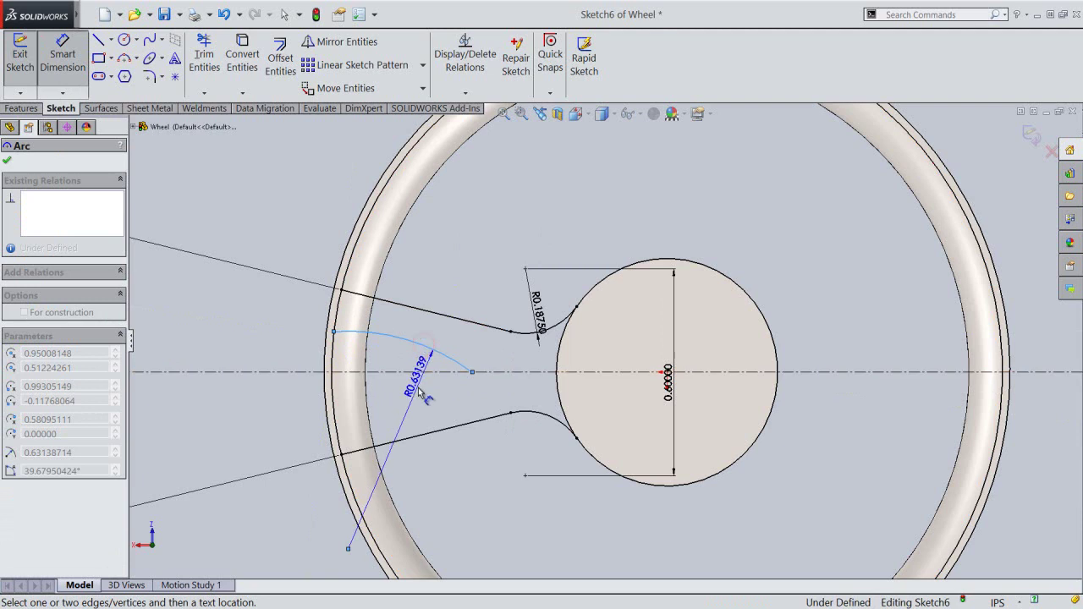
pyautogui.click(415, 388)
pyautogui.write('2.25')
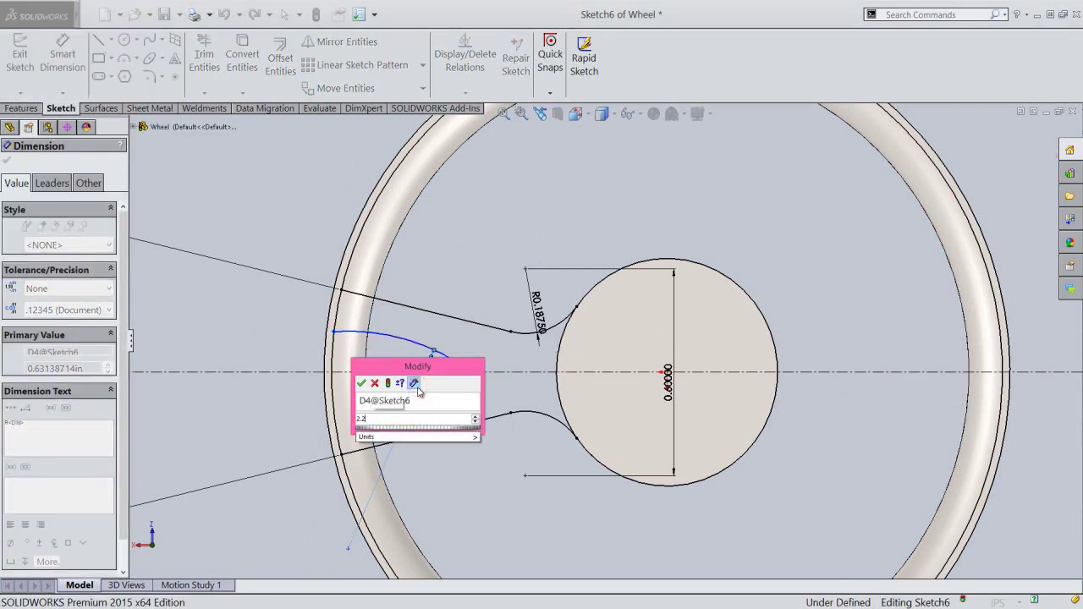
pyautogui.press('Return')
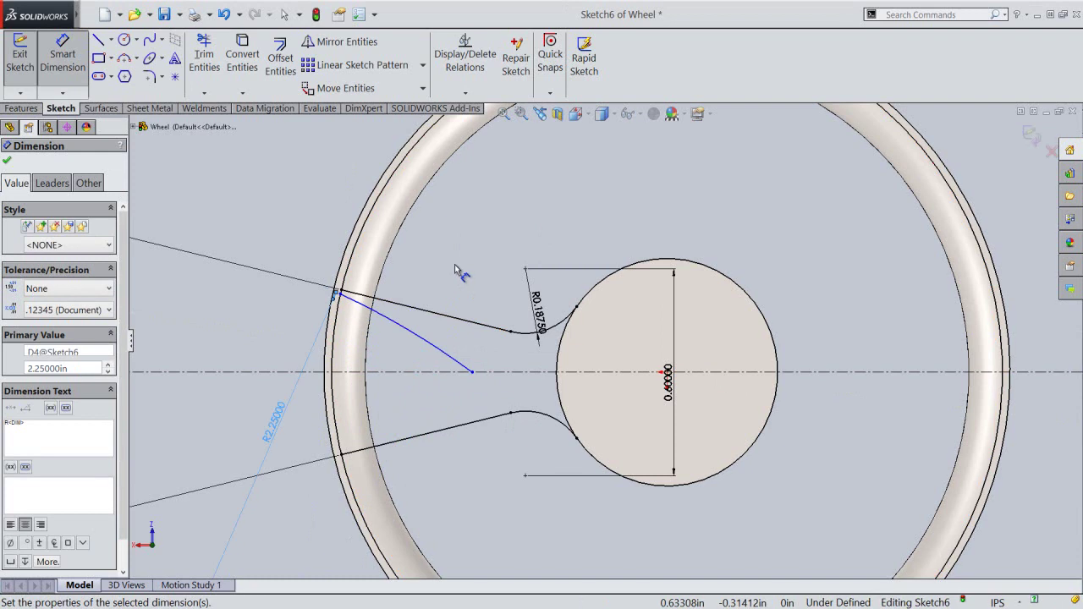
pyautogui.press('a')
pyautogui.rightClick(484, 188)
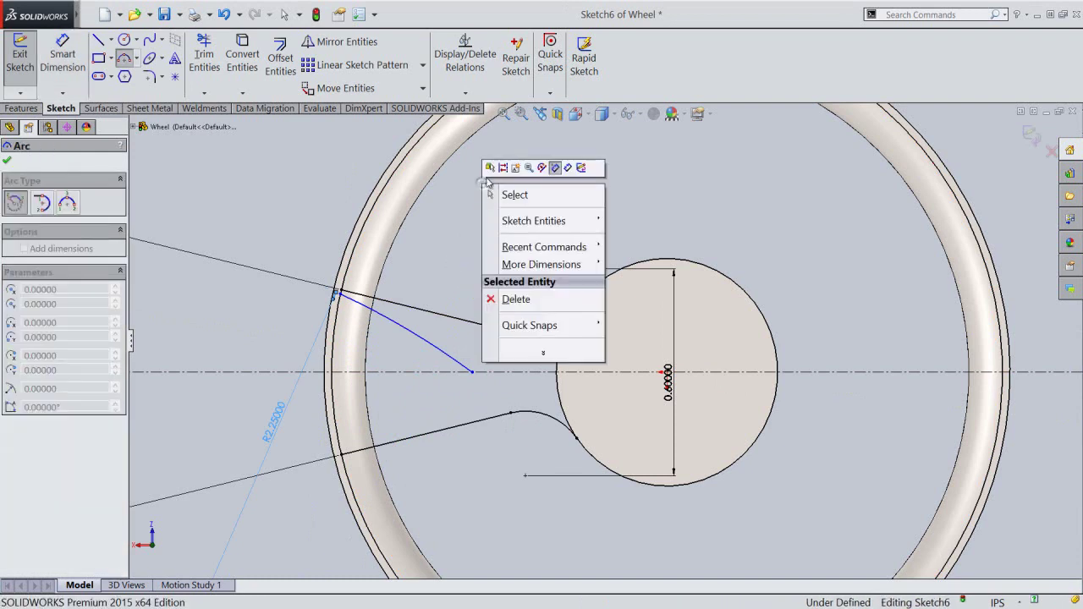
pyautogui.click(506, 194)
pyautogui.click(467, 183)
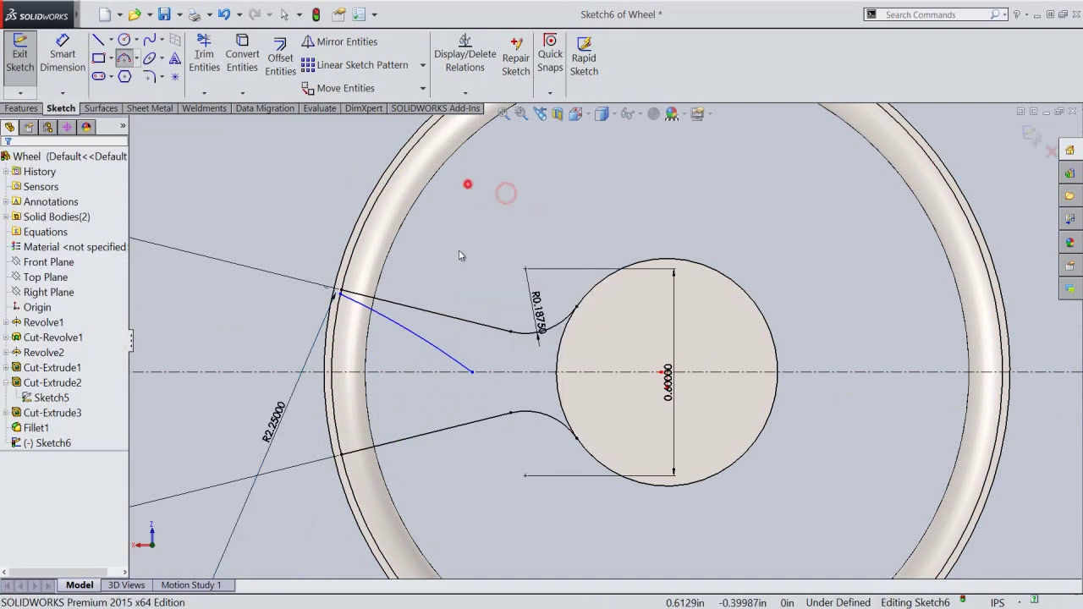
# Mirror the arc across the centre line to form a V-shaped notch.
pyautogui.click(426, 340)
pyautogui.keyDown('ctrl'); pyautogui.click(423, 373); pyautogui.keyUp('ctrl')
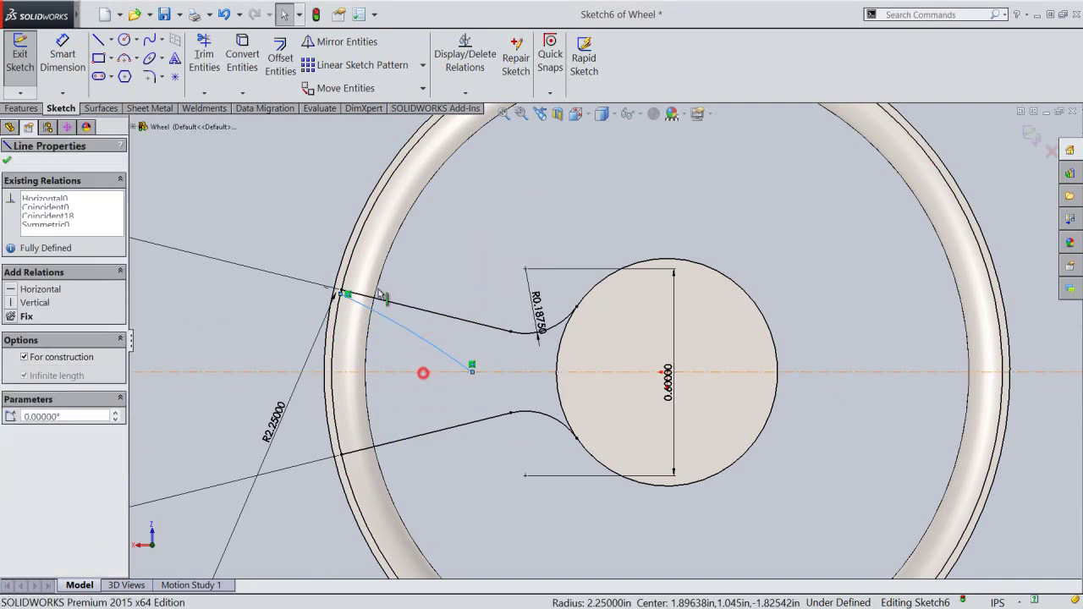
pyautogui.click(334, 42)
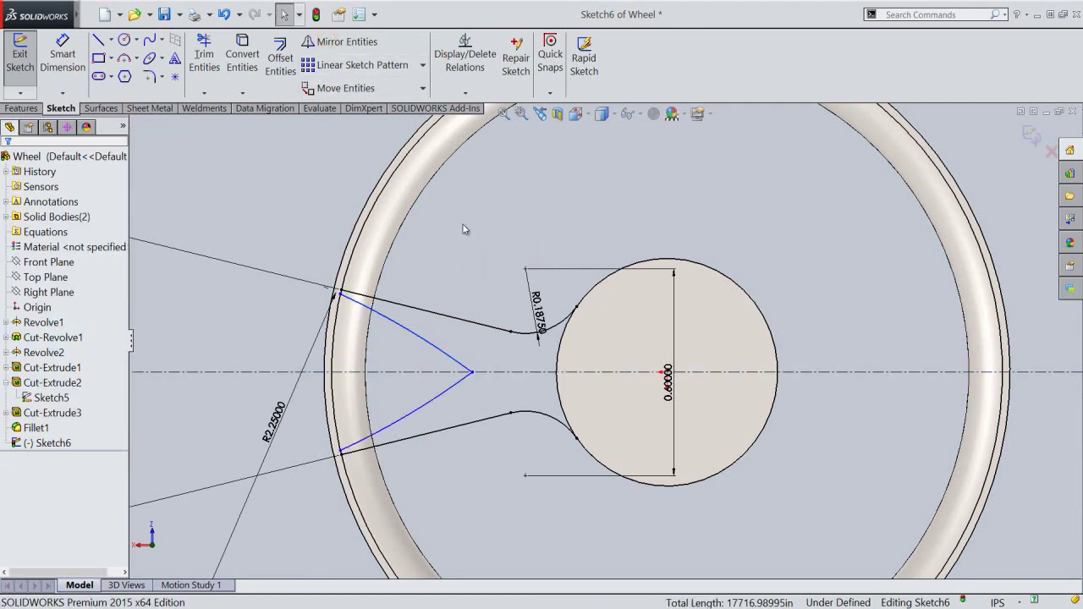
# Dimension the V's opening width between its rim ends to 0.1.
pyautogui.rightClick(463, 229)
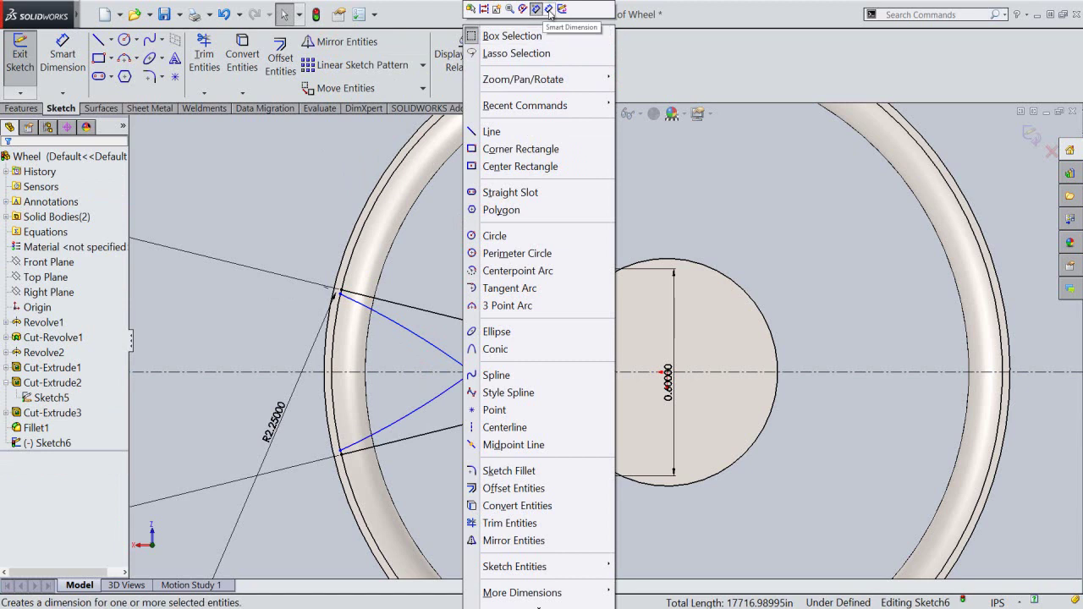
pyautogui.click(548, 10)
pyautogui.click(339, 295)
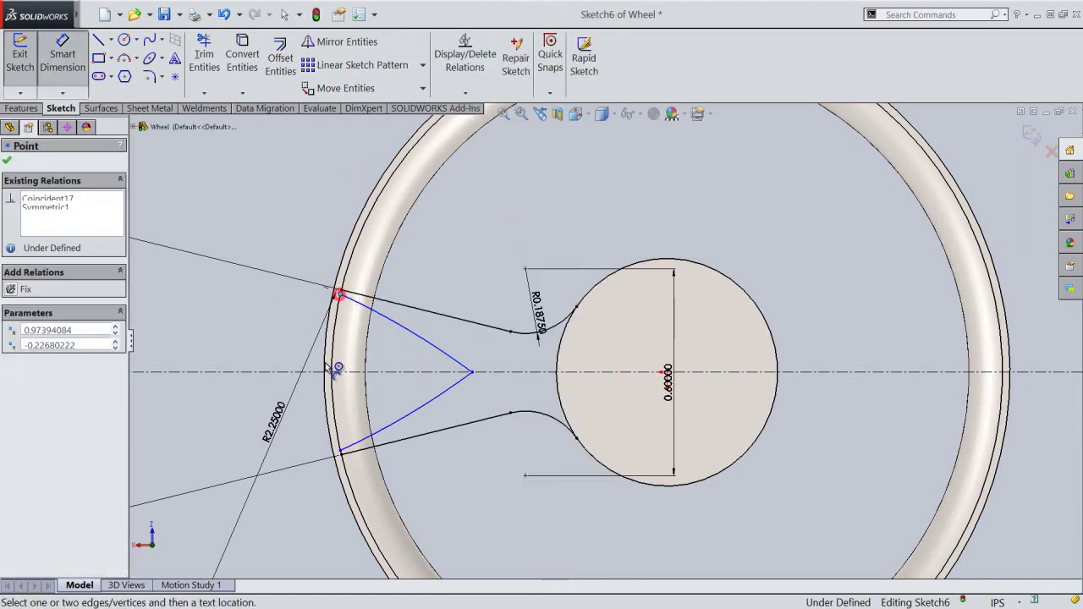
pyautogui.click(337, 449)
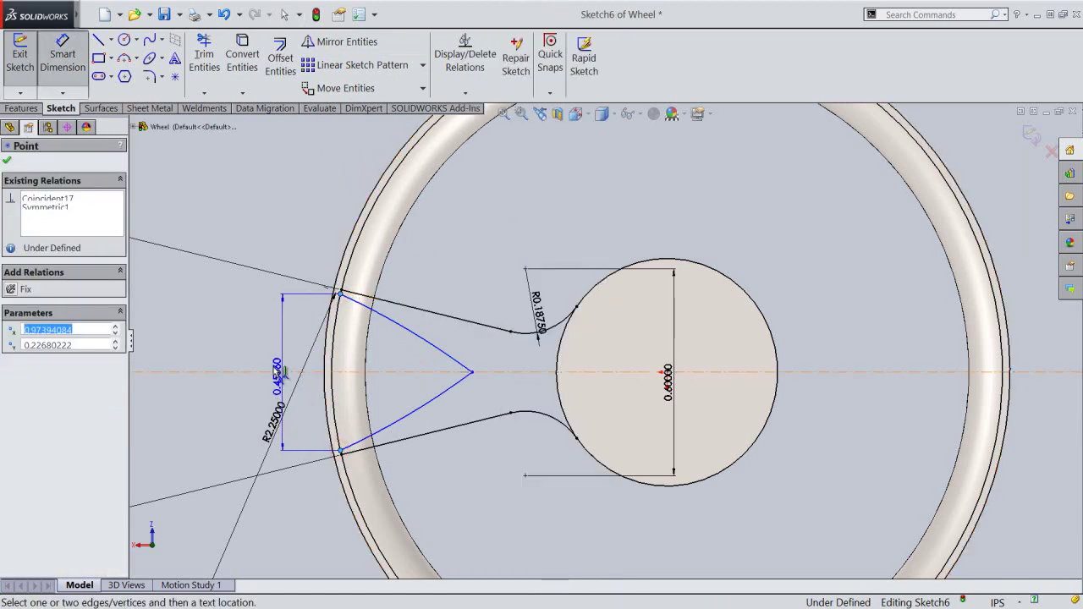
pyautogui.click(267, 369)
pyautogui.write('0.1')
pyautogui.press('Return')
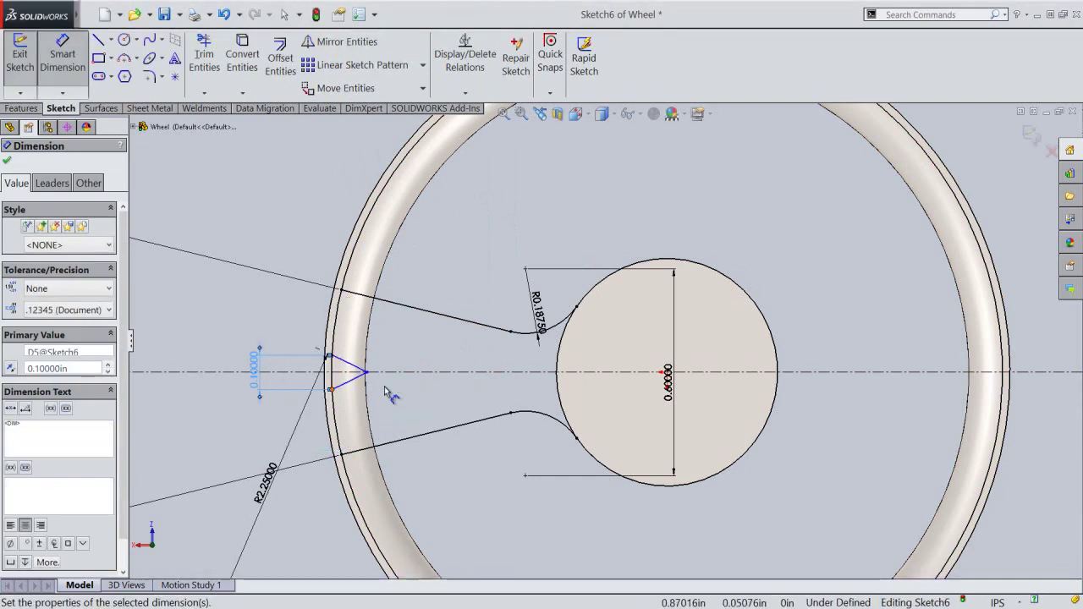
# Dimension the V's tip 0.5 from the hub centre, fully defining Sketch6.
pyautogui.click(367, 372)
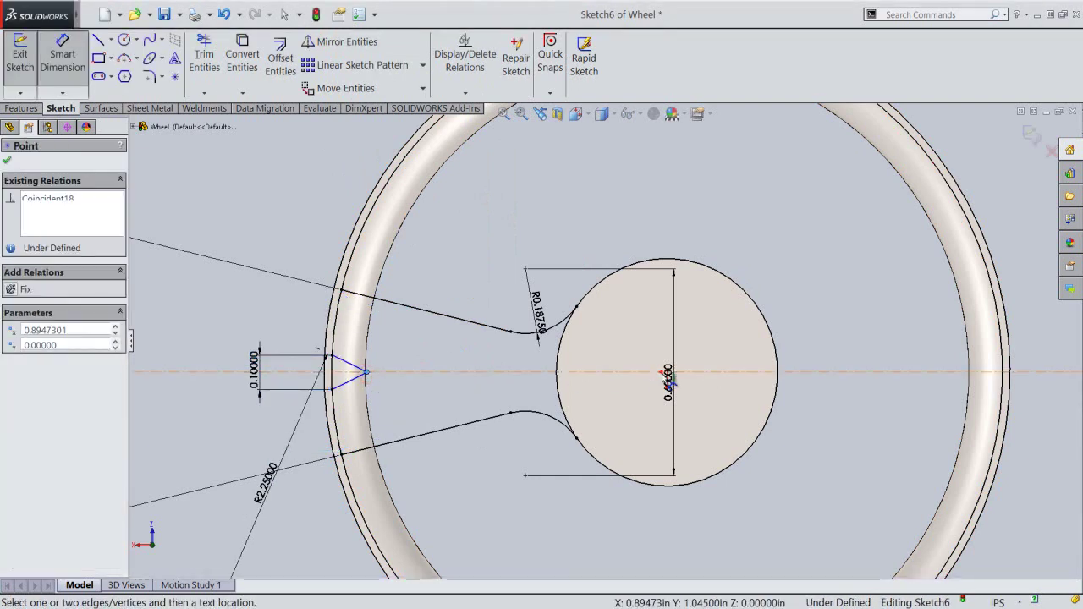
pyautogui.click(667, 372)
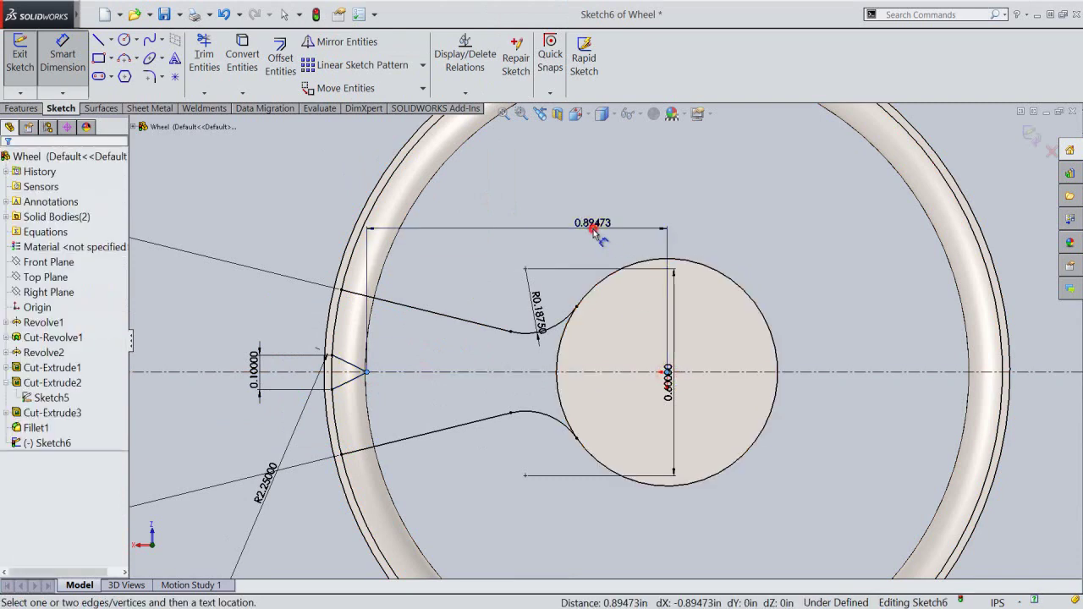
pyautogui.click(593, 227)
pyautogui.write('0.50000')
pyautogui.press('Return')
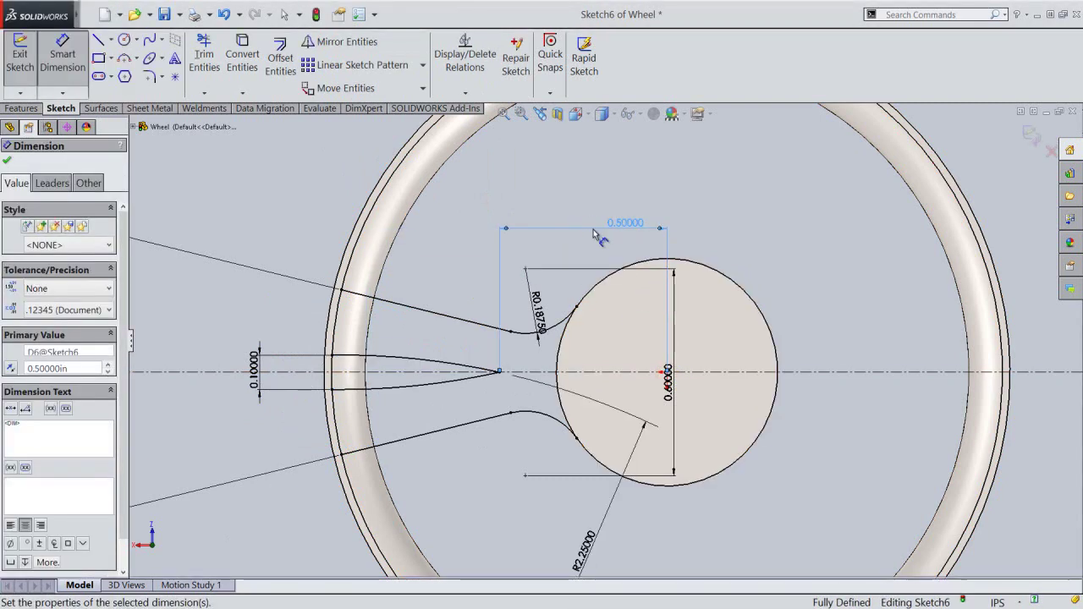
pyautogui.rightClick(753, 194)
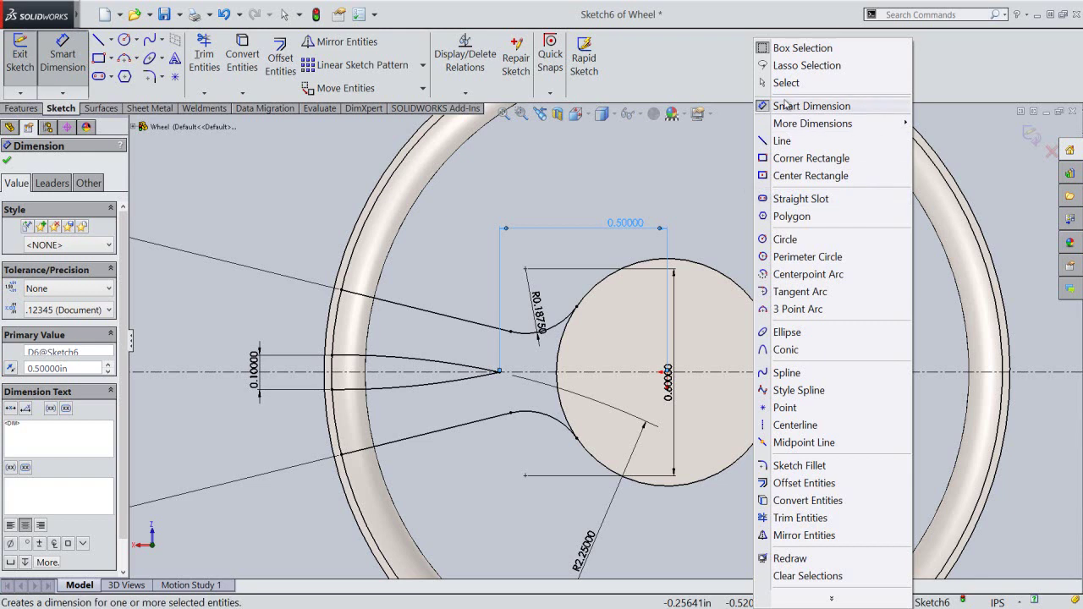
pyautogui.click(778, 84)
pyautogui.click(772, 219)
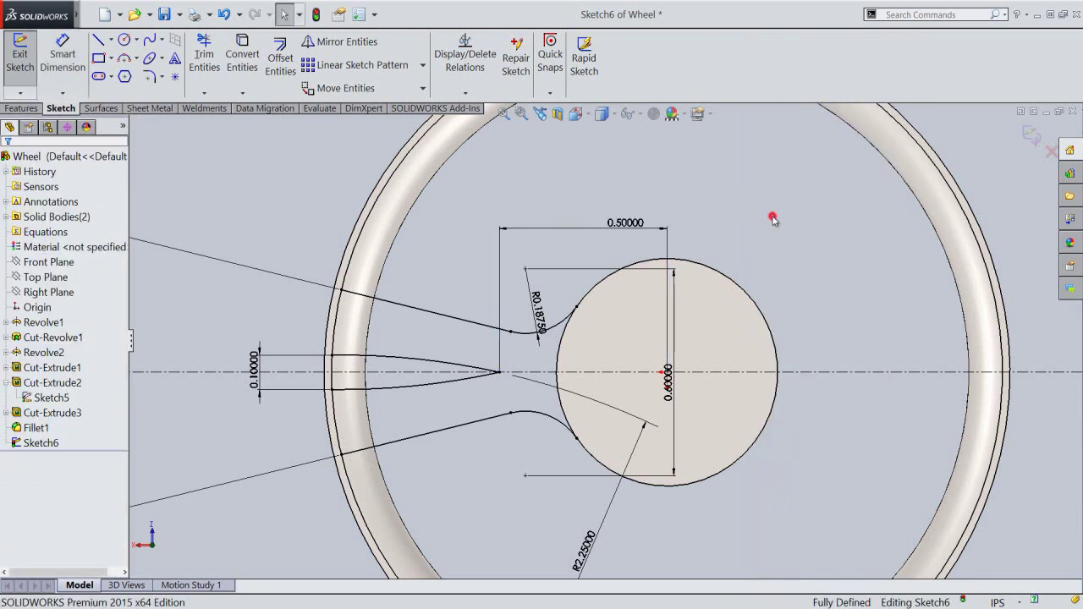
# Exit Sketch6 and start an Extruded Boss/Base with Thin Feature off and contours cleared.
pyautogui.click(1034, 134)
pyautogui.click(539, 114)
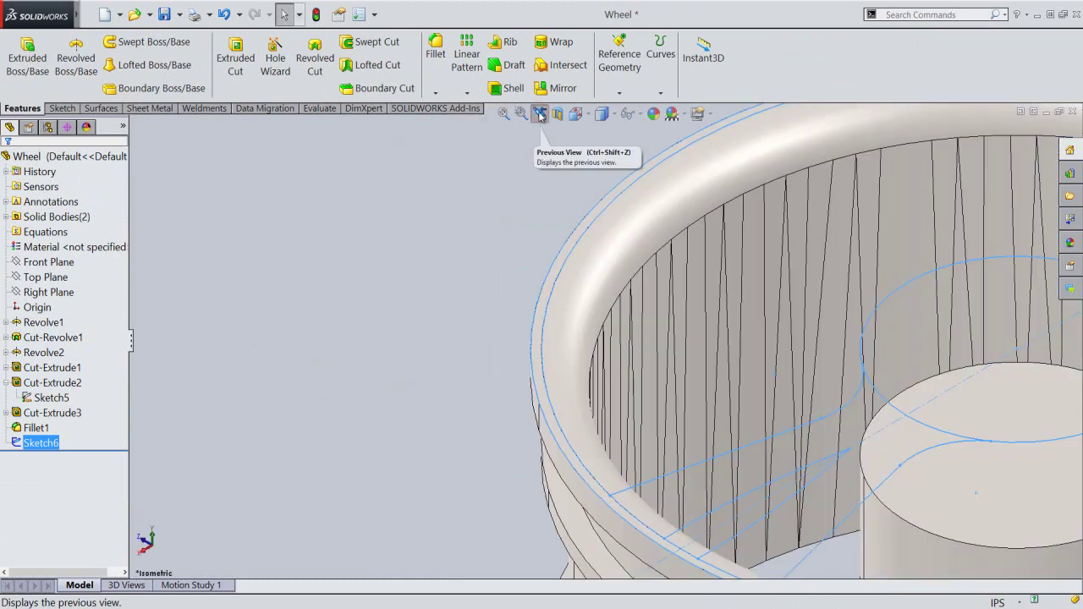
pyautogui.click(504, 113)
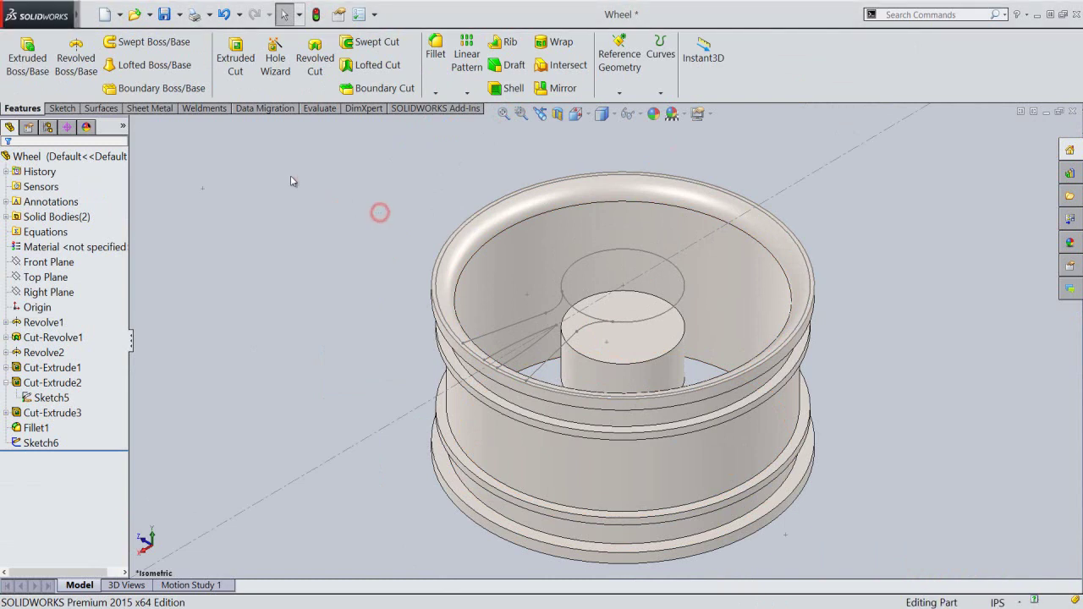
pyautogui.click(34, 70)
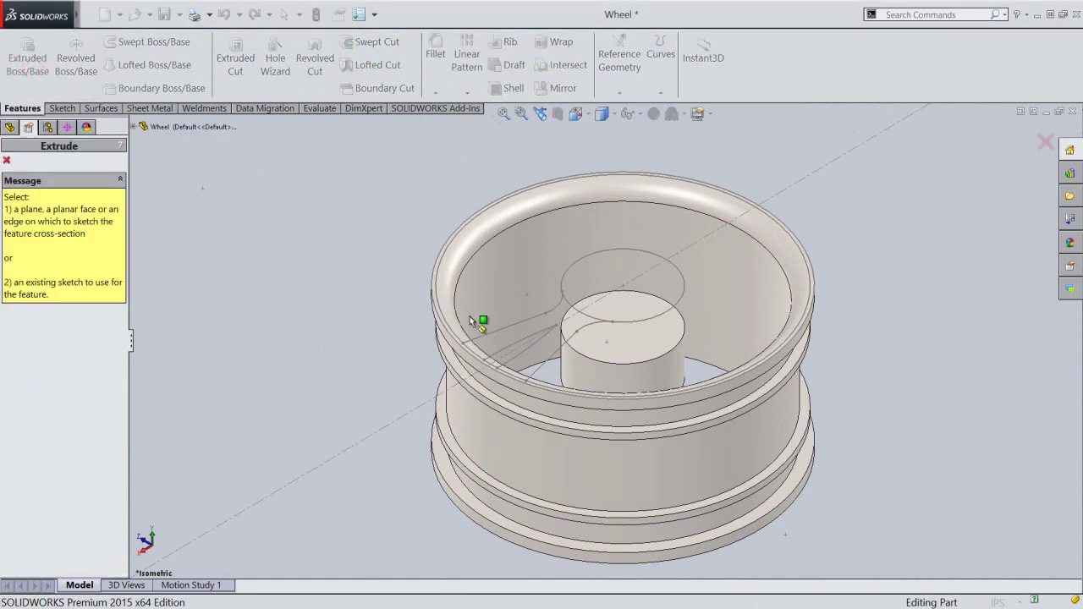
pyautogui.click(504, 328)
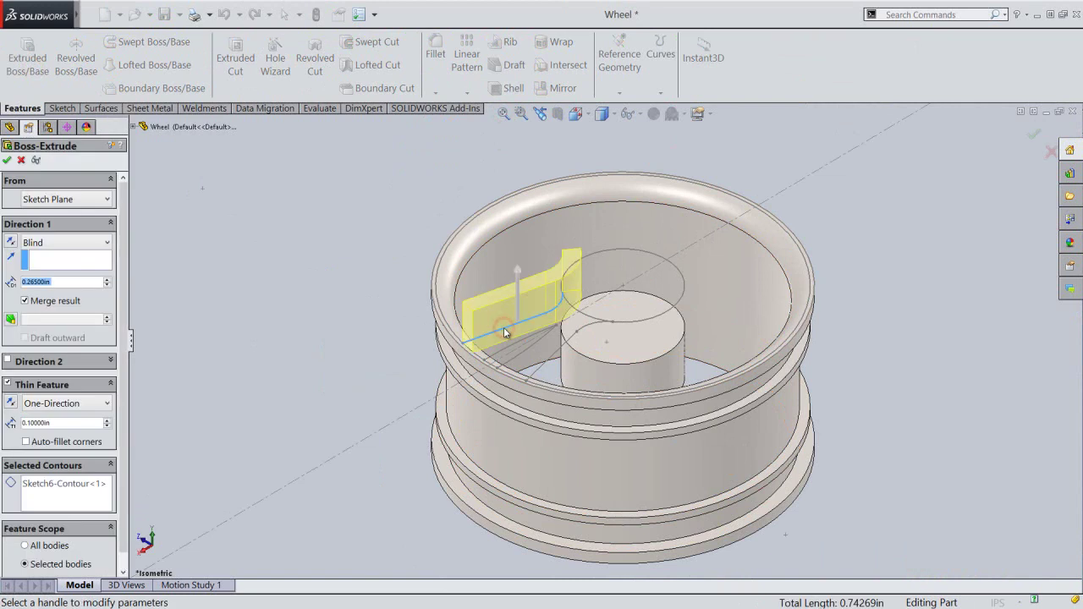
pyautogui.click(8, 384)
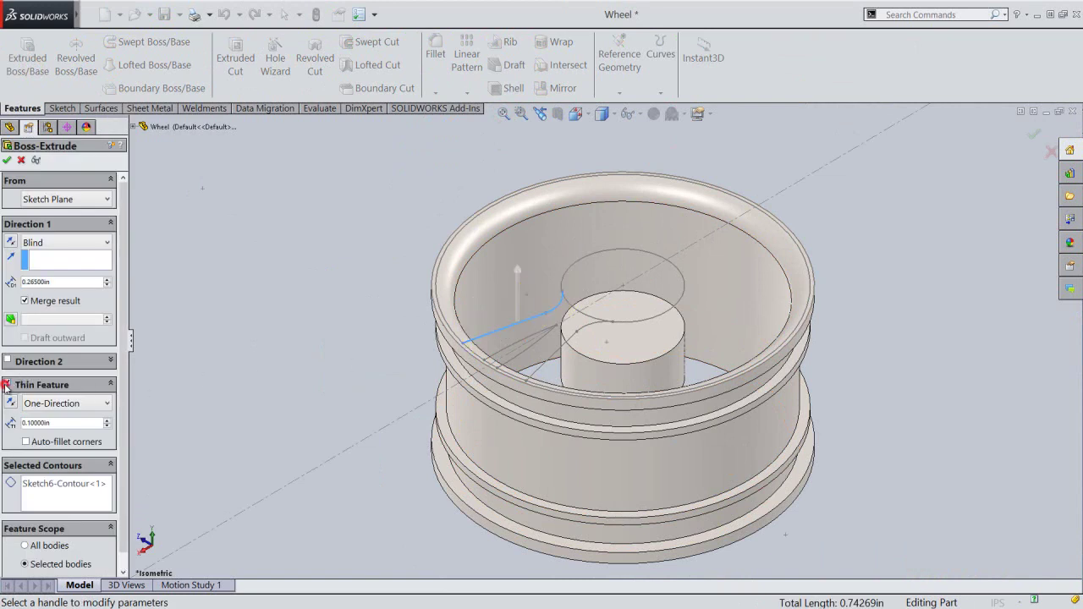
pyautogui.rightClick(49, 428)
pyautogui.click(67, 435)
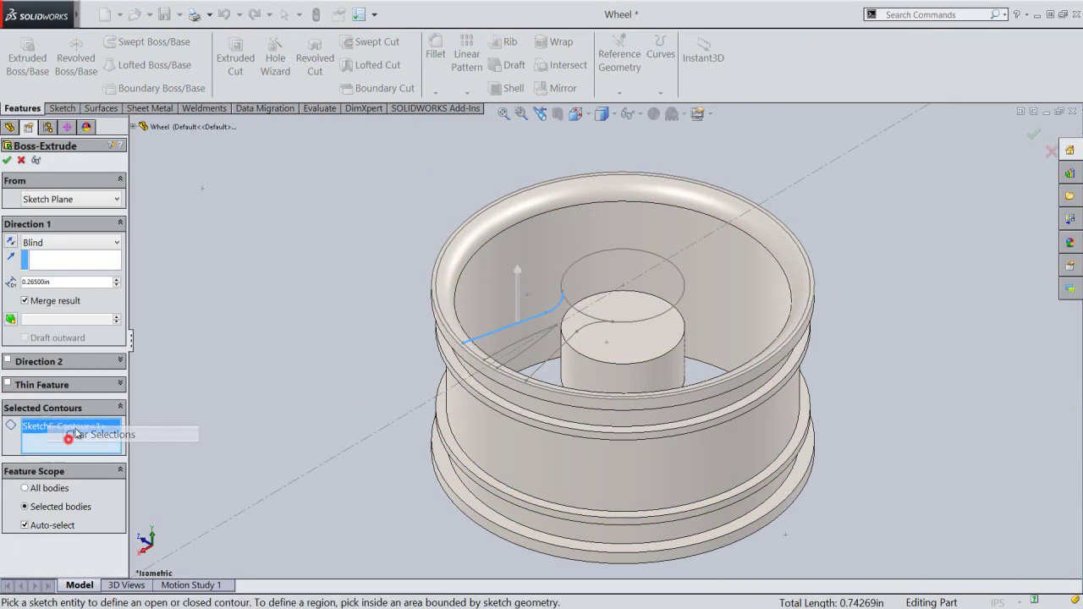
# Extrude both spoke regions 0.35 in downward (reversed, blind).
pyautogui.click(505, 342)
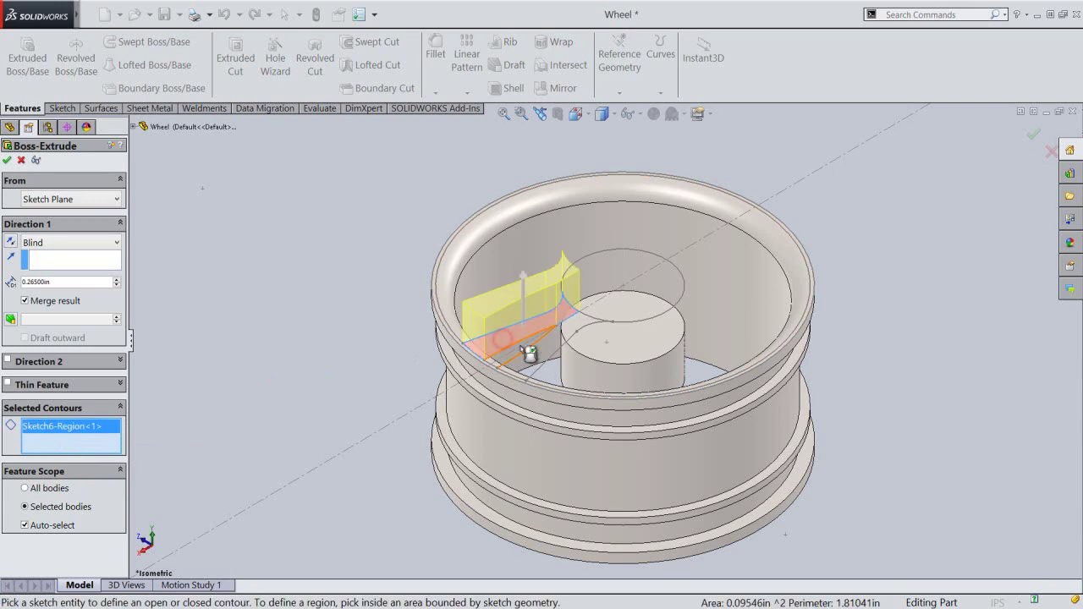
pyautogui.click(544, 355)
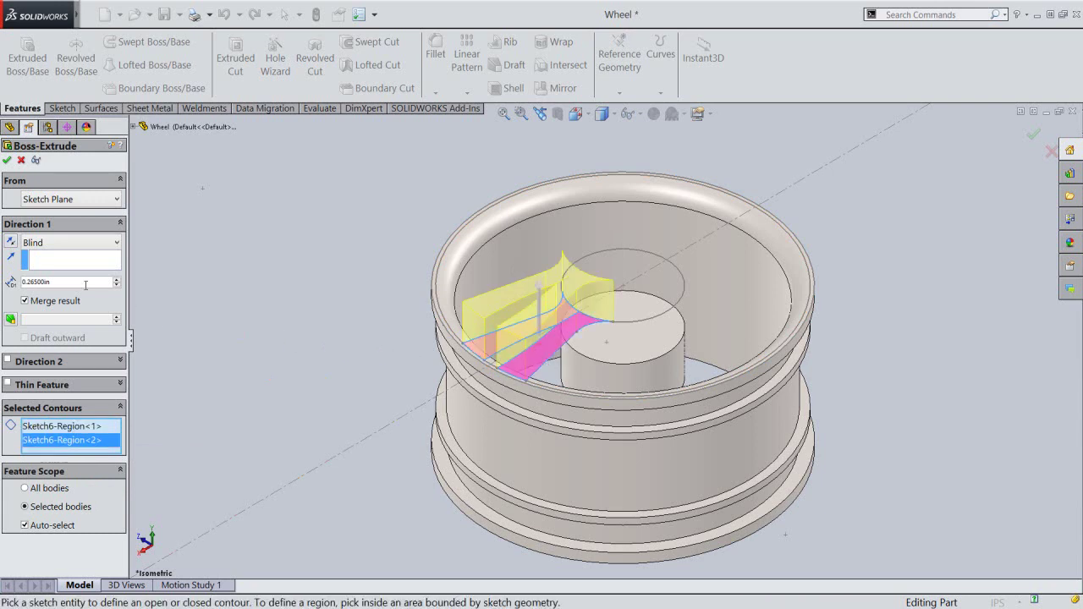
pyautogui.click(11, 242)
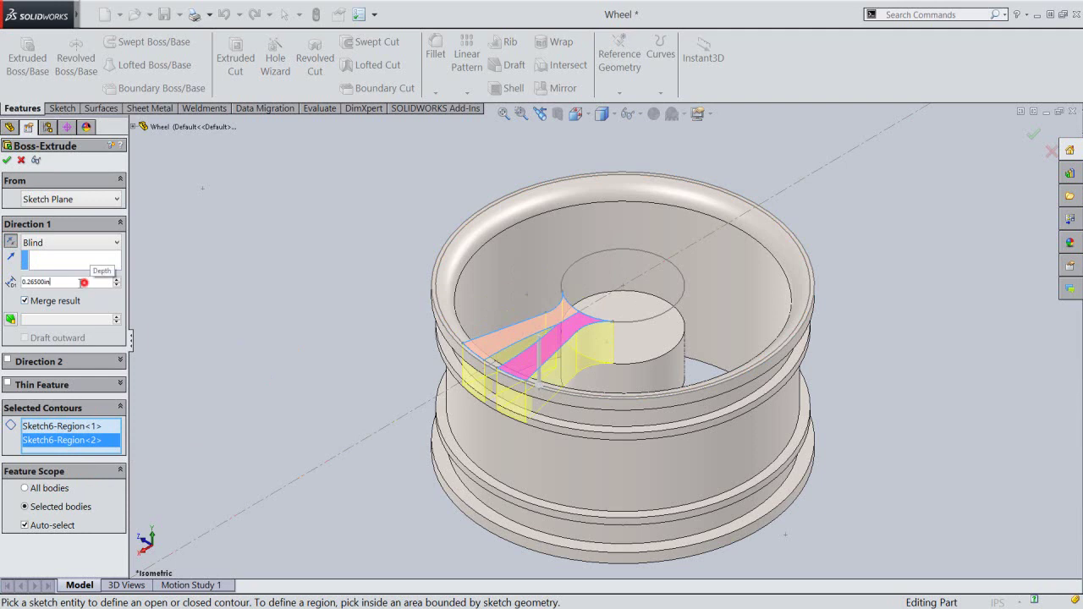
pyautogui.write('35')
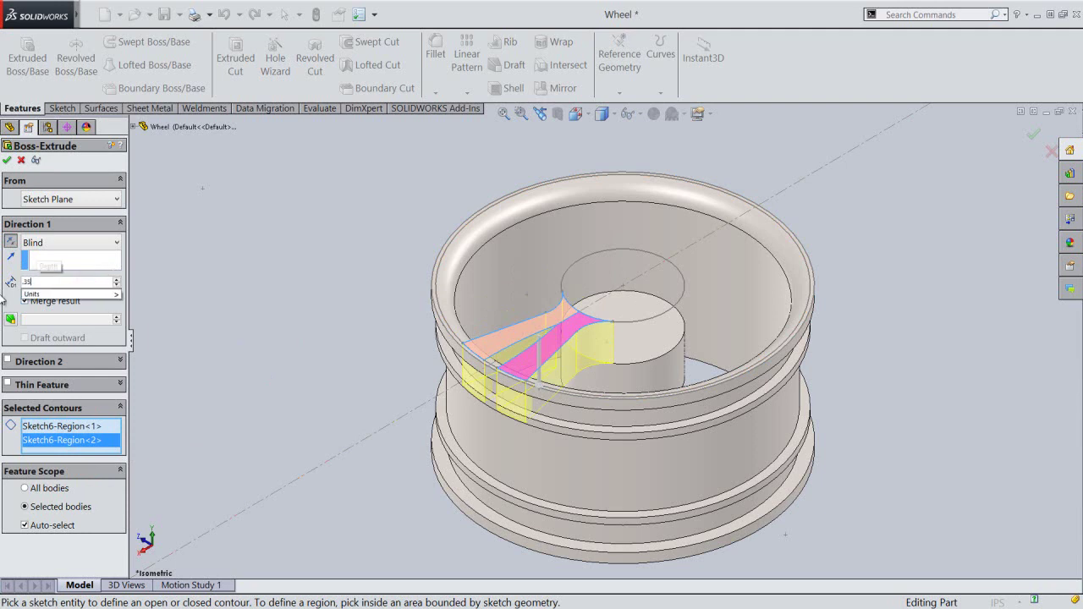
pyautogui.press('Return')
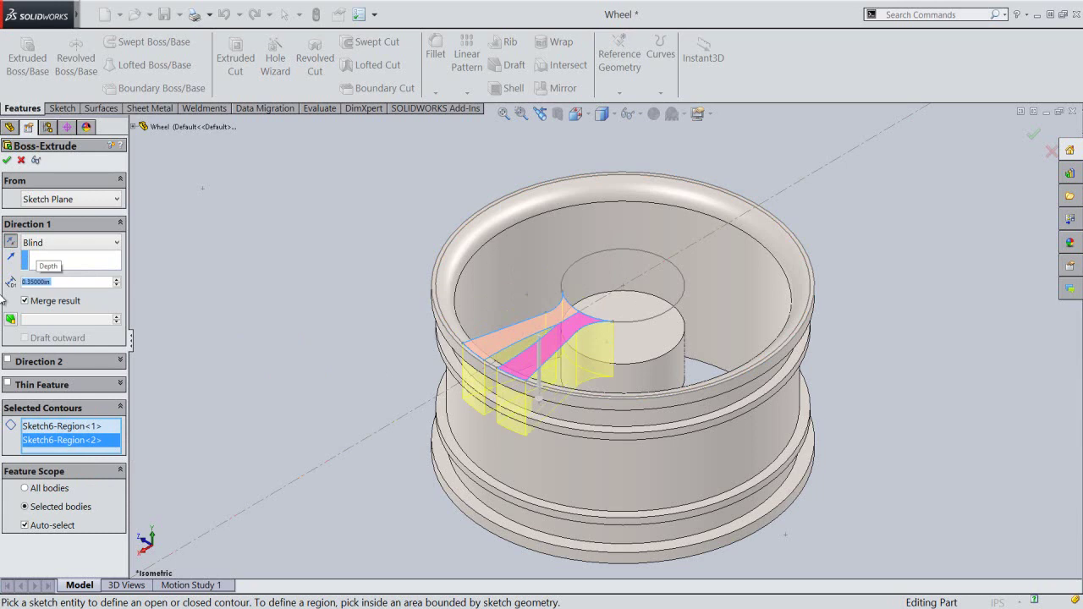
pyautogui.click(8, 160)
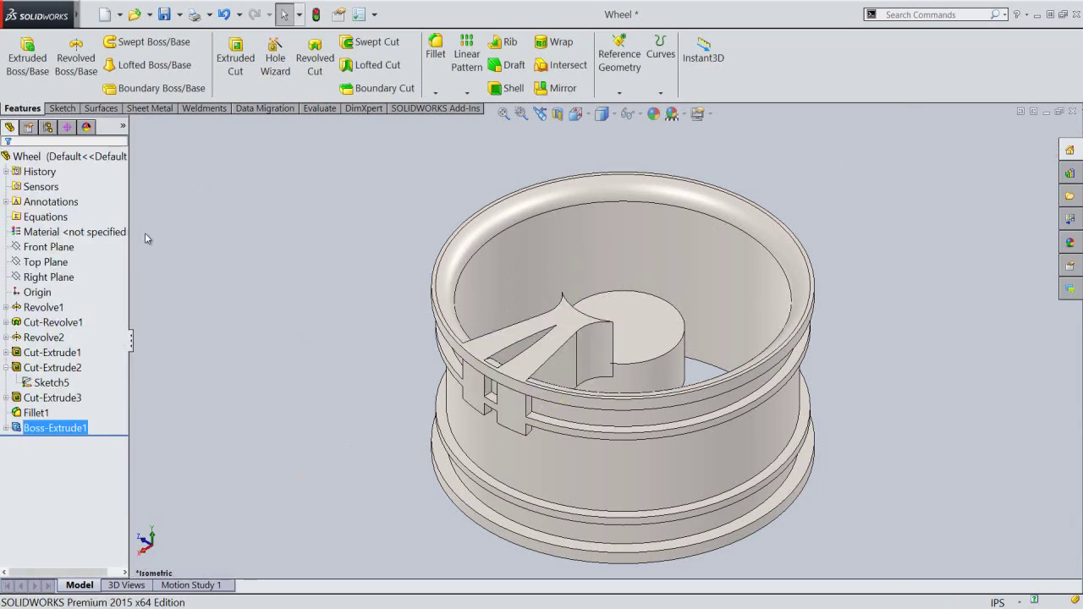
# Reorient the view and save the Wheel part with Boss-Extrude1.
pyautogui.click(145, 235)
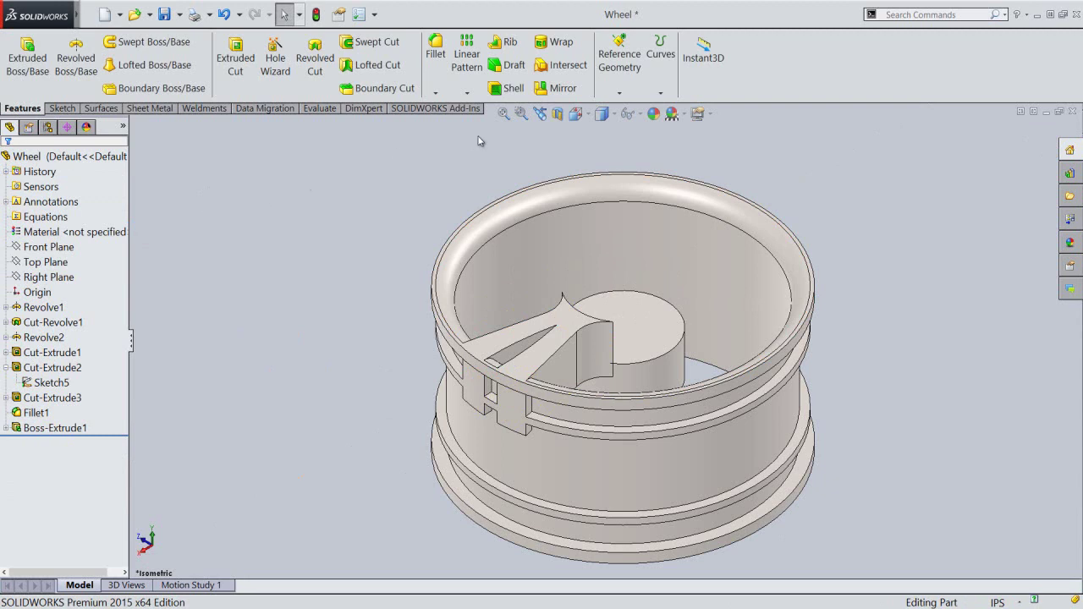
pyautogui.click(602, 113)
pyautogui.click(708, 280)
pyautogui.click(164, 15)
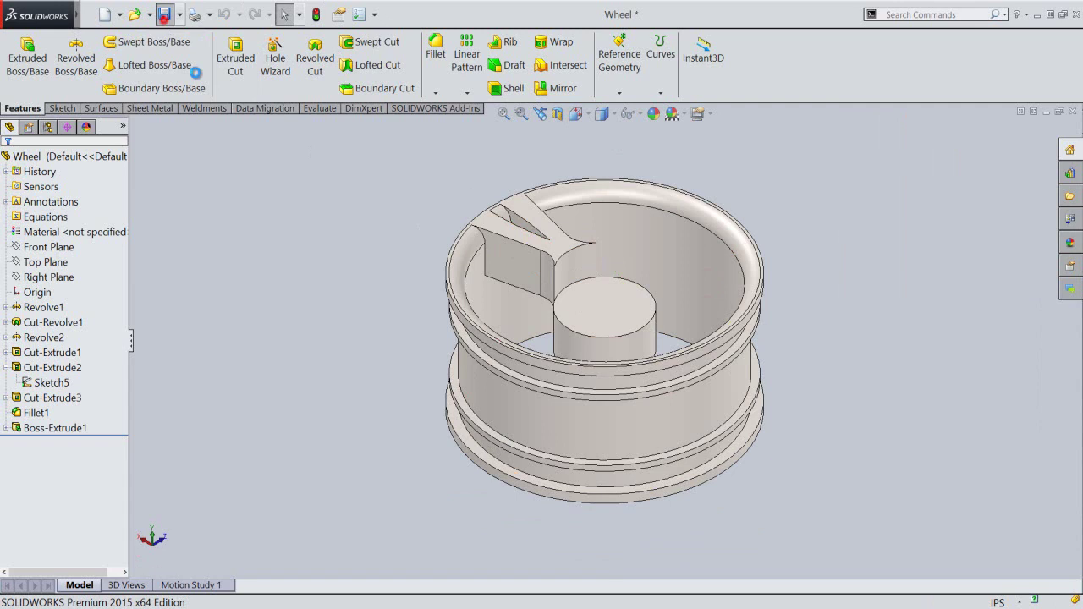
# In isometric view, fillet the inner spoke edge with a 1/64 in (0.015625) radius.
pyautogui.click(313, 236)
pyautogui.click(577, 113)
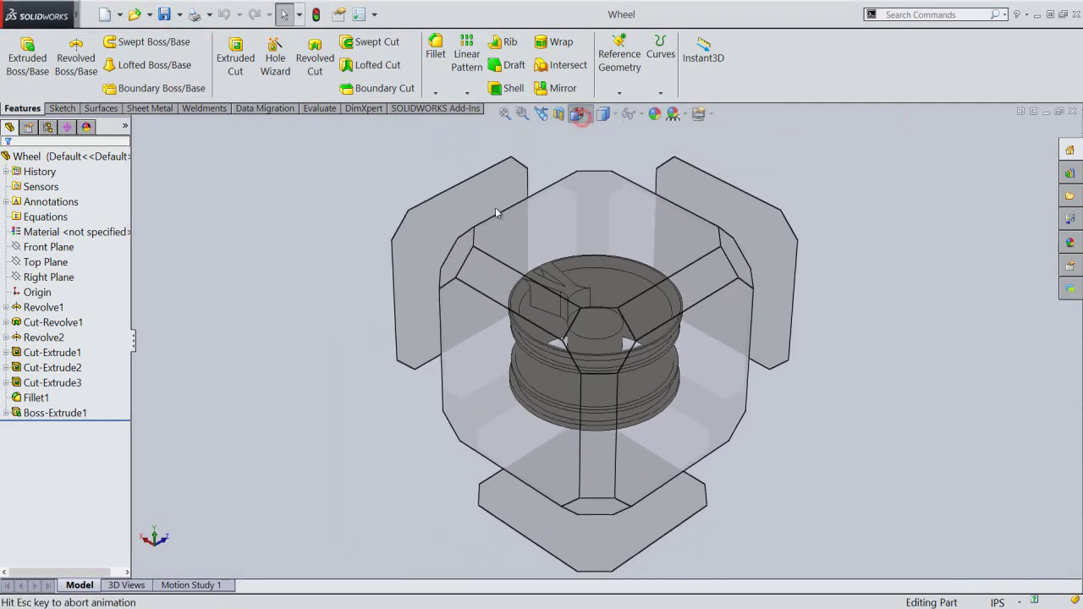
pyautogui.click(492, 275)
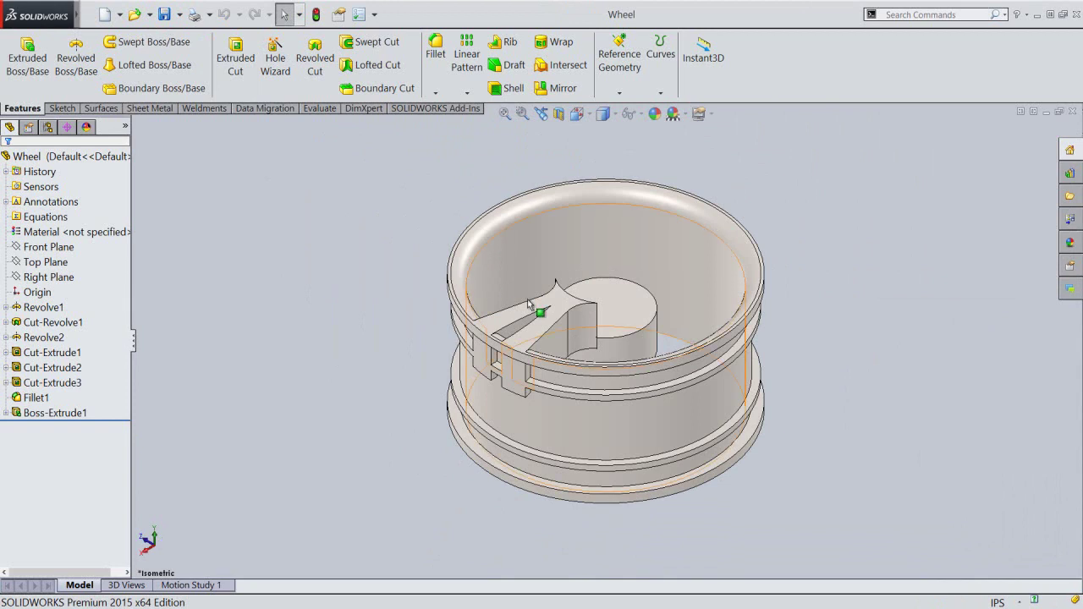
pyautogui.scroll(-3, 551, 308)
pyautogui.scroll(-3, 551, 321)
pyautogui.click(435, 49)
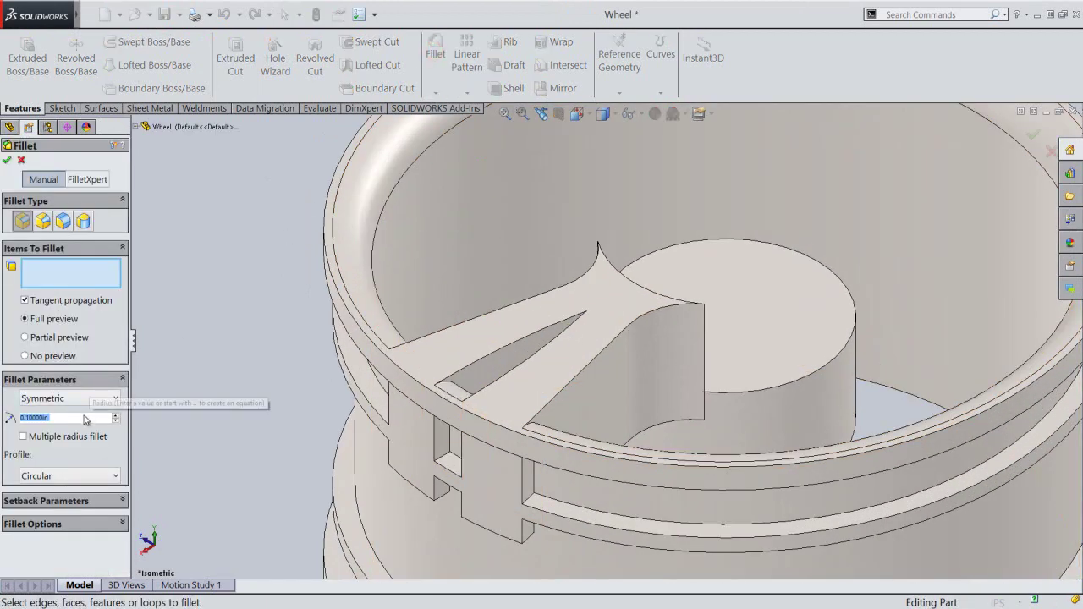
pyautogui.write('1/64')
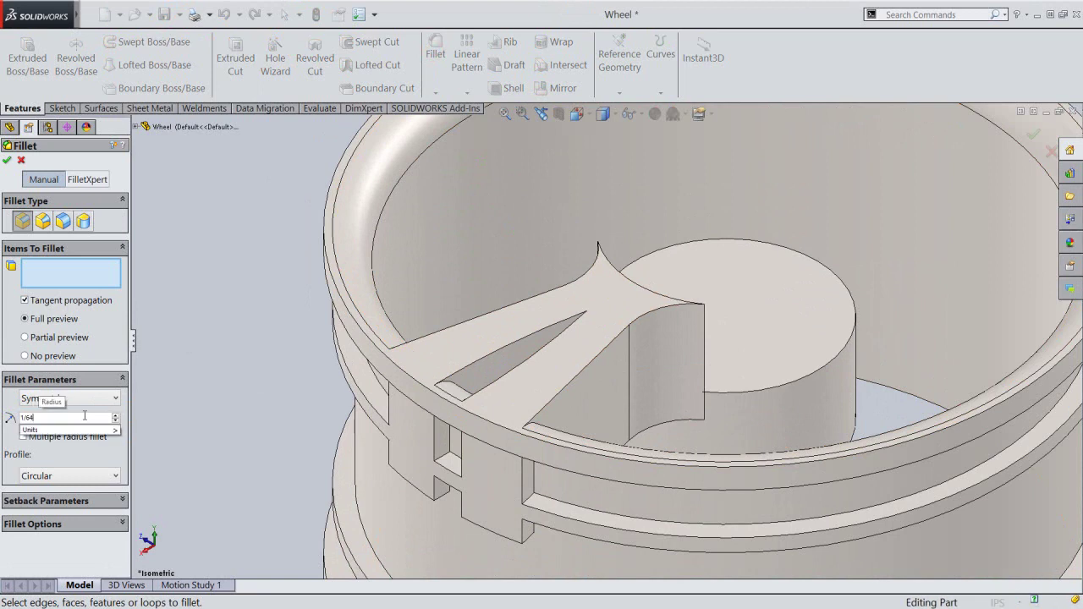
pyautogui.click(587, 325)
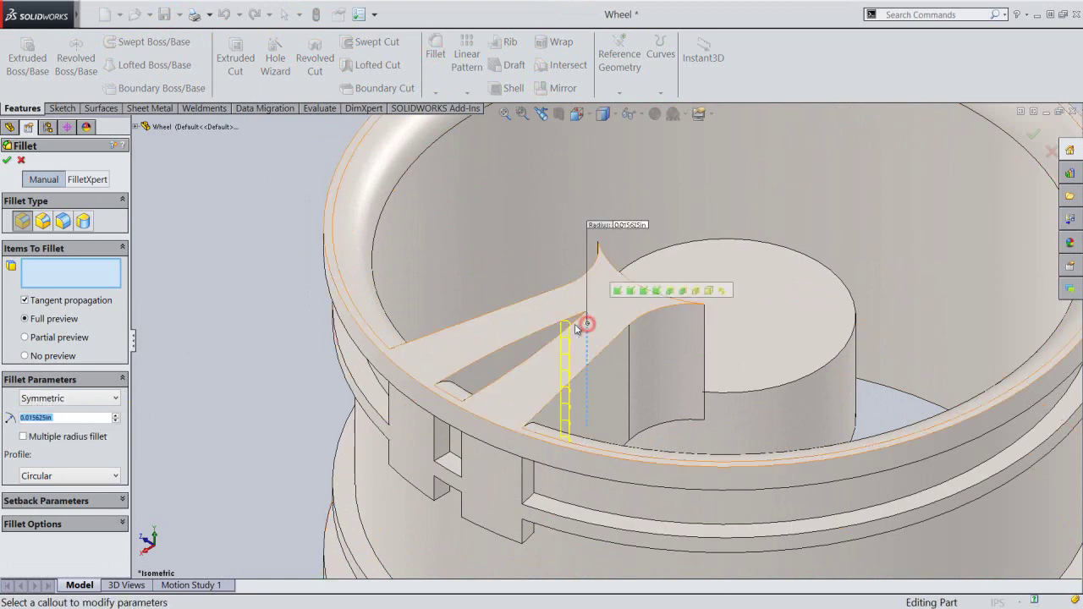
pyautogui.click(8, 162)
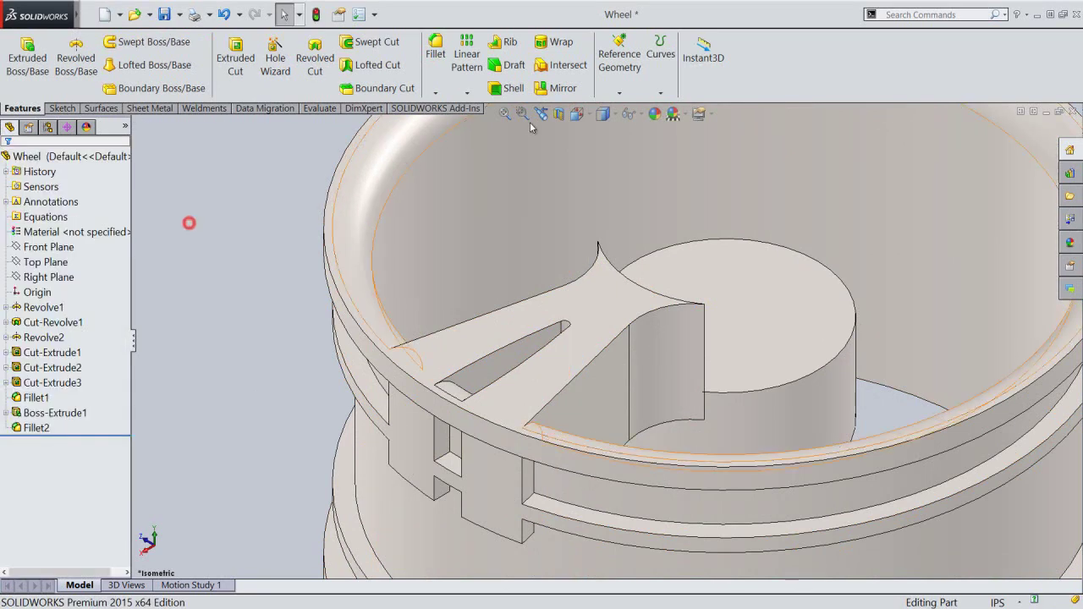
pyautogui.click(505, 114)
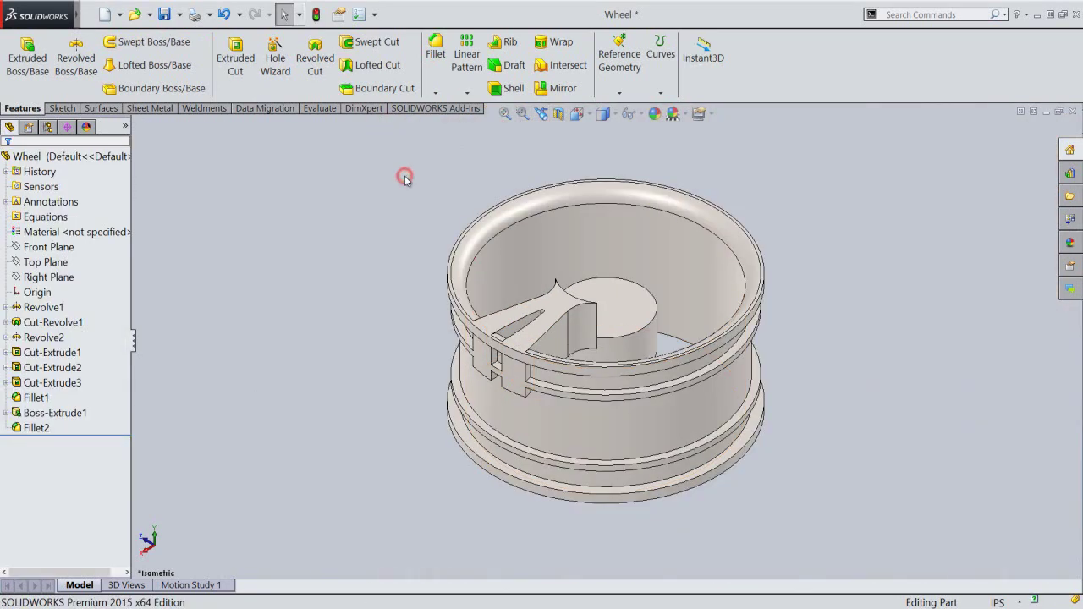
# Save the Wheel part including Fillet2, then open Tools > Equations.
pyautogui.click(165, 16)
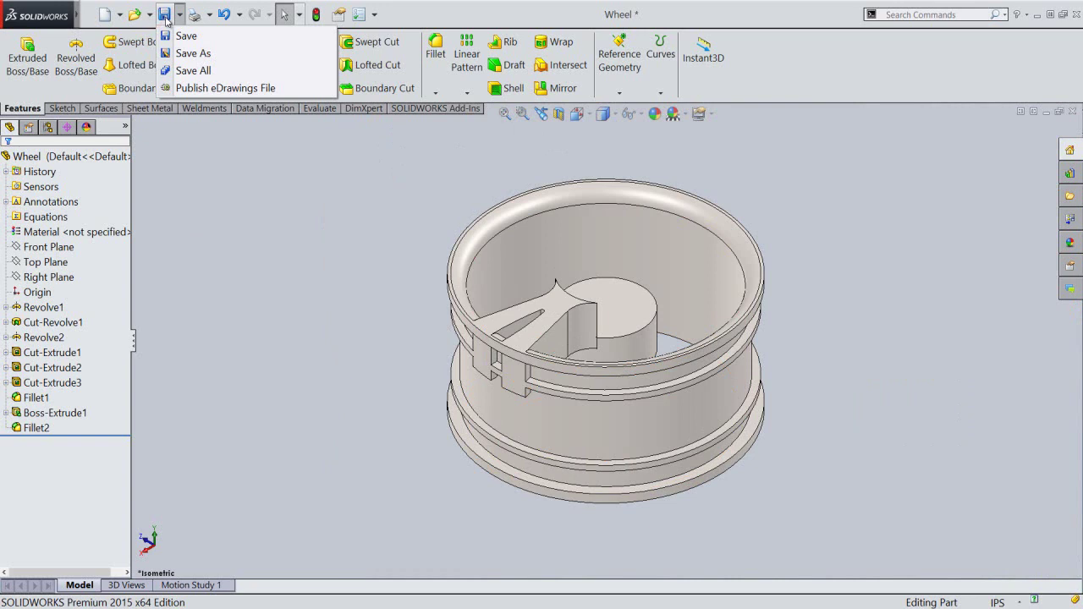
pyautogui.click(165, 16)
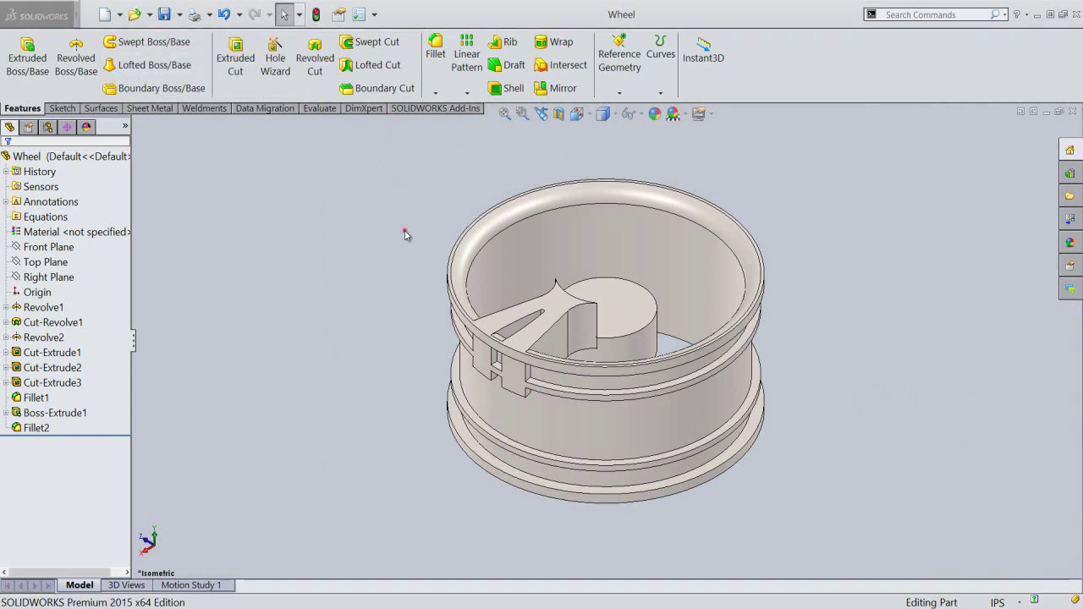
pyautogui.click(91, 15)
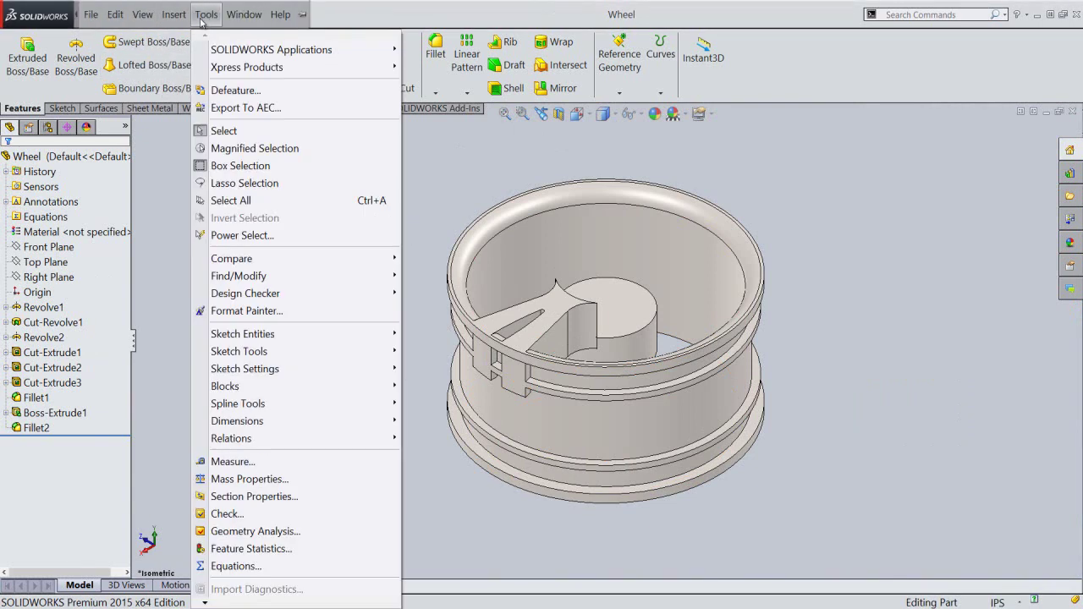
pyautogui.click(272, 568)
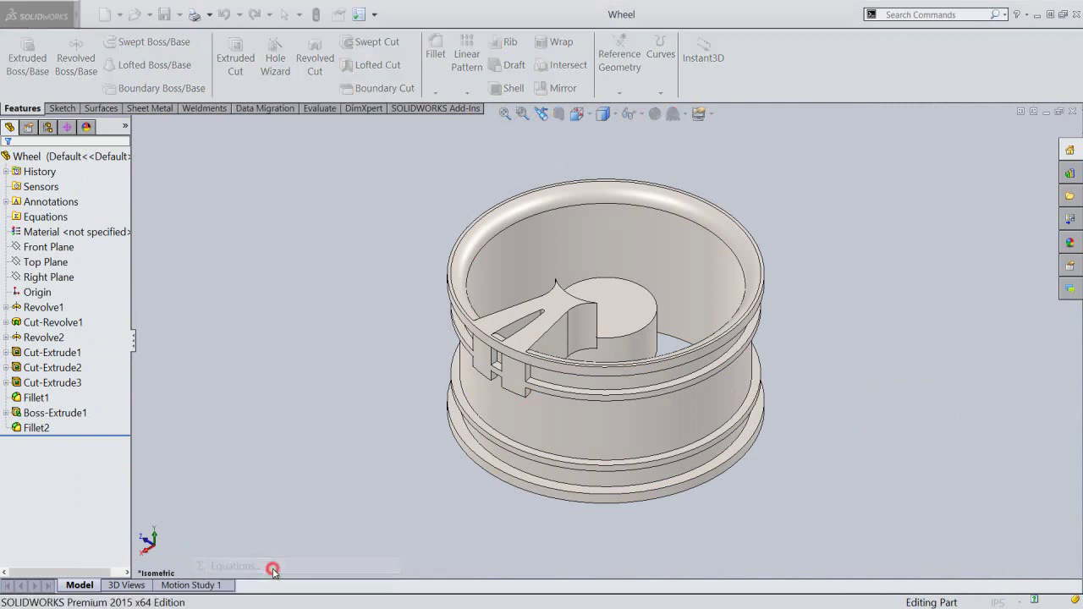
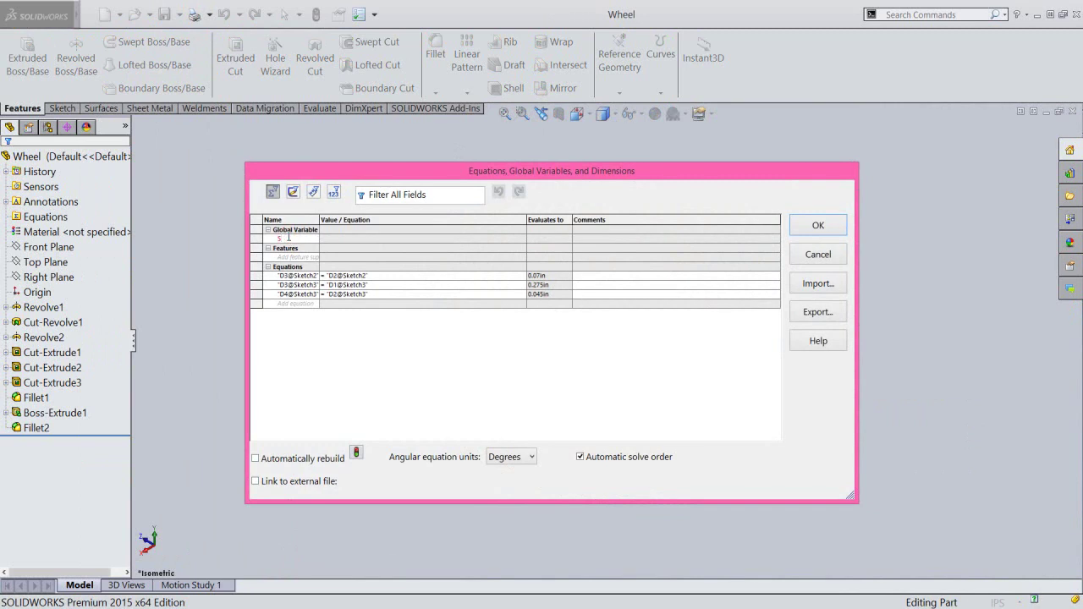
# Add the global variable Spokes = 5 to the Wheel part's equations and accept.
pyautogui.write('kes')
pyautogui.press('Tab')
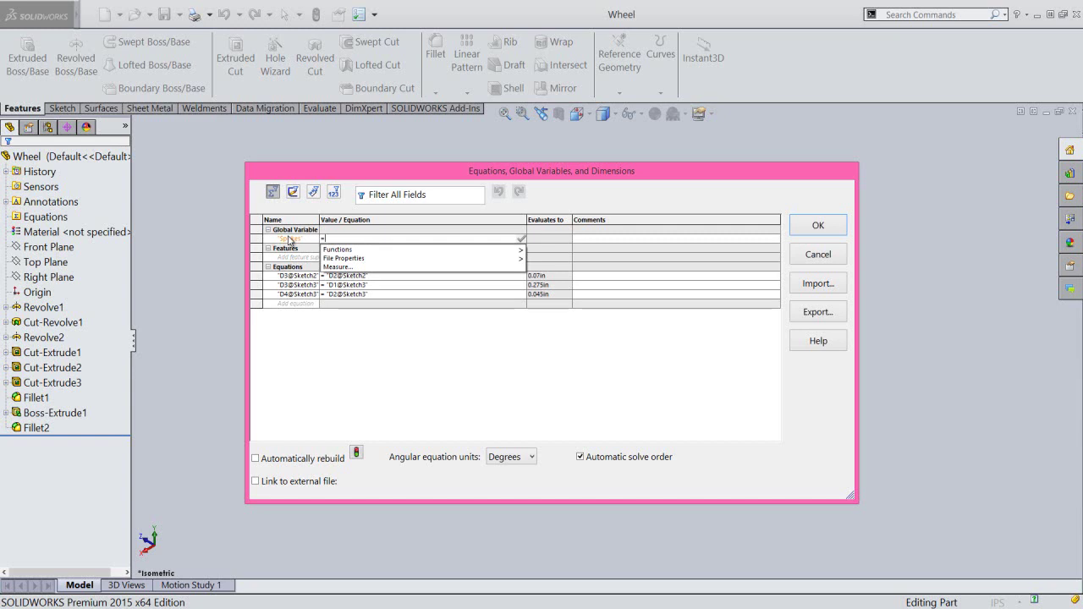
pyautogui.write('5')
pyautogui.press('Tab')
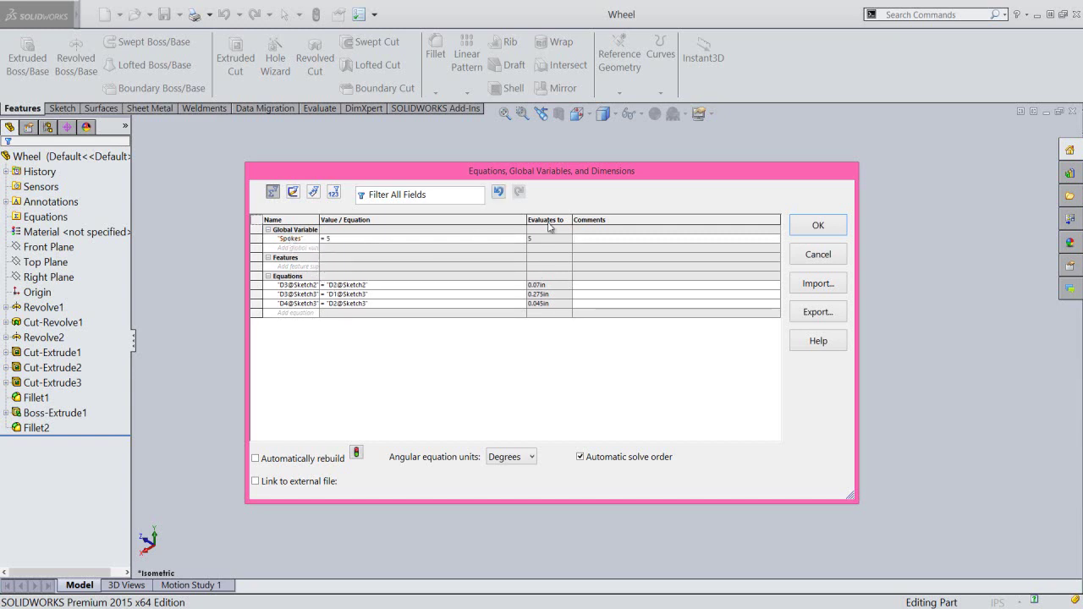
pyautogui.click(815, 225)
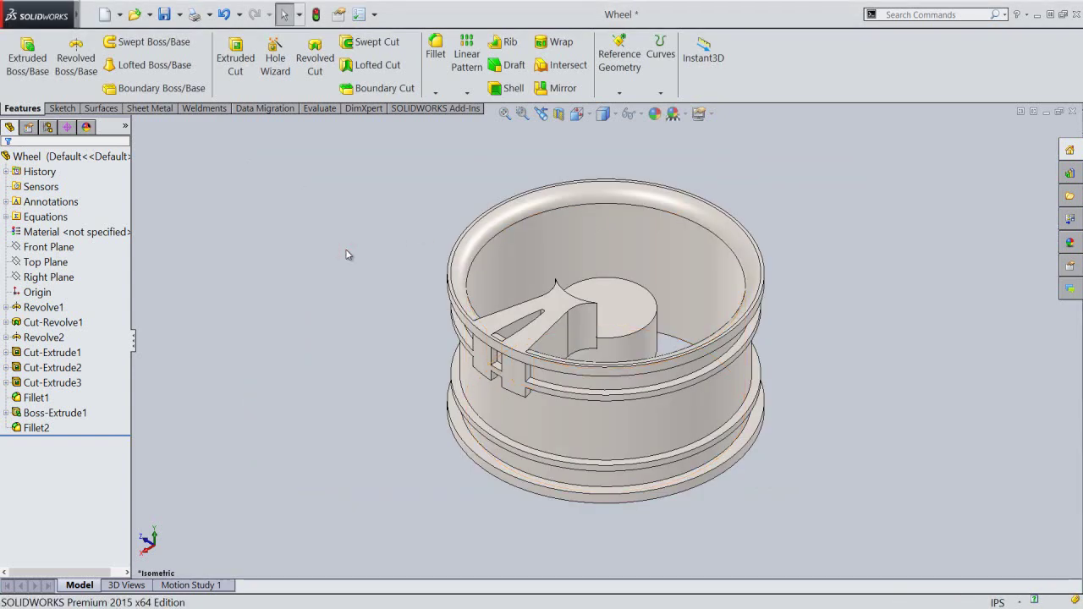
# Circular-pattern Boss-Extrude1 and Fillet2 five times around temporary axis Axis<1>.
pyautogui.click(466, 92)
pyautogui.click(468, 130)
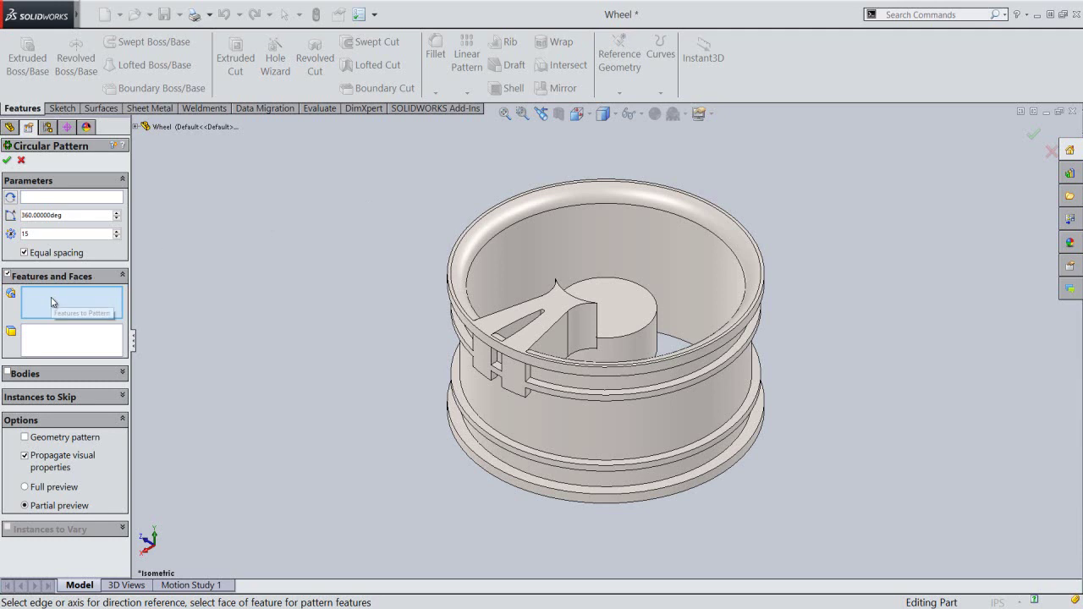
pyautogui.click(134, 127)
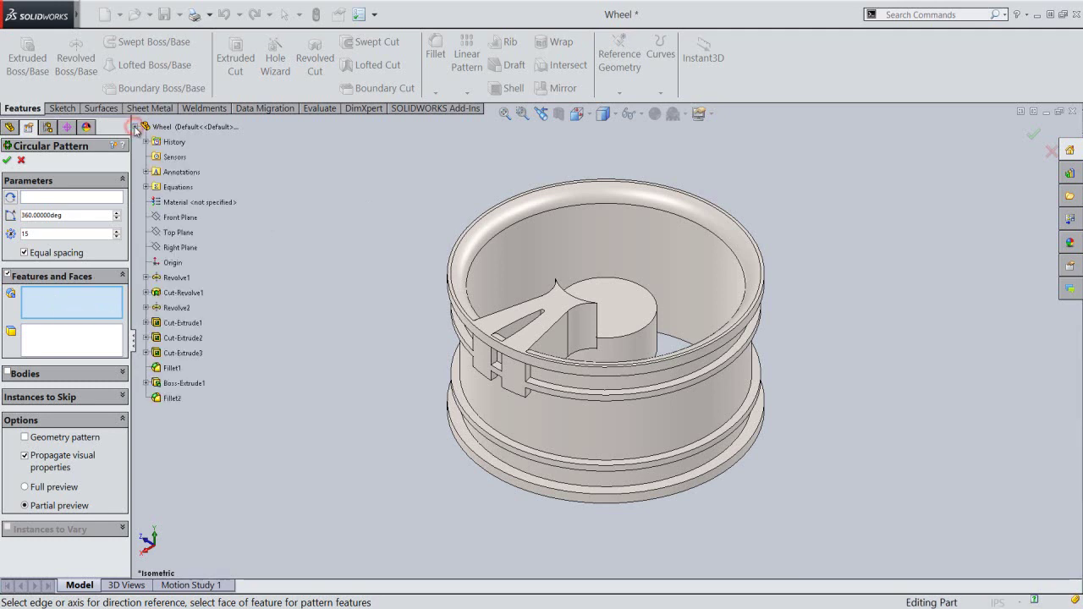
pyautogui.click(184, 384)
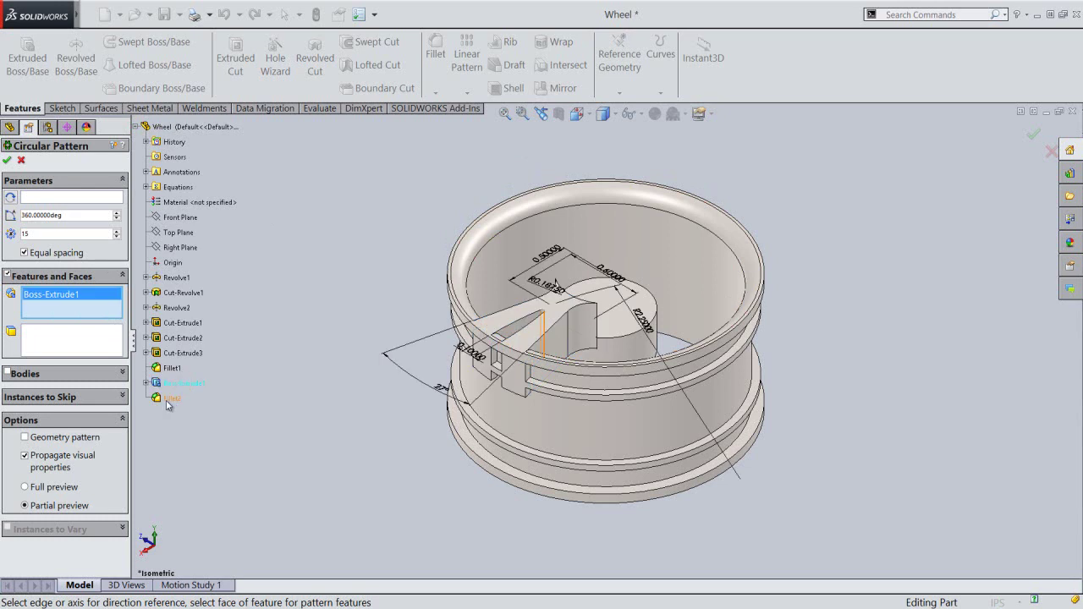
pyautogui.click(168, 400)
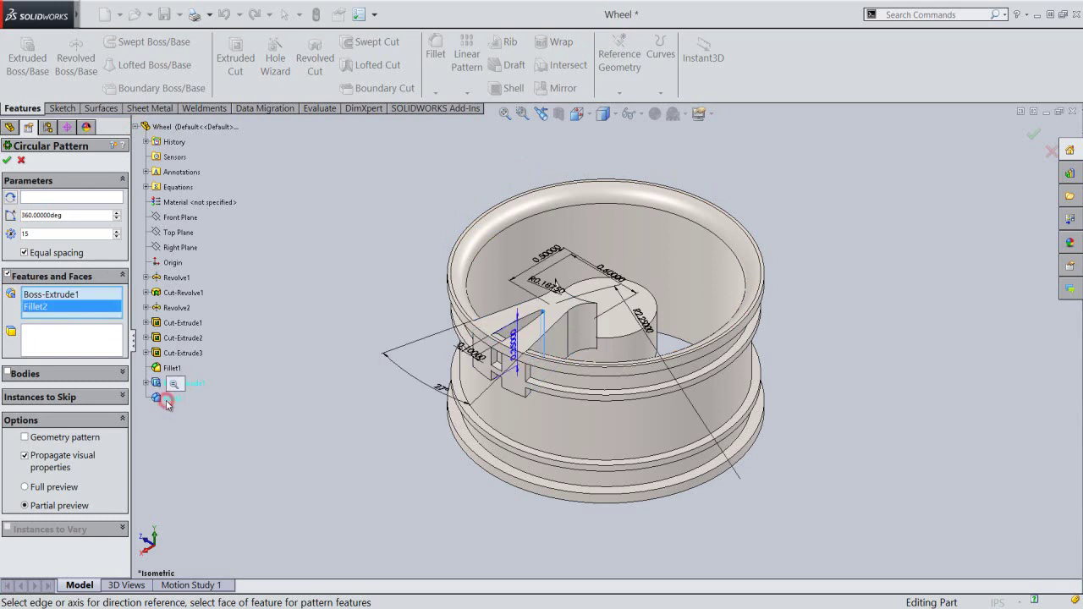
pyautogui.click(47, 198)
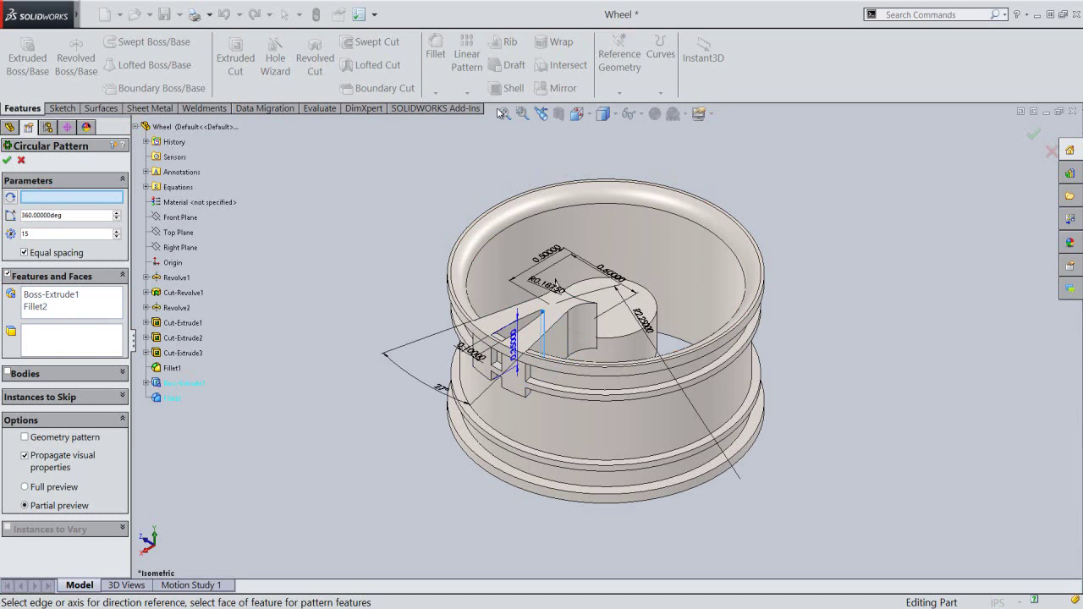
pyautogui.click(633, 113)
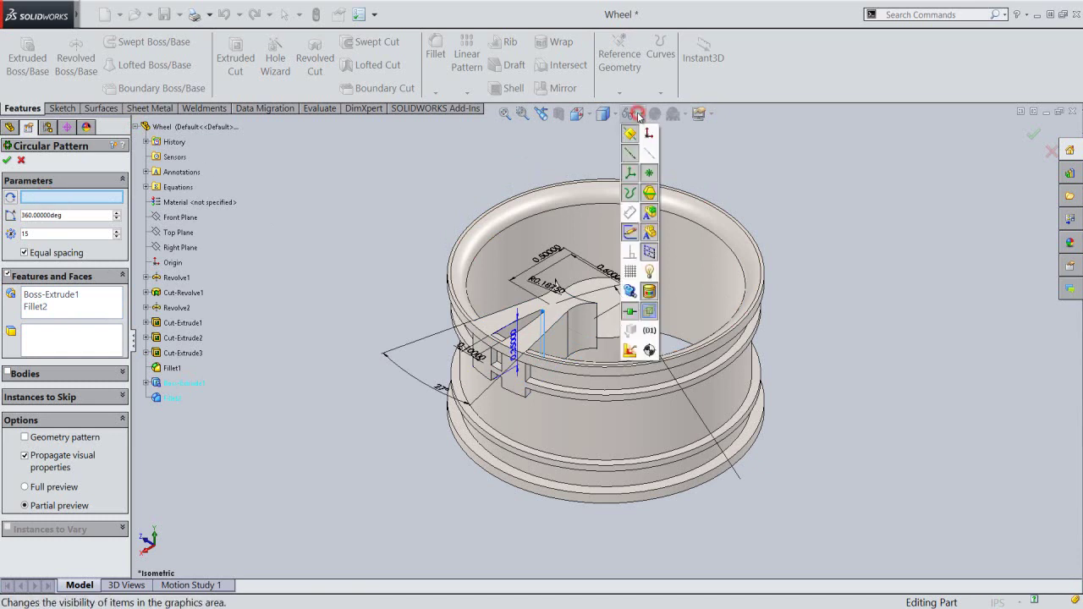
pyautogui.click(652, 156)
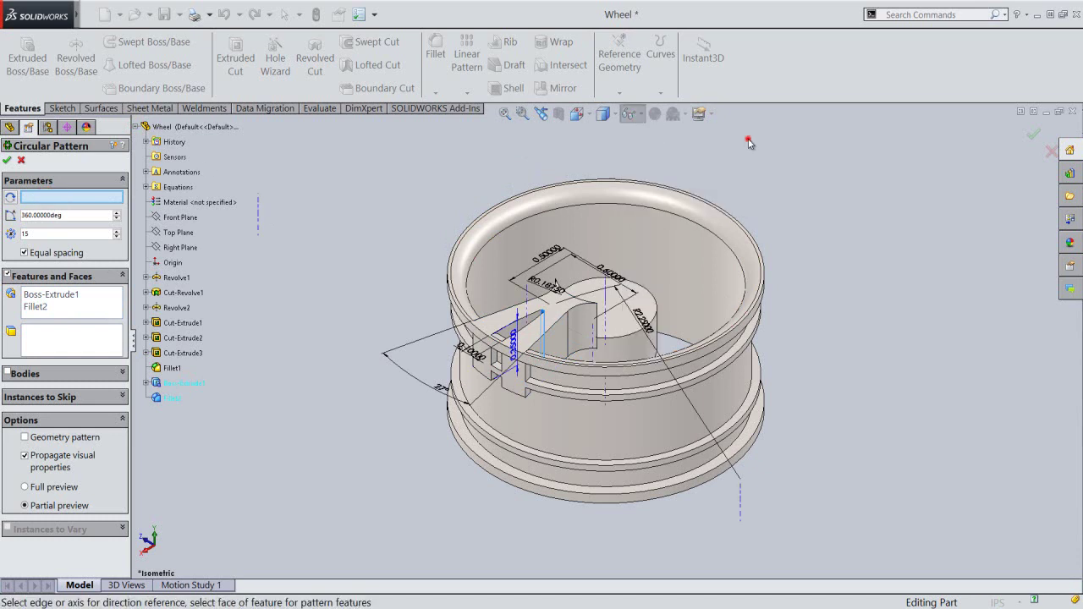
pyautogui.click(607, 296)
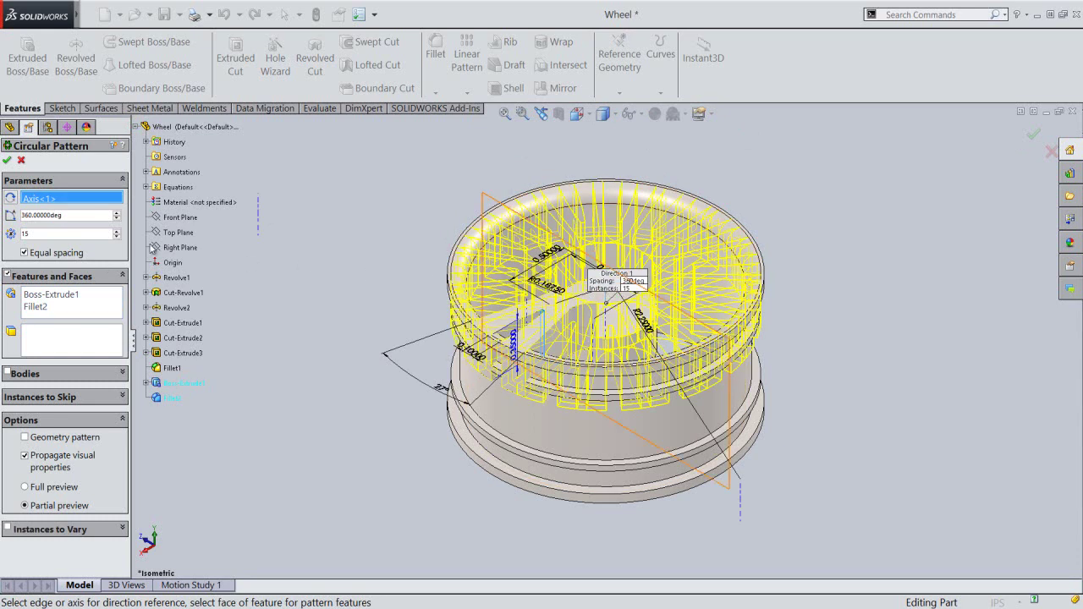
pyautogui.click(71, 233)
pyautogui.write('5')
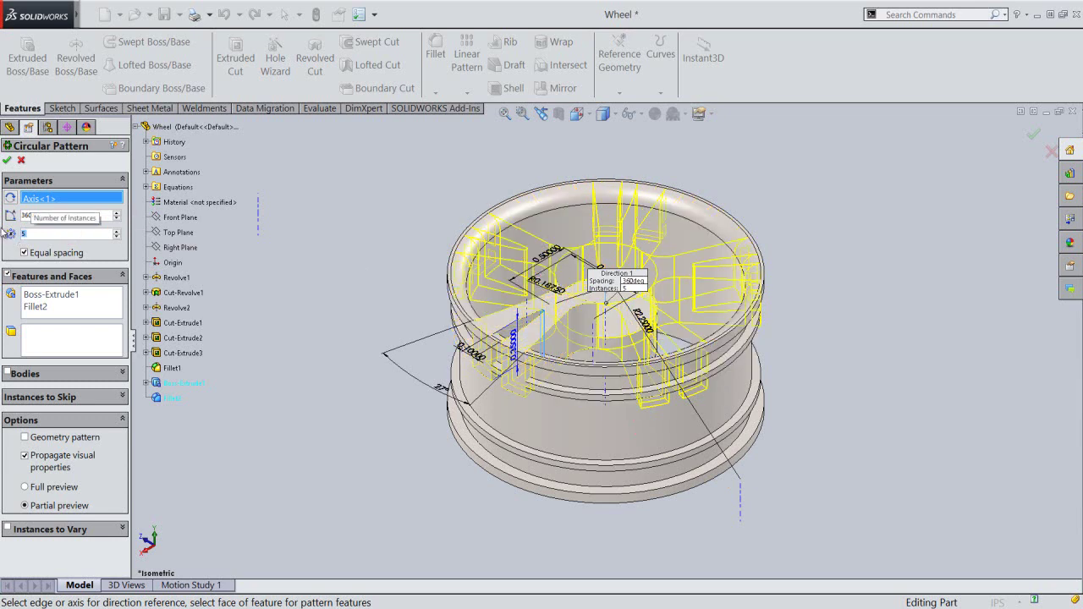
pyautogui.click(10, 157)
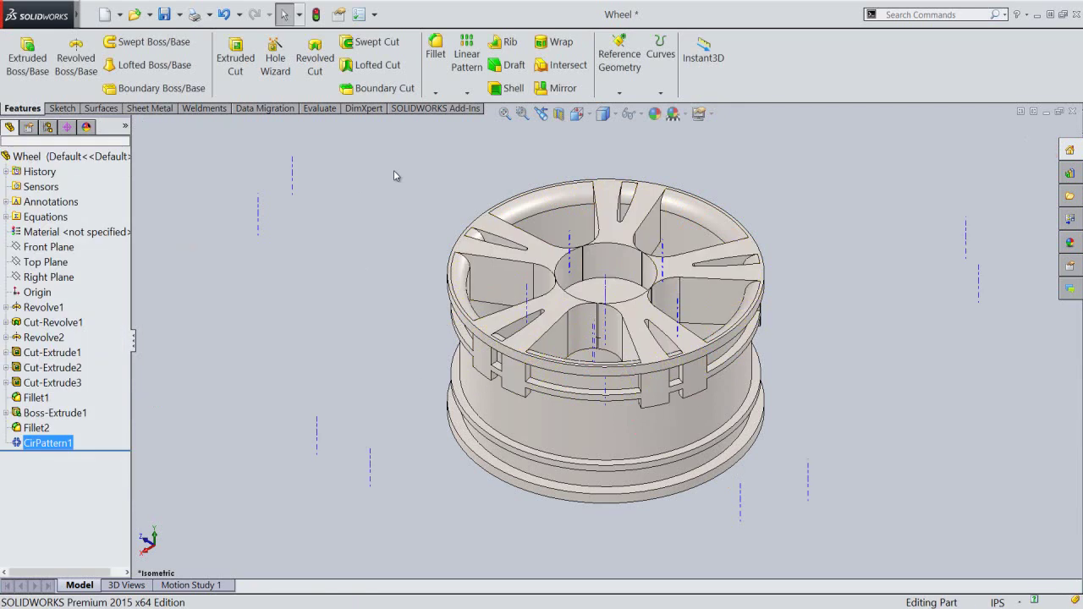
# Hide the temporary axes in the view.
pyautogui.click(394, 170)
pyautogui.click(630, 113)
pyautogui.click(629, 153)
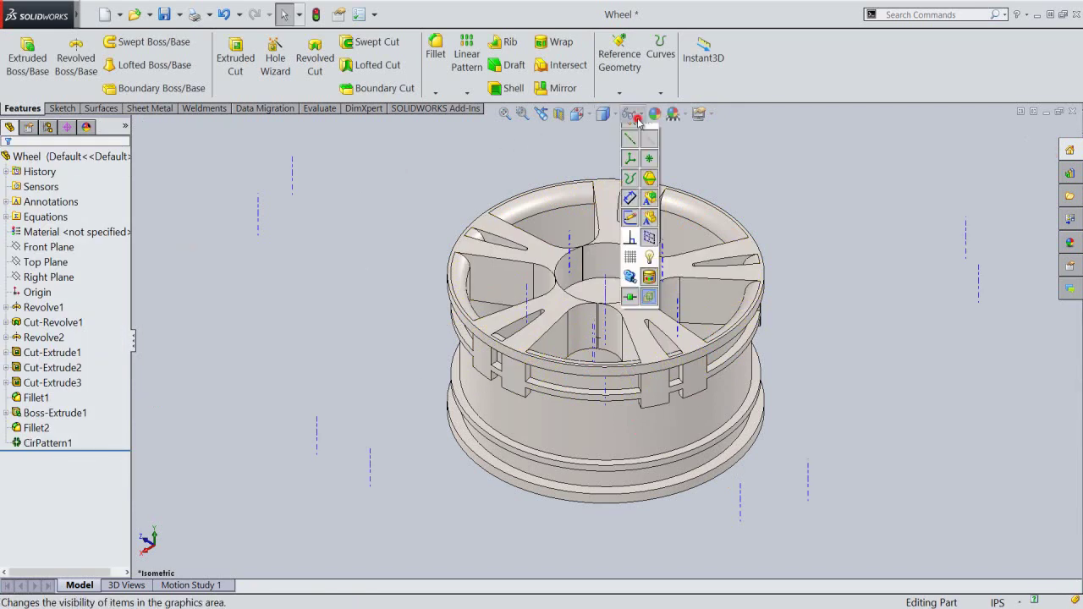
pyautogui.click(503, 131)
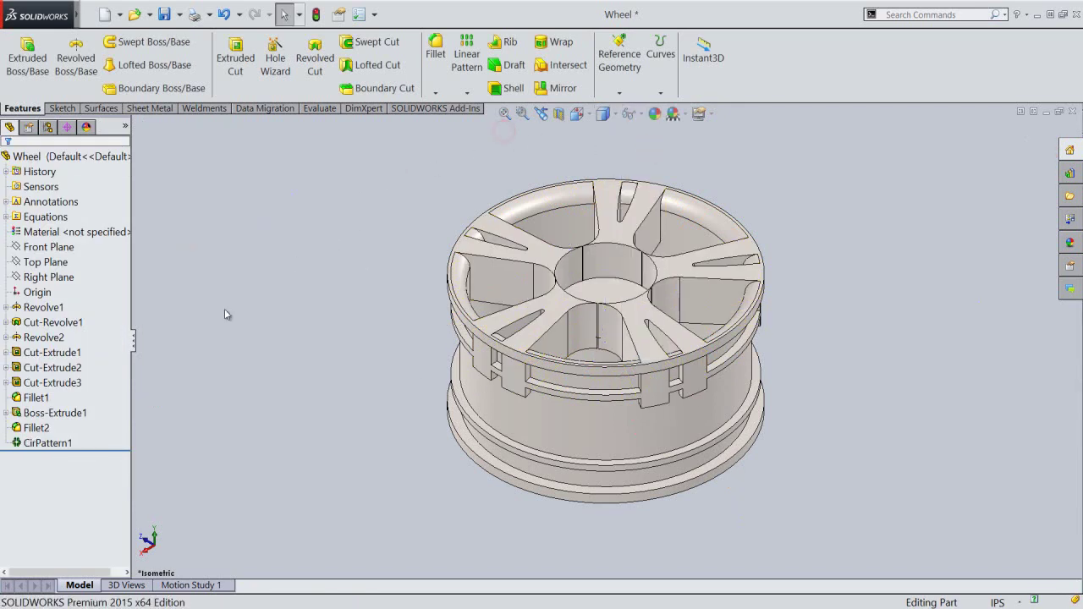
# Set CirPattern1's instance count to the "Spokes" global variable and save the part.
pyautogui.click(17, 445)
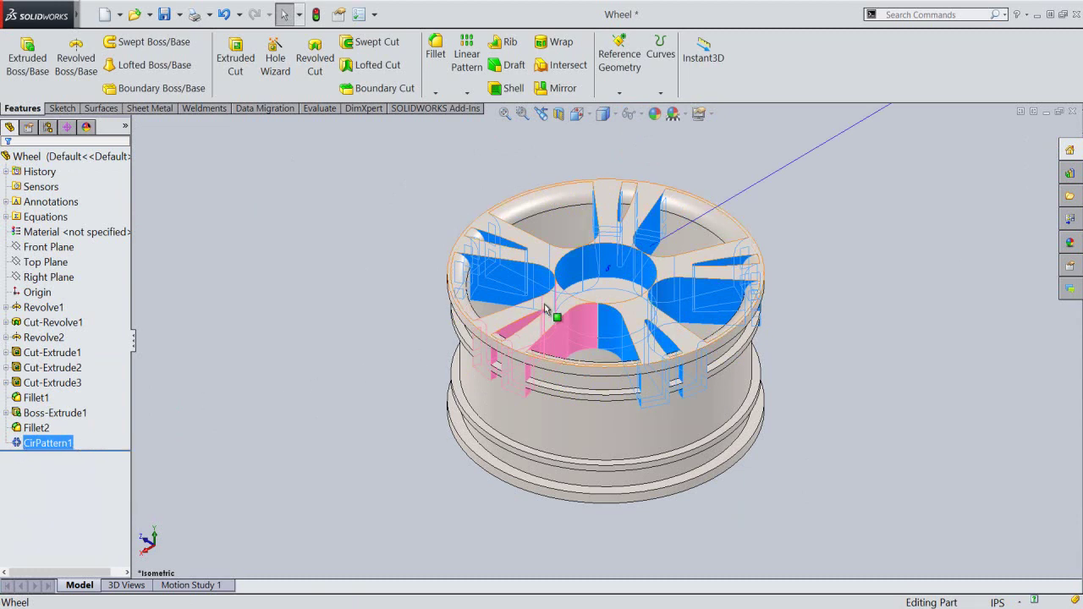
pyautogui.doubleClick(610, 272)
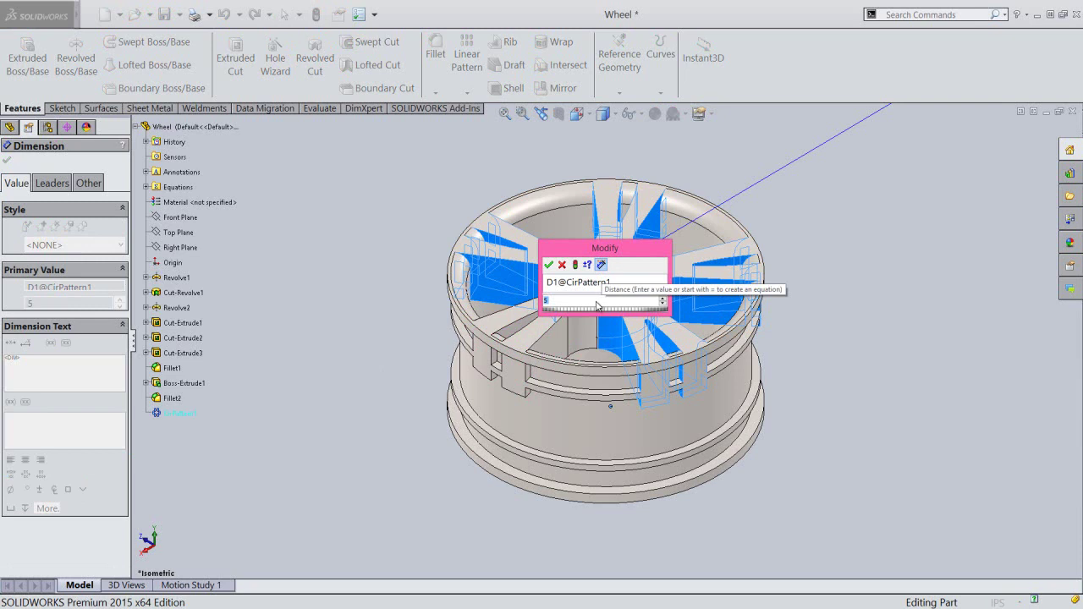
pyautogui.write('="Spokes')
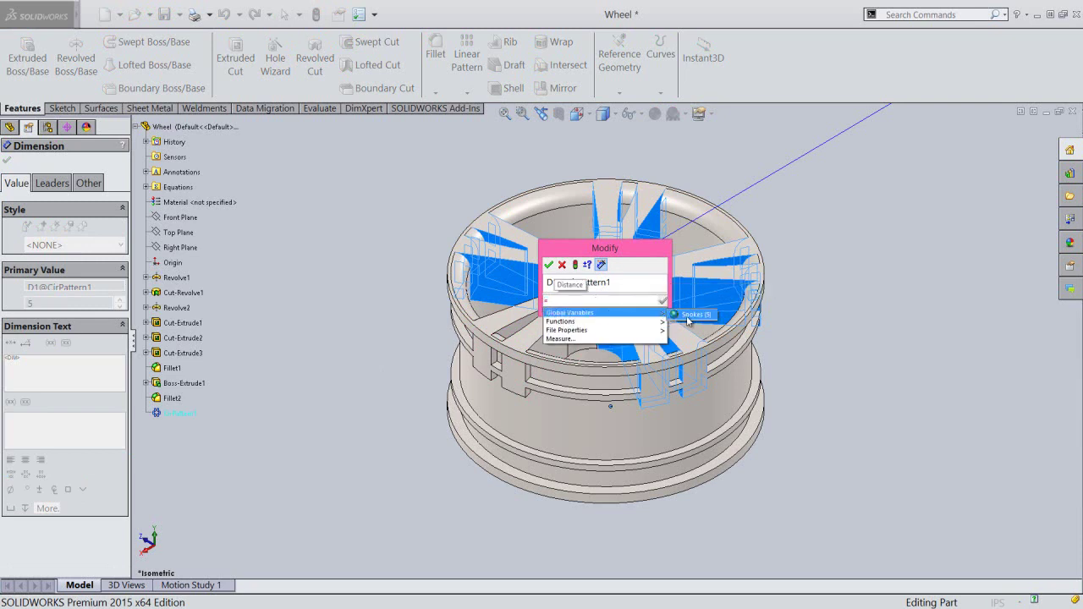
pyautogui.click(688, 315)
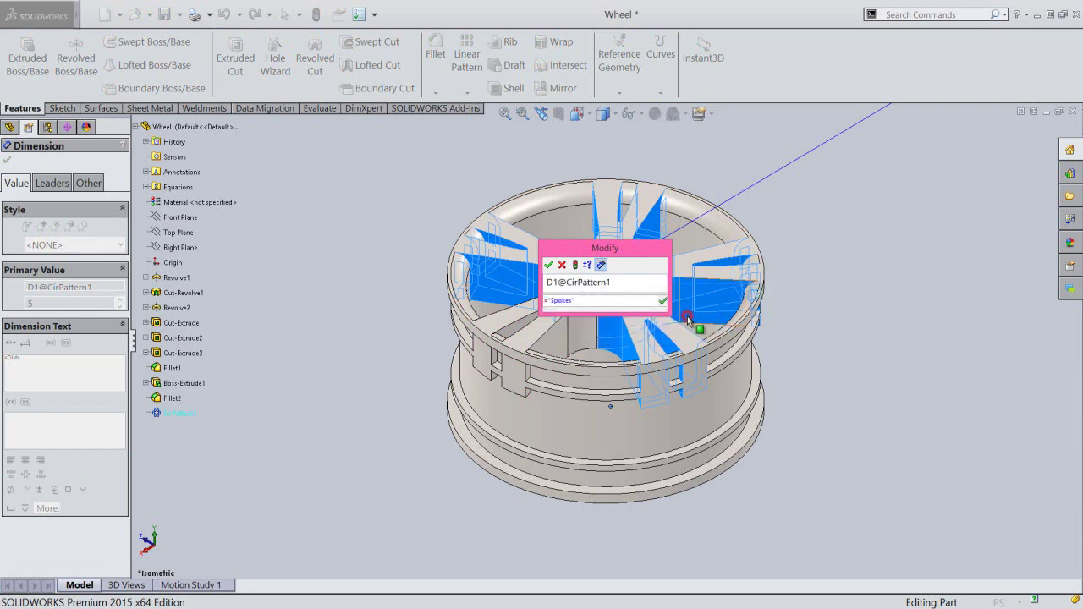
pyautogui.click(550, 266)
pyautogui.click(354, 308)
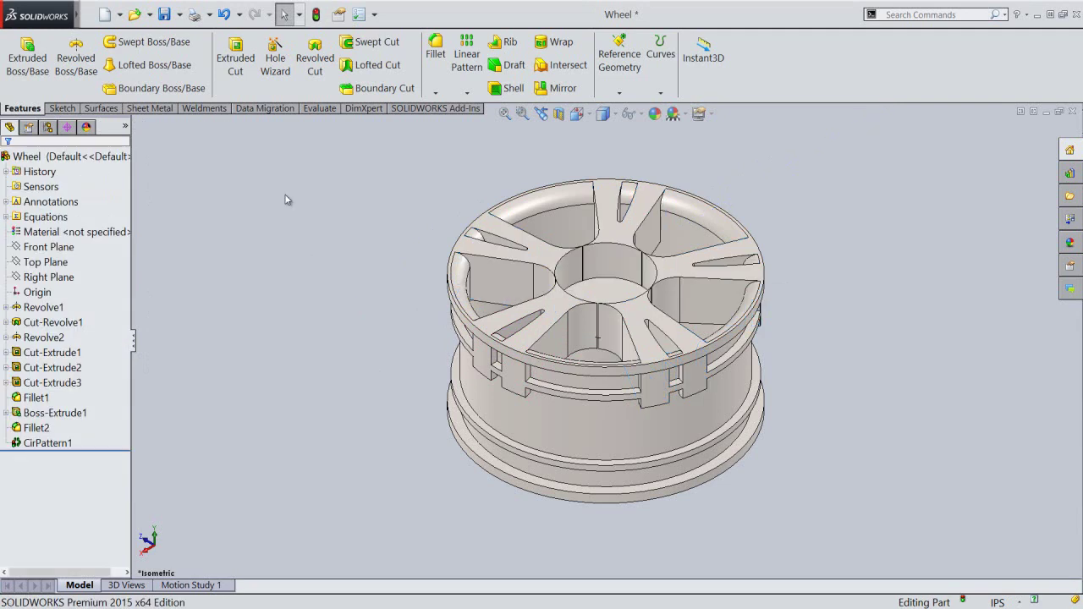
pyautogui.click(164, 14)
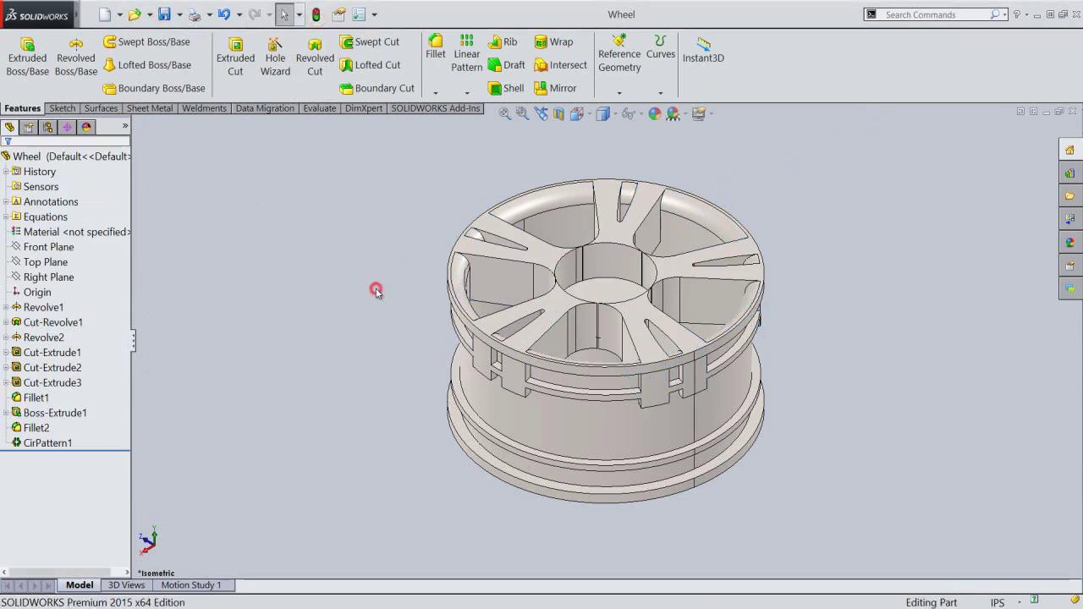
# Start a revolved-cut sketch on the Front Plane with intersection curves from the Wheel body.
pyautogui.click(313, 63)
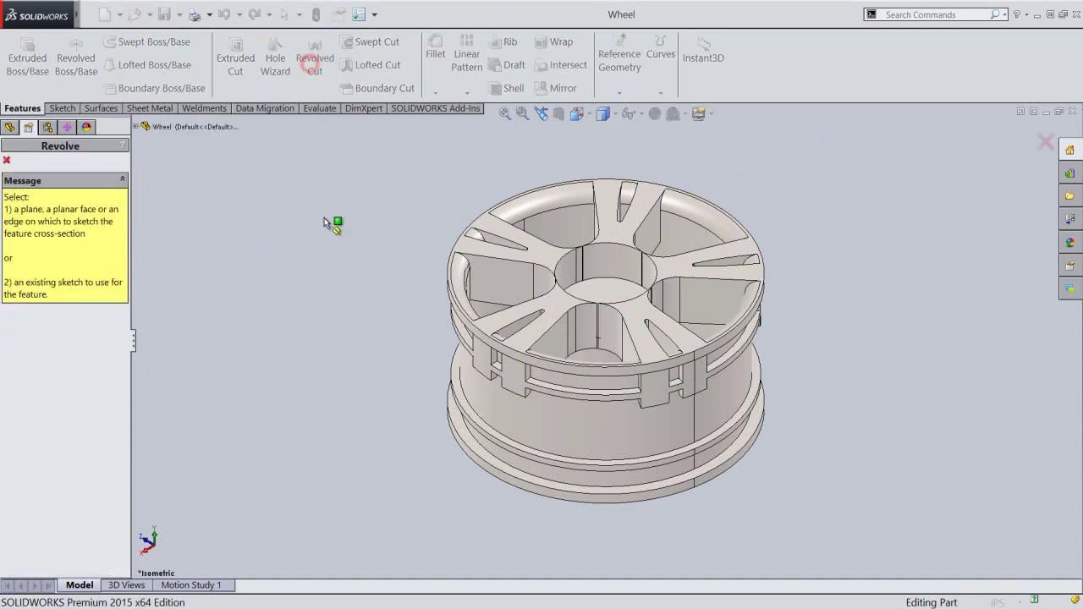
pyautogui.click(135, 126)
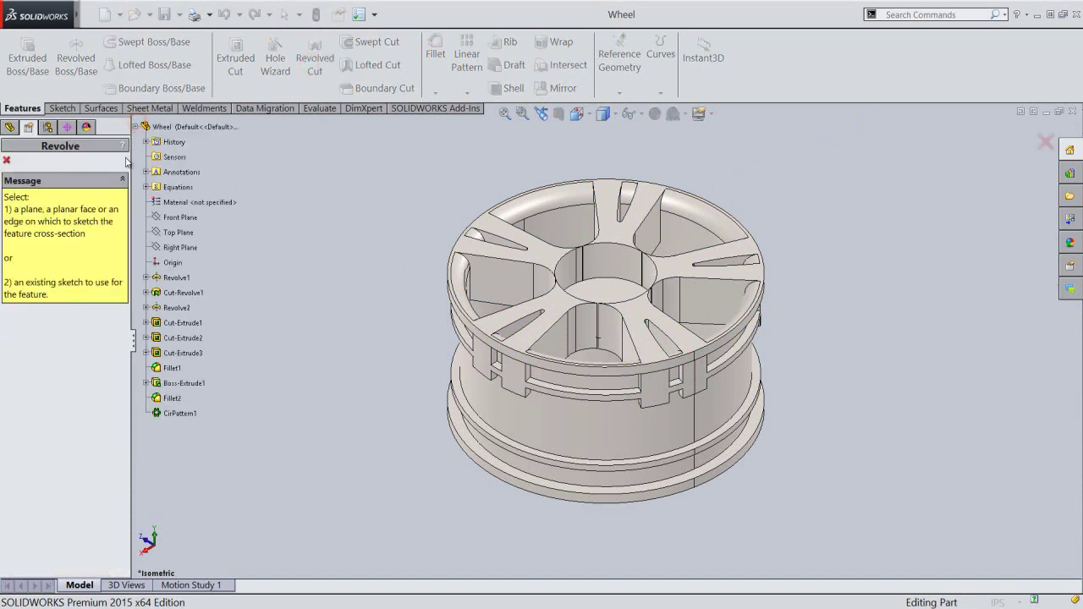
pyautogui.click(173, 217)
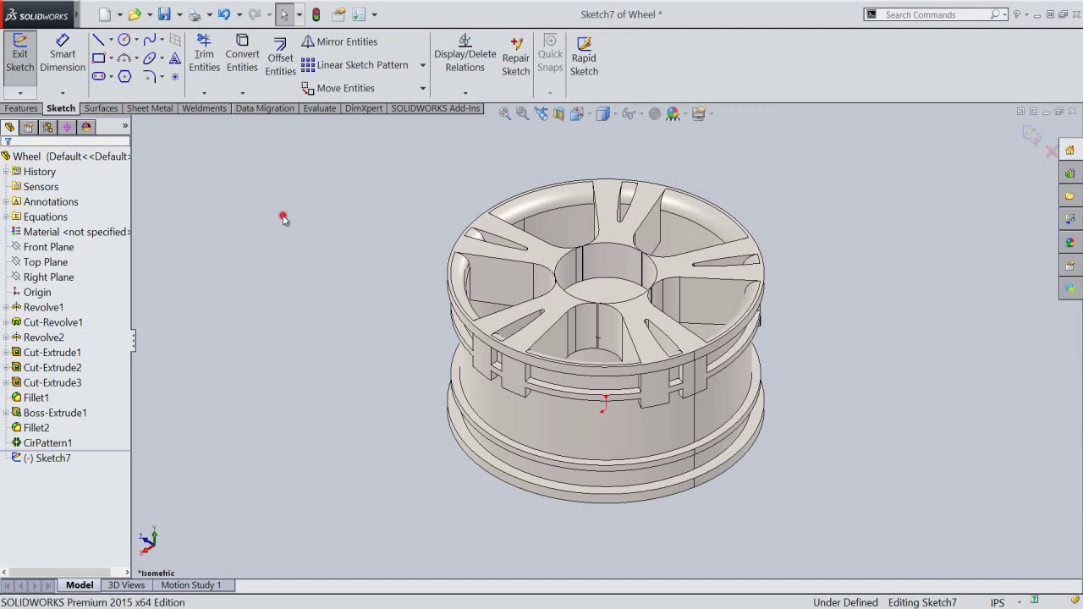
pyautogui.click(241, 94)
pyautogui.click(245, 127)
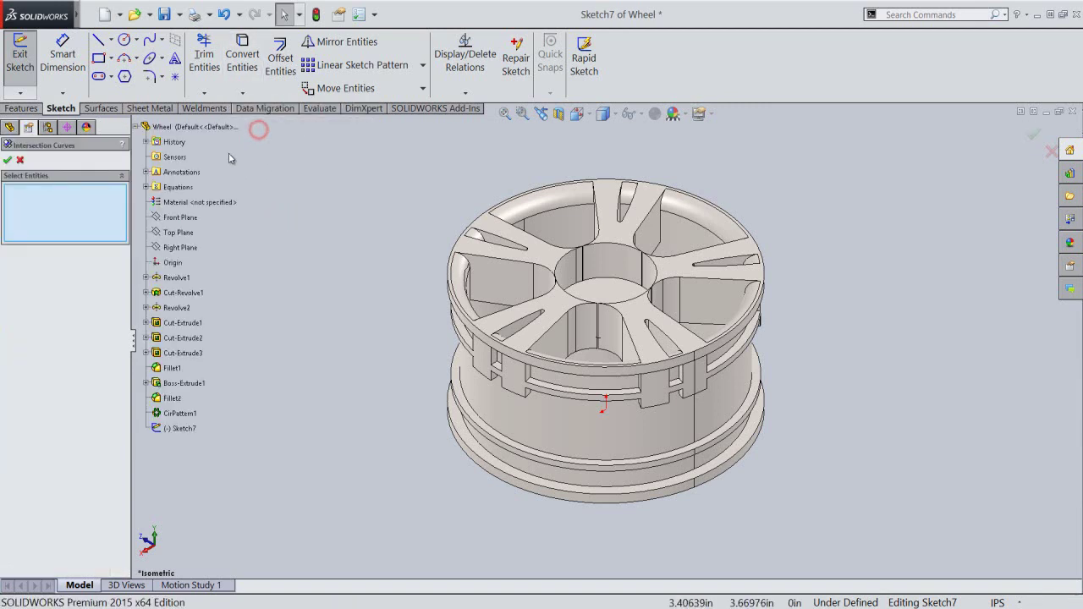
pyautogui.click(180, 128)
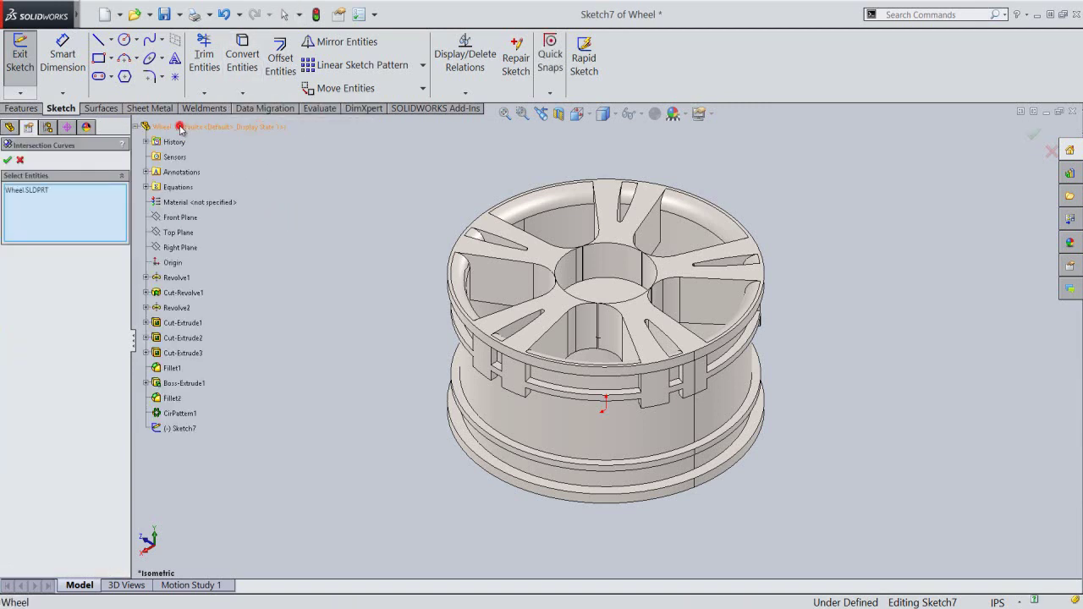
pyautogui.click(6, 160)
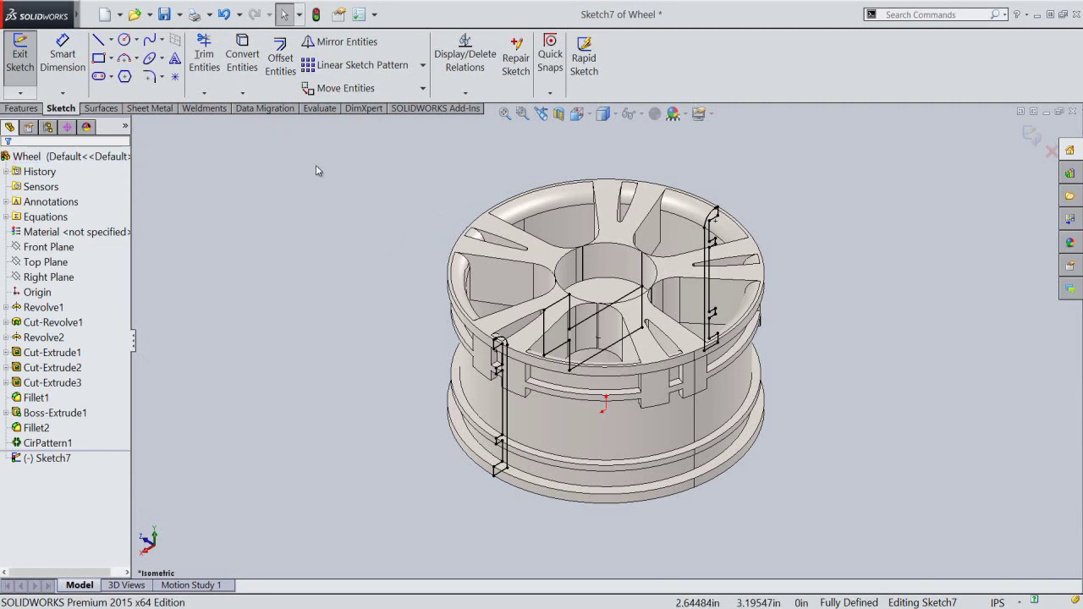
# Apply a section view and look at the wheel square-on from the Right.
pyautogui.click(558, 113)
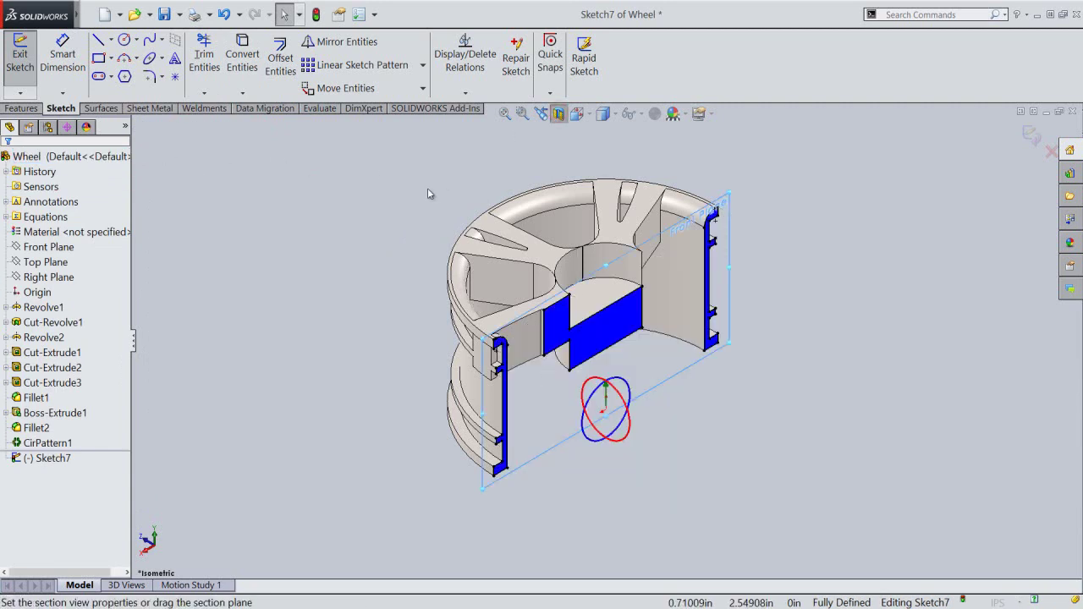
pyautogui.click(6, 159)
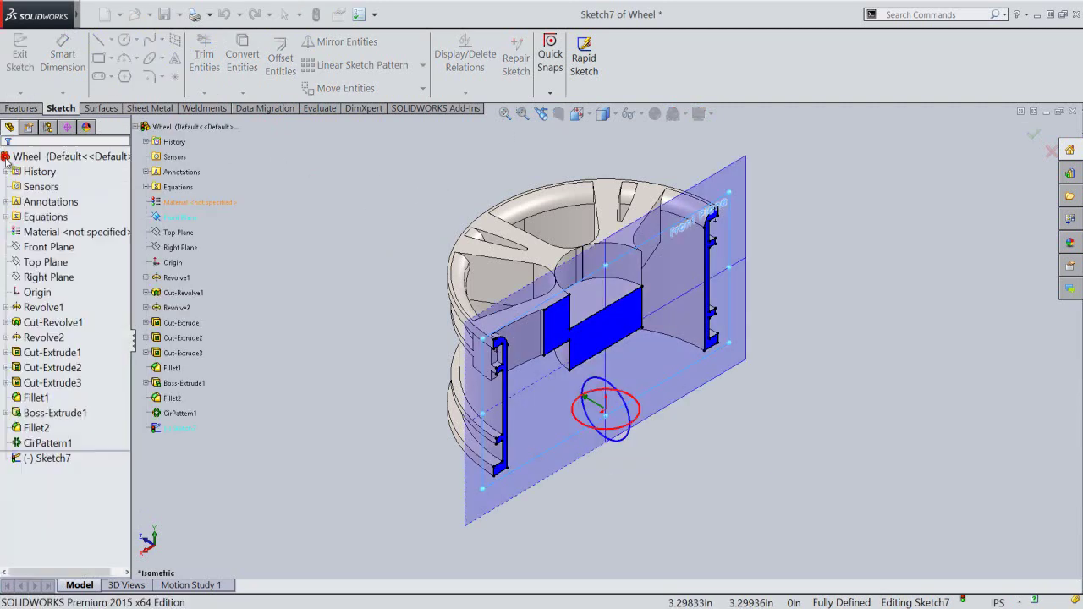
pyautogui.click(578, 114)
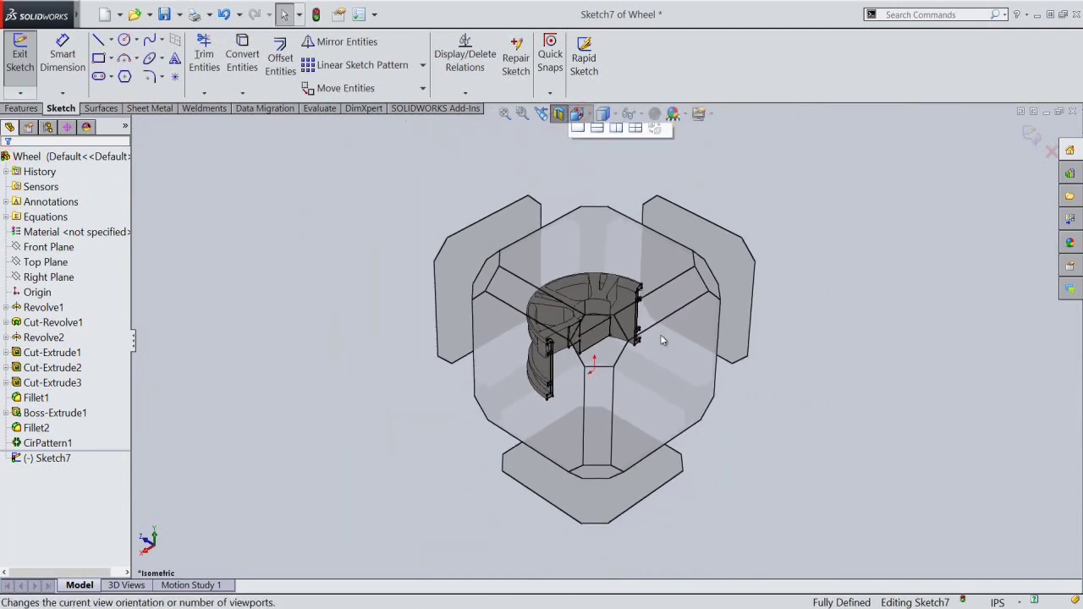
pyautogui.click(670, 356)
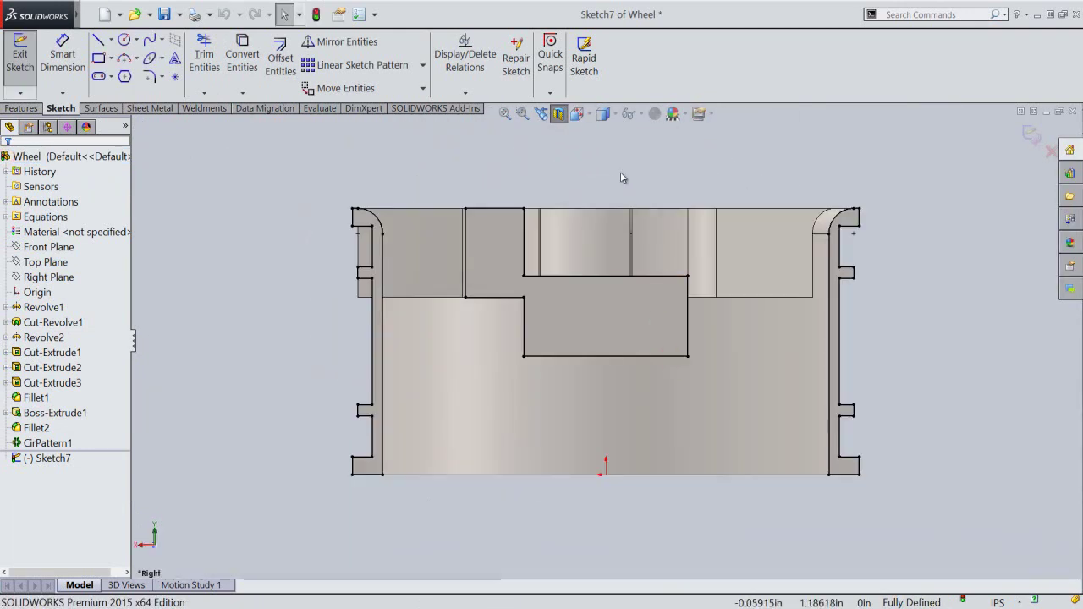
pyautogui.rightClick(616, 178)
pyautogui.click(637, 470)
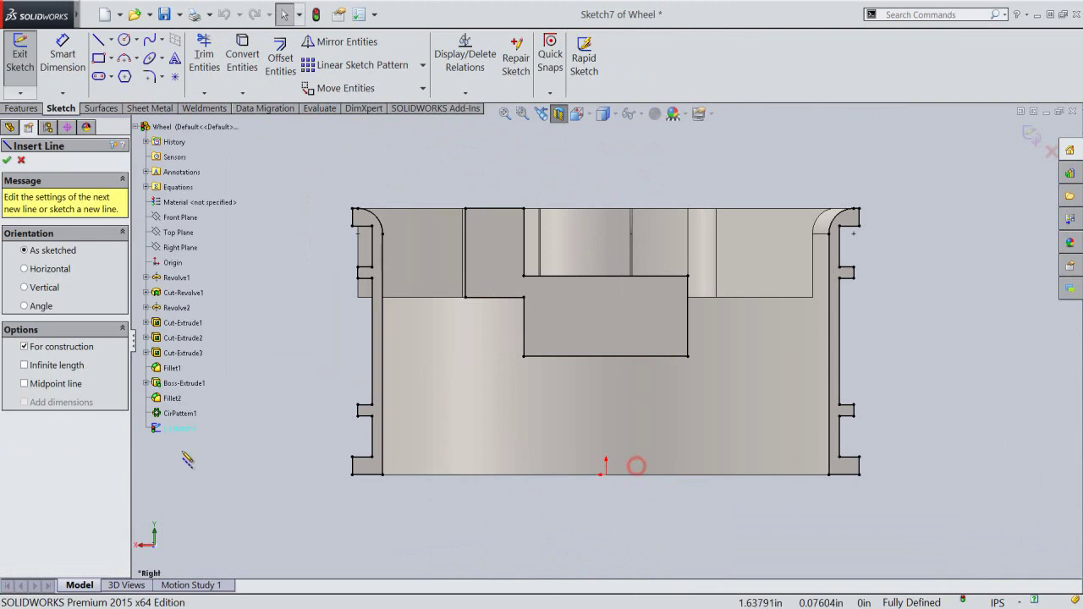
# Add an infinite vertical construction line at the bottom-edge midpoint.
pyautogui.click(52, 365)
pyautogui.click(35, 290)
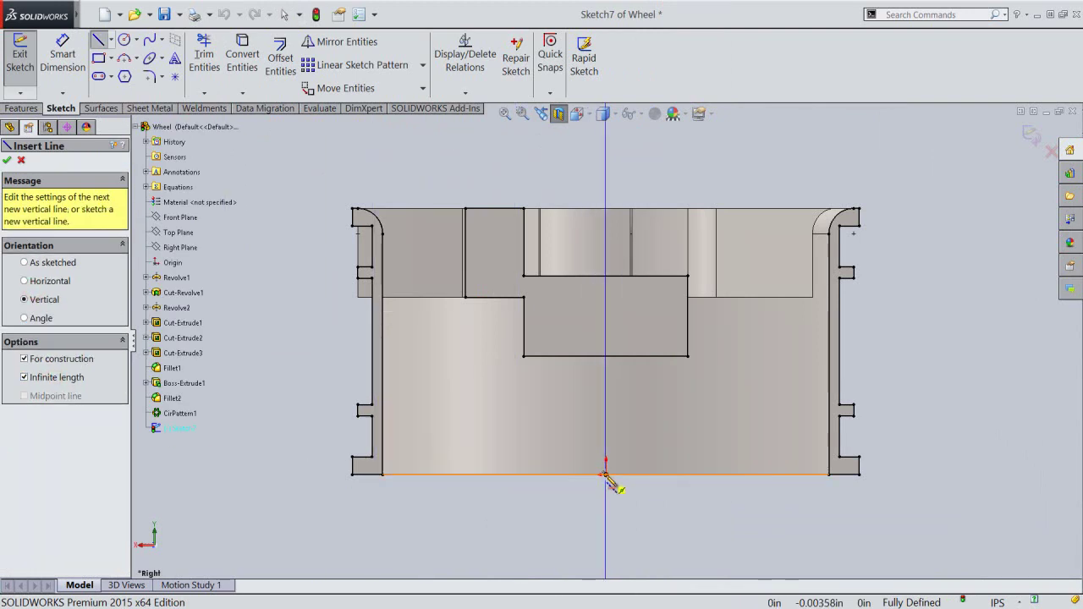
pyautogui.click(606, 475)
pyautogui.rightClick(663, 184)
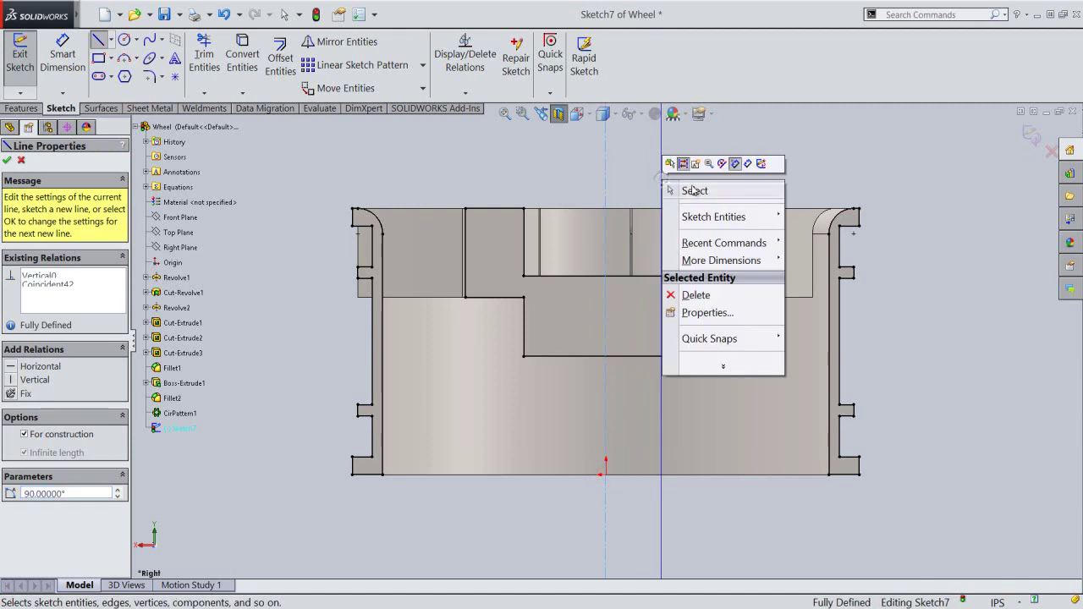
pyautogui.click(692, 188)
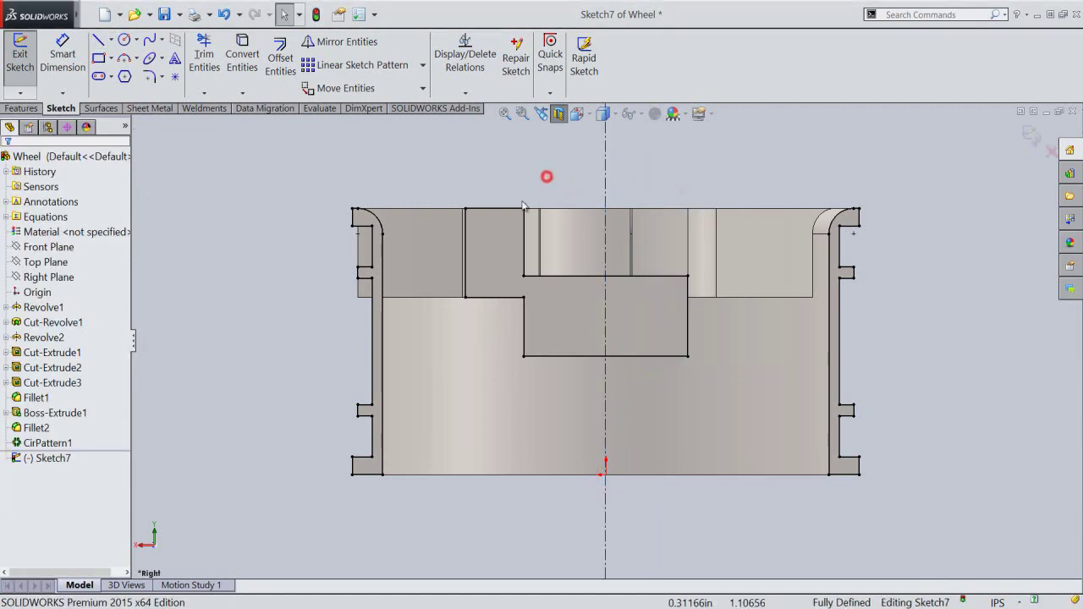
# Sketch a short slanted line from the hub pocket down to above the step edge.
pyautogui.scroll(-3, 533, 190)
pyautogui.rightClick(503, 163)
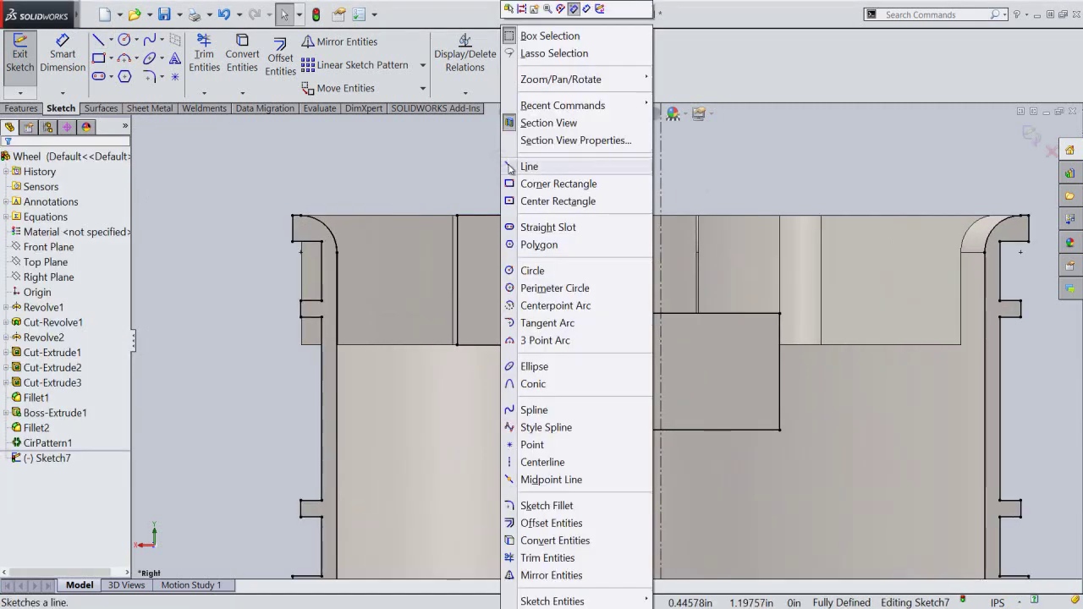
pyautogui.click(512, 167)
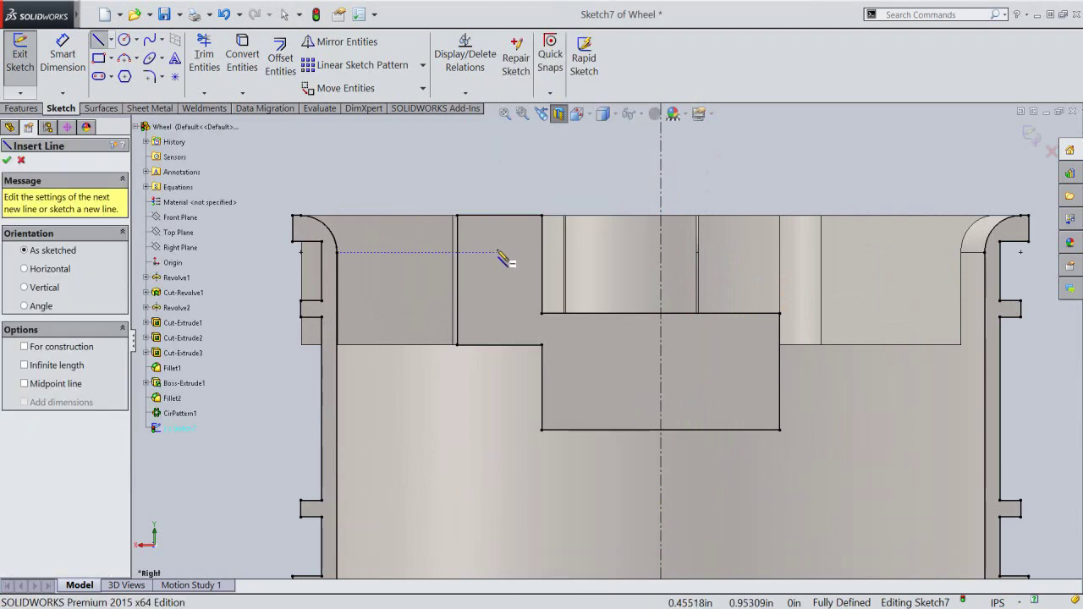
pyautogui.click(498, 251)
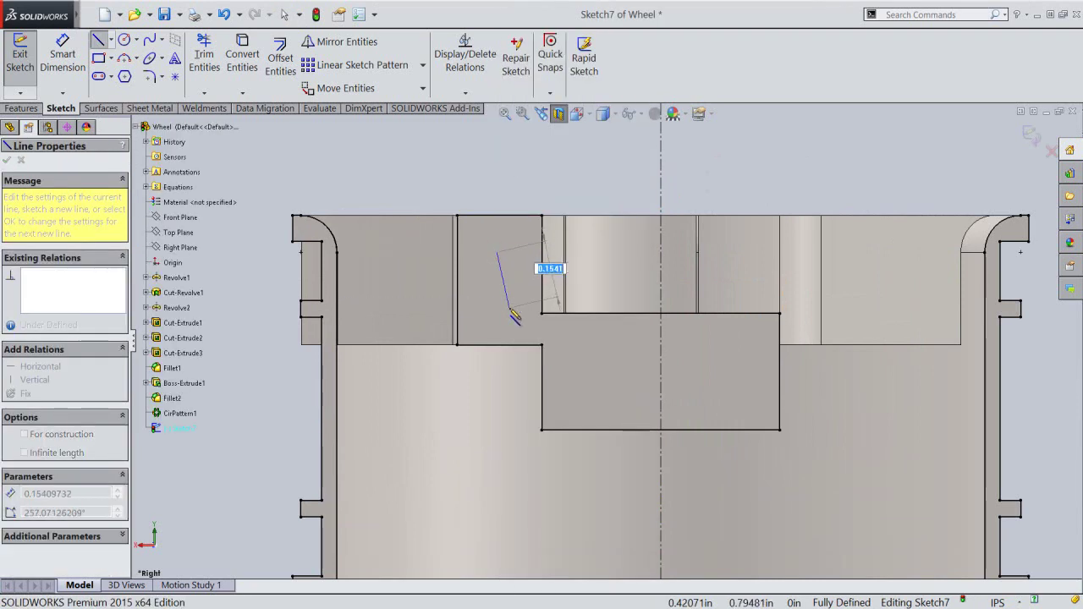
pyautogui.click(510, 309)
pyautogui.rightClick(504, 280)
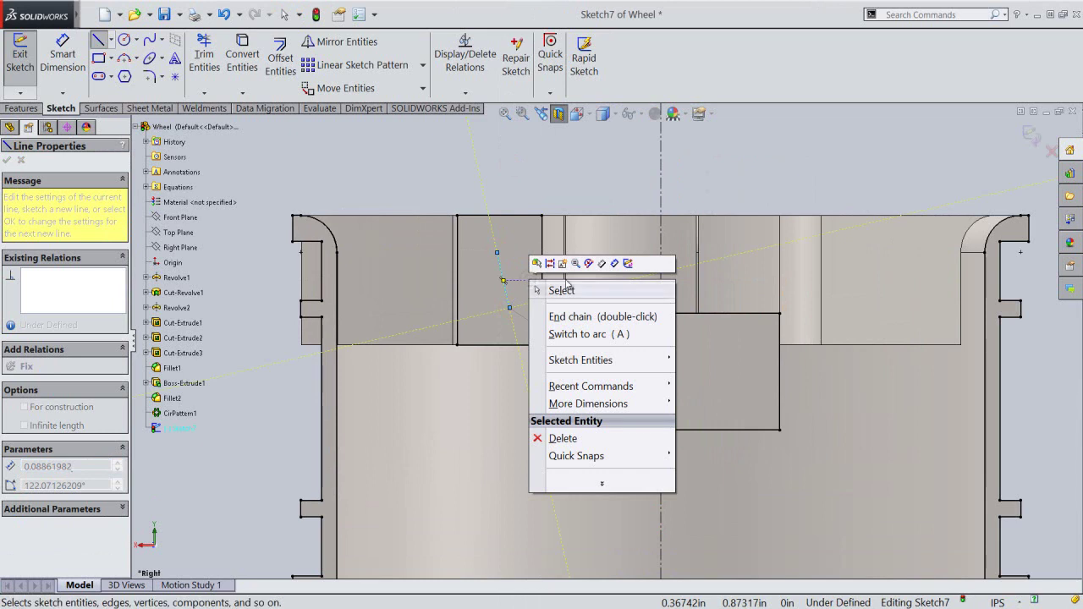
pyautogui.click(614, 264)
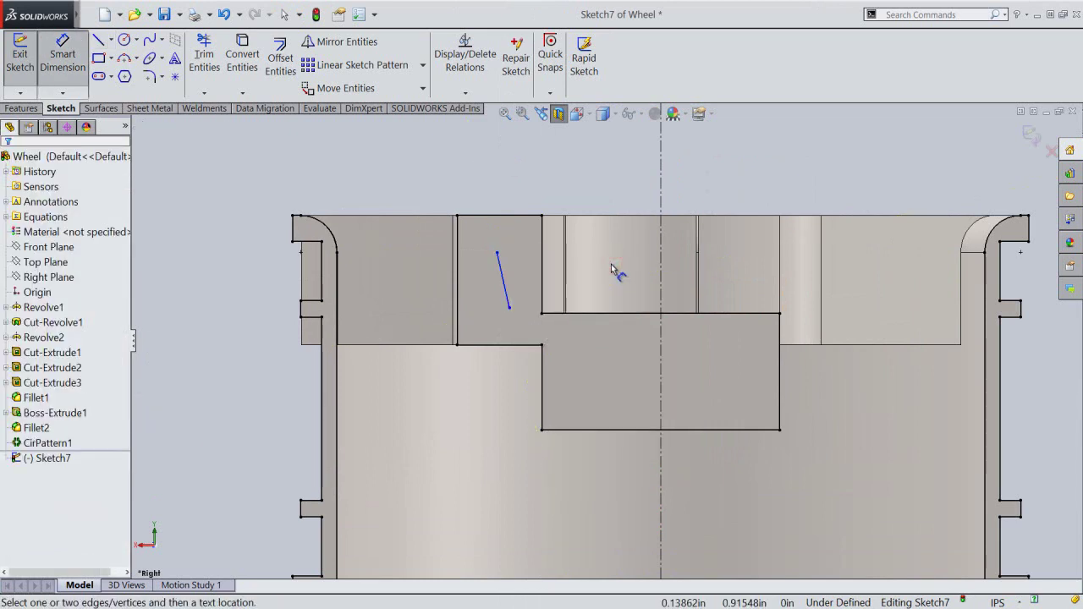
# Dimension the slanted line at 85° to the horizontal step edge.
pyautogui.click(507, 292)
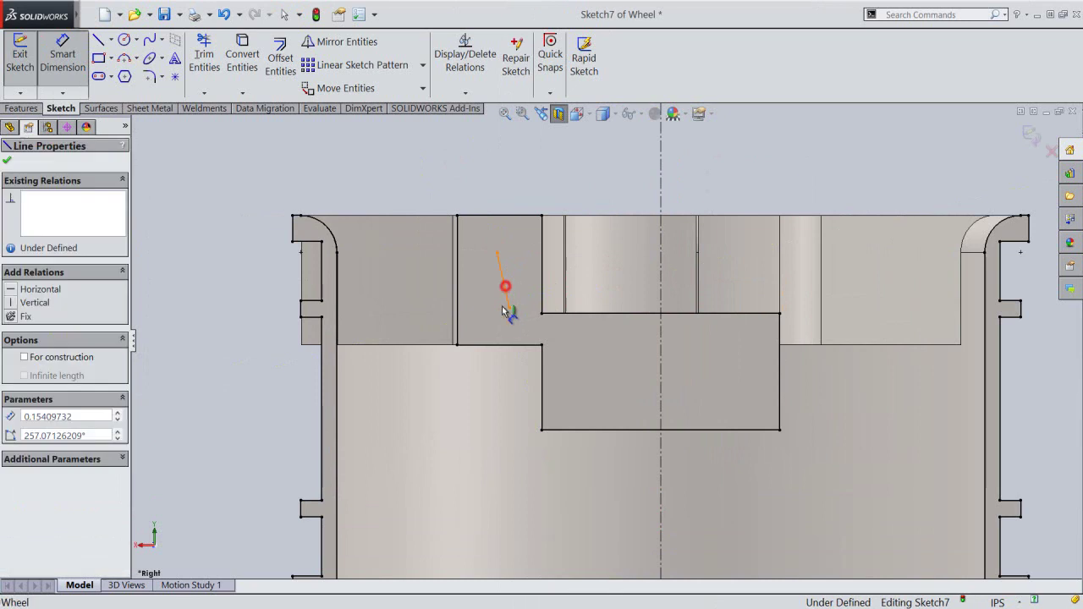
pyautogui.click(556, 313)
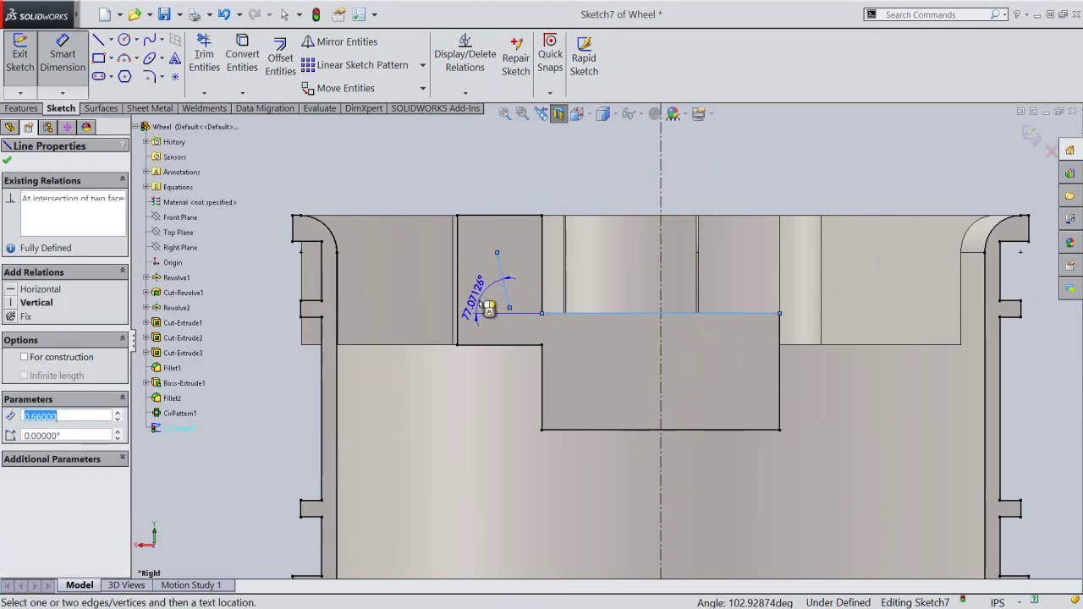
pyautogui.click(479, 302)
pyautogui.write('85')
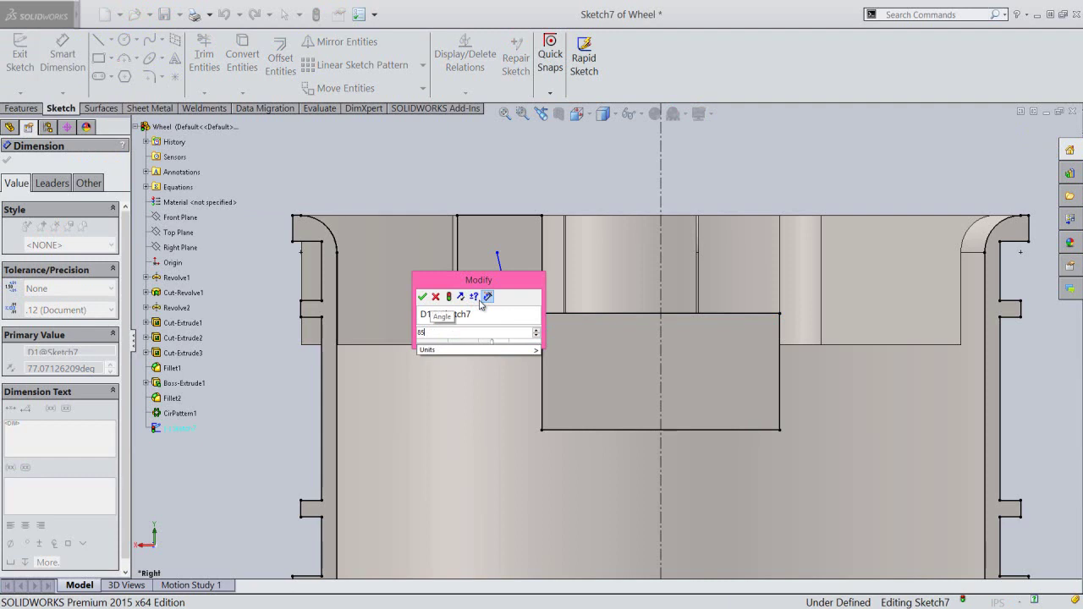
pyautogui.press('Return')
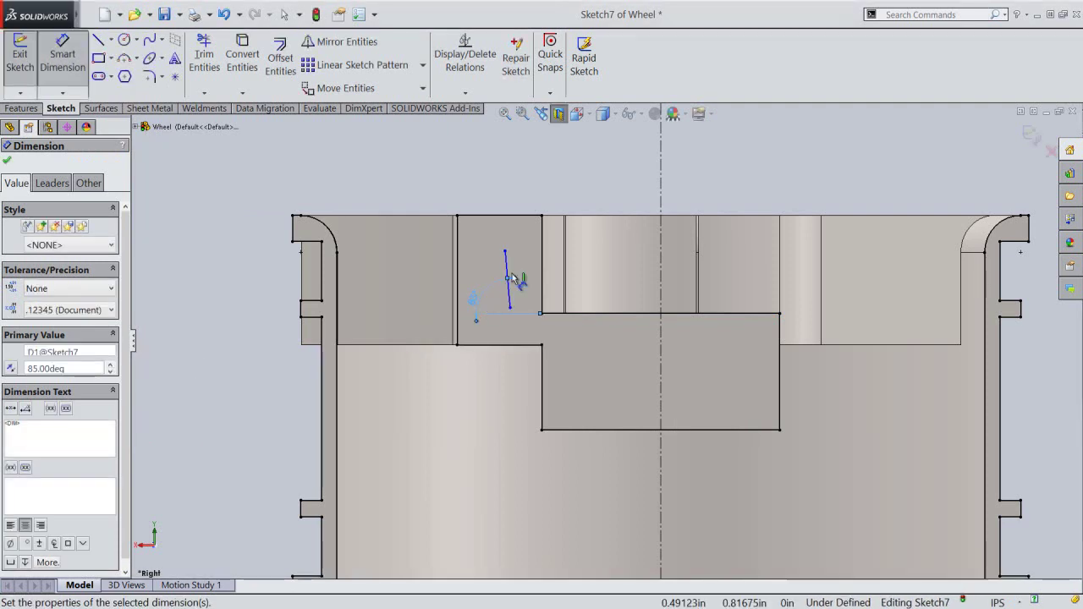
# Draw two three-point arcs: an upper one to the slanted line's top, a small one onto the step edge.
pyautogui.rightClick(546, 180)
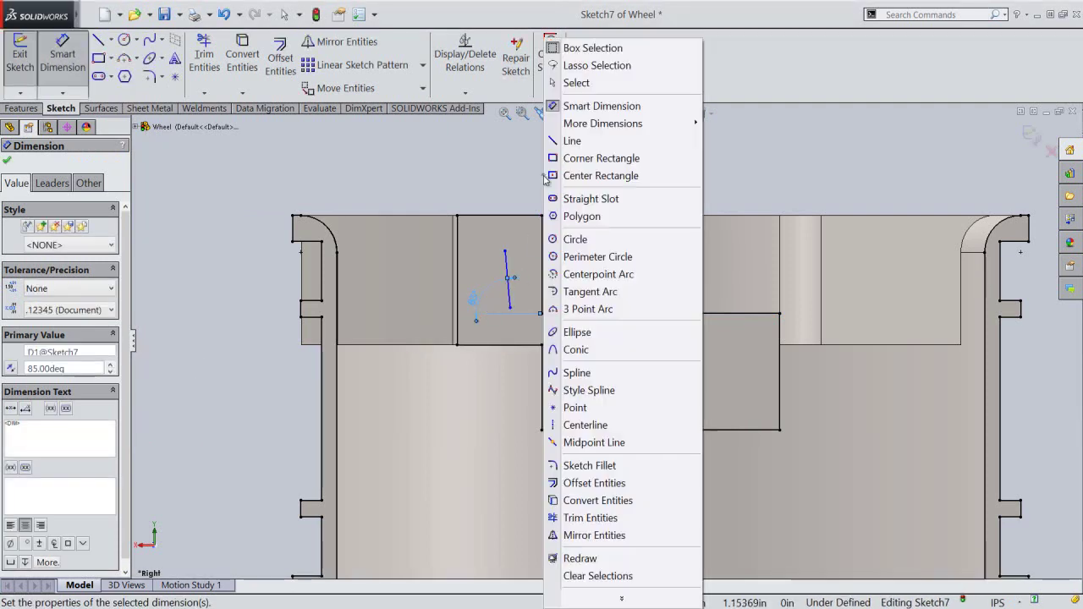
pyautogui.click(567, 309)
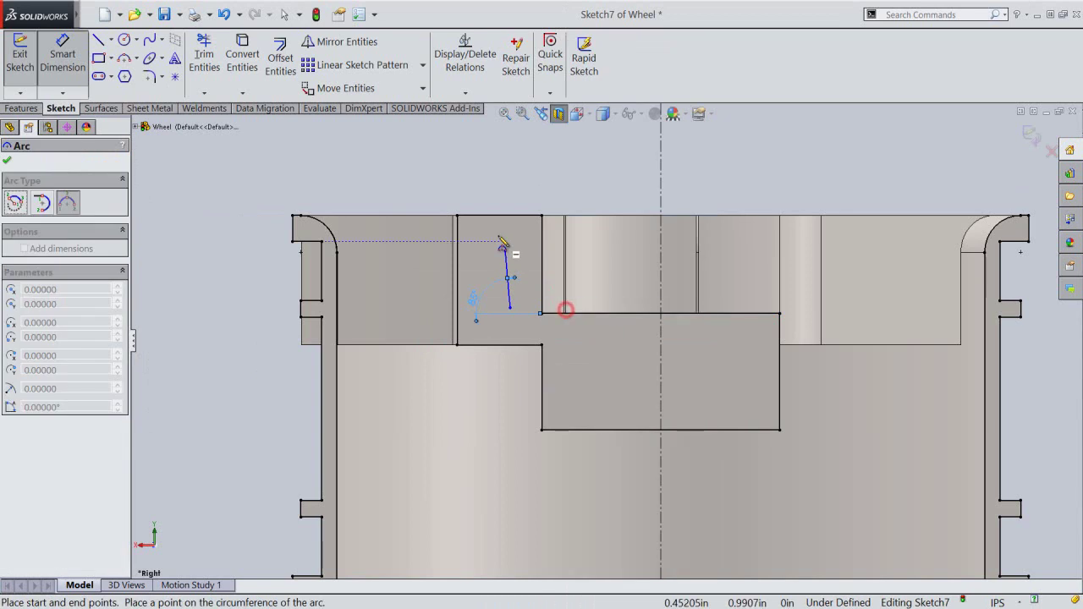
pyautogui.scroll(-2, 503, 243)
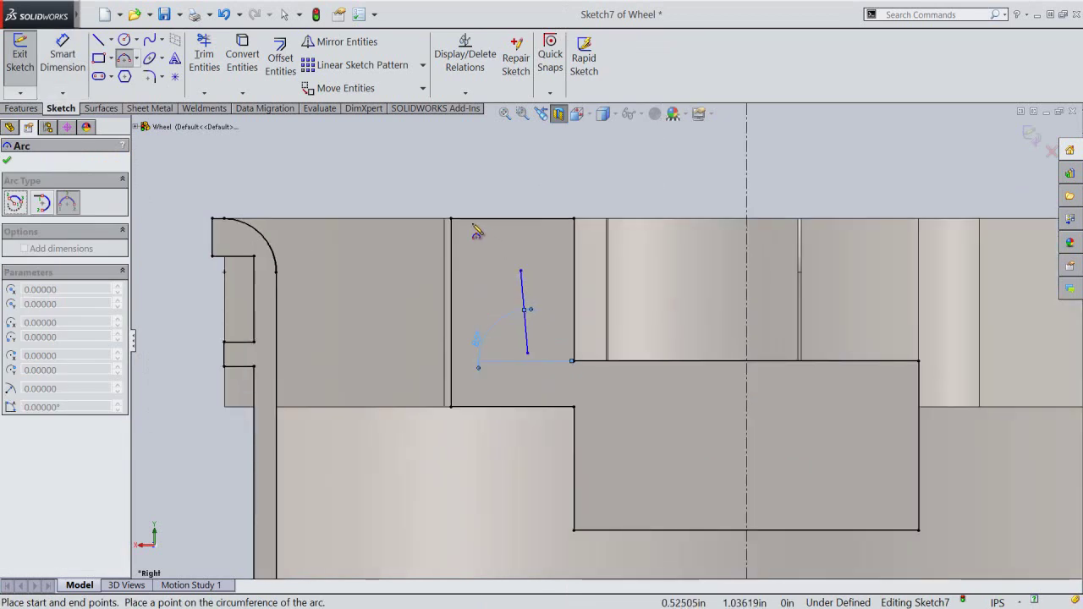
pyautogui.click(520, 270)
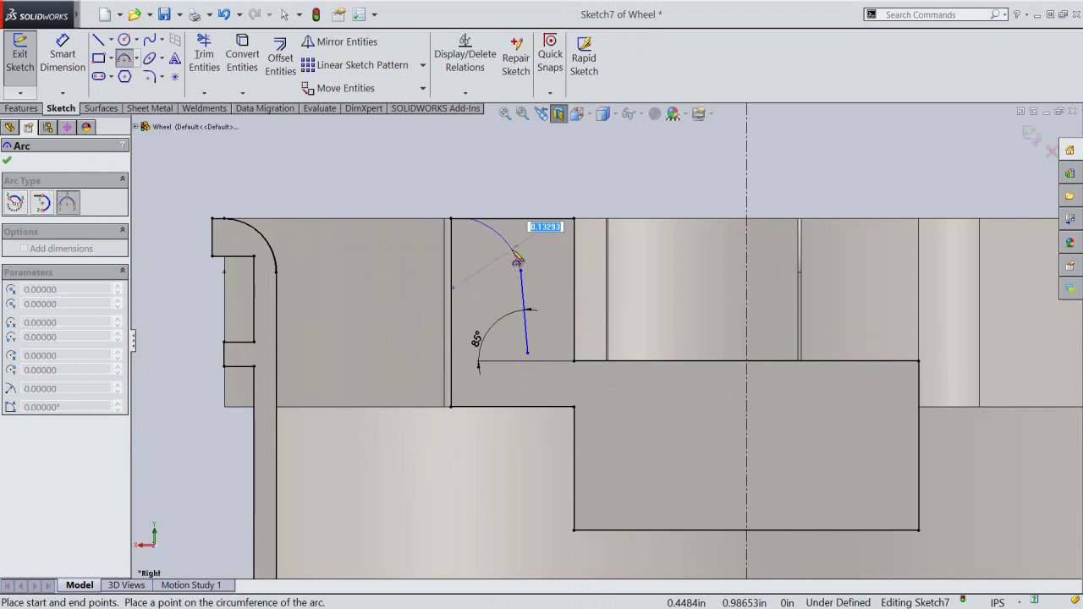
pyautogui.click(513, 253)
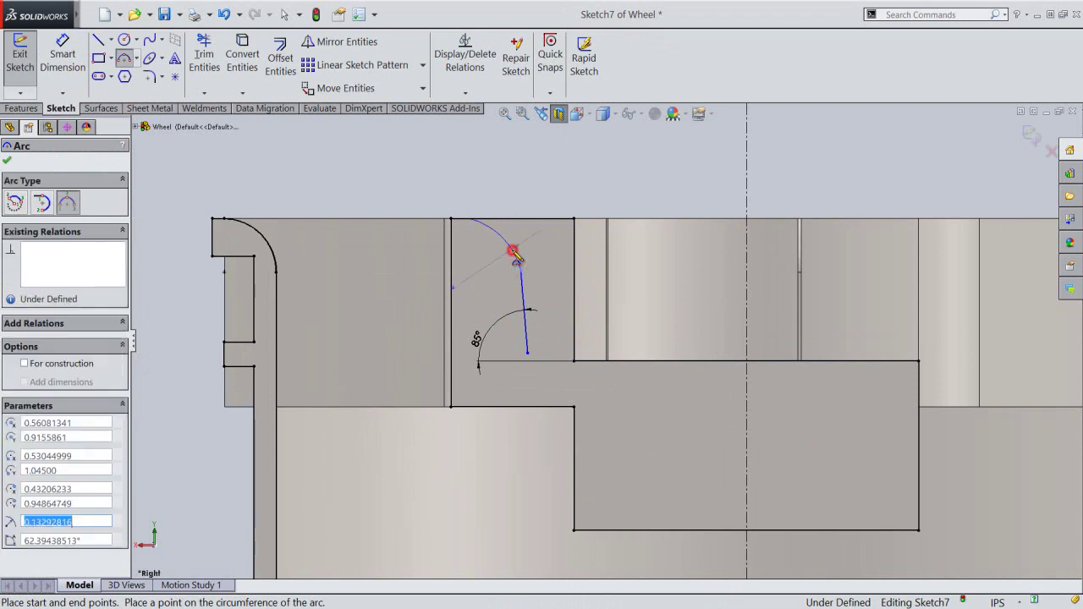
pyautogui.click(527, 353)
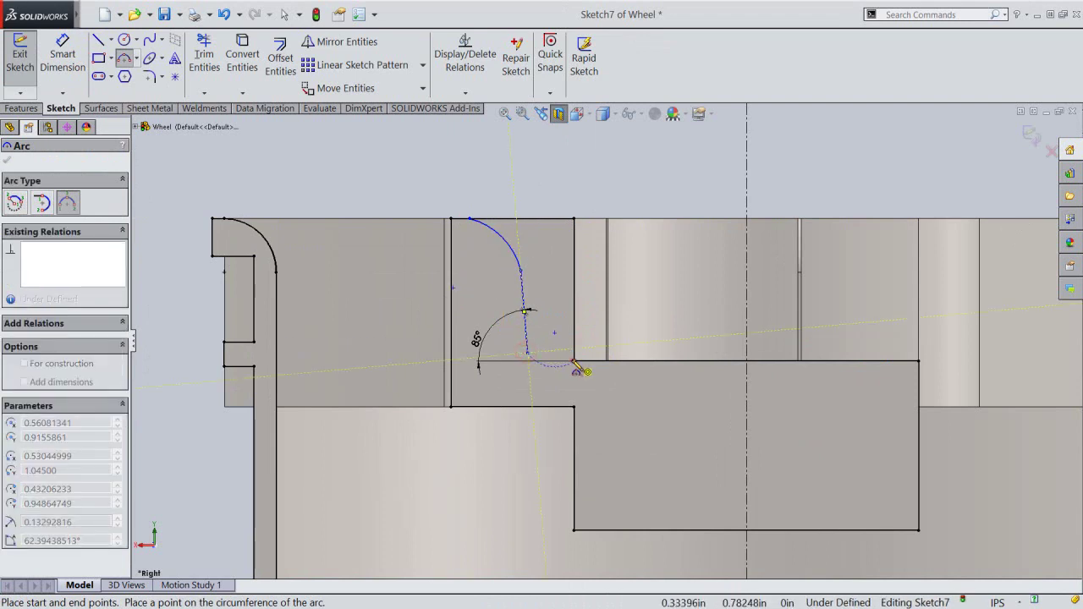
pyautogui.click(572, 361)
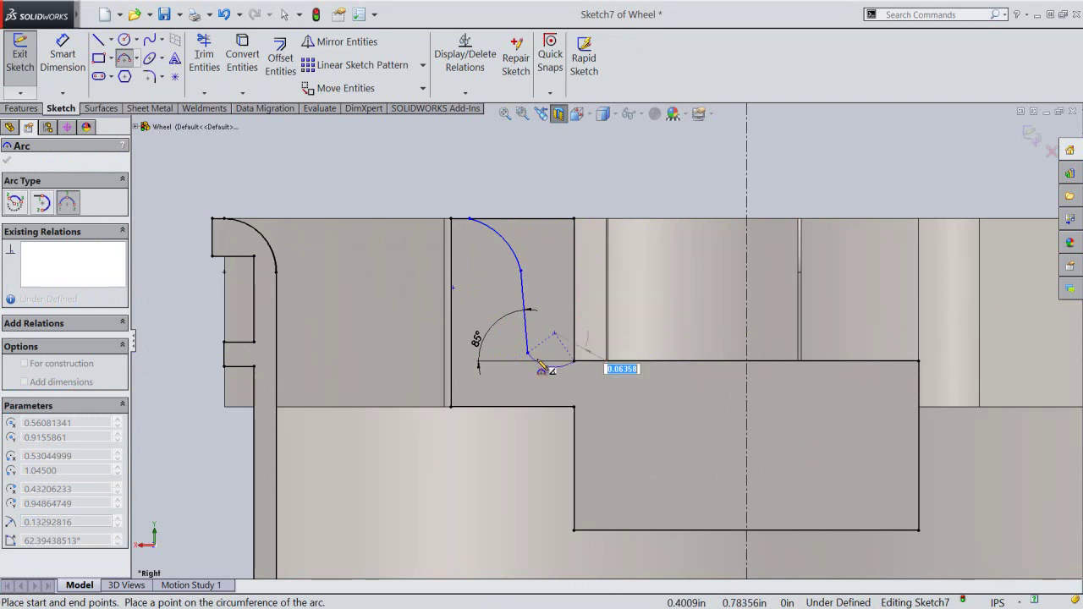
pyautogui.click(545, 367)
pyautogui.rightClick(554, 298)
pyautogui.click(580, 298)
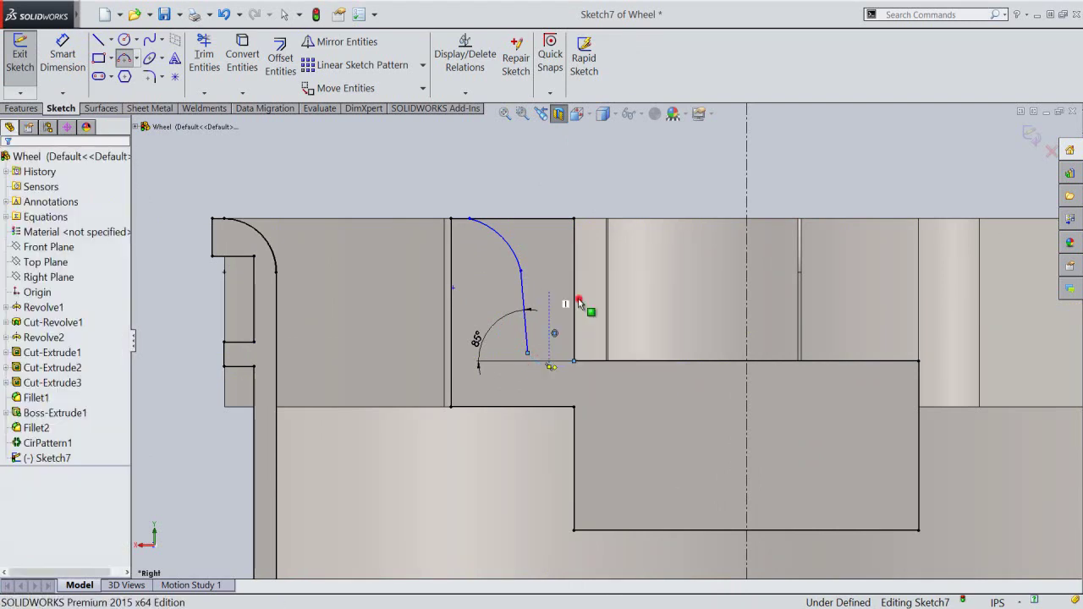
# Make the upper arc tangent to the top edge and the small arc tangent to the step edge and slanted line.
pyautogui.click(505, 241)
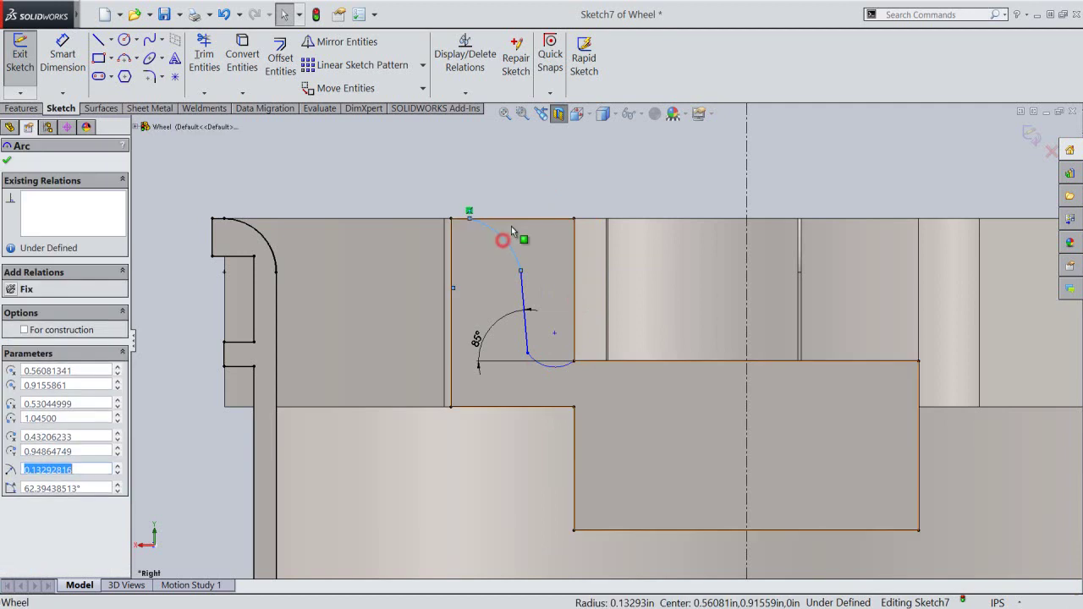
pyautogui.keyDown('ctrl'); pyautogui.click(514, 220); pyautogui.keyUp('ctrl')
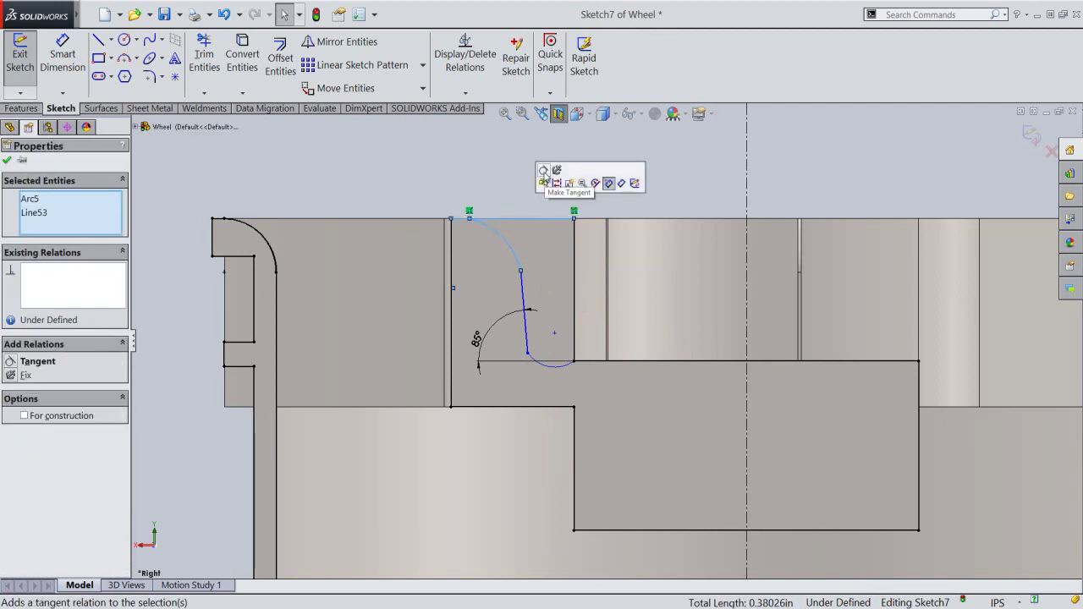
pyautogui.click(543, 171)
pyautogui.click(513, 156)
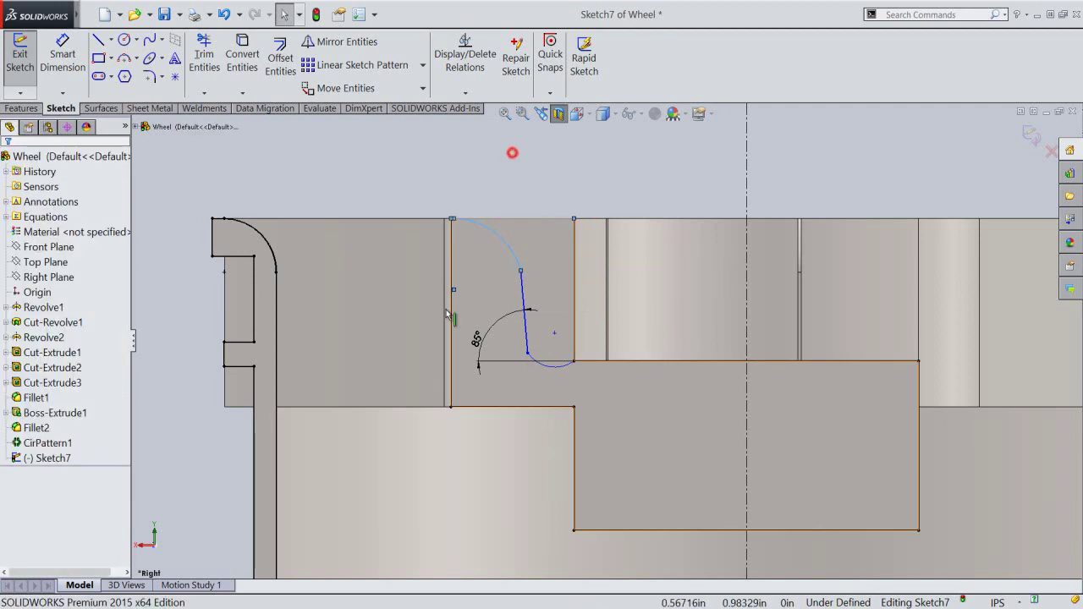
pyautogui.click(543, 364)
pyautogui.keyDown('ctrl'); pyautogui.click(598, 362); pyautogui.keyUp('ctrl')
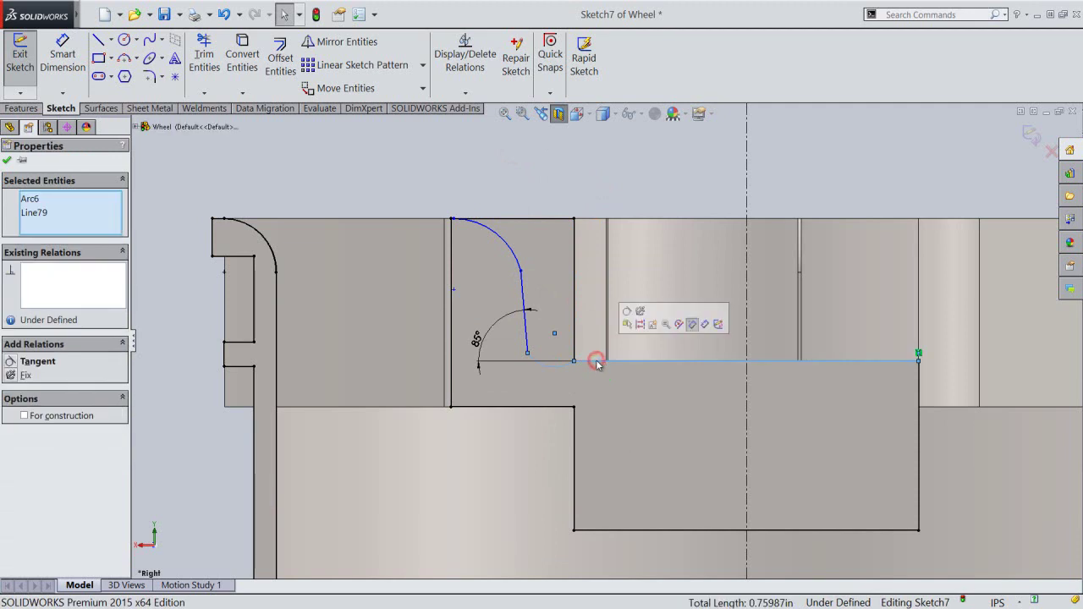
pyautogui.click(627, 312)
pyautogui.click(570, 184)
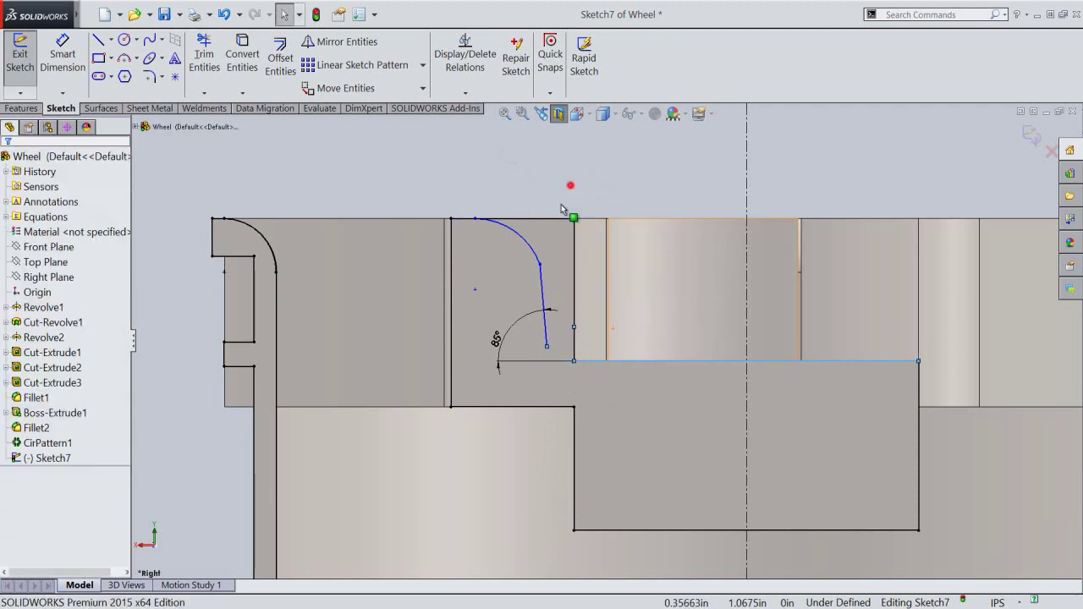
pyautogui.click(549, 345)
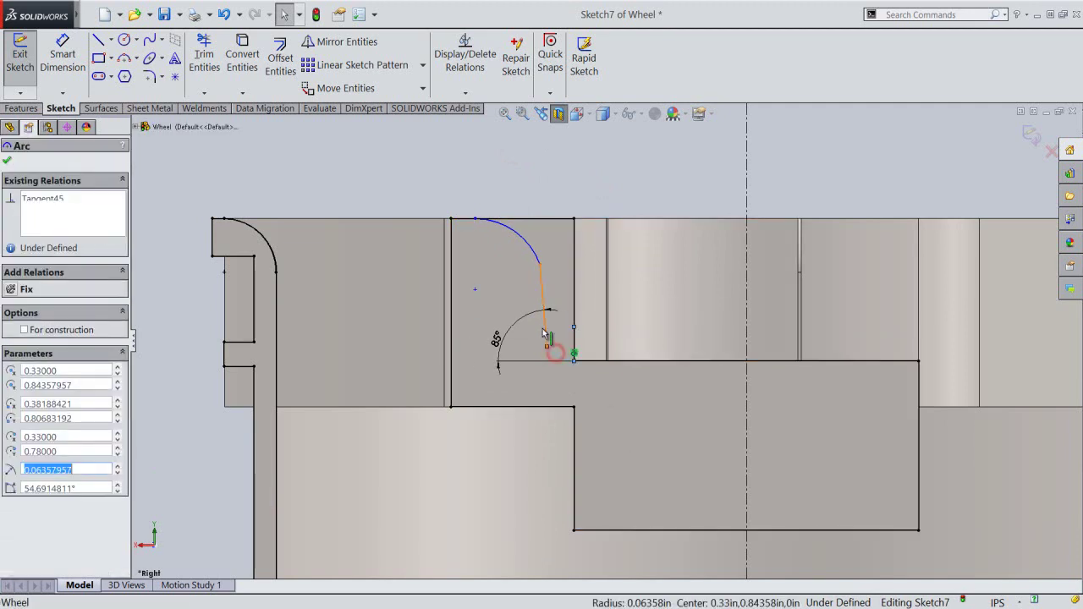
pyautogui.keyDown('ctrl'); pyautogui.click(546, 334); pyautogui.keyUp('ctrl')
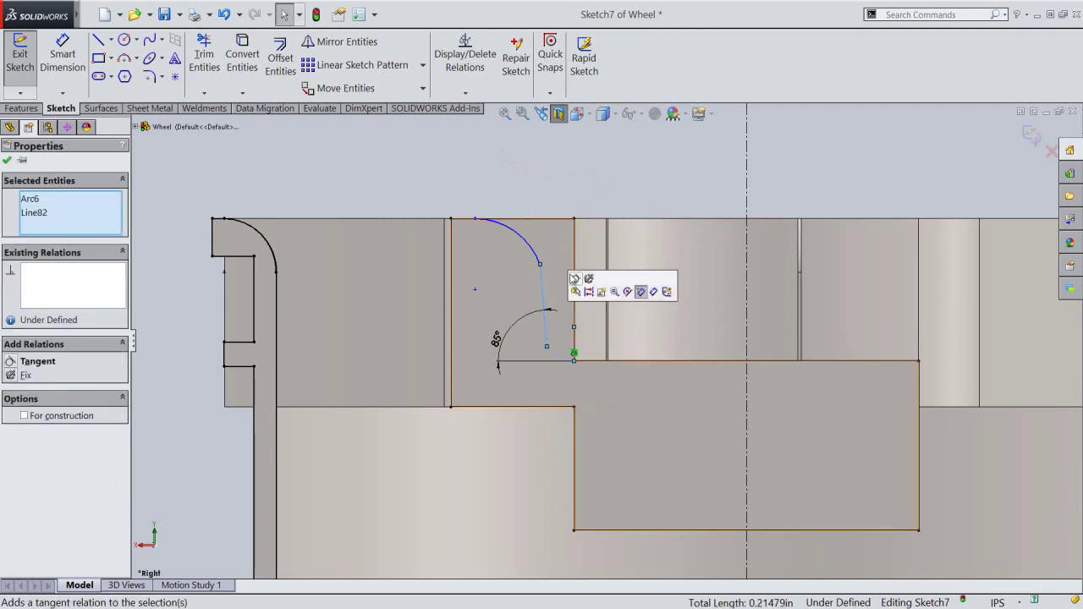
pyautogui.click(567, 251)
pyautogui.click(554, 181)
# Make the upper arc tangent to the slanted line.
pyautogui.click(528, 254)
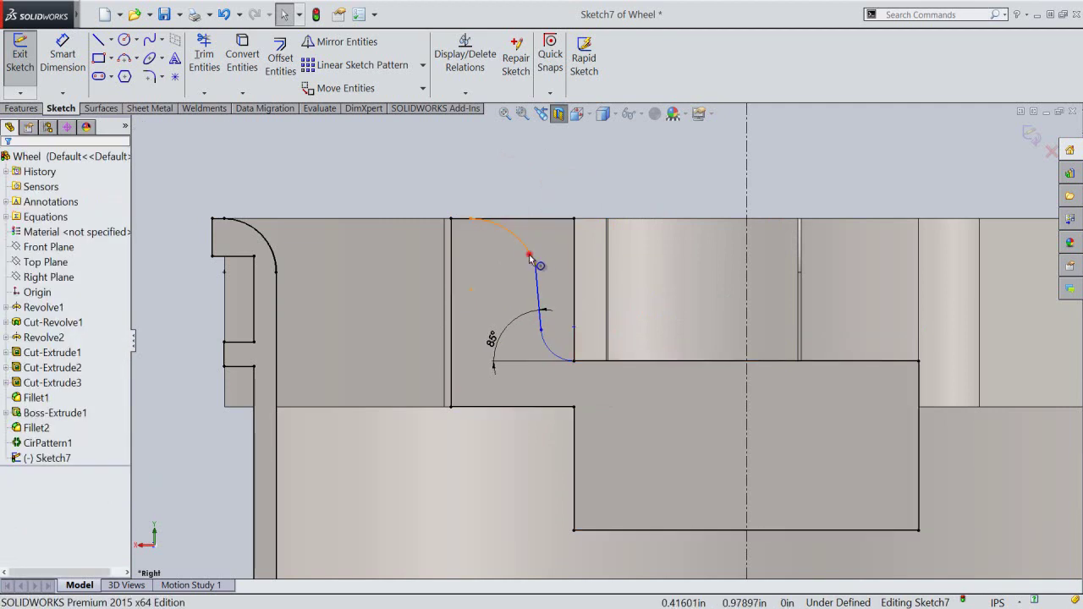
pyautogui.keyDown('ctrl'); pyautogui.click(541, 292); pyautogui.keyUp('ctrl')
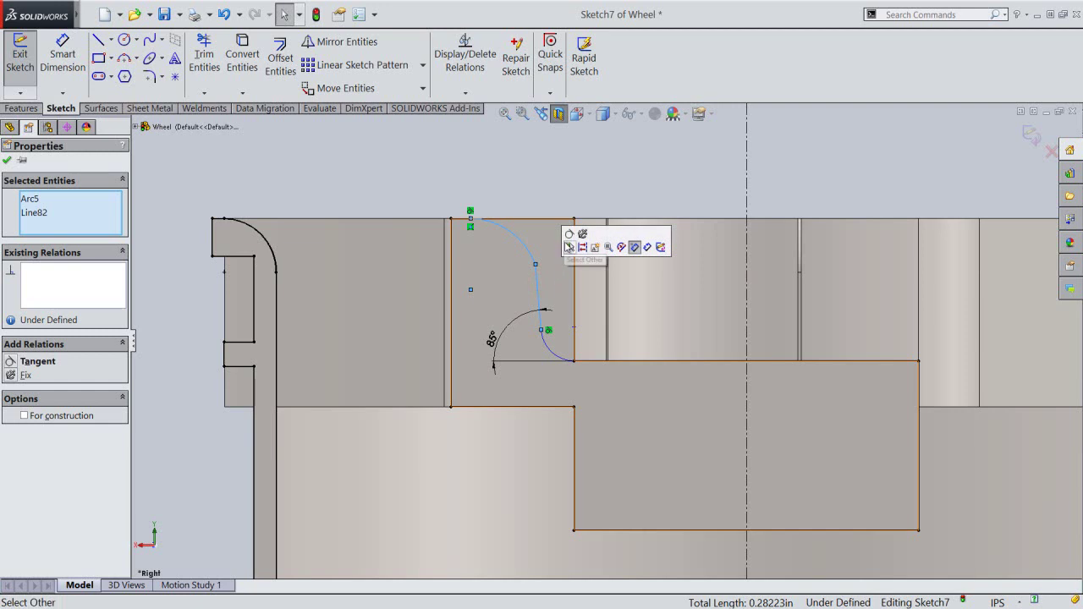
pyautogui.click(570, 173)
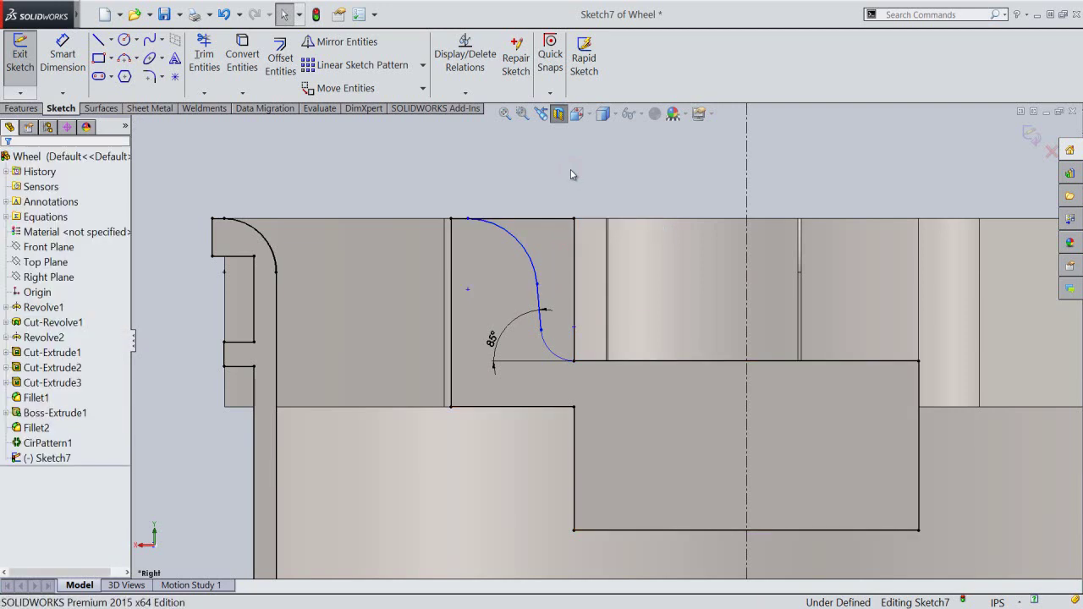
pyautogui.rightClick(571, 175)
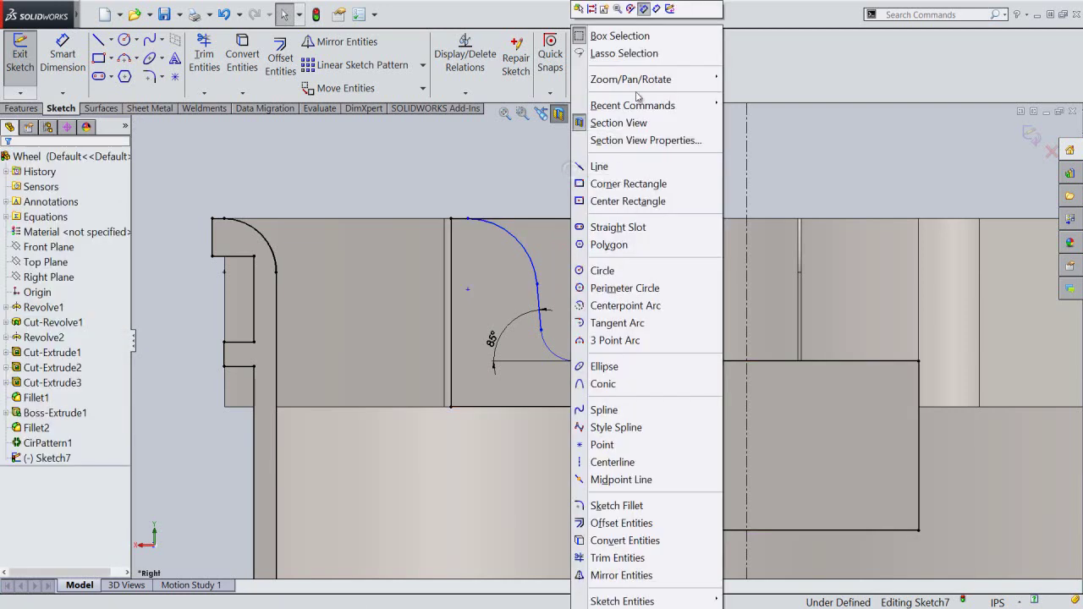
pyautogui.click(654, 12)
# Dimension the lower arc radius to 0.0625 in and the upper arc to 0.125 in.
pyautogui.click(556, 355)
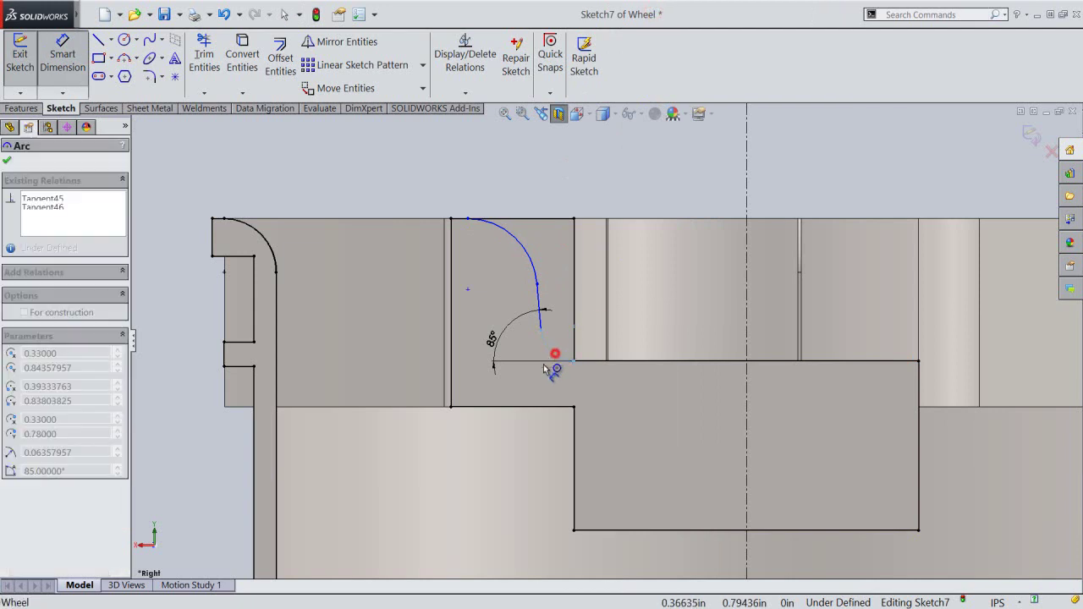
pyautogui.click(538, 376)
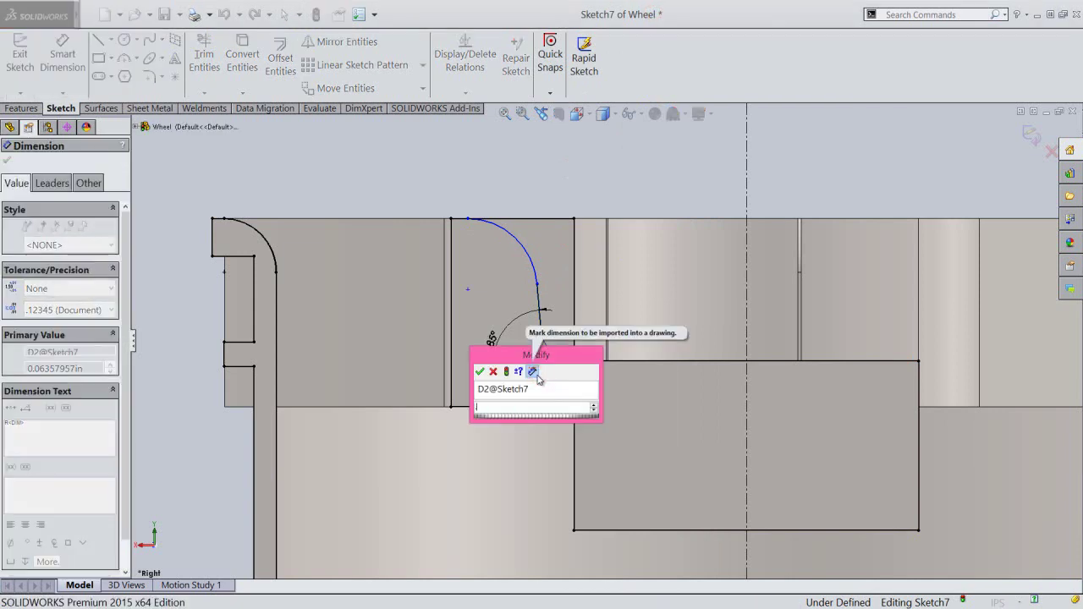
pyautogui.write('.0625')
pyautogui.press('Return')
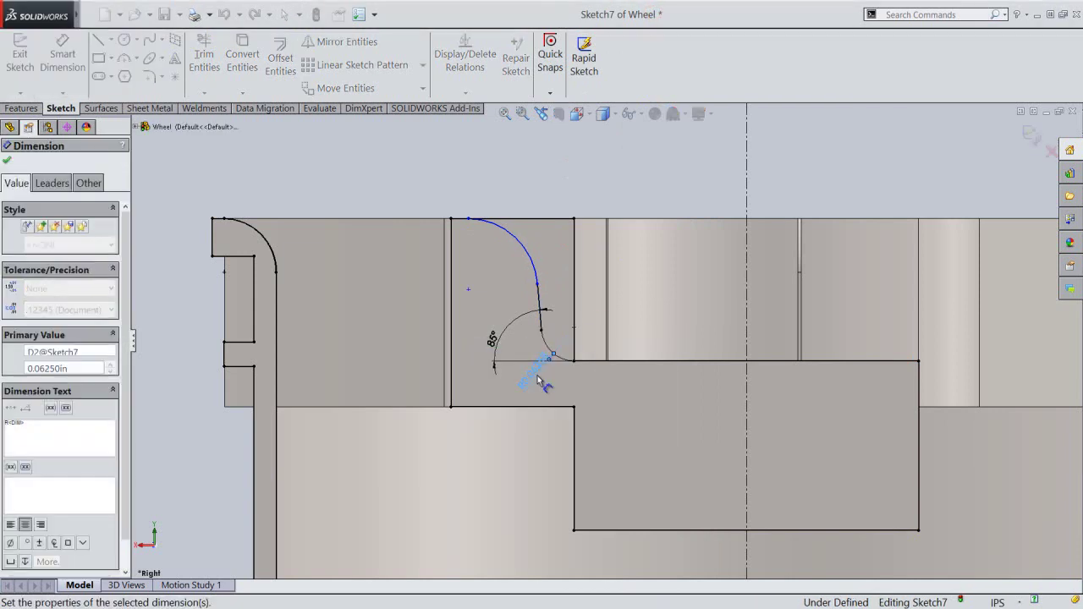
pyautogui.click(524, 245)
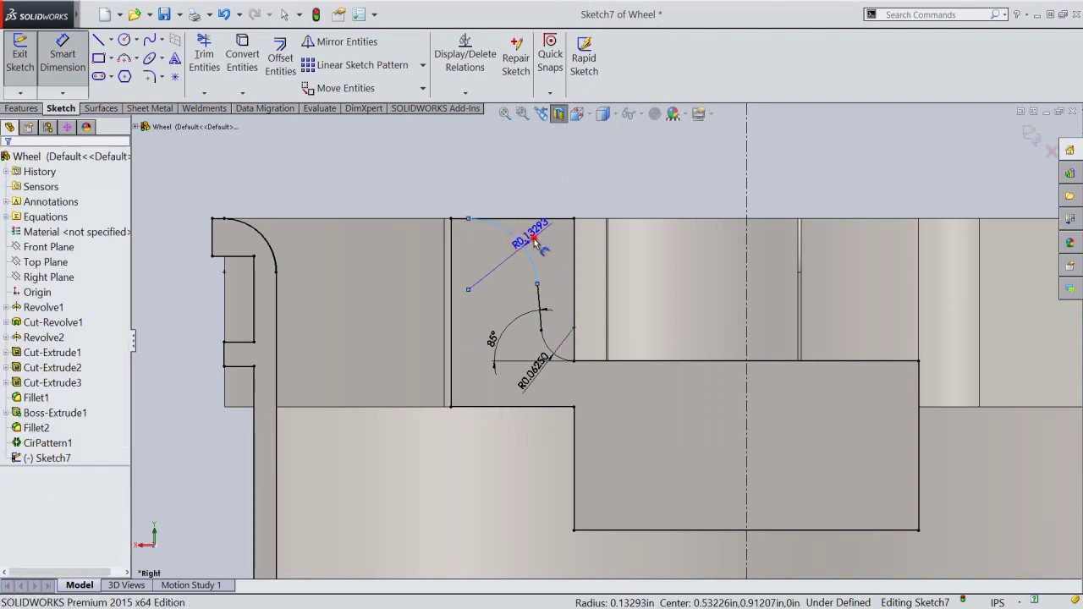
pyautogui.click(534, 243)
pyautogui.write('.125')
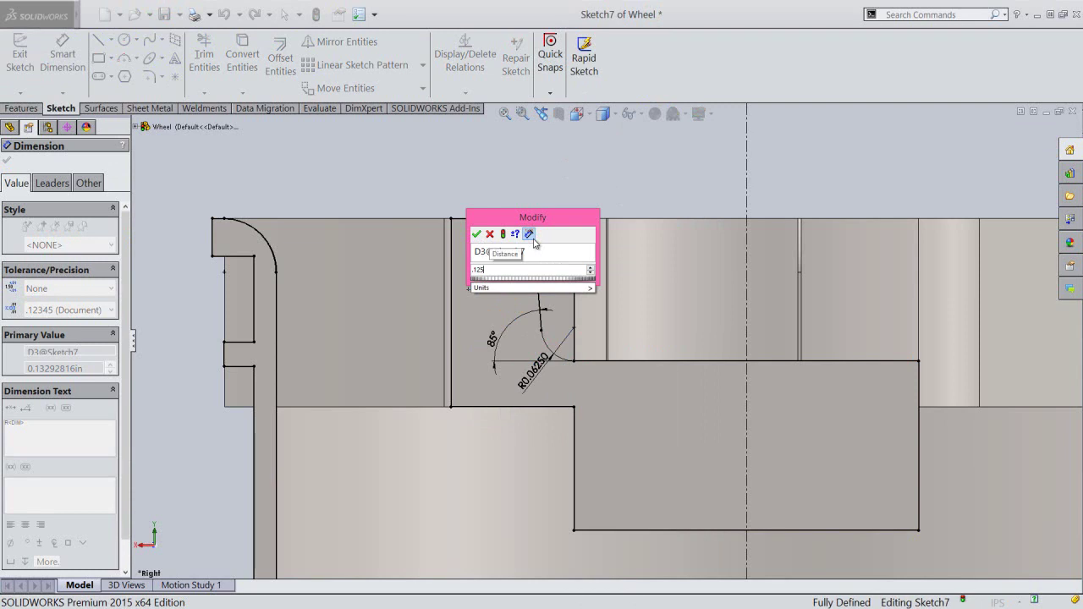
pyautogui.press('Return')
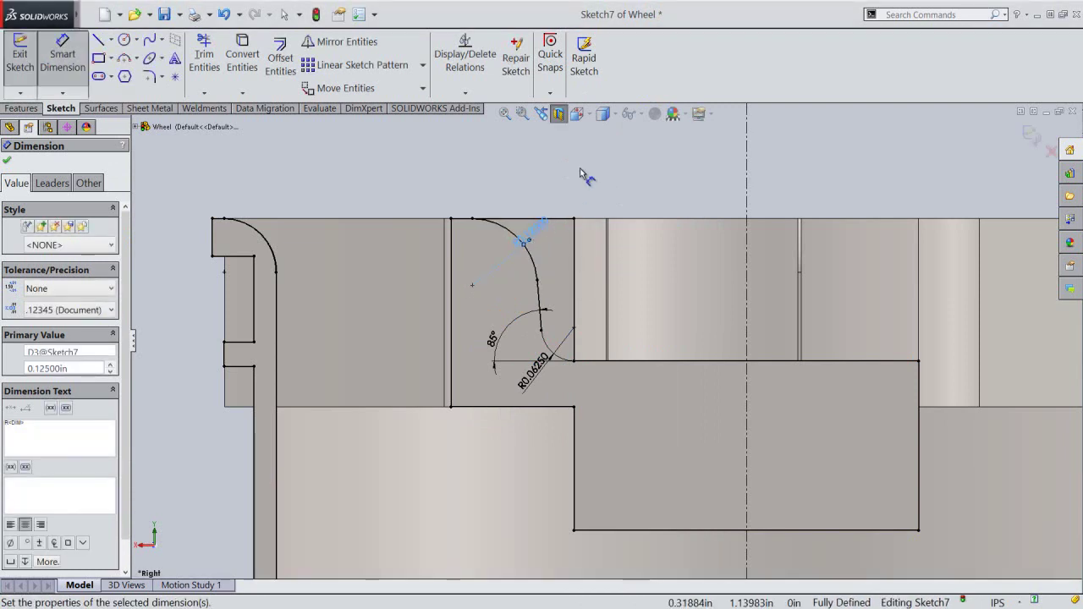
# Return to plain selection and turn on the section view cutaway.
pyautogui.click(581, 173)
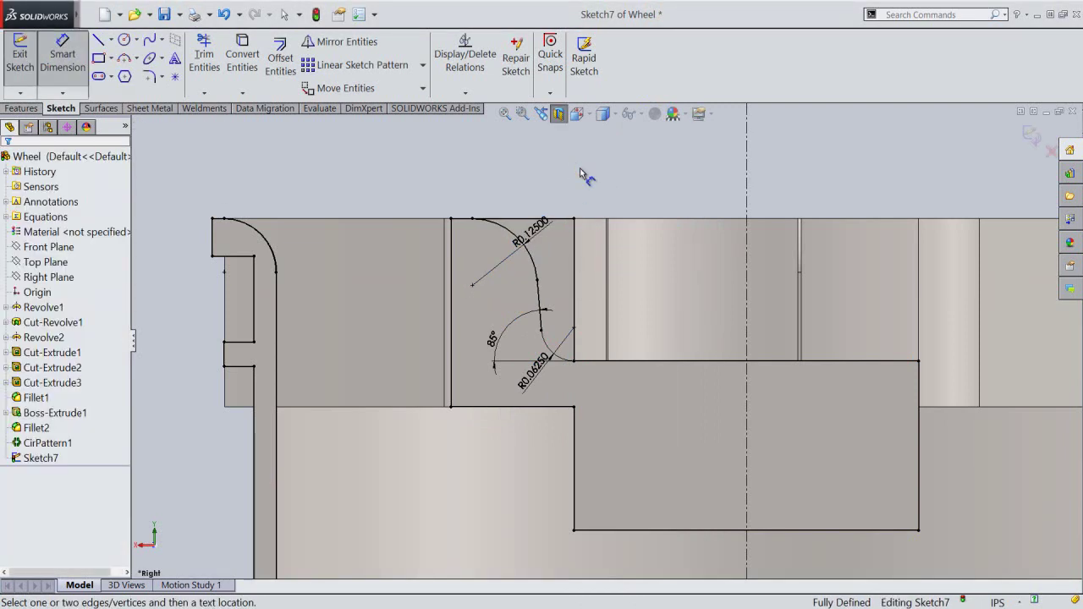
pyautogui.rightClick(580, 167)
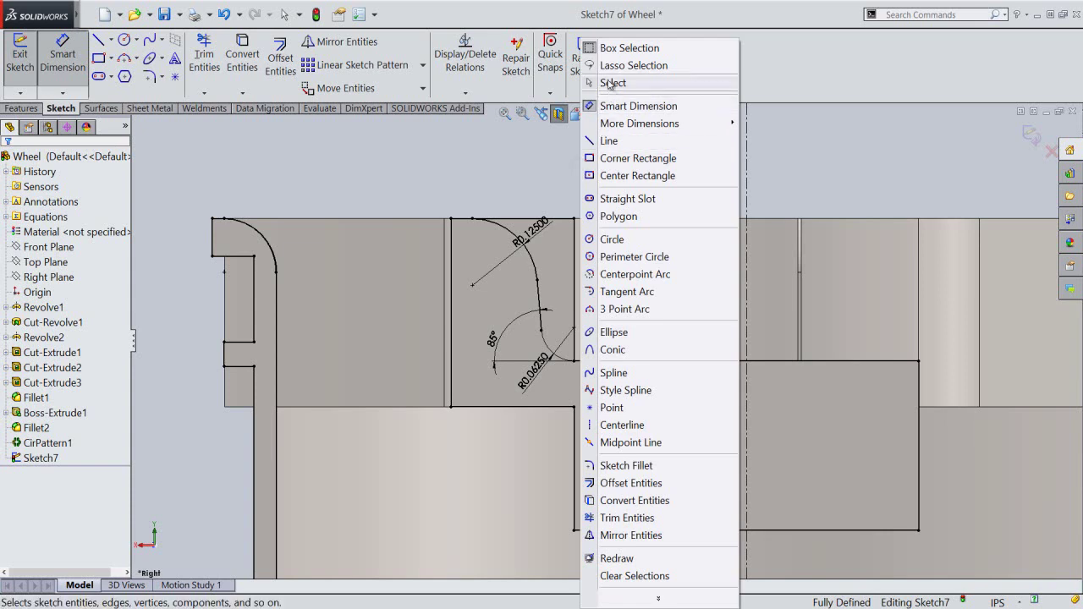
pyautogui.click(608, 78)
pyautogui.click(614, 187)
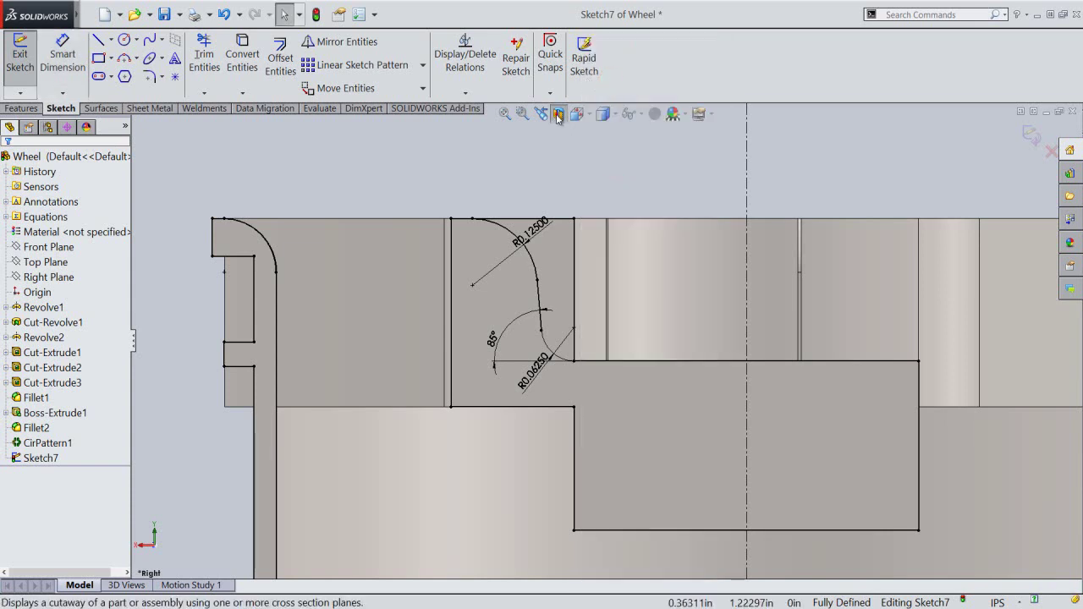
pyautogui.click(558, 118)
# Draw a vertical line from the profile's top corner to its lower corner.
pyautogui.rightClick(576, 138)
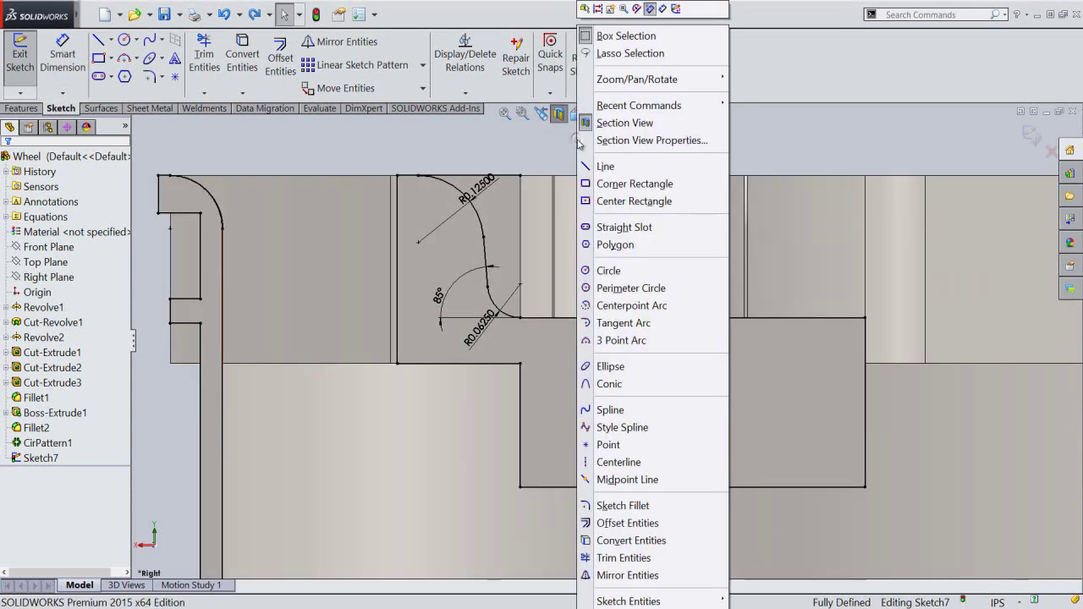
pyautogui.click(602, 166)
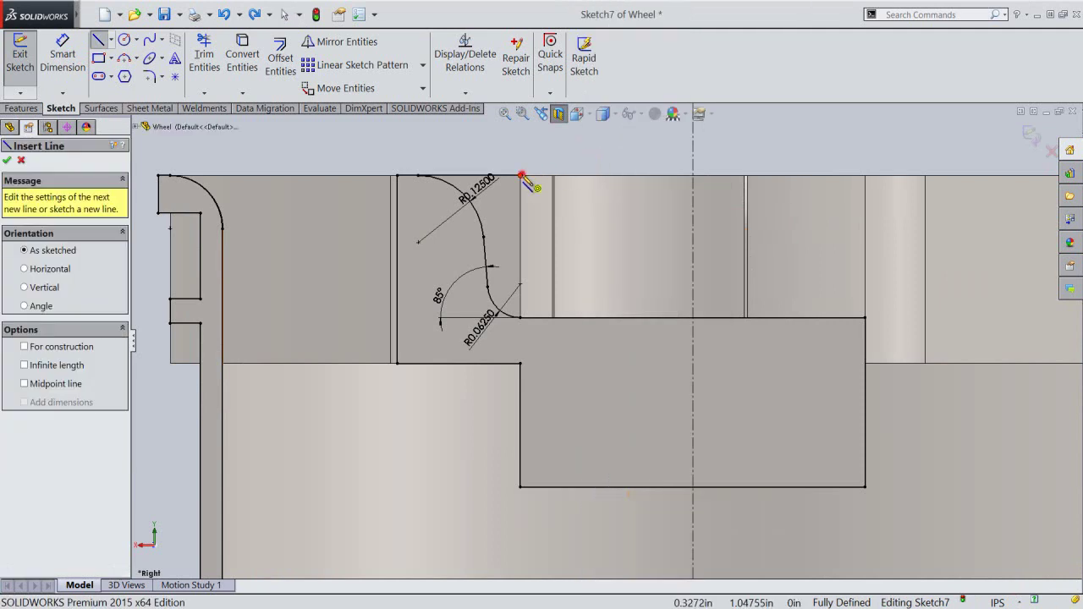
pyautogui.click(520, 175)
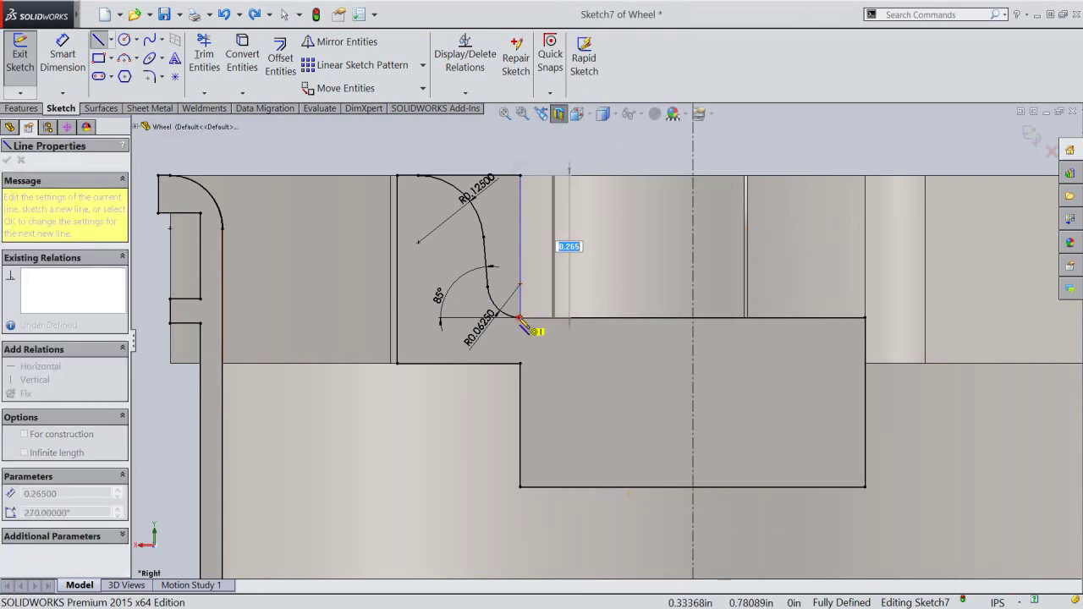
pyautogui.click(520, 318)
pyautogui.rightClick(610, 167)
pyautogui.click(627, 171)
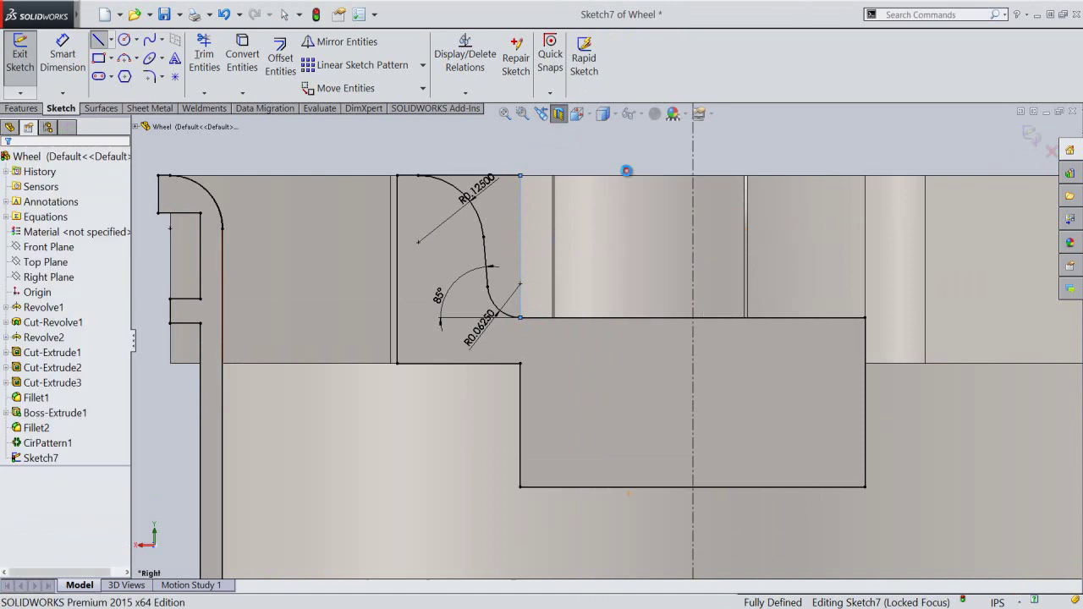
# Exit the sketch and revolve-cut the curved profile region around the hub.
pyautogui.click(1030, 136)
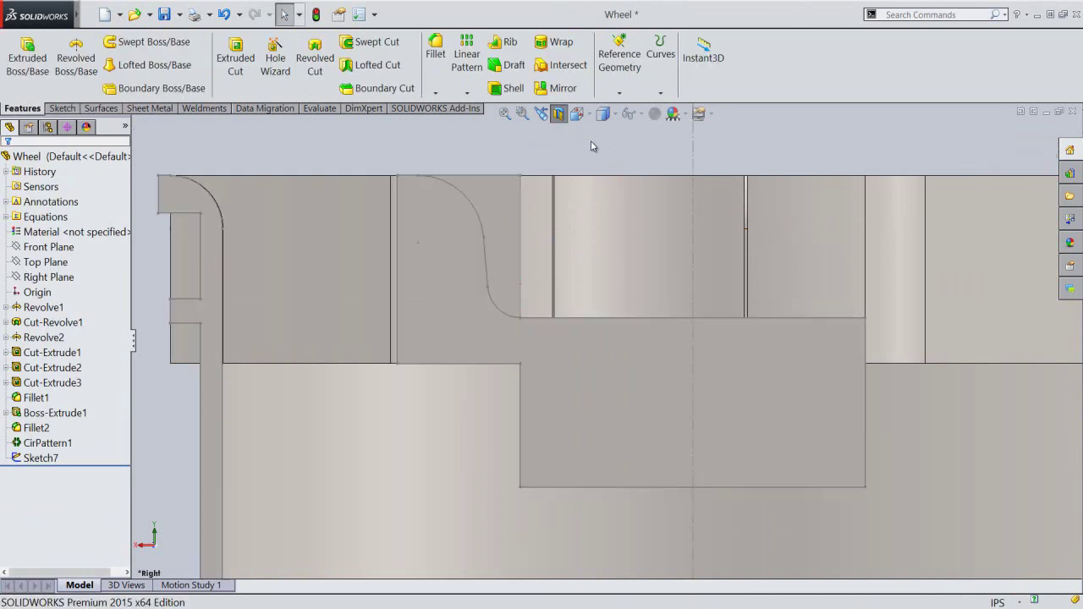
pyautogui.click(558, 114)
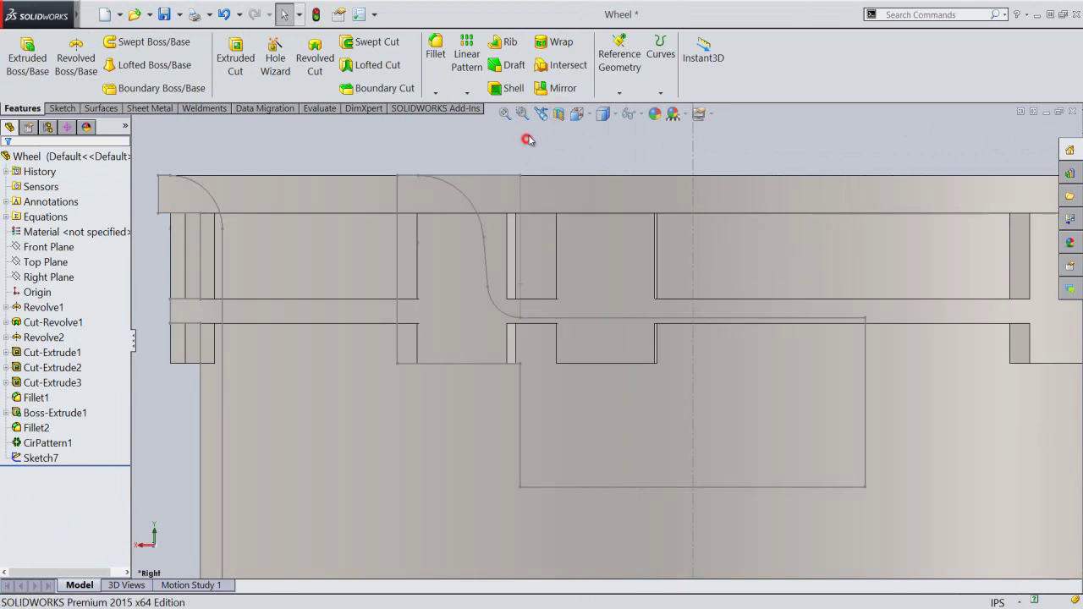
pyautogui.click(577, 113)
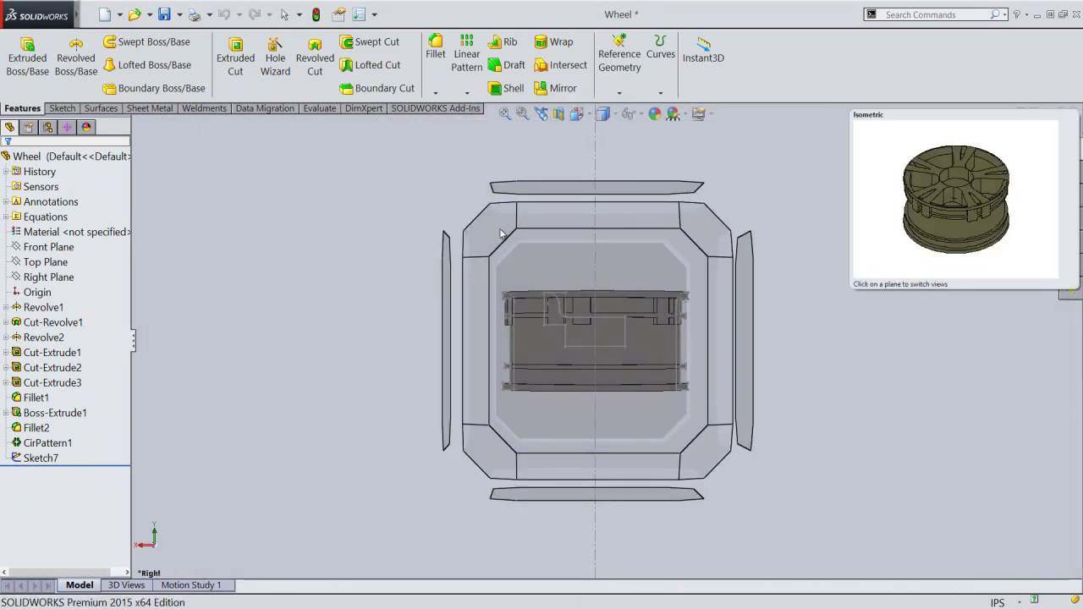
pyautogui.hotkey('ctrl', '7')
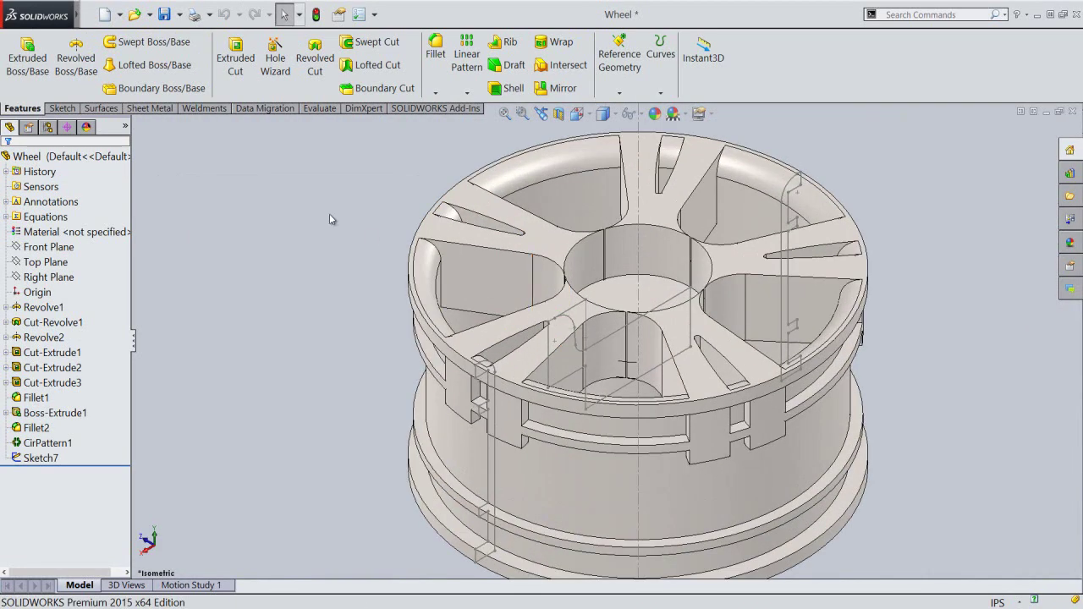
pyautogui.click(315, 58)
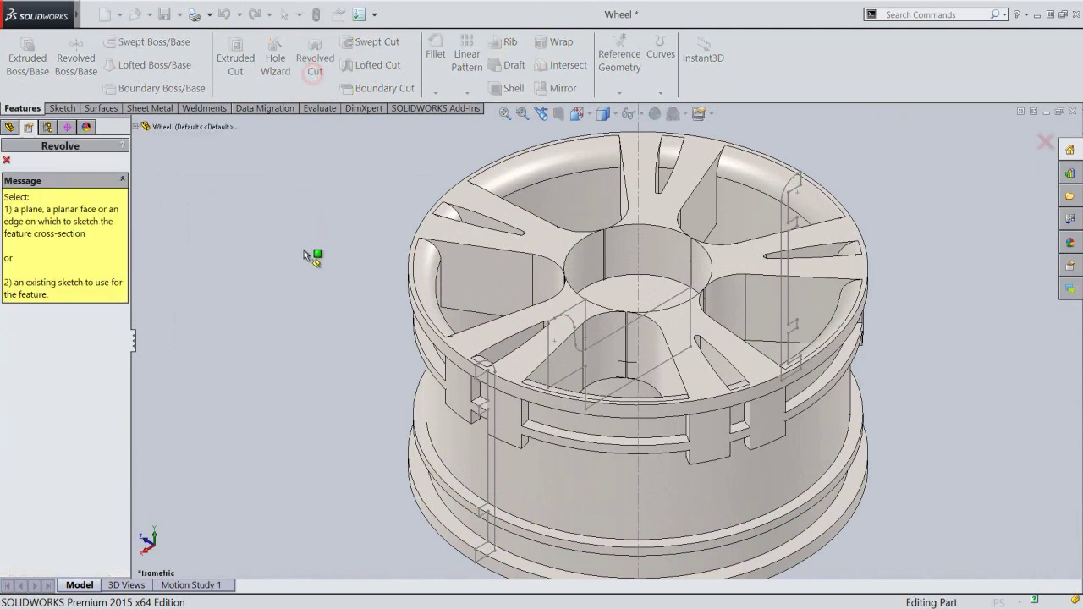
pyautogui.scroll(-2, 573, 339)
pyautogui.click(573, 324)
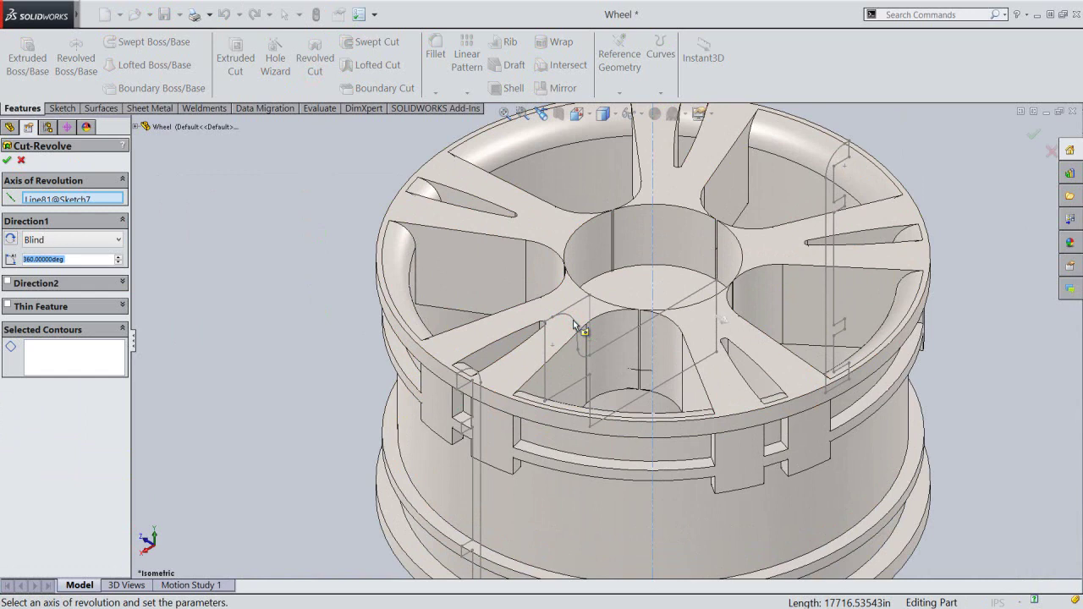
pyautogui.click(114, 362)
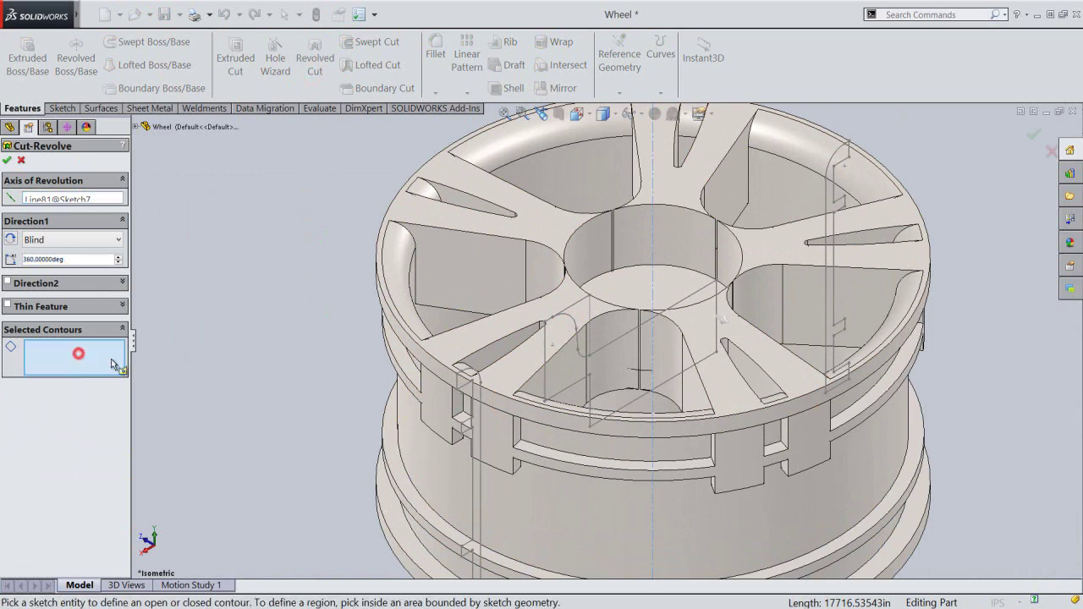
pyautogui.click(586, 317)
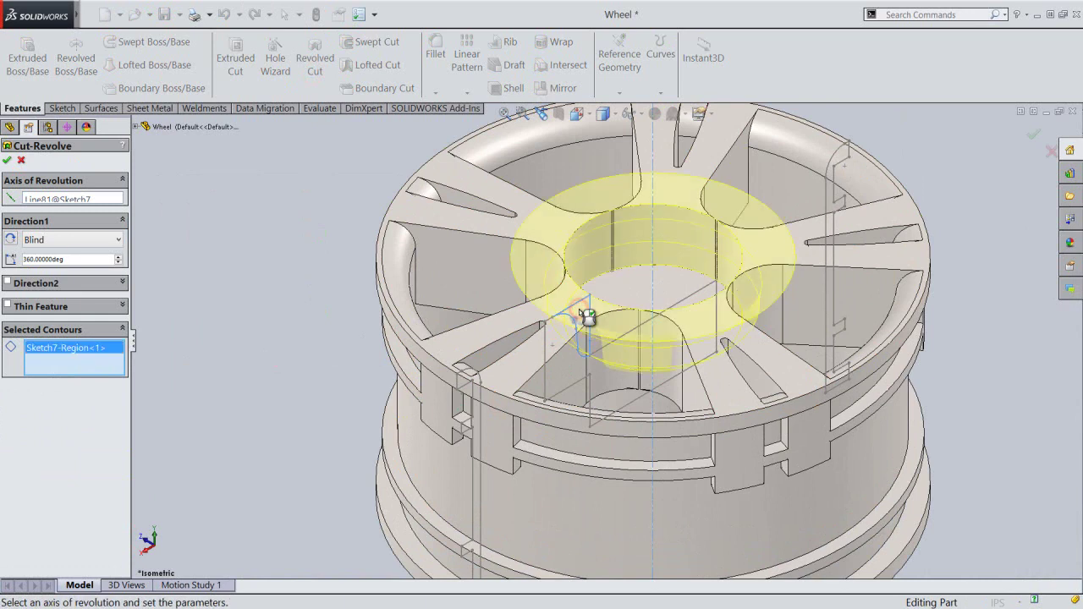
pyautogui.click(7, 161)
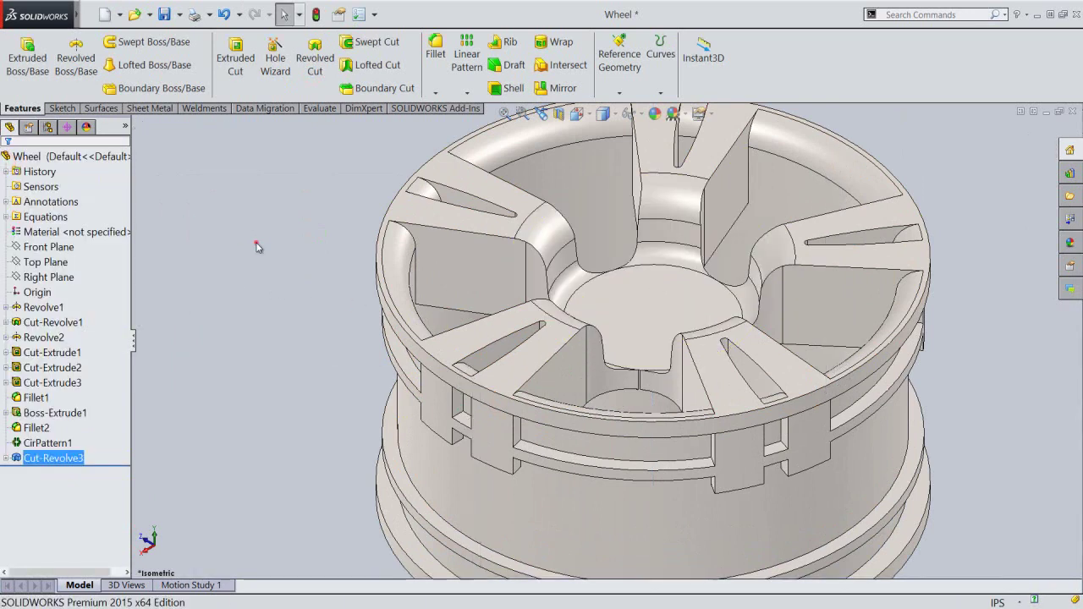
# Zoom to fit the wheel and save the part.
pyautogui.click(257, 244)
pyautogui.click(502, 113)
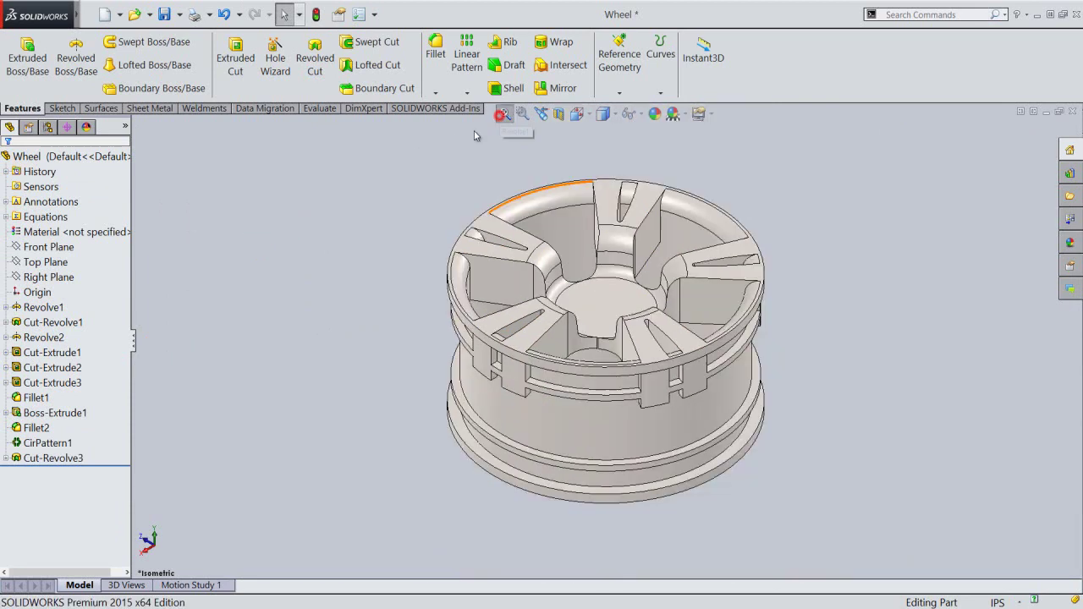
pyautogui.click(165, 15)
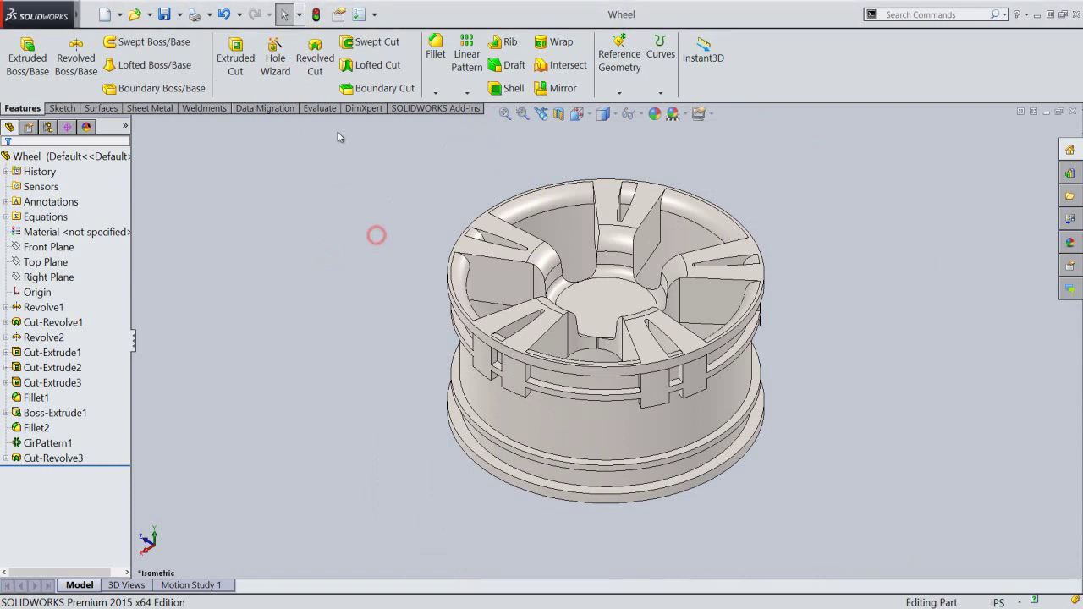
# Start a new revolve with a sketch on the Front Plane.
pyautogui.click(323, 68)
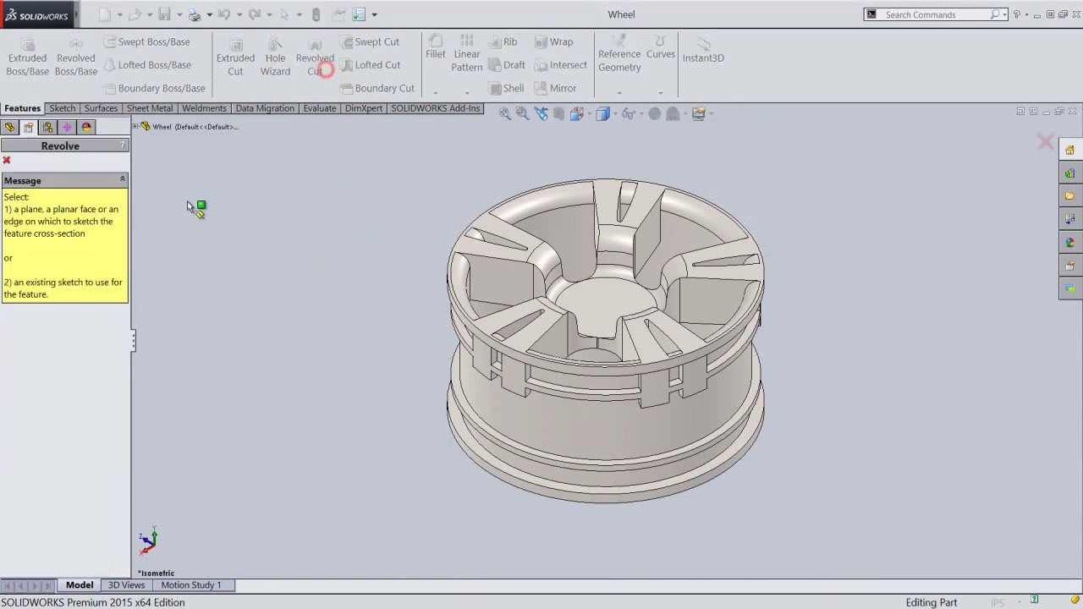
pyautogui.click(137, 128)
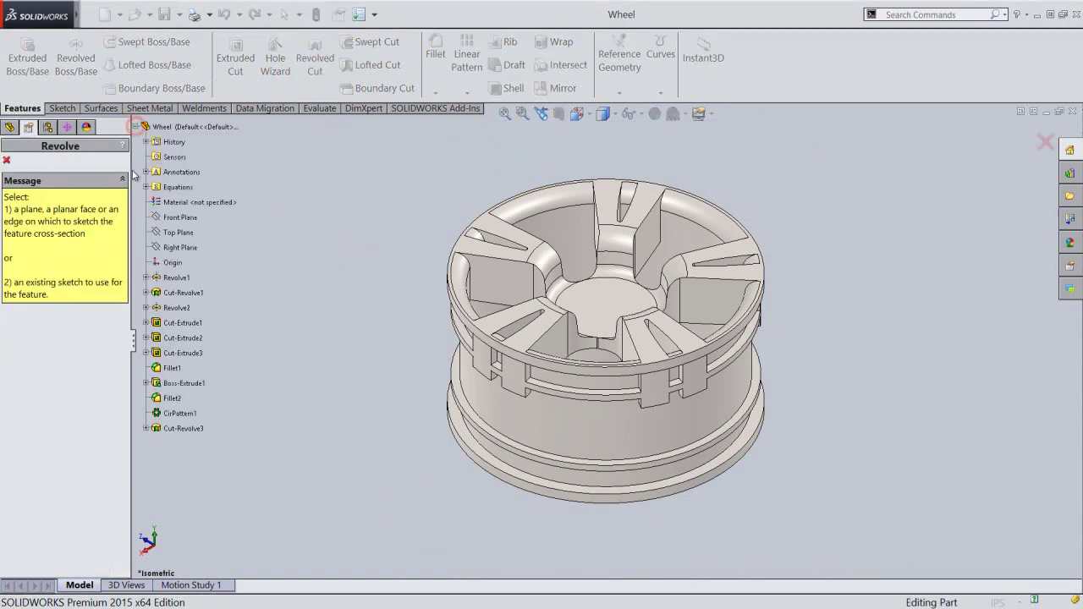
pyautogui.click(164, 220)
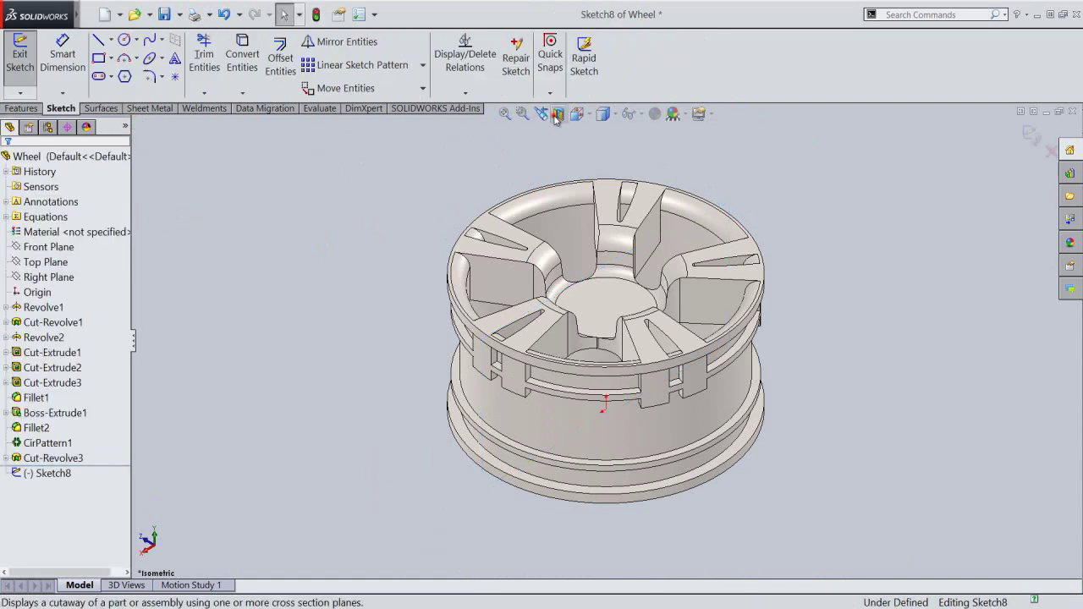
# View from the Right and copy the Wheel body's intersection curves into Sketch8.
pyautogui.click(556, 114)
pyautogui.click(557, 114)
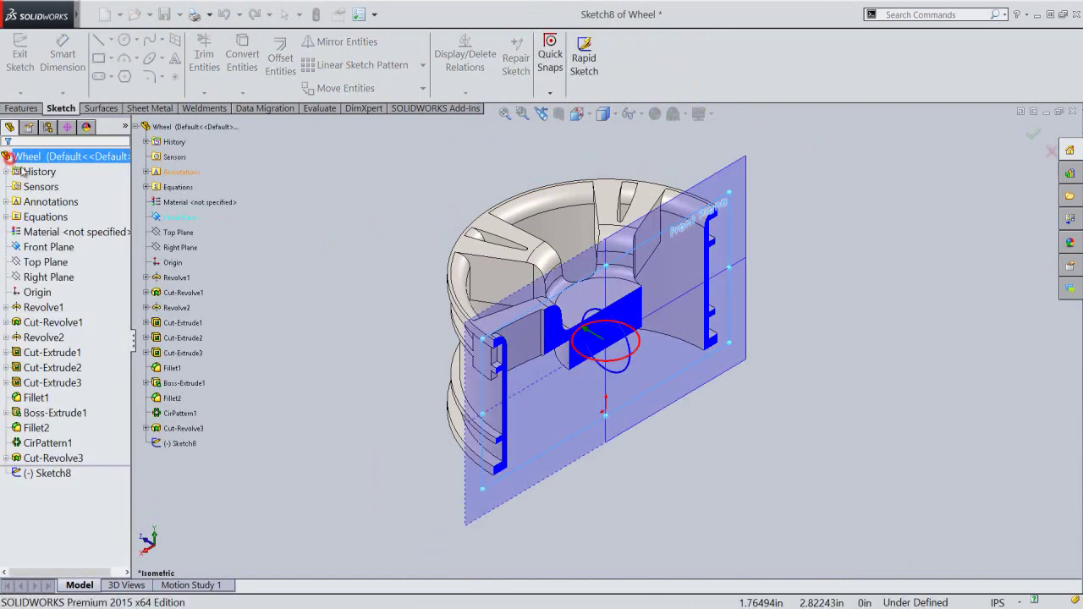
pyautogui.click(576, 113)
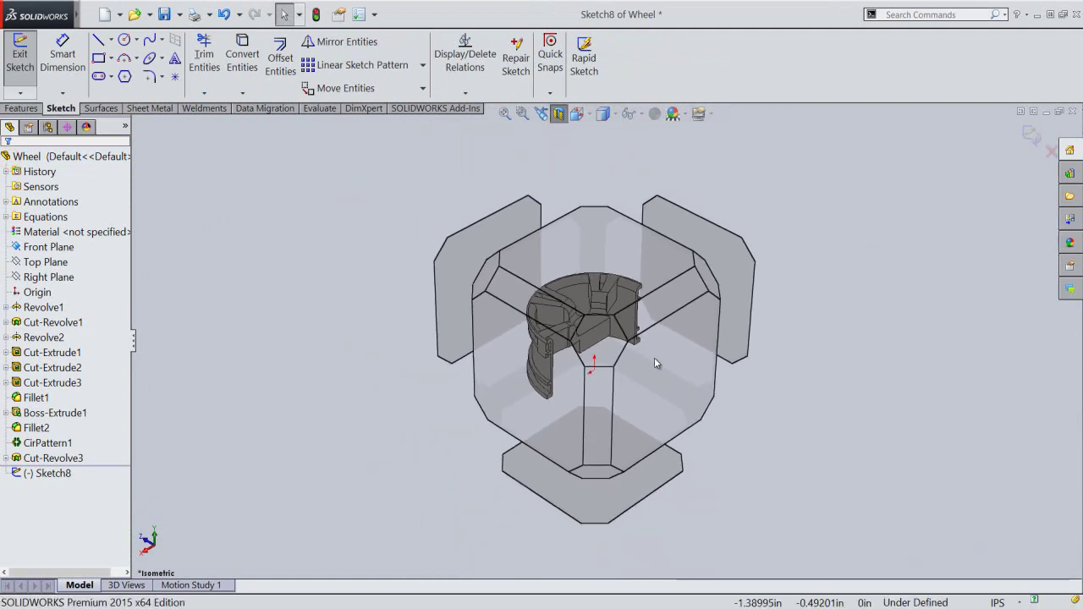
pyautogui.click(654, 359)
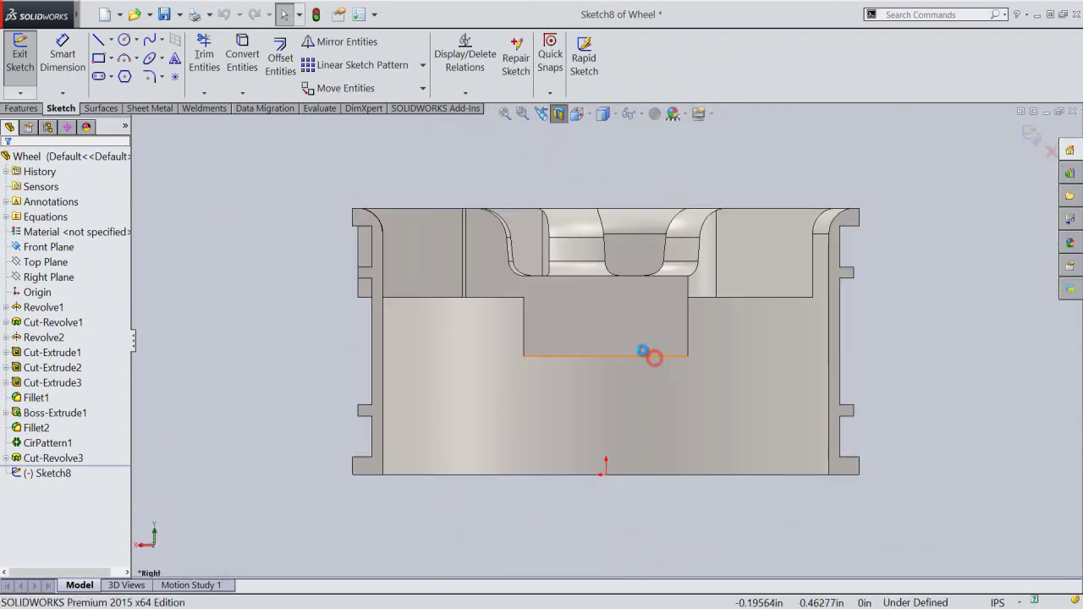
pyautogui.click(243, 93)
pyautogui.click(245, 128)
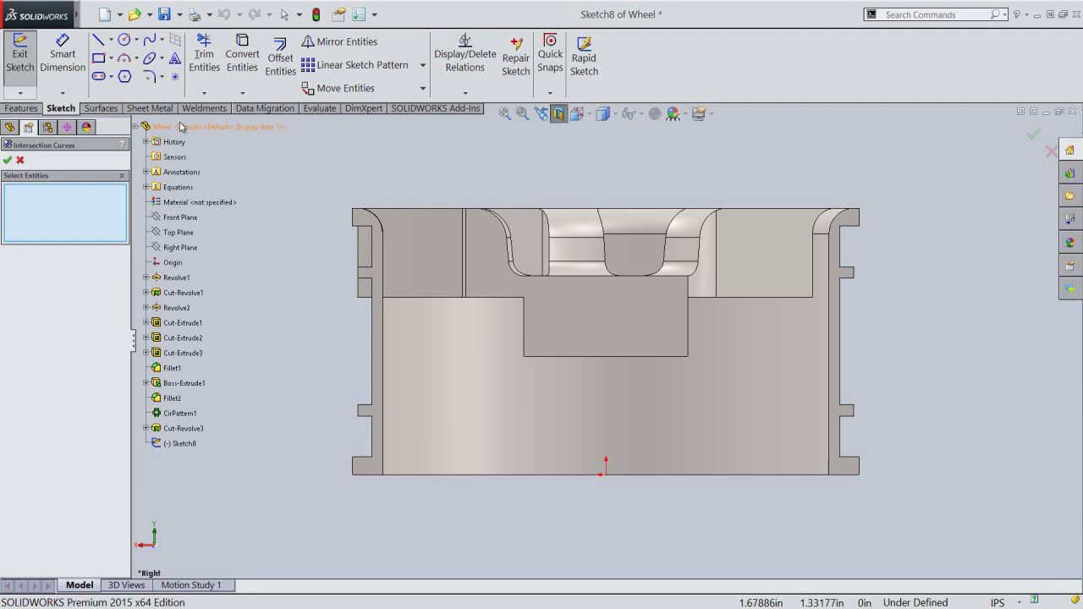
pyautogui.click(180, 125)
pyautogui.click(8, 161)
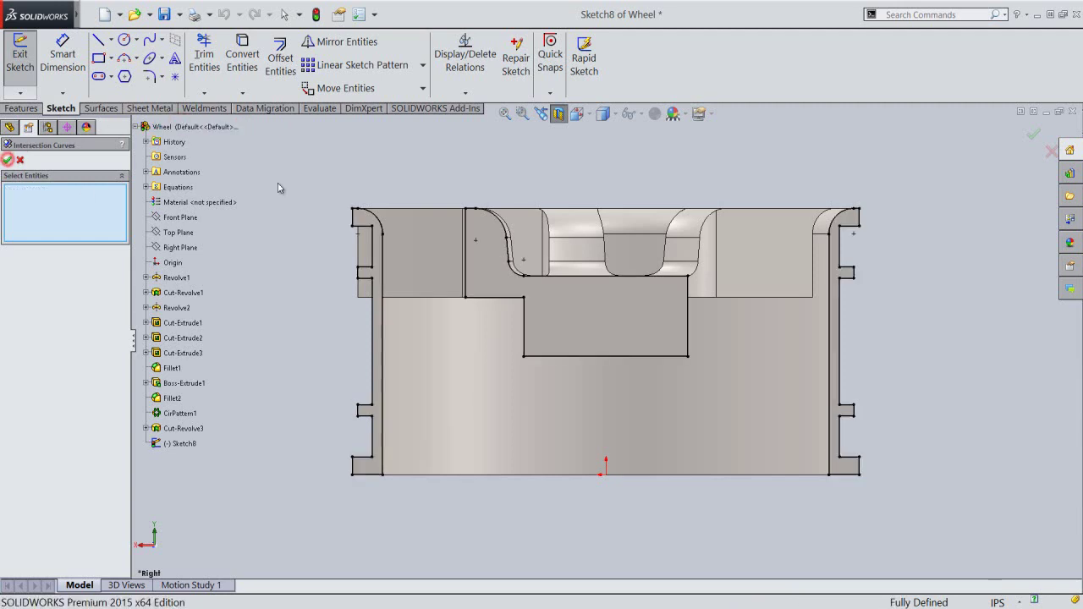
pyautogui.click(18, 161)
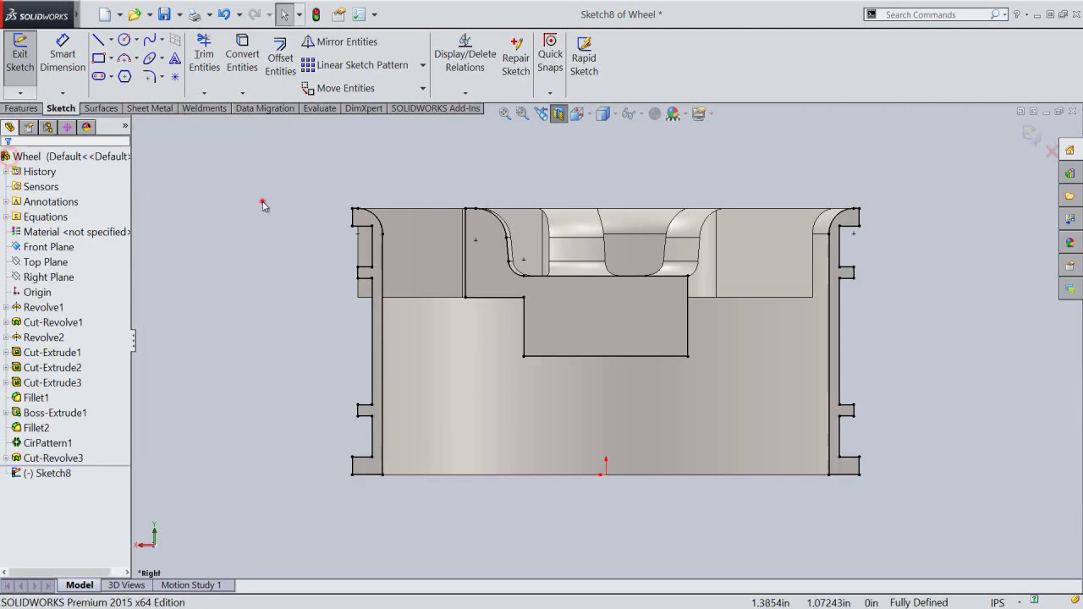
# Draw an infinite vertical centerline through the origin.
pyautogui.rightClick(262, 200)
pyautogui.click(304, 462)
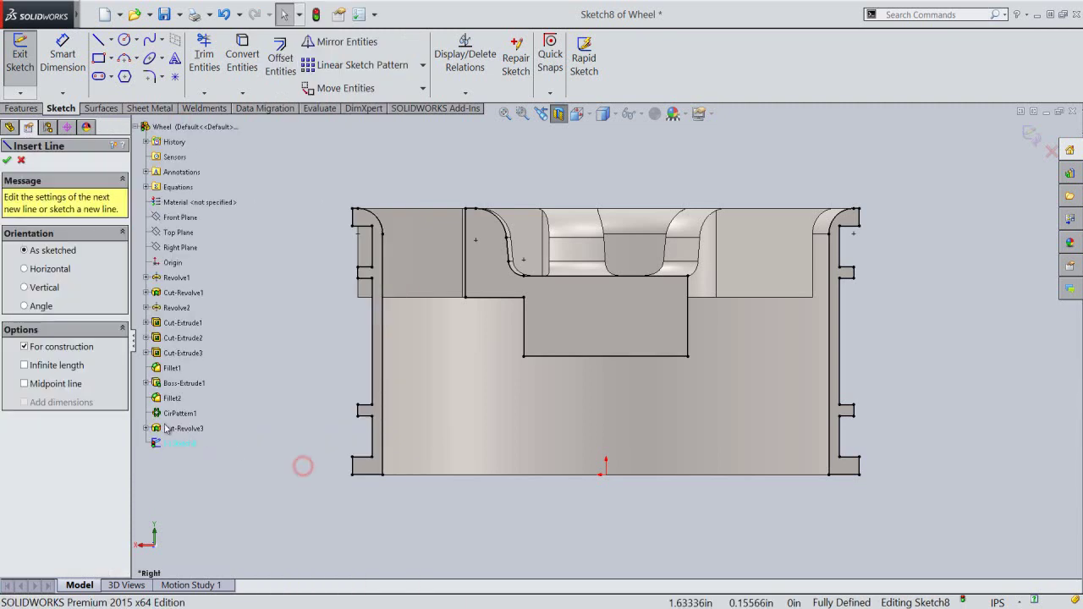
pyautogui.click(58, 366)
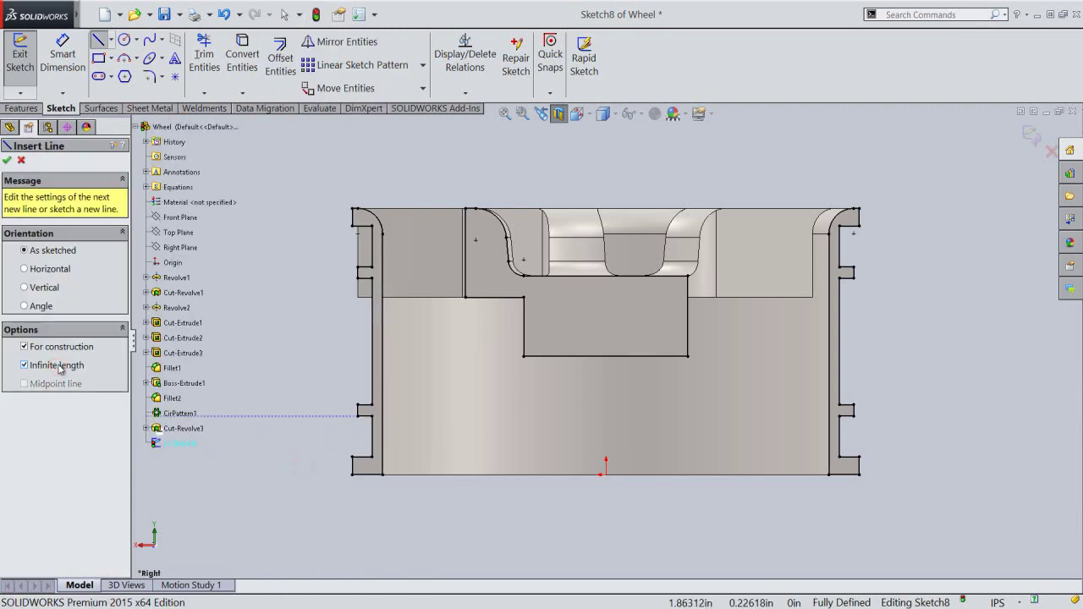
pyautogui.click(37, 290)
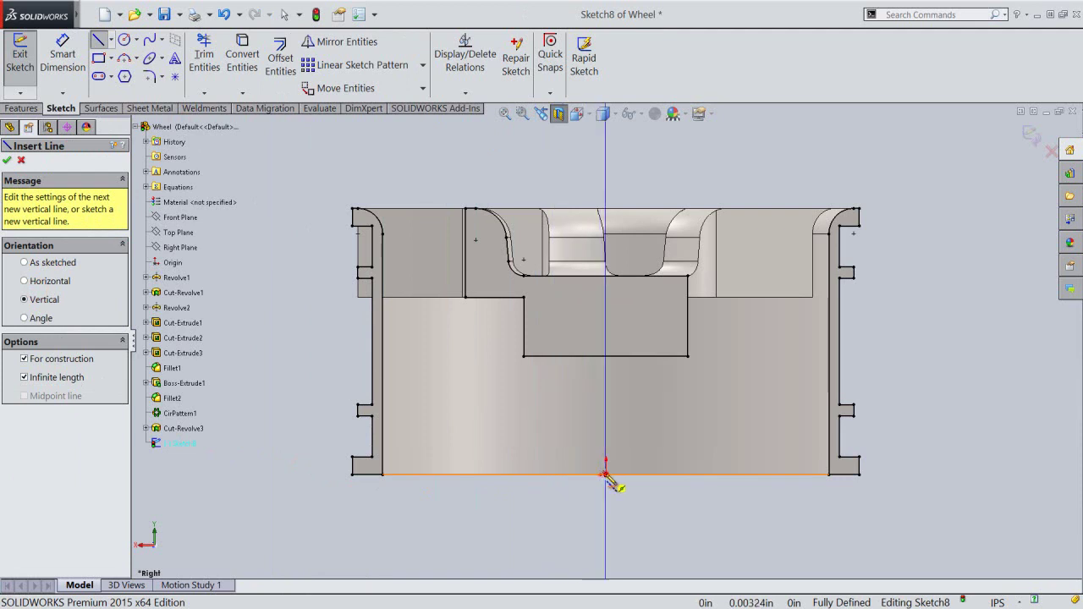
pyautogui.click(605, 474)
pyautogui.rightClick(507, 146)
pyautogui.click(539, 179)
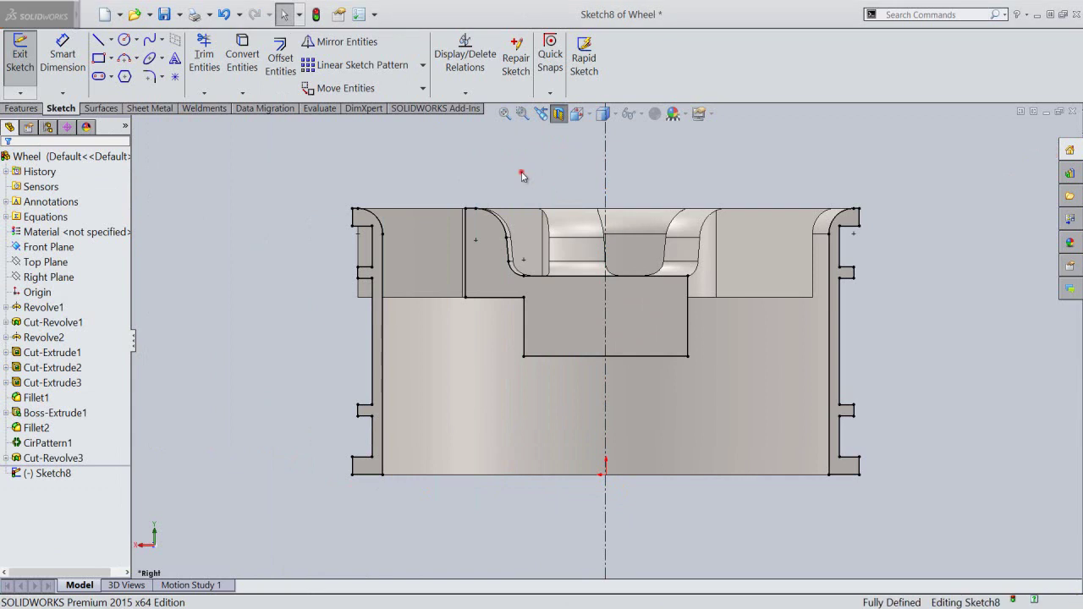
pyautogui.rightClick(522, 175)
# Draw an open line profile from the rim's top-left corner: short horizontal, 0.77 vertical, horizontal back.
pyautogui.click(529, 167)
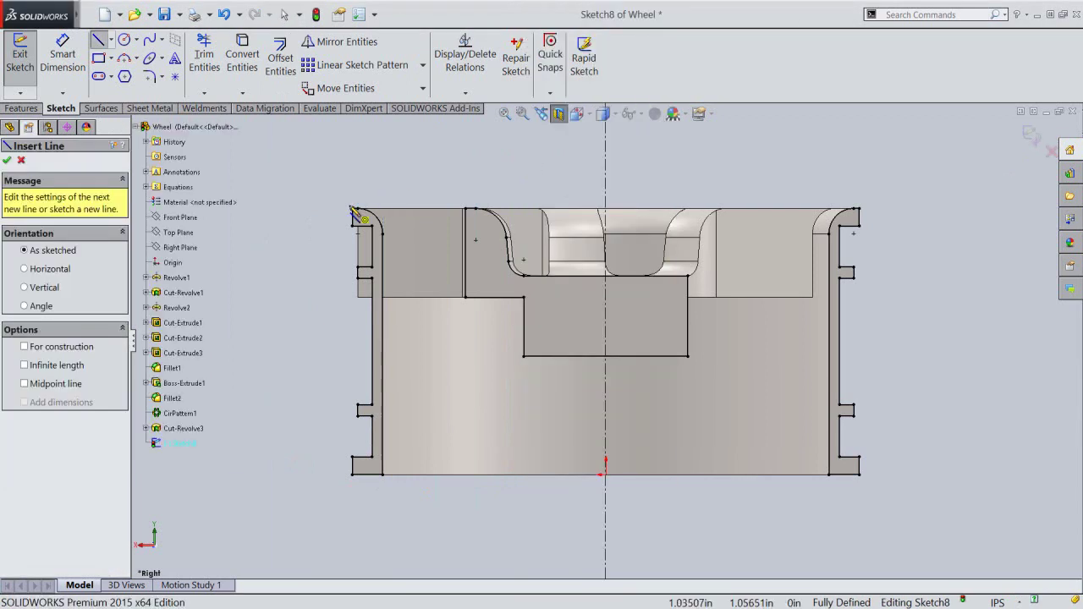
pyautogui.click(352, 210)
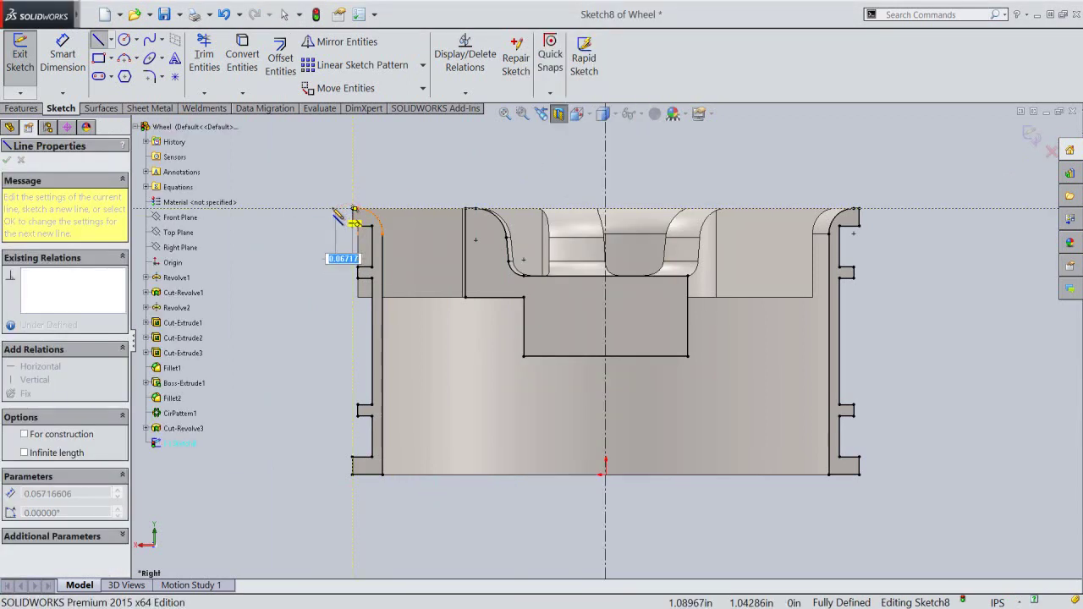
pyautogui.click(333, 208)
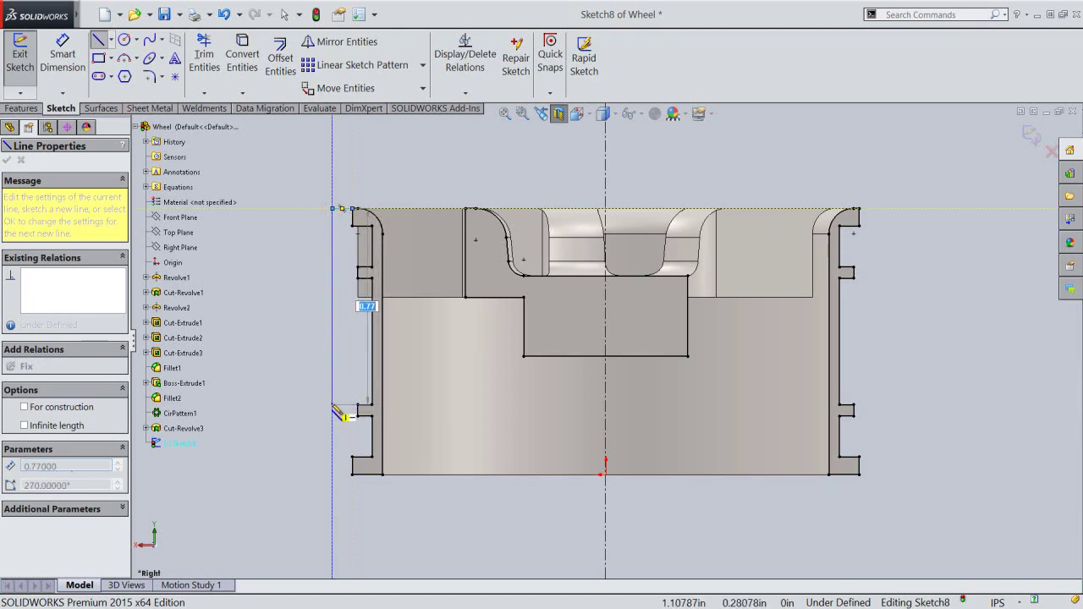
pyautogui.click(332, 404)
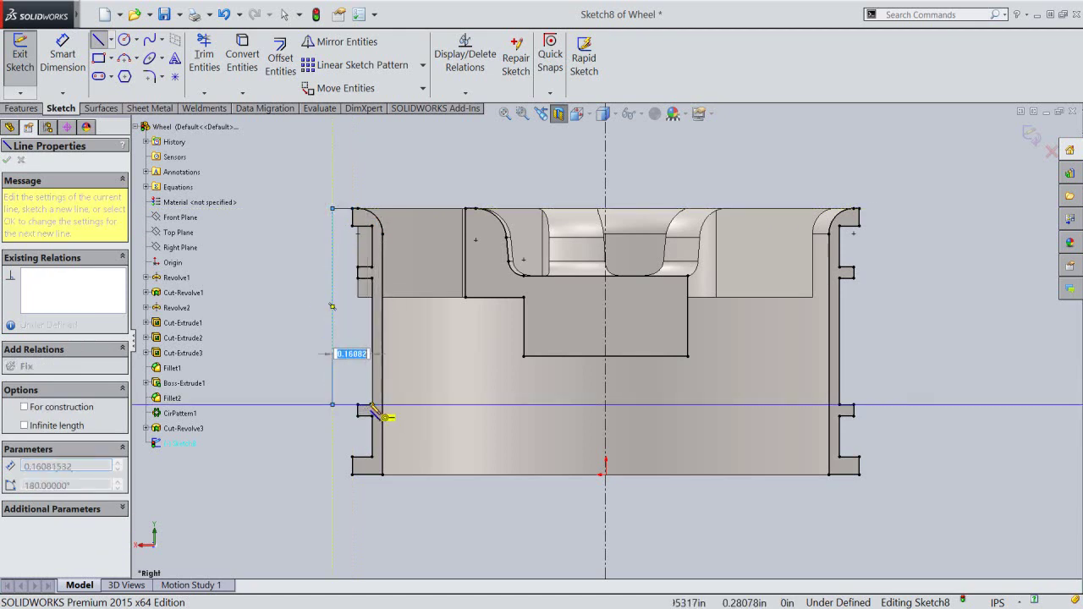
pyautogui.click(371, 406)
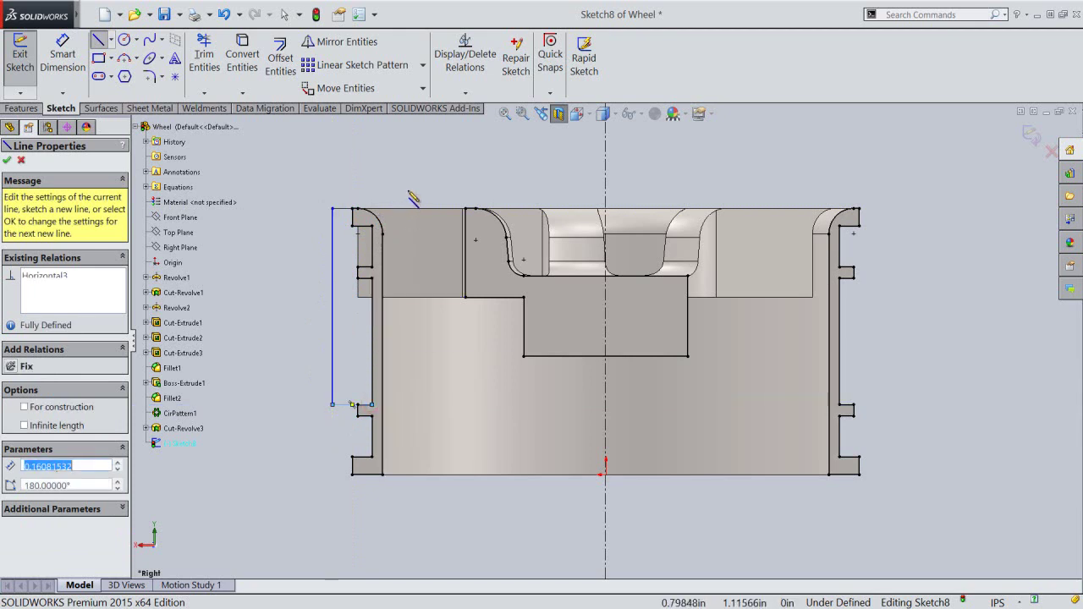
pyautogui.rightClick(409, 174)
pyautogui.click(430, 199)
# Dimension the vertical line's offset from the rim corner to 0.05 in.
pyautogui.rightClick(415, 171)
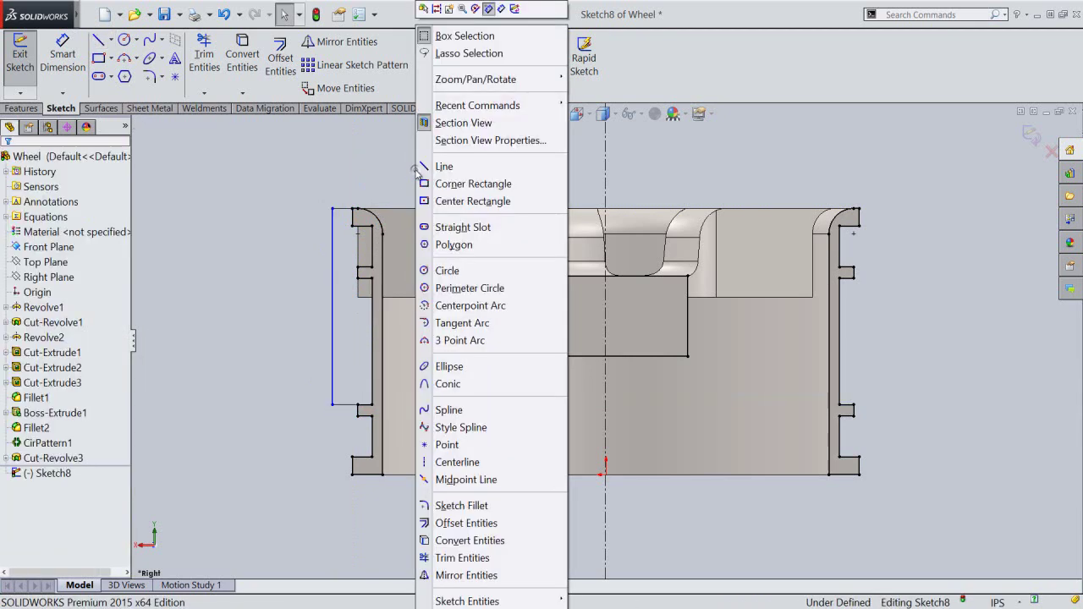
pyautogui.click(502, 10)
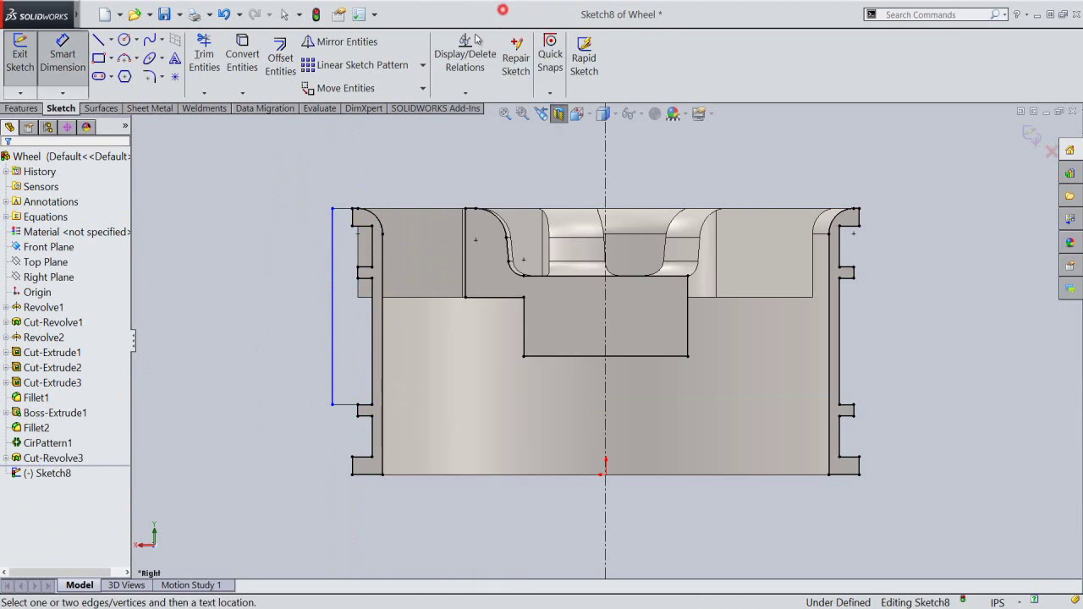
pyautogui.click(332, 222)
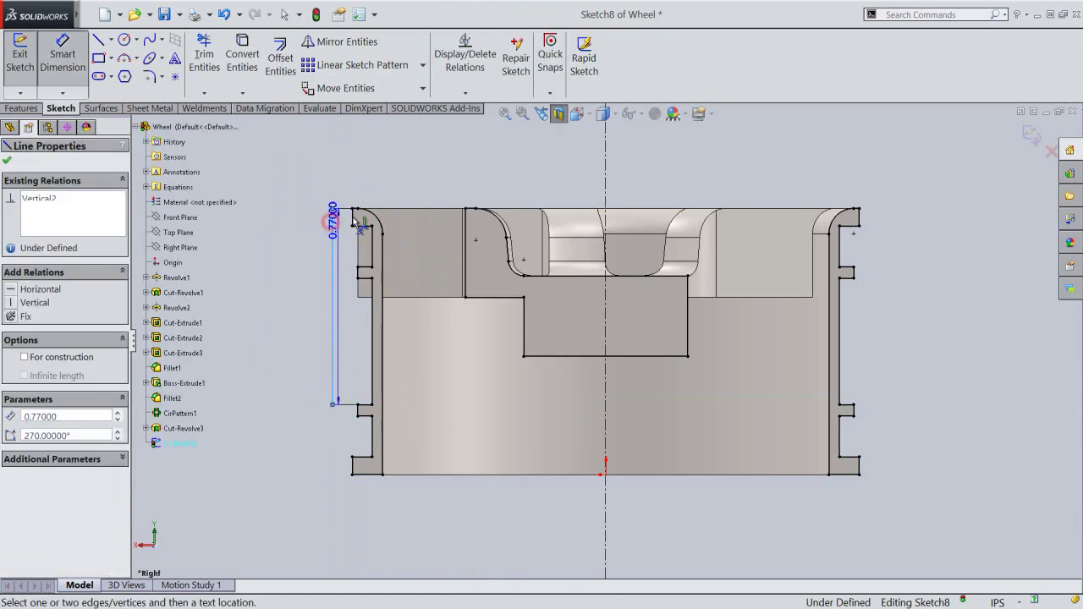
pyautogui.click(353, 209)
pyautogui.click(348, 186)
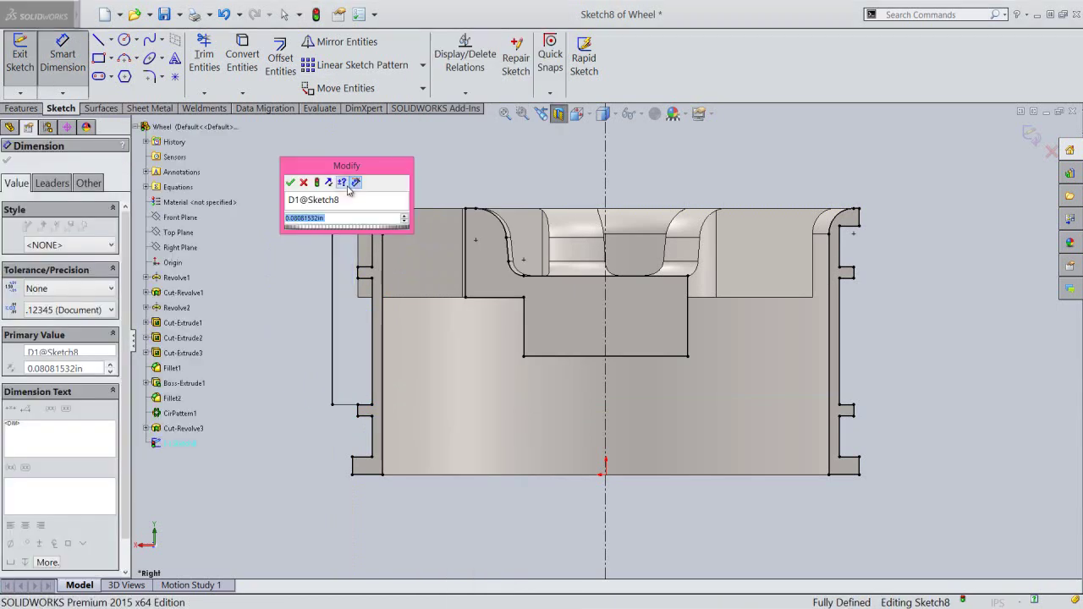
pyautogui.write('.05')
pyautogui.press('Return')
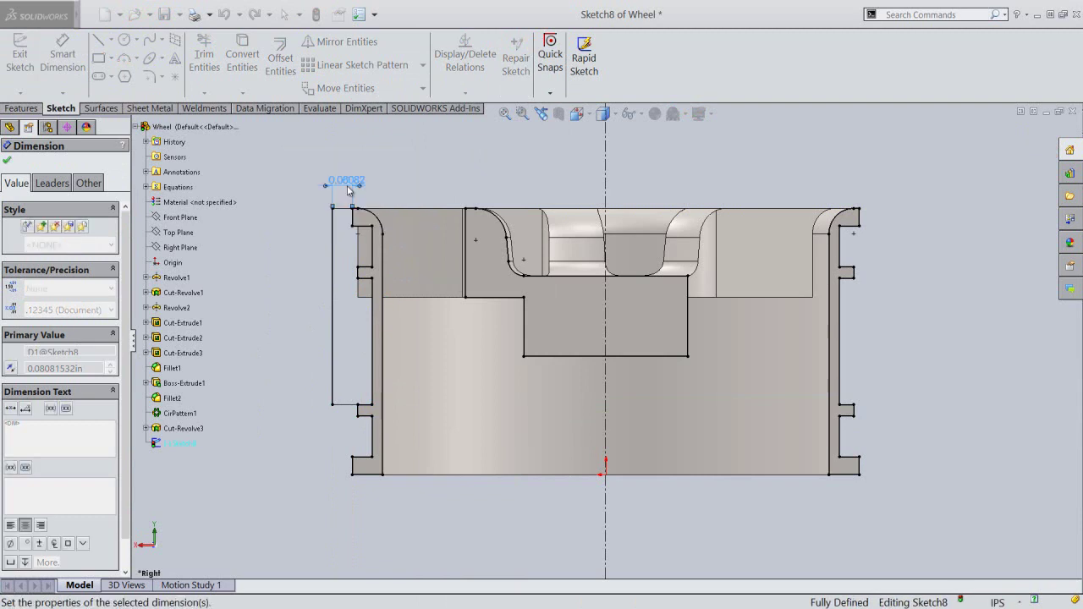
pyautogui.click(422, 174)
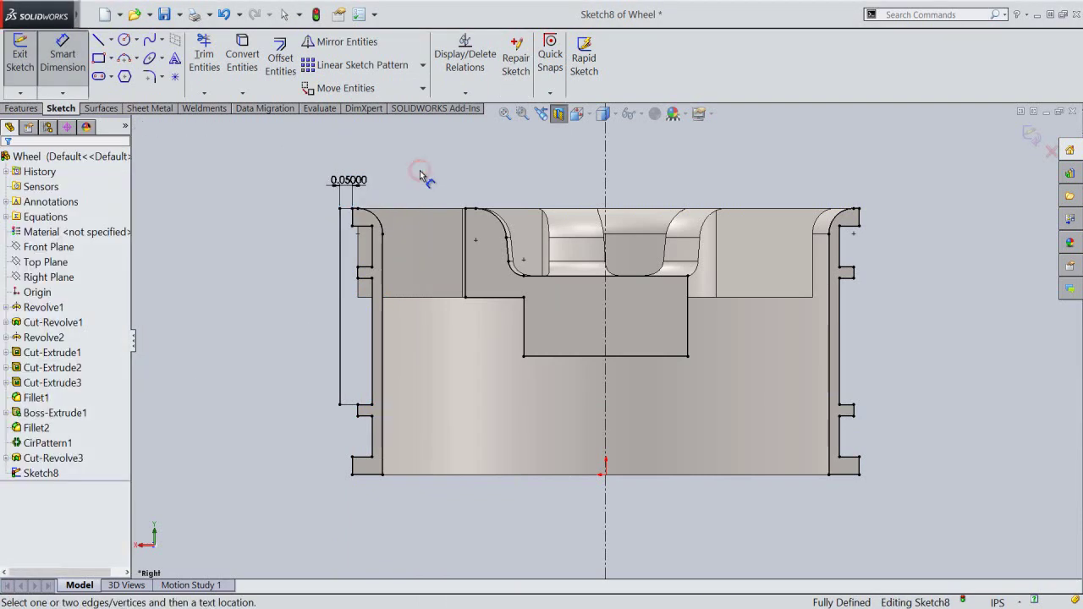
pyautogui.rightClick(422, 173)
pyautogui.click(453, 83)
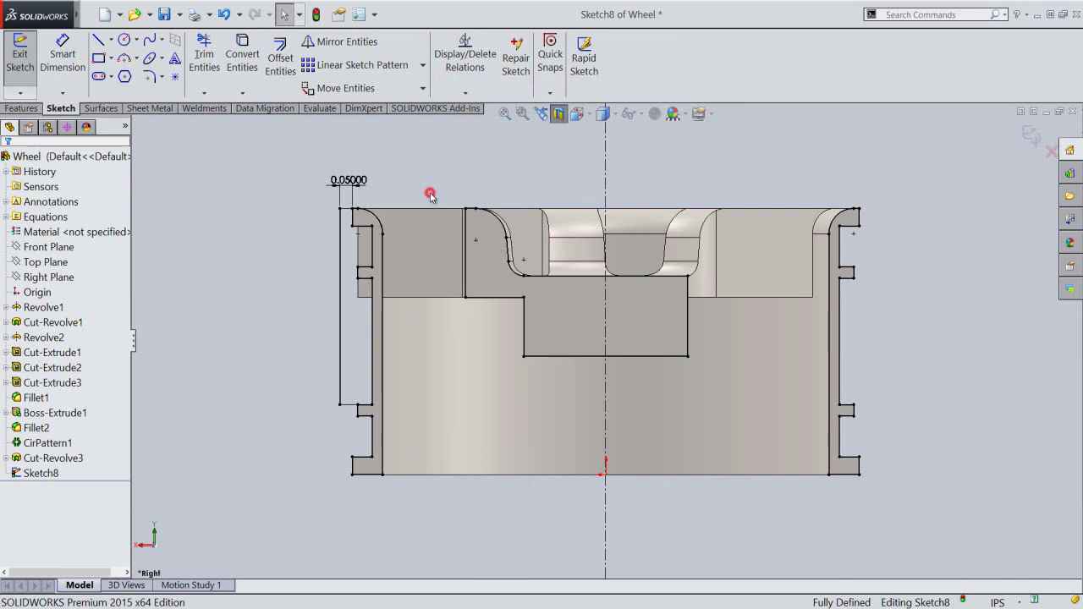
# Revolve-cut the narrow region beside the rim 360° as Cut-Revolve4 and rebuild in isometric view.
pyautogui.click(559, 114)
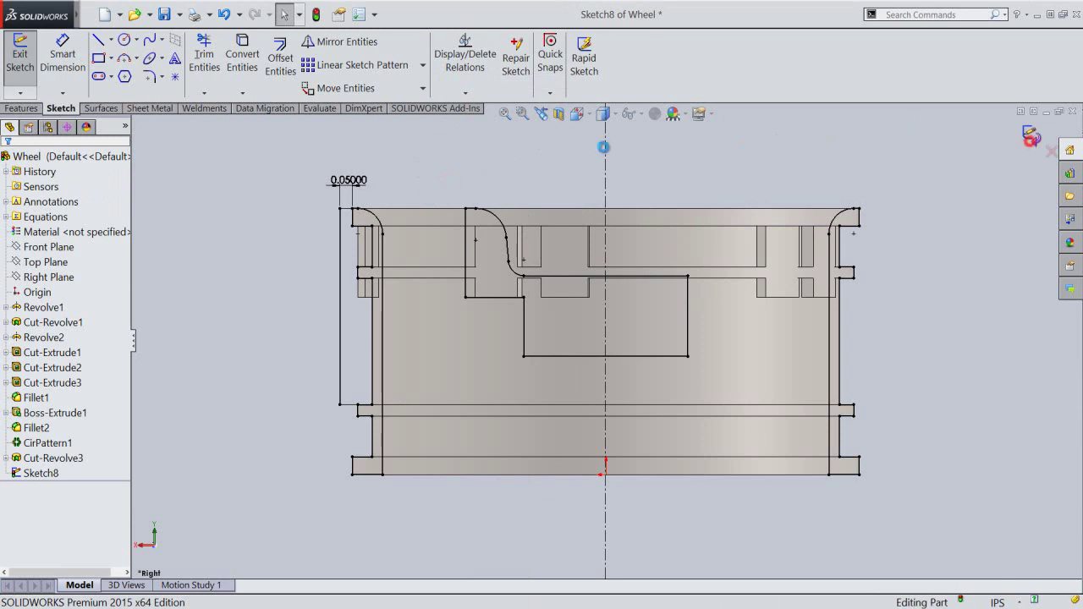
pyautogui.press('r')
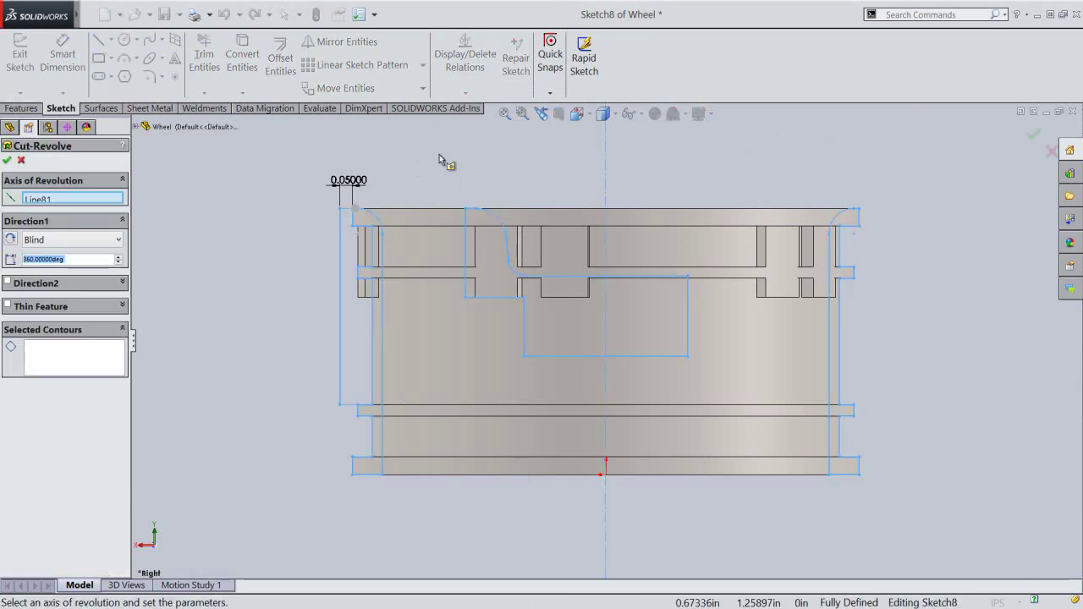
pyautogui.click(73, 358)
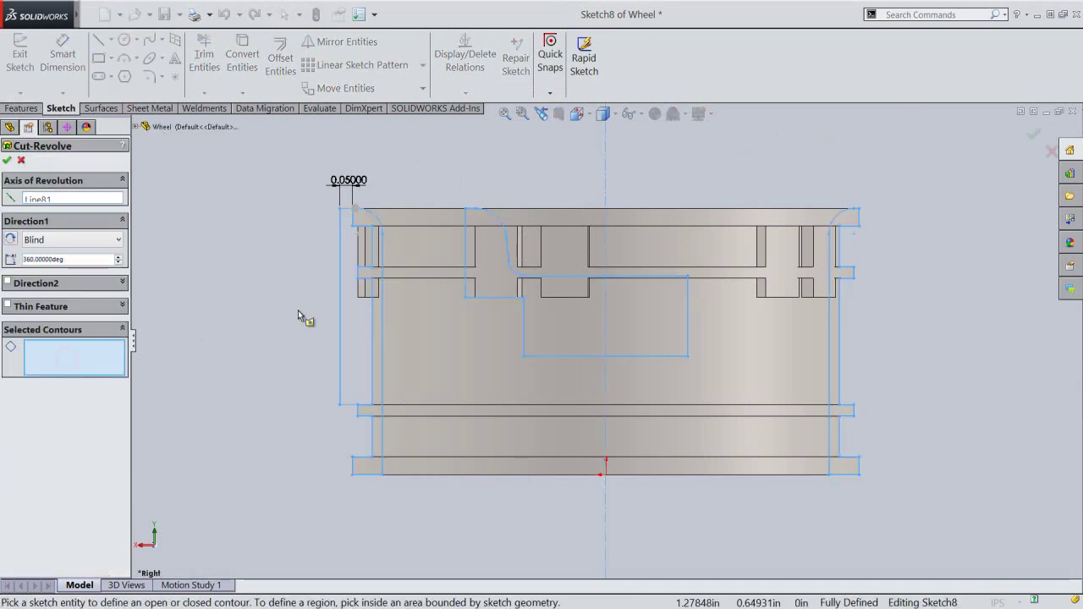
pyautogui.click(355, 309)
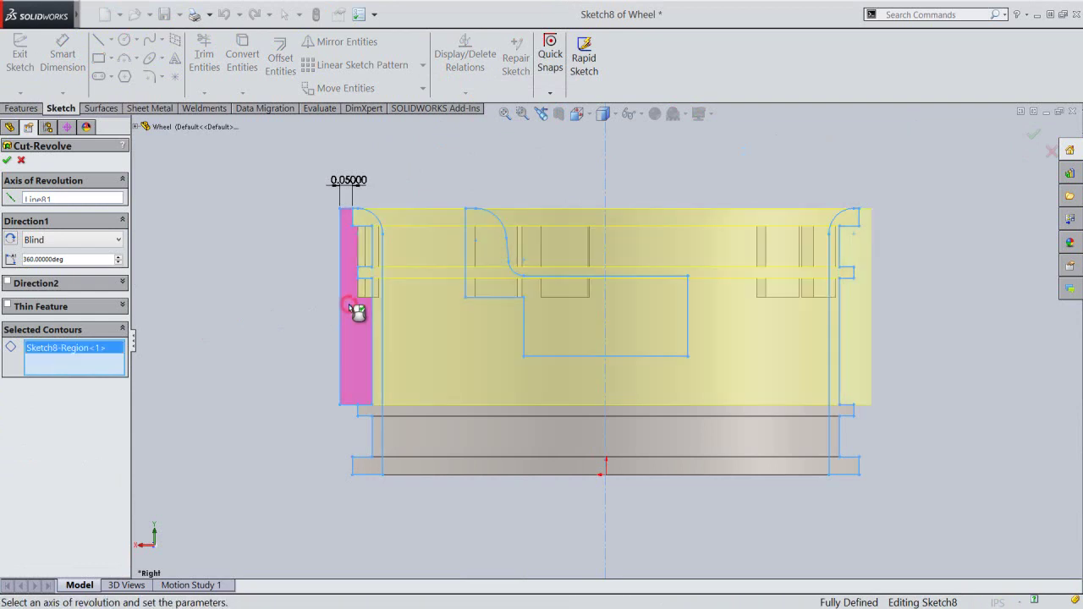
pyautogui.rightClick(228, 233)
pyautogui.click(252, 326)
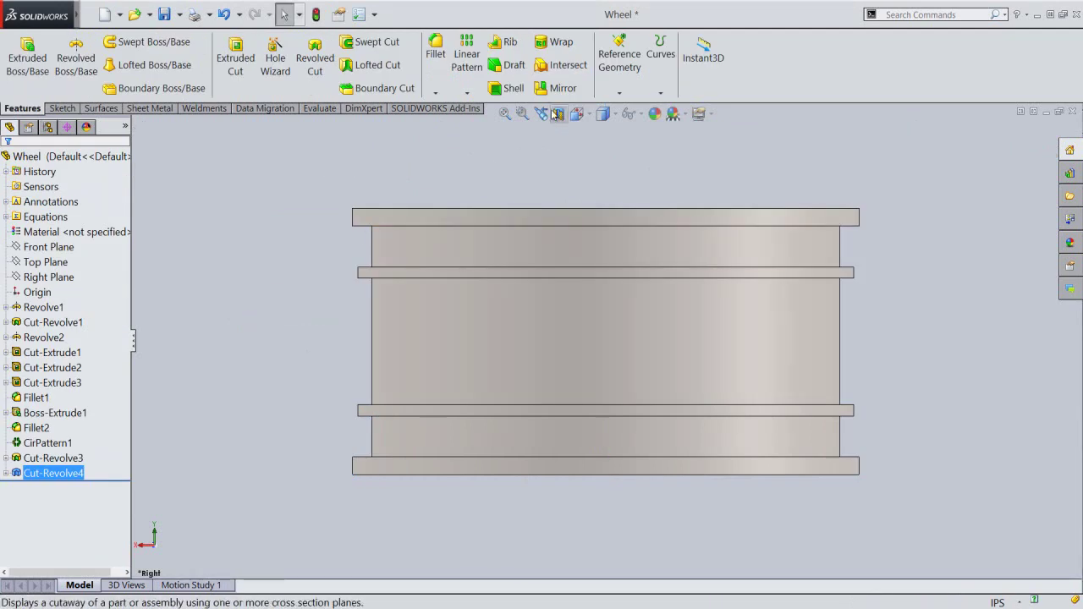
pyautogui.click(542, 113)
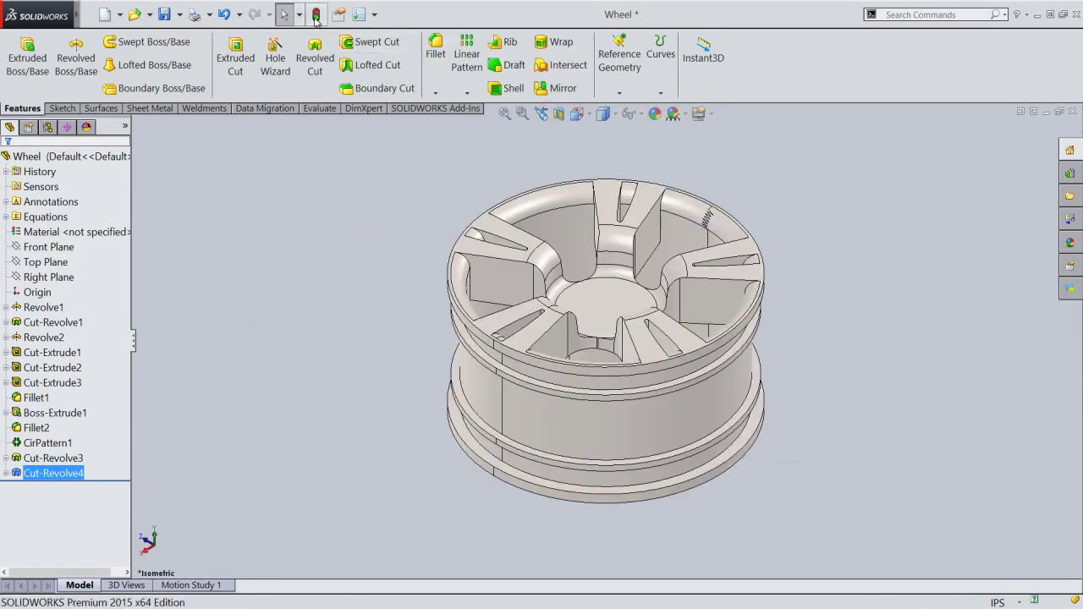
pyautogui.click(316, 15)
# Save the wheel part and start a fillet with a 0.2 in radius.
pyautogui.hotkey('ctrl', 's')
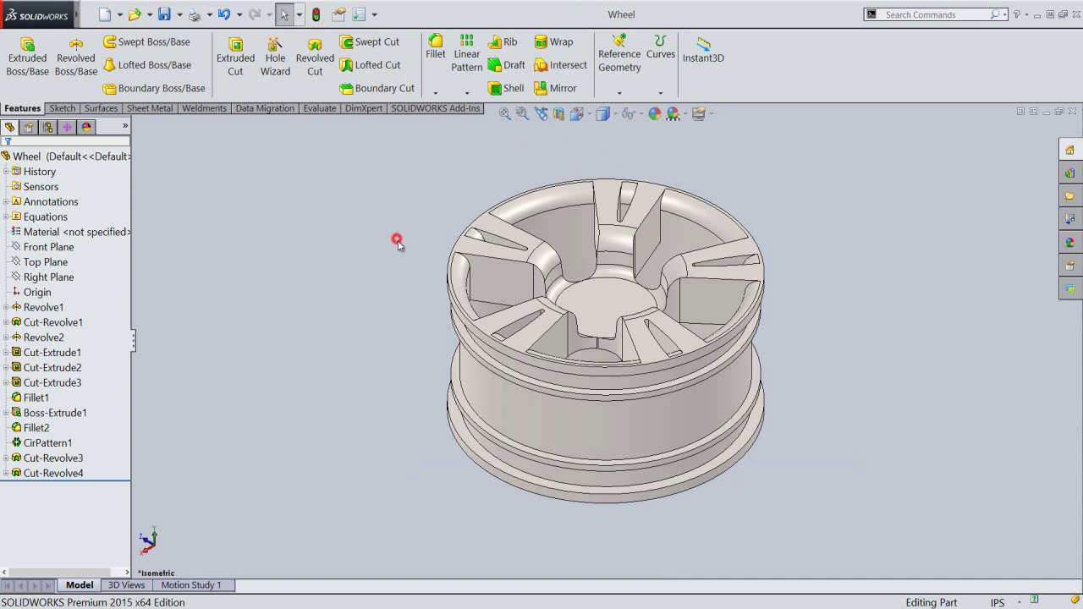
pyautogui.moveTo(464, 493)
pyautogui.mouseDown(button='middle')
pyautogui.moveTo(407, 200)
pyautogui.moveTo(416, 176)
pyautogui.mouseUp(button='middle')
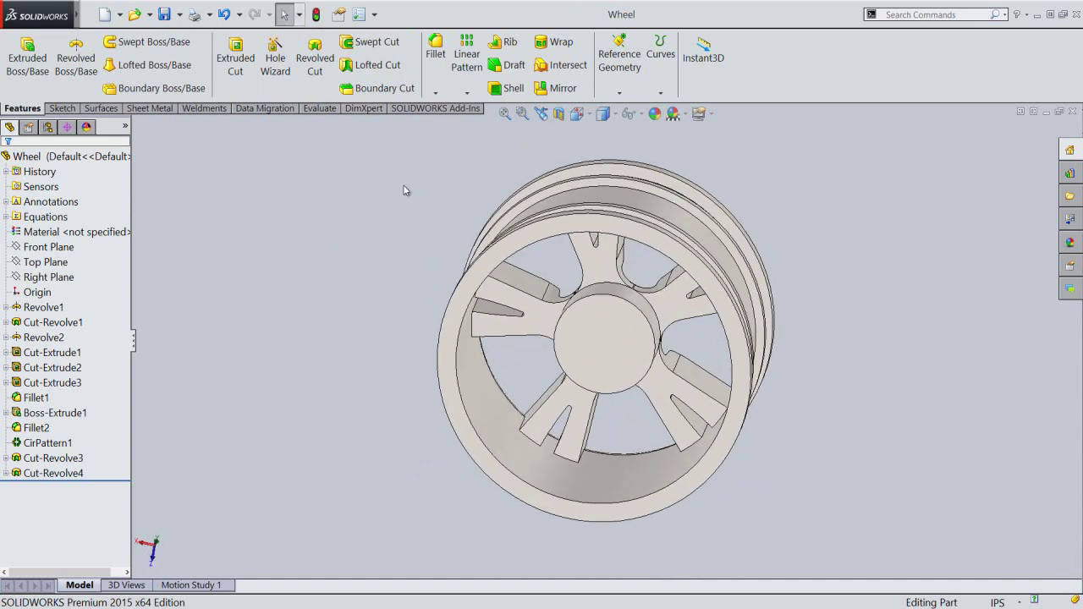
pyautogui.click(438, 50)
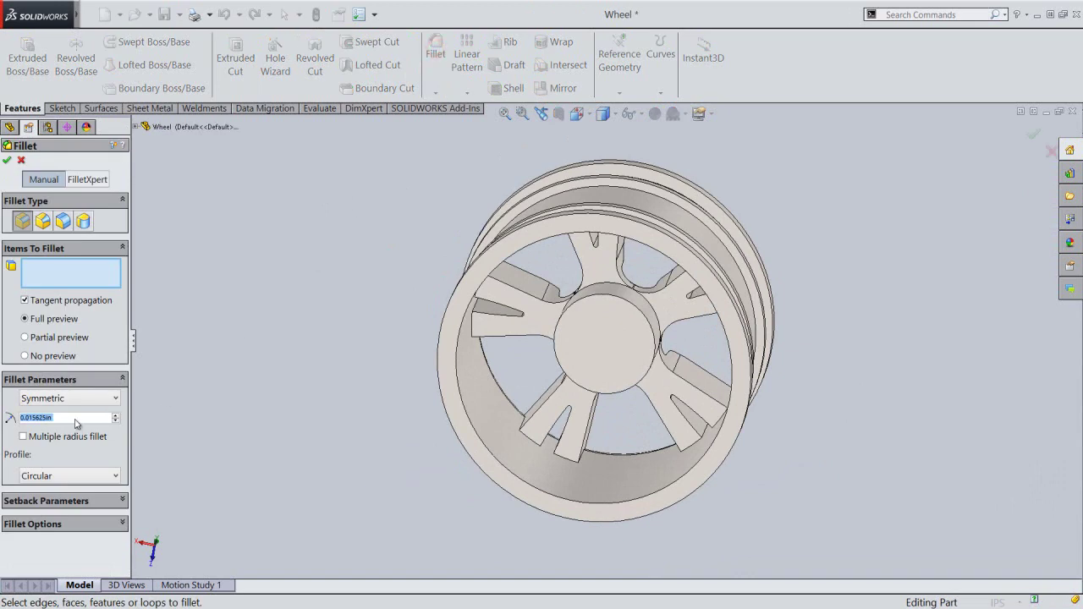
pyautogui.click(76, 419)
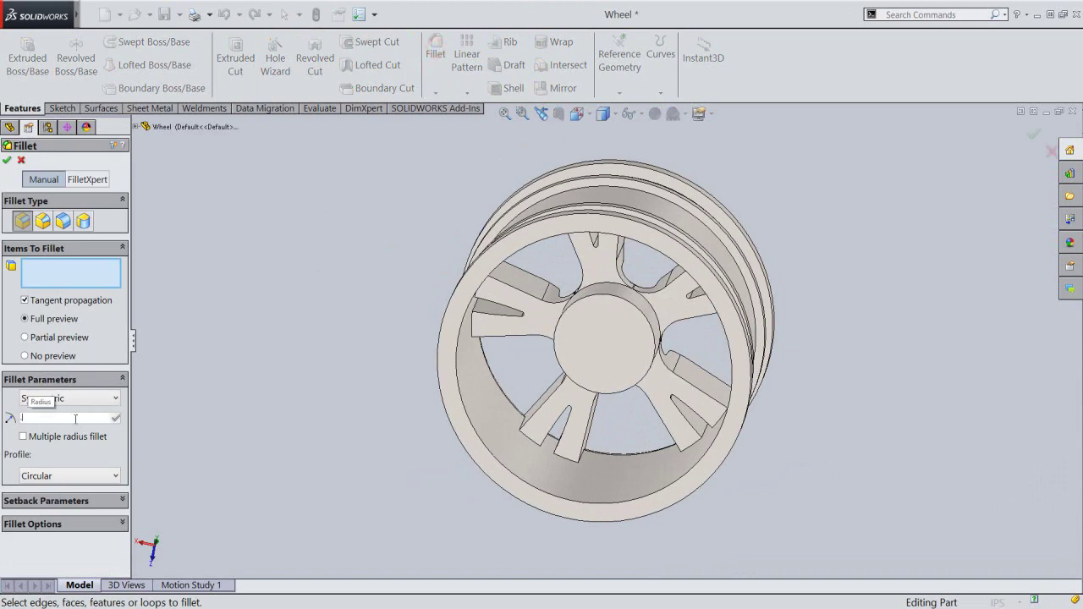
pyautogui.write('2')
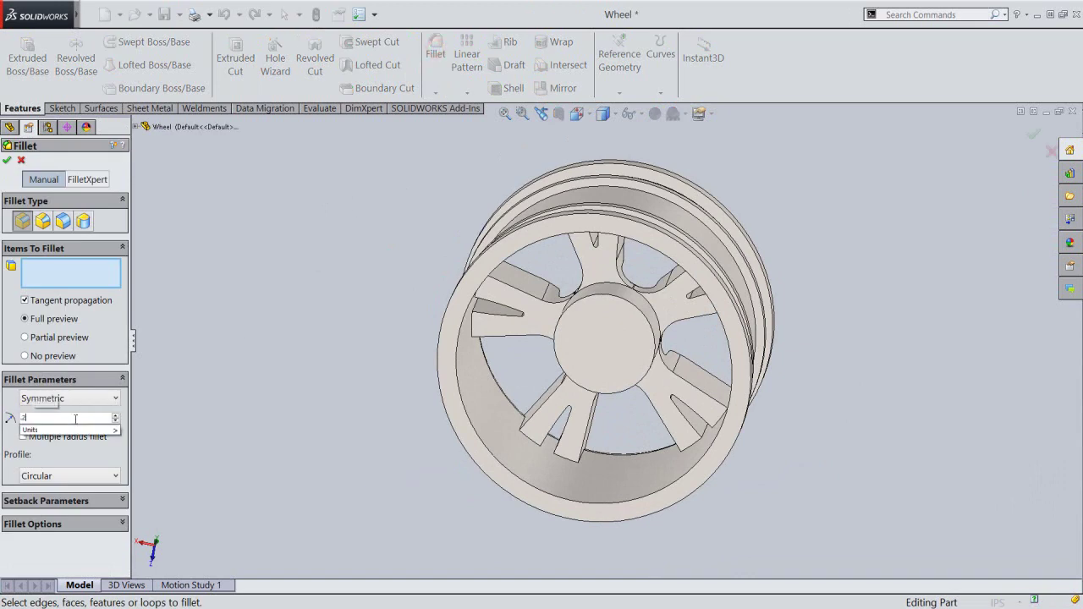
pyautogui.press('Return')
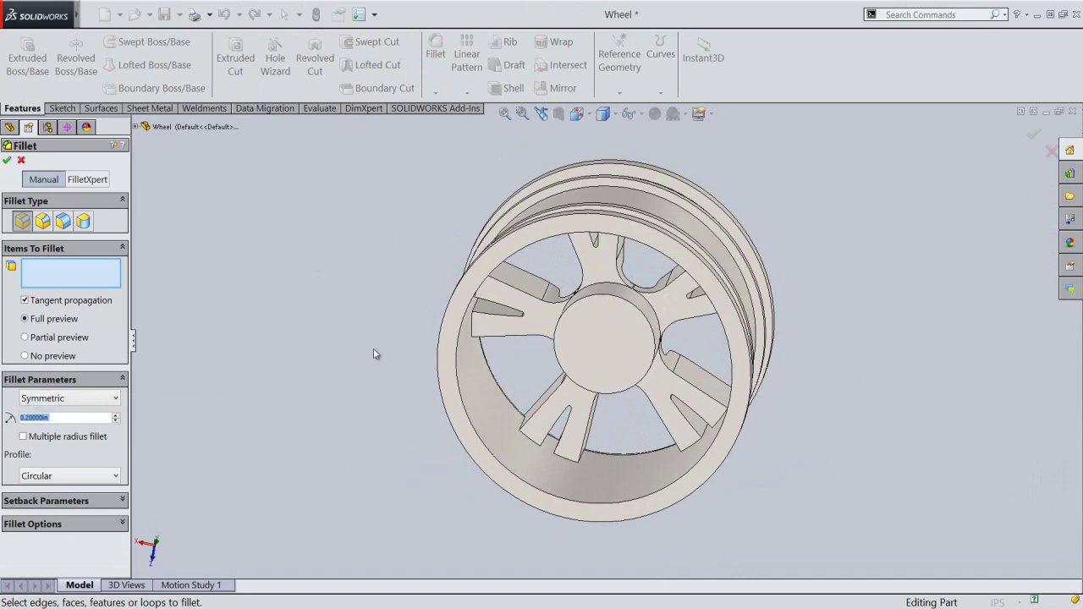
# Select the five hub edges where the spokes join and apply the 0.2 in fillet.
pyautogui.click(595, 290)
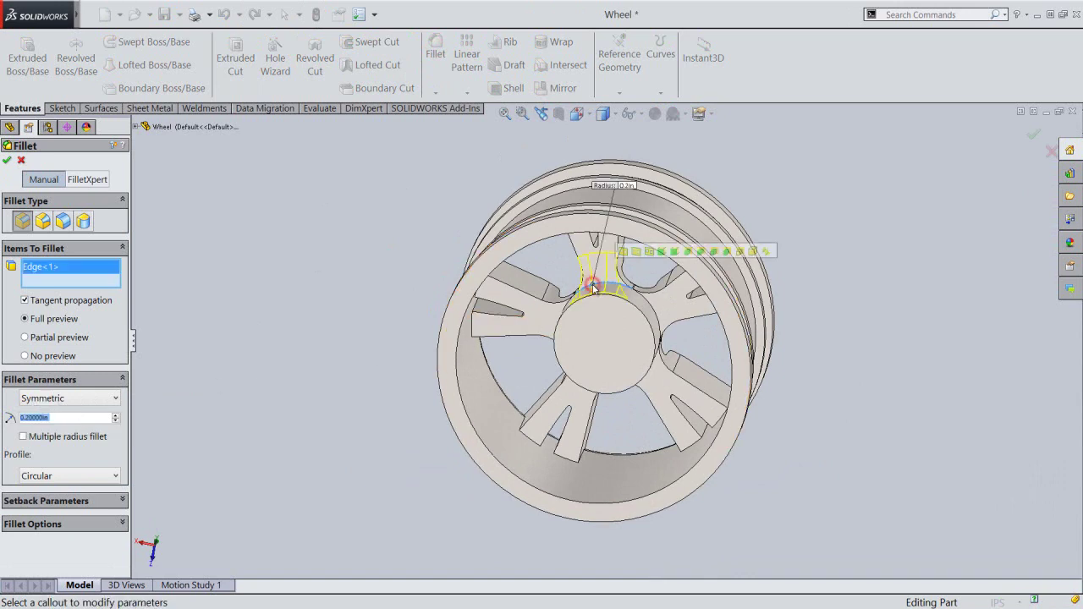
pyautogui.click(657, 315)
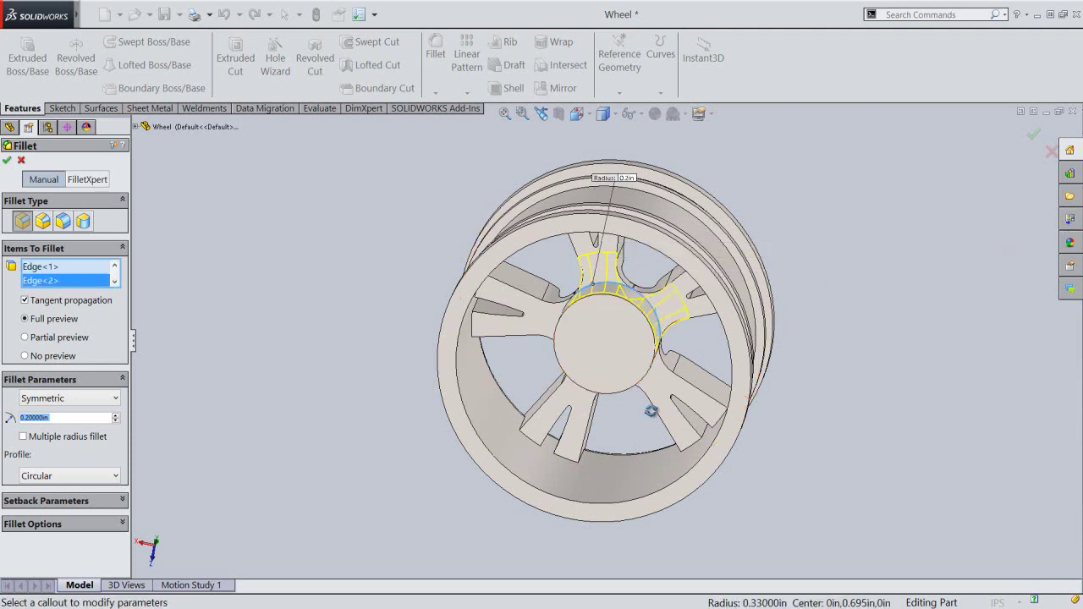
pyautogui.moveTo(647, 412); pyautogui.dragTo(672, 411, button='middle')
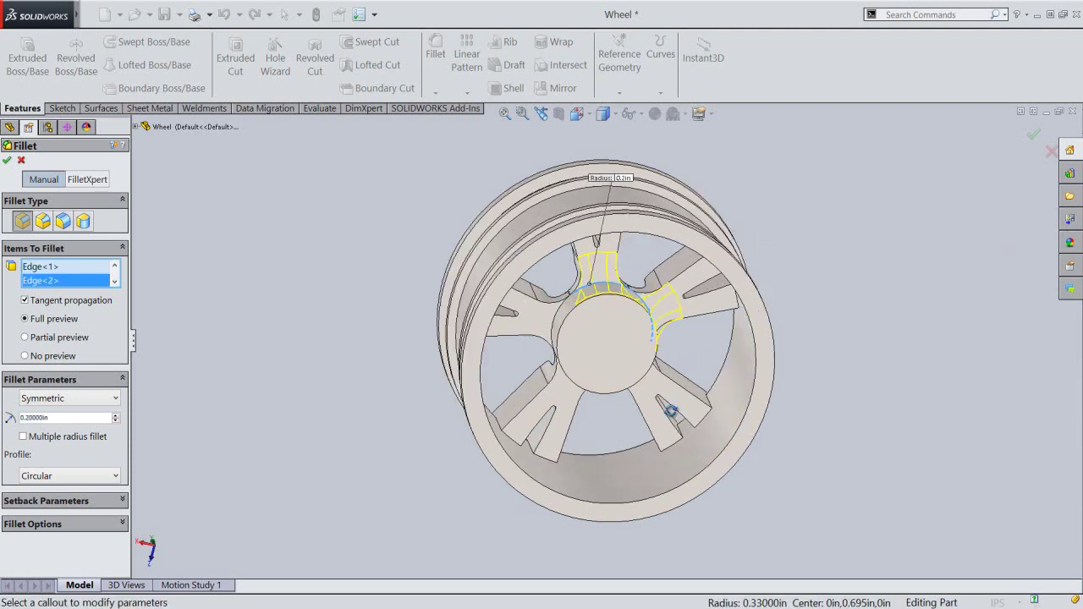
pyautogui.click(557, 326)
pyautogui.moveTo(604, 444); pyautogui.dragTo(643, 390, button='middle')
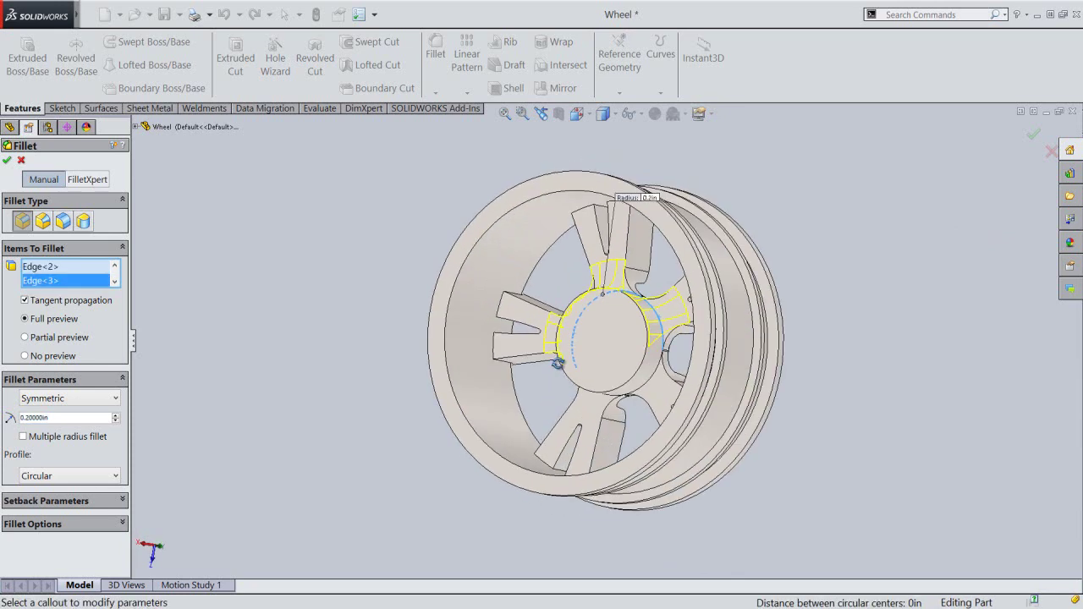
pyautogui.click(644, 385)
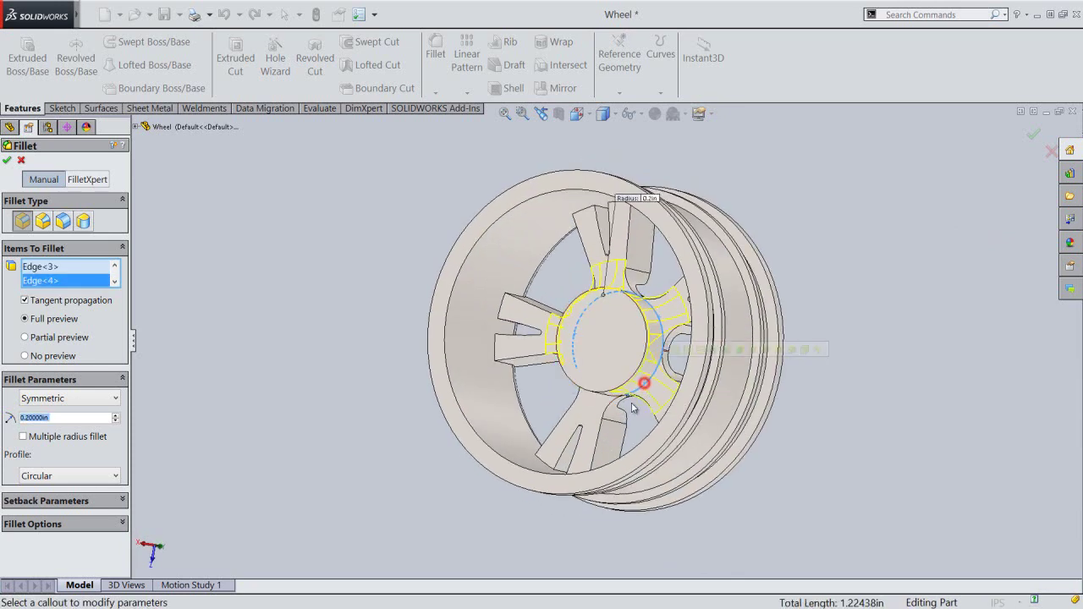
pyautogui.moveTo(636, 420); pyautogui.dragTo(693, 429, button='middle')
pyautogui.click(590, 396)
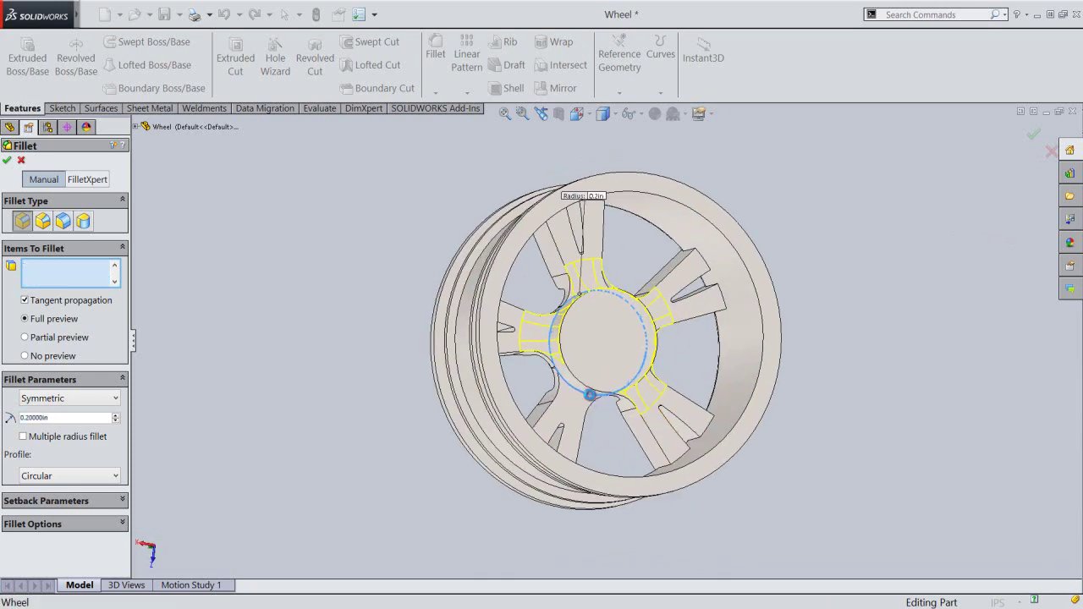
pyautogui.click(7, 160)
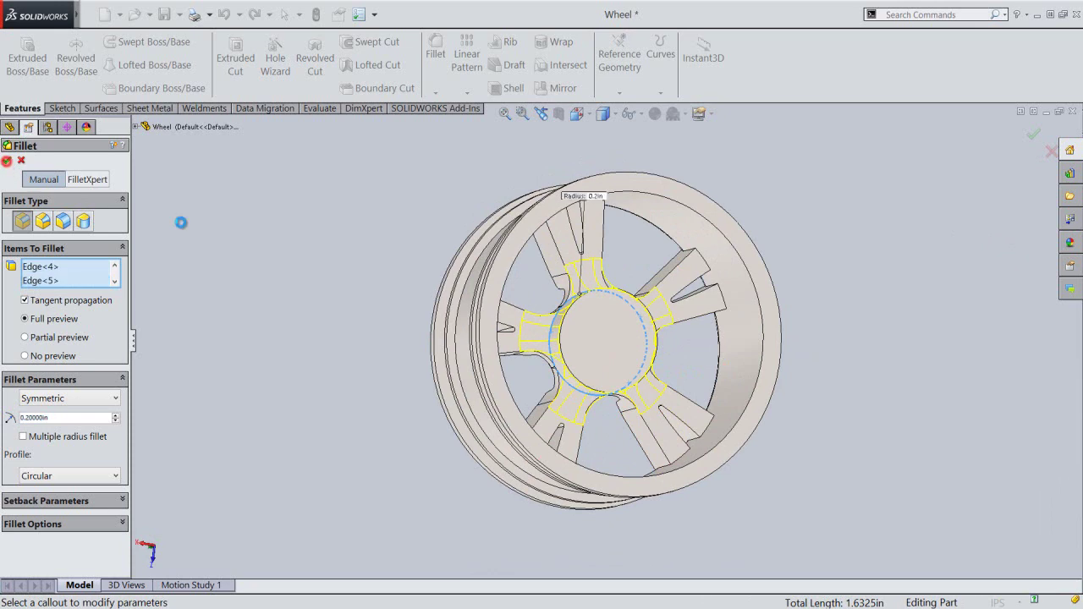
# Step back through previous views to the isometric view of the wheel.
pyautogui.moveTo(353, 298)
pyautogui.mouseDown(button='middle')
pyautogui.moveTo(375, 334)
pyautogui.moveTo(361, 353)
pyautogui.moveTo(328, 338)
pyautogui.mouseUp(button='middle')
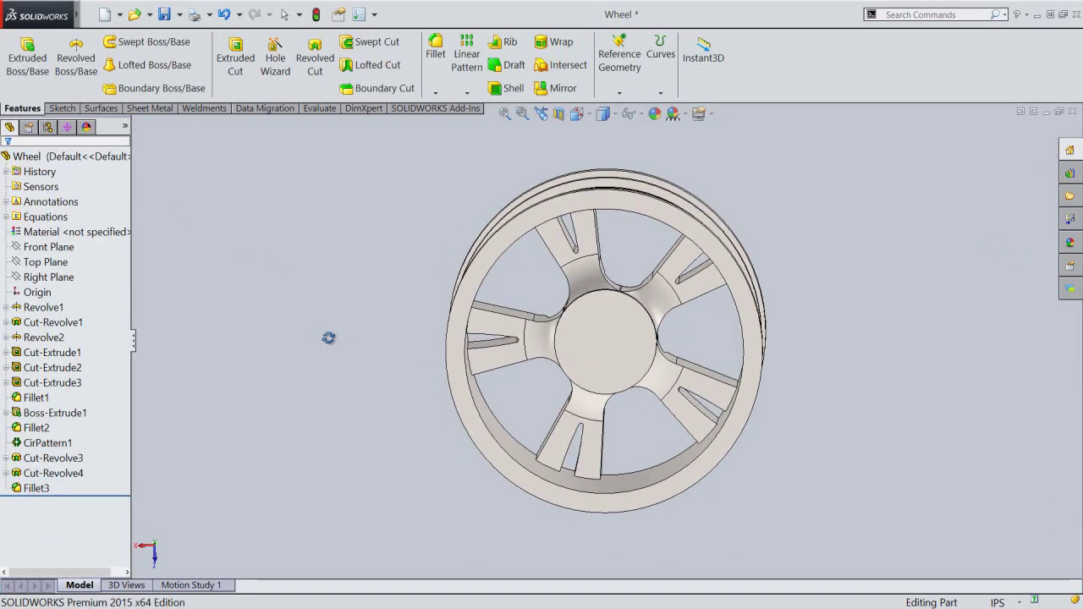
pyautogui.click(540, 114)
pyautogui.click(540, 117)
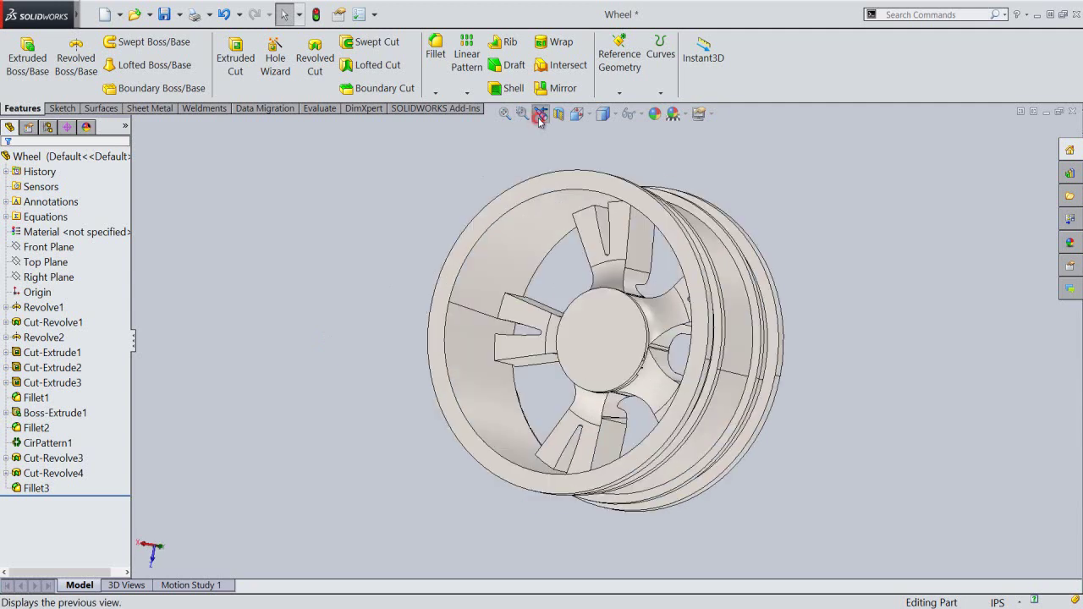
pyautogui.click(540, 117)
pyautogui.click(540, 118)
pyautogui.click(539, 119)
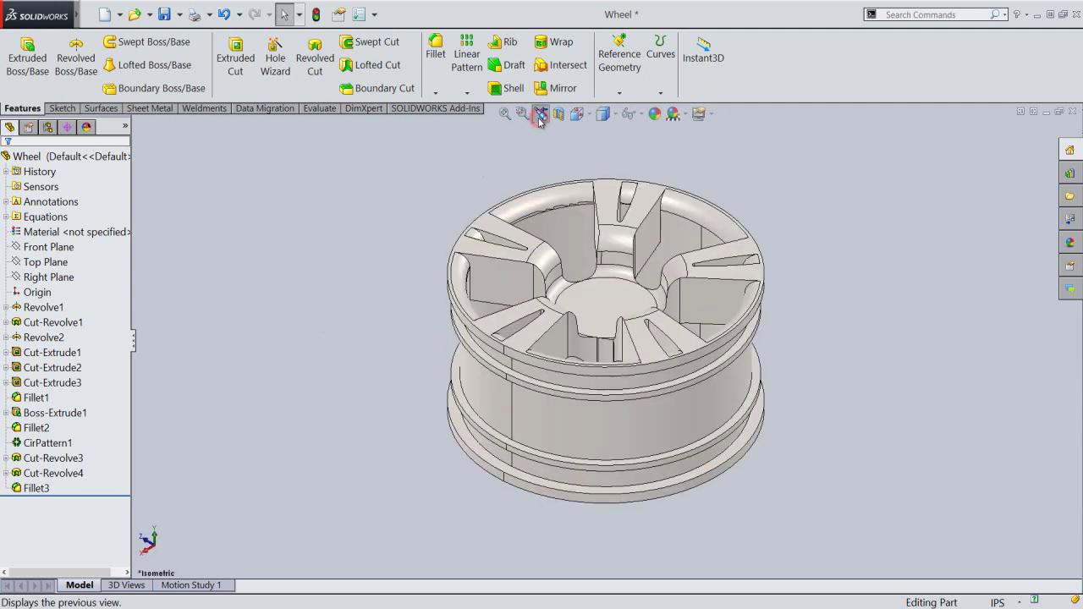
# Rebuild and save, then add Point1 at the central axis and hub front face intersection.
pyautogui.click(316, 14)
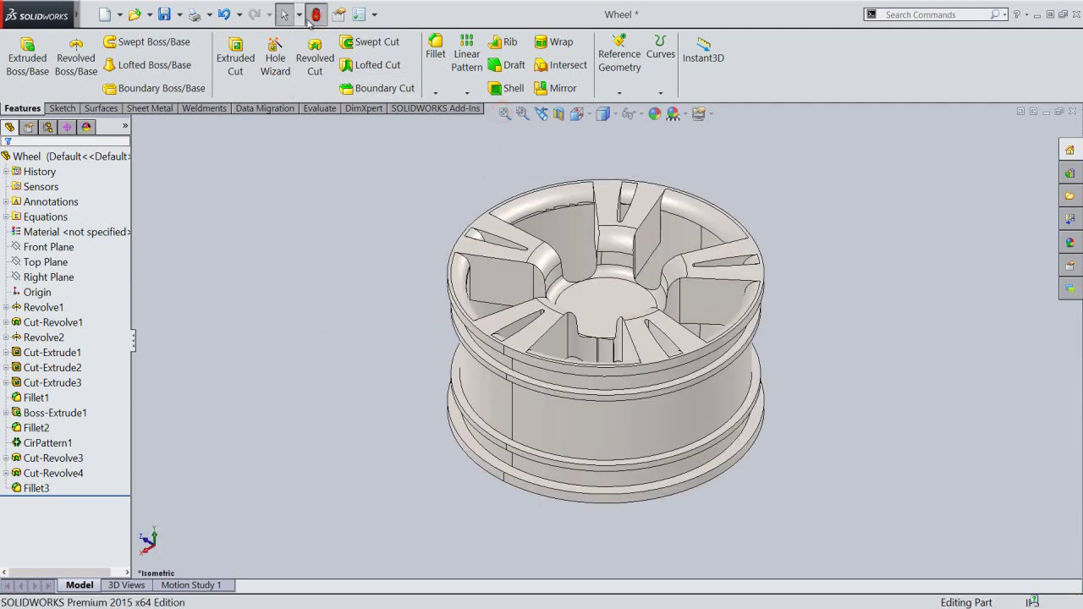
pyautogui.click(163, 13)
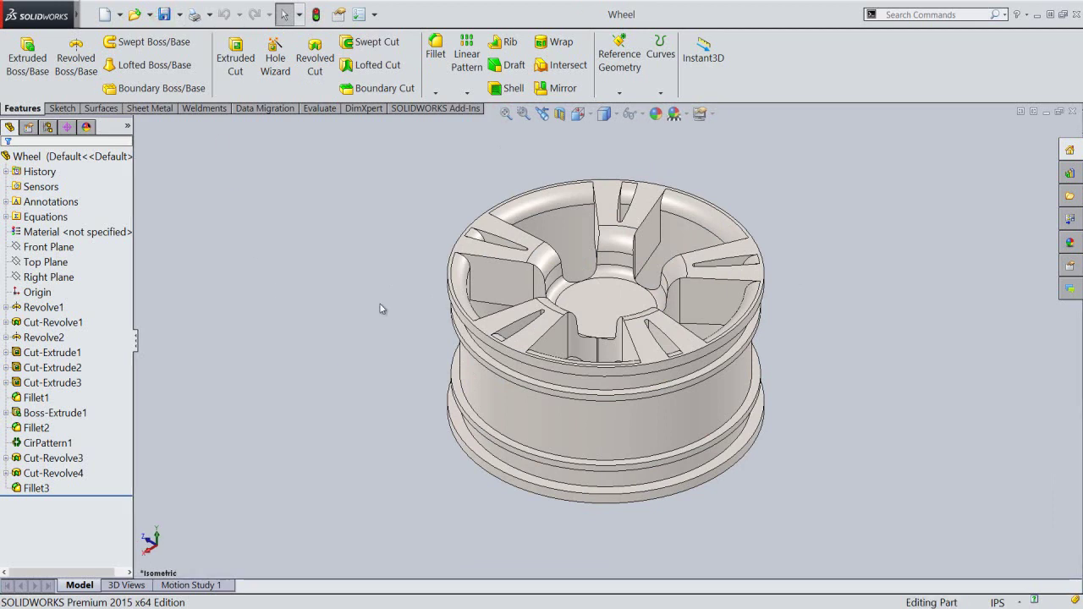
pyautogui.click(621, 95)
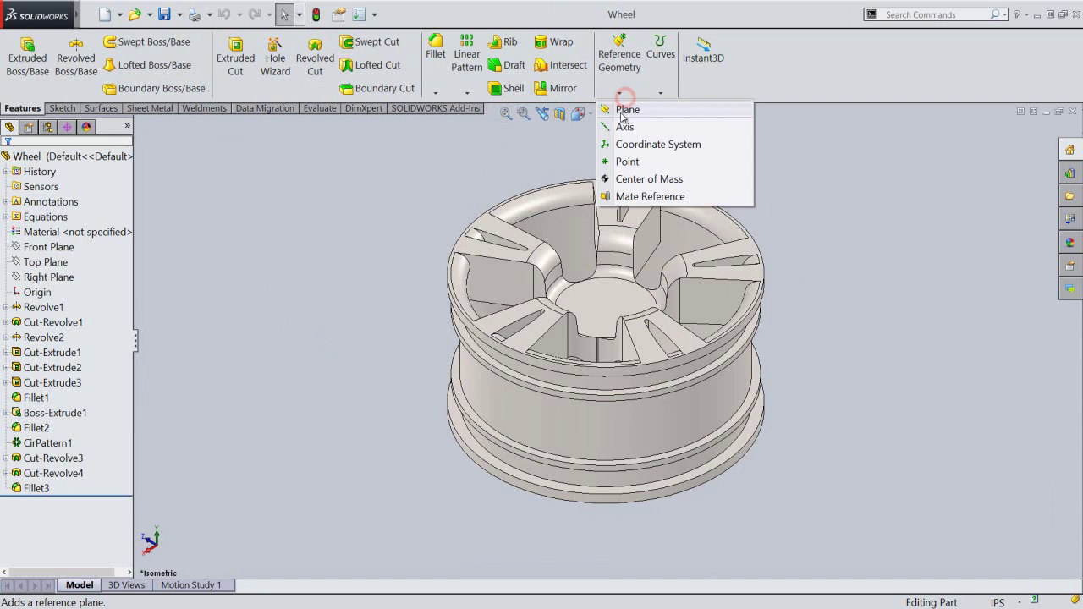
pyautogui.click(626, 161)
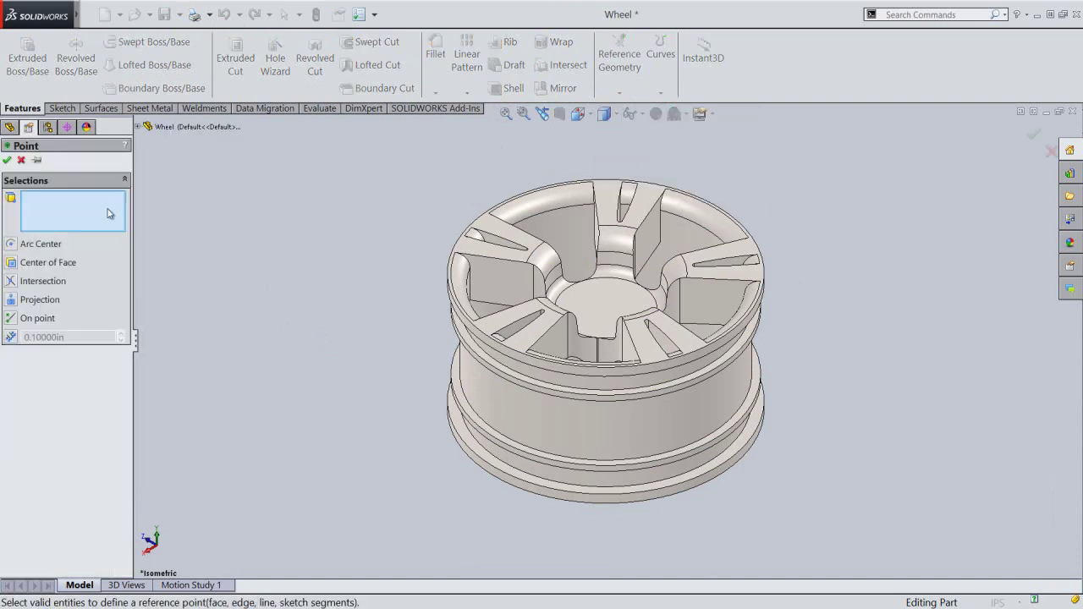
pyautogui.click(10, 284)
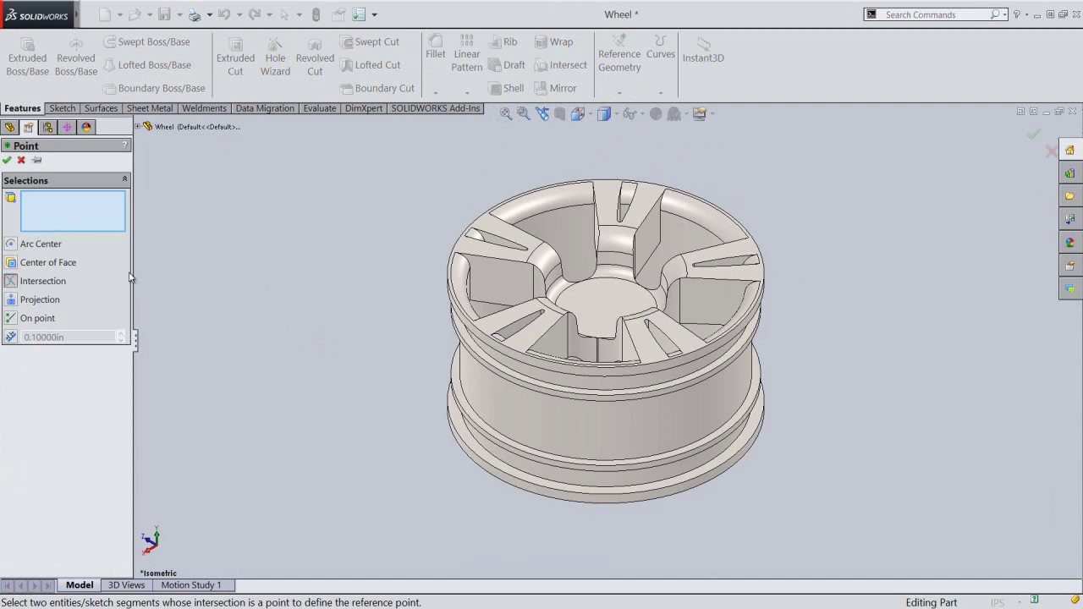
pyautogui.click(631, 113)
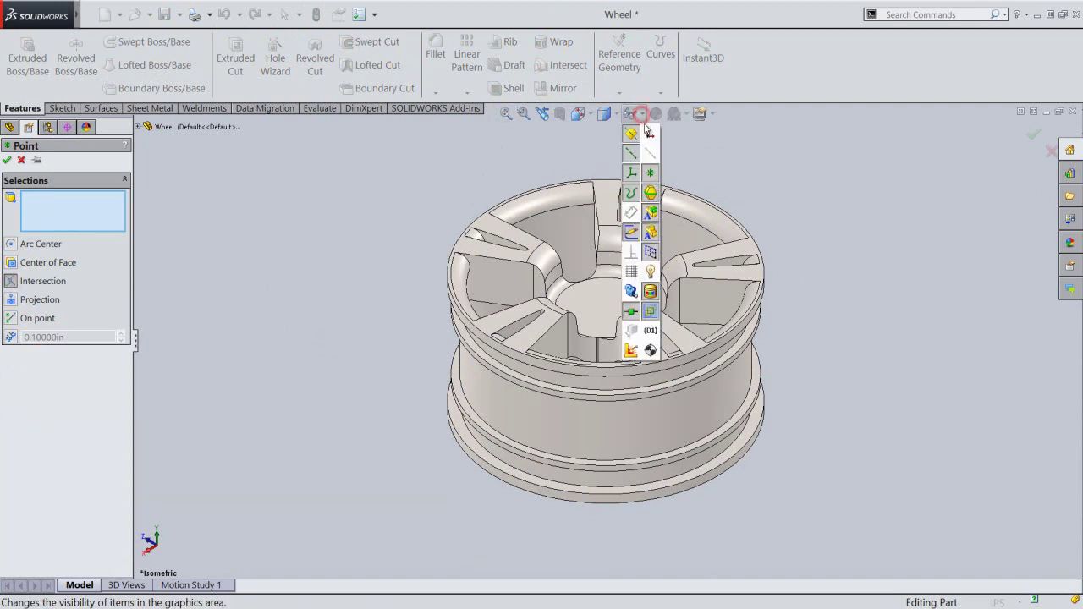
pyautogui.click(780, 182)
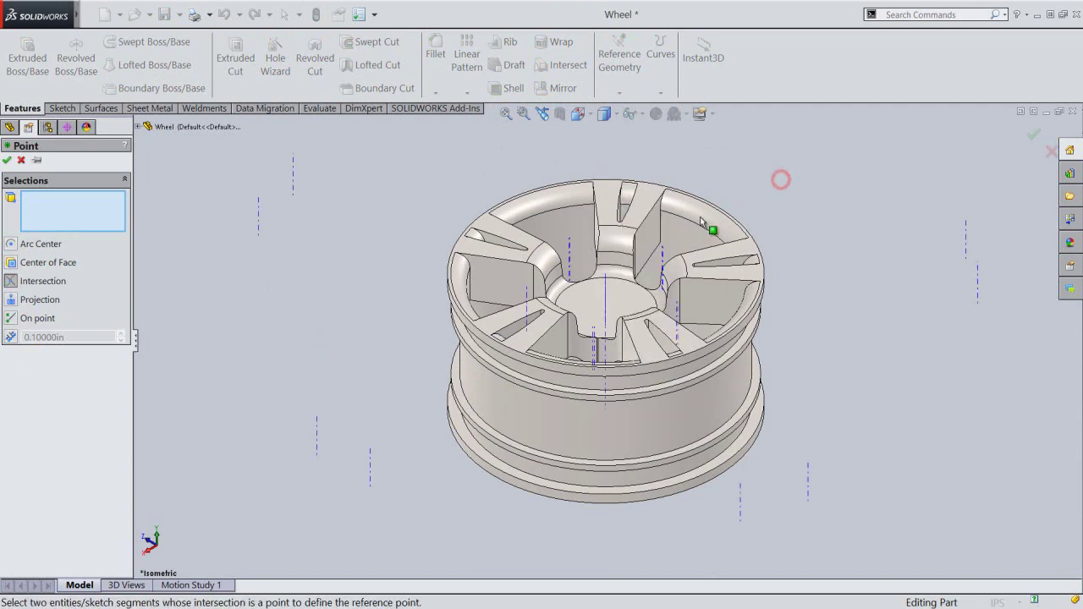
pyautogui.click(606, 283)
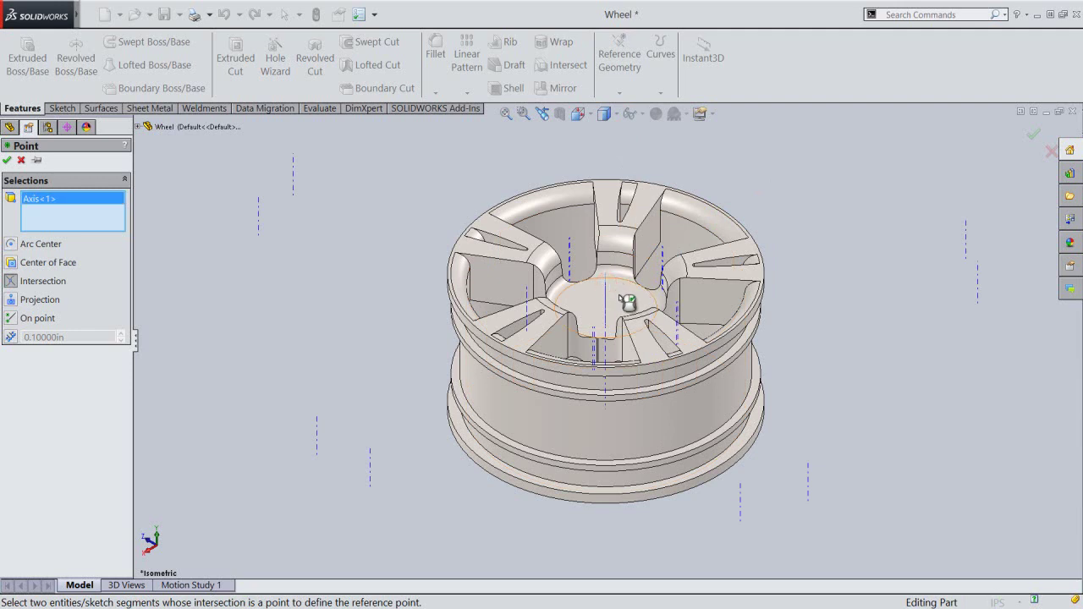
pyautogui.click(620, 295)
pyautogui.rightClick(790, 191)
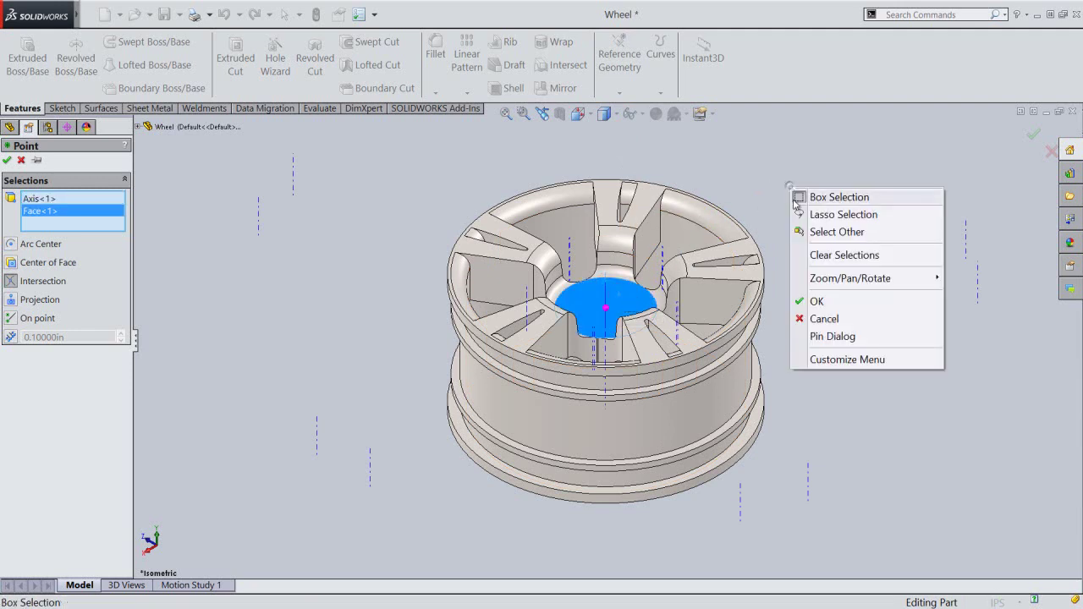
pyautogui.click(818, 302)
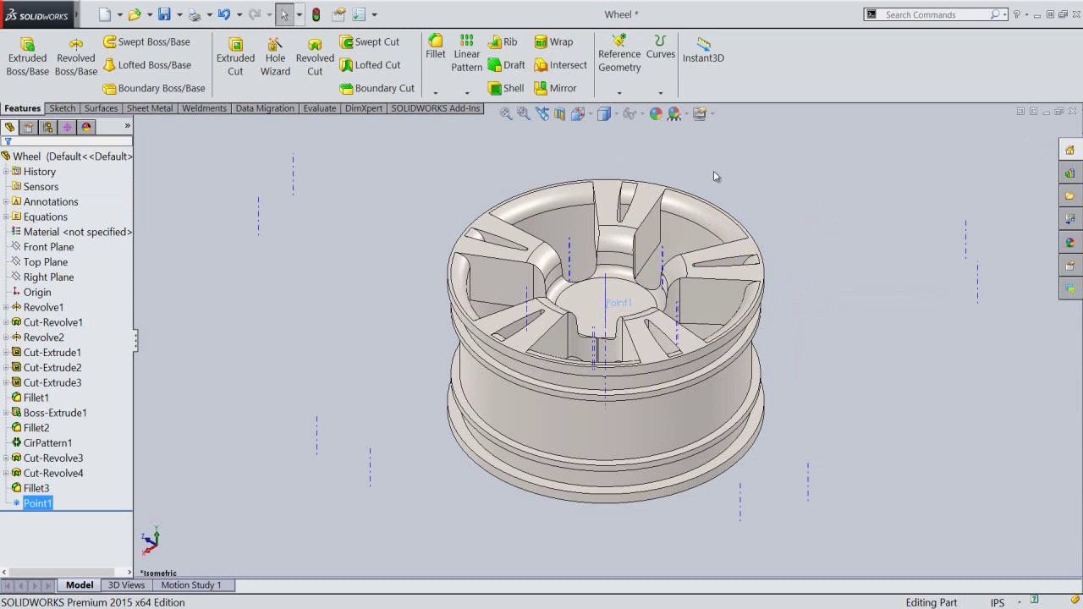
# Create Point2 at the intersection of the central axis and the hub's back face.
pyautogui.click(619, 59)
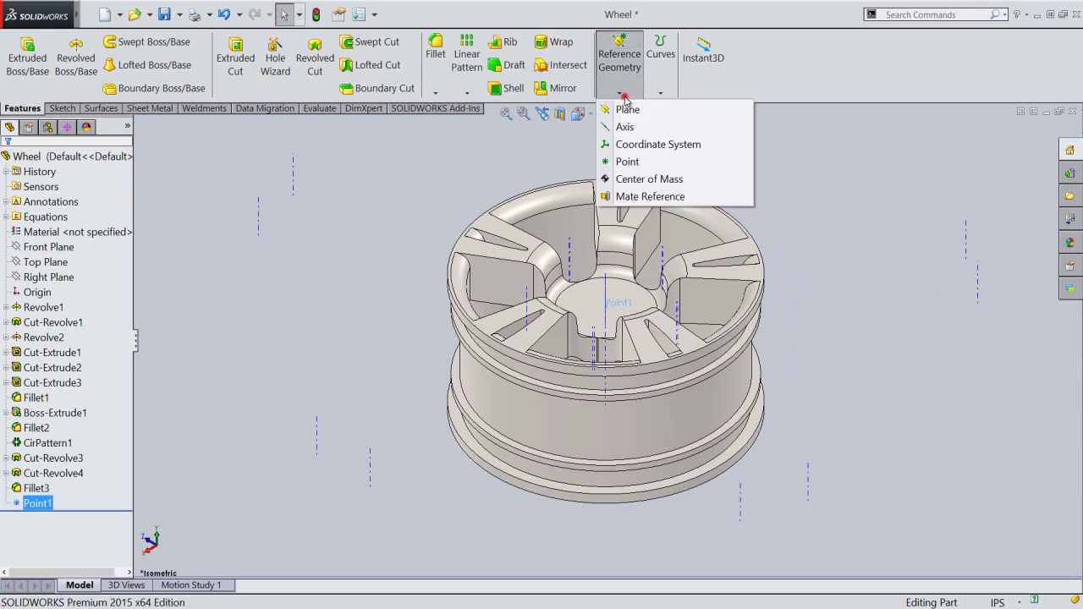
pyautogui.click(627, 162)
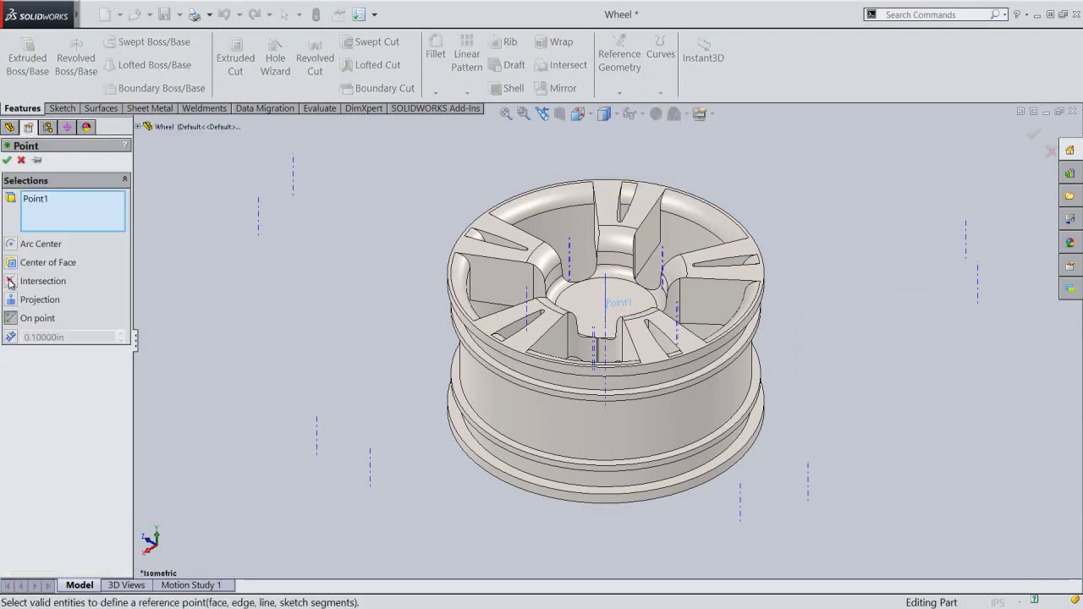
pyautogui.click(10, 281)
pyautogui.moveTo(604, 549)
pyautogui.mouseDown(button='middle')
pyautogui.moveTo(525, 416)
pyautogui.moveTo(508, 438)
pyautogui.moveTo(506, 339)
pyautogui.moveTo(507, 349)
pyautogui.mouseUp(button='middle')
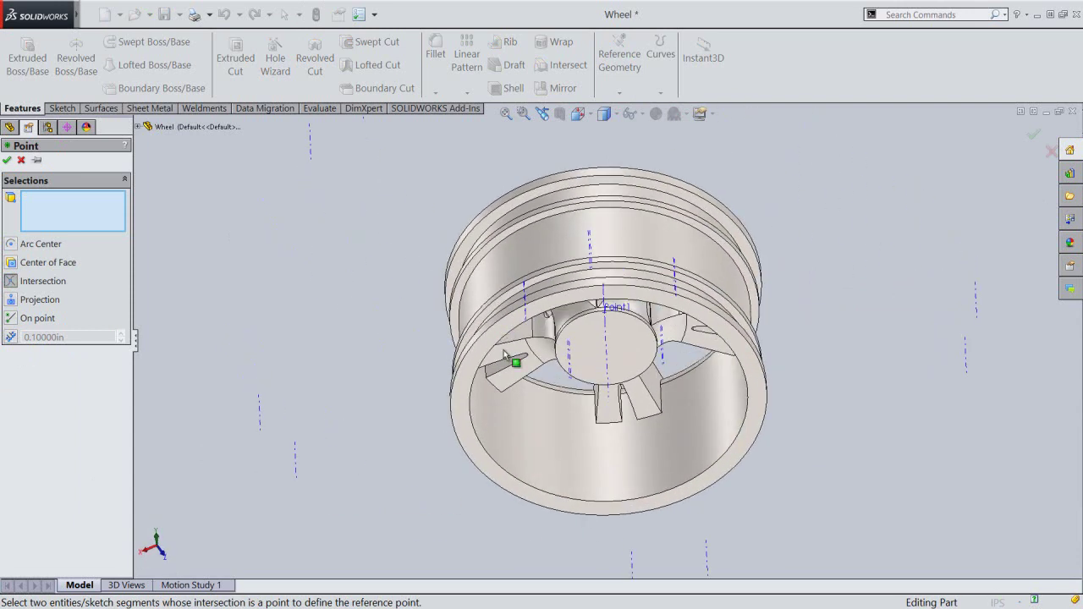
pyautogui.click(607, 369)
pyautogui.click(633, 366)
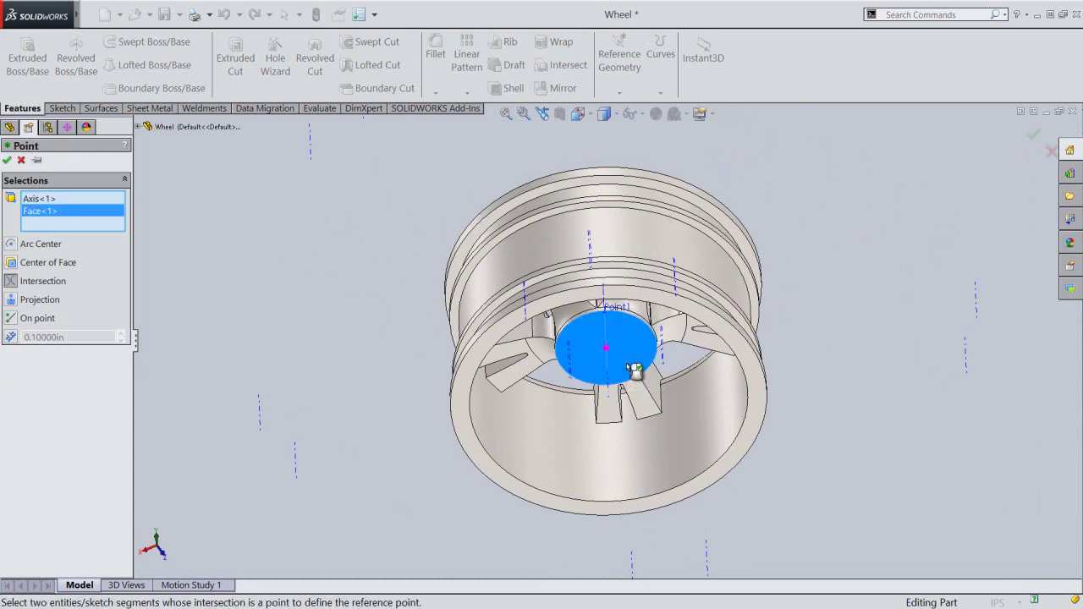
pyautogui.press('Return')
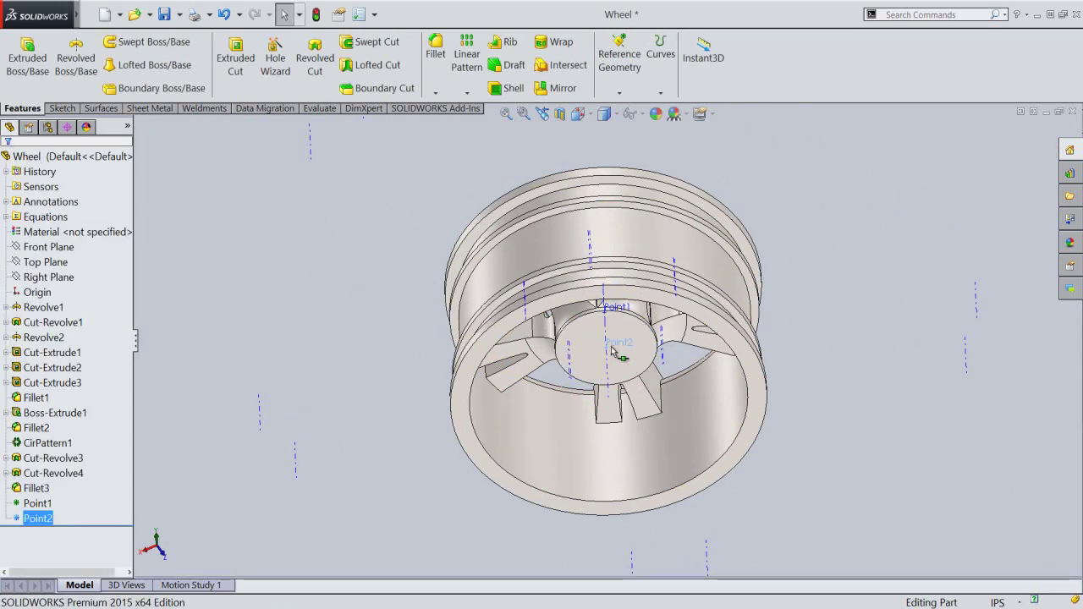
# Hide the temporary axes so only the wheel and its points show.
pyautogui.click(631, 113)
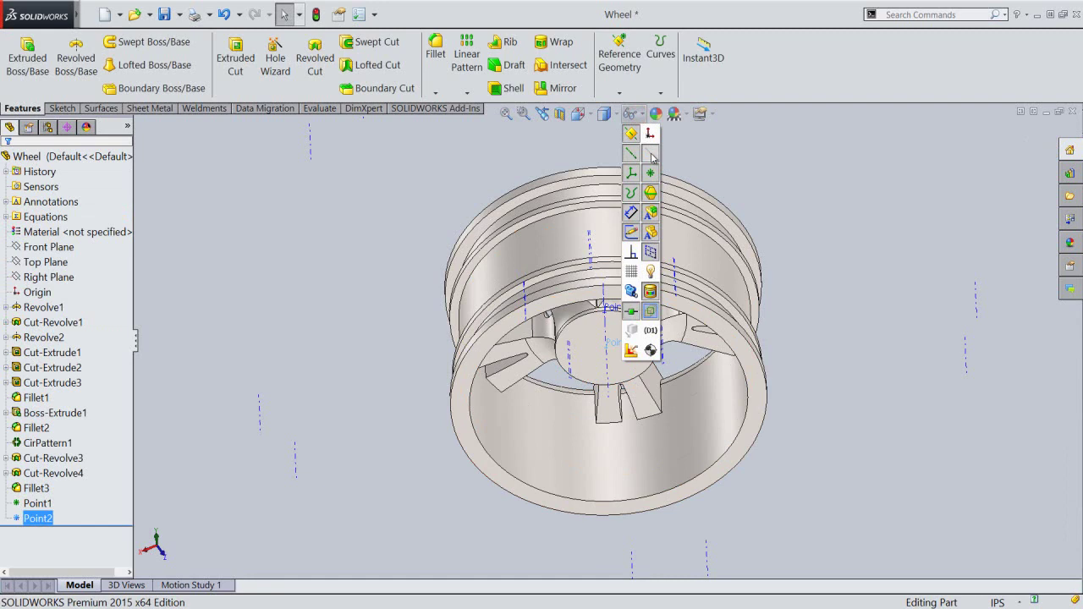
pyautogui.click(743, 161)
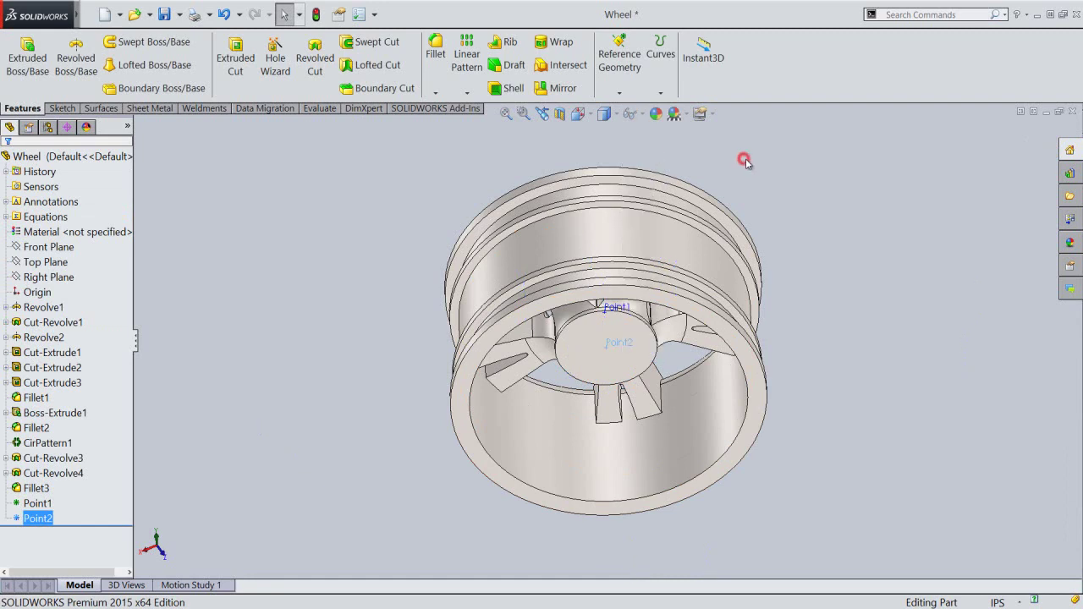
pyautogui.click(630, 90)
# Create Plane1 through Point2, Point1 and a spoke slot vertex, then restore the isometric view.
pyautogui.click(626, 107)
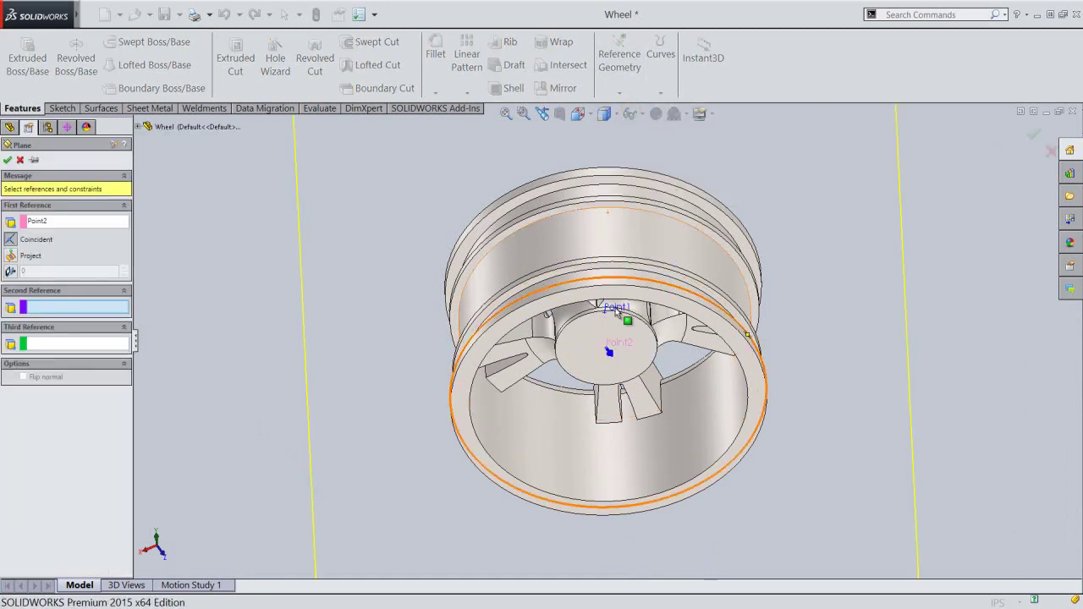
pyautogui.moveTo(696, 349); pyautogui.dragTo(697, 582, button='middle')
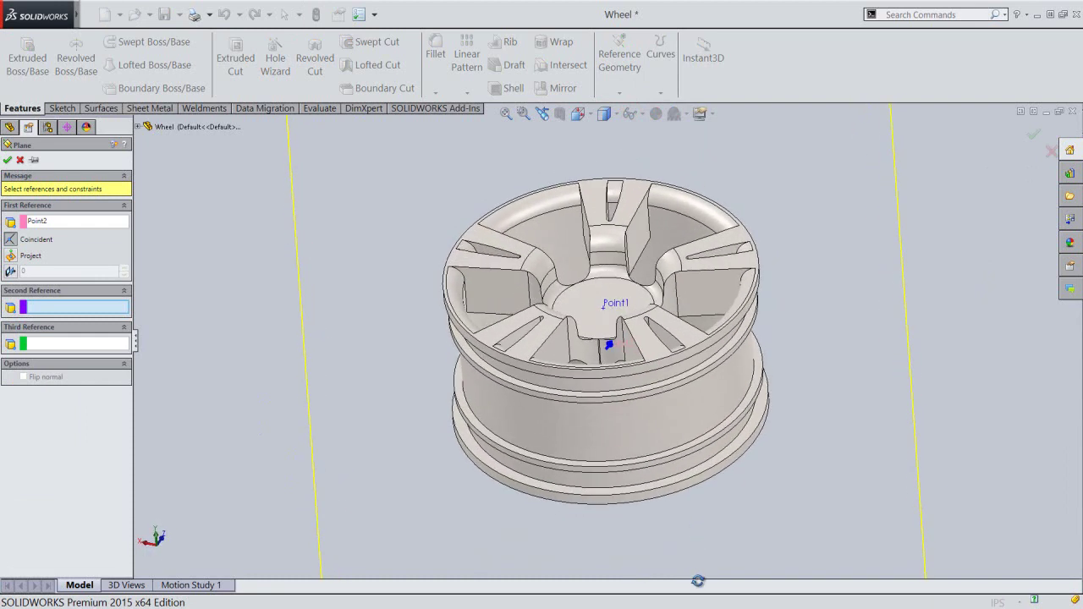
pyautogui.scroll(-2, 615, 246)
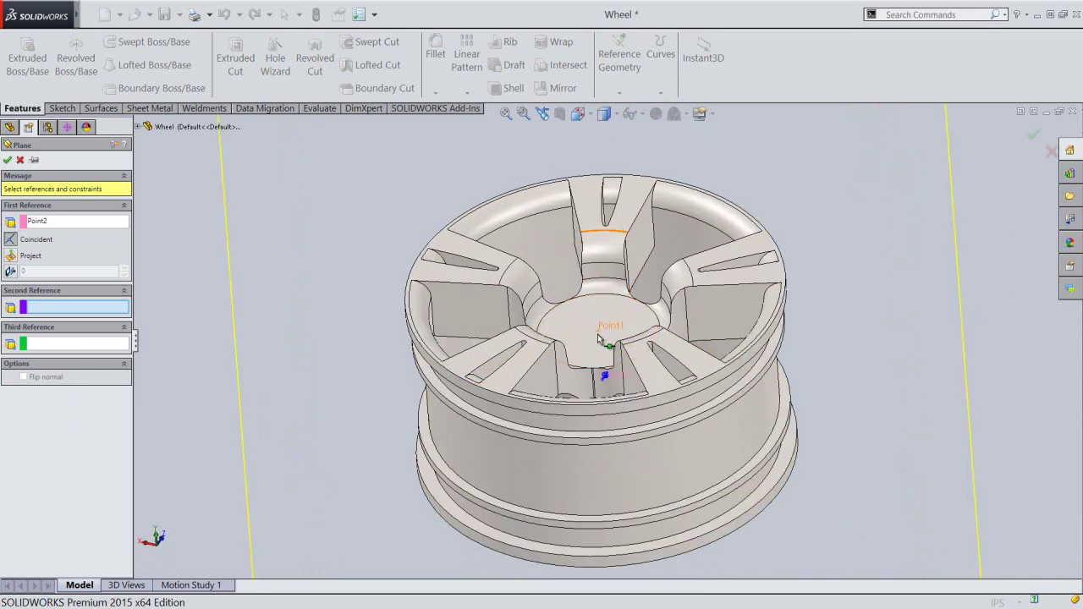
pyautogui.click(601, 338)
pyautogui.scroll(-2, 603, 234)
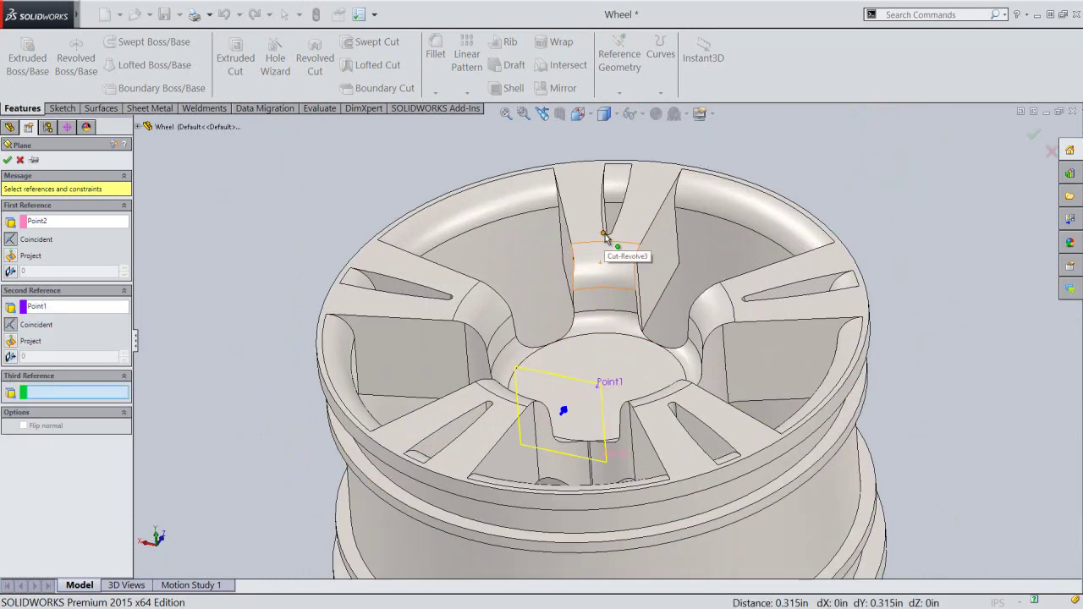
pyautogui.scroll(-3, 608, 250)
pyautogui.scroll(-3, 609, 256)
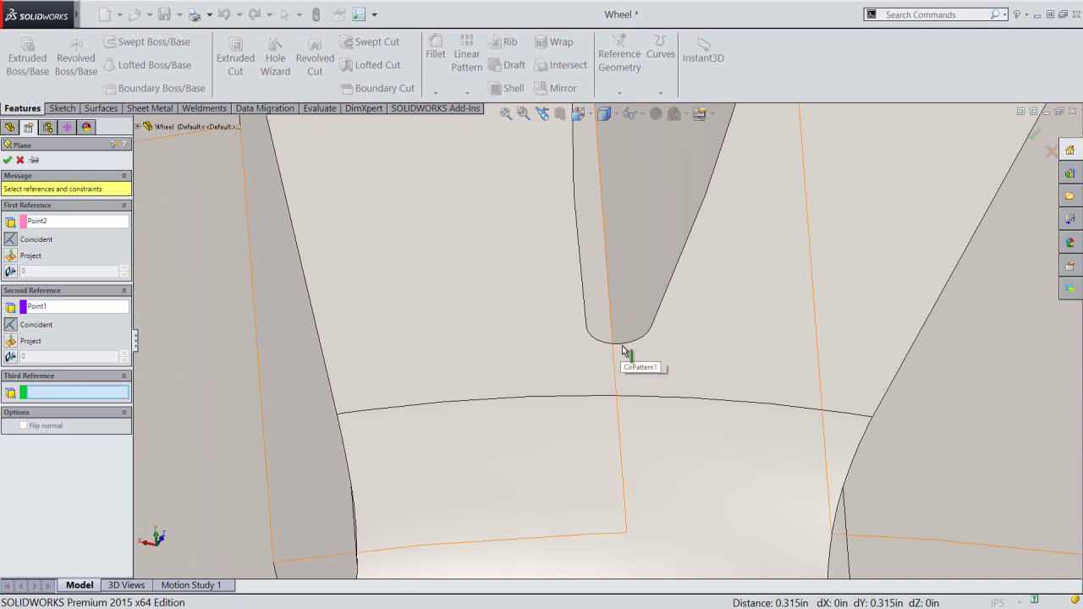
pyautogui.click(618, 345)
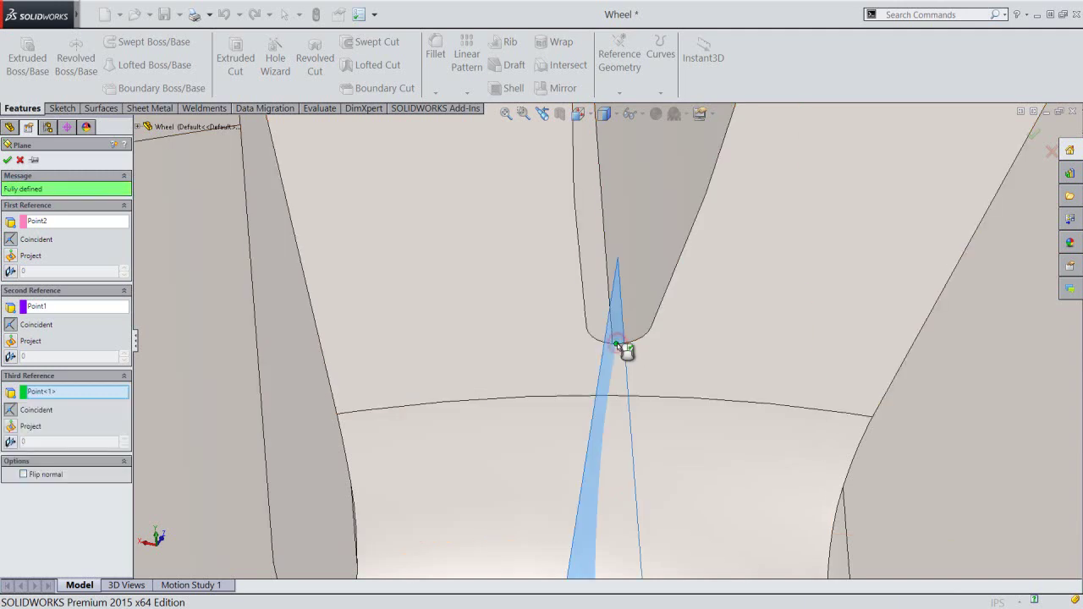
pyautogui.rightClick(520, 263)
pyautogui.click(545, 353)
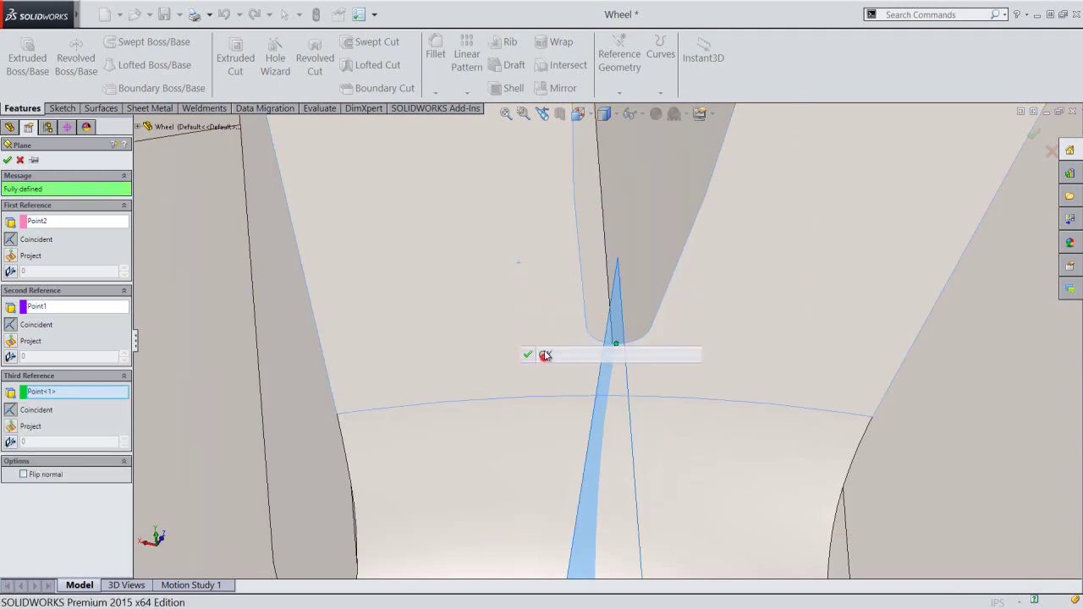
pyautogui.click(545, 114)
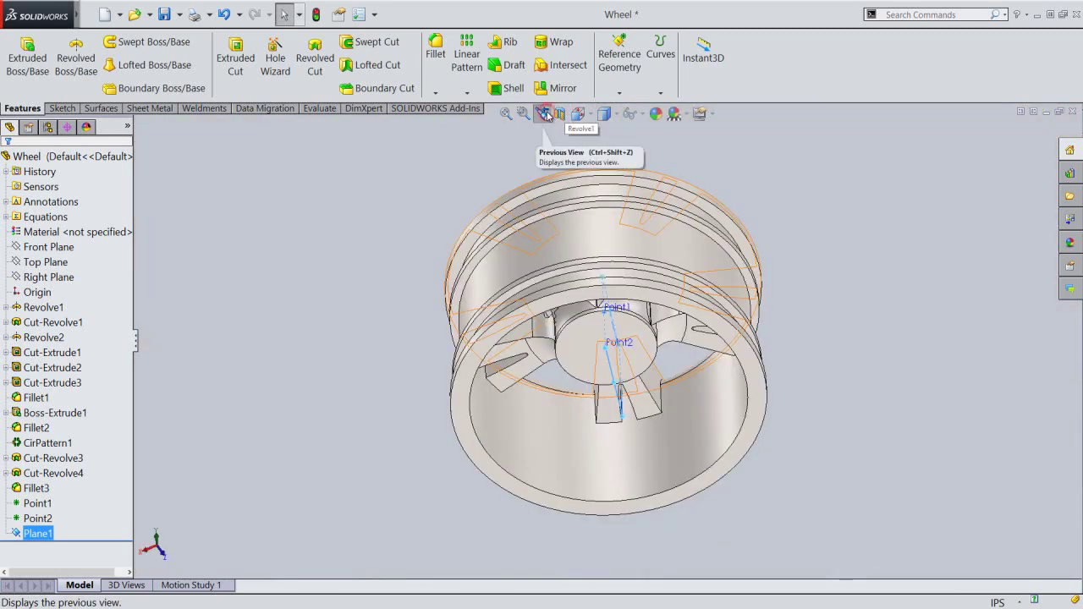
pyautogui.click(546, 114)
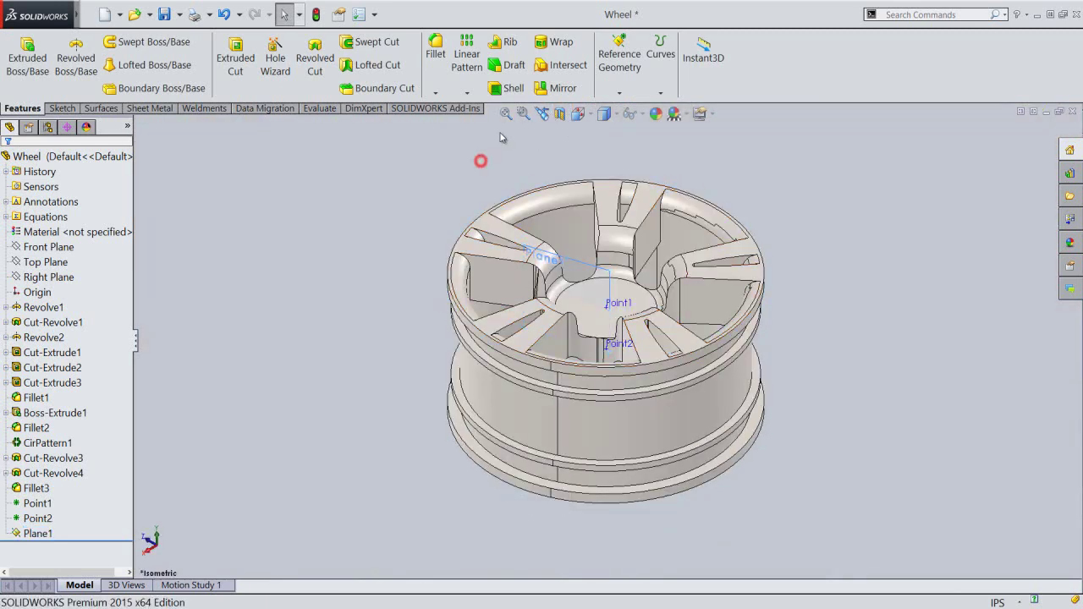
# Open Sketch9 on Plane1 and view it Normal To, showing the wheel side-on.
pyautogui.click(505, 114)
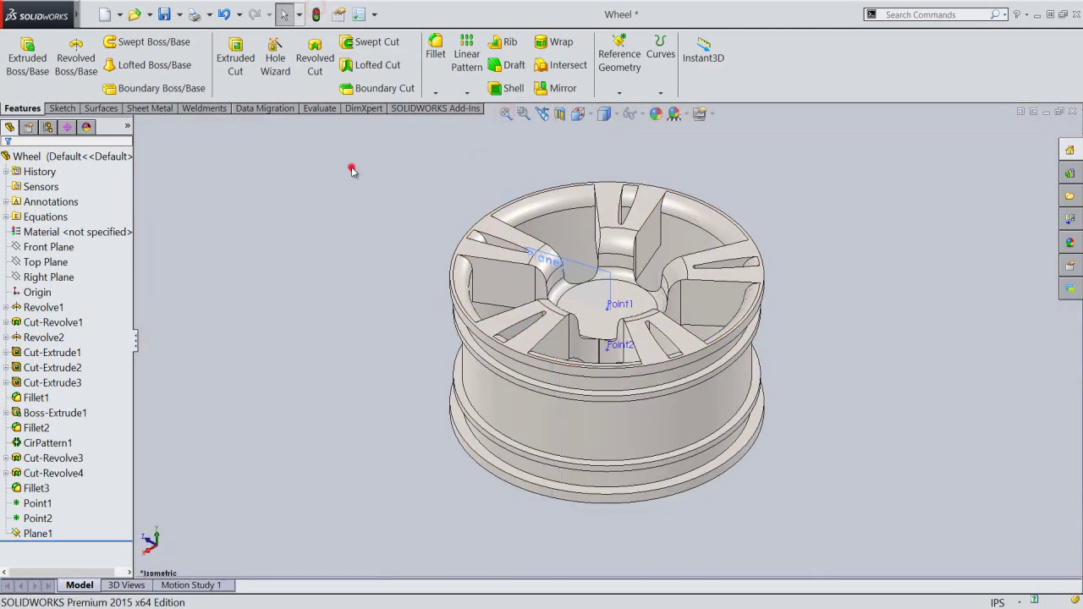
pyautogui.scroll(-3, 562, 219)
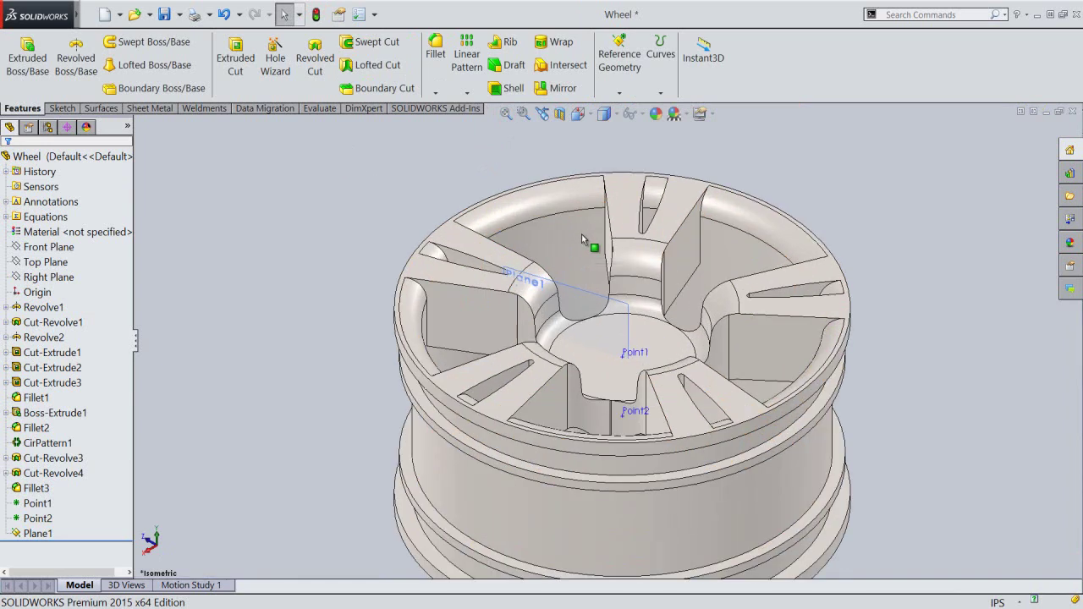
pyautogui.click(576, 289)
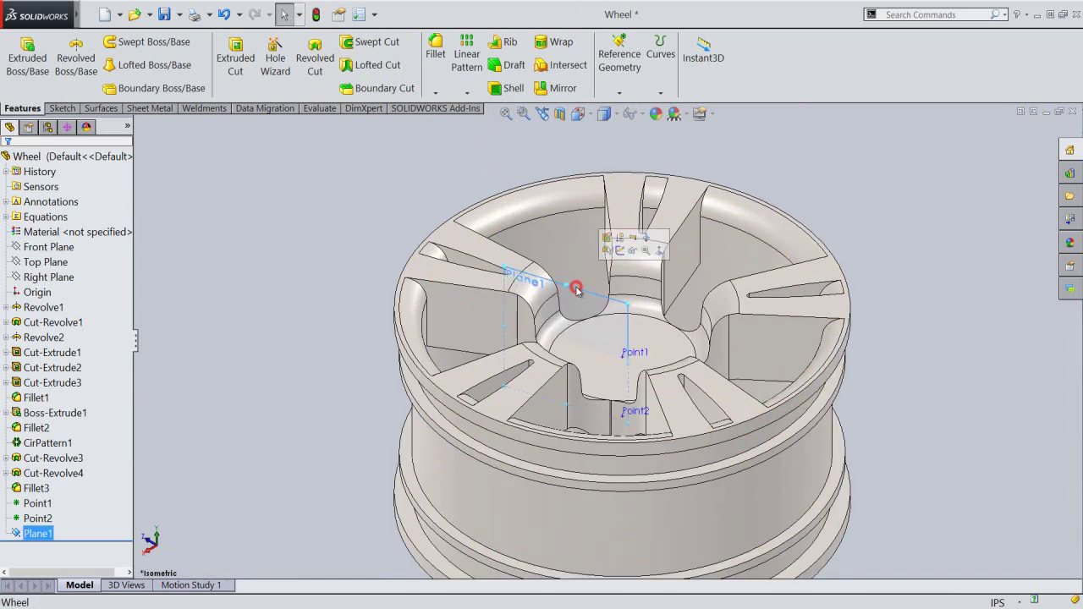
pyautogui.click(620, 251)
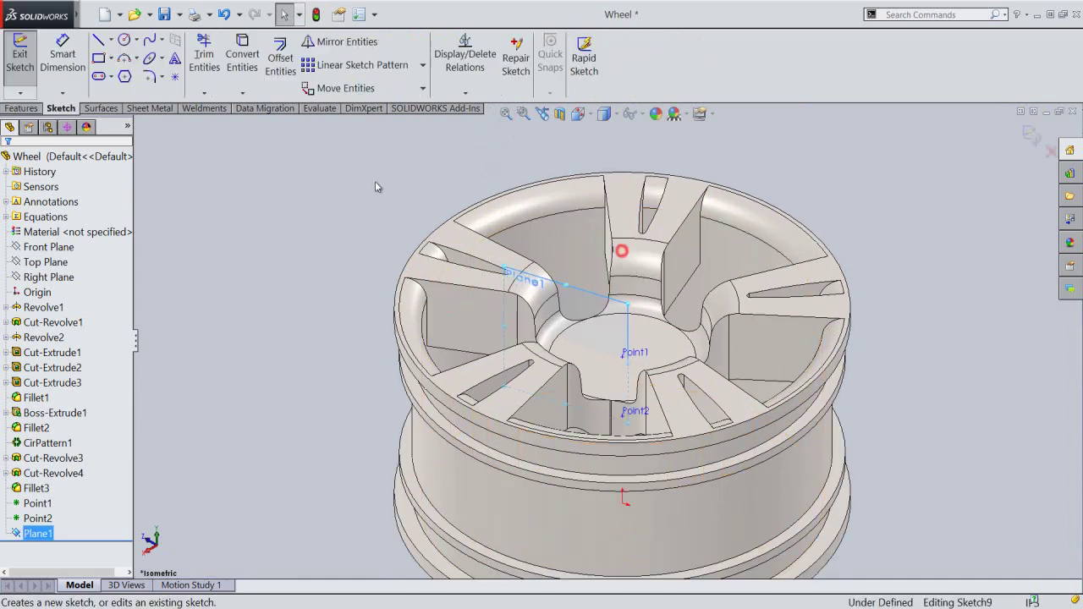
pyautogui.click(584, 292)
pyautogui.rightClick(584, 294)
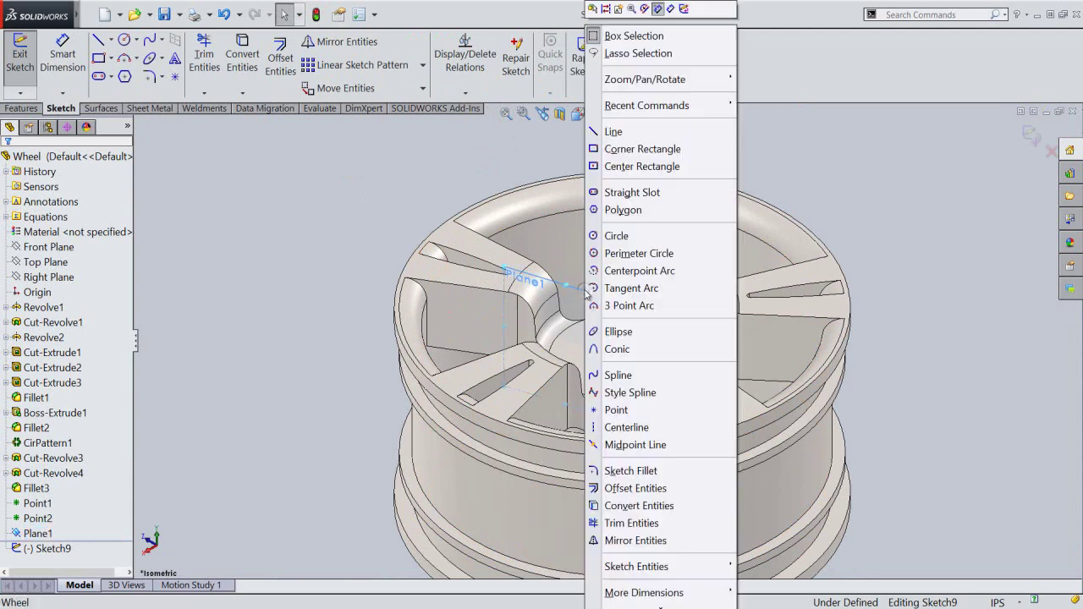
pyautogui.click(406, 206)
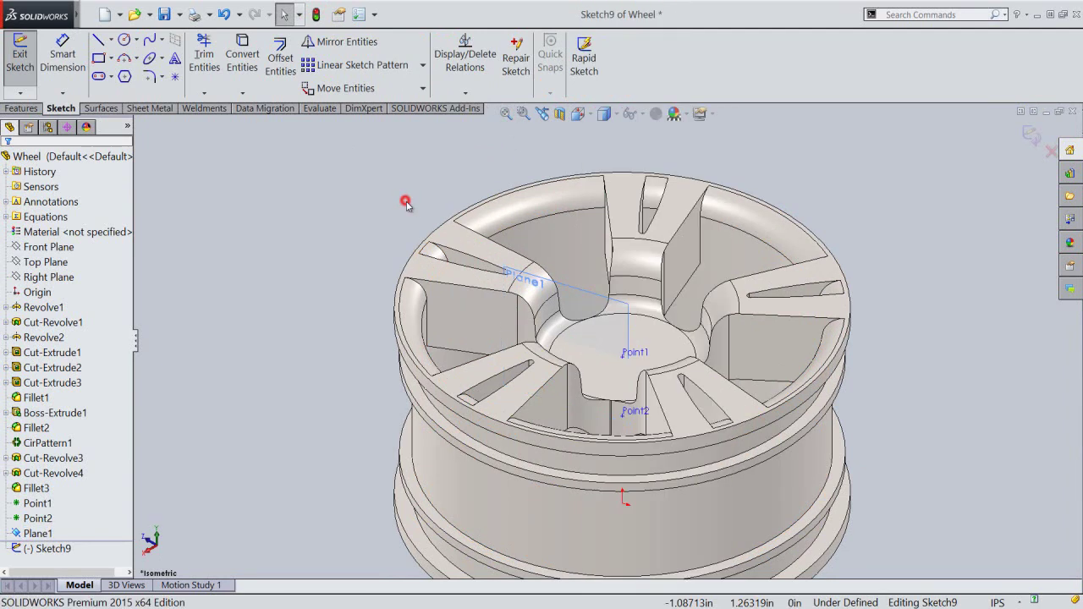
pyautogui.click(55, 530)
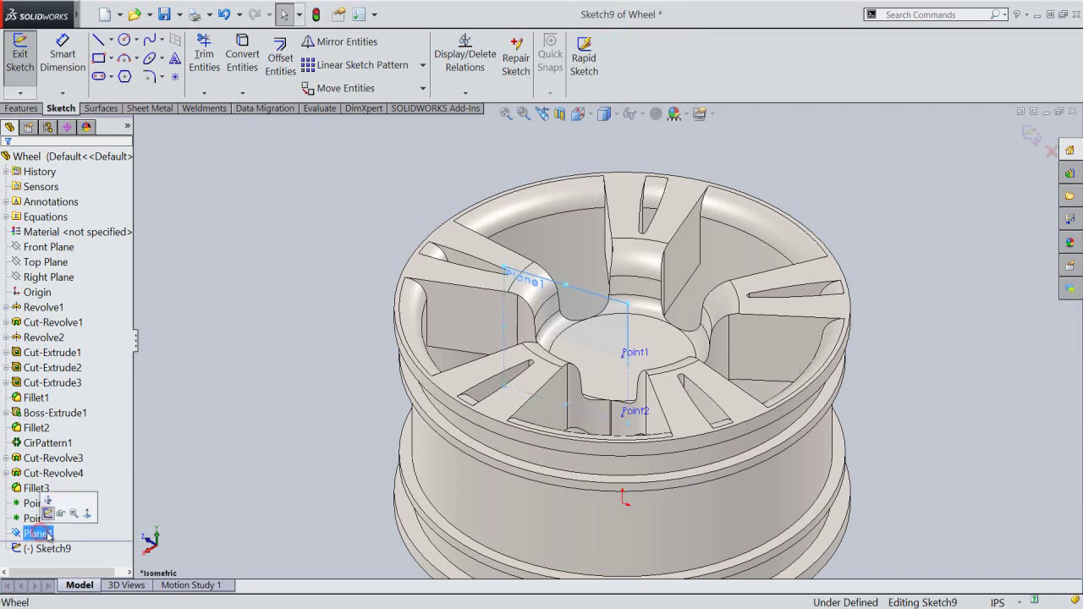
pyautogui.click(88, 518)
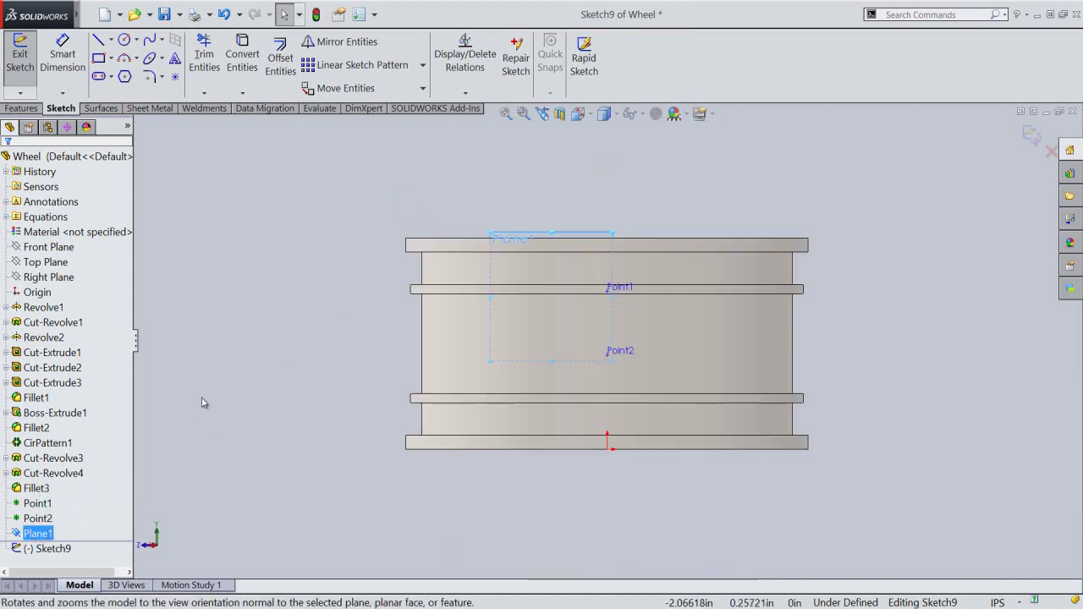
# Turn on Section View to show the wheel as a cross-section.
pyautogui.click(543, 114)
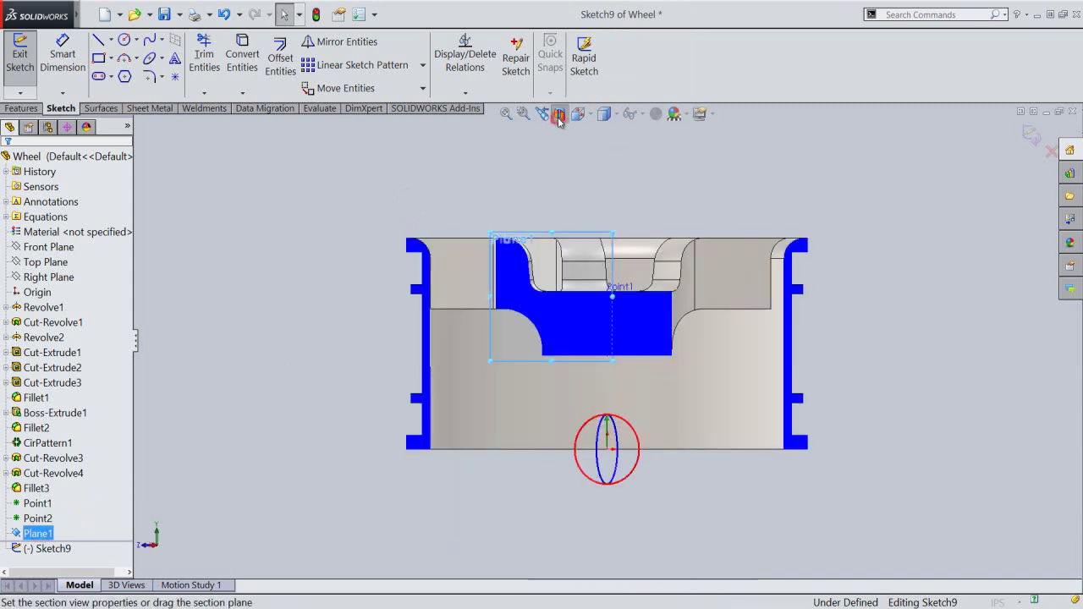
pyautogui.click(7, 161)
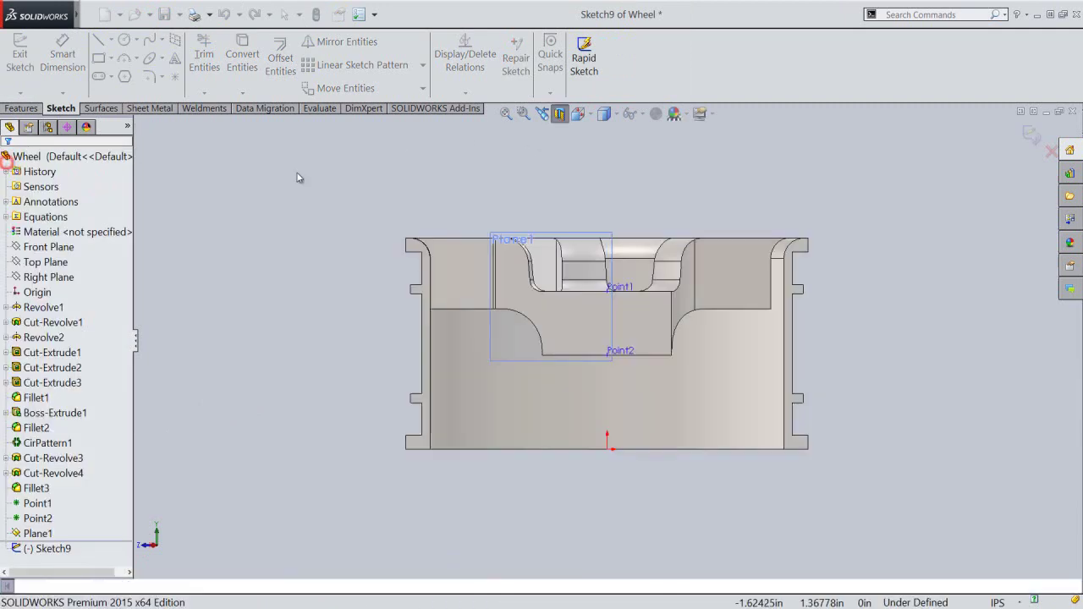
pyautogui.scroll(-2, 554, 279)
pyautogui.scroll(-1, 567, 295)
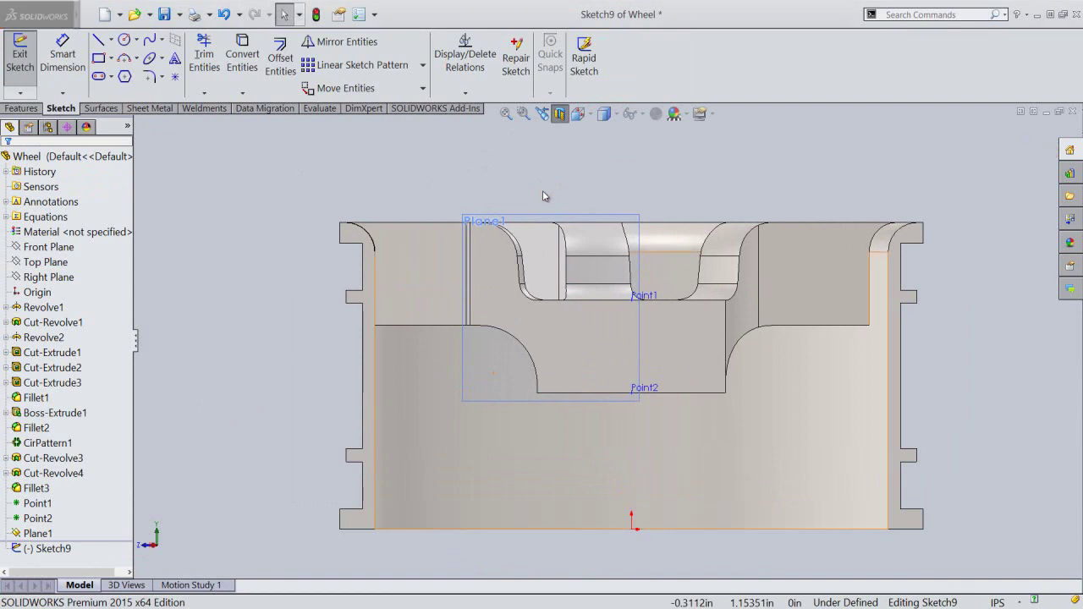
# Hide Point1, Point2 and Plane1 from the model view.
pyautogui.click(37, 504)
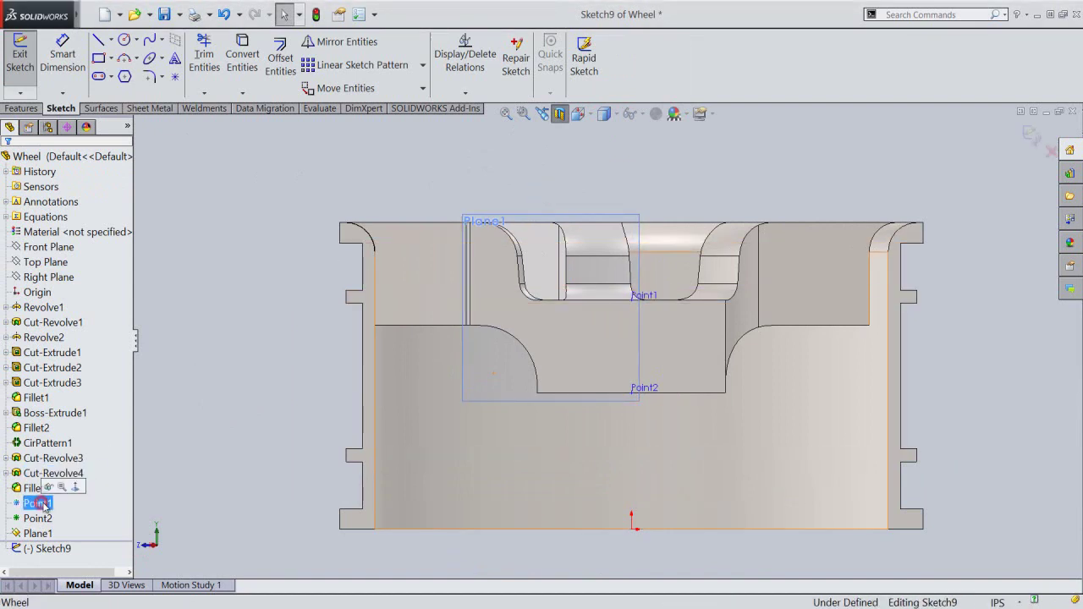
pyautogui.click(59, 489)
pyautogui.click(38, 519)
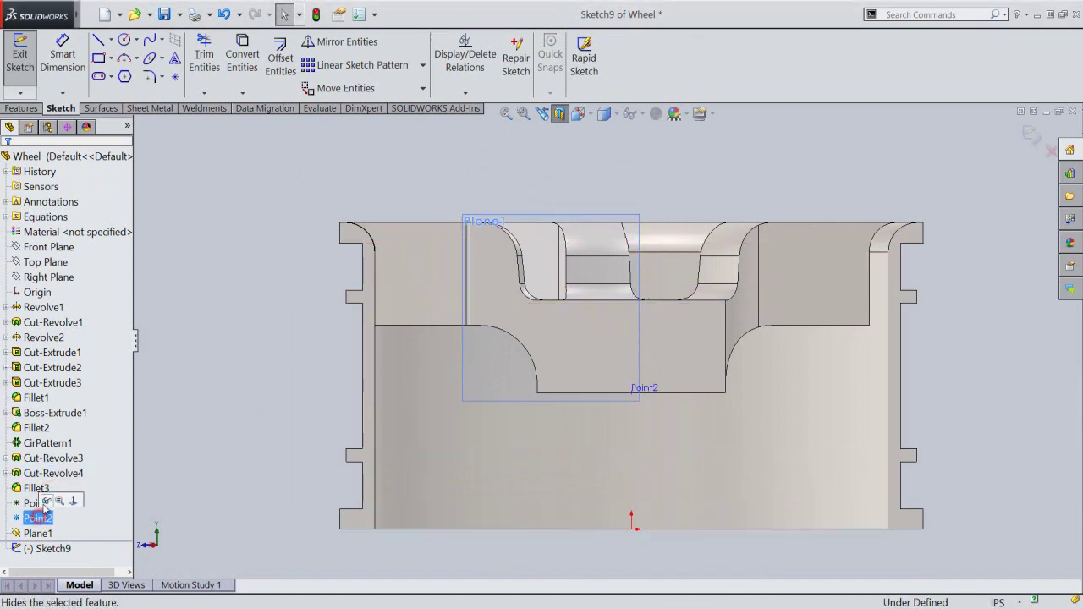
pyautogui.click(37, 534)
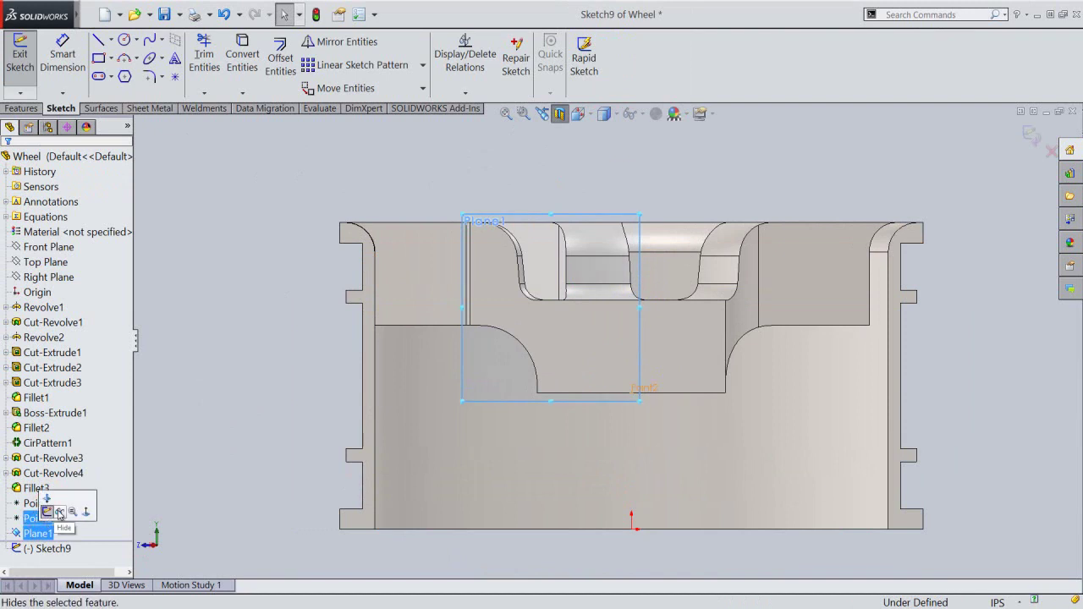
pyautogui.click(58, 509)
pyautogui.rightClick(201, 331)
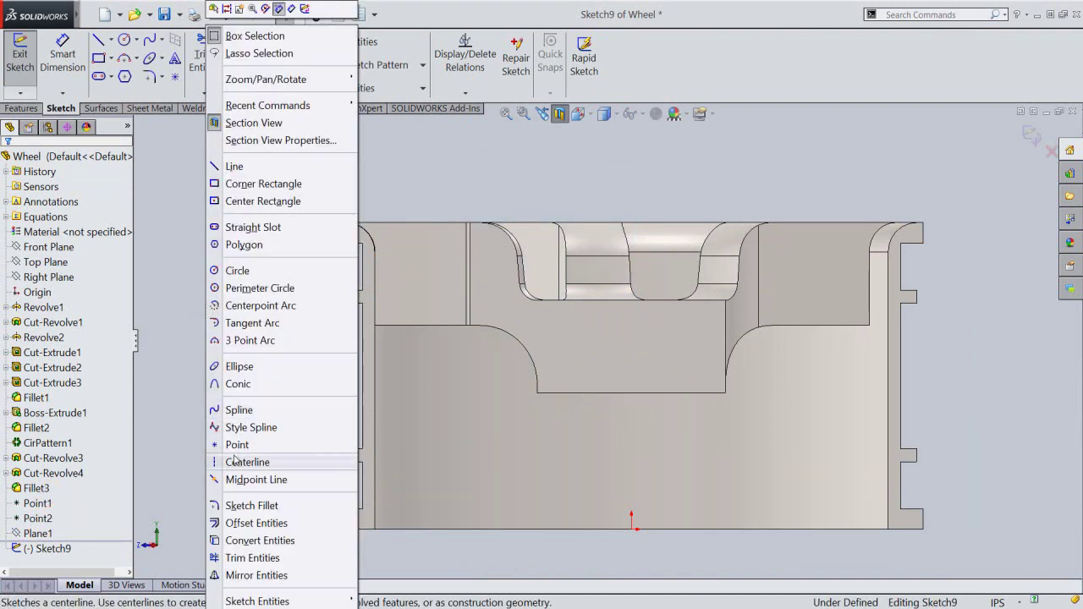
# Draw an infinite-length vertical centerline through the origin in Sketch9.
pyautogui.click(236, 464)
pyautogui.click(40, 368)
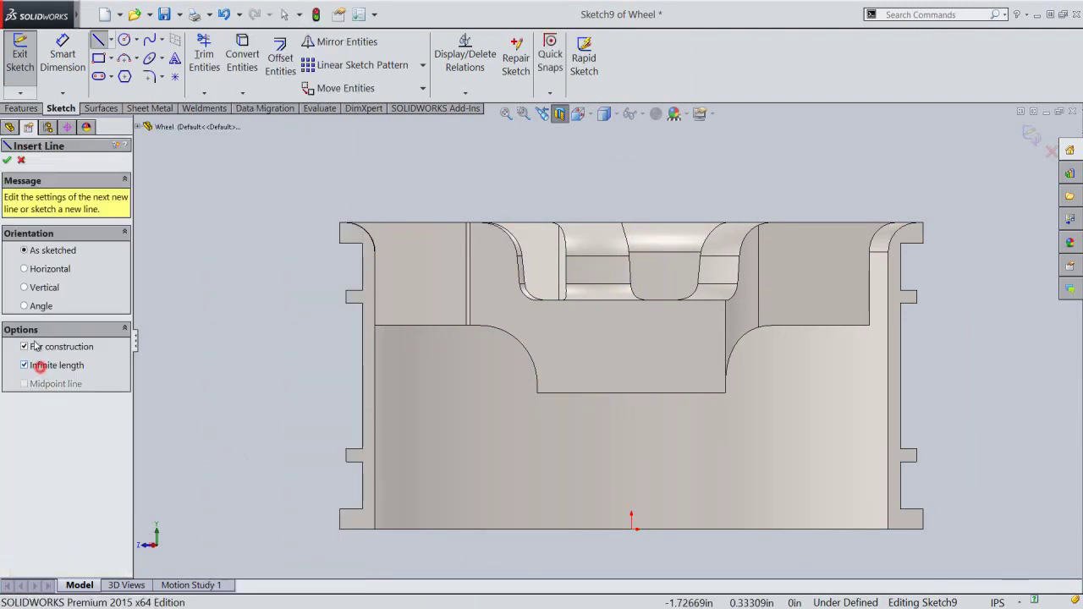
pyautogui.click(34, 289)
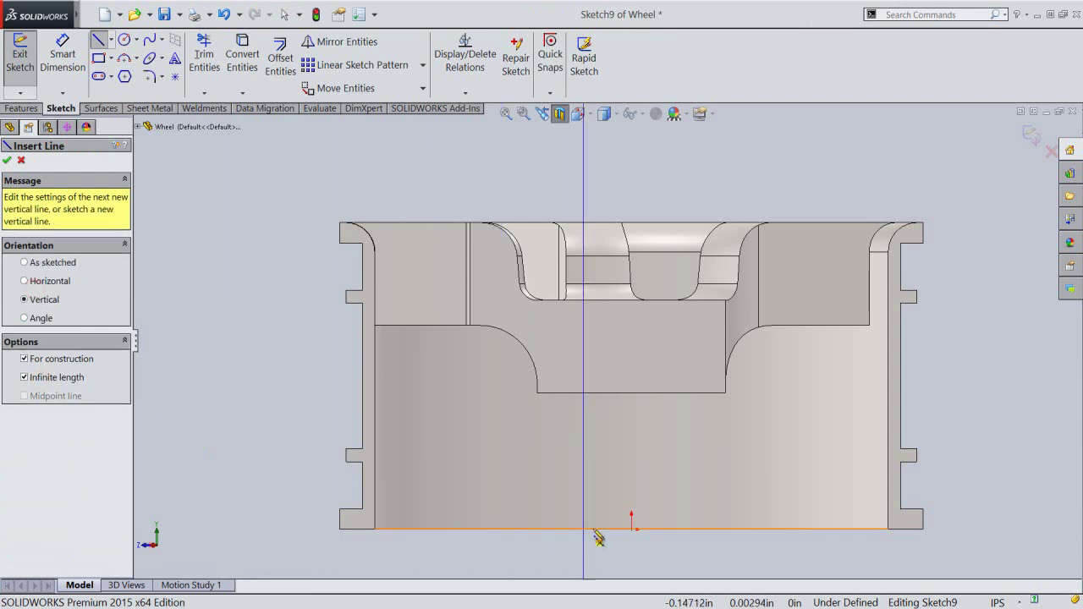
pyautogui.click(632, 530)
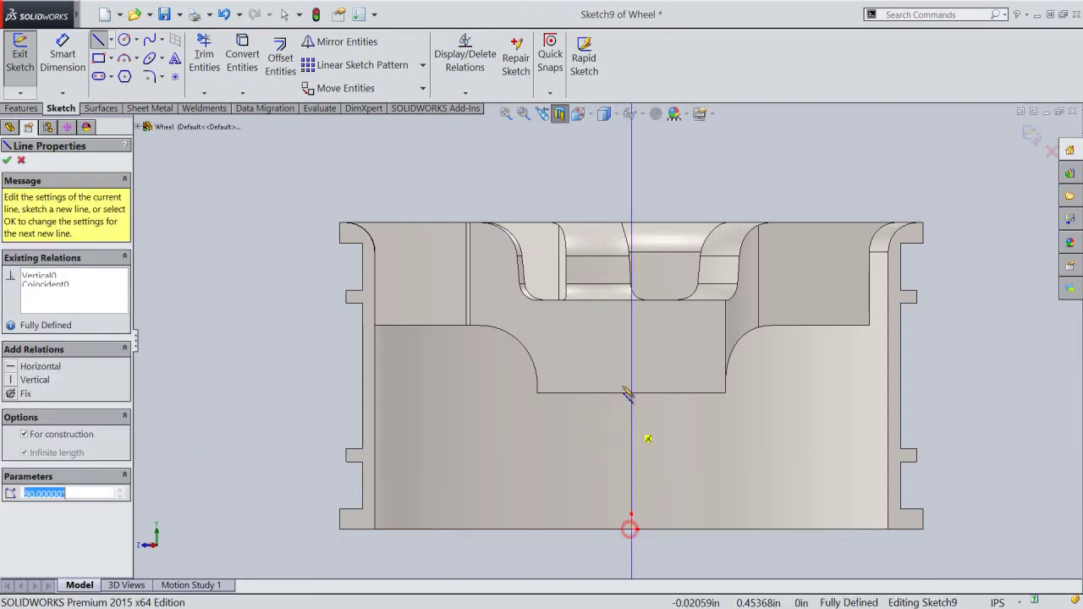
pyautogui.rightClick(608, 361)
pyautogui.click(617, 363)
pyautogui.click(455, 180)
pyautogui.scroll(-3, 489, 248)
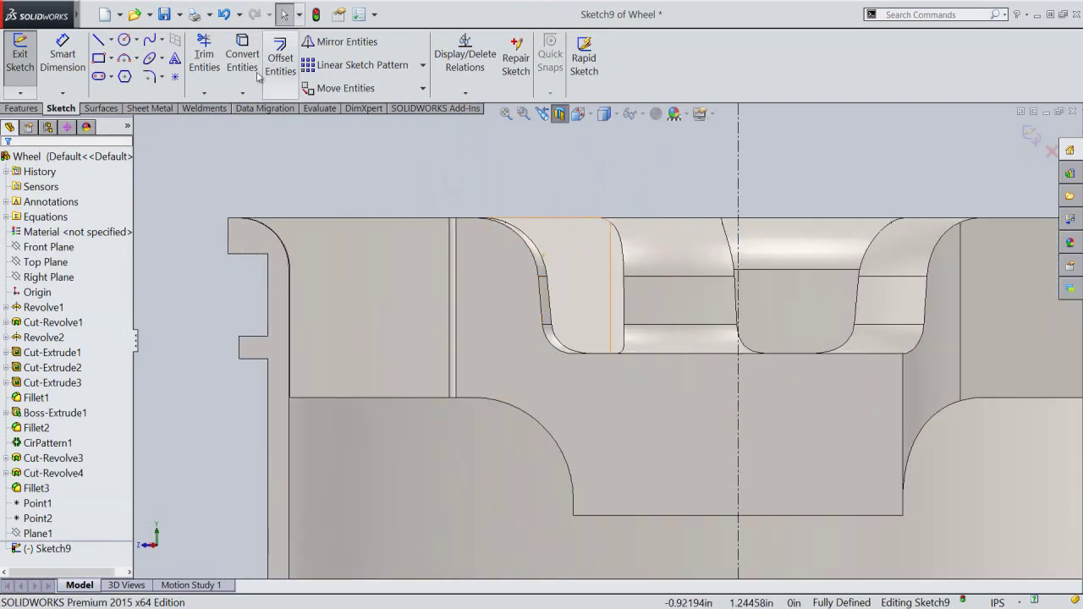
pyautogui.click(244, 54)
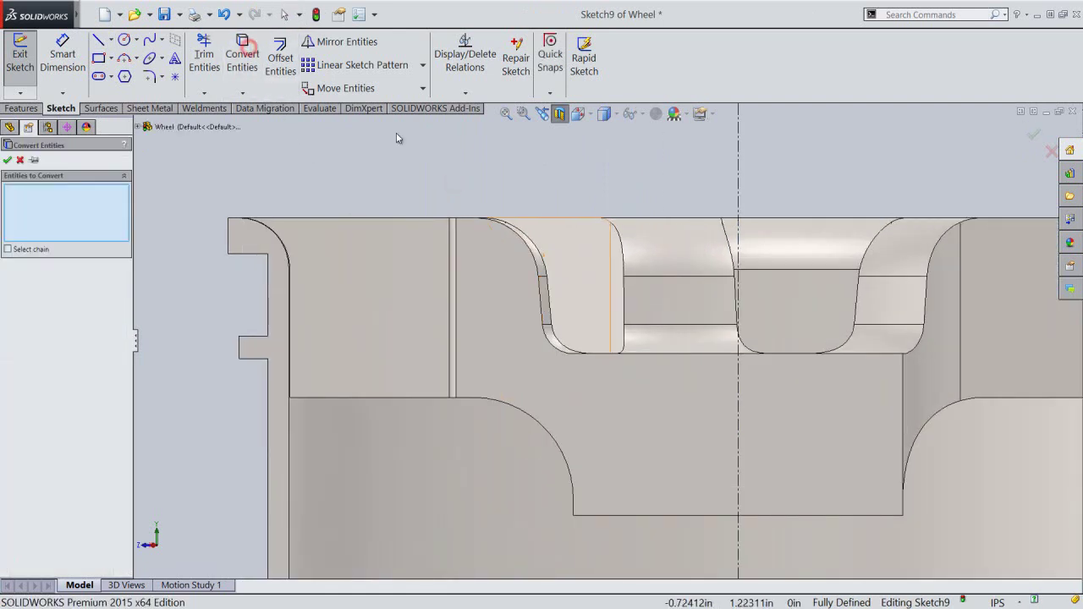
# Convert the hub pocket's bottom edge into Sketch9 and make it a construction line.
pyautogui.click(640, 353)
pyautogui.rightClick(565, 158)
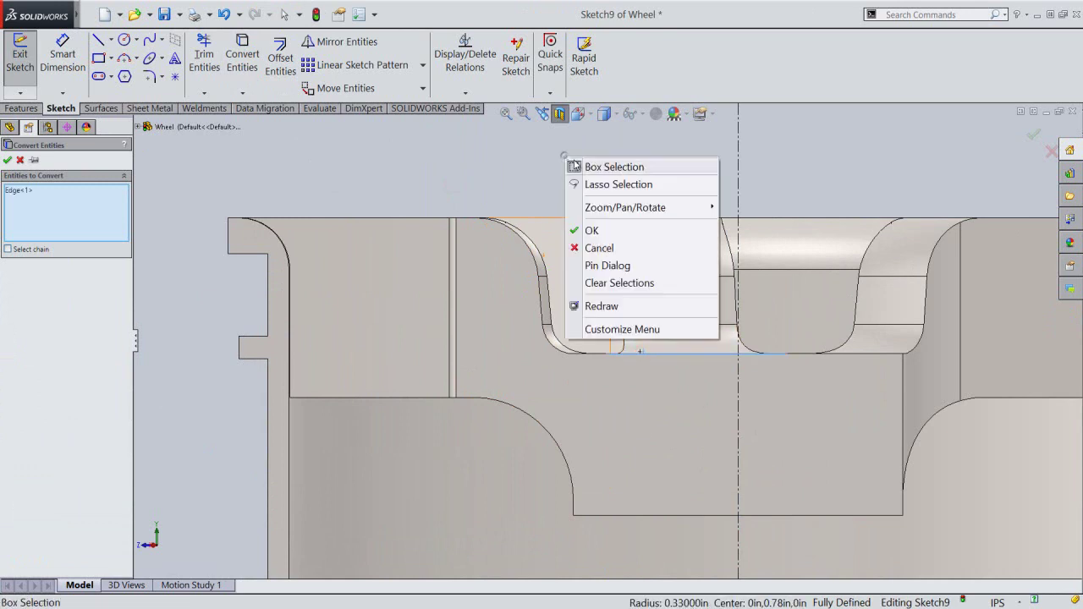
pyautogui.click(603, 229)
pyautogui.click(619, 154)
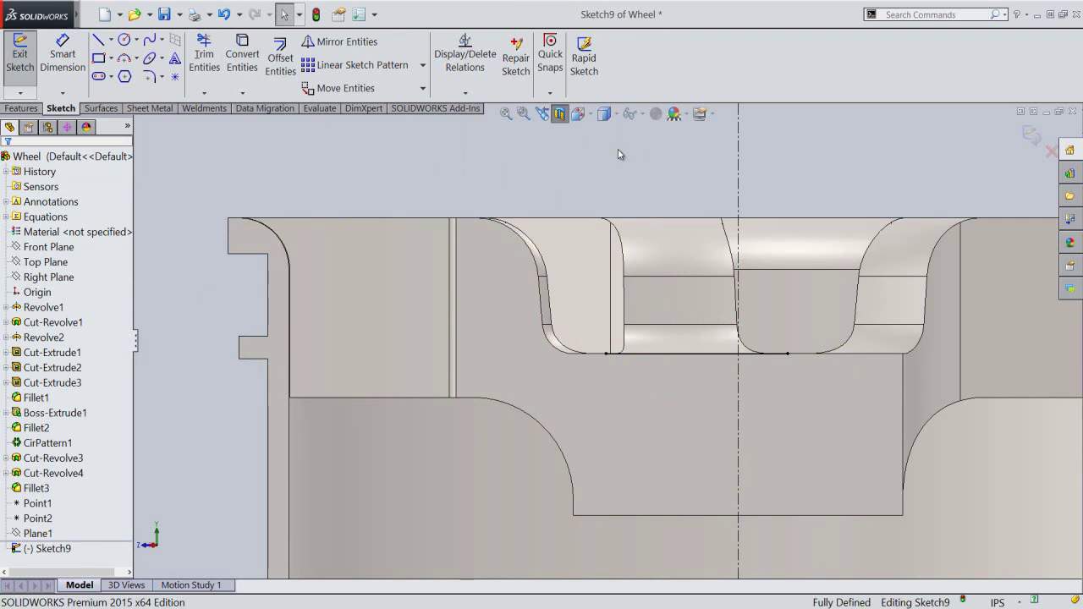
pyautogui.click(646, 354)
pyautogui.click(691, 320)
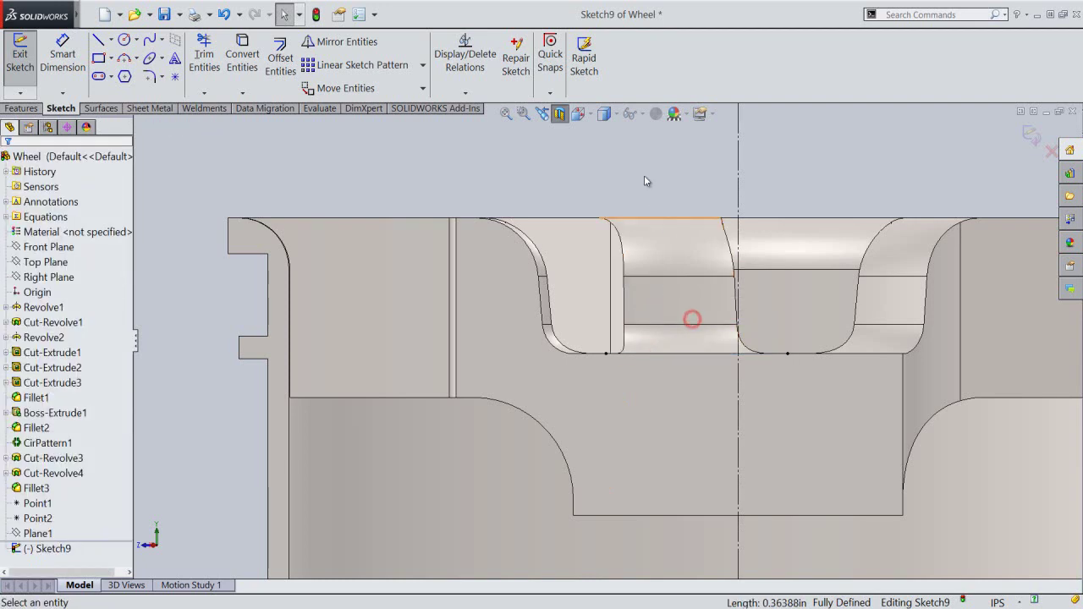
pyautogui.rightClick(645, 180)
# Draw lines of 0.15391, 0.20089 and 0.14070 from the converted line's end, closing back to the start point.
pyautogui.click(659, 164)
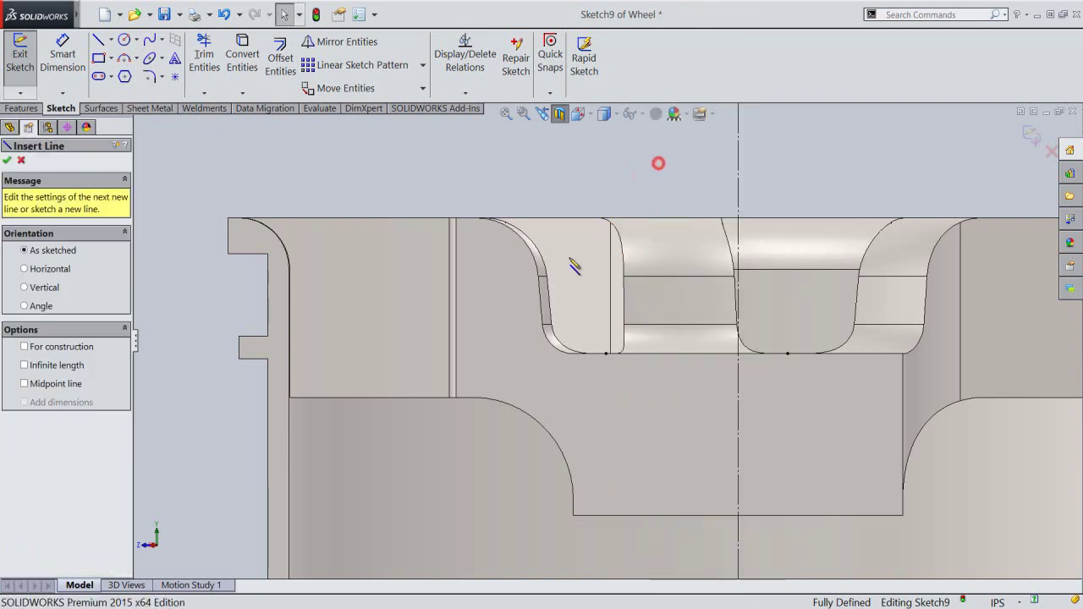
pyautogui.scroll(-2, 588, 379)
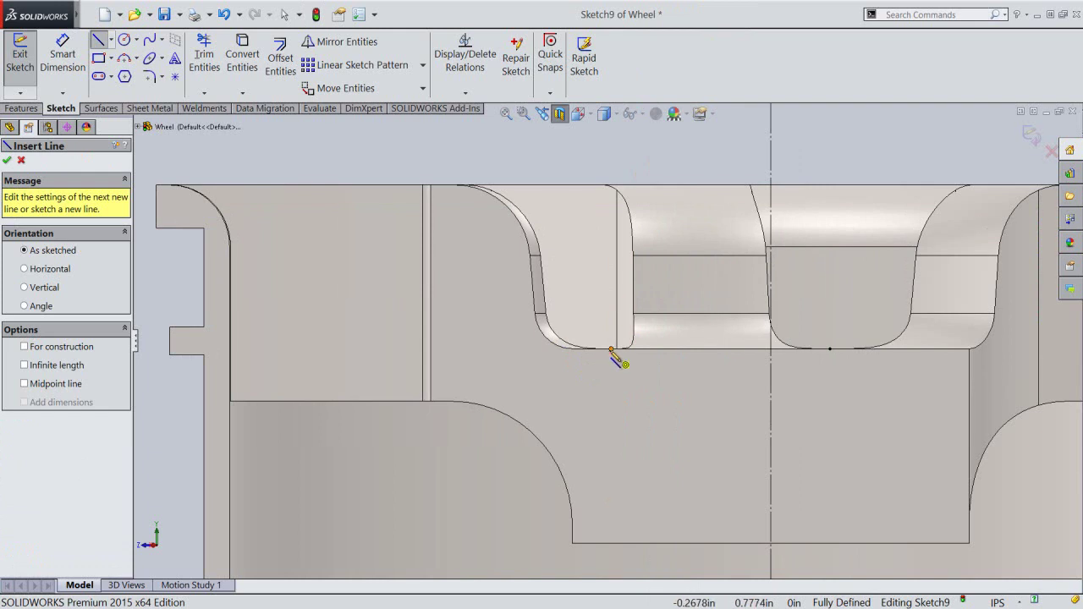
pyautogui.click(611, 348)
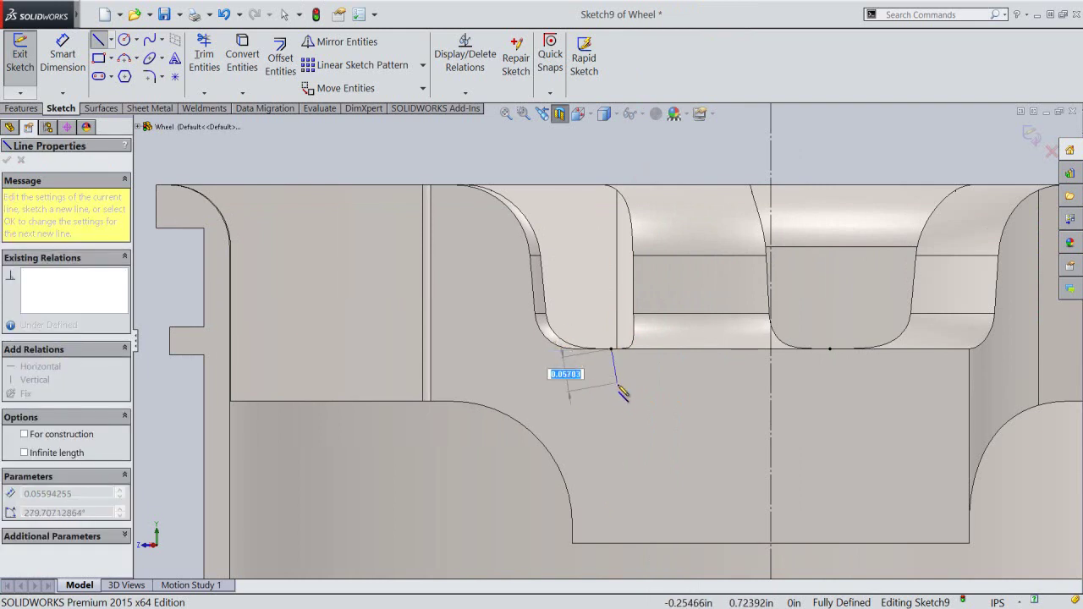
pyautogui.click(611, 387)
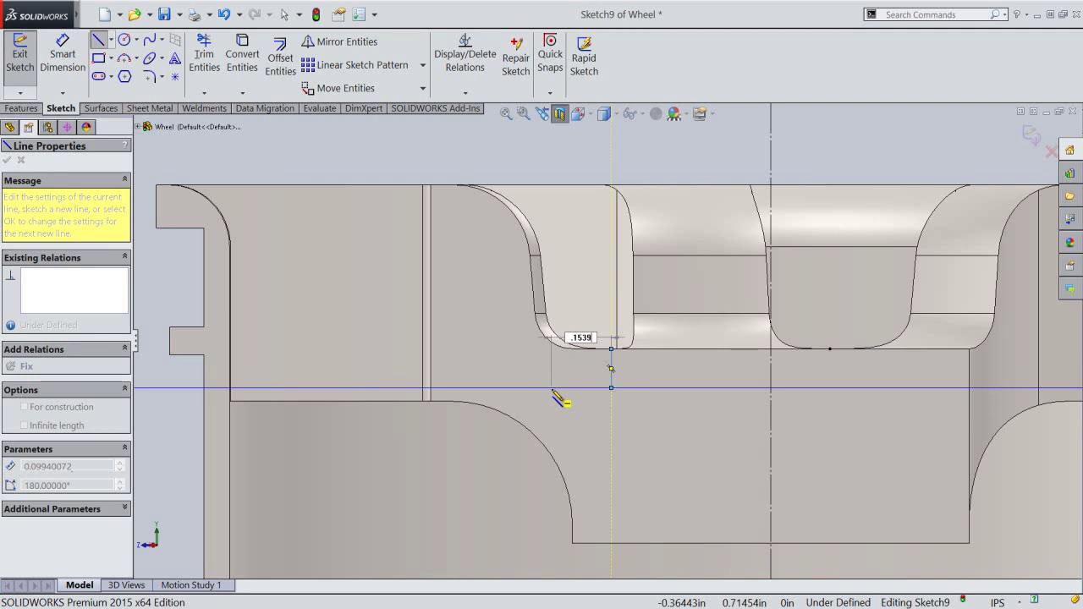
pyautogui.write('0.15391')
pyautogui.press('Return')
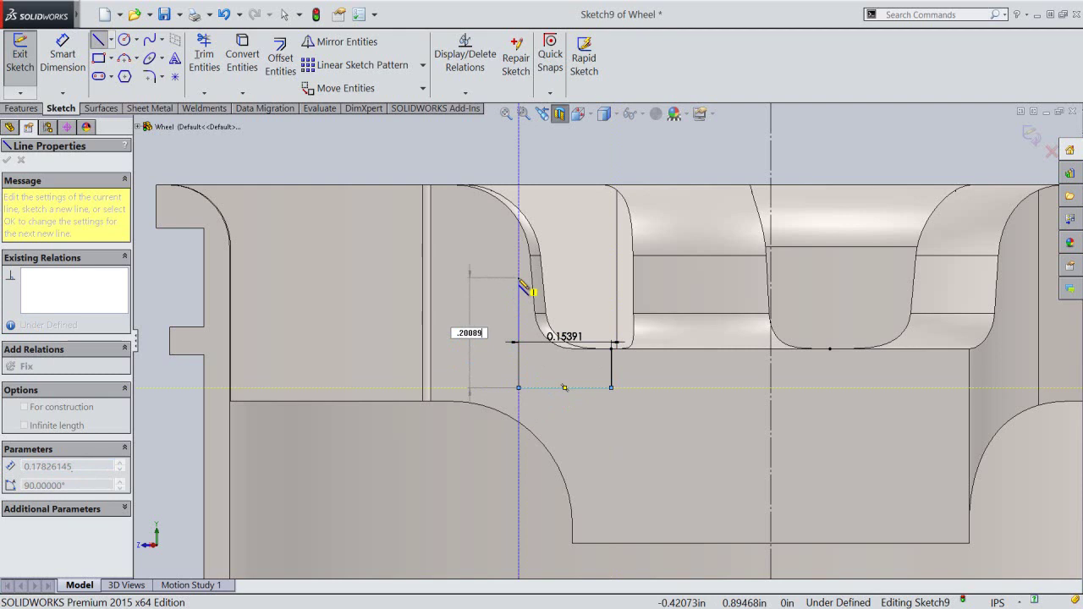
pyautogui.press('Return')
pyautogui.write('.1407')
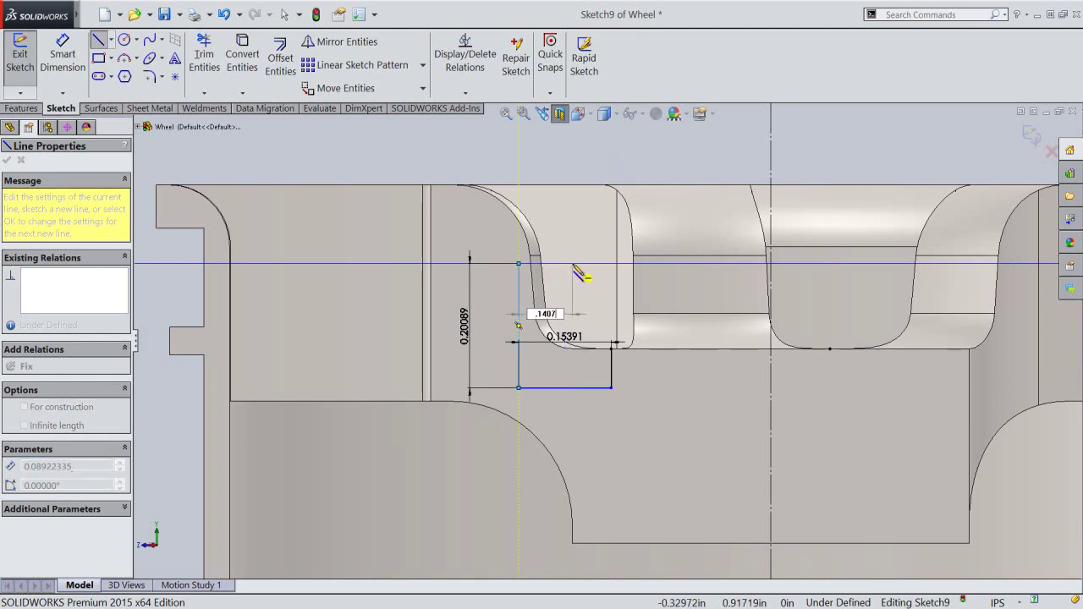
pyautogui.press('Return')
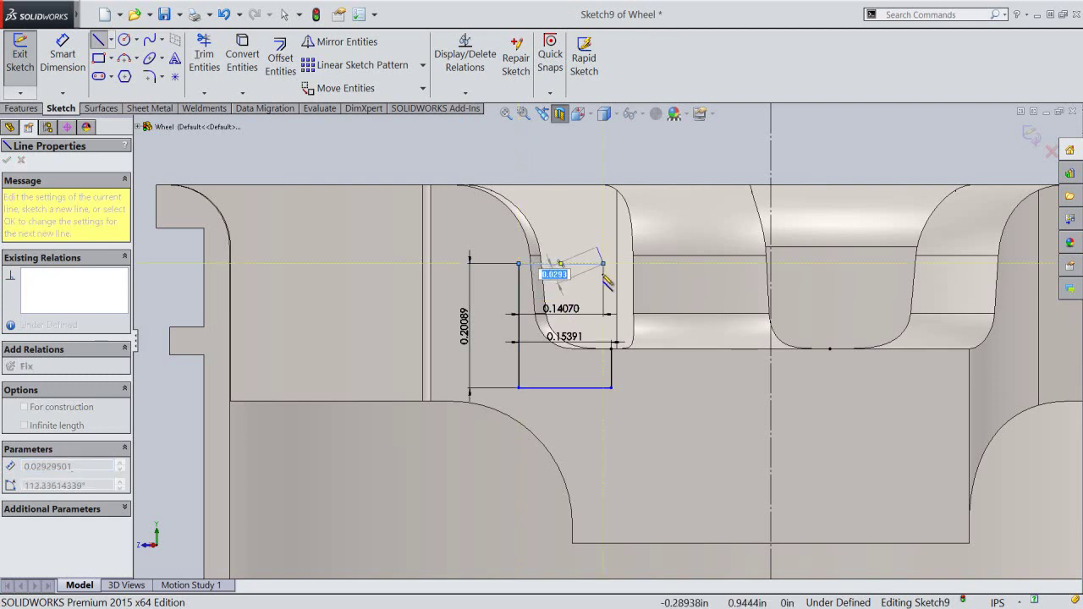
pyautogui.click(611, 347)
pyautogui.rightClick(627, 292)
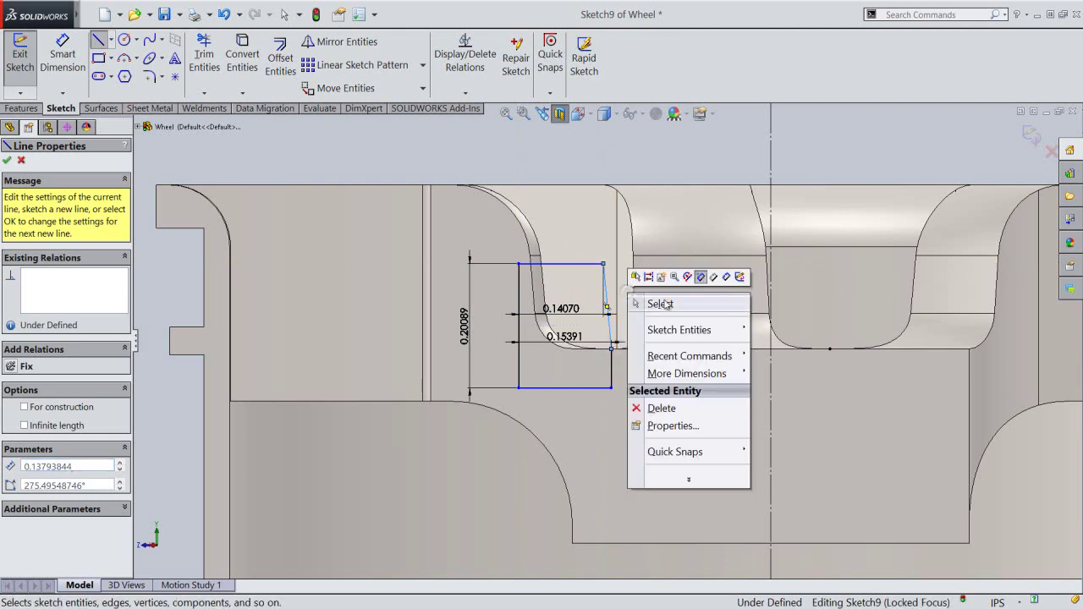
# Dimension the profile's bottom line 0.05 in from the converted line to fully define Sketch9.
pyautogui.click(727, 277)
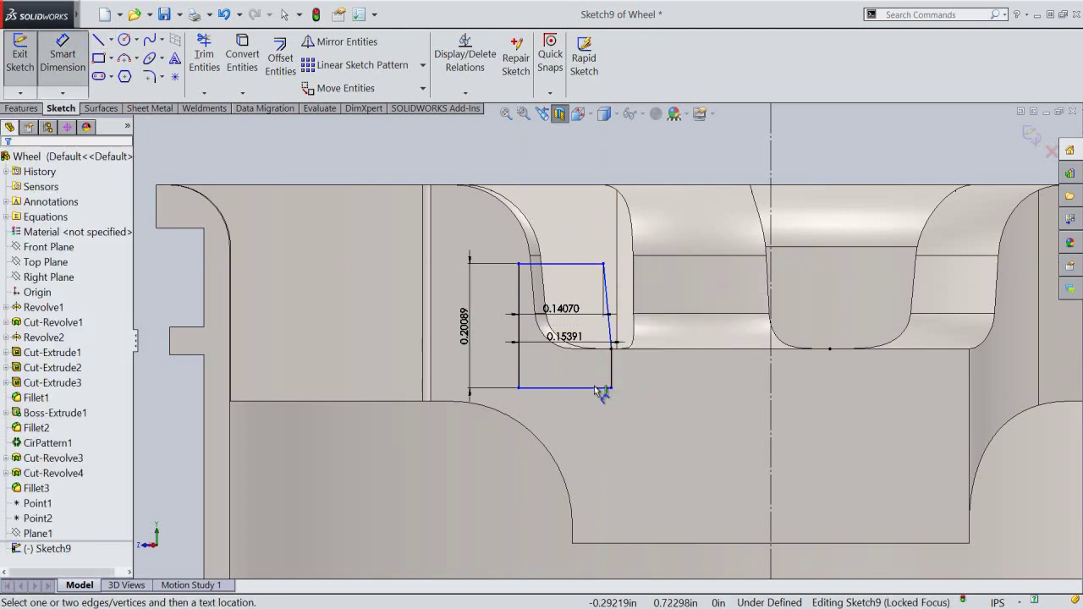
pyautogui.click(593, 389)
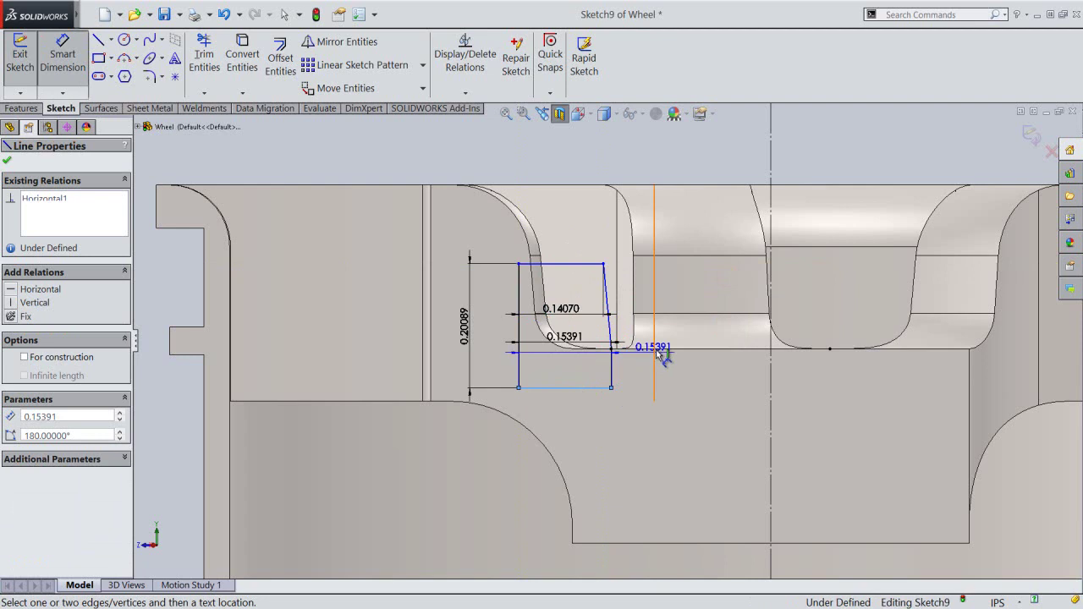
pyautogui.click(660, 350)
pyautogui.click(654, 367)
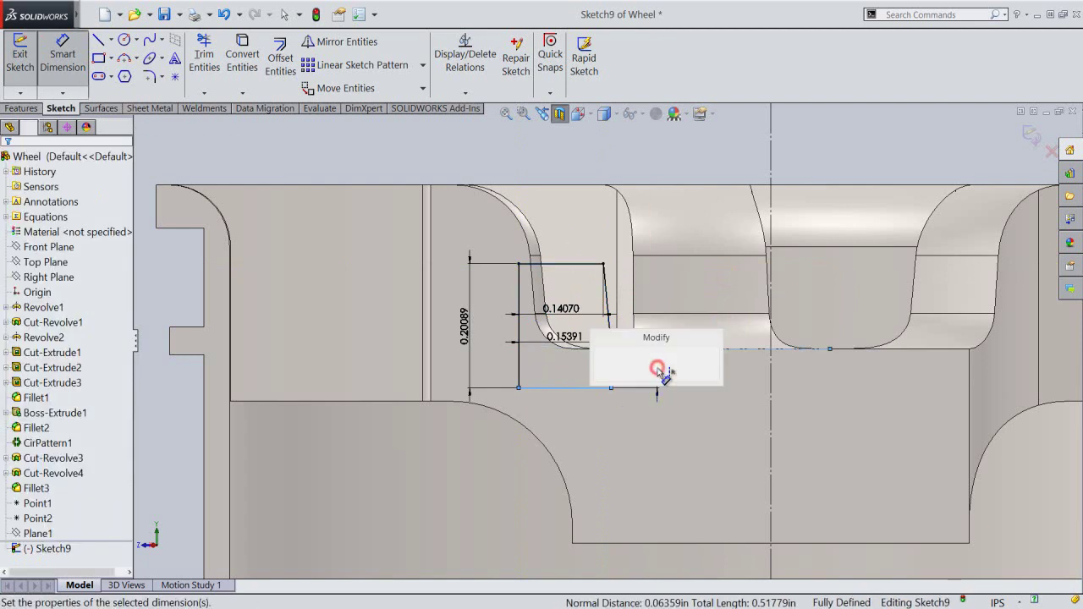
pyautogui.write('.05')
pyautogui.press('Return')
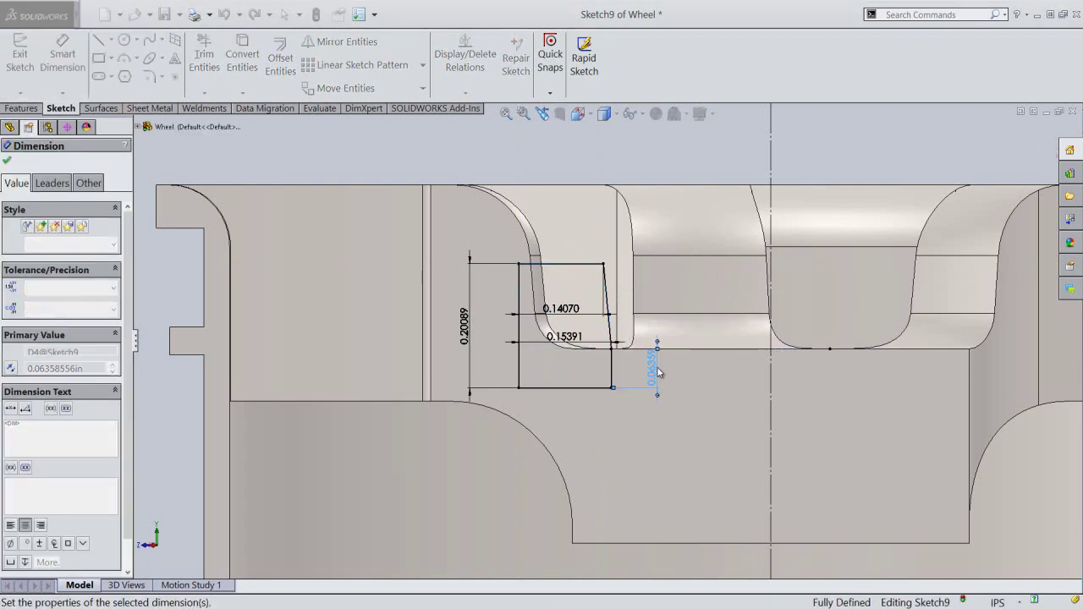
pyautogui.rightClick(718, 165)
pyautogui.click(749, 82)
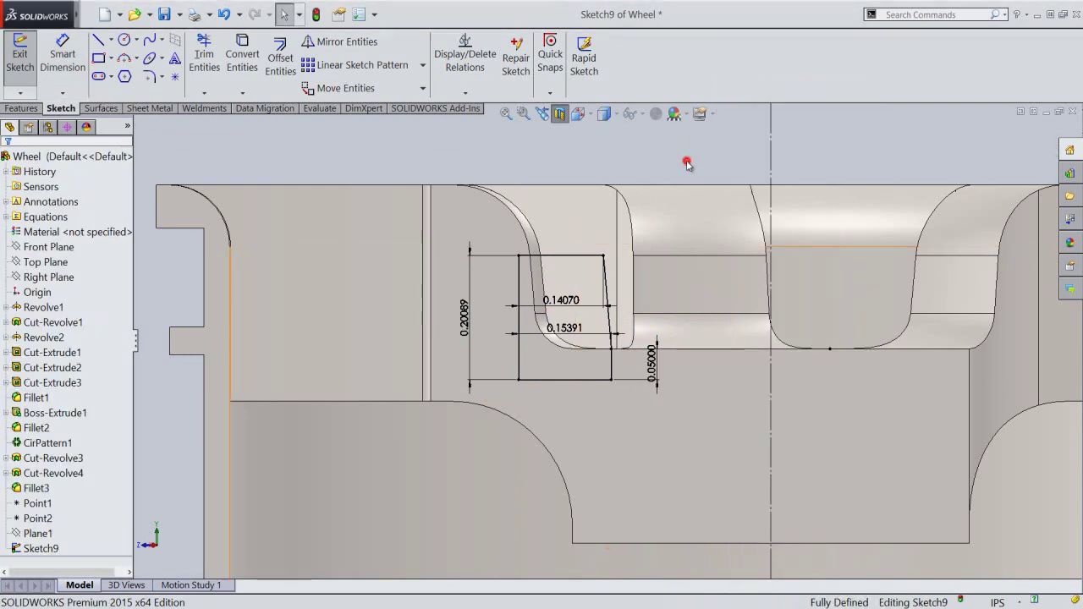
pyautogui.click(562, 116)
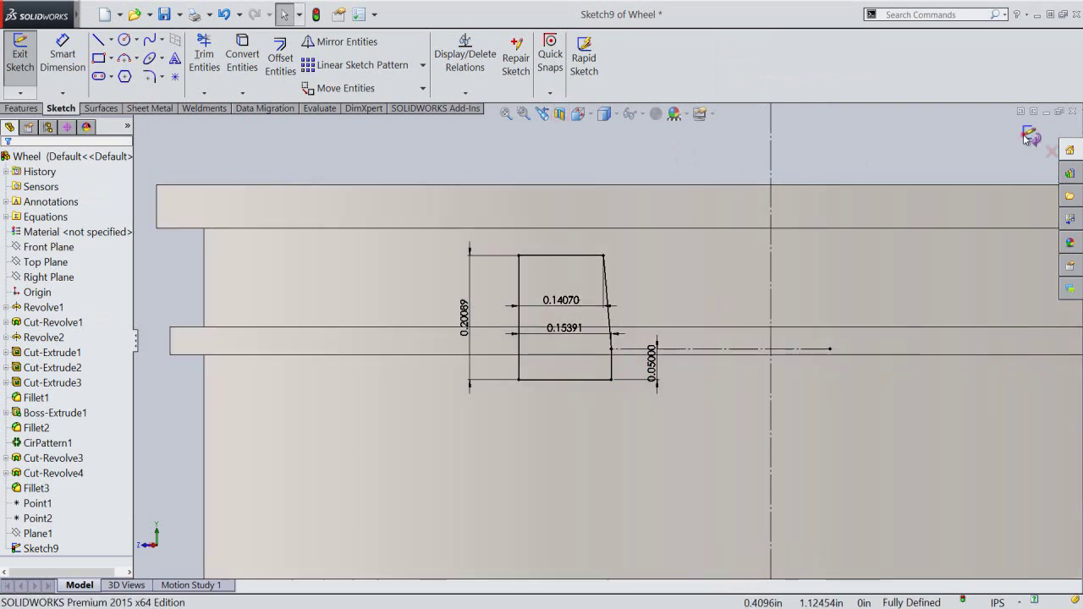
# Revolve Sketch9 a full 360° about the converted line as Revolve3.
pyautogui.click(1027, 138)
pyautogui.hotkey('ctrl', 'shift', 'z')
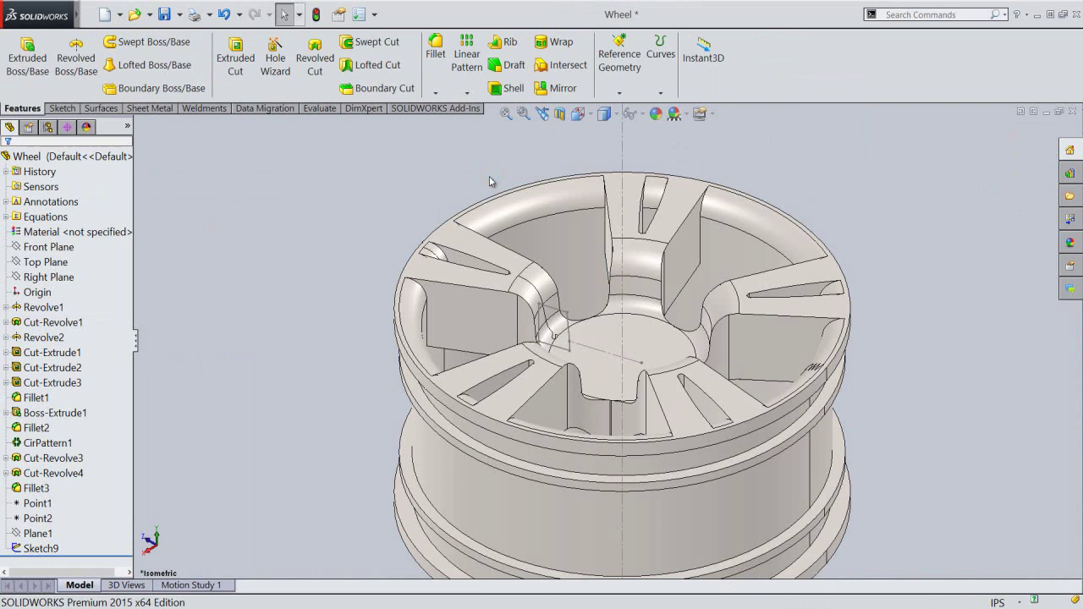
pyautogui.click(74, 68)
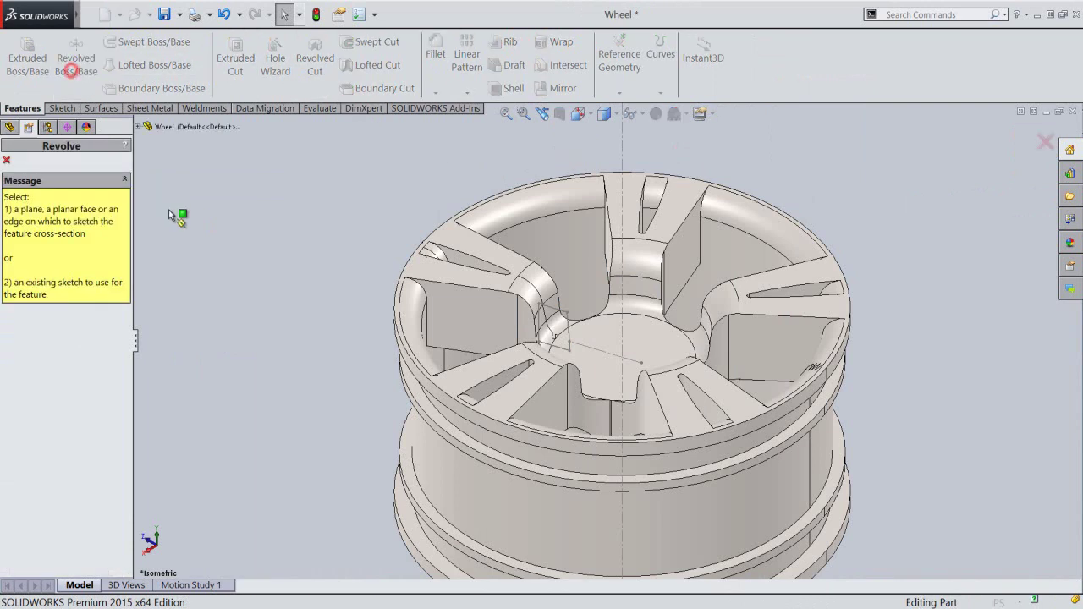
pyautogui.click(625, 336)
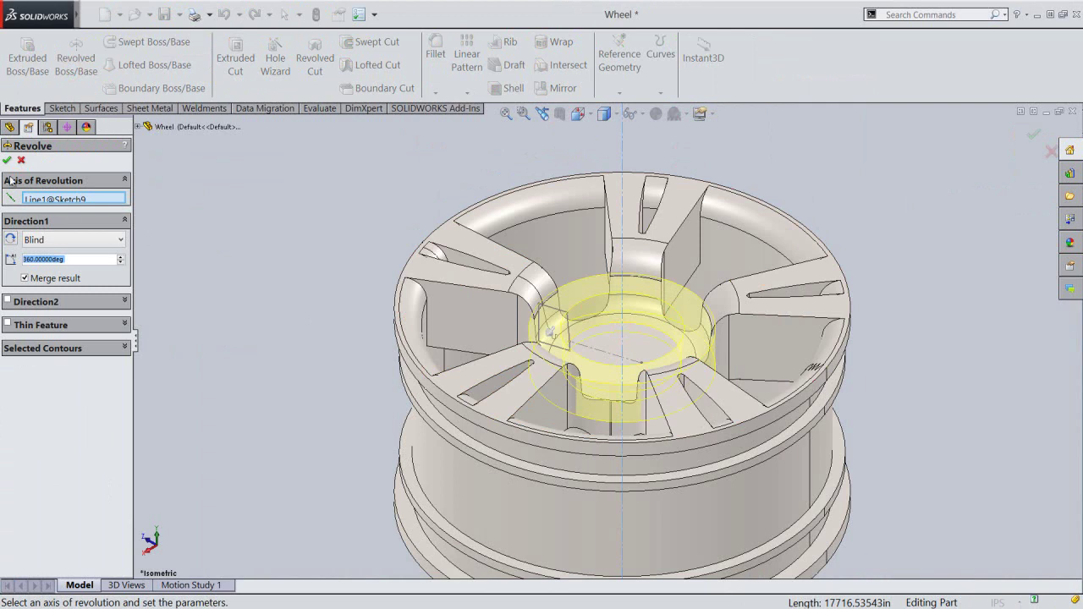
pyautogui.press('Return')
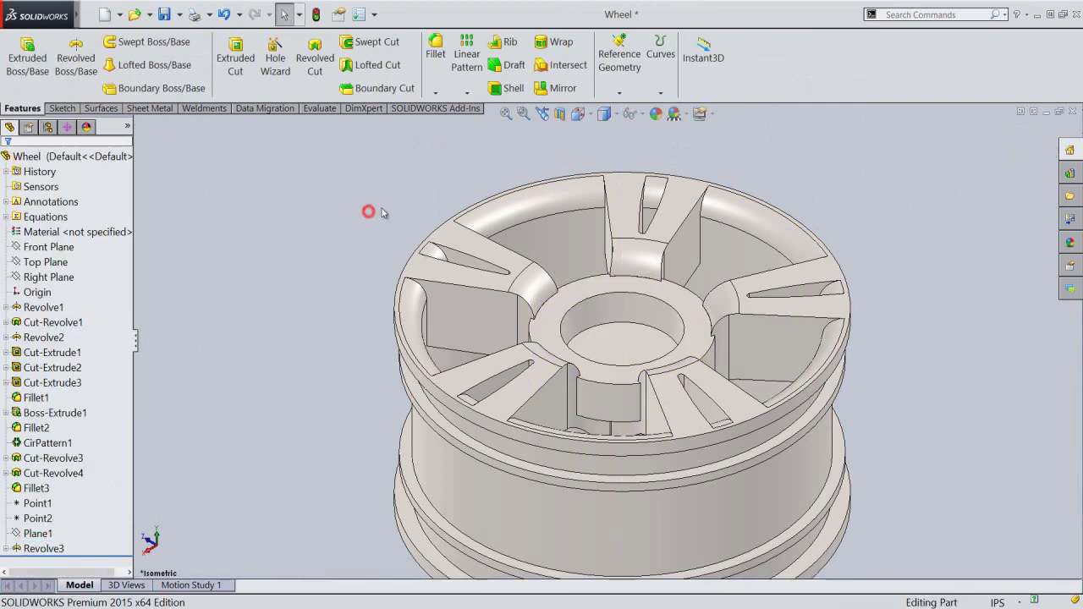
# Reorient the view to fit the wheel and save the Wheel part.
pyautogui.click(578, 113)
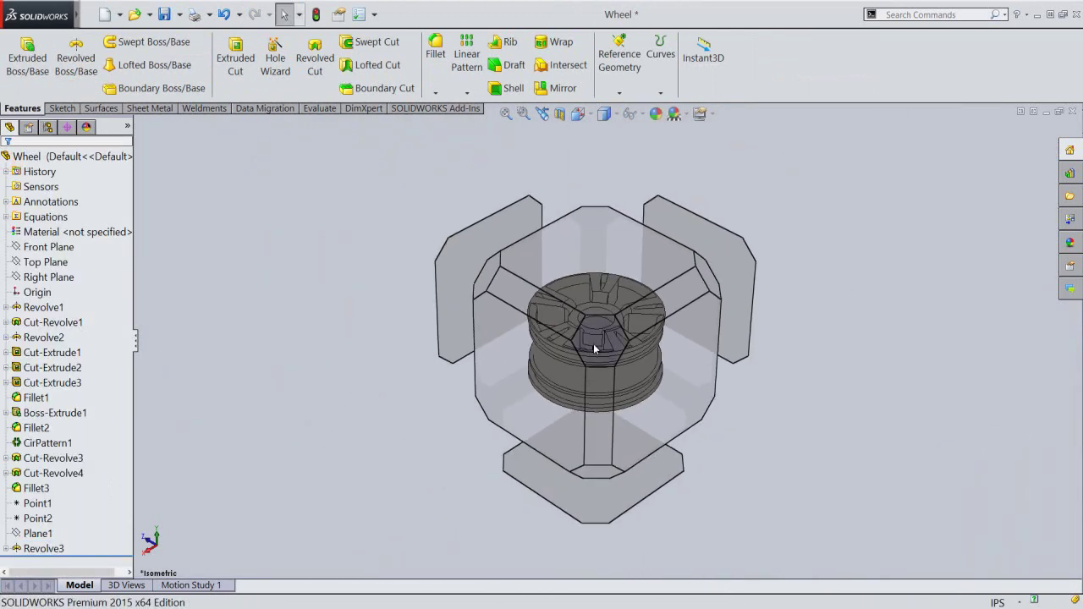
pyautogui.click(600, 344)
pyautogui.hotkey('ctrl', 's')
pyautogui.click(365, 313)
pyautogui.click(363, 296)
# Start a 0.0625 in fillet and select the first six spoke-to-hub edges.
pyautogui.press('f')
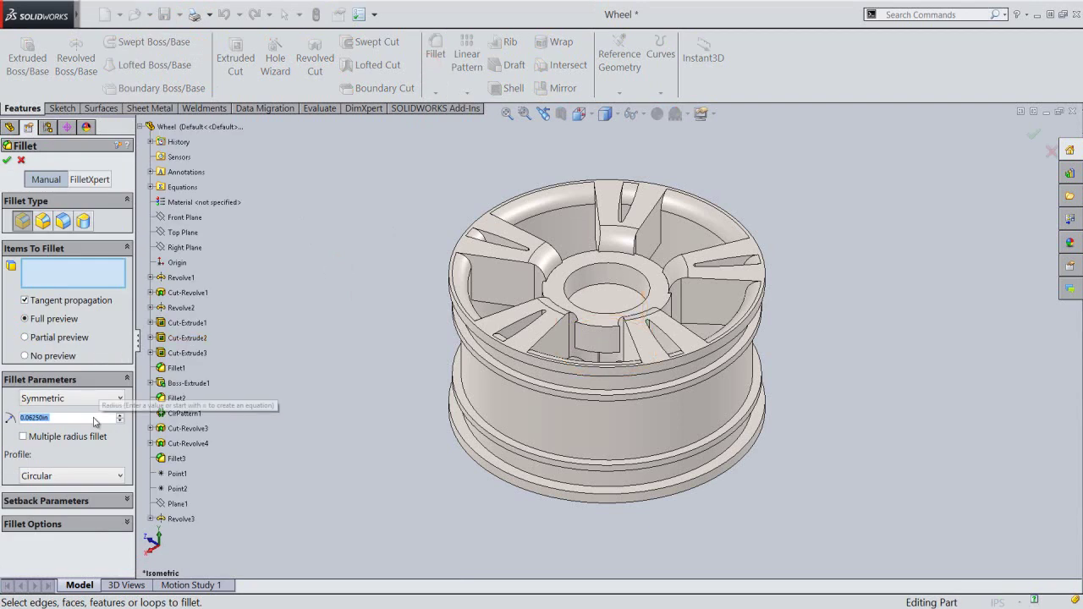
pyautogui.click(576, 333)
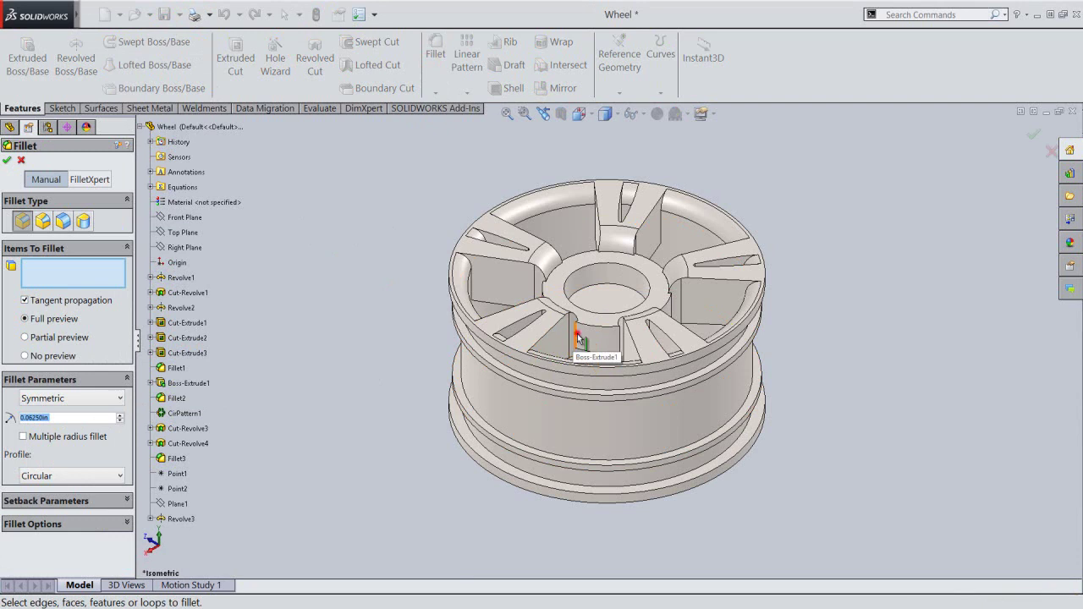
pyautogui.click(621, 342)
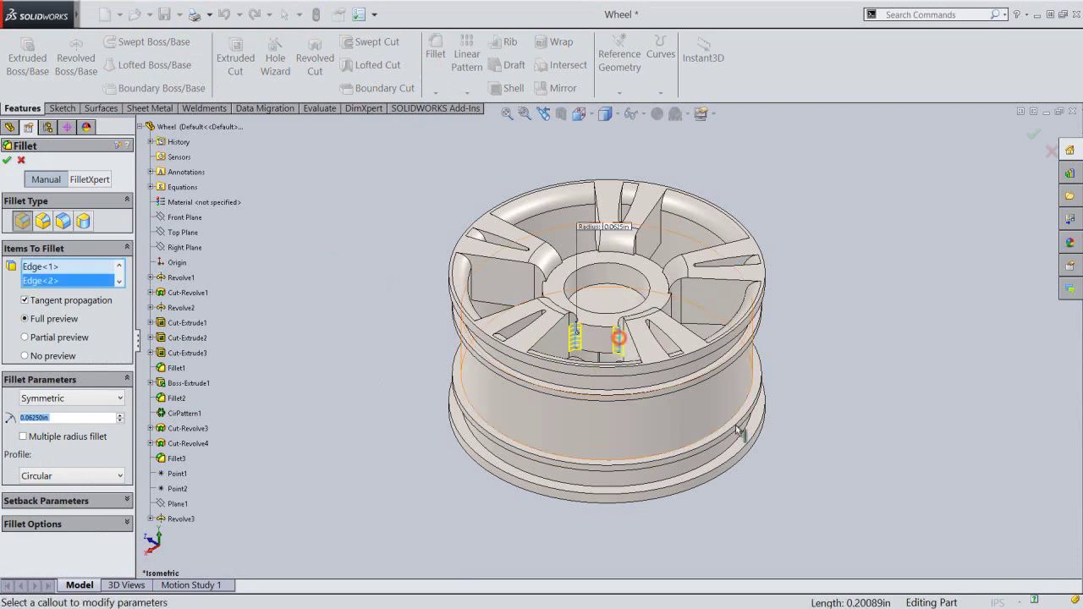
pyautogui.moveTo(880, 372); pyautogui.dragTo(824, 415, button='middle')
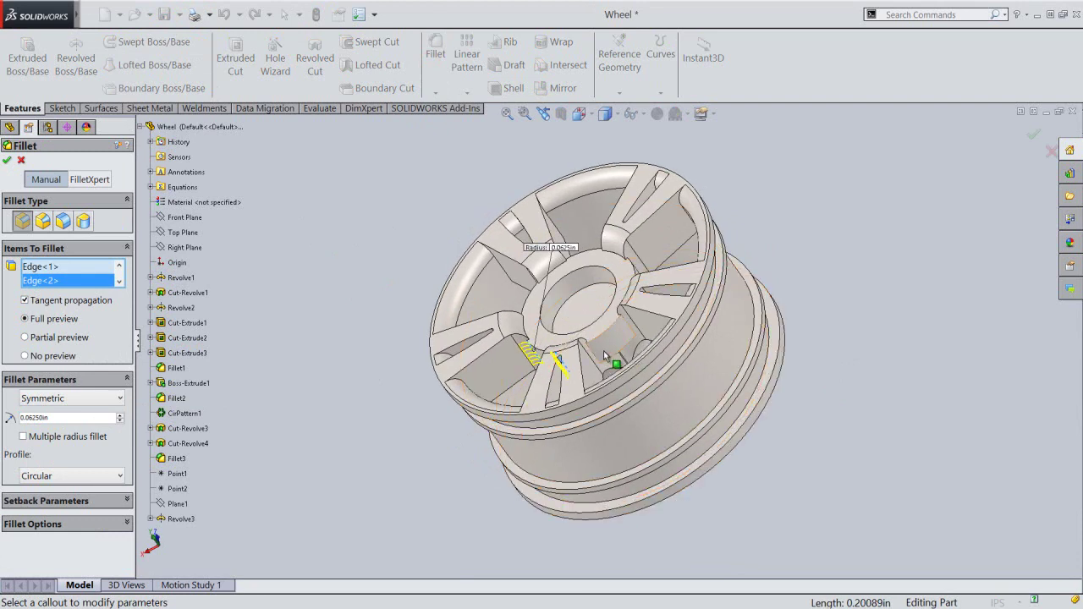
pyautogui.click(598, 357)
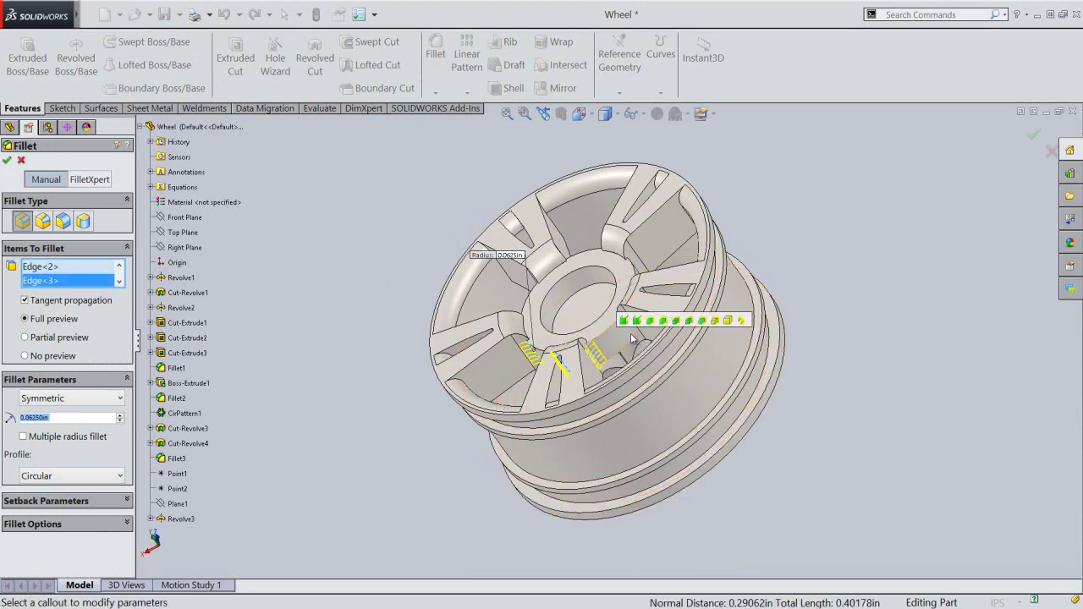
pyautogui.click(634, 337)
pyautogui.moveTo(816, 259)
pyautogui.mouseDown(button='middle')
pyautogui.moveTo(803, 352)
pyautogui.moveTo(745, 347)
pyautogui.mouseUp(button='middle')
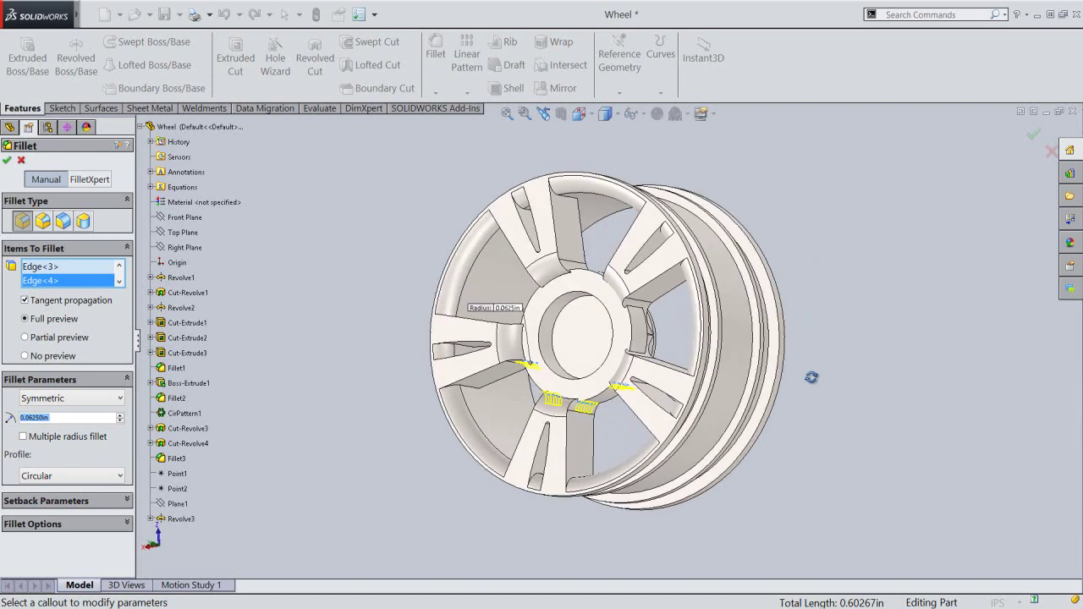
pyautogui.click(639, 313)
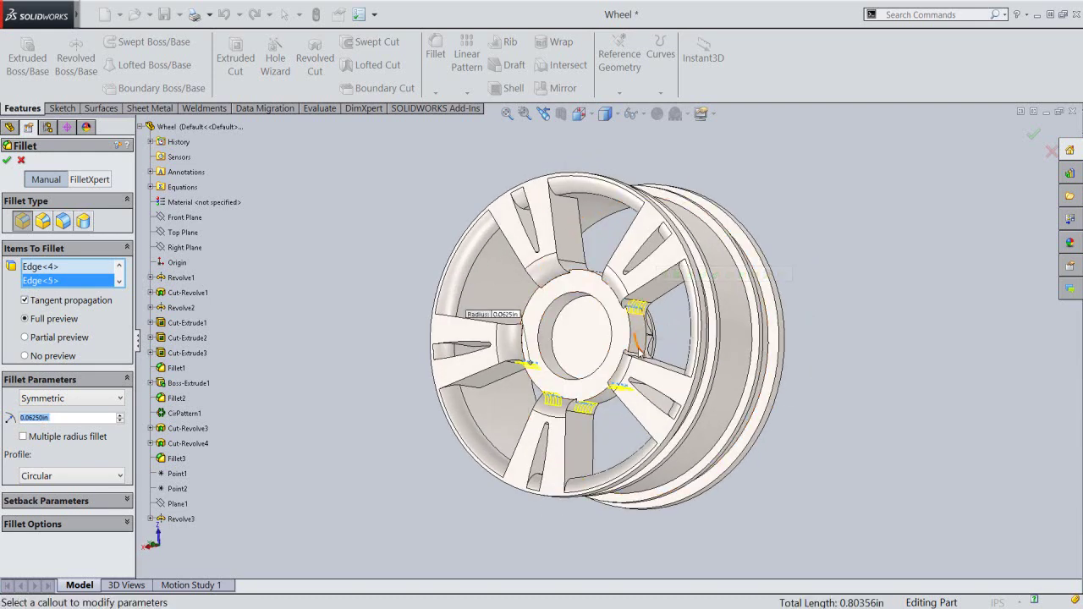
pyautogui.click(641, 356)
# Add the remaining four spoke-to-hub edges, return to the isometric view, and apply Fillet4.
pyautogui.moveTo(801, 254)
pyautogui.mouseDown(button='middle')
pyautogui.moveTo(813, 305)
pyautogui.moveTo(624, 320)
pyautogui.mouseUp(button='middle')
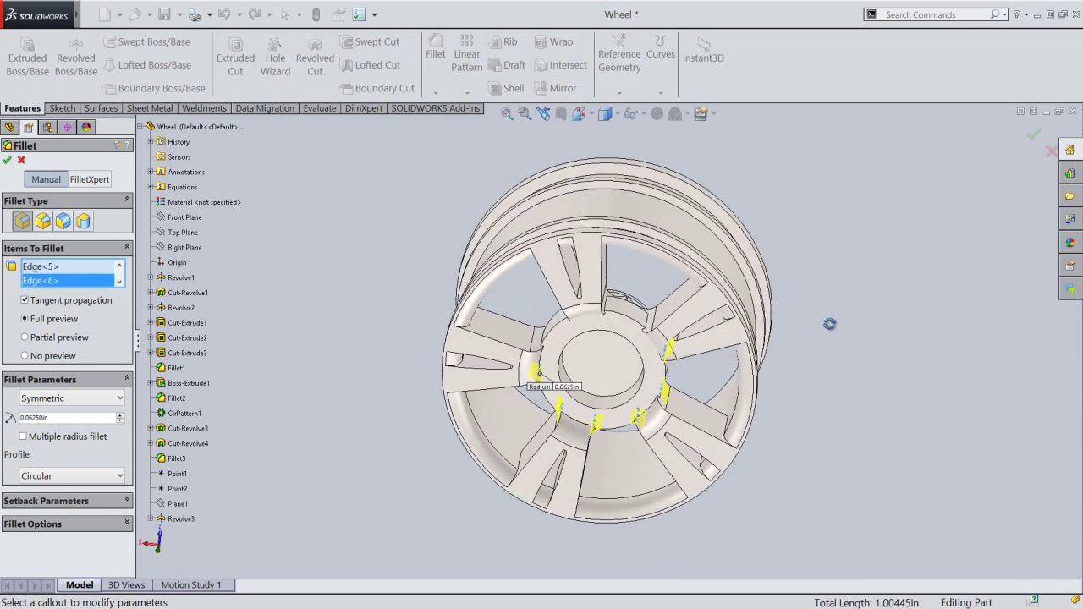
pyautogui.click(607, 304)
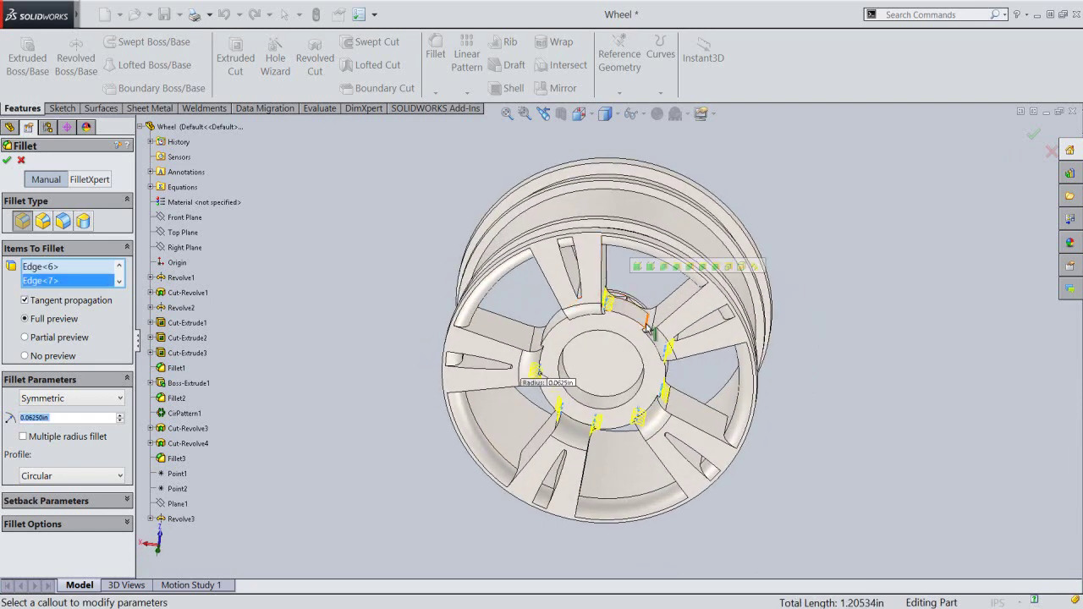
pyautogui.click(606, 365)
pyautogui.moveTo(605, 366); pyautogui.dragTo(603, 370, button='middle')
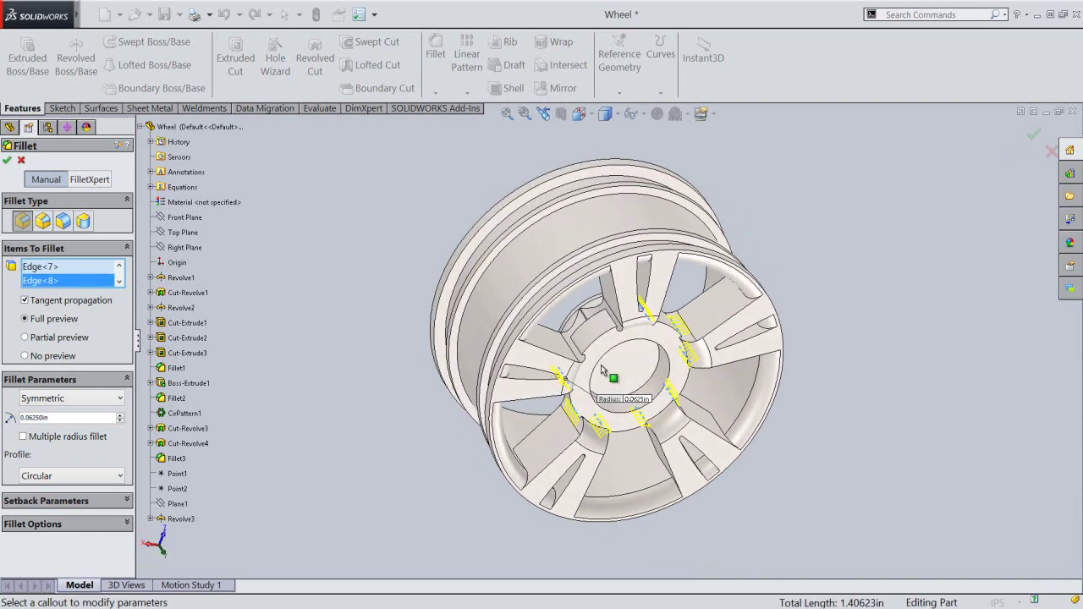
pyautogui.click(578, 351)
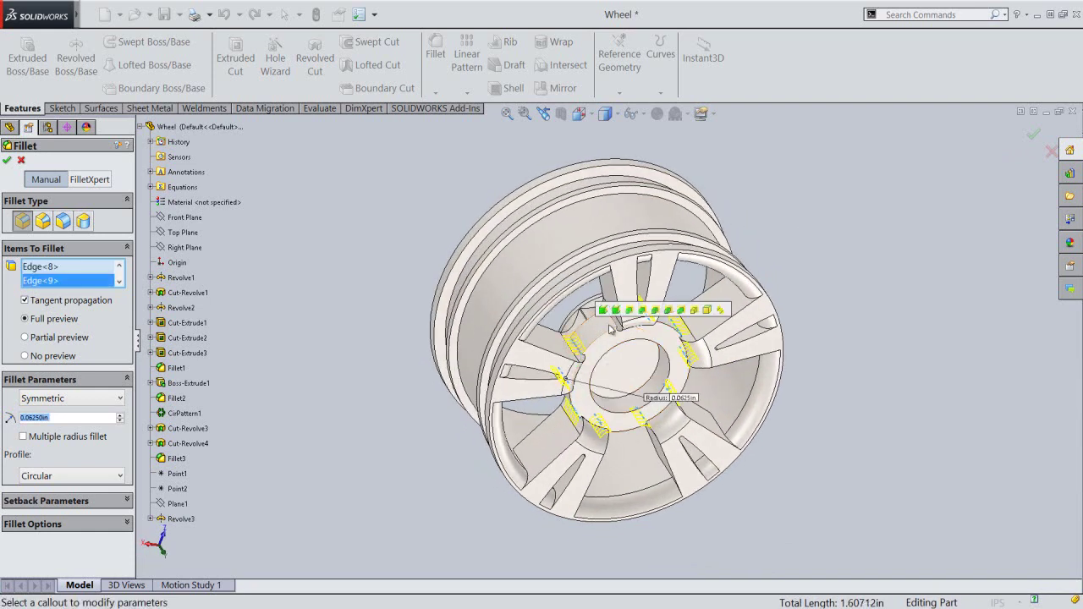
pyautogui.click(615, 328)
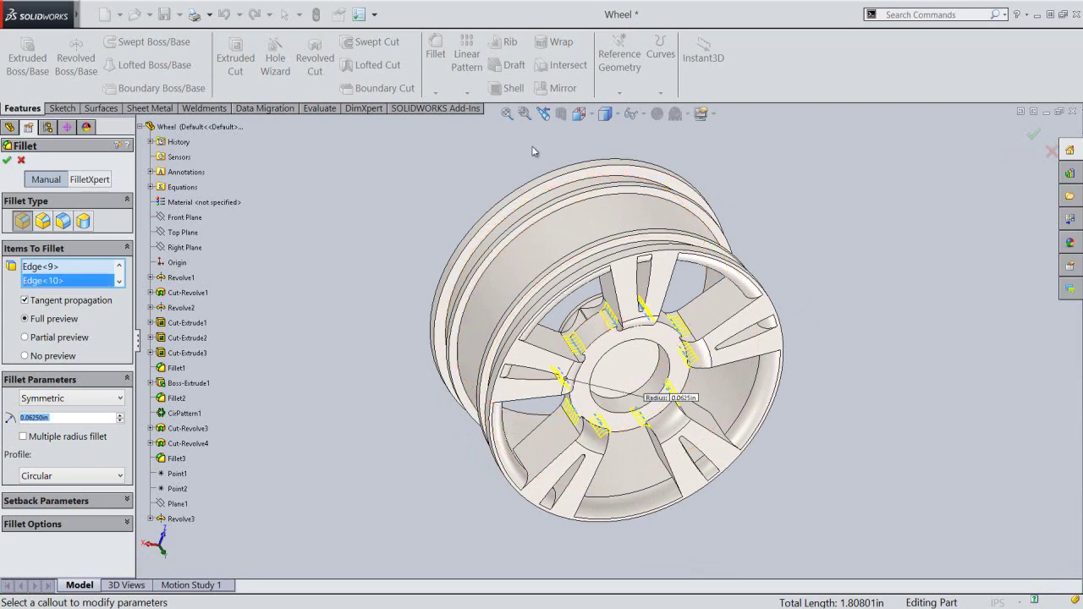
pyautogui.click(544, 114)
pyautogui.click(544, 113)
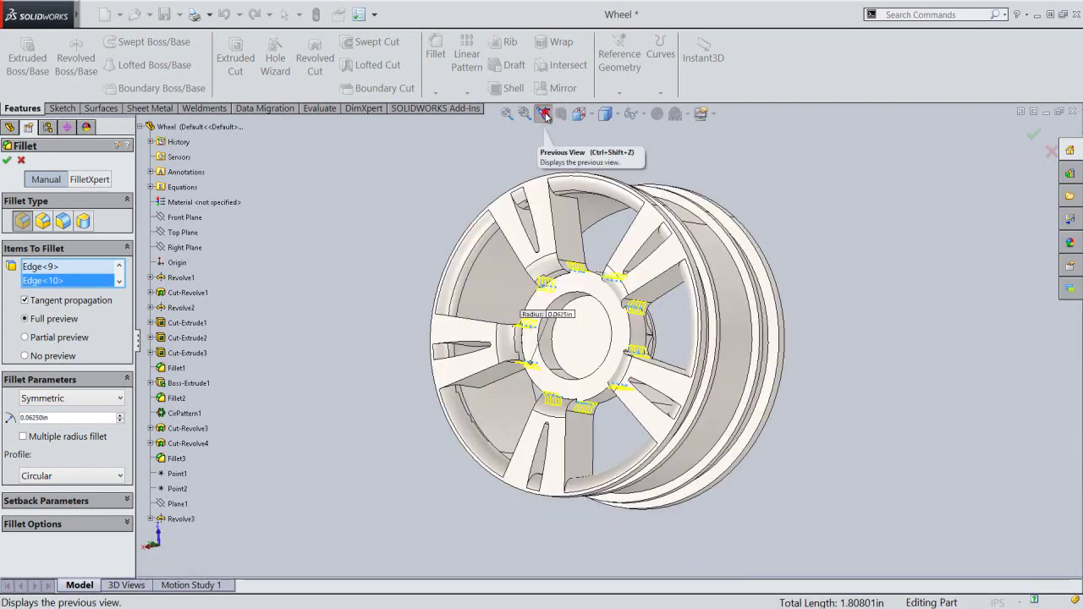
pyautogui.click(545, 114)
pyautogui.click(544, 114)
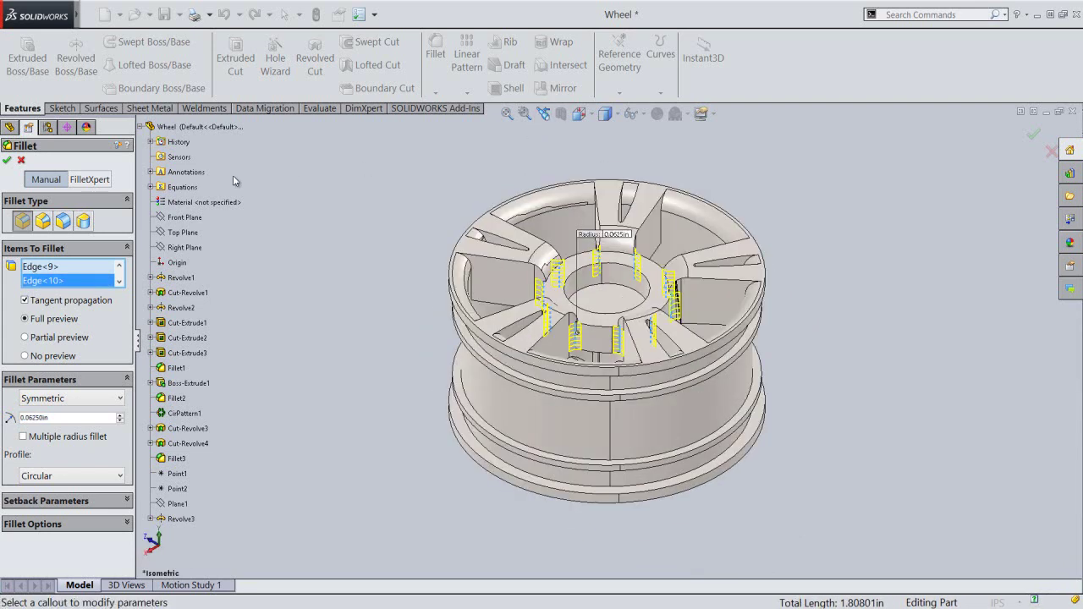
pyautogui.click(6, 160)
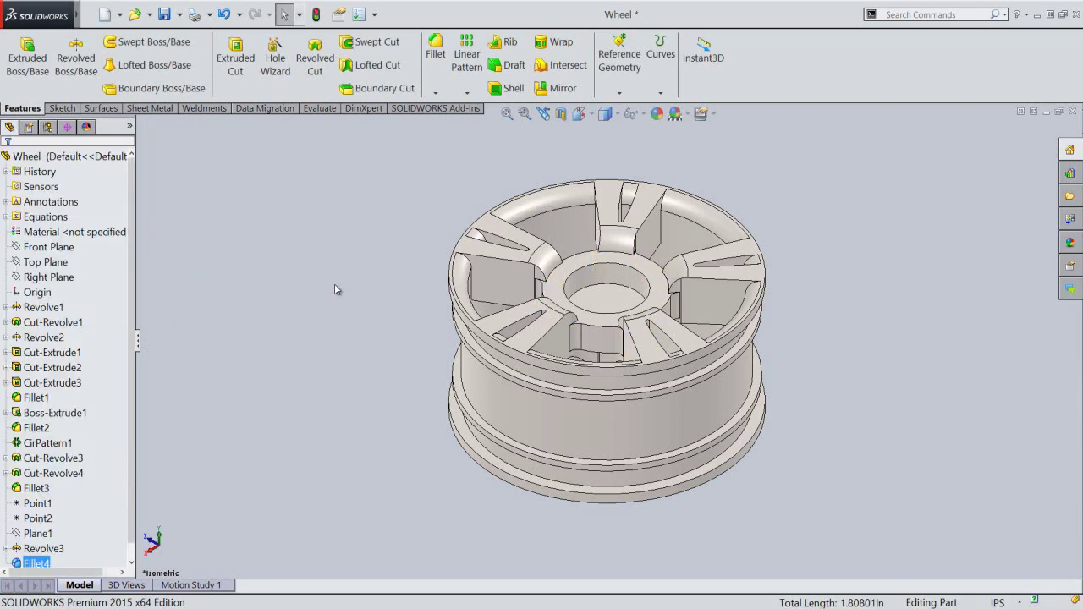
# Inspect Fillet4, return to isometric, save the Wheel part and zoom to fit.
pyautogui.moveTo(646, 333)
pyautogui.mouseDown(button='middle')
pyautogui.moveTo(580, 426)
pyautogui.moveTo(635, 556)
pyautogui.moveTo(677, 430)
pyautogui.mouseUp(button='middle')
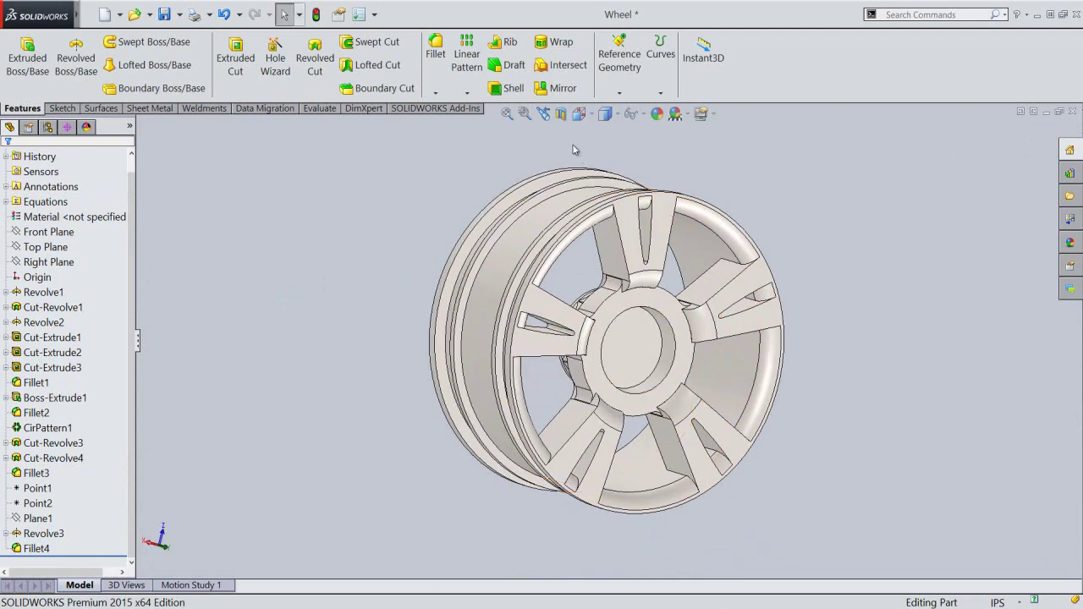
pyautogui.click(542, 119)
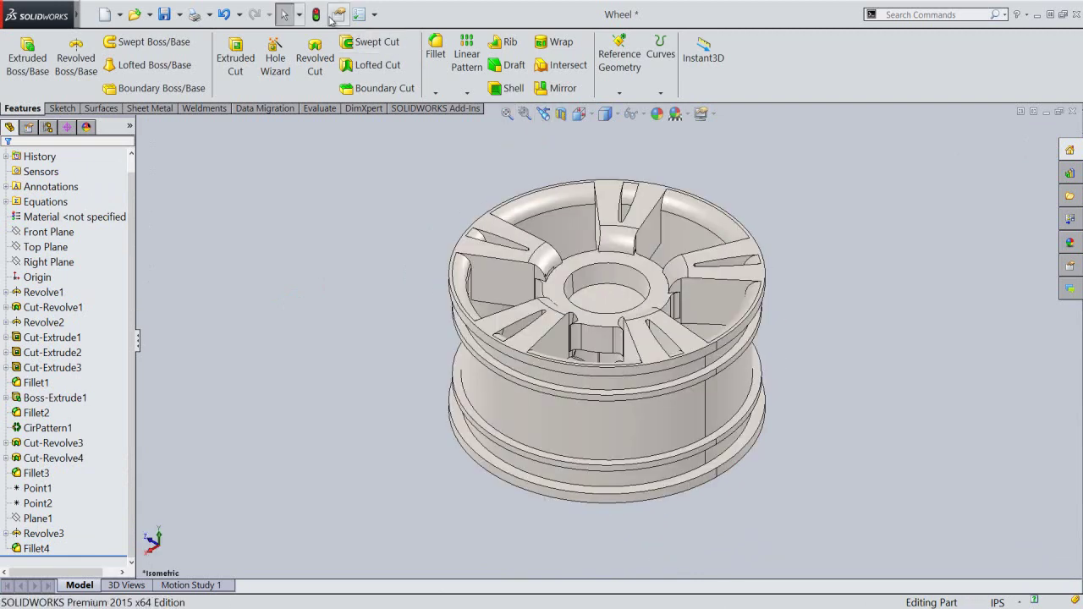
pyautogui.click(165, 14)
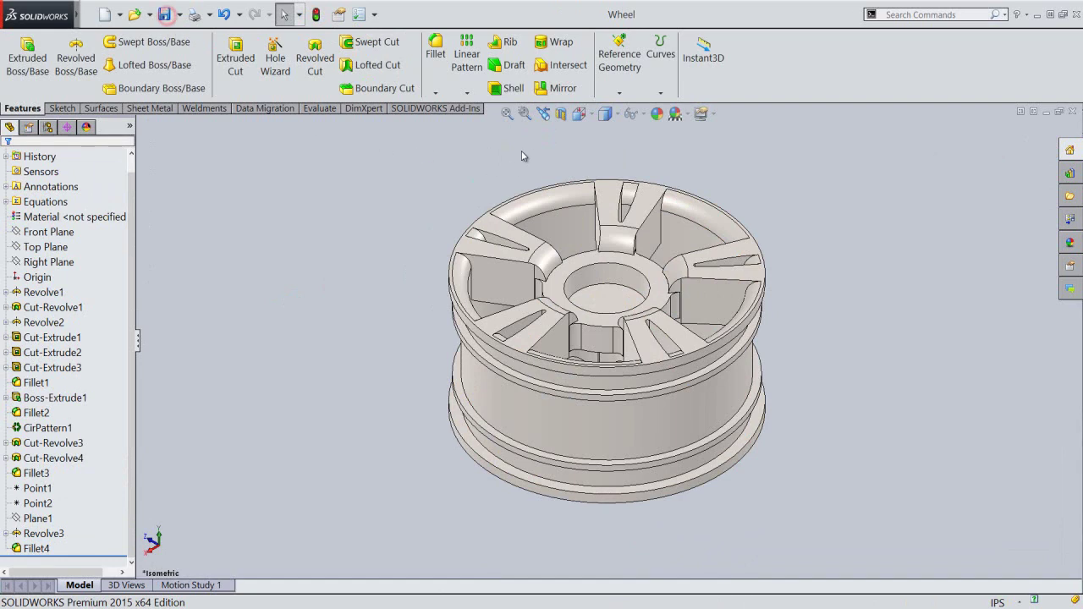
pyautogui.click(506, 116)
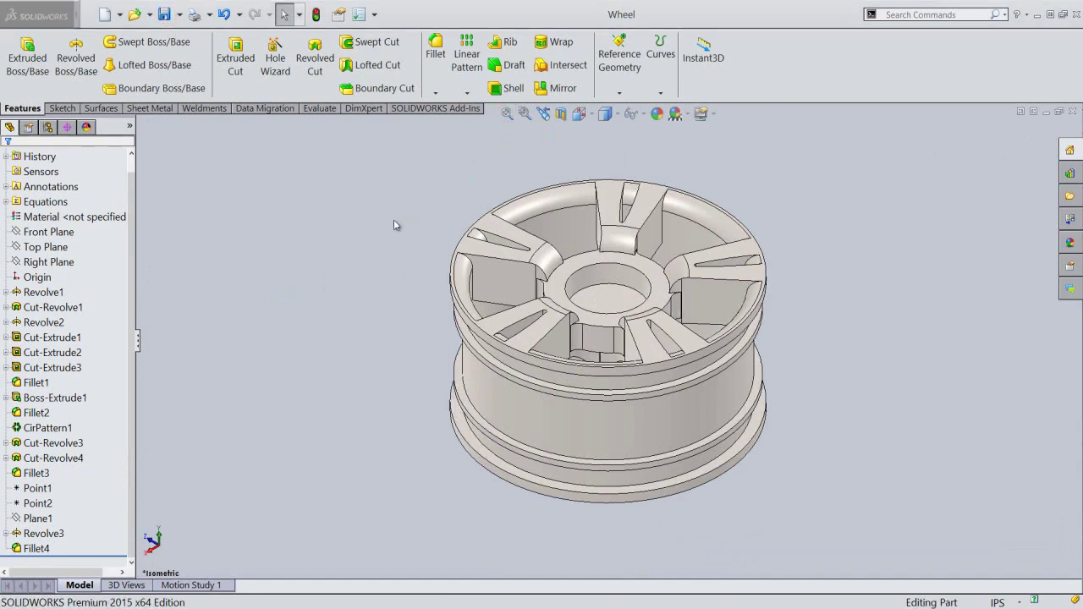
# Fillet both top edges of all five spokes, ten edges, with a 0.0625 in radius.
pyautogui.click(435, 50)
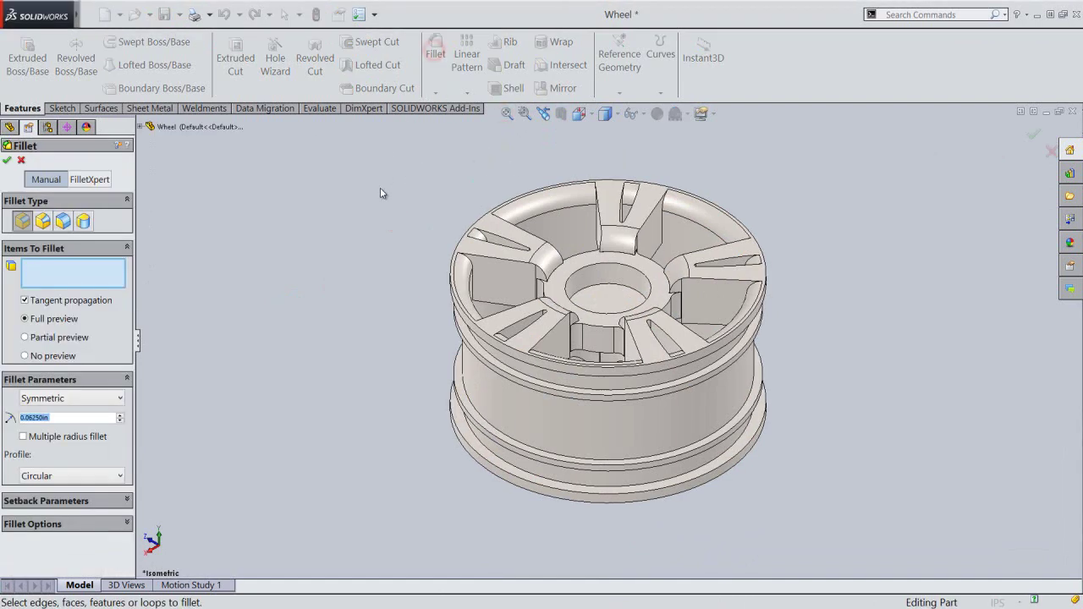
pyautogui.click(491, 255)
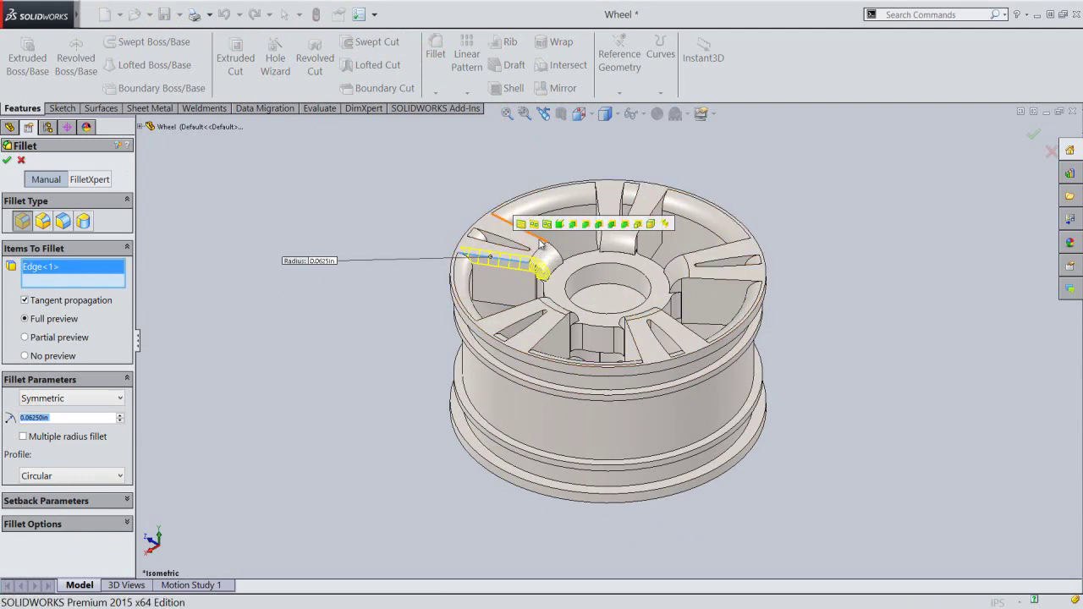
pyautogui.click(538, 241)
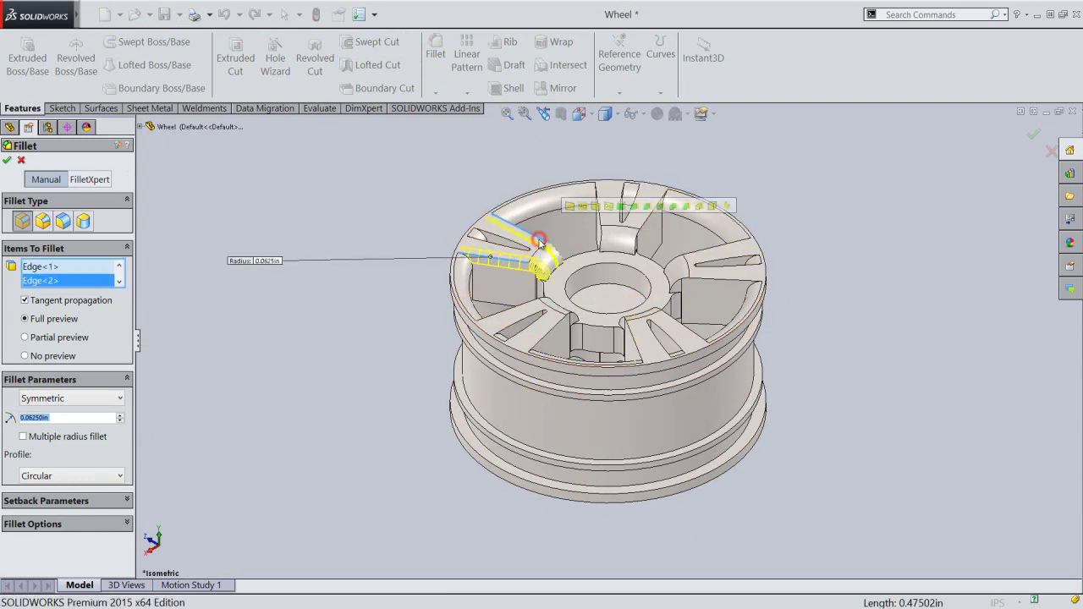
pyautogui.click(601, 222)
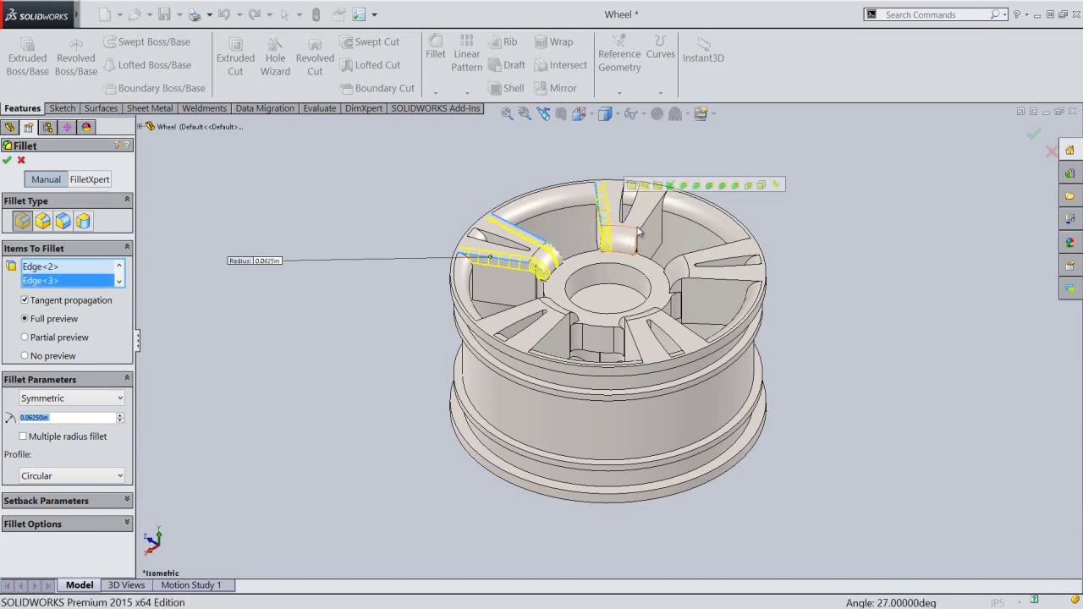
pyautogui.click(646, 226)
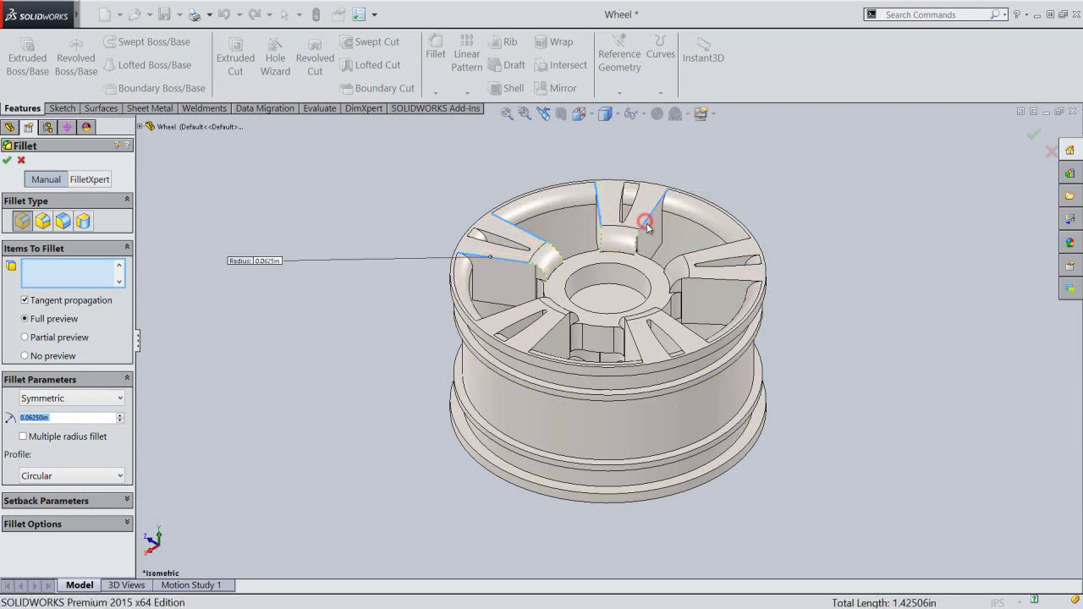
pyautogui.click(694, 250)
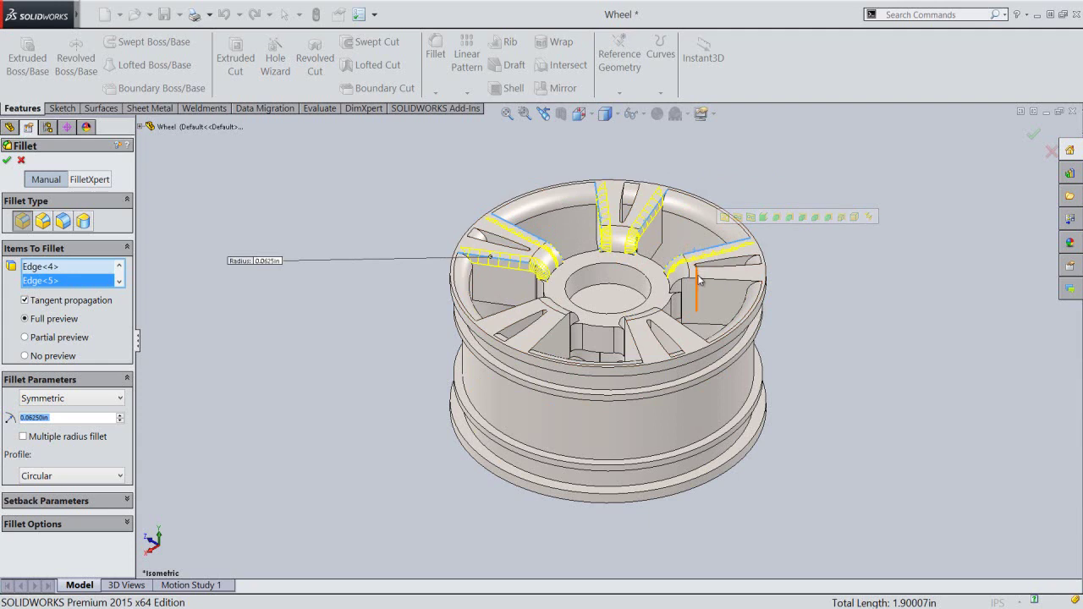
pyautogui.click(700, 281)
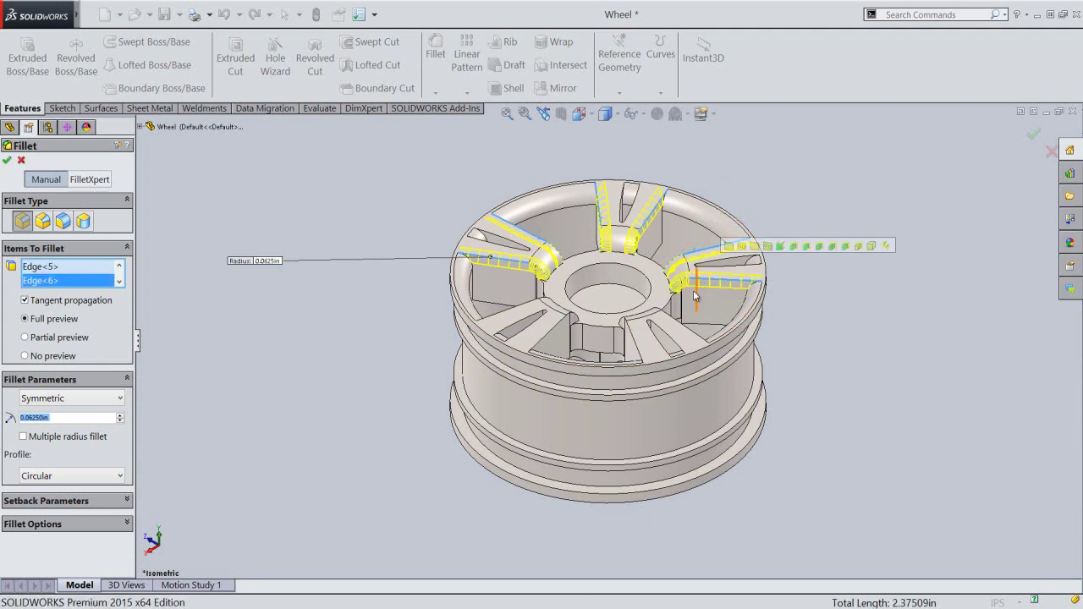
pyautogui.click(687, 332)
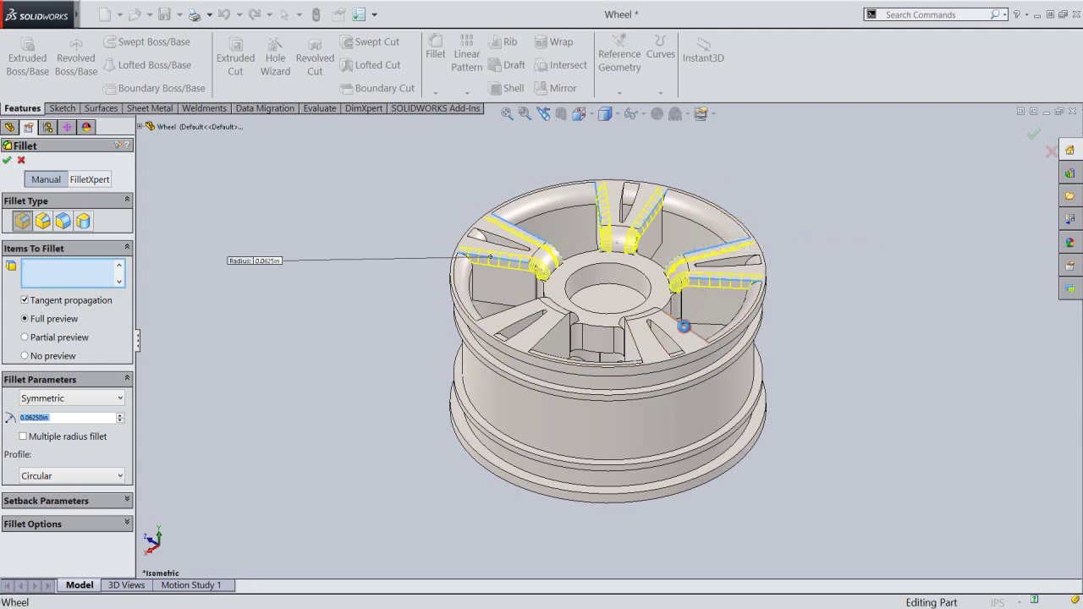
pyautogui.click(640, 354)
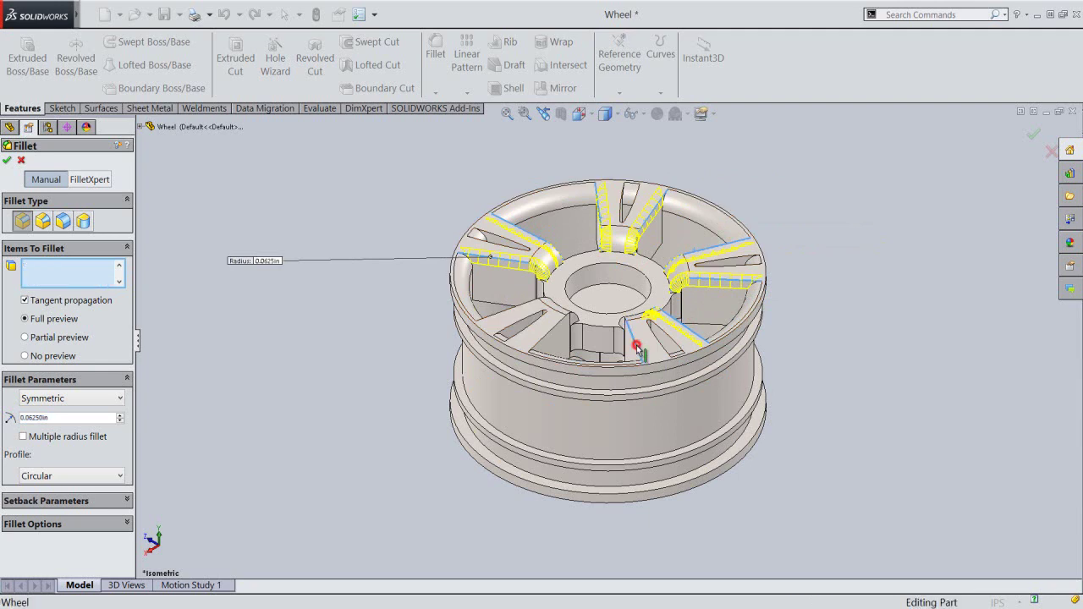
pyautogui.click(551, 338)
pyautogui.click(508, 315)
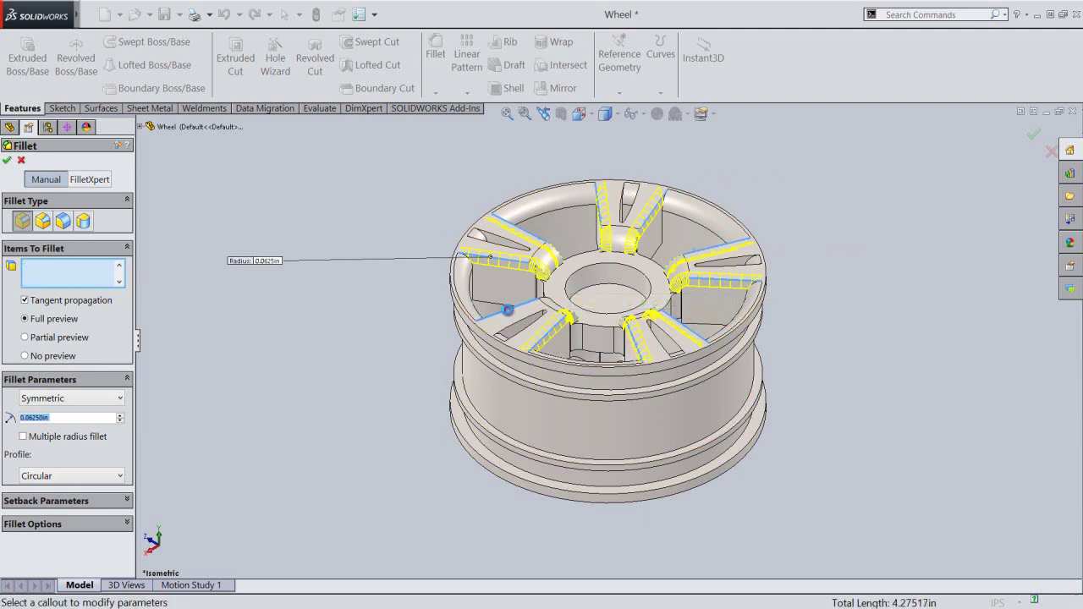
pyautogui.click(8, 162)
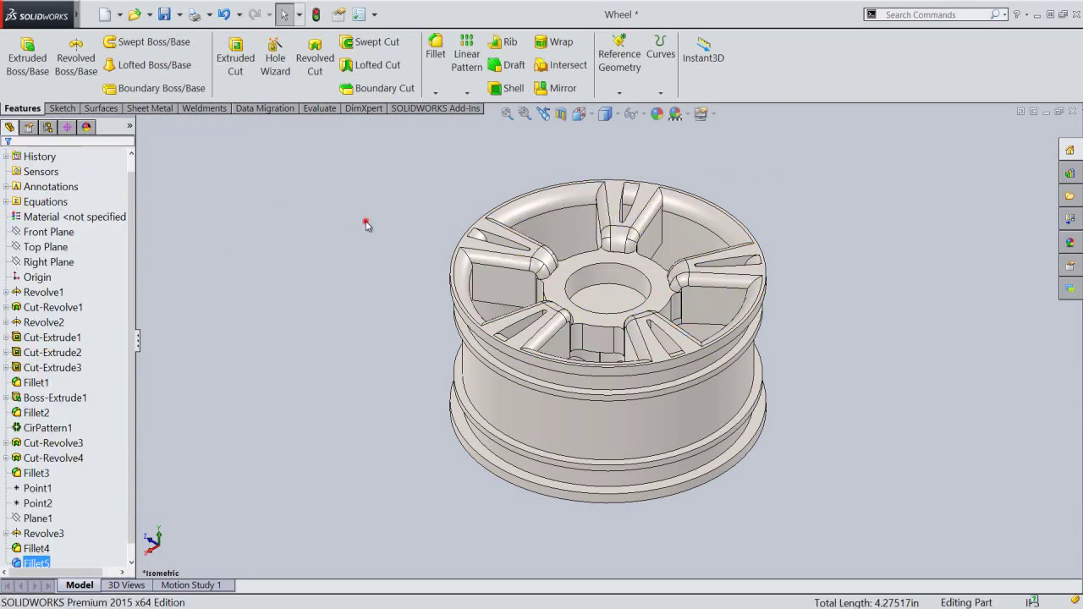
# Clear the selection and save the wheel part.
pyautogui.click(366, 223)
pyautogui.click(165, 15)
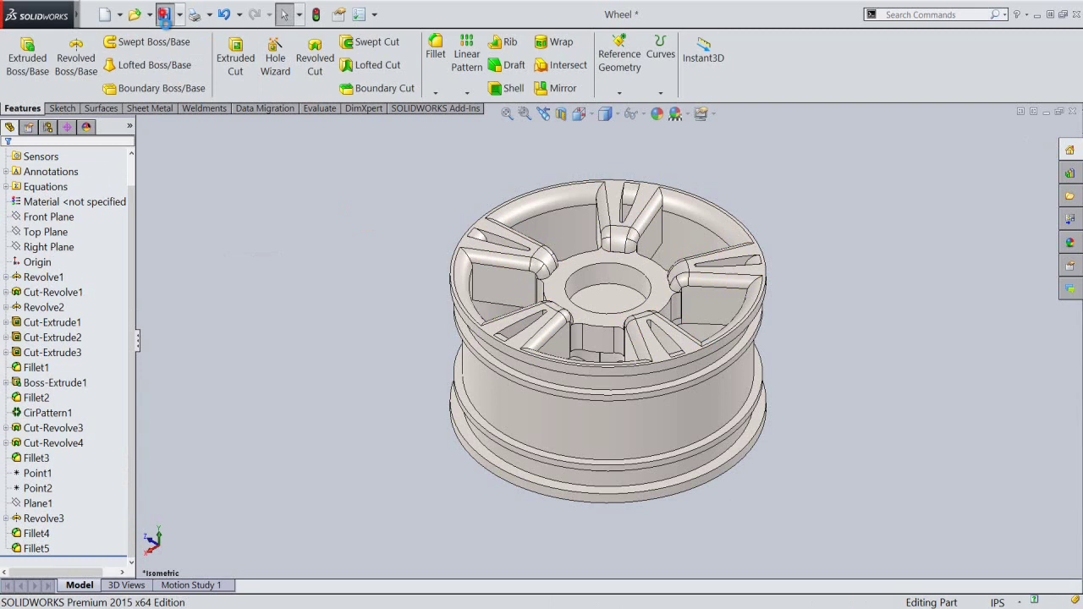
pyautogui.click(304, 303)
# Start a 0.032 in fillet and select the first spoke-to-hub faces.
pyautogui.click(436, 55)
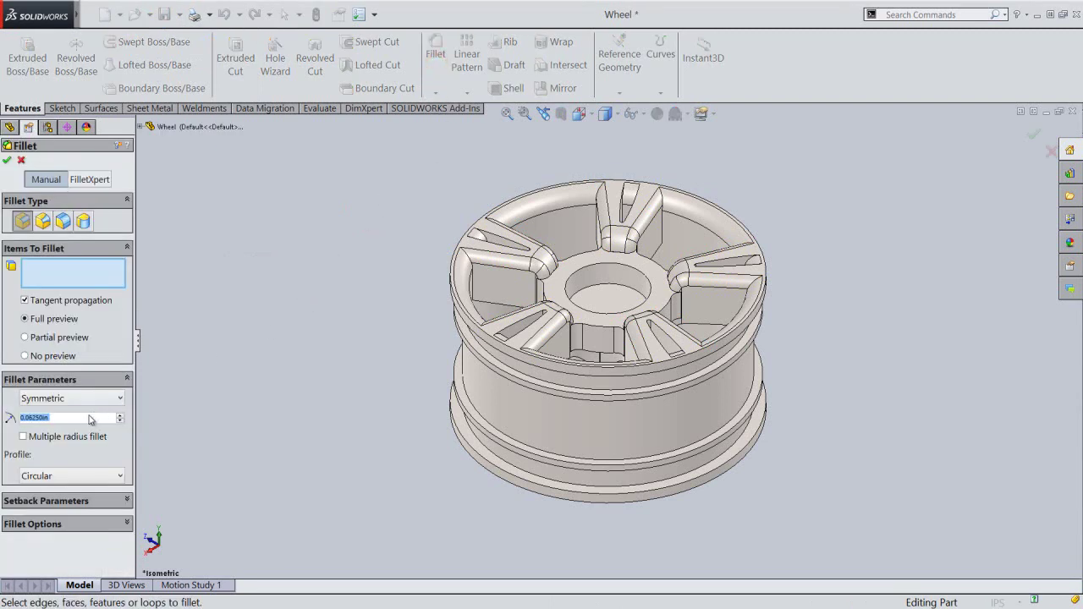
pyautogui.write('0.032')
pyautogui.press('Return')
pyautogui.click(558, 282)
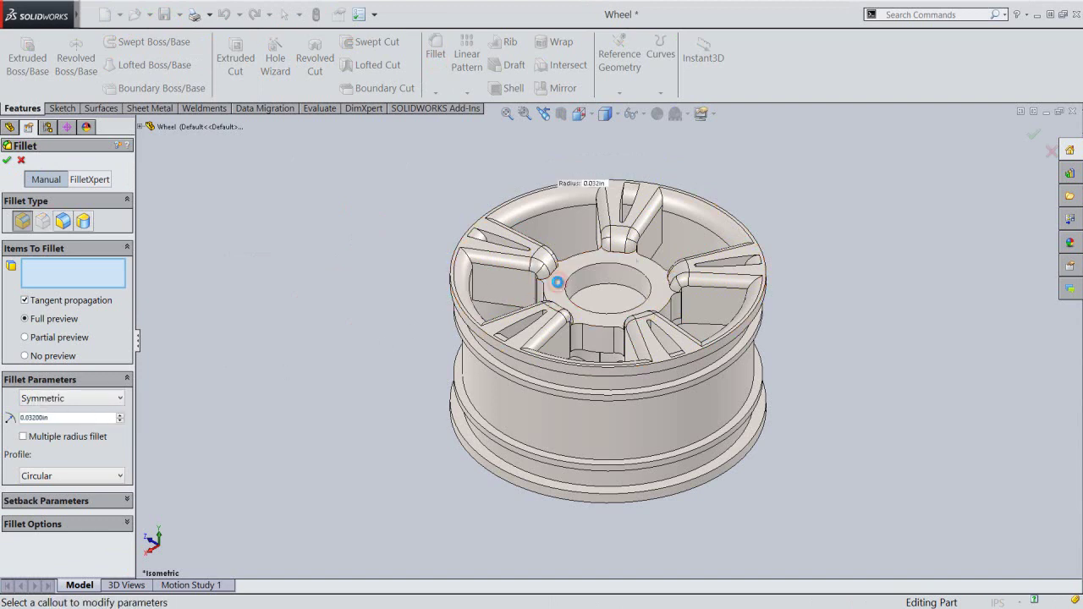
pyautogui.click(559, 284)
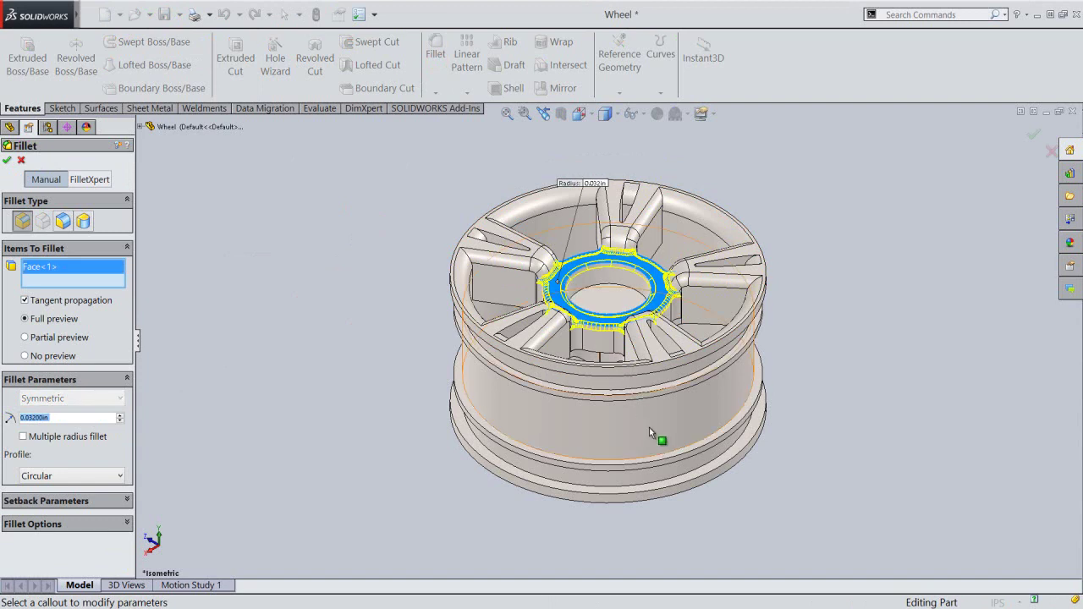
pyautogui.moveTo(654, 439); pyautogui.dragTo(597, 165, button='middle')
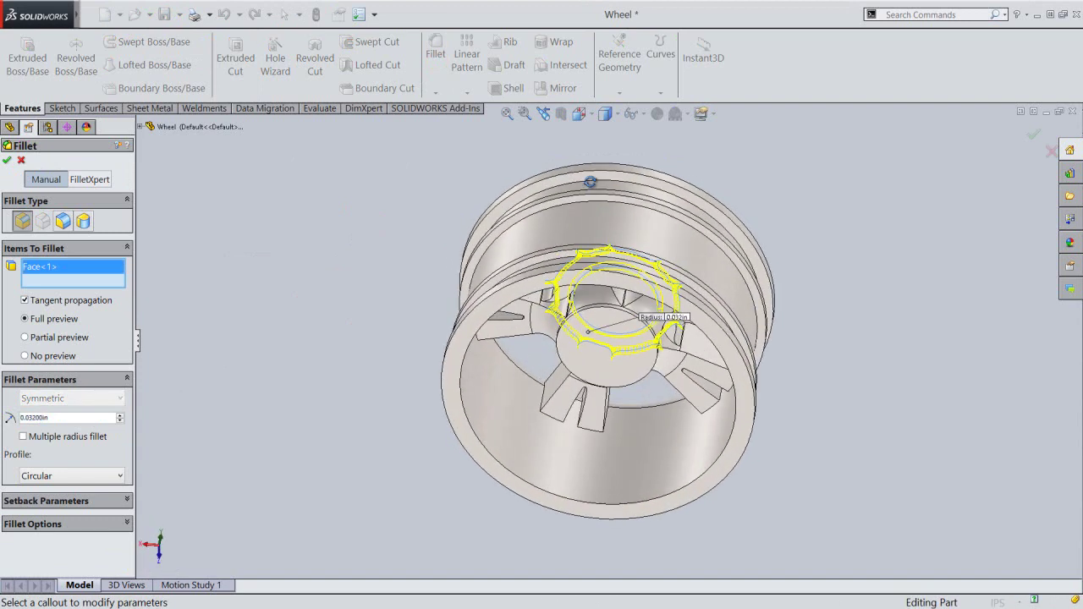
pyautogui.moveTo(604, 113); pyautogui.dragTo(579, 114, button='middle')
pyautogui.scroll(-2, 643, 260)
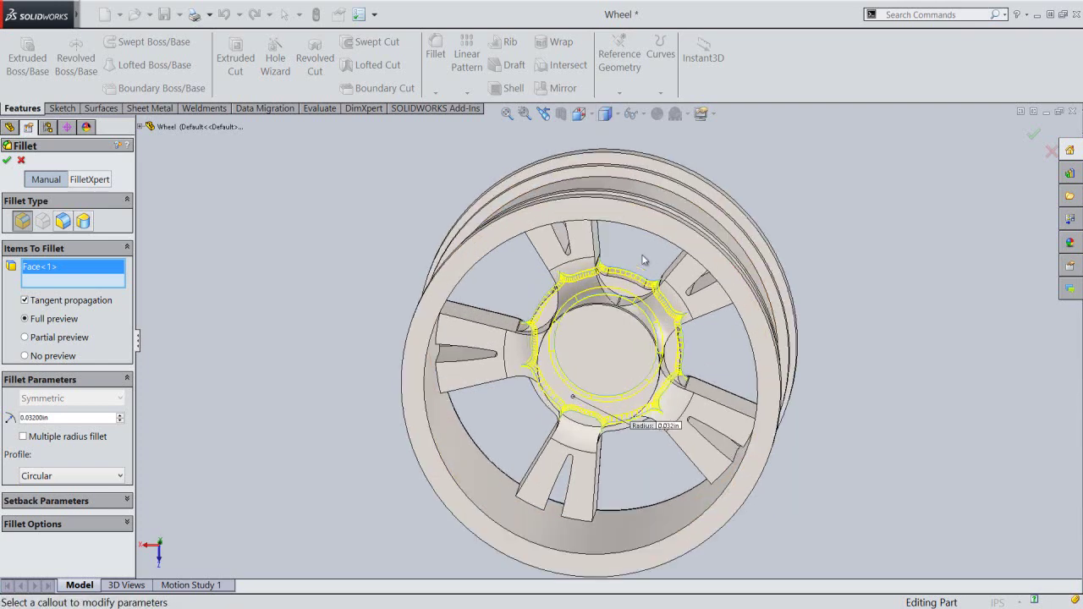
pyautogui.click(626, 290)
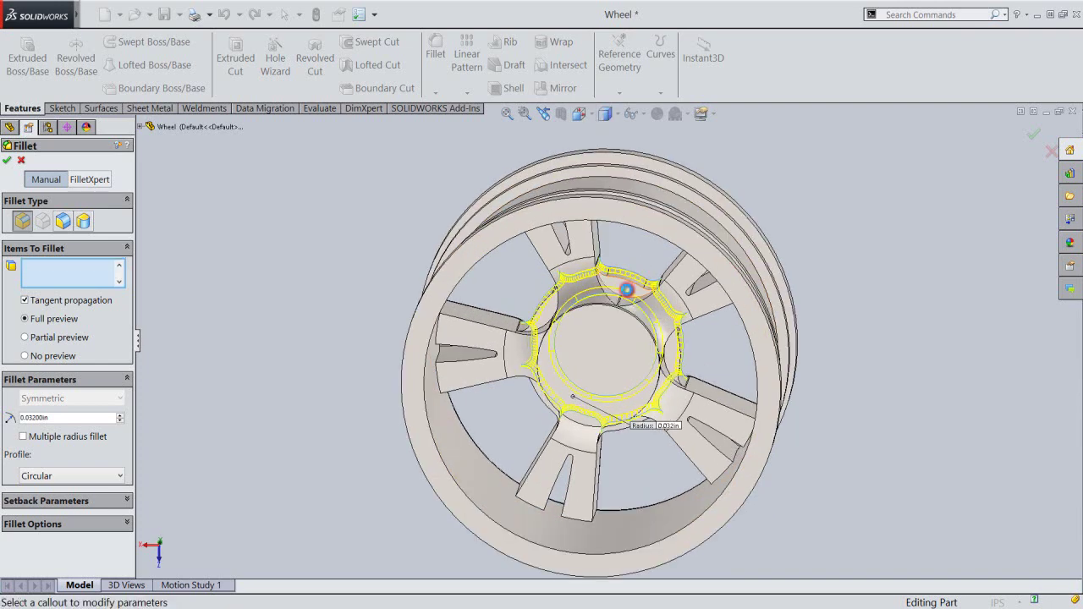
pyautogui.click(635, 296)
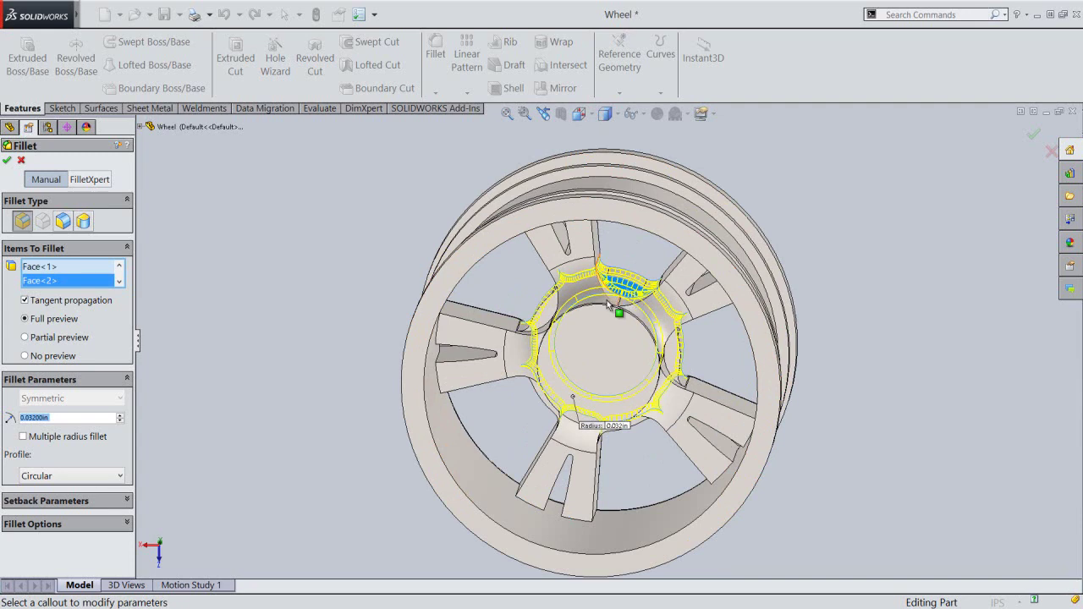
pyautogui.click(551, 314)
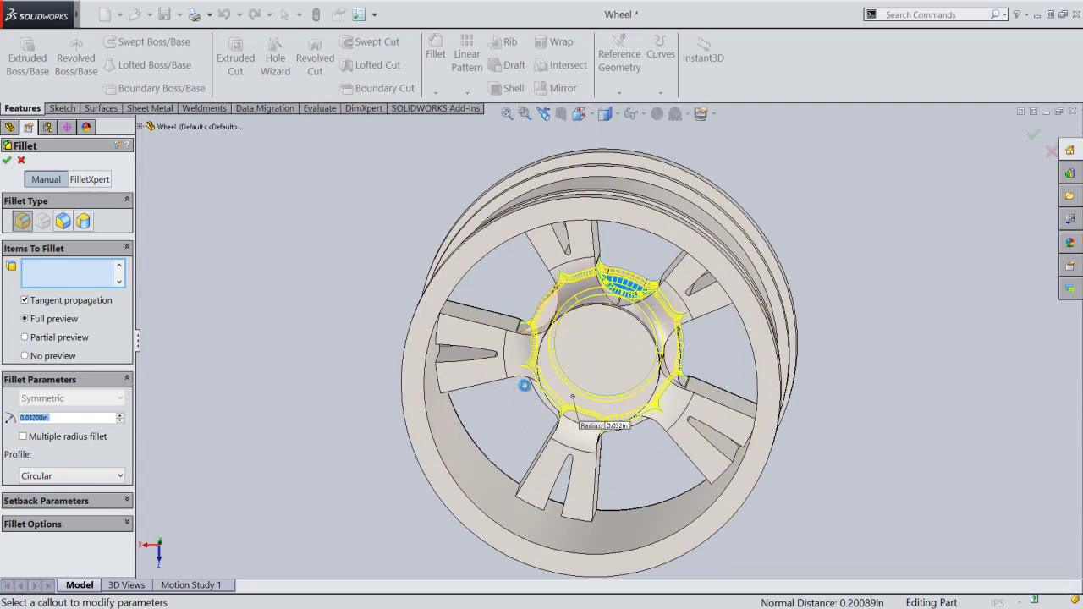
# Add the remaining spoke-to-hub faces around the wheel and apply the 0.032 in fillet.
pyautogui.moveTo(510, 438)
pyautogui.mouseDown(button='middle')
pyautogui.moveTo(513, 389)
pyautogui.moveTo(498, 399)
pyautogui.moveTo(518, 364)
pyautogui.mouseUp(button='middle')
pyautogui.click(538, 406)
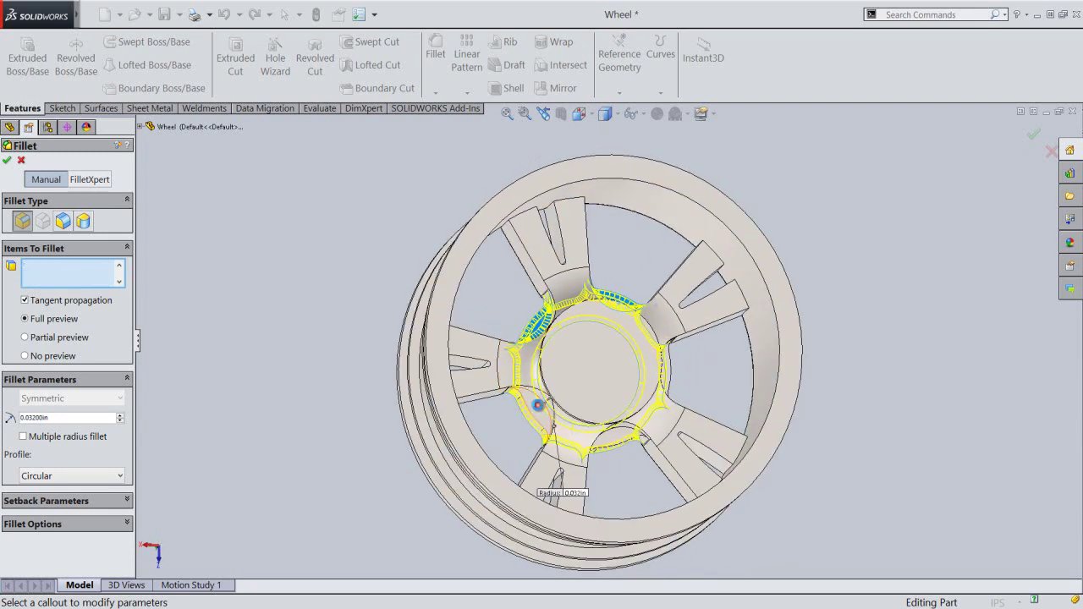
pyautogui.click(614, 438)
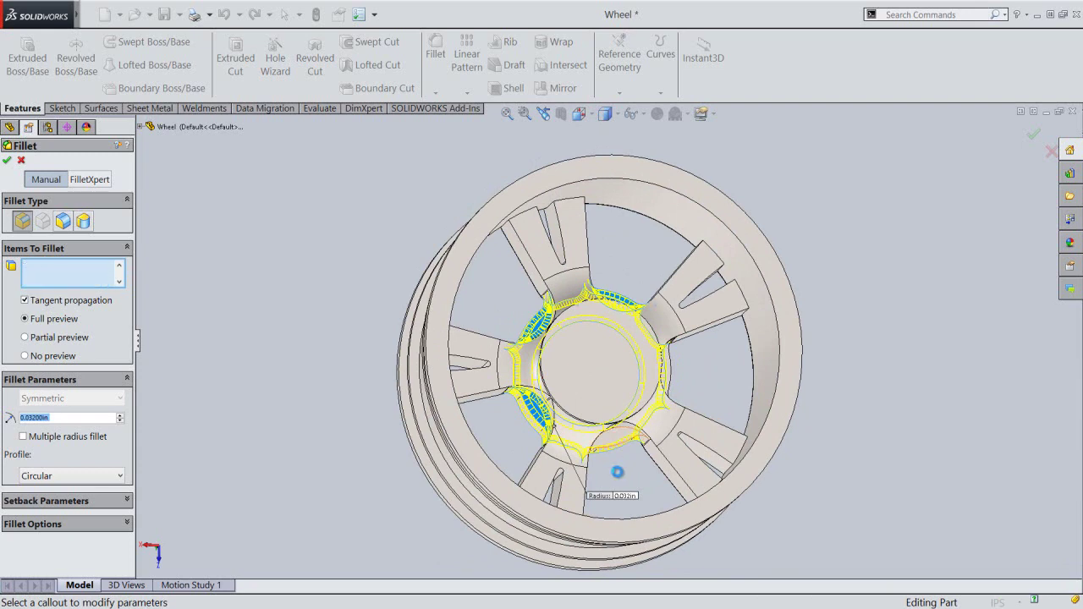
pyautogui.moveTo(624, 480); pyautogui.dragTo(658, 409, button='middle')
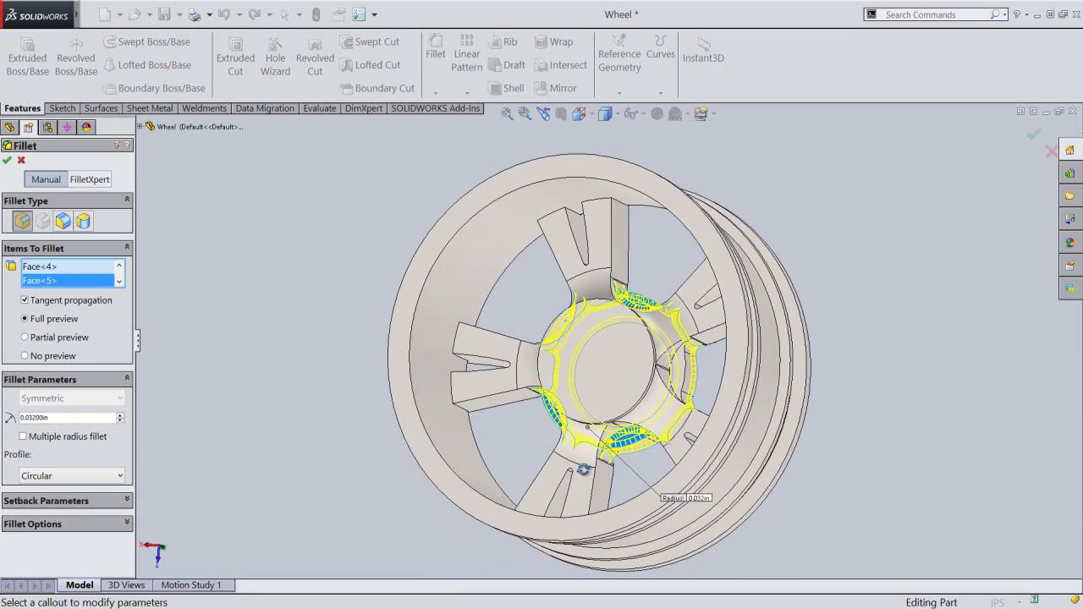
pyautogui.click(681, 371)
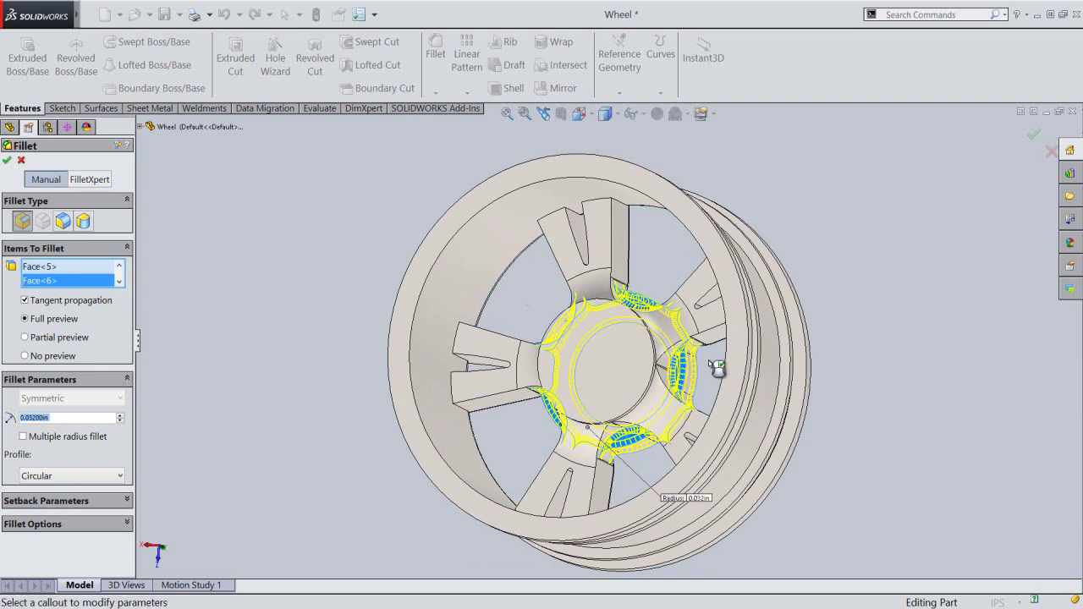
pyautogui.moveTo(716, 373)
pyautogui.mouseDown(button='middle')
pyautogui.moveTo(707, 410)
pyautogui.moveTo(754, 404)
pyautogui.mouseUp(button='middle')
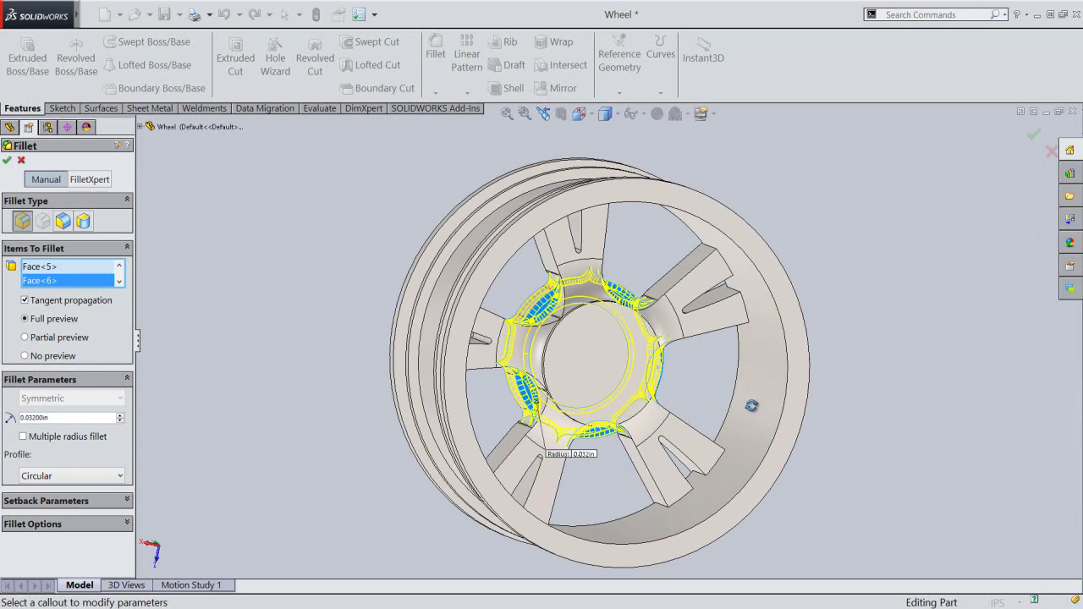
pyautogui.click(6, 160)
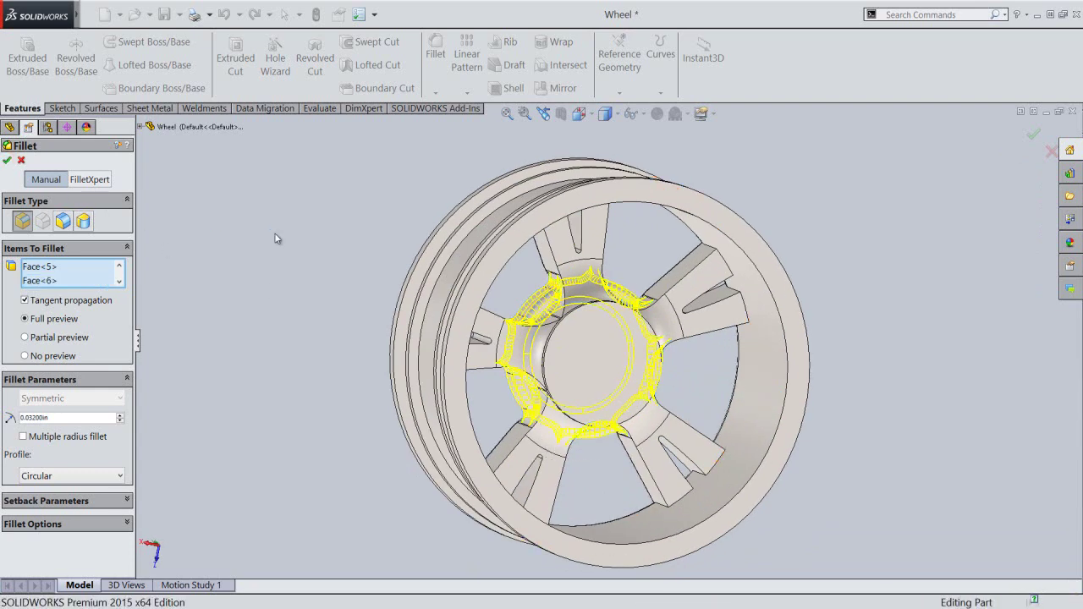
pyautogui.moveTo(273, 232)
pyautogui.mouseDown(button='middle')
pyautogui.moveTo(308, 370)
pyautogui.moveTo(292, 370)
pyautogui.moveTo(274, 321)
pyautogui.moveTo(375, 310)
pyautogui.moveTo(510, 273)
pyautogui.moveTo(551, 206)
pyautogui.moveTo(551, 167)
pyautogui.mouseUp(button='middle')
# Return the wheel to the isometric view and save the part.
pyautogui.click(546, 118)
pyautogui.click(546, 119)
pyautogui.click(546, 119)
pyautogui.click(546, 120)
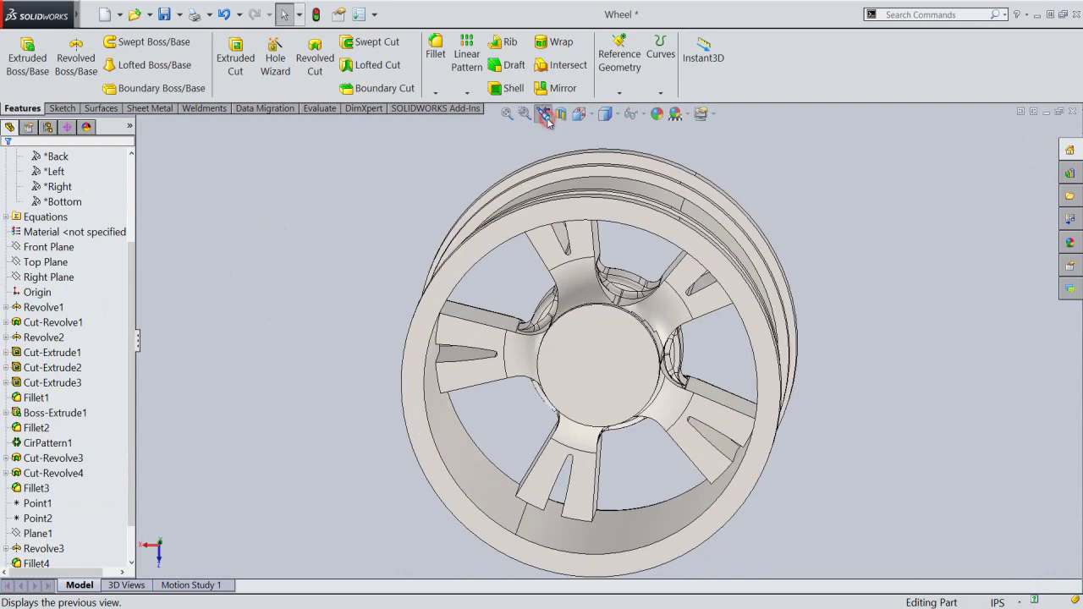
pyautogui.click(547, 120)
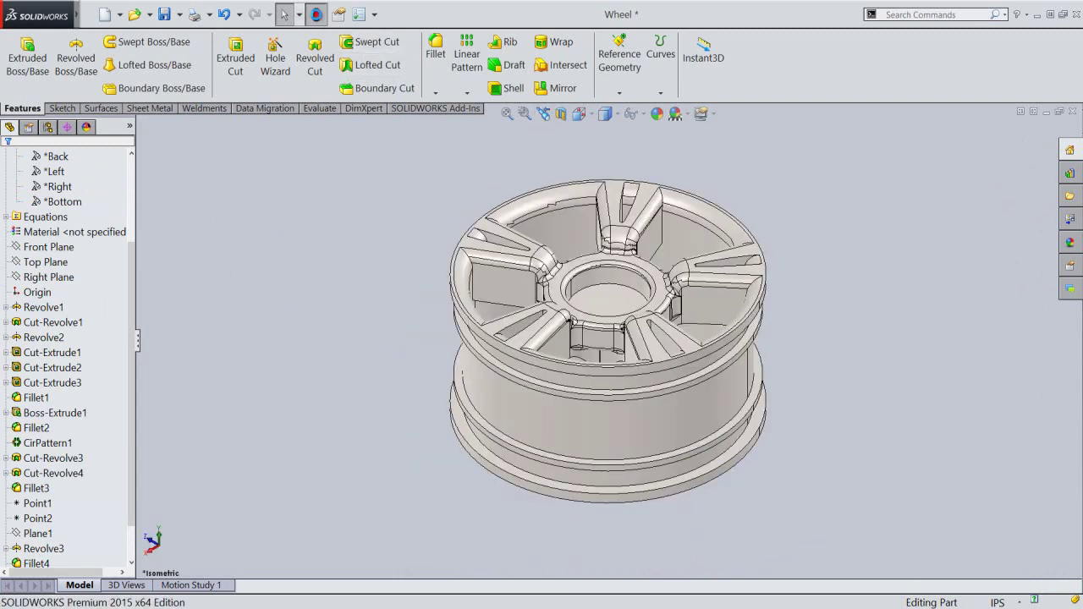
pyautogui.click(165, 14)
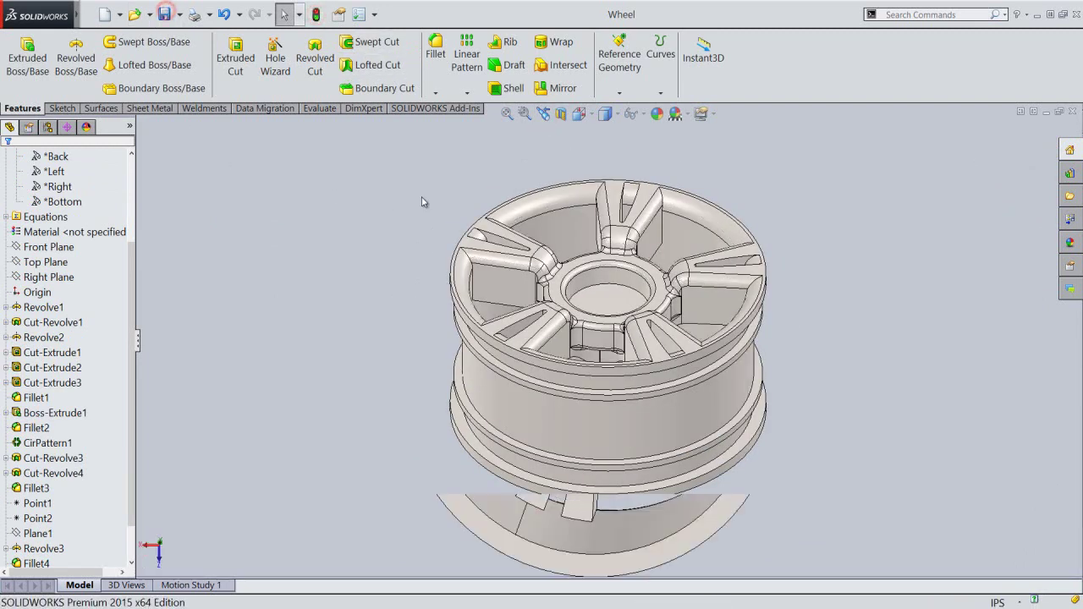
# Collapse the feature tree and fillet the hub bore's circular edge at 0.032 in as Fillet7.
pyautogui.rightClick(125, 203)
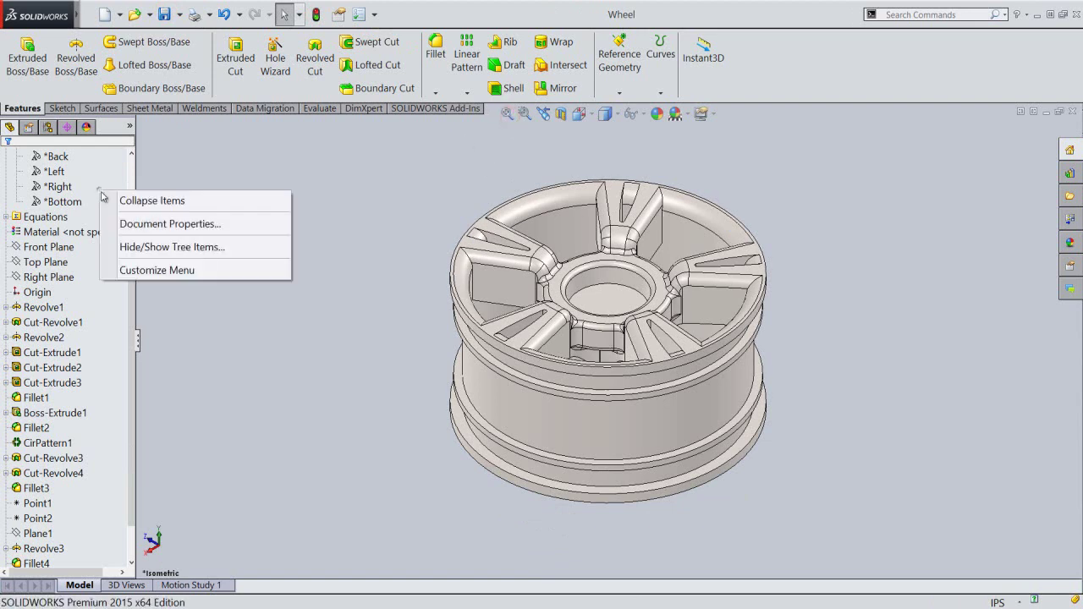
pyautogui.click(258, 201)
pyautogui.click(252, 207)
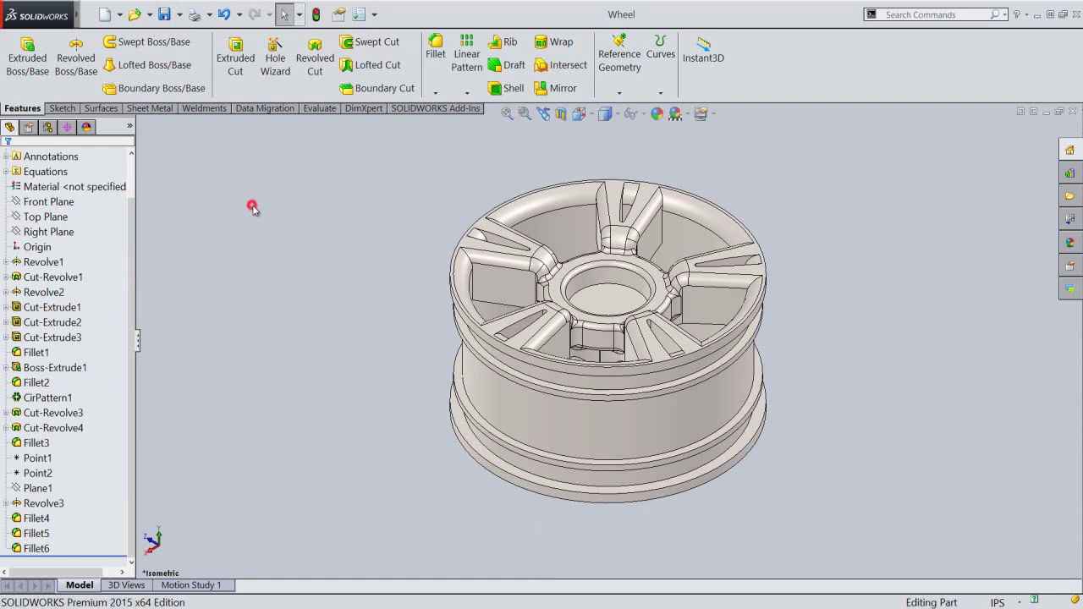
pyautogui.click(599, 287)
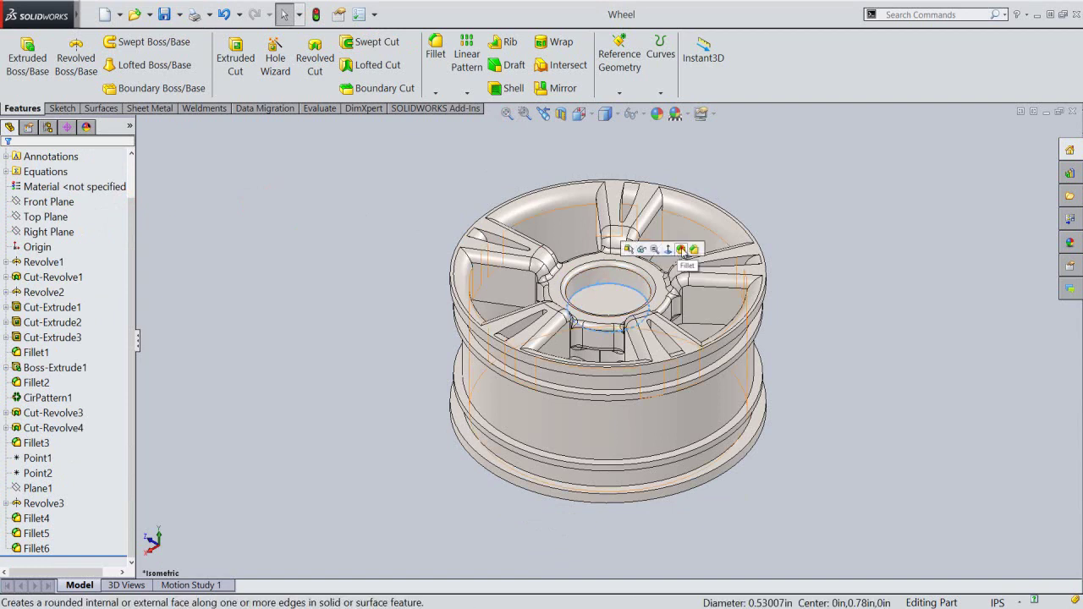
pyautogui.click(682, 251)
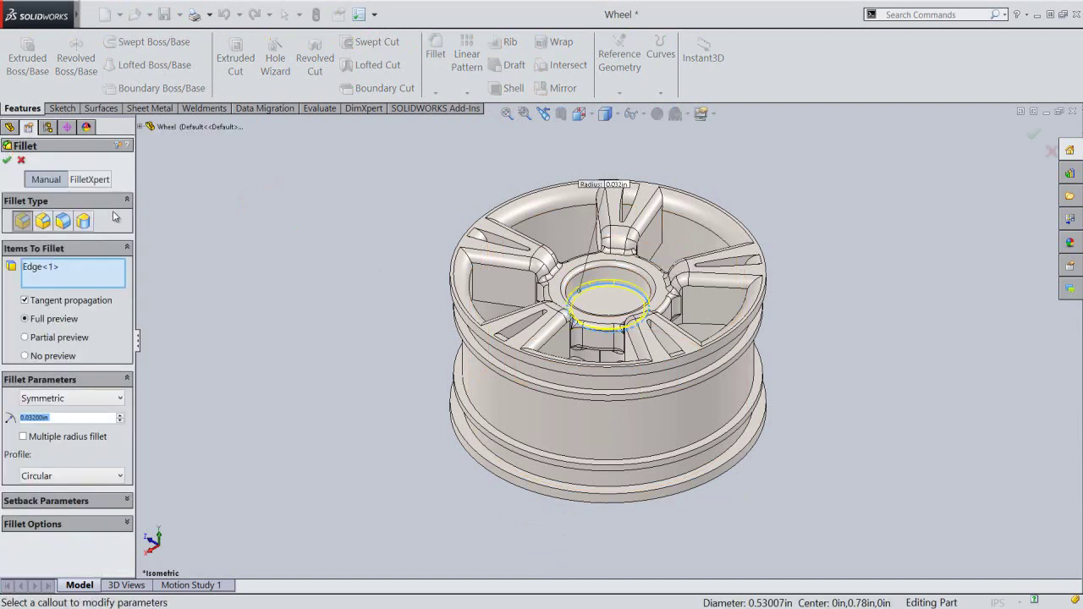
pyautogui.click(7, 161)
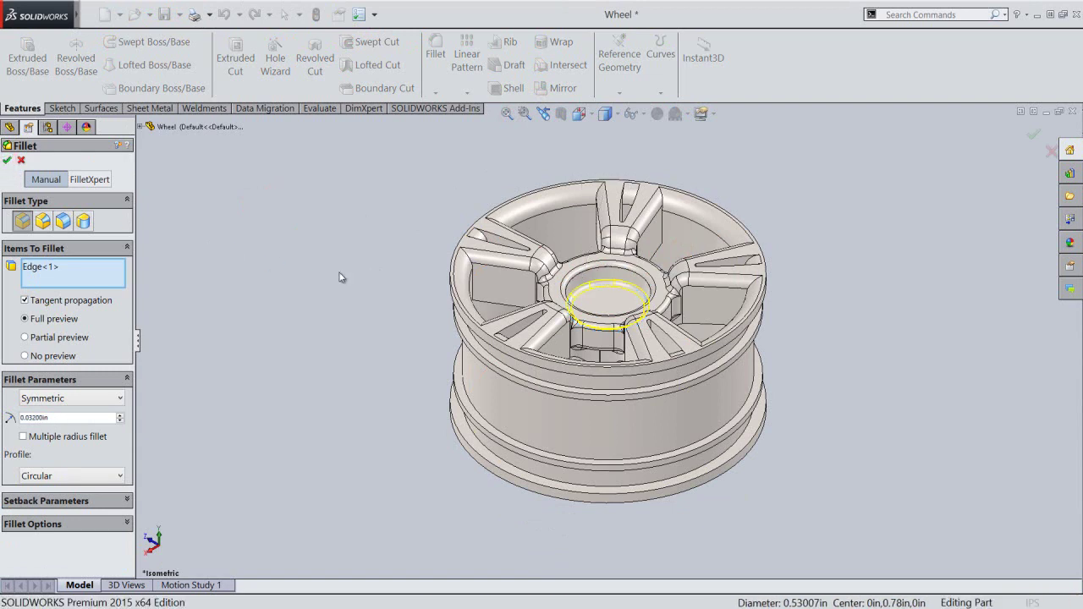
pyautogui.click(339, 273)
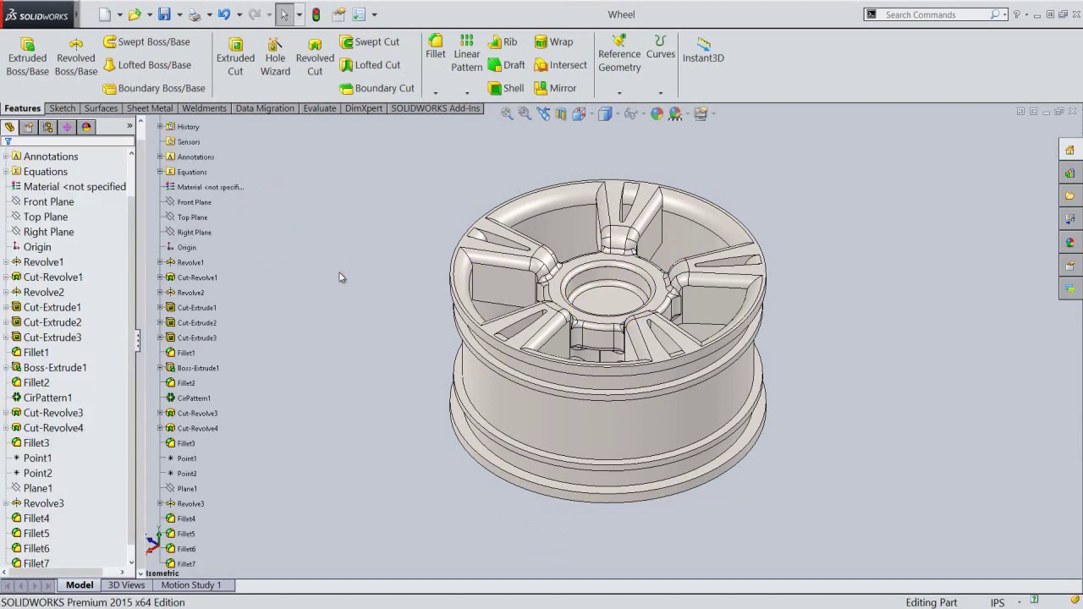
# Start an extruded cut and sketch a hexagon centred on the origin of the hub's back face.
pyautogui.click(236, 65)
pyautogui.moveTo(372, 445)
pyautogui.mouseDown(button='middle')
pyautogui.moveTo(375, 370)
pyautogui.moveTo(348, 212)
pyautogui.mouseUp(button='middle')
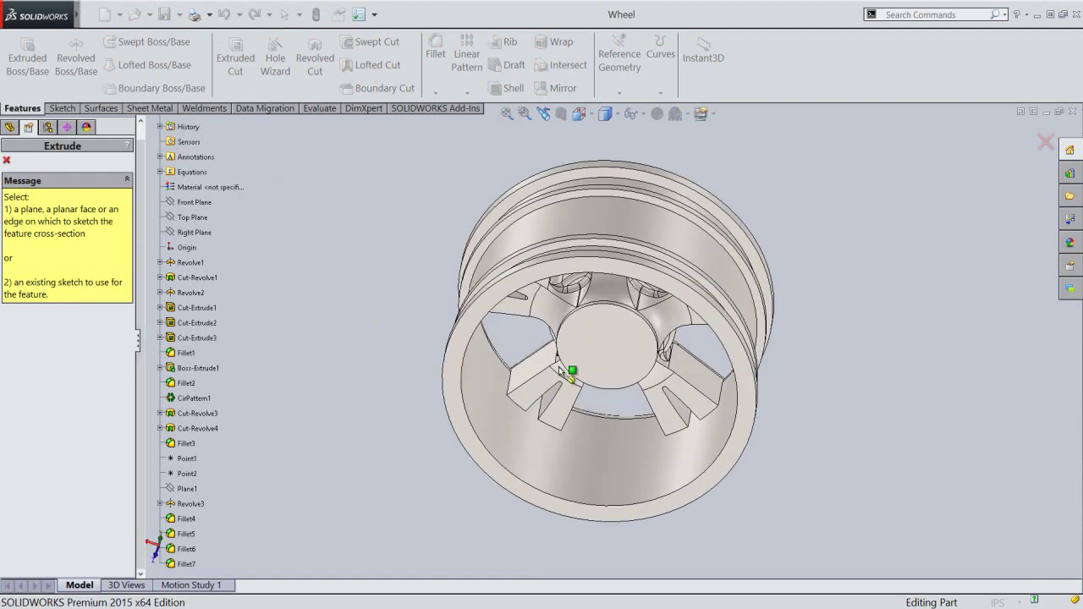
pyautogui.click(608, 345)
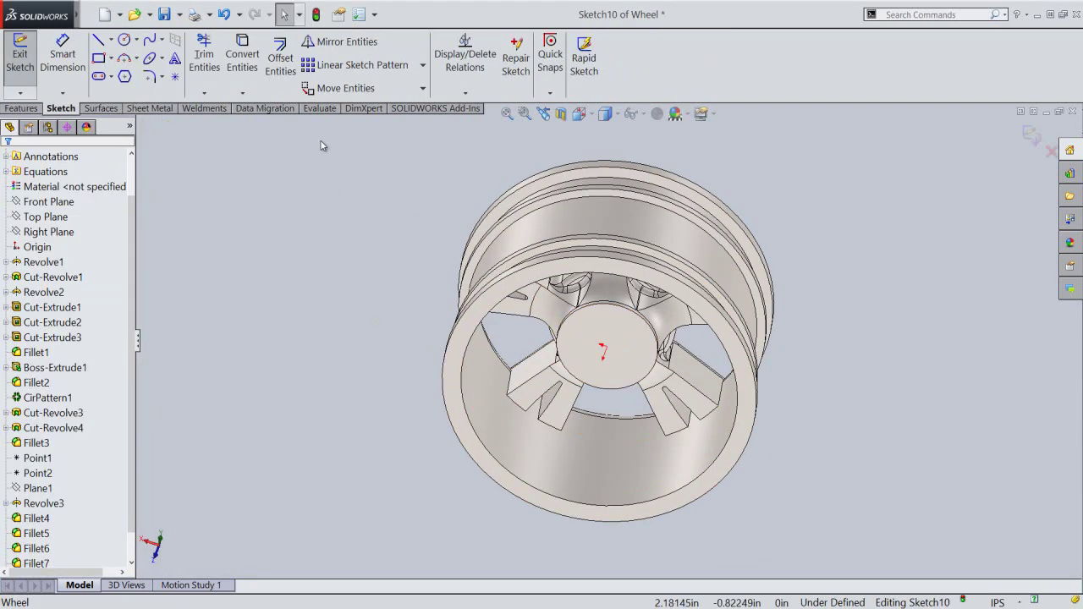
pyautogui.click(124, 77)
pyautogui.scroll(-2, 589, 372)
pyautogui.scroll(-1, 588, 372)
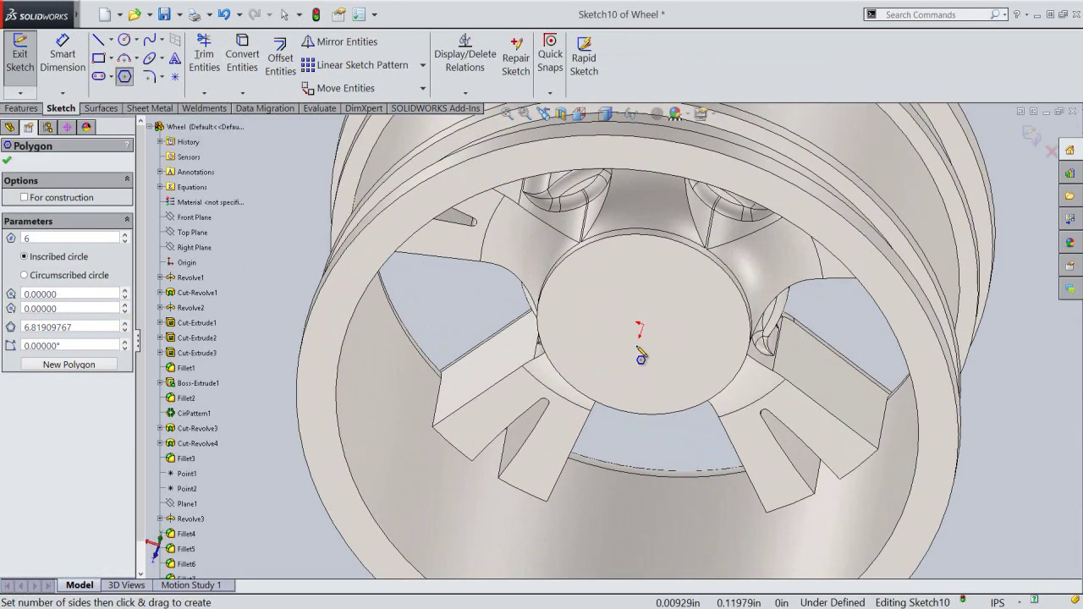
pyautogui.click(641, 327)
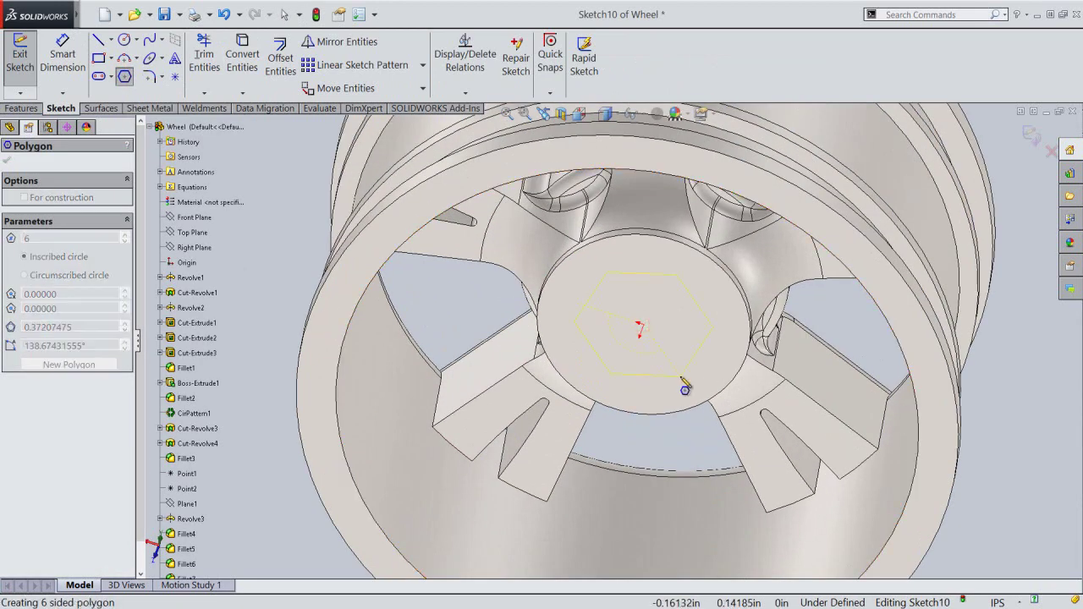
pyautogui.click(681, 376)
pyautogui.rightClick(676, 349)
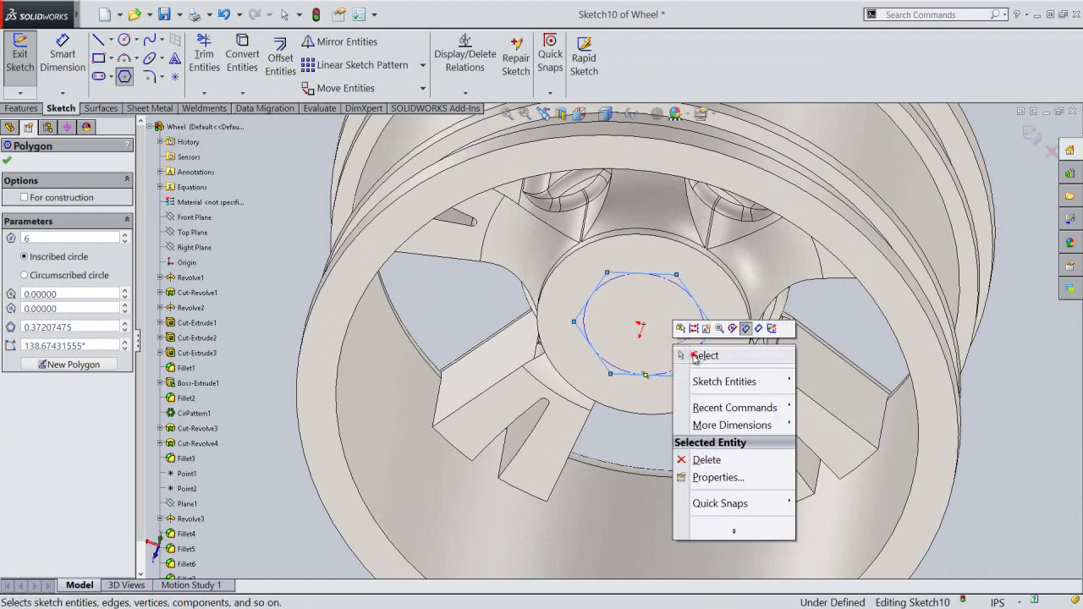
pyautogui.click(699, 356)
# Make the hexagon's top edge horizontal, dimension it 0.475 across flats, and exit the sketch.
pyautogui.click(675, 284)
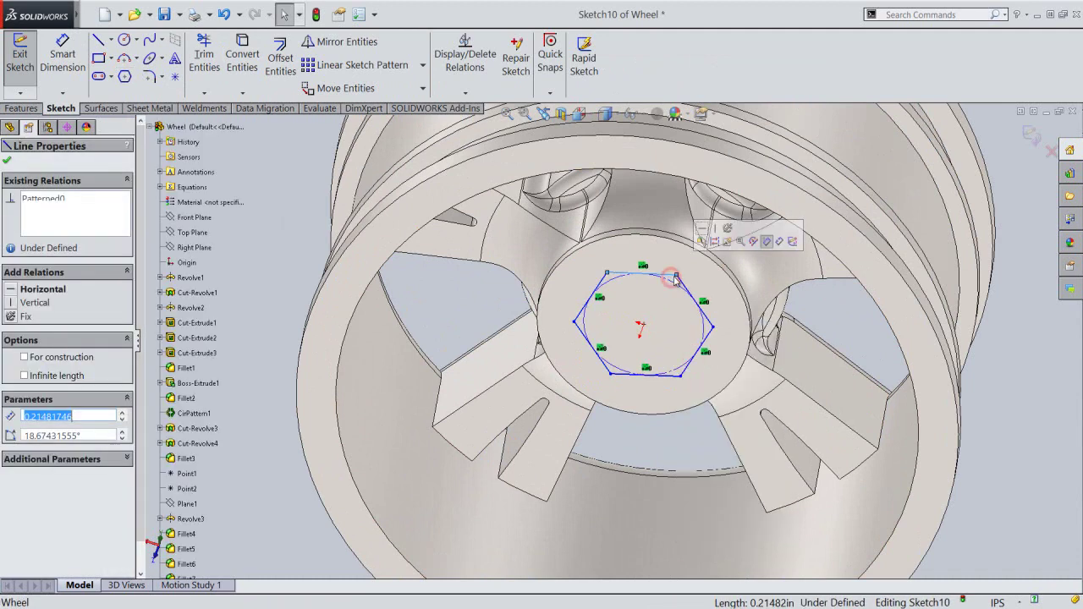
pyautogui.click(702, 229)
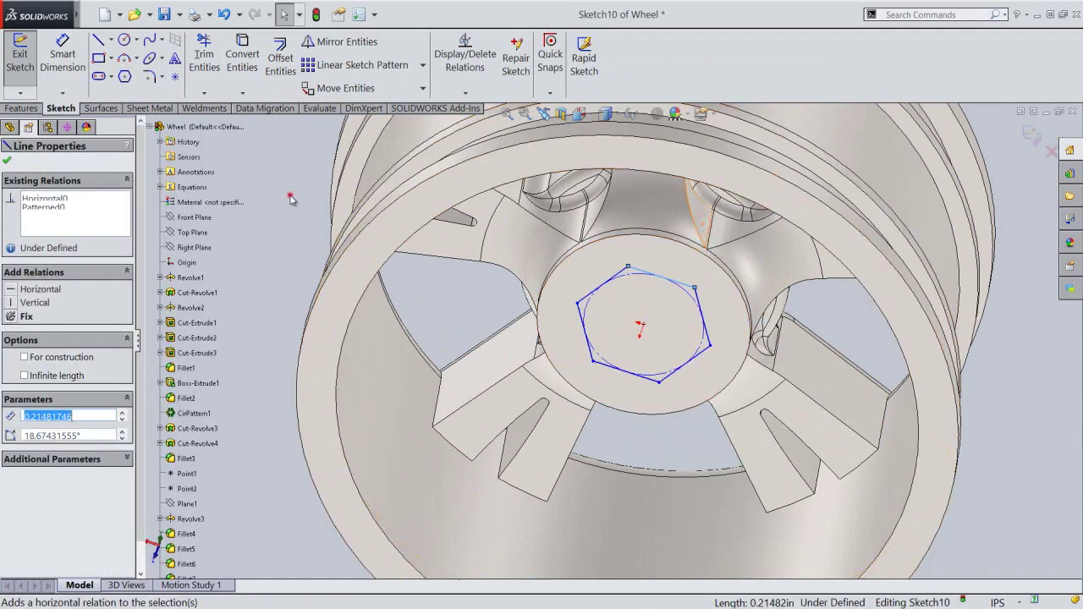
pyautogui.rightClick(291, 196)
pyautogui.click(298, 9)
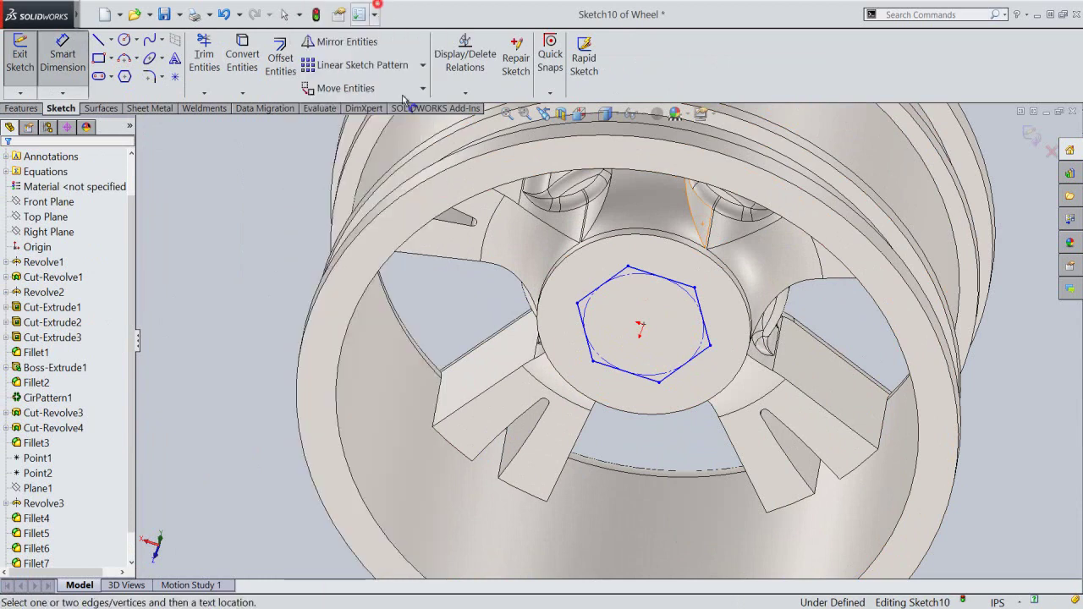
pyautogui.click(675, 283)
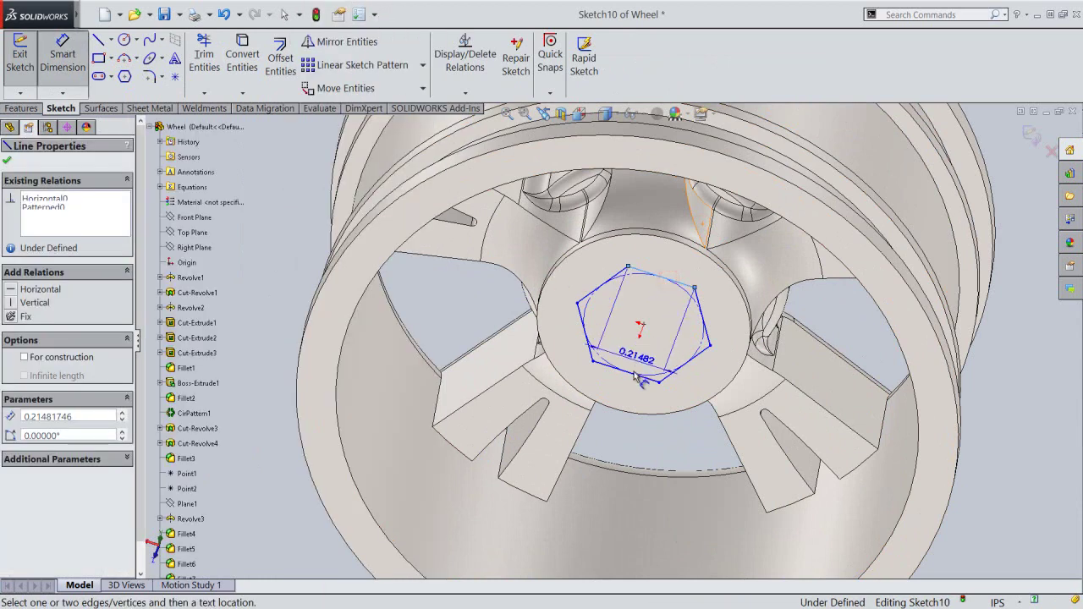
pyautogui.click(643, 377)
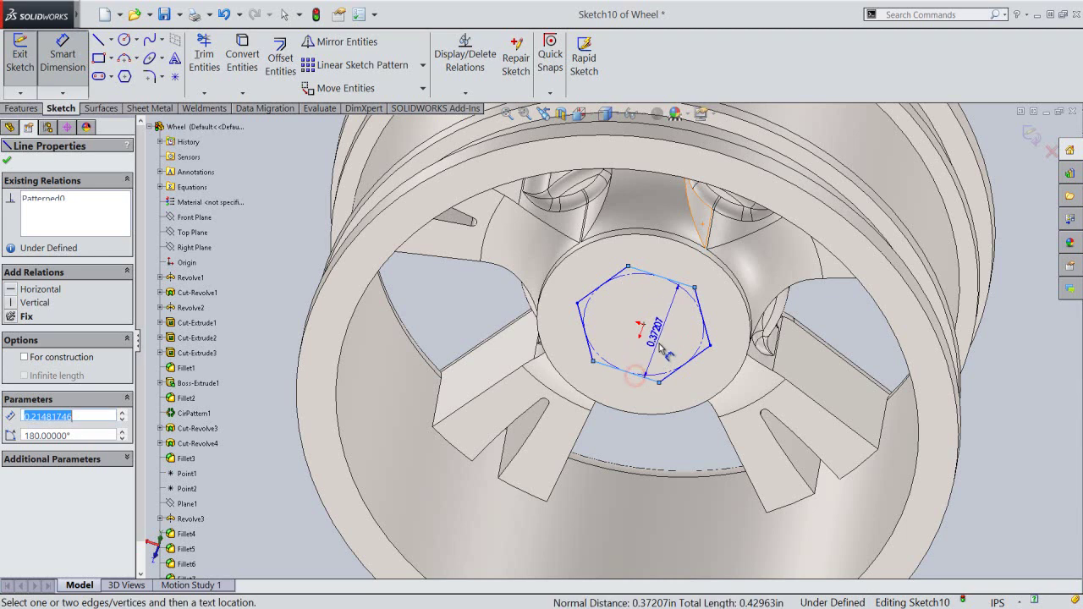
pyautogui.click(644, 360)
pyautogui.write('.475')
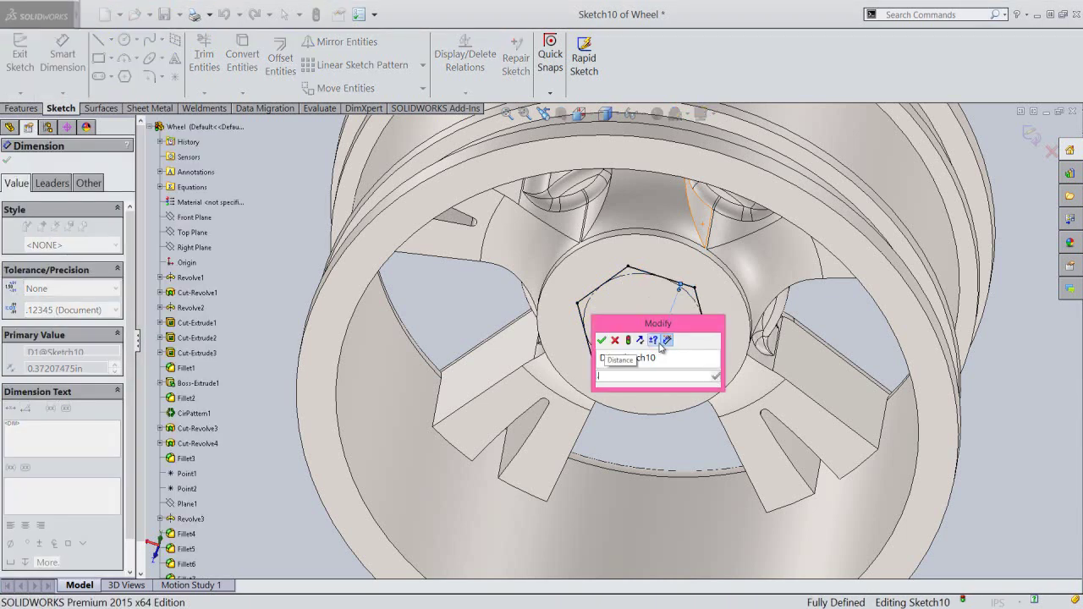
pyautogui.press('Return')
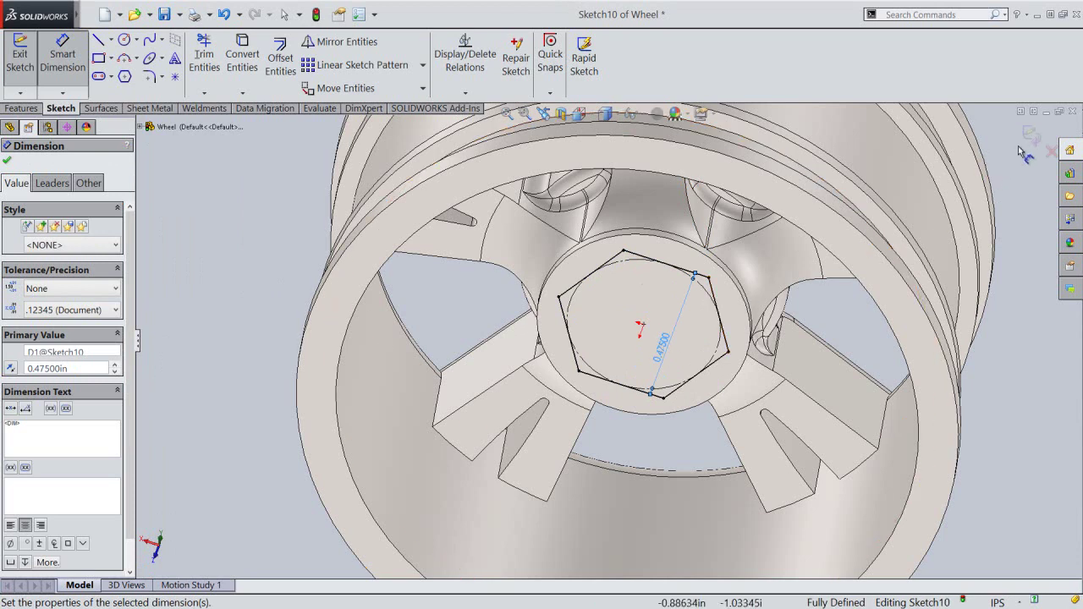
pyautogui.click(1032, 135)
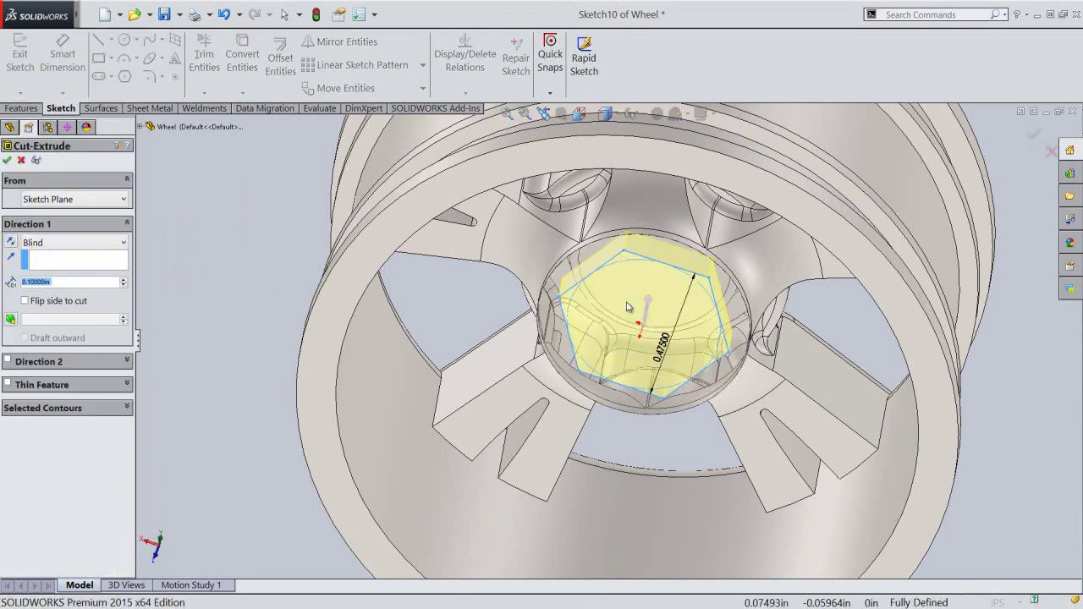
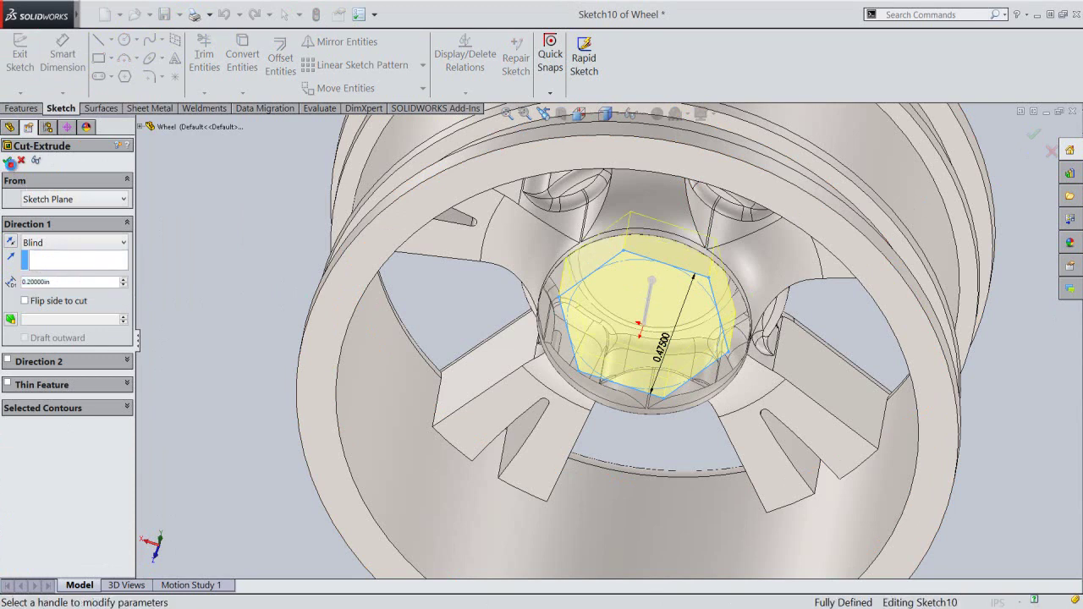
# Commit the hexagonal pocket cut into the hub and save the wheel part.
pyautogui.click(9, 161)
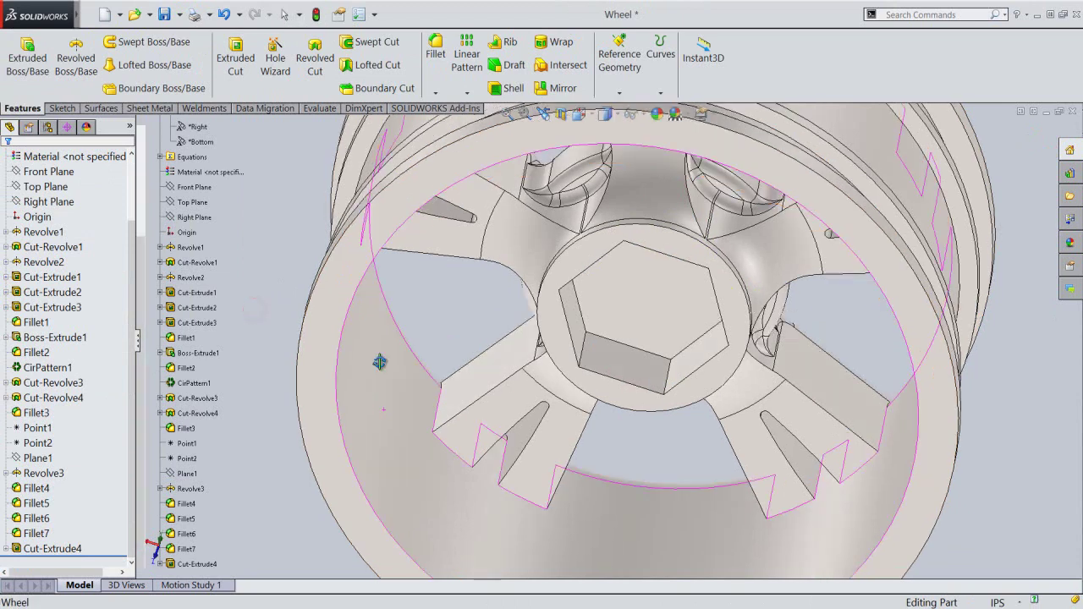
pyautogui.moveTo(379, 363); pyautogui.dragTo(363, 300, button='middle')
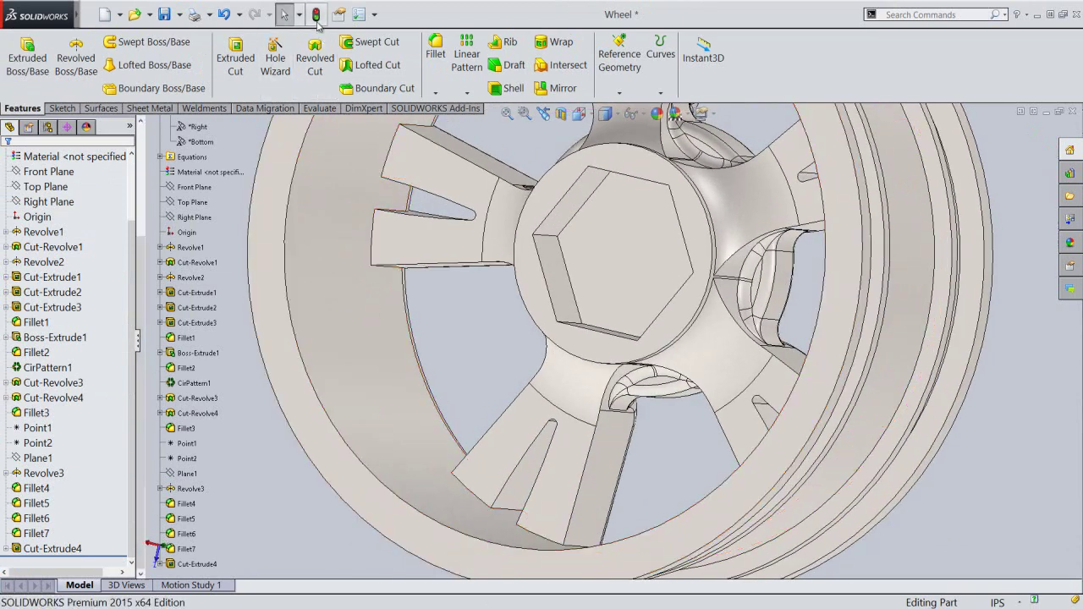
pyautogui.click(316, 19)
pyautogui.click(165, 15)
pyautogui.click(177, 231)
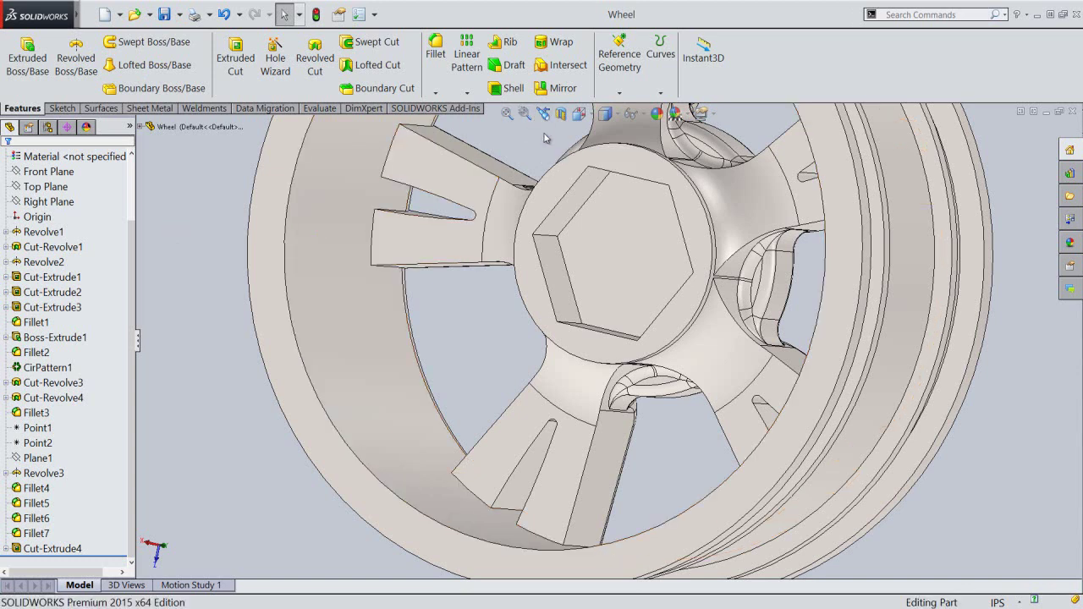
# Return to the isometric view and start a new Fillet feature.
pyautogui.click(542, 118)
pyautogui.click(545, 118)
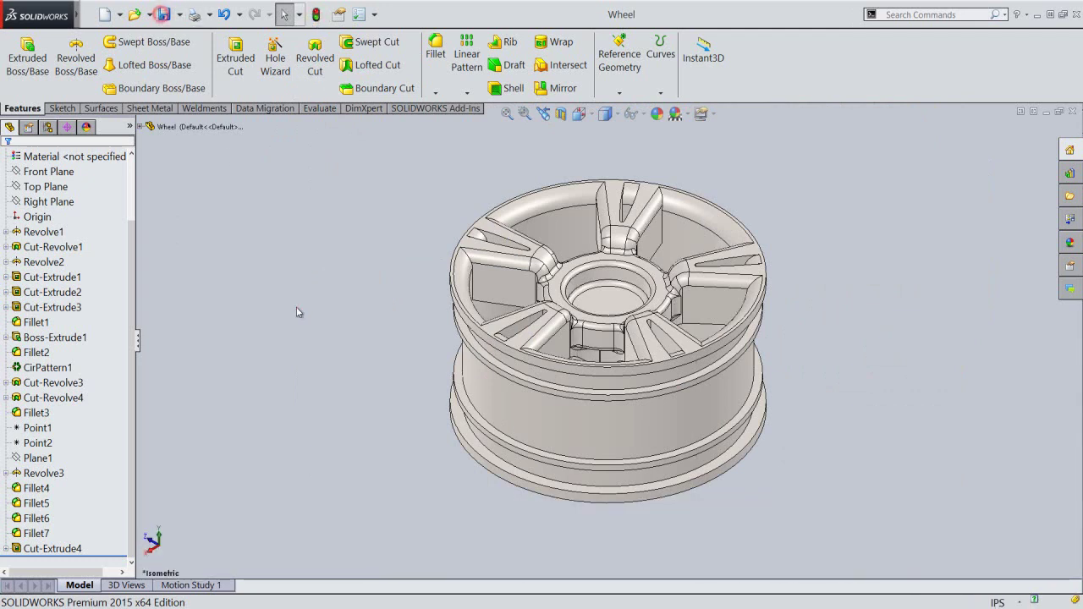
pyautogui.click(343, 369)
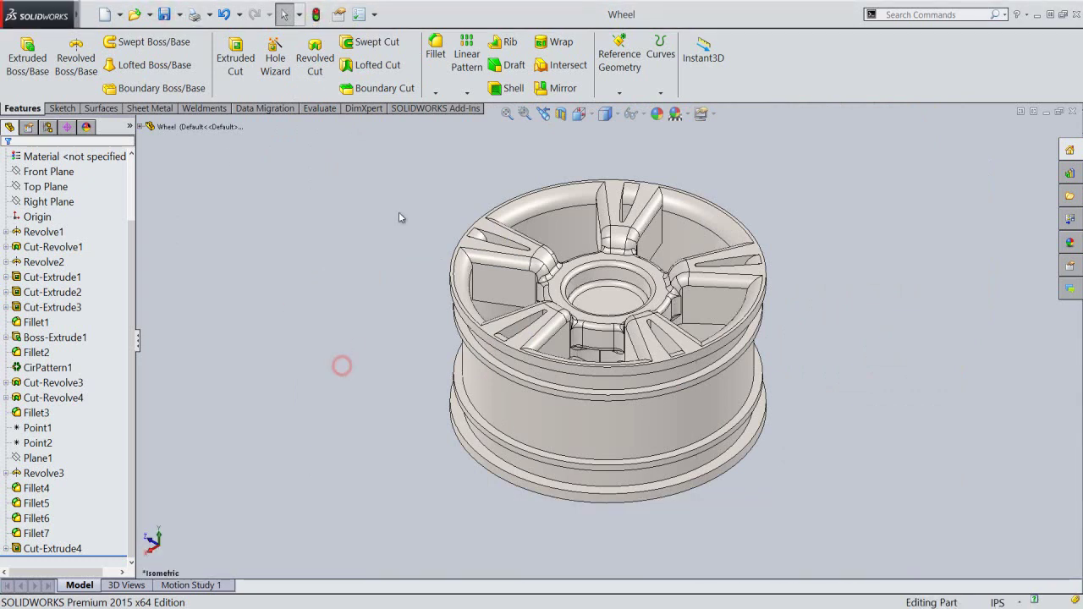
pyautogui.click(436, 51)
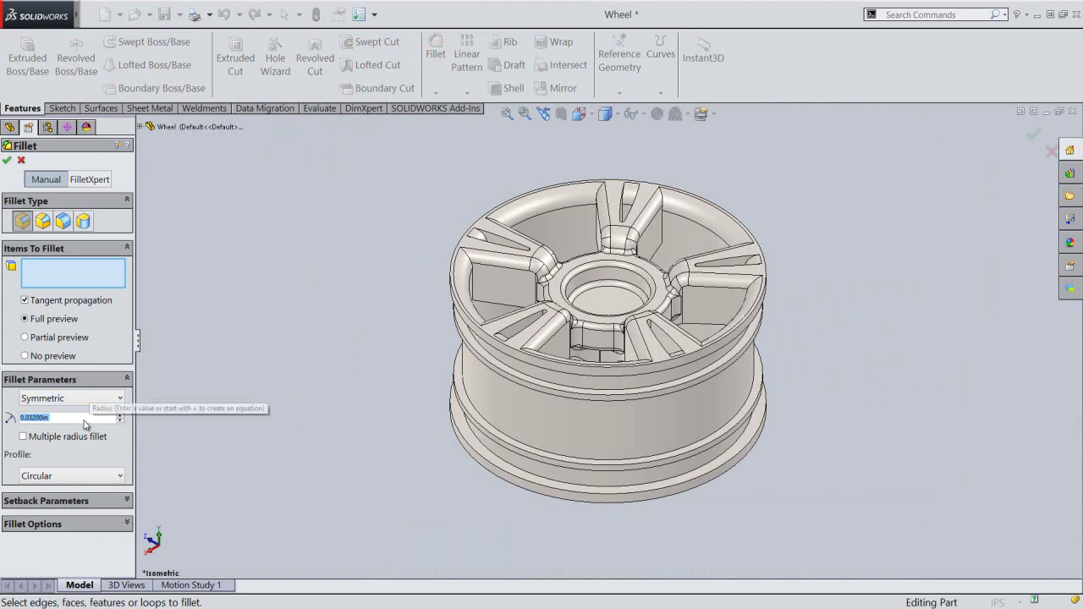
# Set the fillet radius to 0.125 in and pick the first four spoke edges.
pyautogui.write('.125')
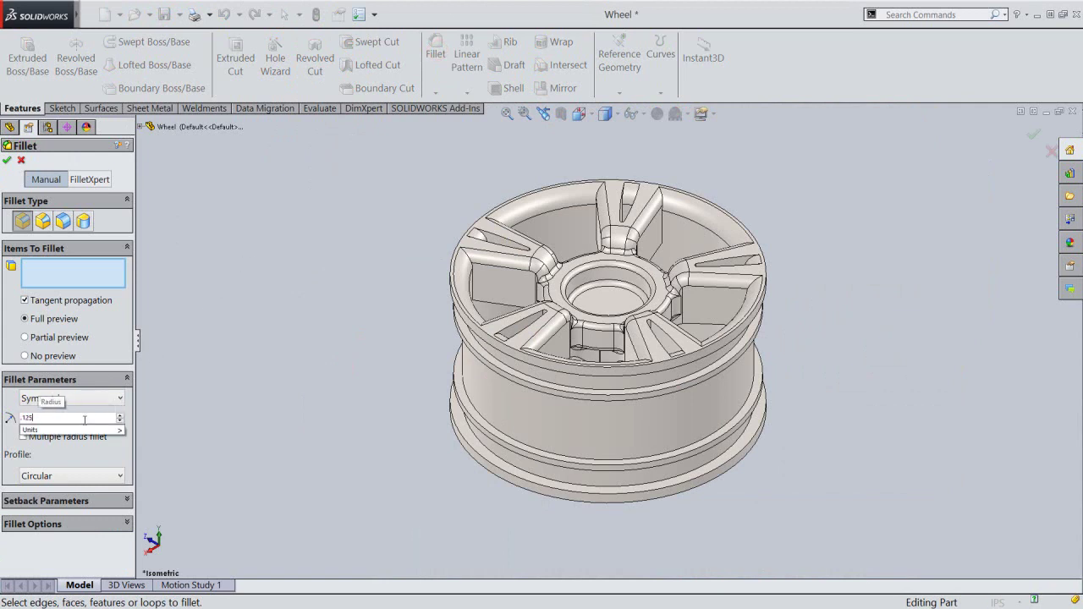
pyautogui.press('Return')
pyautogui.moveTo(433, 490)
pyautogui.mouseDown(button='middle')
pyautogui.moveTo(409, 344)
pyautogui.moveTo(353, 208)
pyautogui.mouseUp(button='middle')
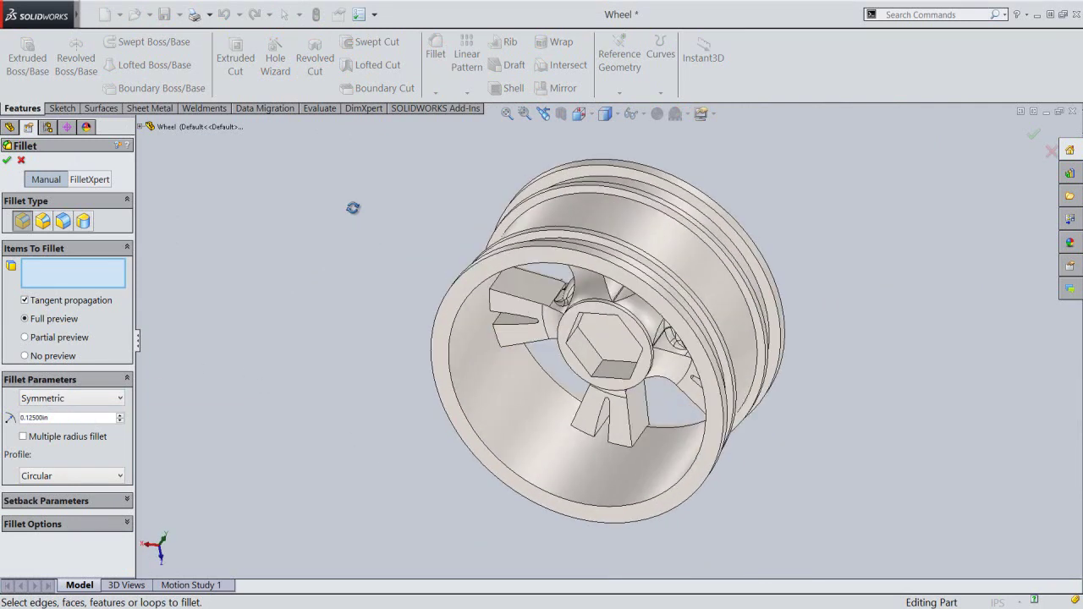
pyautogui.click(489, 301)
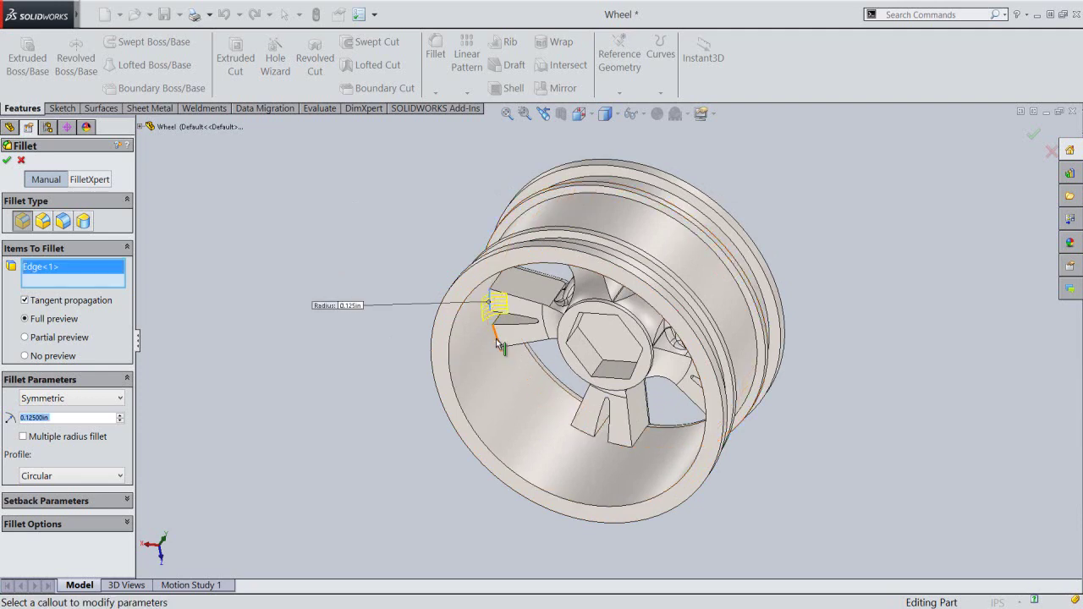
pyautogui.click(498, 340)
pyautogui.click(581, 430)
pyautogui.click(624, 446)
# Add the remaining spoke edges and apply the 0.125 in fillet.
pyautogui.moveTo(625, 447); pyautogui.dragTo(669, 445, button='middle')
pyautogui.click(691, 430)
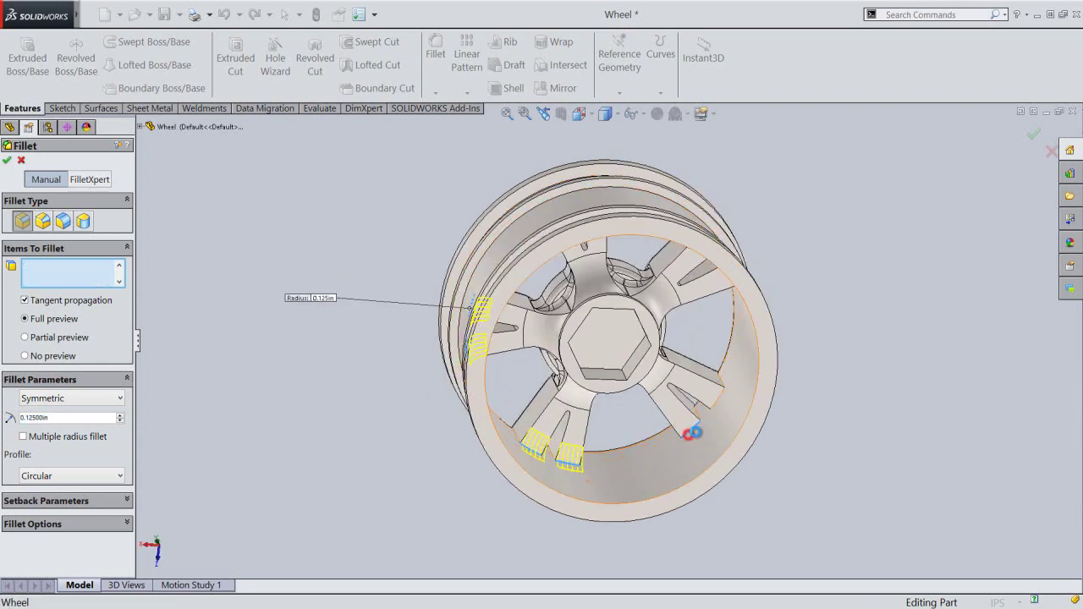
pyautogui.click(722, 394)
pyautogui.moveTo(803, 452)
pyautogui.mouseDown(button='middle')
pyautogui.moveTo(788, 401)
pyautogui.moveTo(798, 354)
pyautogui.mouseUp(button='middle')
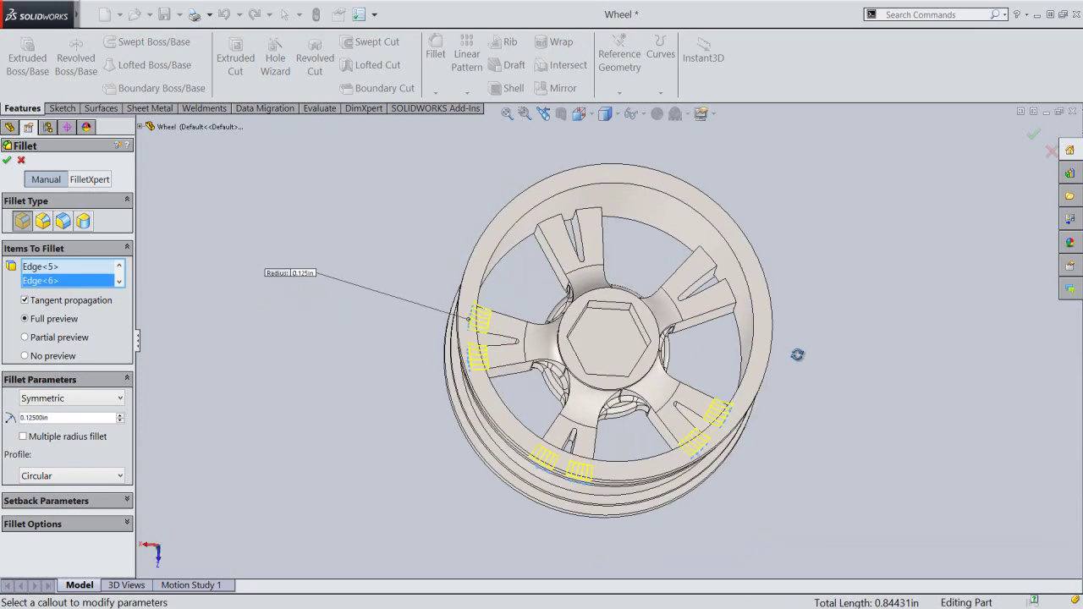
pyautogui.click(556, 222)
pyautogui.click(587, 210)
pyautogui.click(708, 255)
pyautogui.rightClick(358, 219)
pyautogui.click(373, 337)
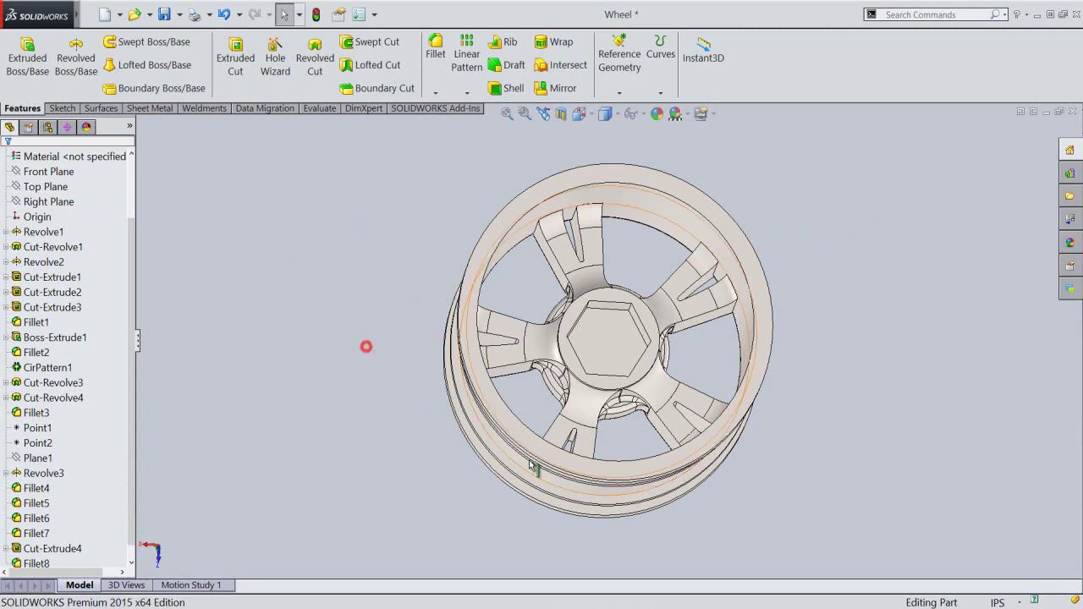
# Check the fillets, return to the isometric view and save the wheel part.
pyautogui.moveTo(530, 464); pyautogui.dragTo(524, 222, button='middle')
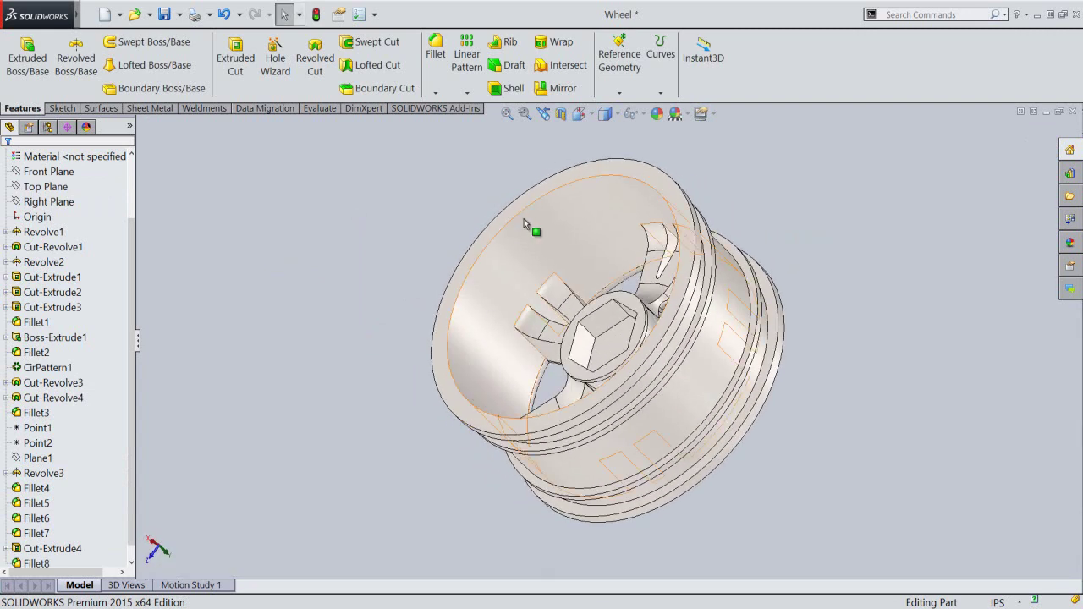
pyautogui.click(546, 114)
pyautogui.click(546, 113)
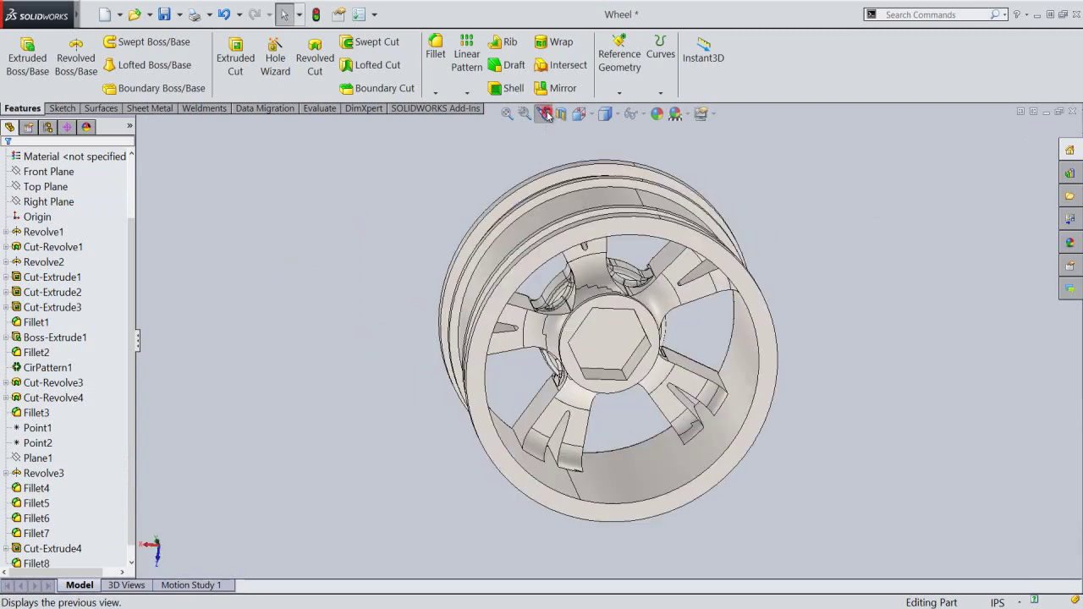
pyautogui.click(546, 113)
pyautogui.click(546, 114)
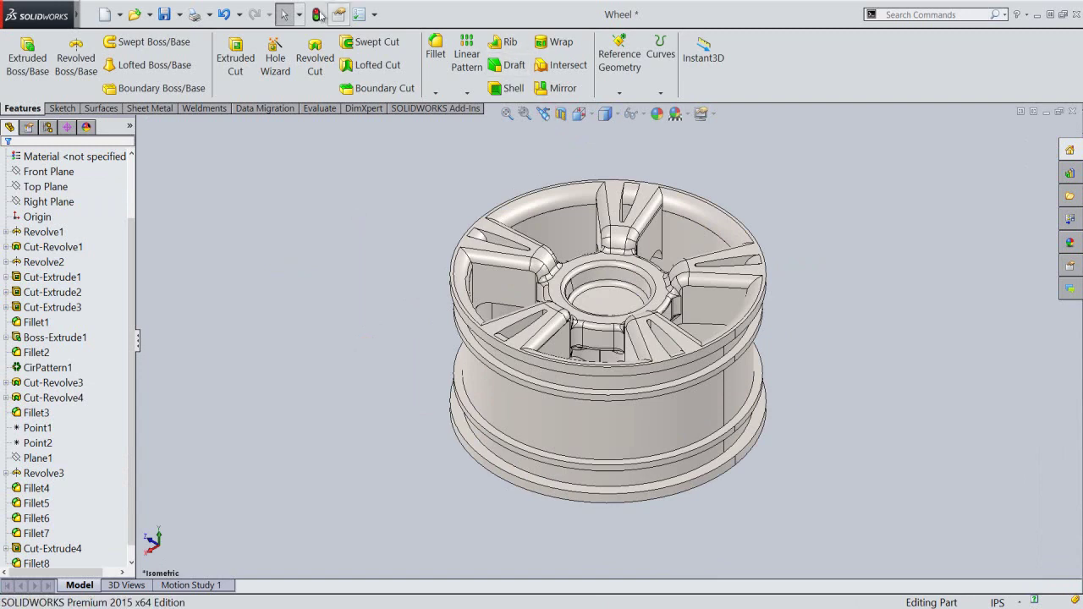
pyautogui.click(317, 14)
pyautogui.click(164, 14)
pyautogui.click(328, 330)
pyautogui.moveTo(427, 530); pyautogui.dragTo(394, 207, button='middle')
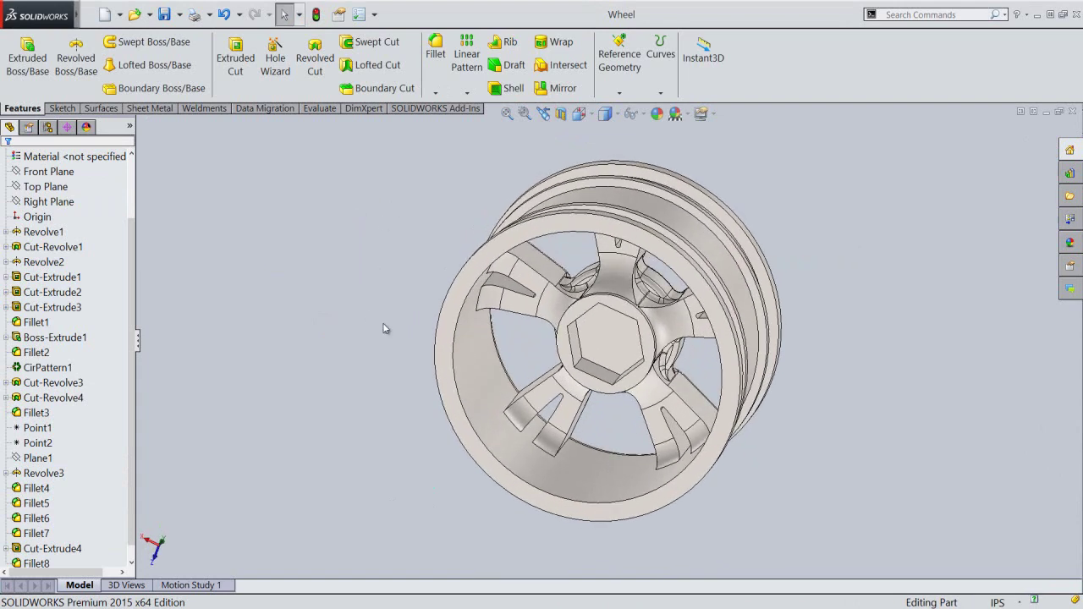
# Start a sketch on the outer rim face and view it Normal To.
pyautogui.click(453, 309)
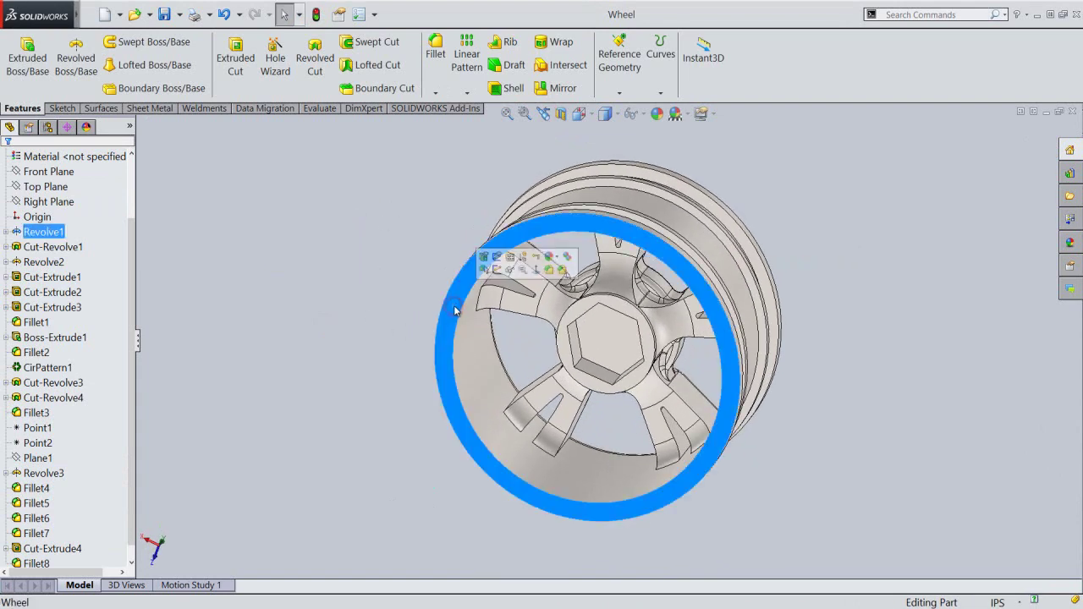
pyautogui.click(498, 271)
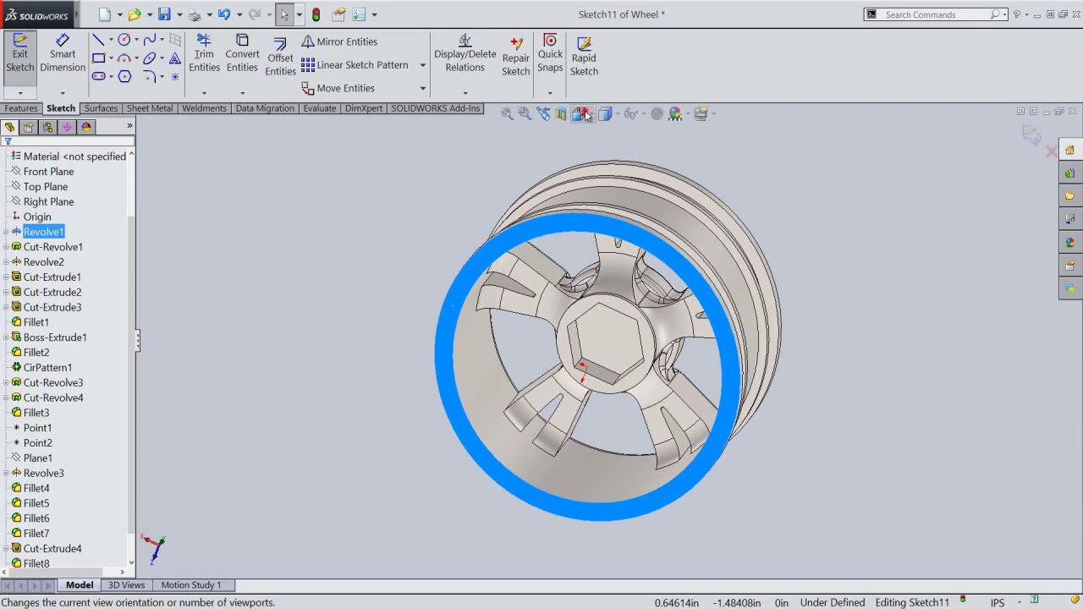
pyautogui.click(579, 114)
pyautogui.click(581, 333)
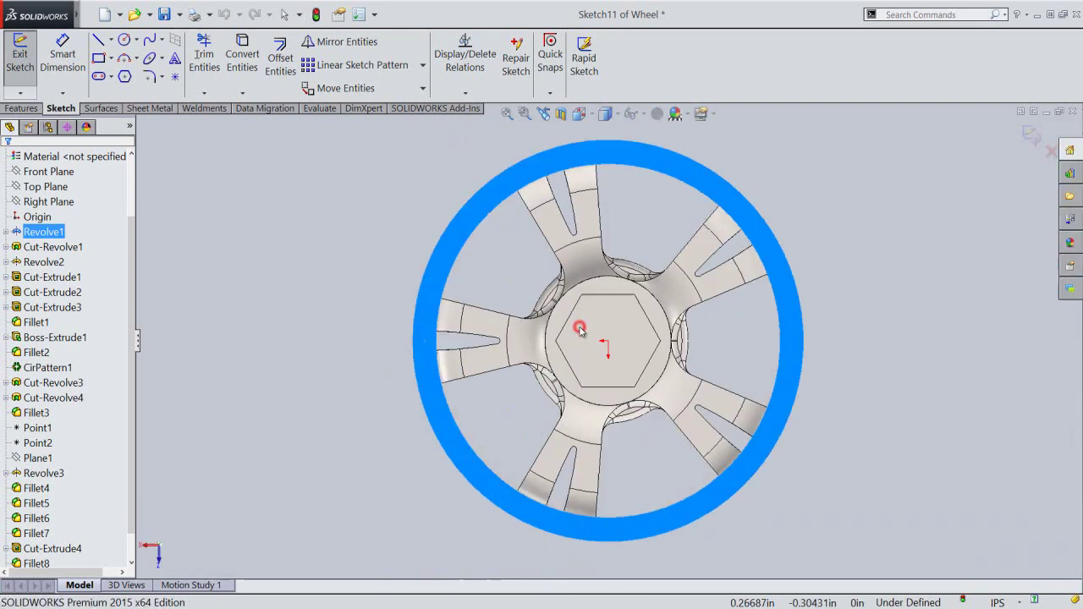
pyautogui.click(324, 246)
# Project the outer rim face and inner rim edge into the sketch with Convert Entities.
pyautogui.click(242, 55)
pyautogui.click(436, 282)
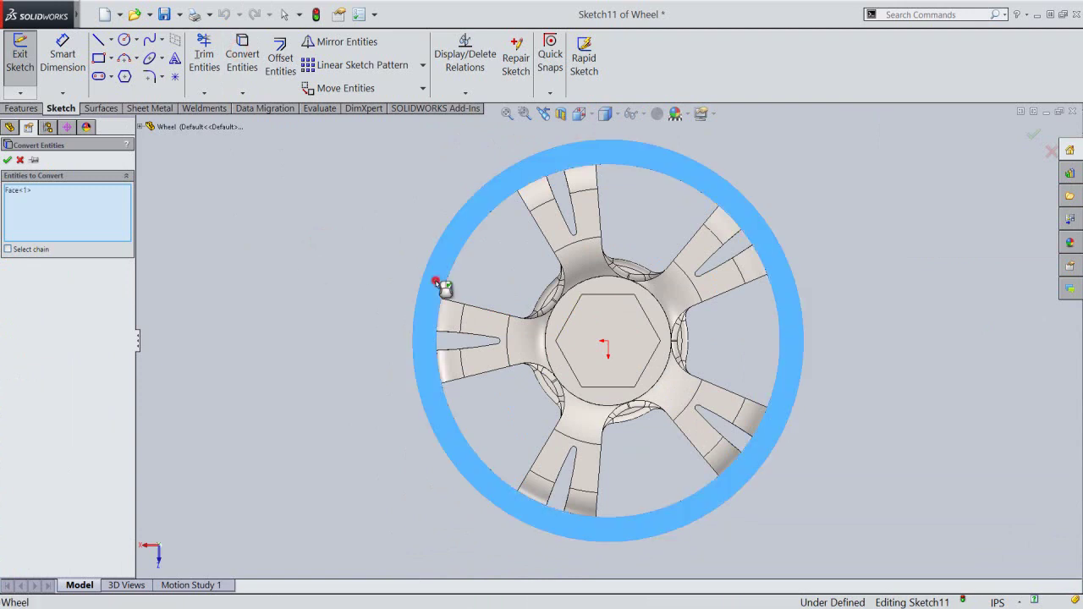
pyautogui.rightClick(324, 232)
pyautogui.click(350, 309)
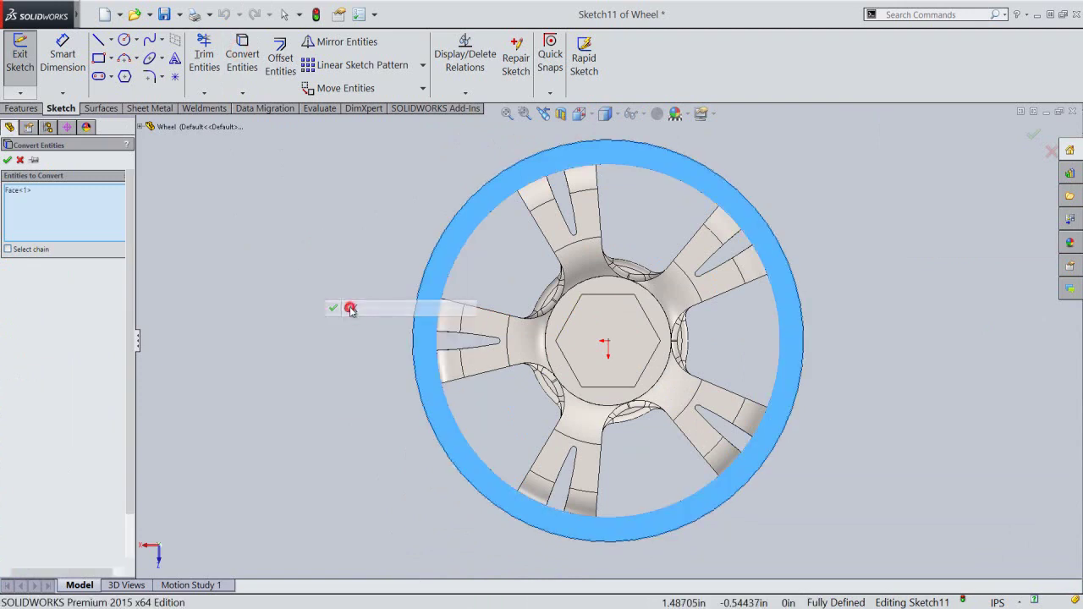
pyautogui.click(244, 80)
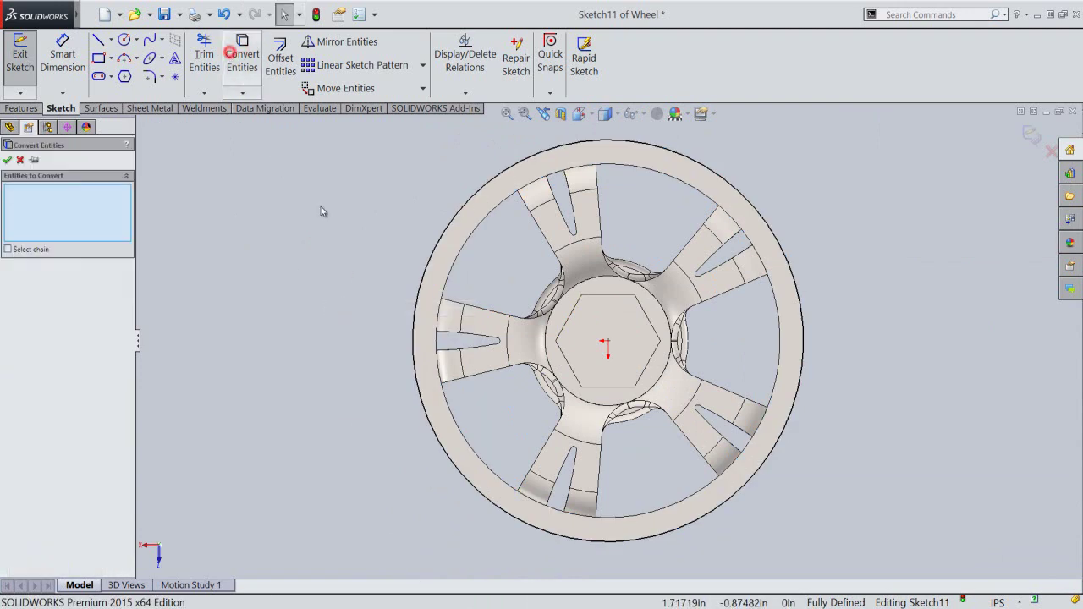
pyautogui.click(449, 284)
pyautogui.press('Return')
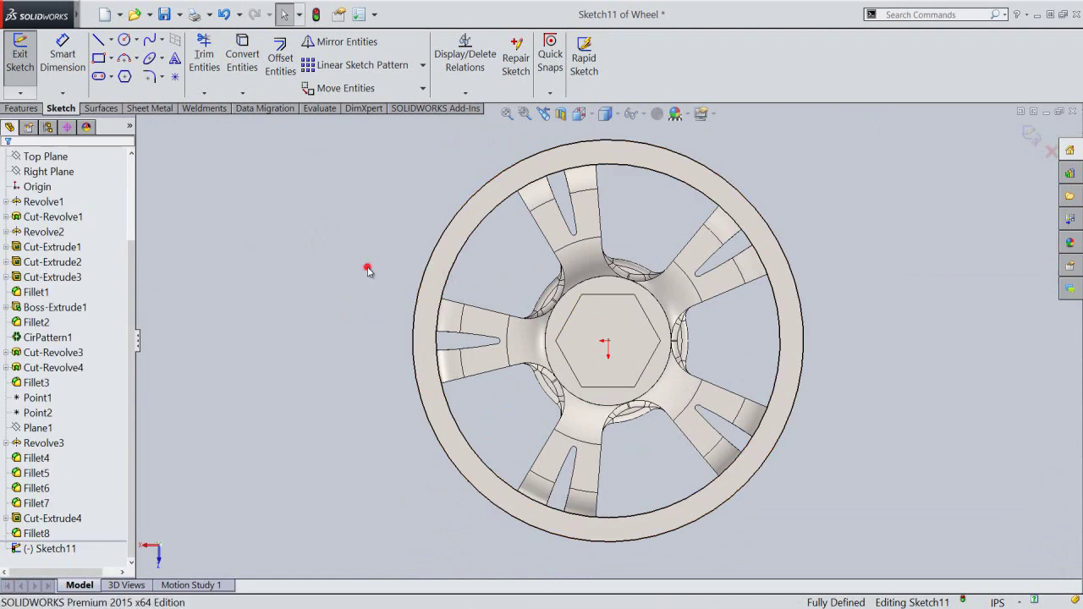
pyautogui.hotkey('ctrl', 's')
# Draw an infinite-length horizontal centerline through the hub centre.
pyautogui.rightClick(364, 265)
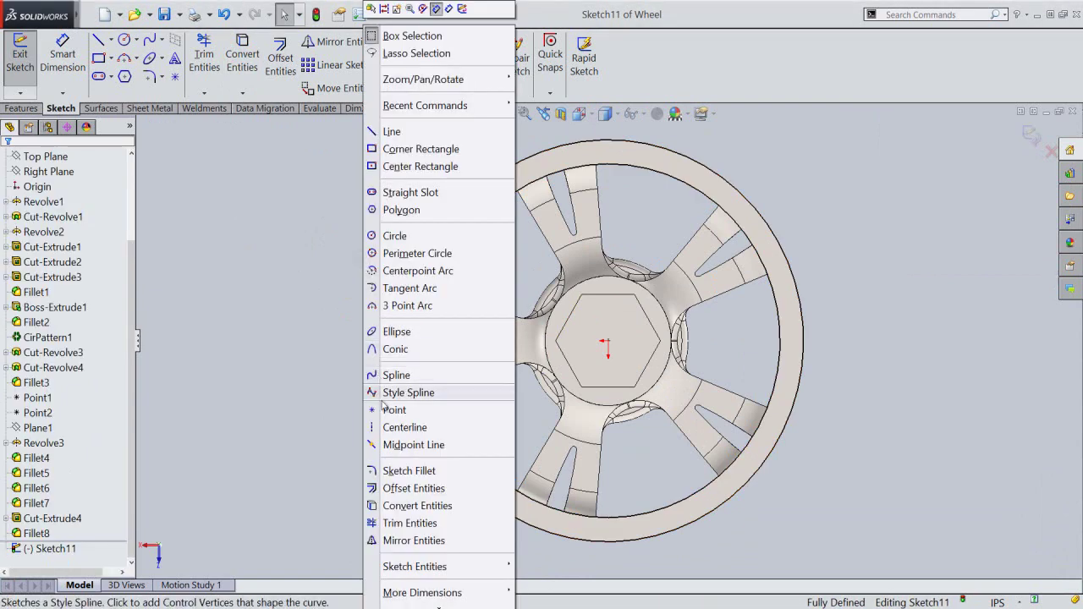
pyautogui.click(386, 427)
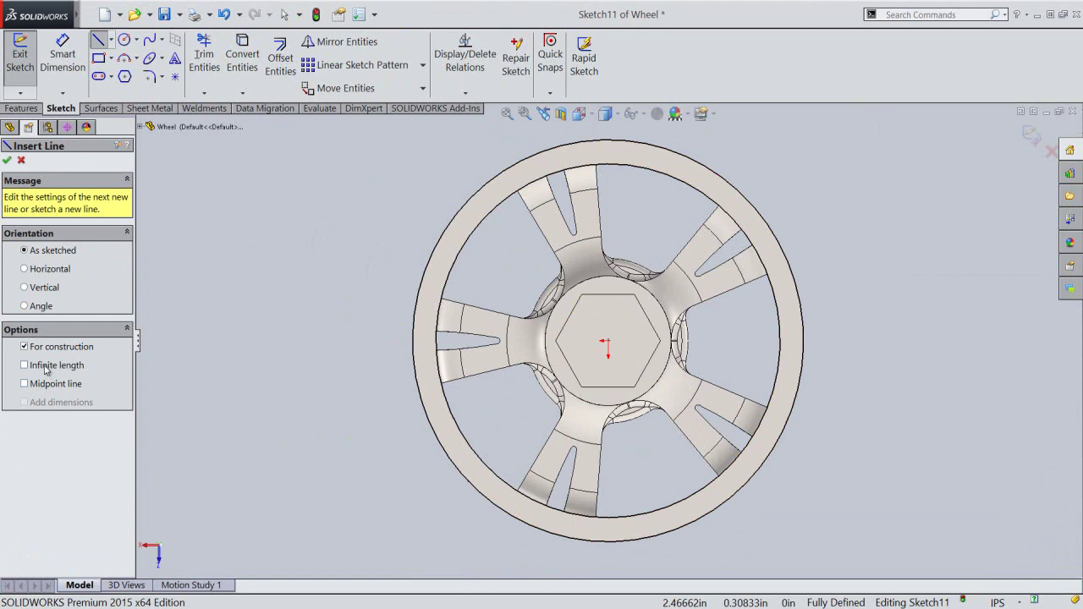
pyautogui.click(43, 365)
pyautogui.click(25, 269)
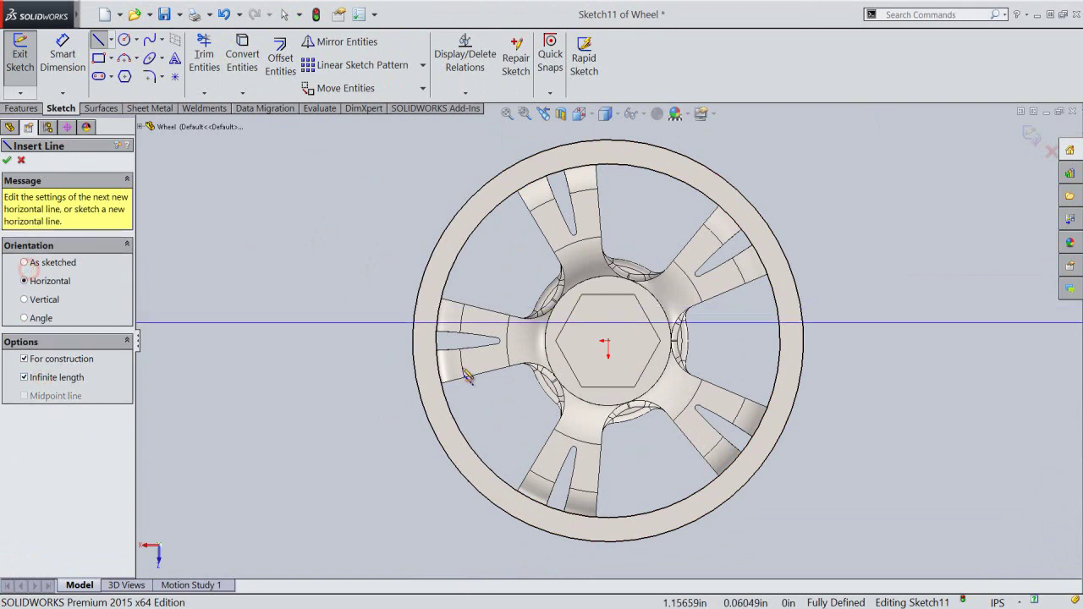
pyautogui.click(608, 344)
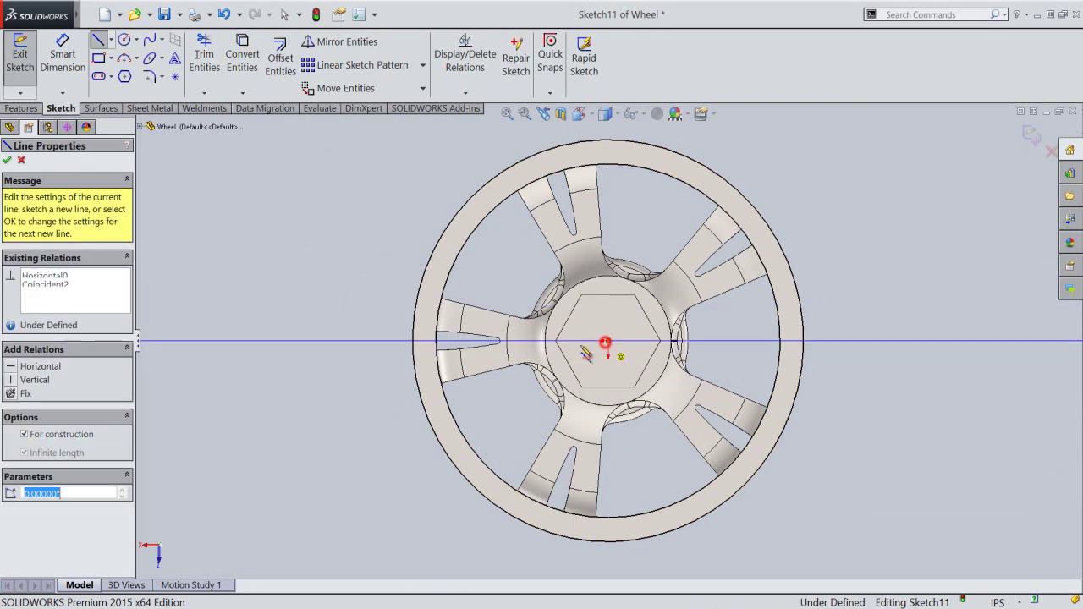
pyautogui.rightClick(385, 214)
pyautogui.click(414, 226)
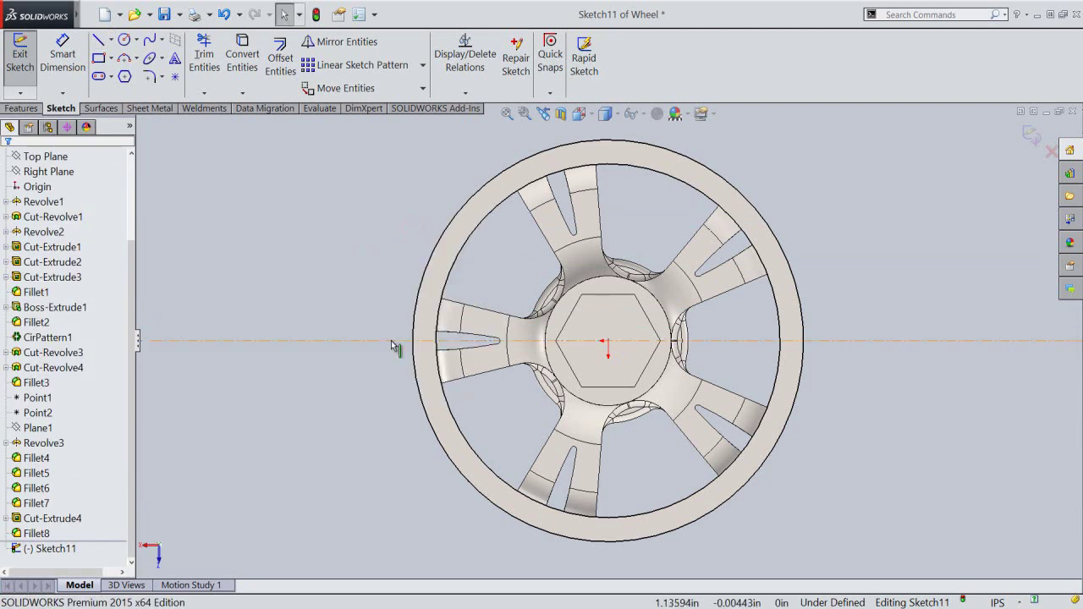
pyautogui.click(391, 339)
pyautogui.click(378, 259)
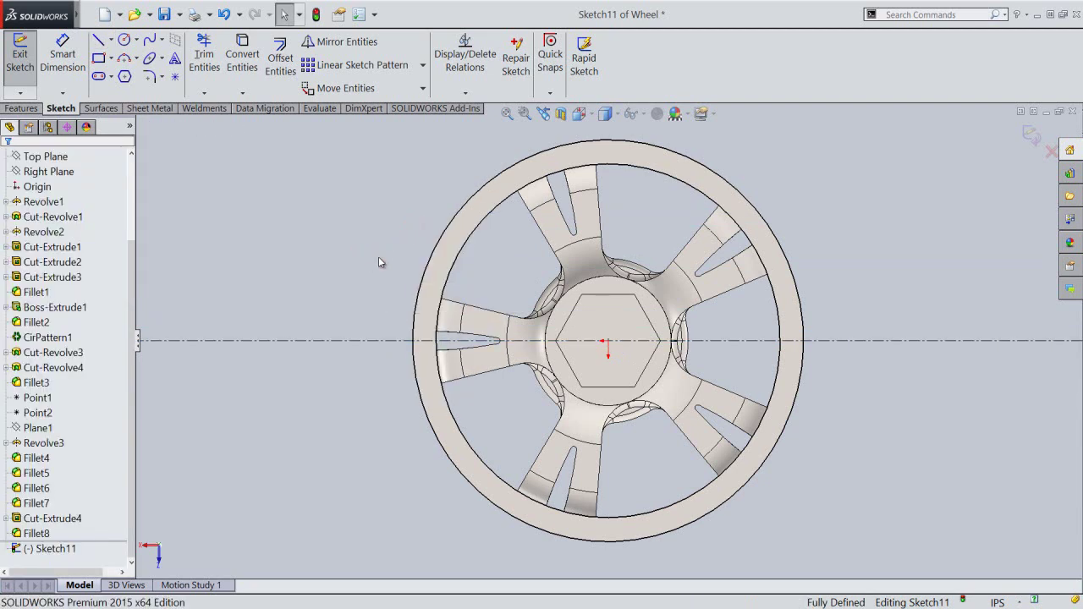
# Draw two lines from the wheel centre to the left spoke's upper and lower edges.
pyautogui.rightClick(379, 257)
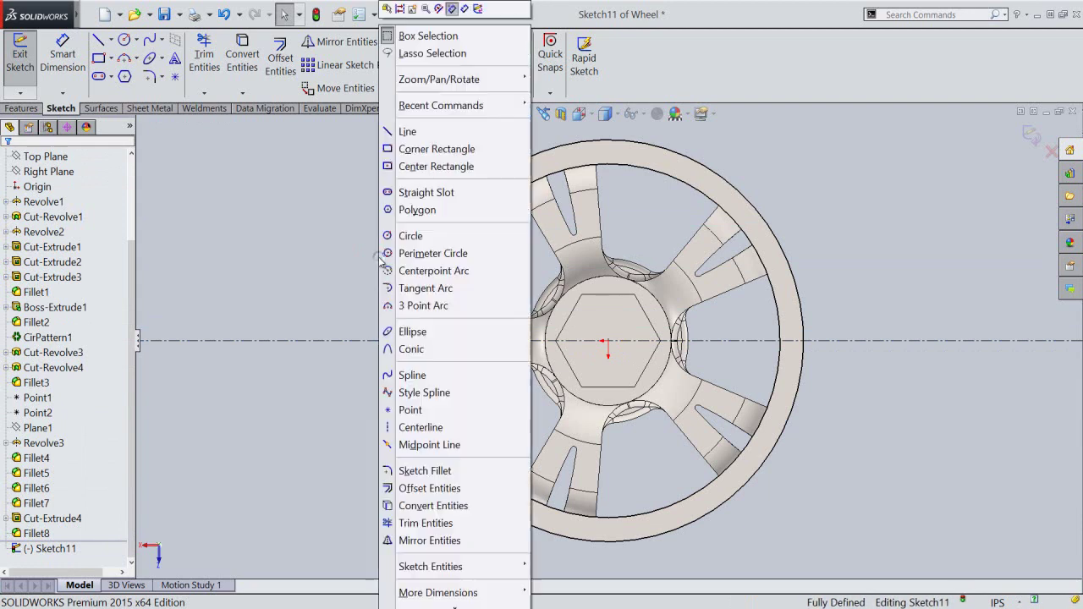
pyautogui.click(410, 130)
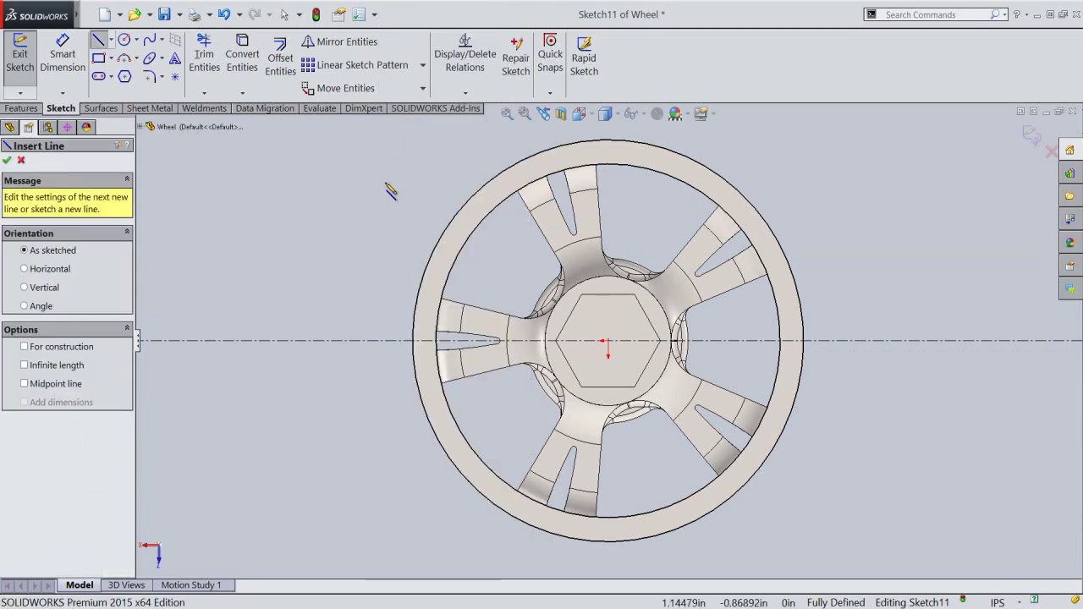
pyautogui.click(608, 342)
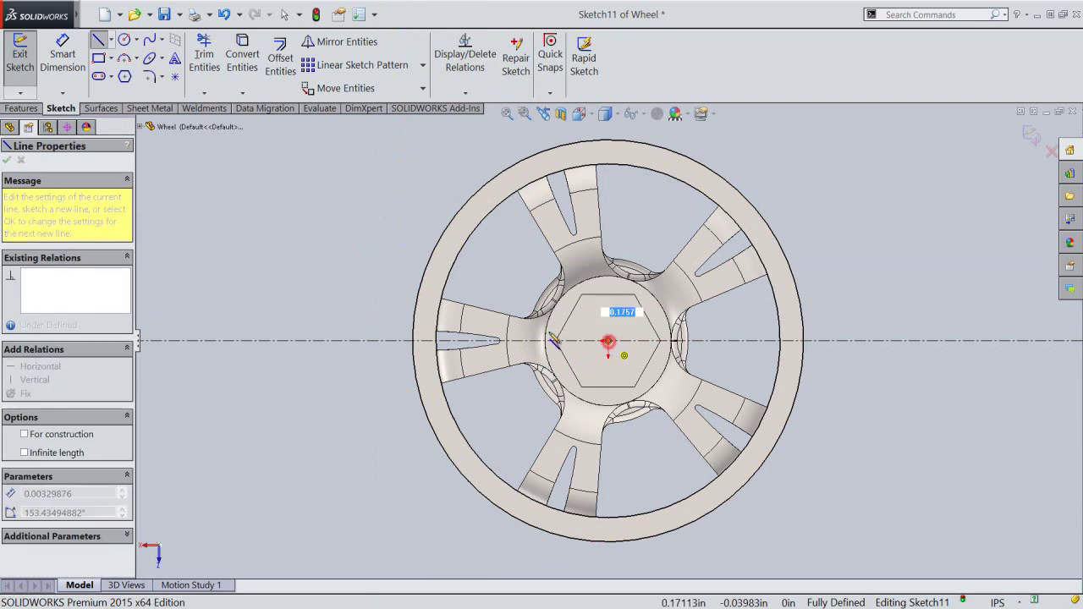
pyautogui.click(440, 311)
pyautogui.press('Escape')
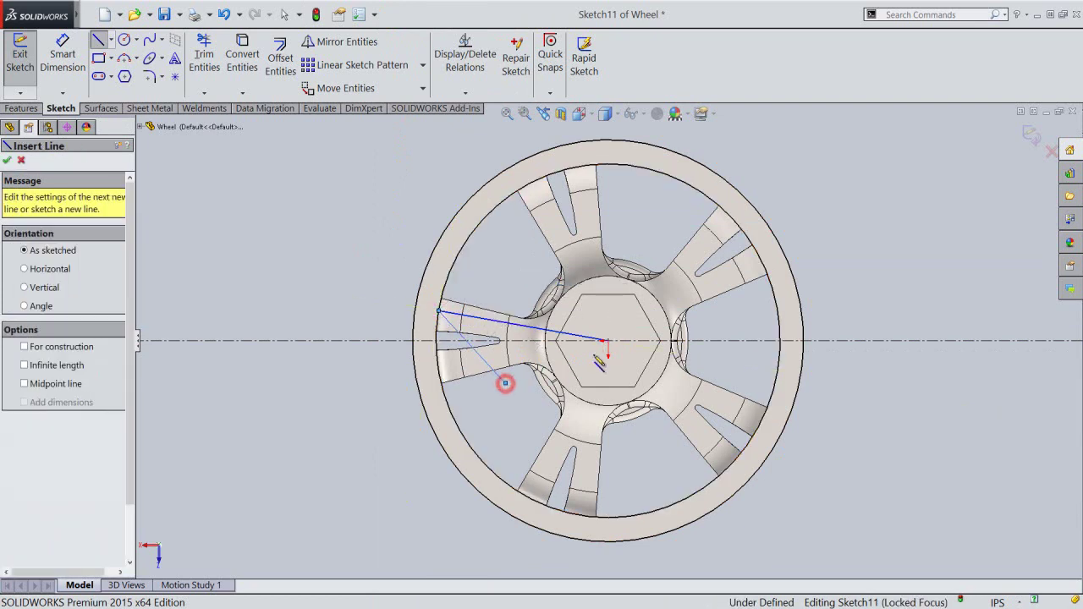
pyautogui.click(608, 342)
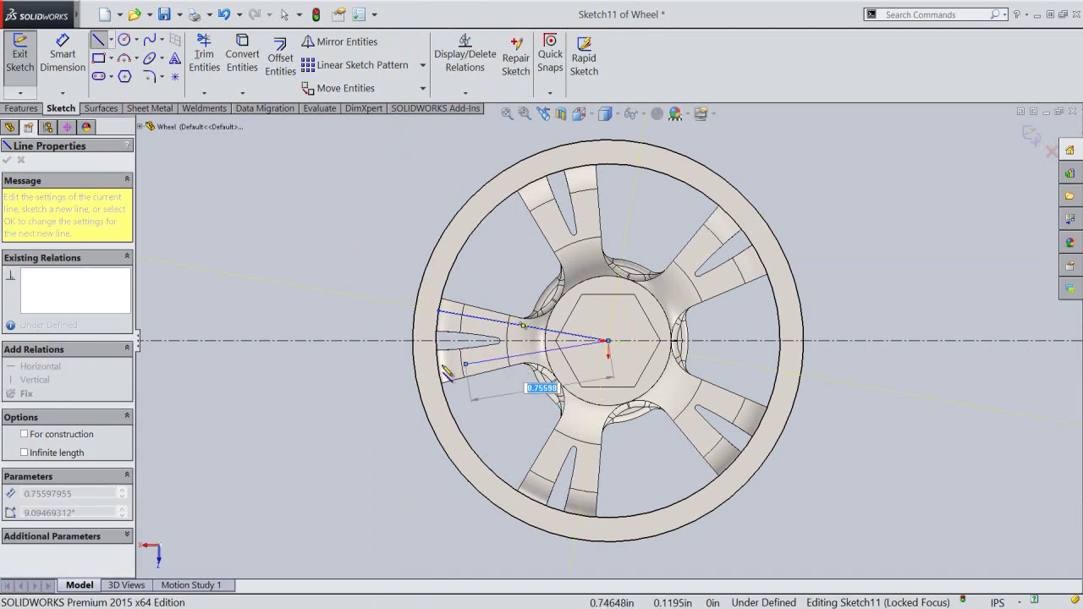
pyautogui.click(440, 366)
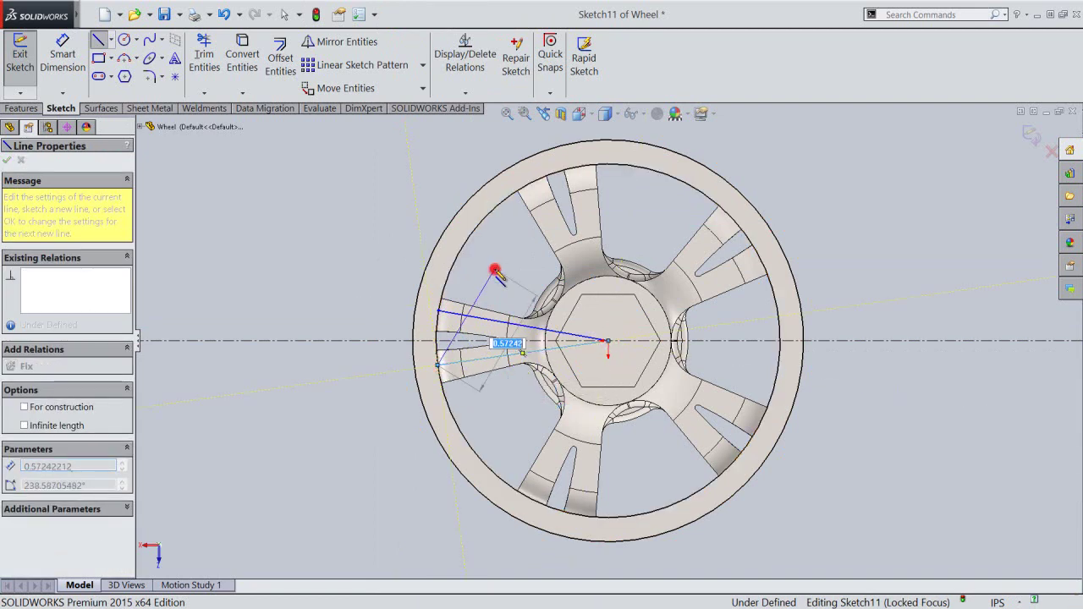
pyautogui.press('Escape')
pyautogui.scroll(-2, 506, 274)
pyautogui.rightClick(506, 274)
pyautogui.click(525, 279)
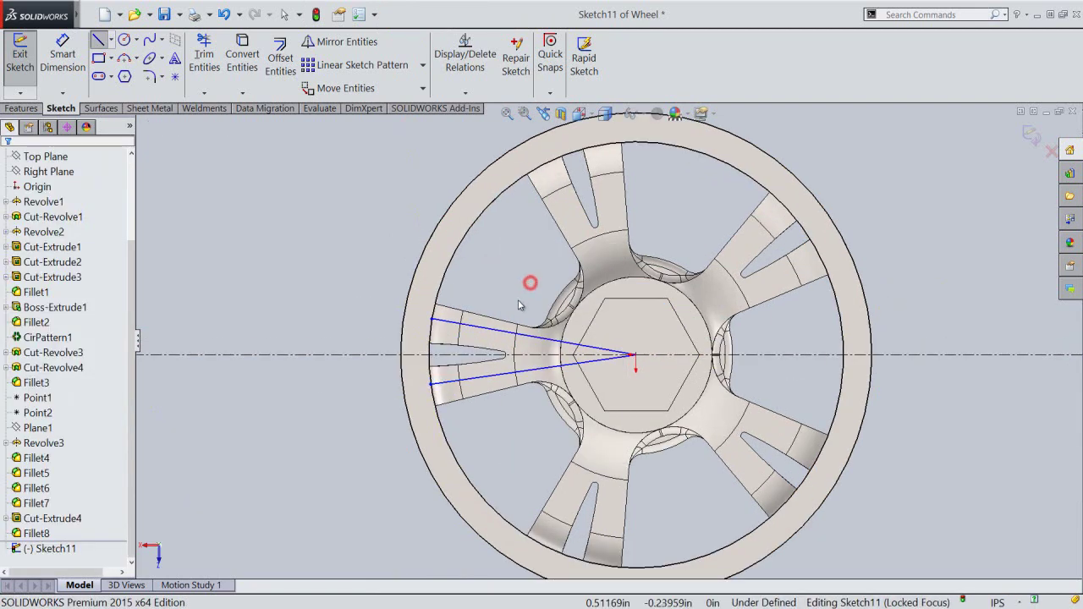
# Make the two spoke lines symmetric about the centreline.
pyautogui.click(496, 331)
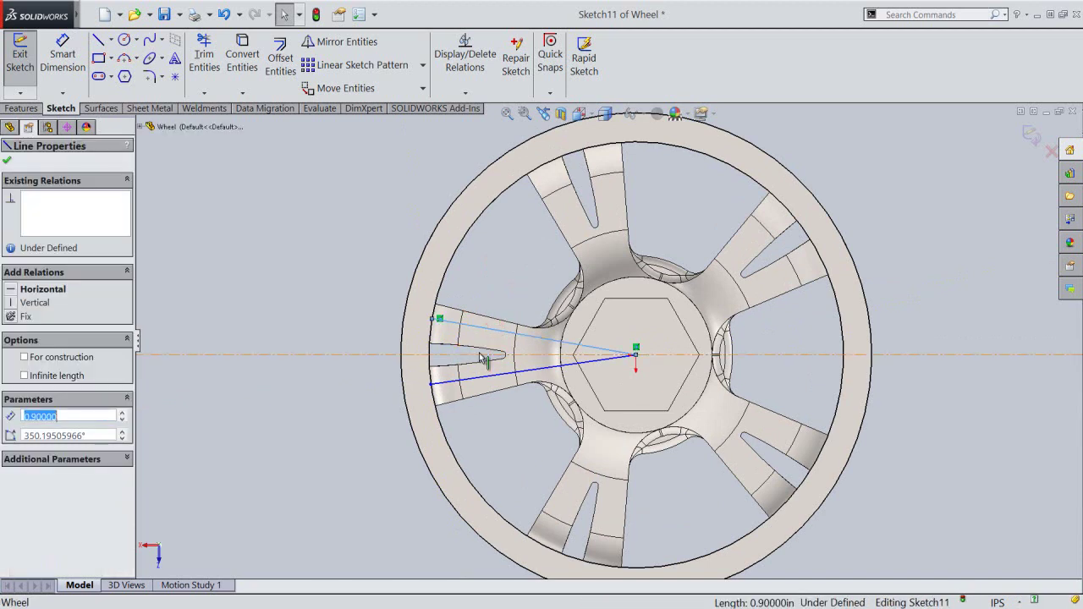
pyautogui.keyDown('ctrl'); pyautogui.click(479, 356); pyautogui.keyUp('ctrl')
pyautogui.keyDown('ctrl'); pyautogui.click(483, 376); pyautogui.keyUp('ctrl')
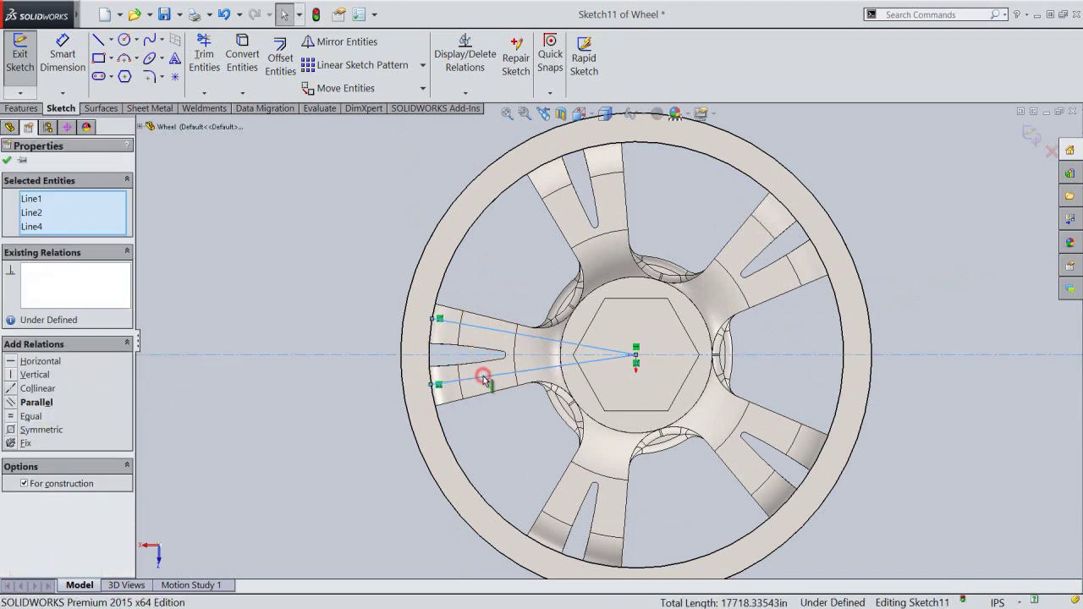
pyautogui.click(12, 430)
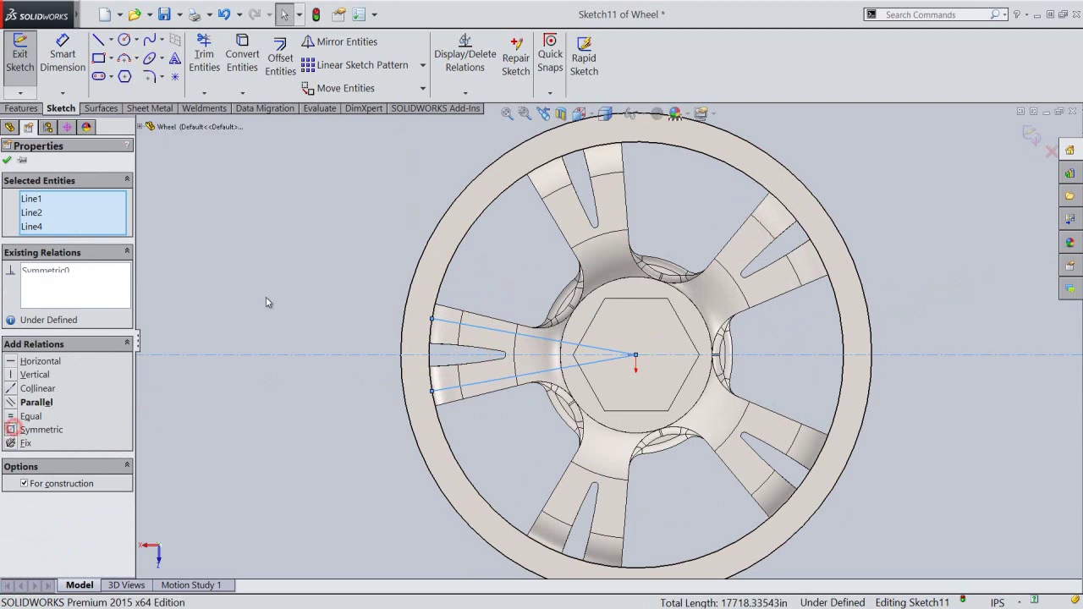
pyautogui.click(266, 297)
# Dimension the angle between the two spoke lines as 21°.
pyautogui.rightClick(269, 294)
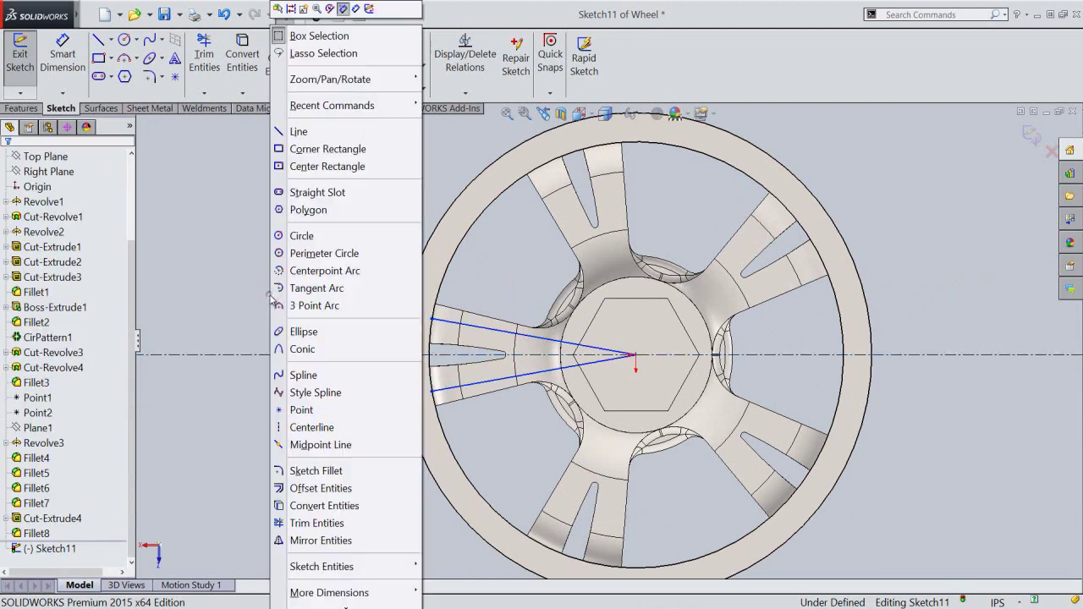
pyautogui.click(356, 9)
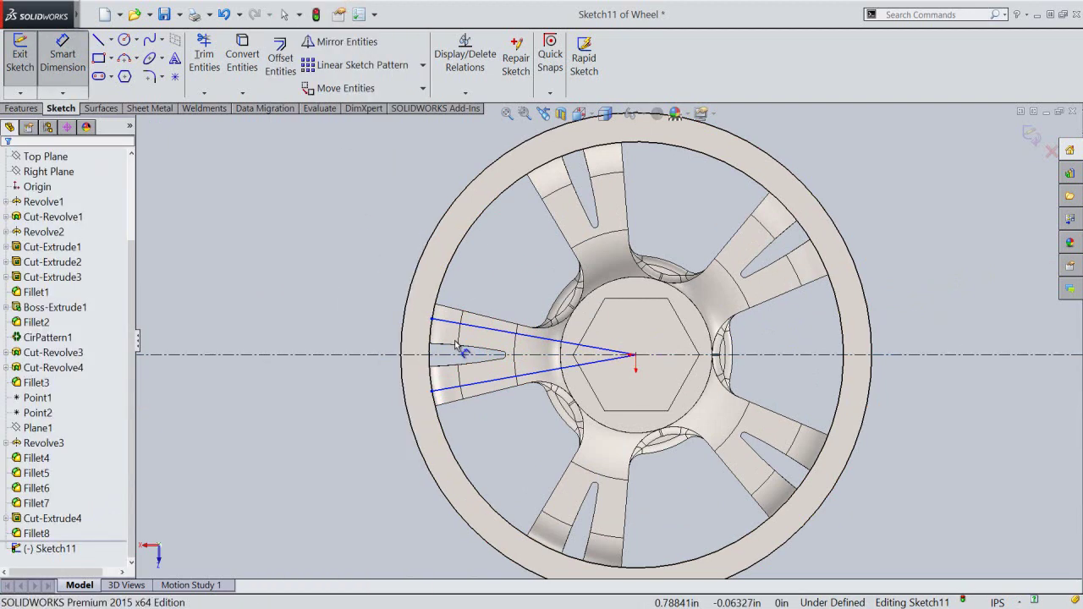
pyautogui.click(499, 378)
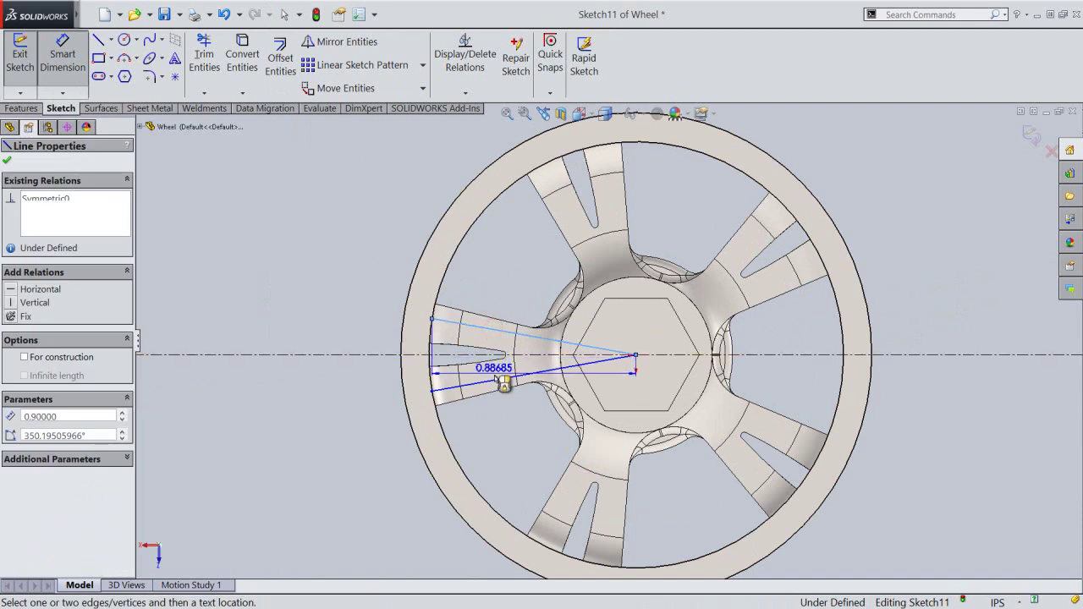
pyautogui.click(491, 333)
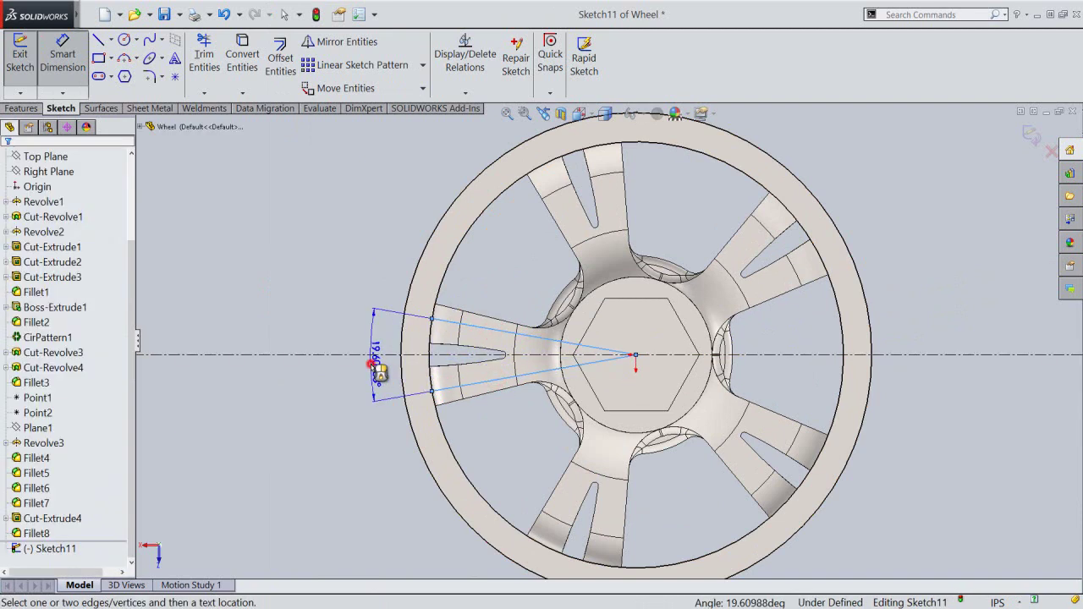
pyautogui.click(373, 364)
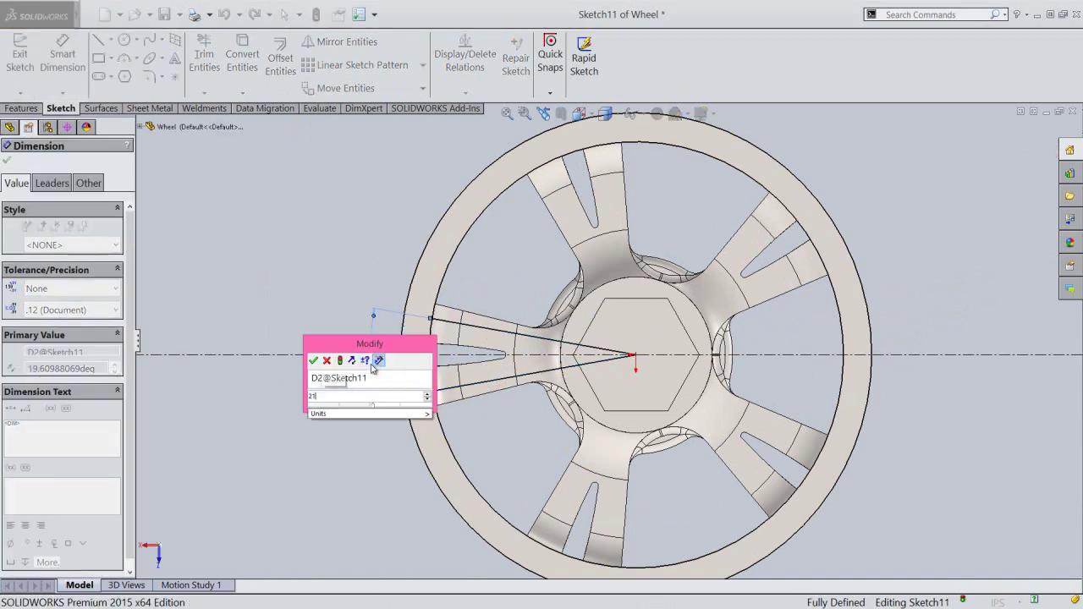
pyautogui.press('Return')
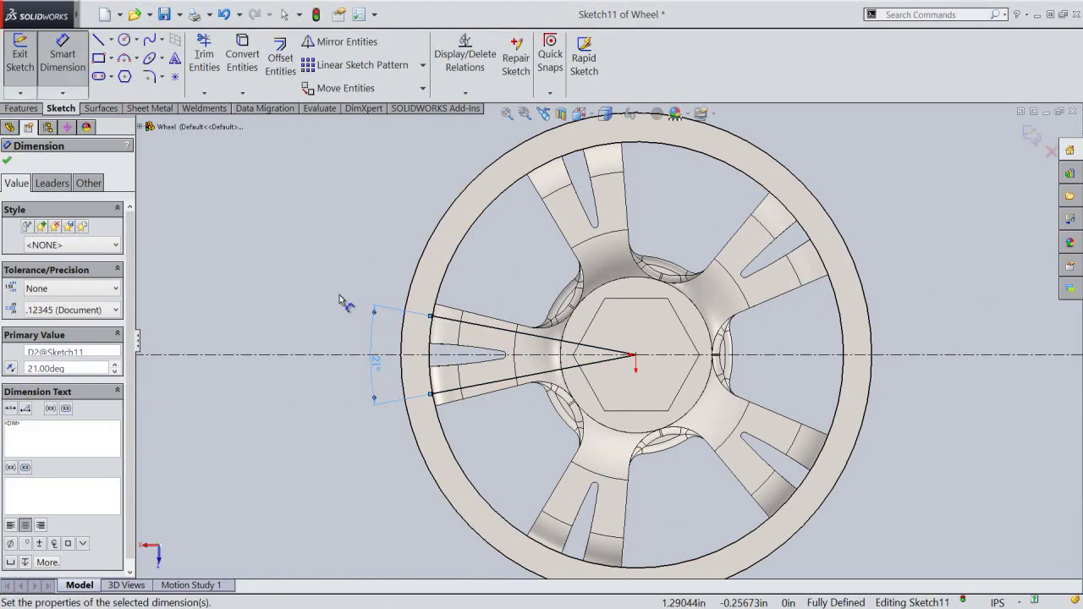
pyautogui.click(339, 297)
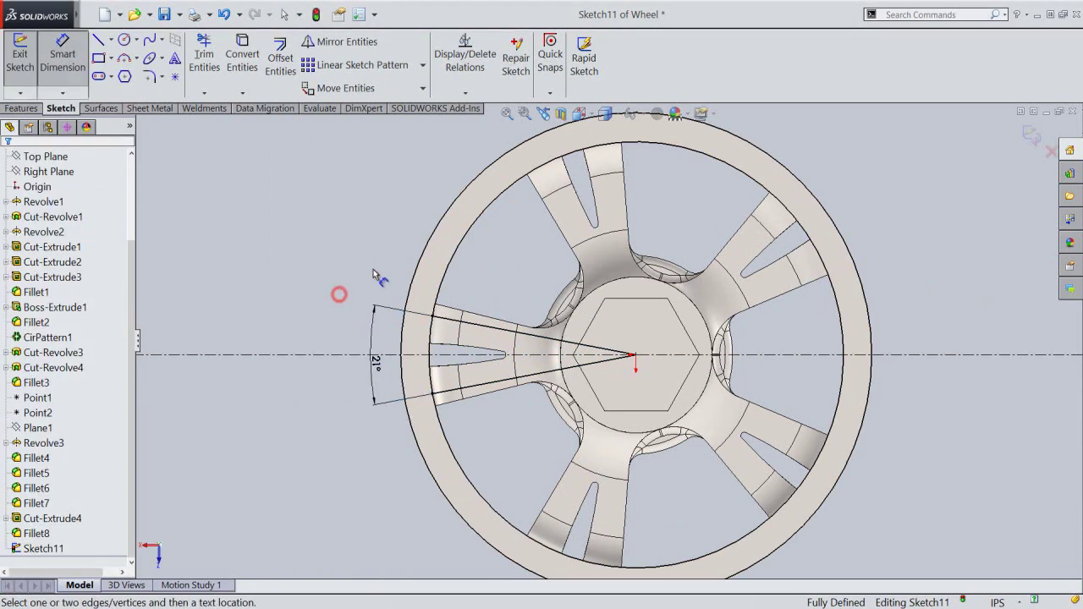
pyautogui.rightClick(377, 275)
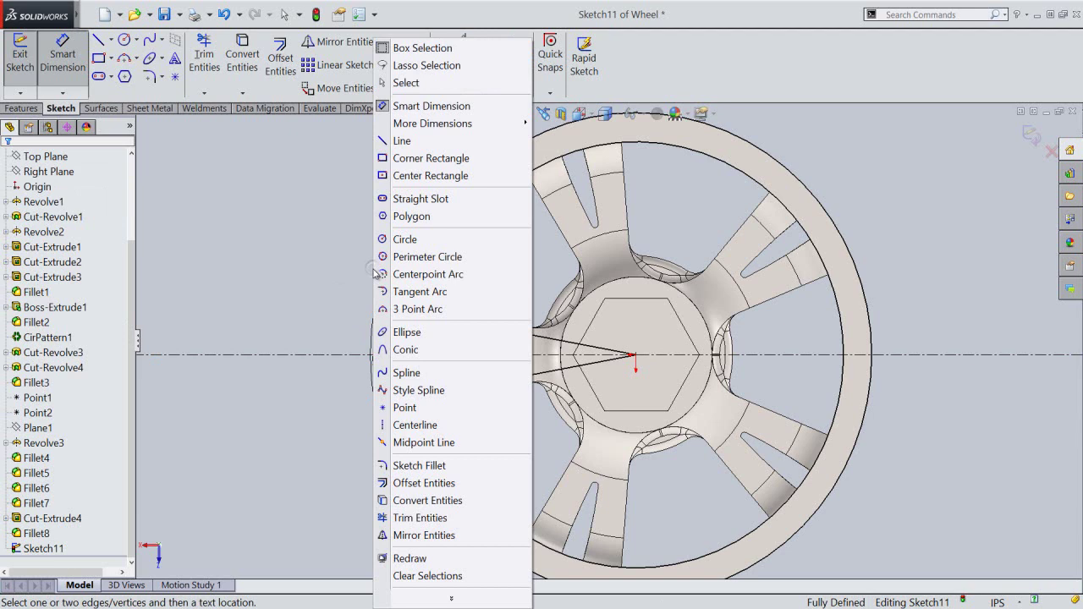
# Draw two short slot lines inside the left spoke's 21° wedge.
pyautogui.click(401, 141)
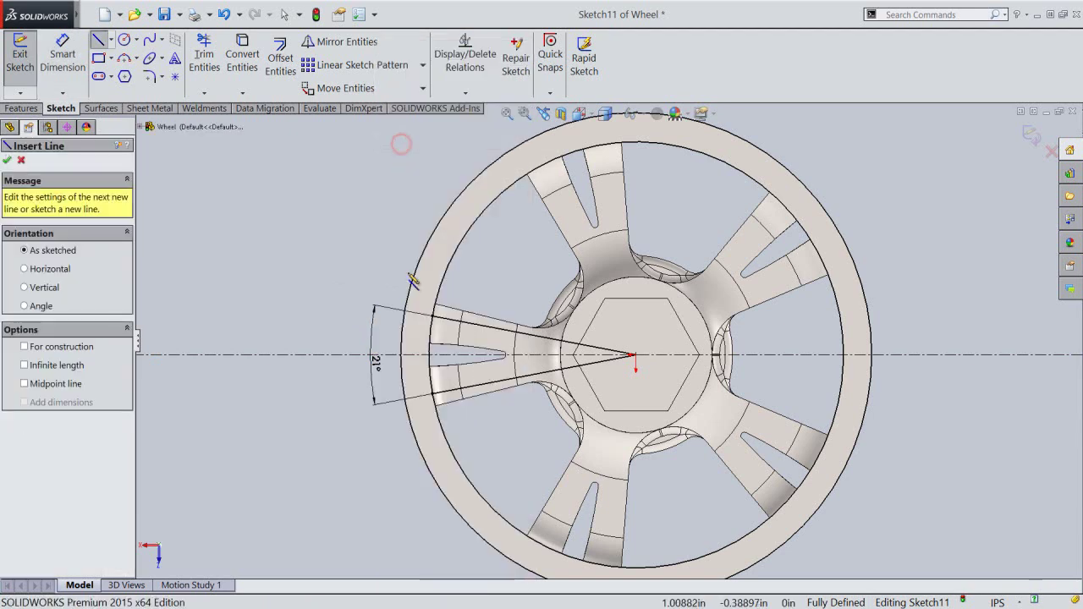
pyautogui.scroll(-1, 476, 364)
pyautogui.scroll(-1, 491, 363)
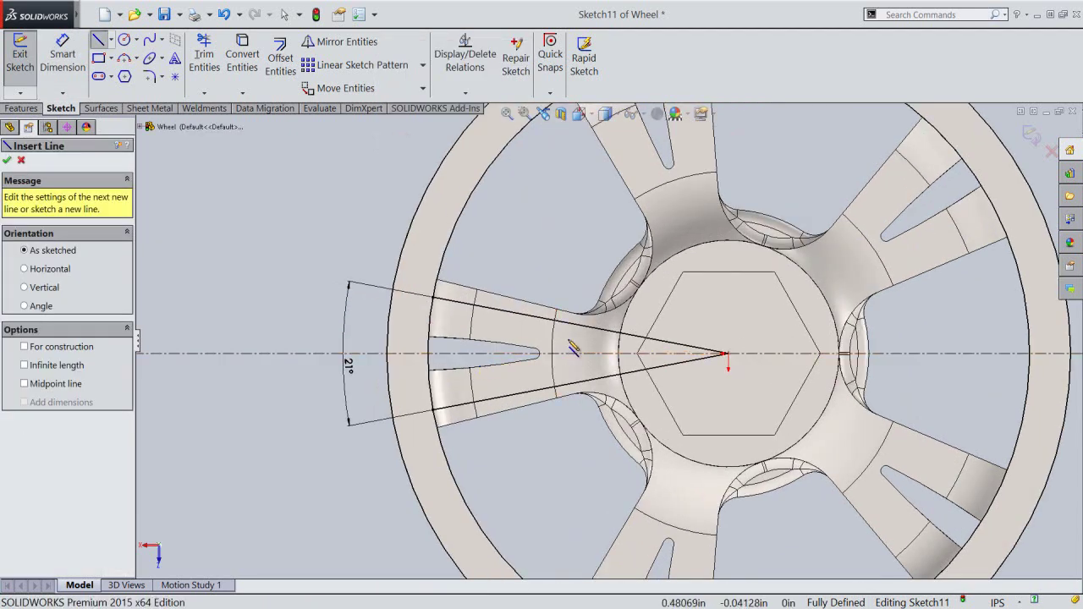
pyautogui.click(567, 340)
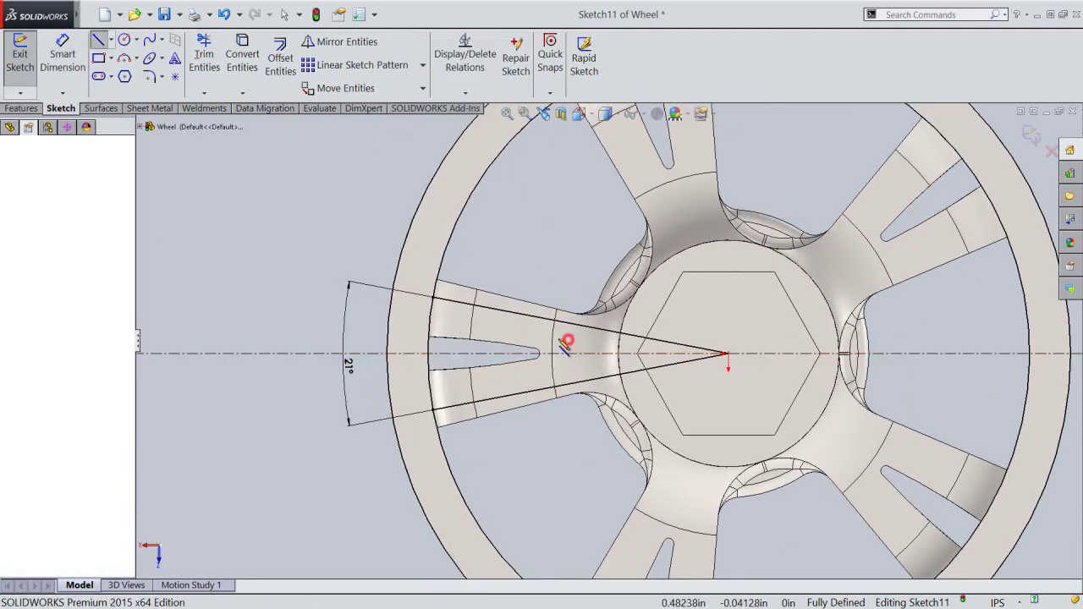
pyautogui.click(431, 321)
pyautogui.doubleClick(509, 282)
pyautogui.click(570, 370)
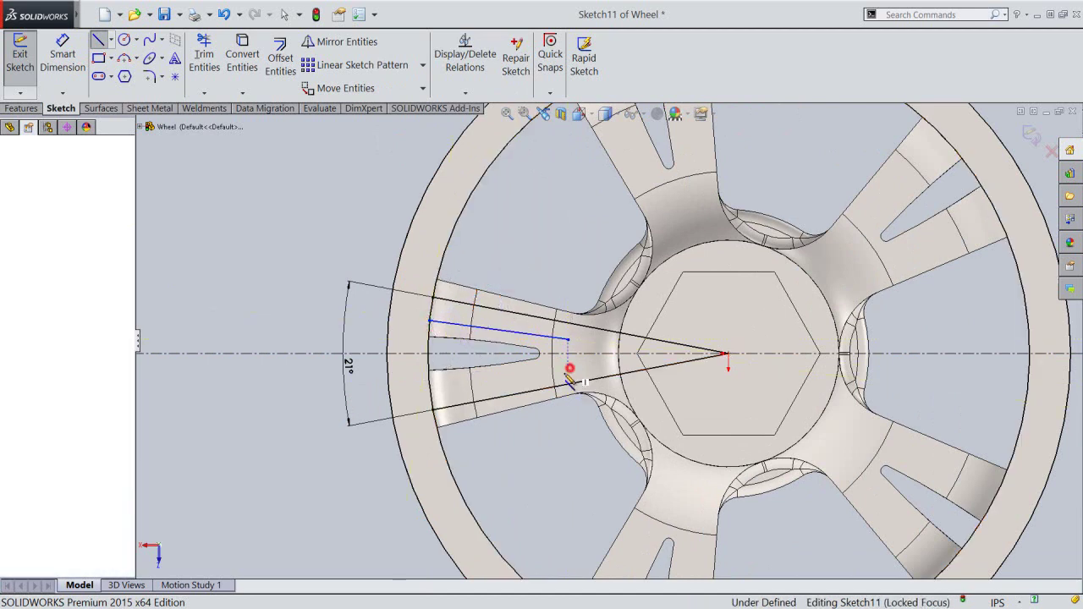
pyautogui.click(432, 394)
pyautogui.rightClick(538, 256)
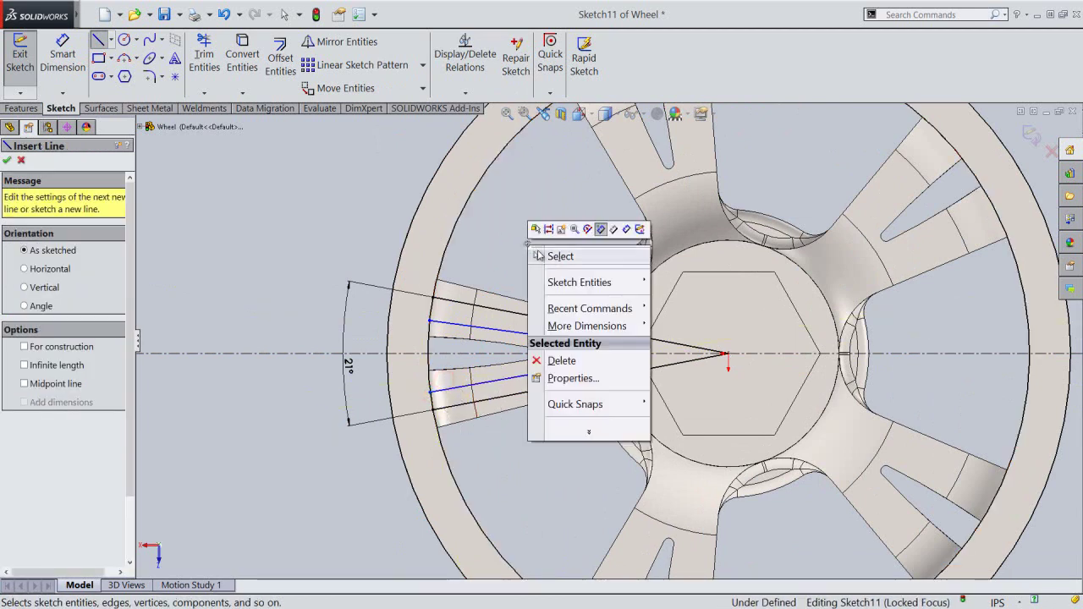
pyautogui.click(554, 255)
# Make the two slot lines symmetric about the horizontal centreline.
pyautogui.click(500, 330)
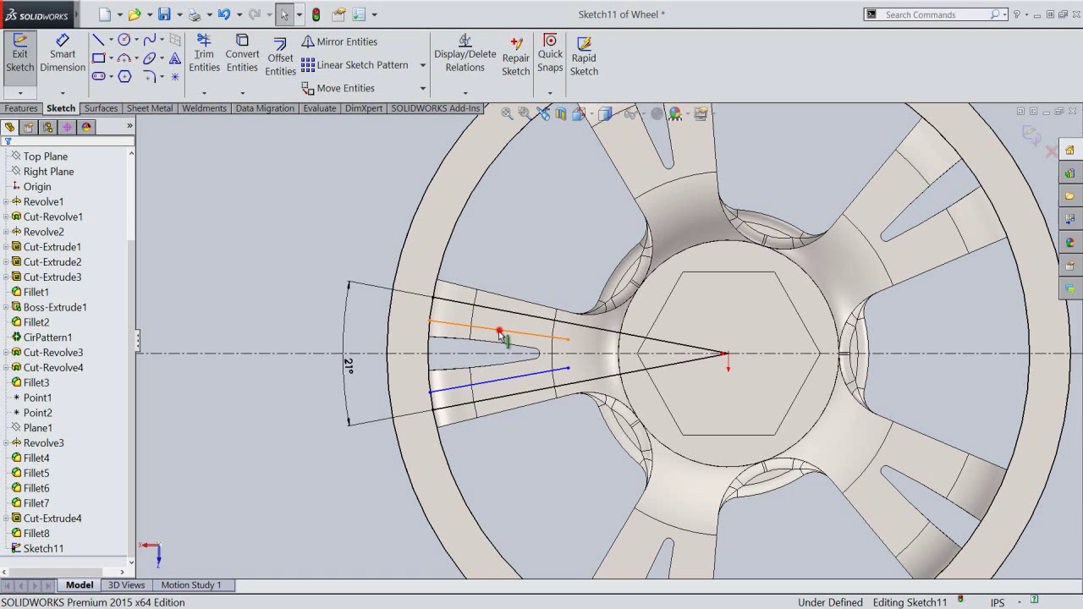
pyautogui.keyDown('ctrl'); pyautogui.click(448, 389); pyautogui.keyUp('ctrl')
pyautogui.keyDown('ctrl'); pyautogui.click(457, 357); pyautogui.keyUp('ctrl')
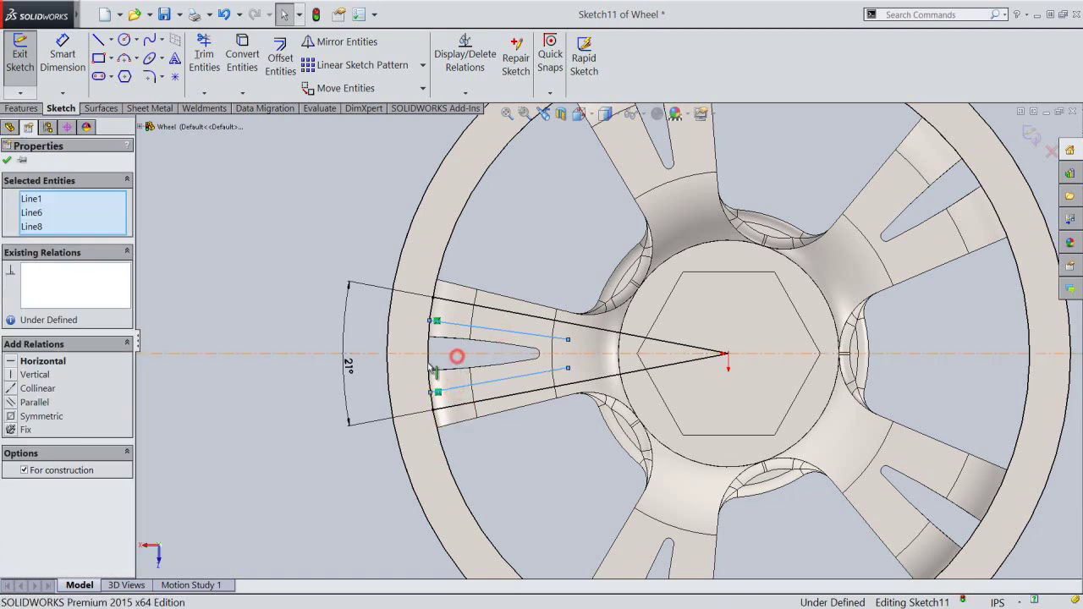
pyautogui.click(12, 418)
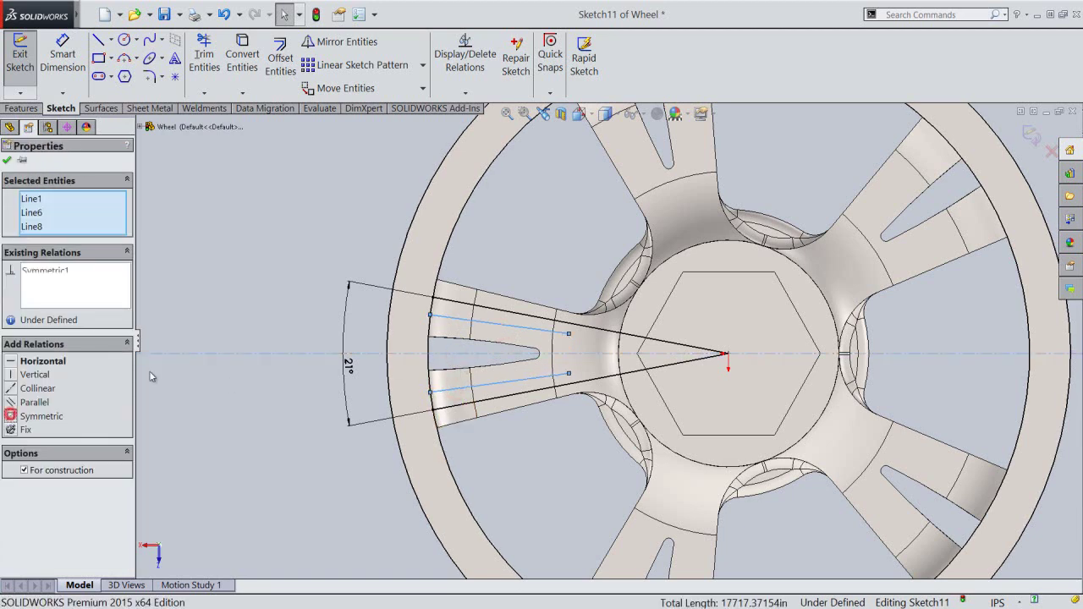
pyautogui.click(305, 227)
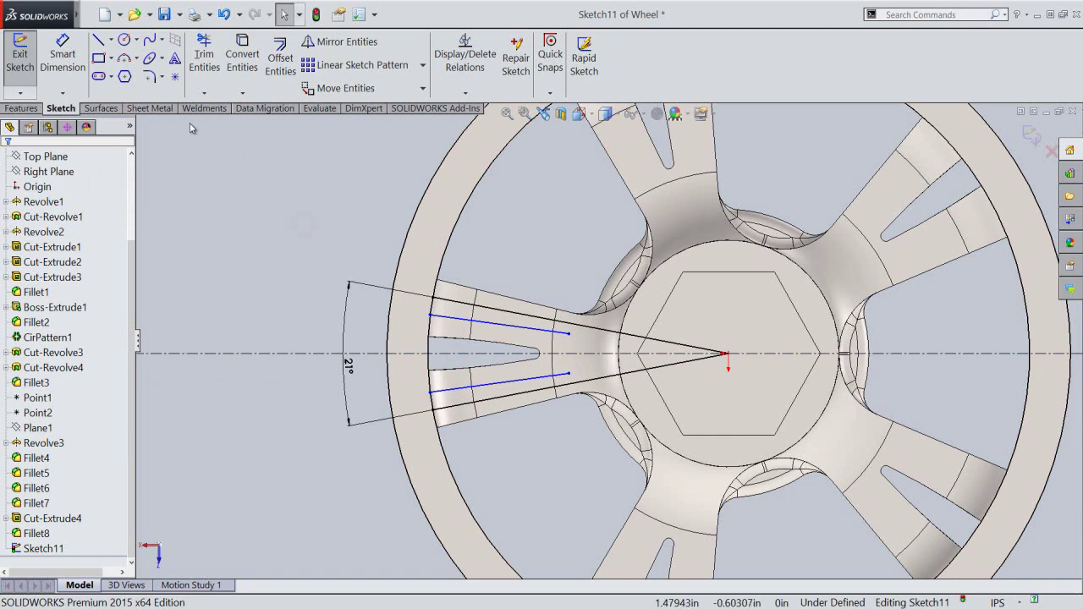
# Dimension the upper slot line's inner end 0.05 in from the upper wedge line.
pyautogui.click(62, 53)
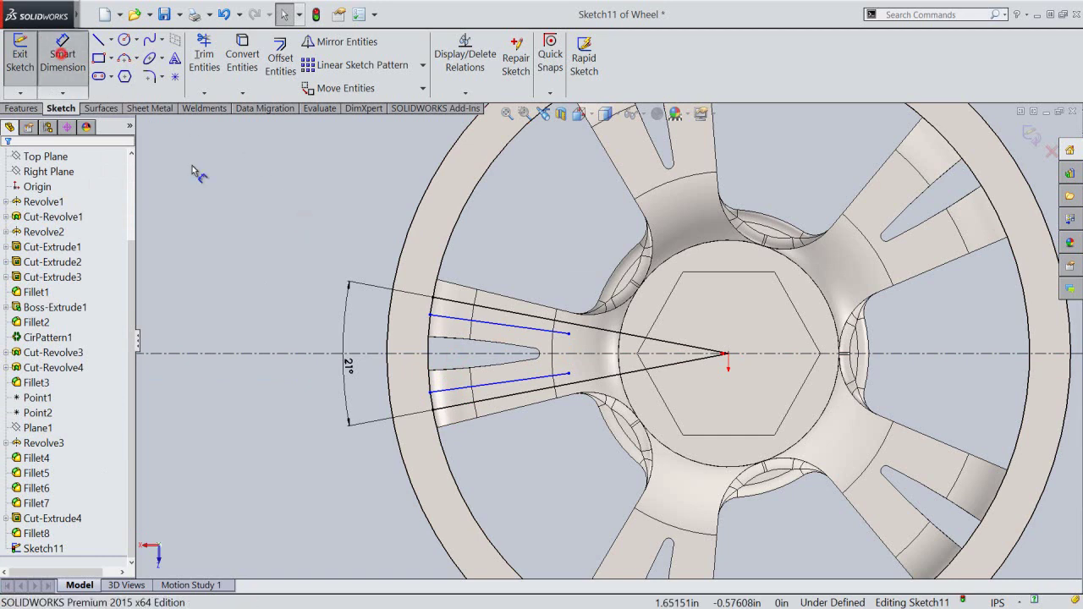
pyautogui.click(569, 335)
pyautogui.click(550, 319)
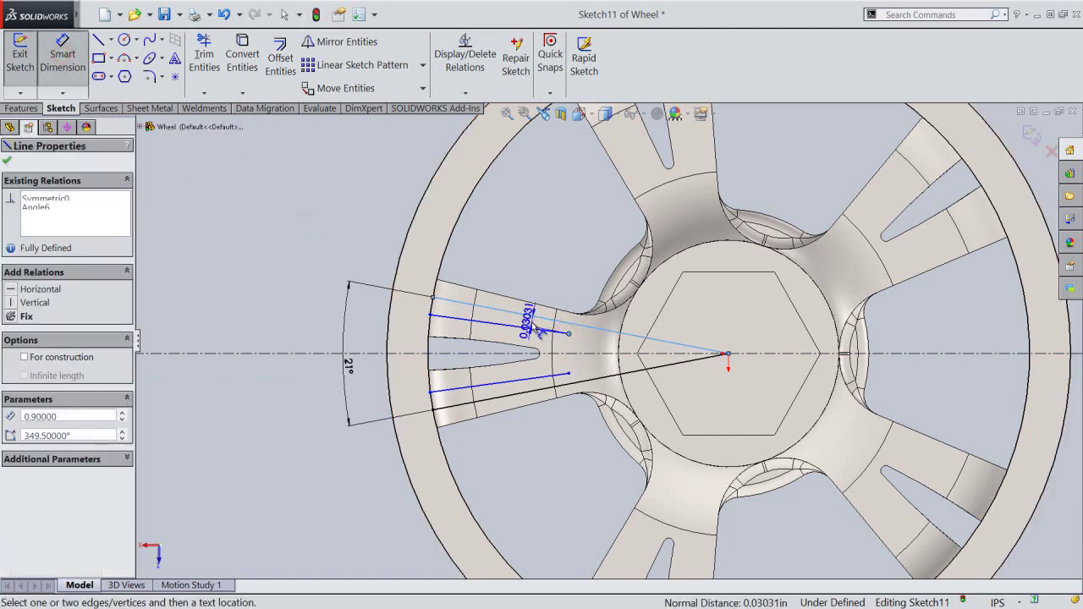
pyautogui.click(533, 326)
pyautogui.write('5')
pyautogui.press('Return')
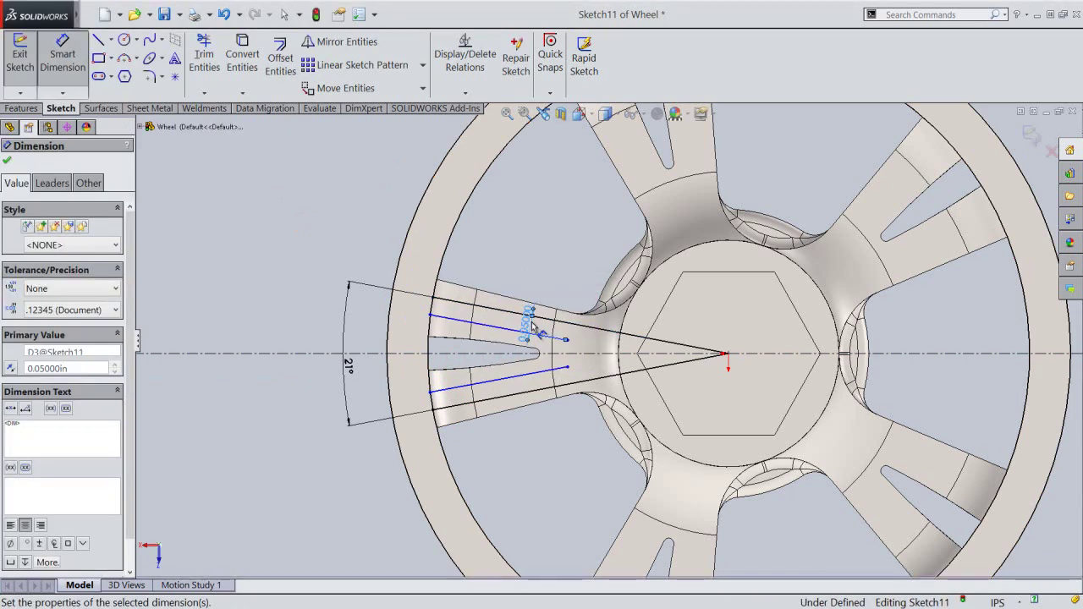
pyautogui.click(532, 264)
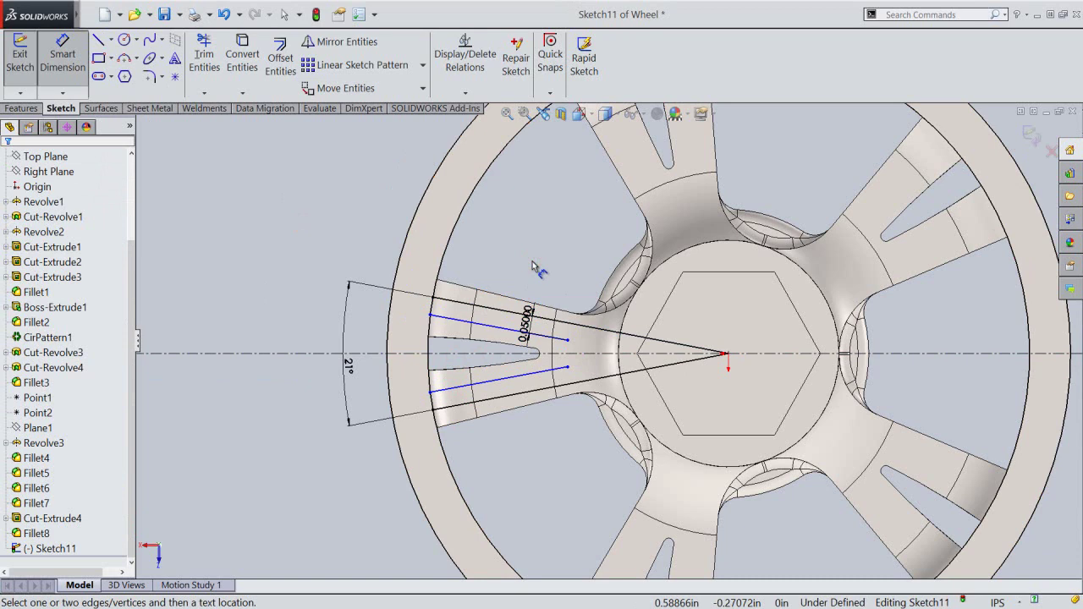
# Draw a half-circle three-point arc joining the inner ends of the slot lines.
pyautogui.rightClick(532, 264)
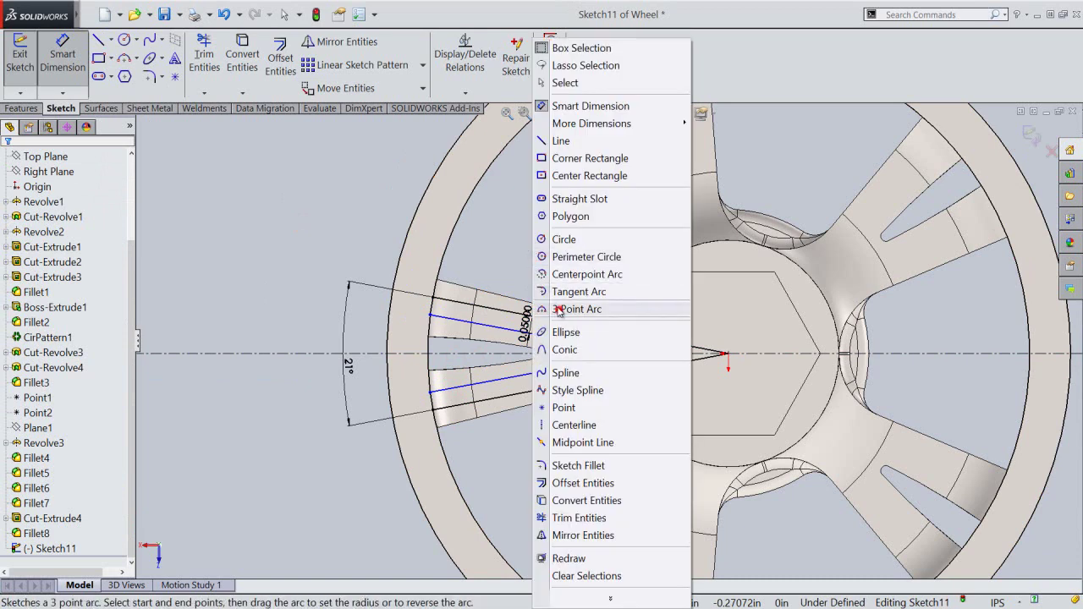
pyautogui.click(558, 310)
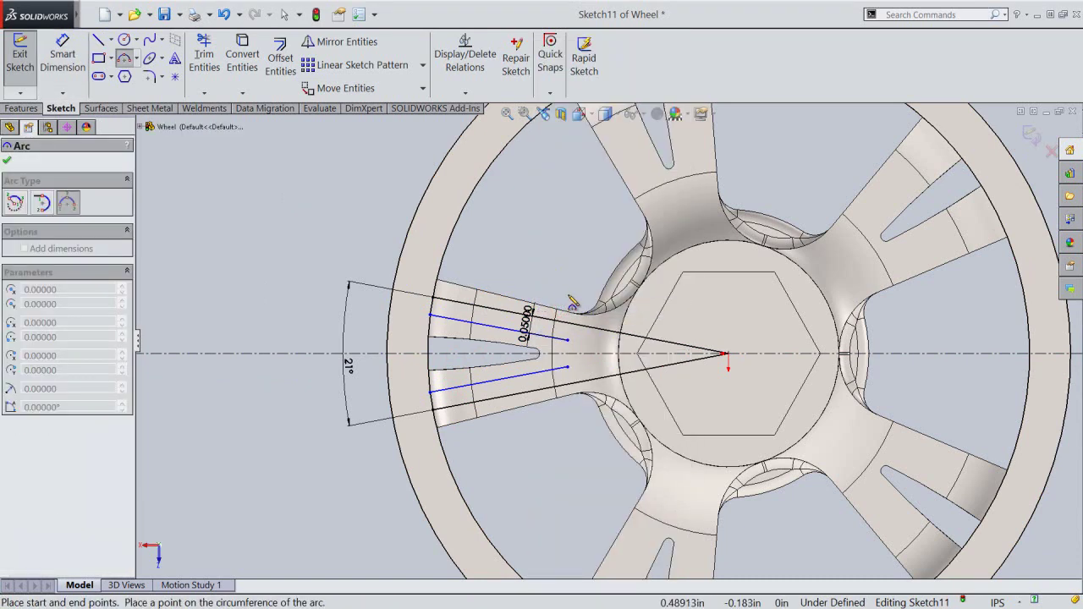
pyautogui.moveTo(567, 365); pyautogui.dragTo(567, 340)
pyautogui.click(578, 359)
pyautogui.rightClick(584, 261)
pyautogui.click(597, 264)
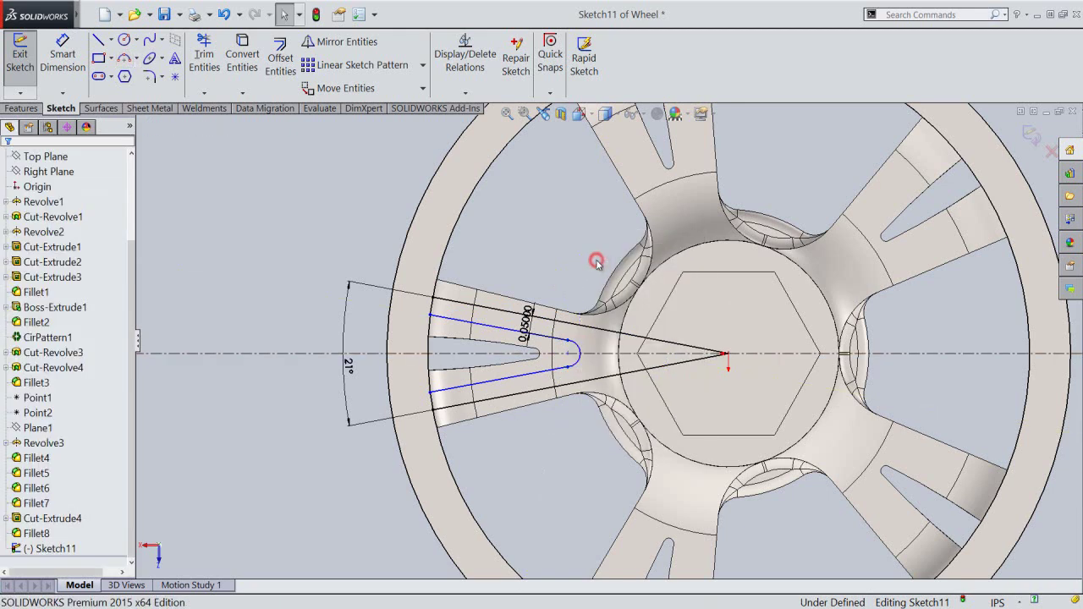
# Make the arc tangent to both the upper and lower slot lines.
pyautogui.click(575, 344)
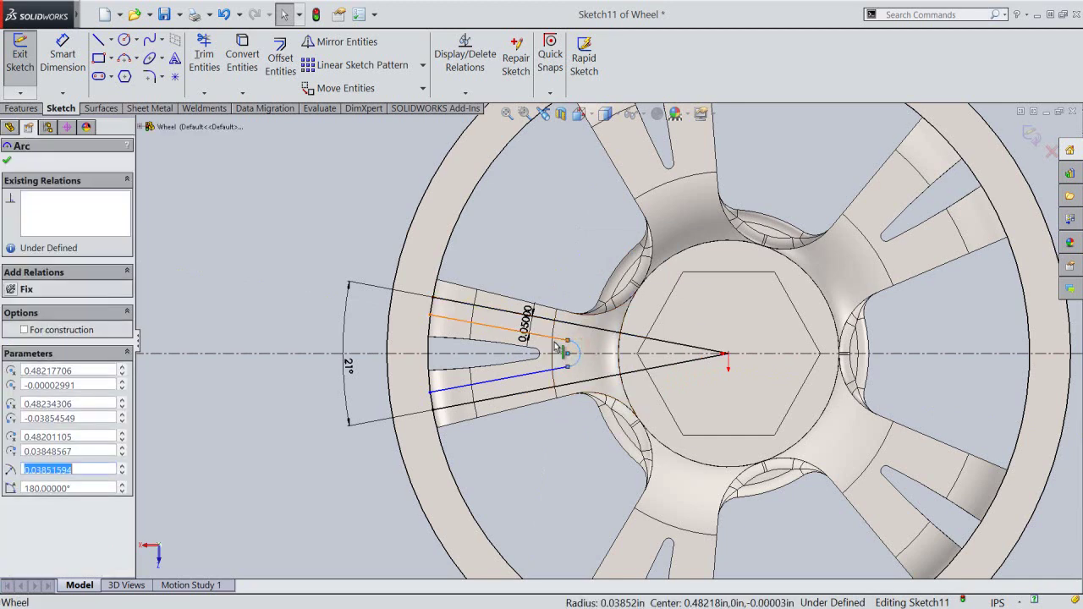
pyautogui.click(556, 343)
pyautogui.keyDown('ctrl'); pyautogui.click(567, 346); pyautogui.keyUp('ctrl')
pyautogui.click(583, 291)
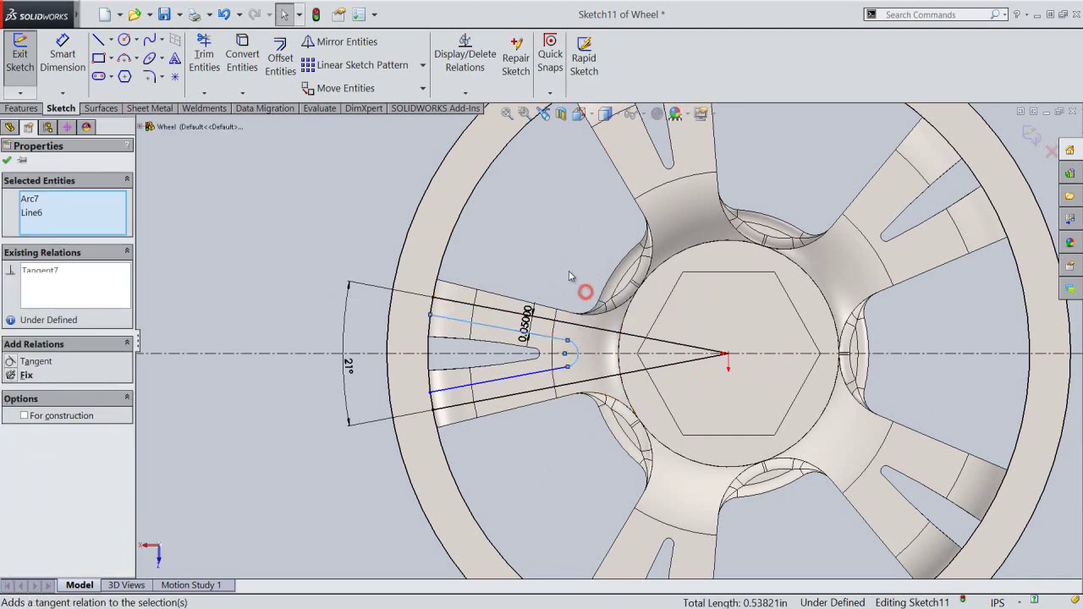
pyautogui.click(567, 270)
pyautogui.click(573, 361)
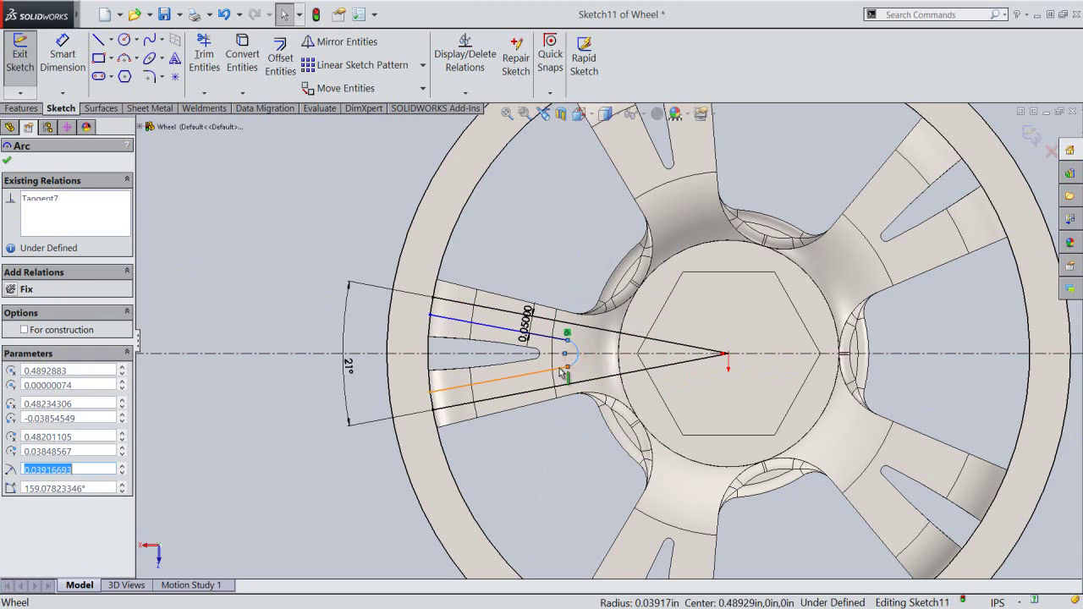
pyautogui.keyDown('ctrl'); pyautogui.click(560, 370); pyautogui.keyUp('ctrl')
pyautogui.click(592, 254)
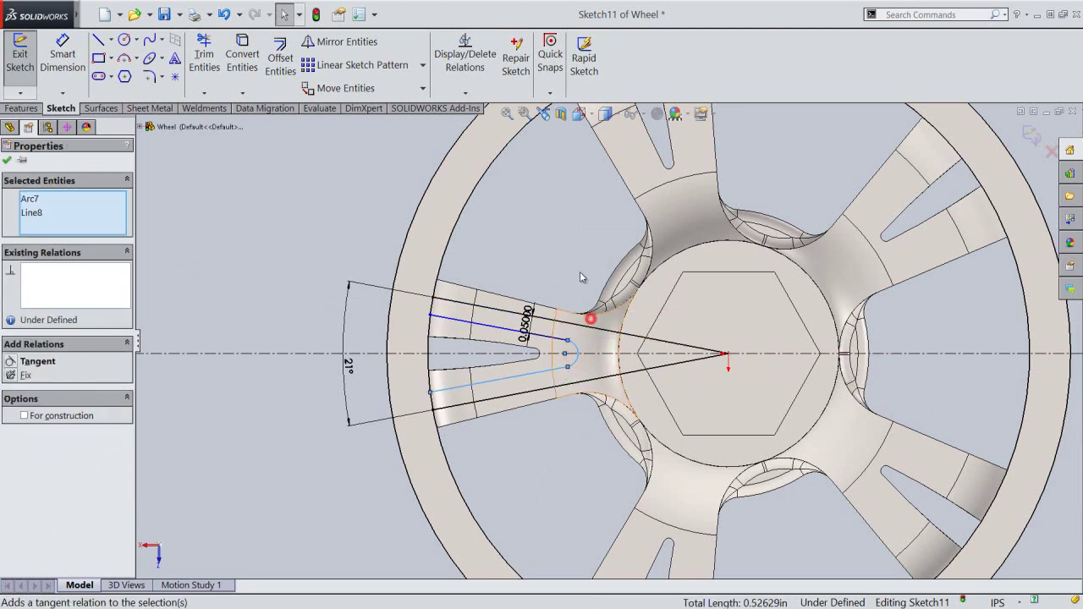
pyautogui.click(575, 266)
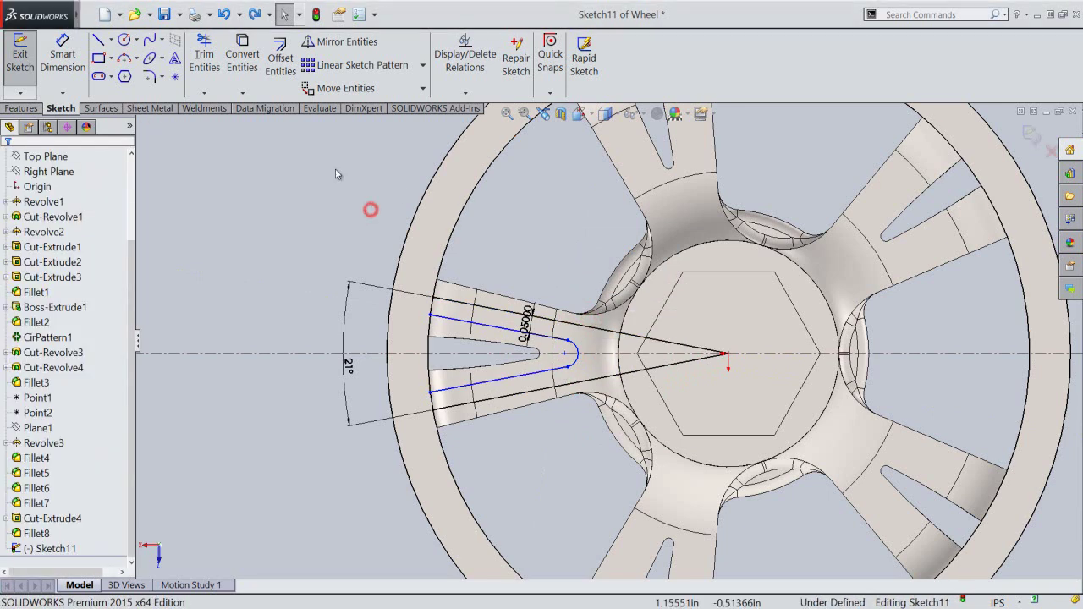
# Offset the slot's end arc by 0.05 in toward the hub.
pyautogui.click(280, 59)
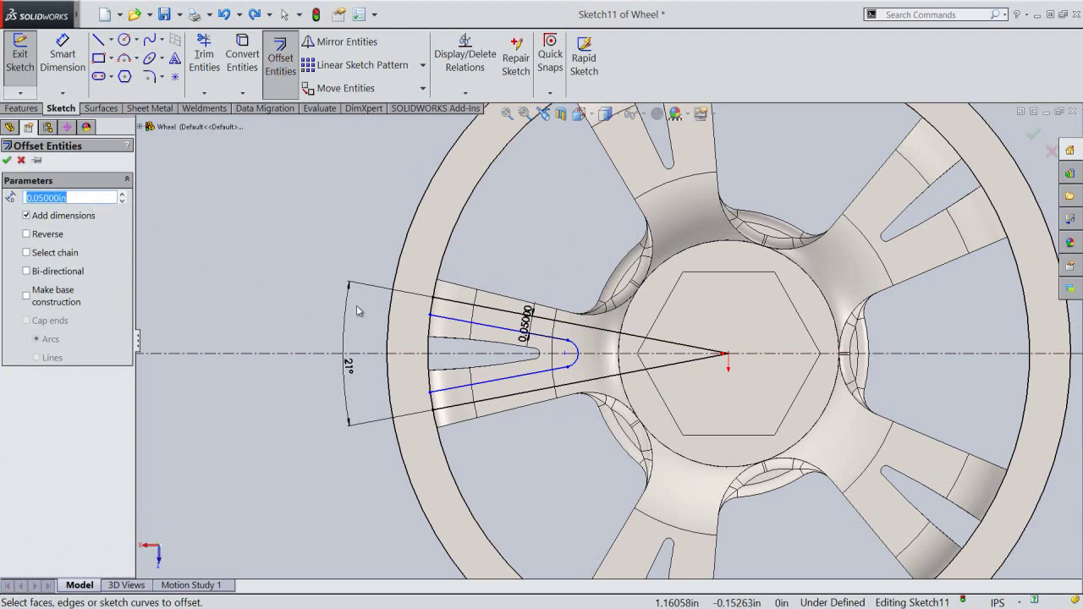
pyautogui.click(579, 352)
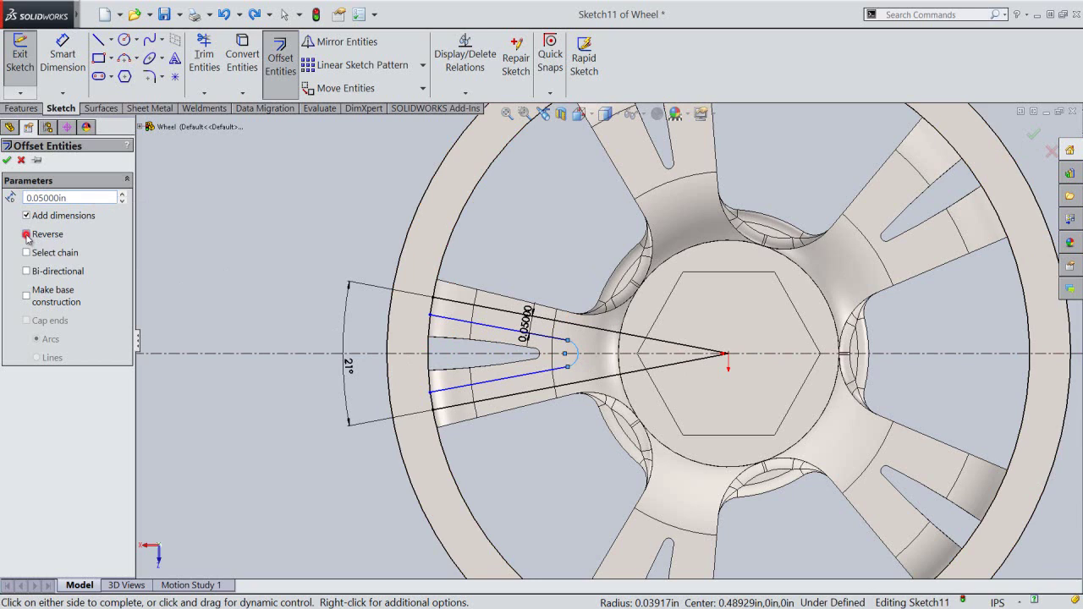
pyautogui.click(5, 161)
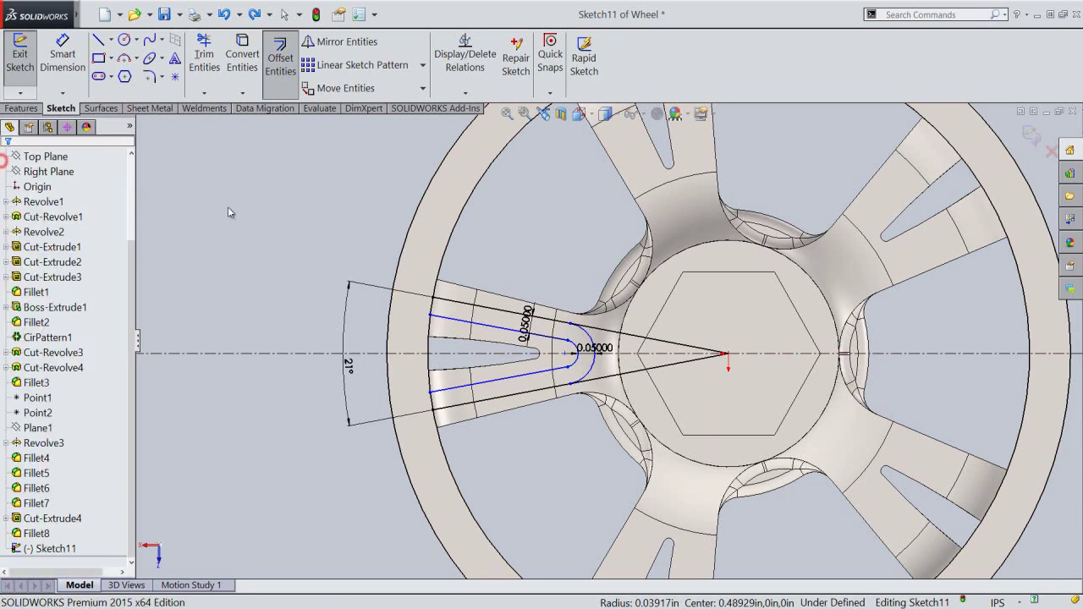
# Dimension the arc centre 0.5375 in horizontally from the wheel centre.
pyautogui.rightClick(340, 200)
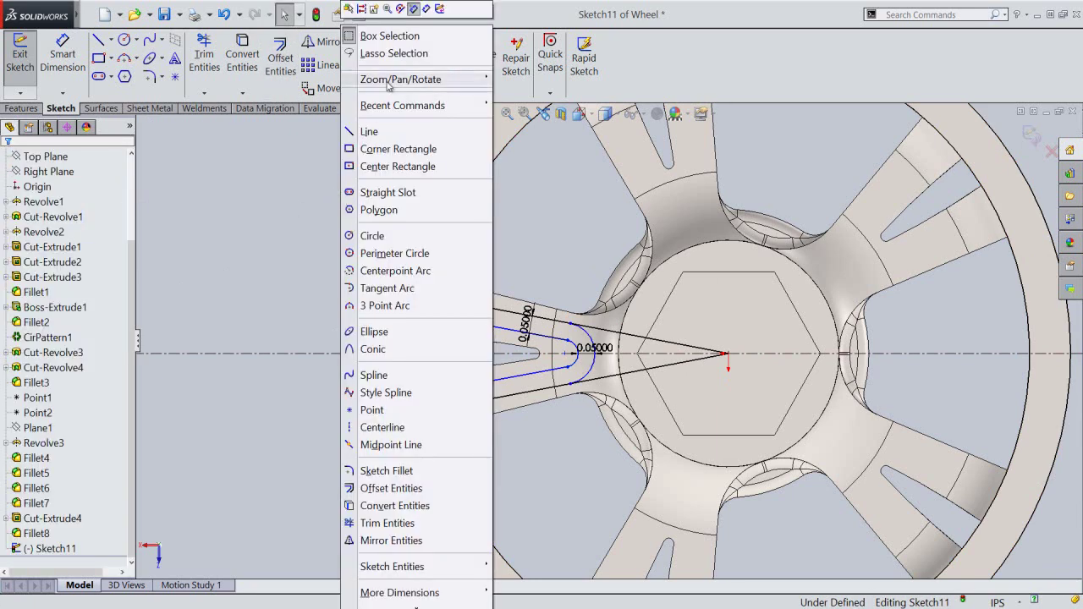
pyautogui.click(423, 10)
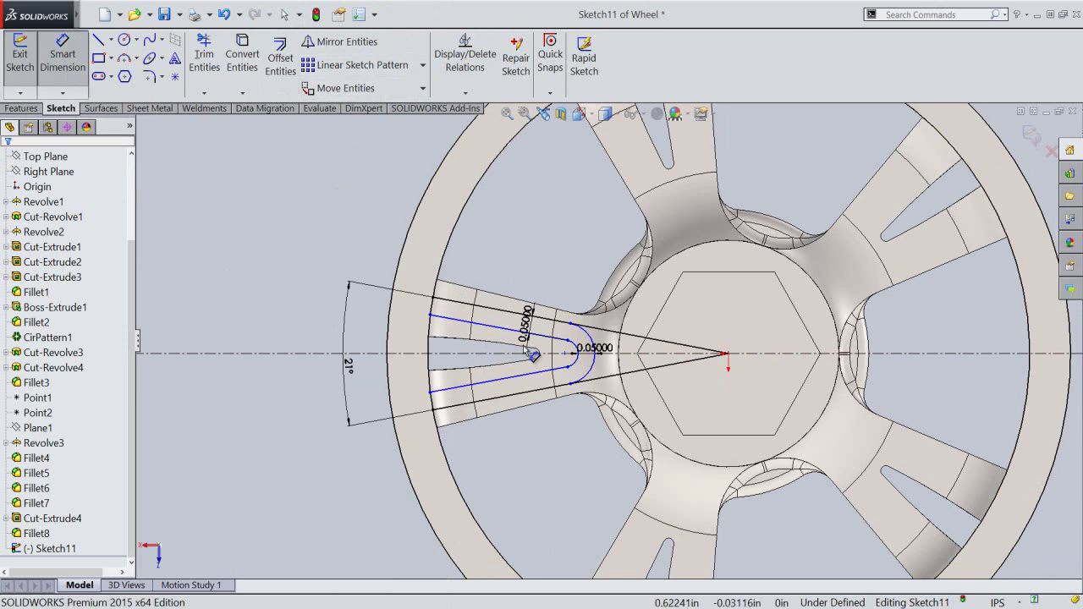
pyautogui.click(566, 354)
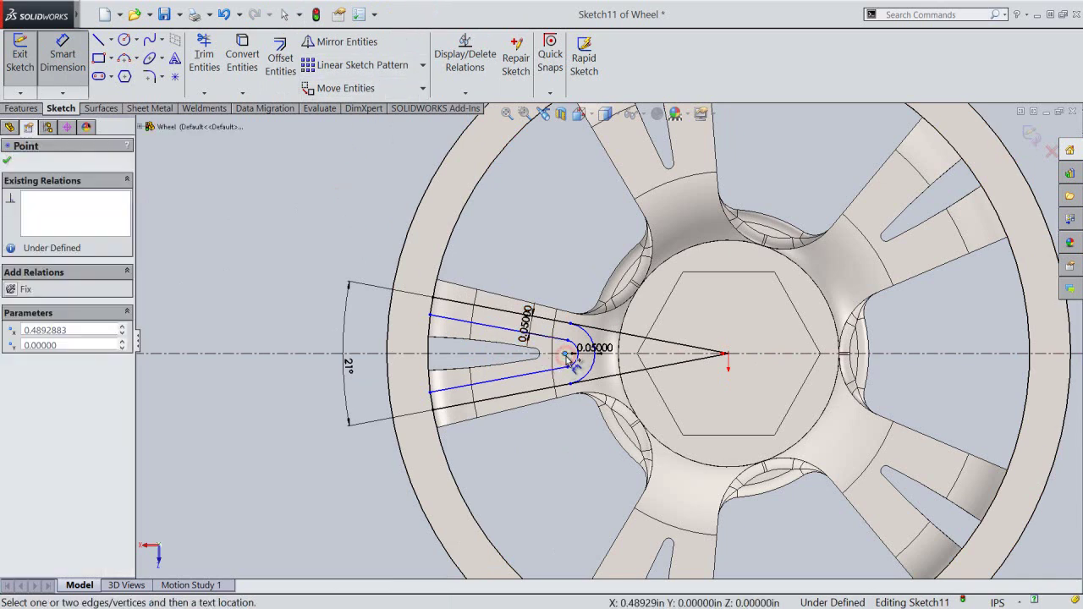
pyautogui.click(728, 355)
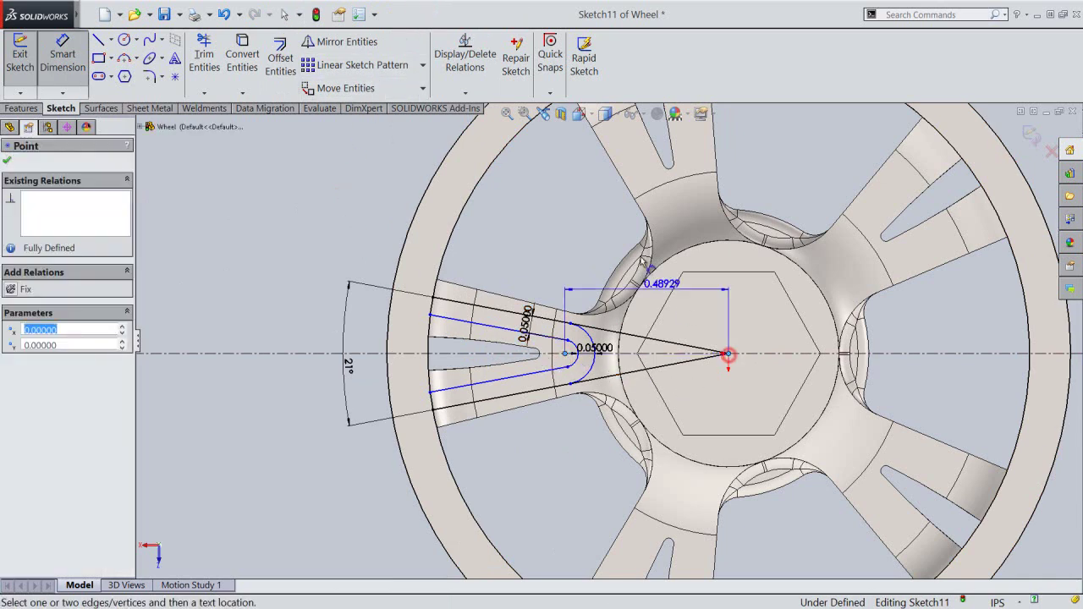
pyautogui.click(630, 235)
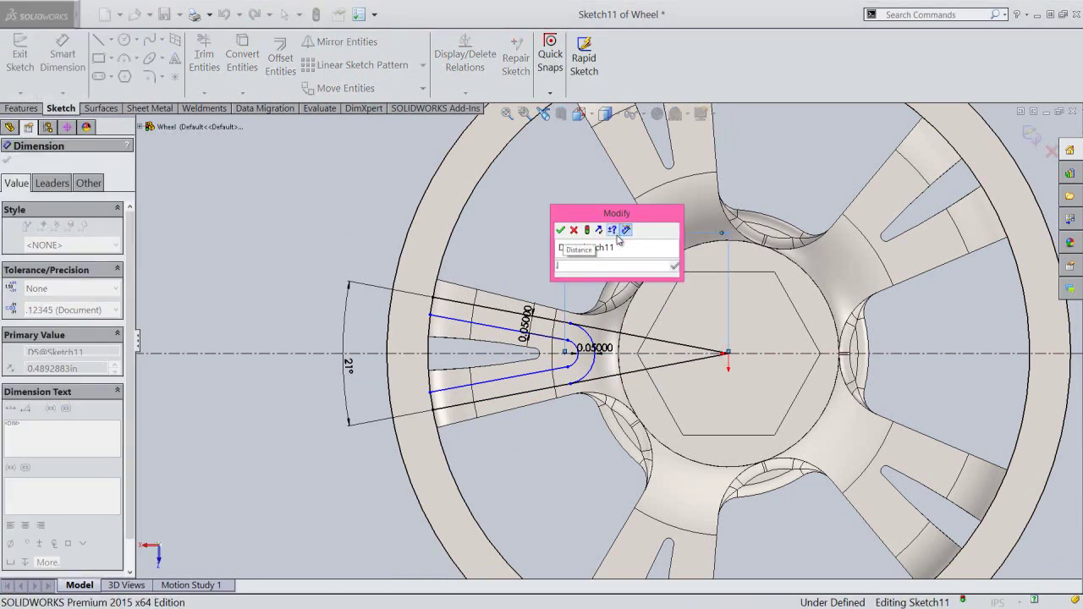
pyautogui.write('.53')
pyautogui.press('Return')
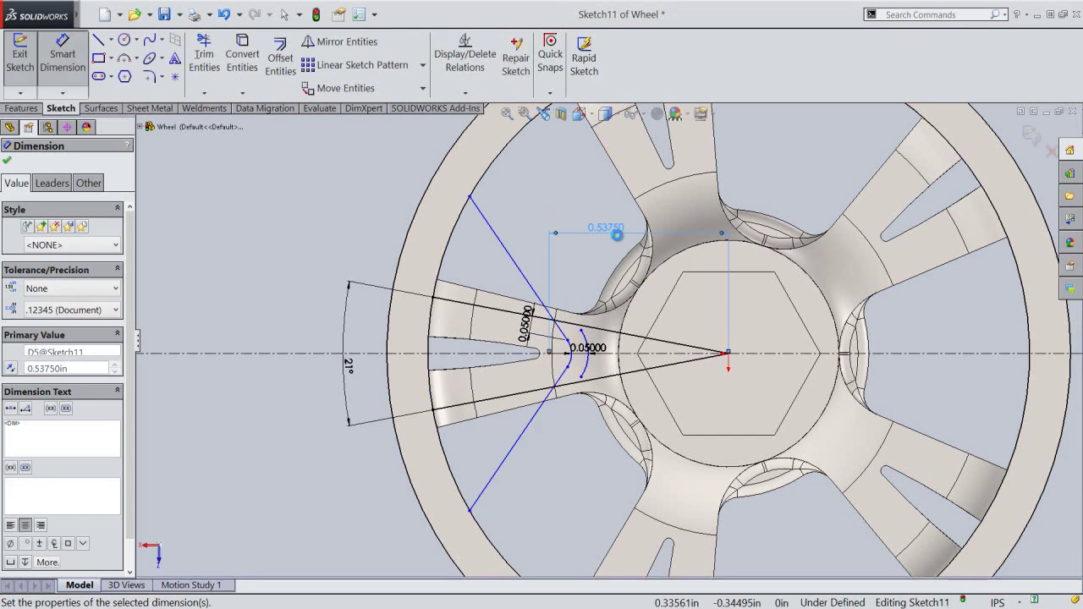
pyautogui.click(516, 215)
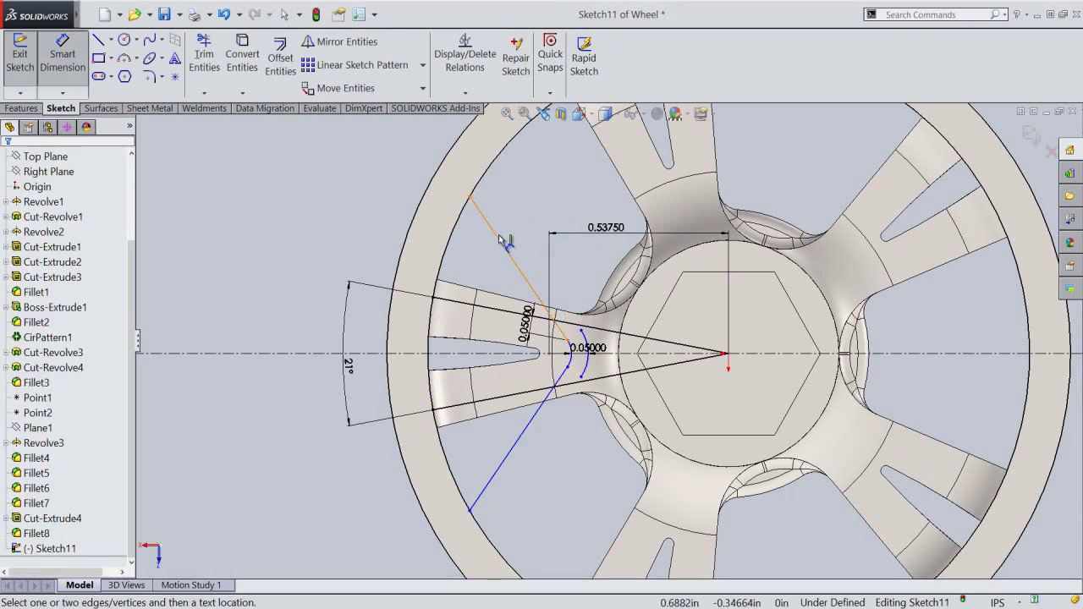
# Link the angle between the outer angled lines to the 21° dimension, D2@Sketch11.
pyautogui.click(500, 240)
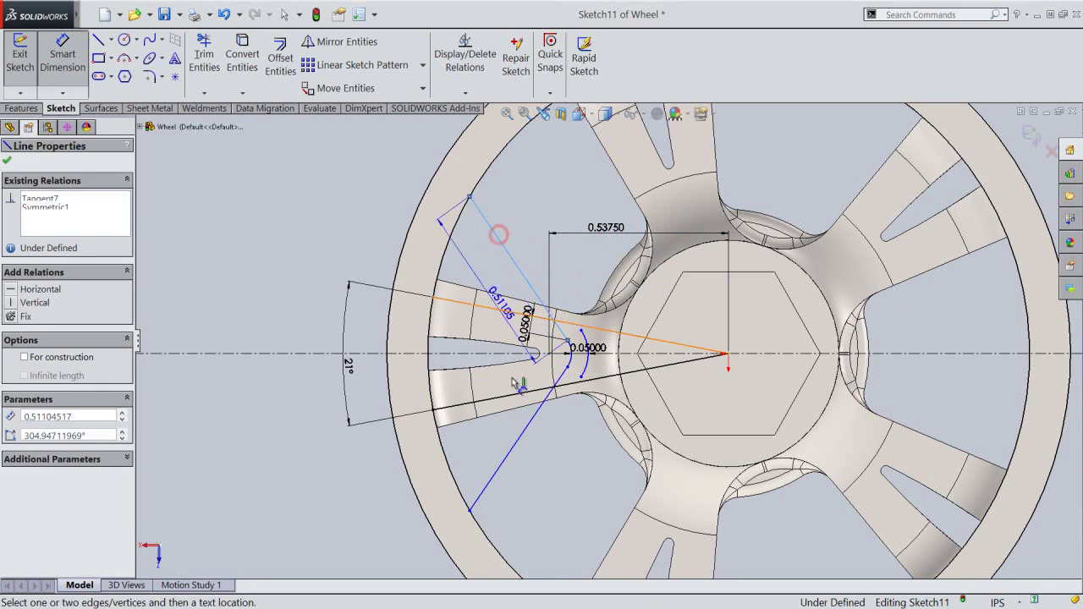
pyautogui.click(519, 435)
pyautogui.click(315, 360)
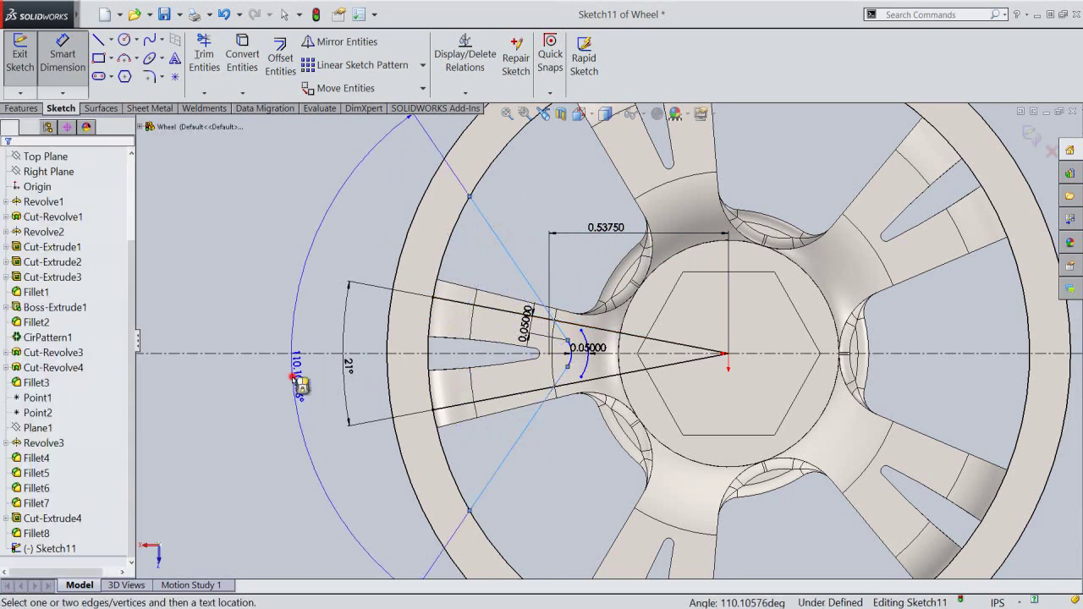
pyautogui.moveTo(315, 360); pyautogui.dragTo(264, 226)
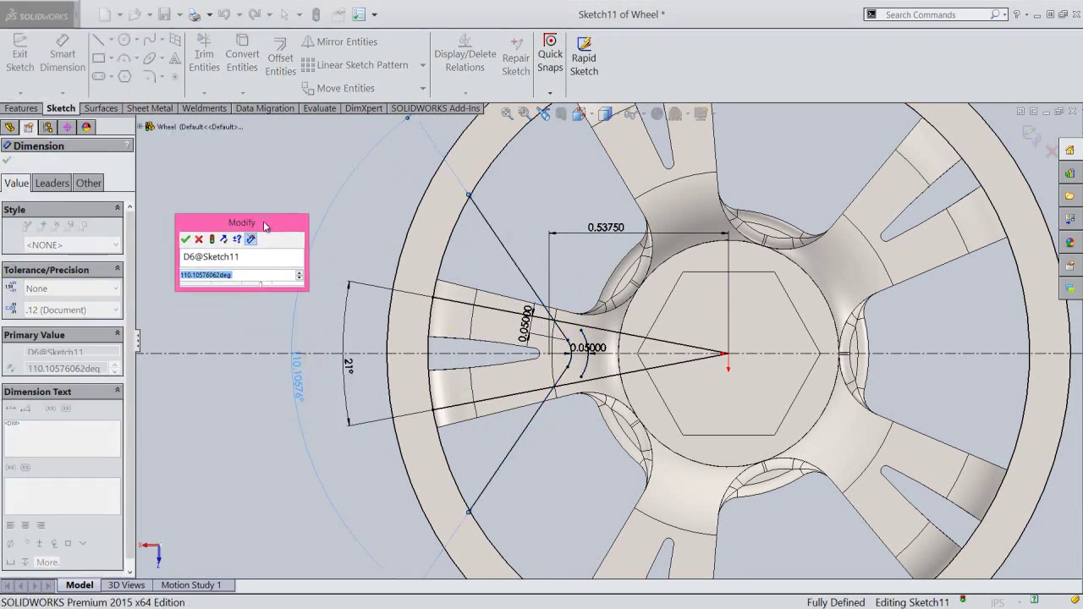
pyautogui.write('=')
pyautogui.click(350, 369)
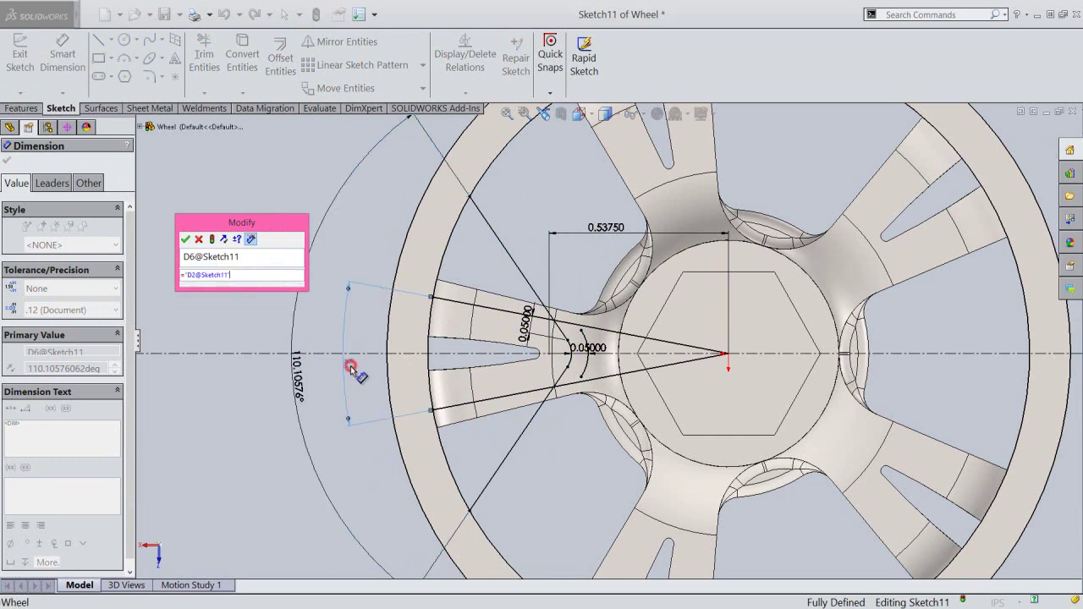
pyautogui.click(185, 239)
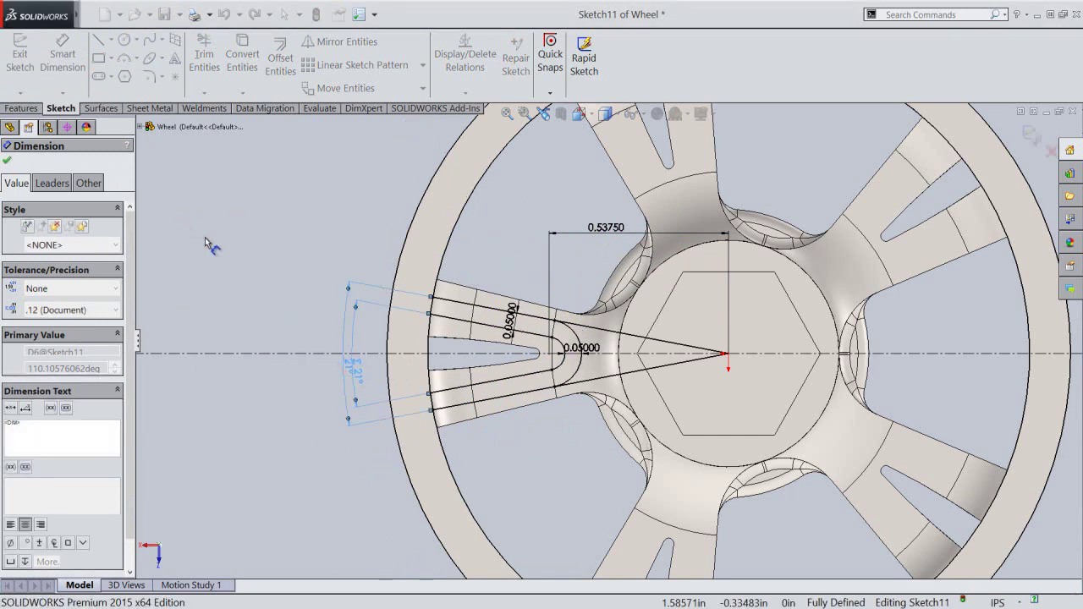
# Exit Sketch11 and start a new sketch on the rim face.
pyautogui.rightClick(268, 241)
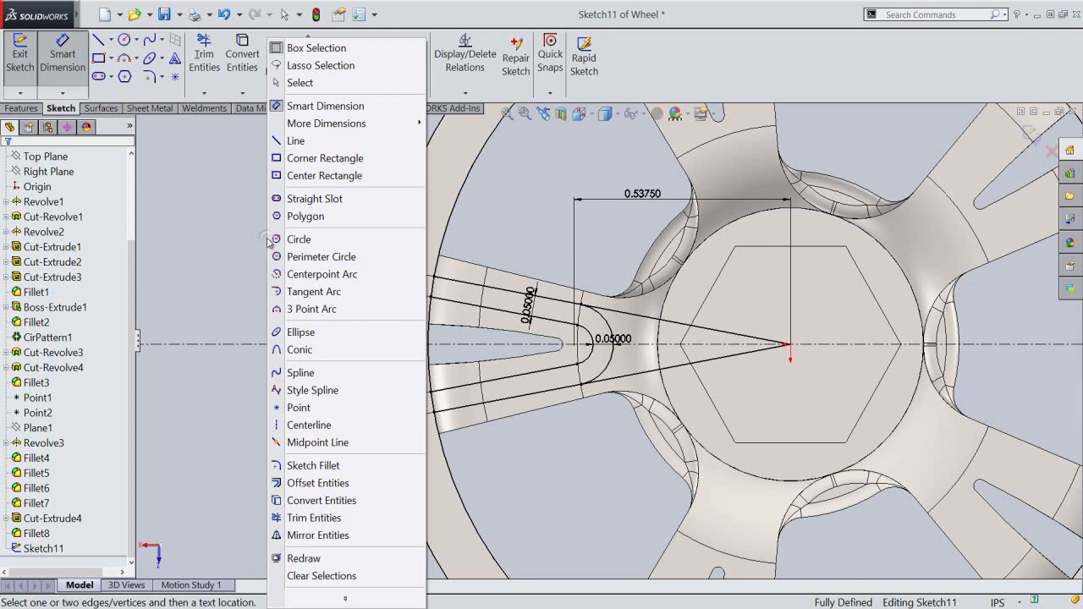
pyautogui.click(300, 82)
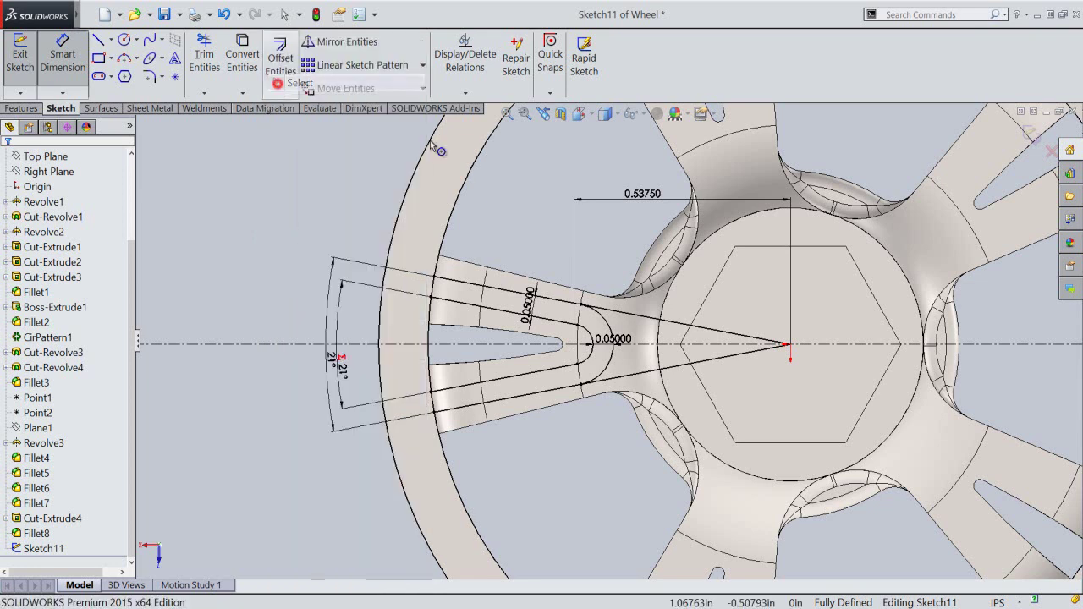
pyautogui.click(1033, 135)
pyautogui.click(407, 254)
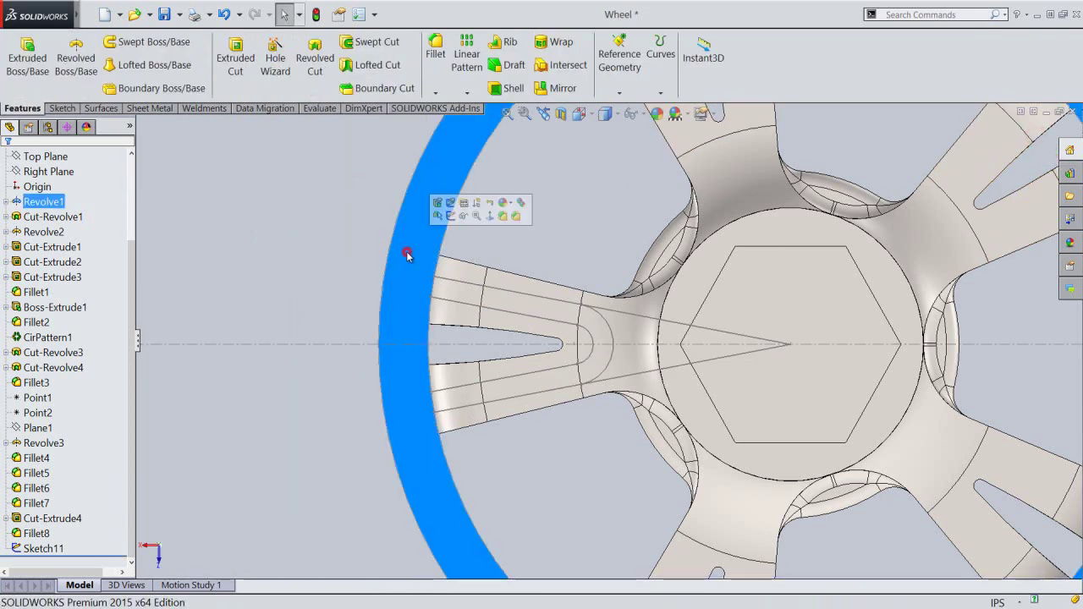
pyautogui.click(449, 215)
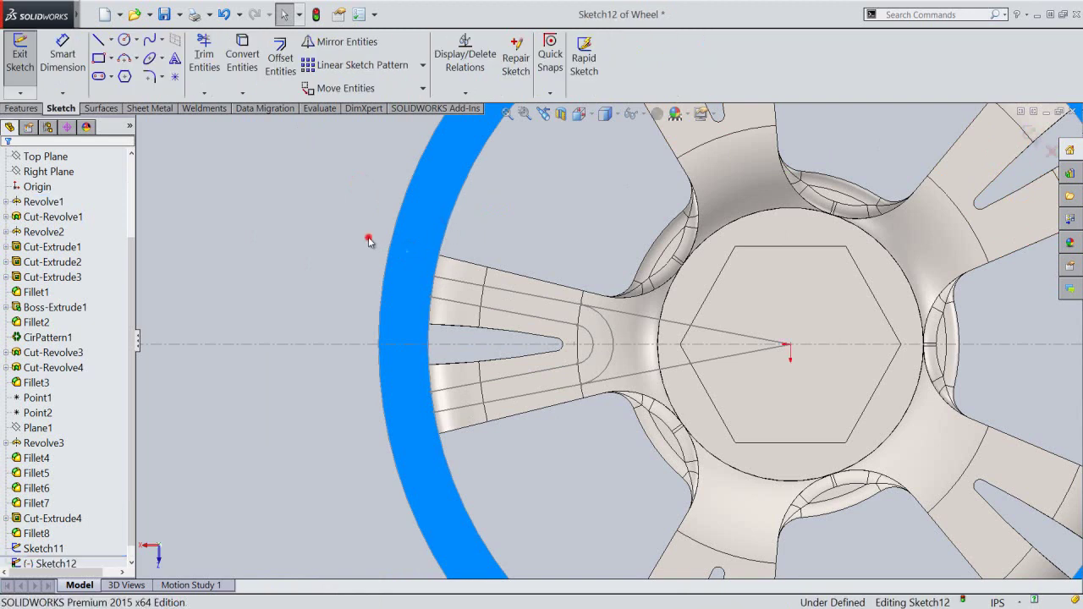
# Convert Sketch11's two slot arcs and lower slot line into Sketch12, dropping the upper line.
pyautogui.click(369, 241)
pyautogui.click(242, 55)
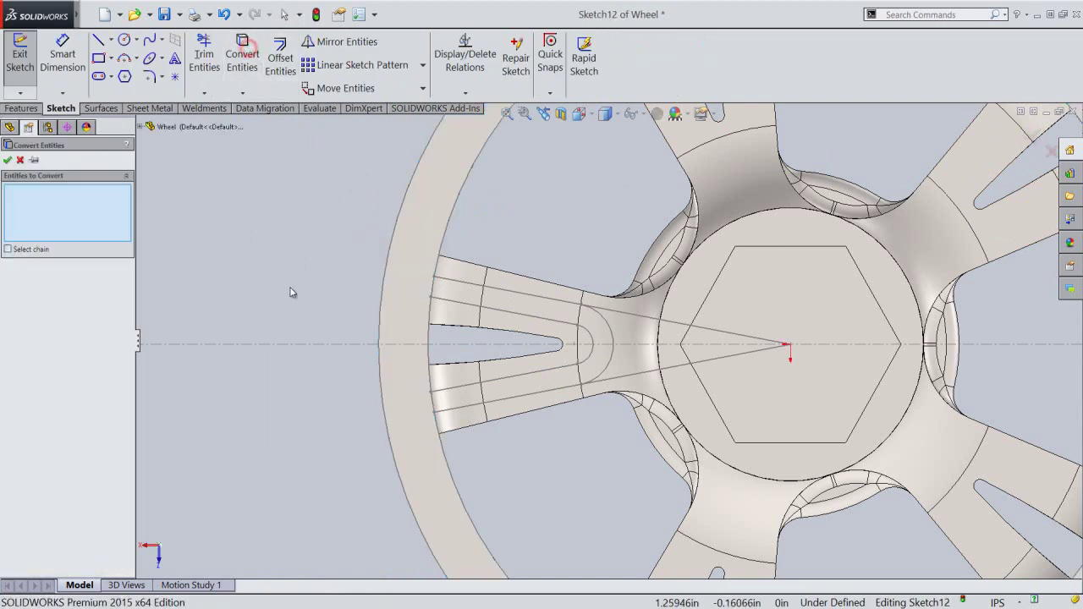
pyautogui.click(531, 332)
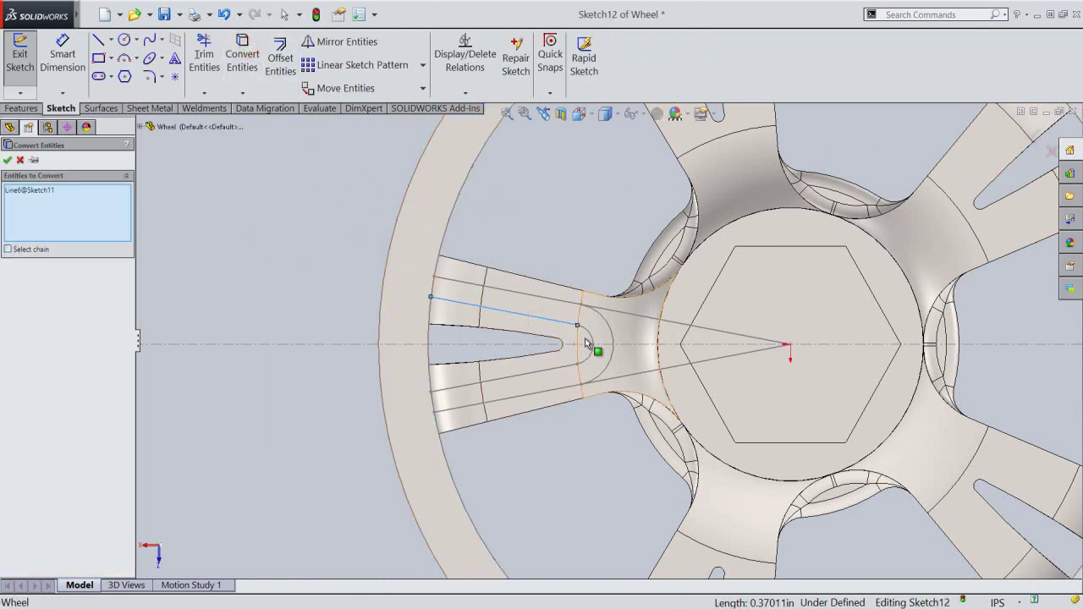
pyautogui.click(591, 339)
pyautogui.click(611, 339)
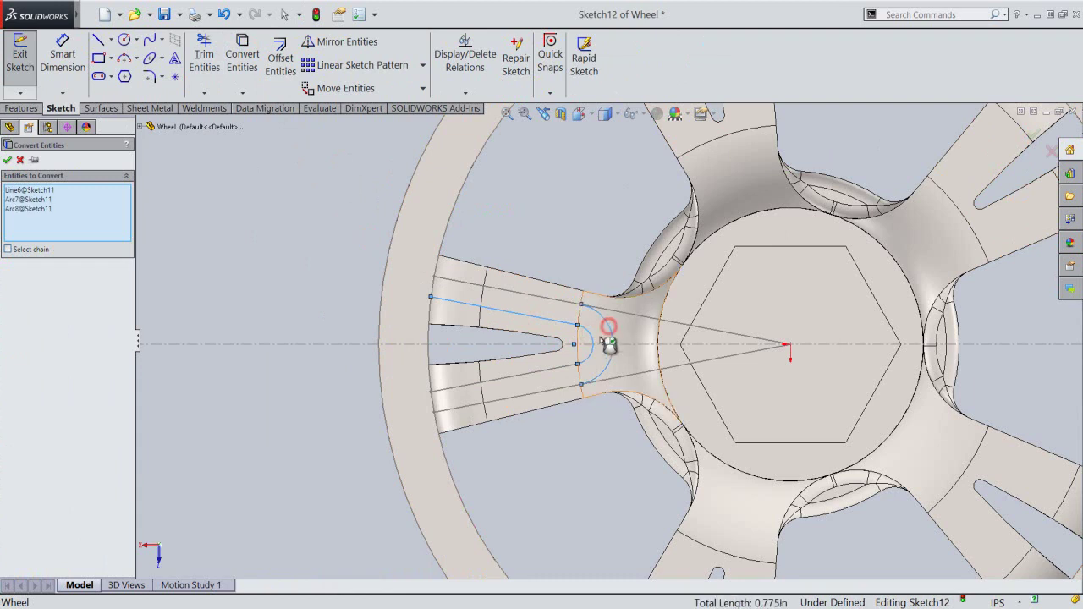
pyautogui.click(537, 318)
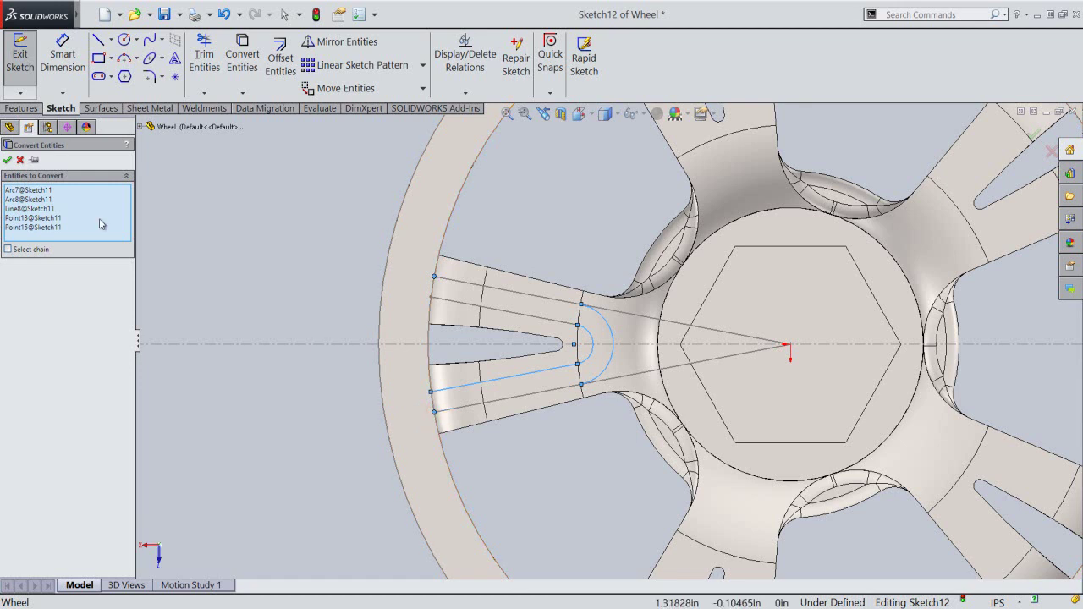
pyautogui.click(8, 159)
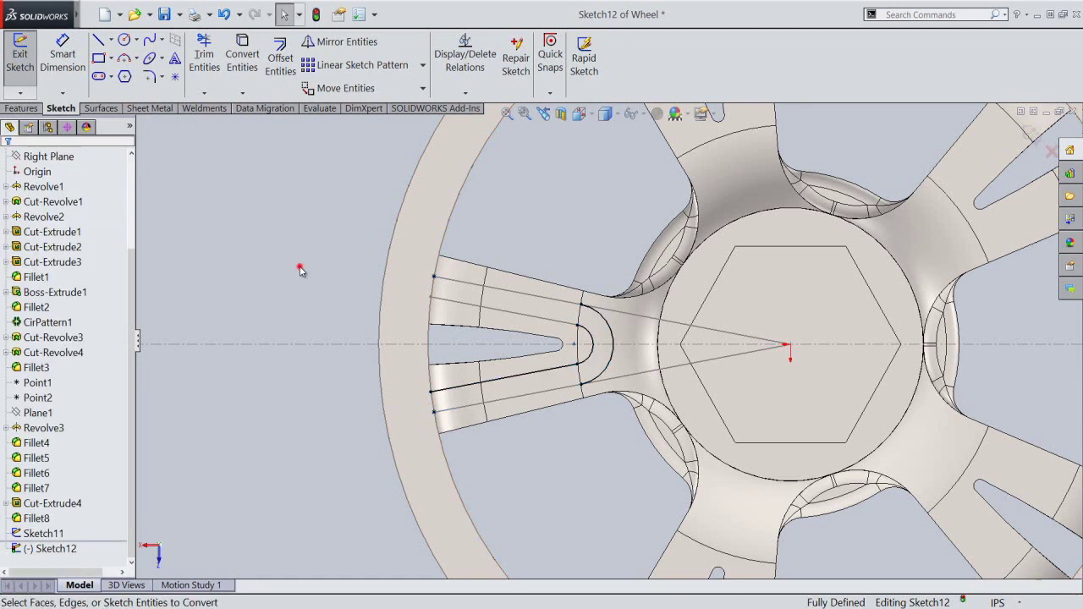
# Draw a line from the upper spoke edge near the rim to the top of the slot arc.
pyautogui.rightClick(300, 272)
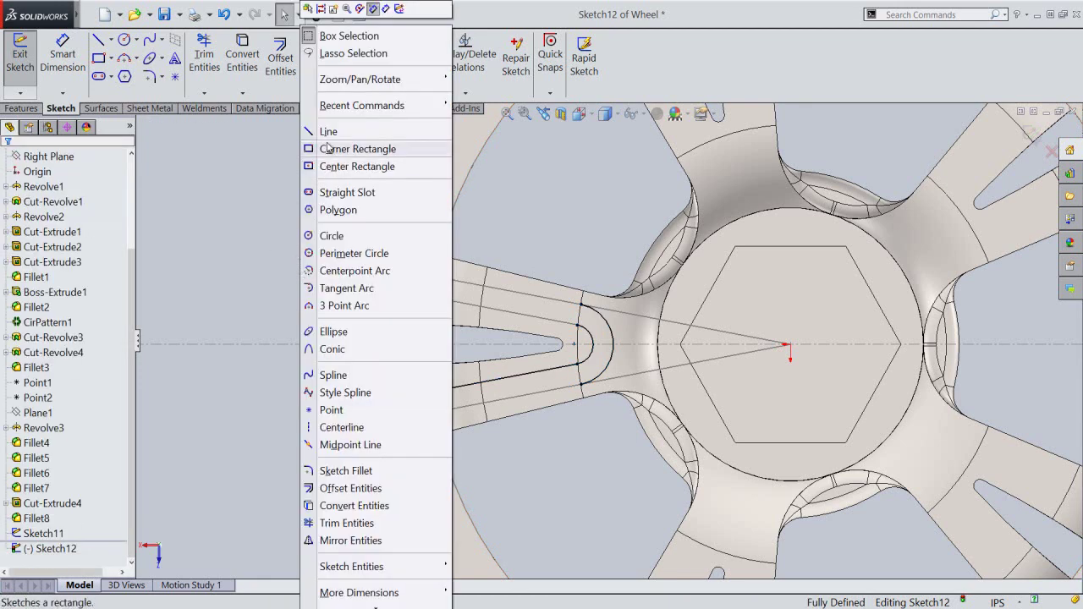
pyautogui.click(322, 130)
pyautogui.click(434, 278)
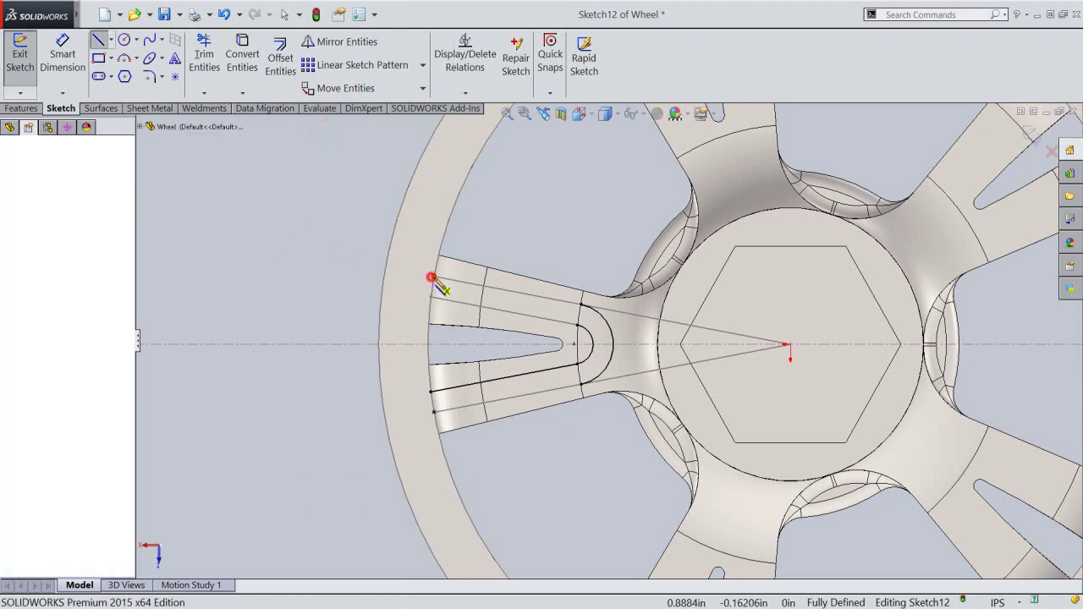
pyautogui.click(581, 304)
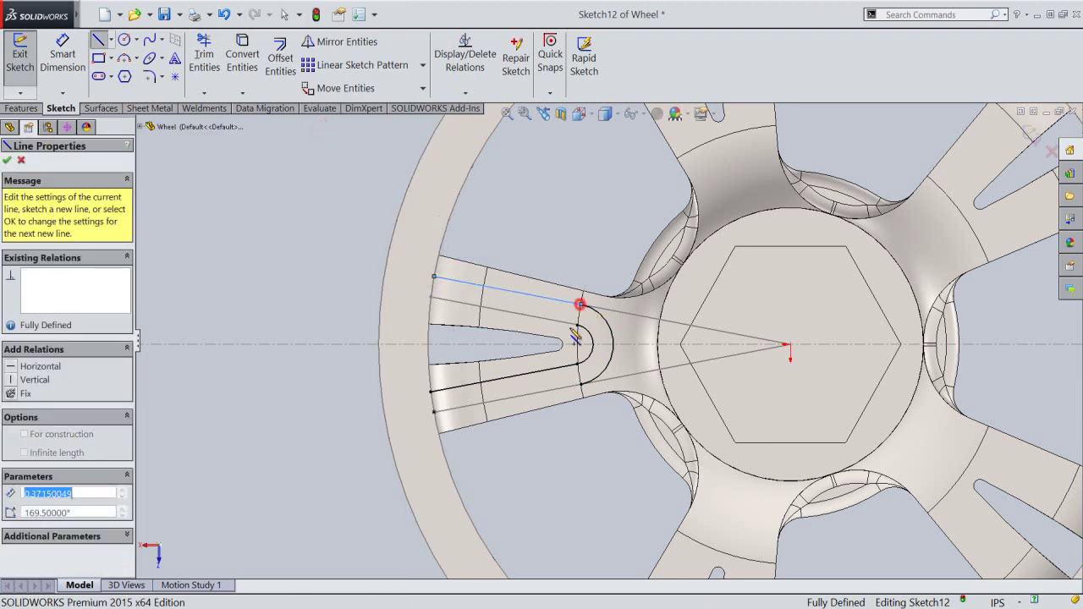
pyautogui.click(582, 386)
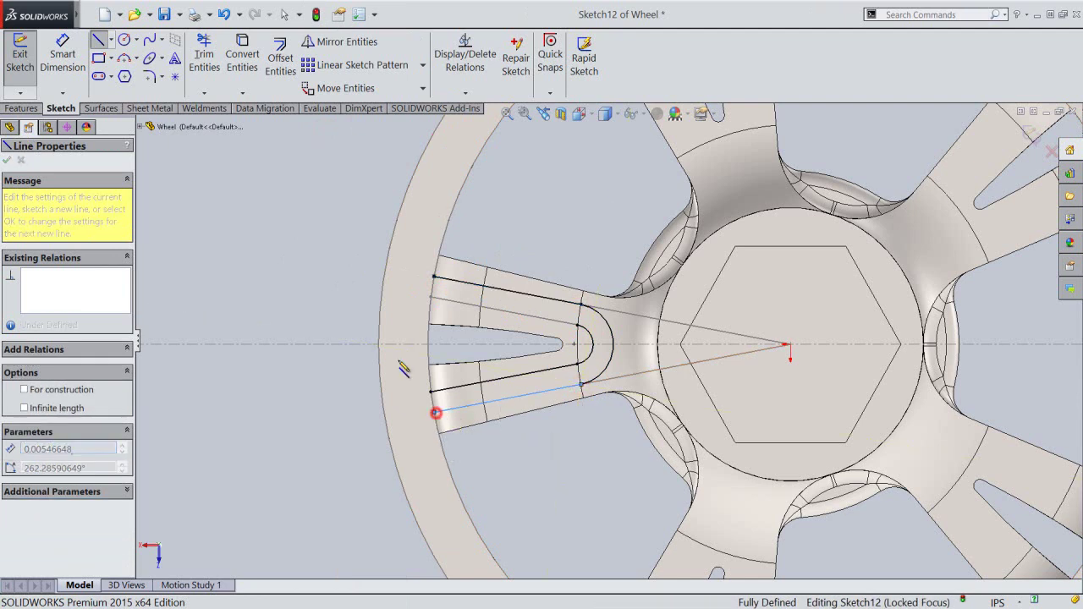
pyautogui.rightClick(383, 298)
pyautogui.click(381, 294)
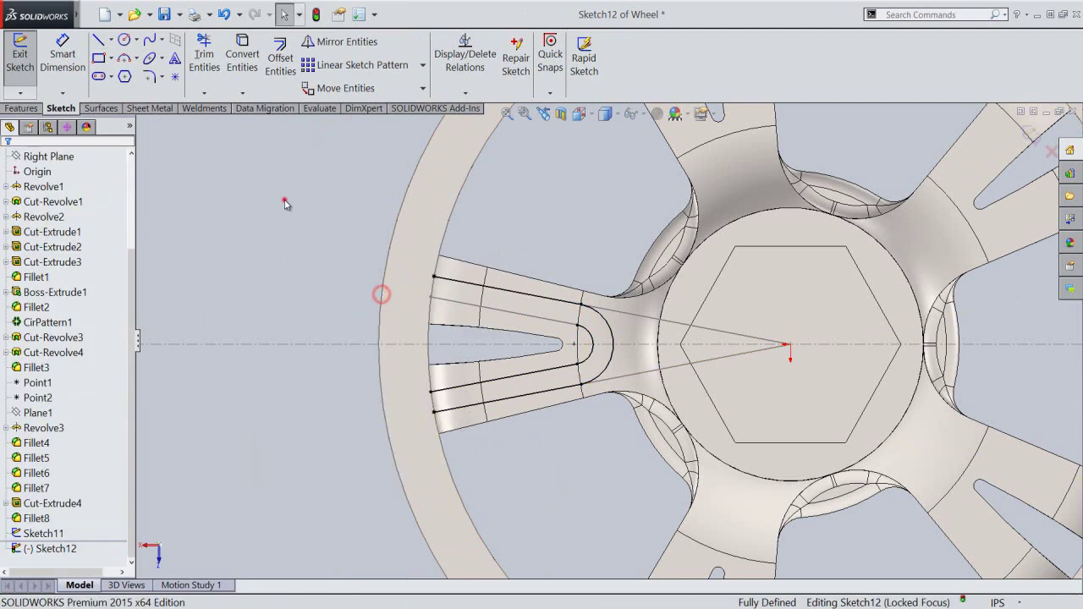
# Draw the lower line joining the slot arc's end to the spoke's rim end.
pyautogui.scroll(-2, 380, 293)
pyautogui.rightClick(242, 175)
pyautogui.click(269, 132)
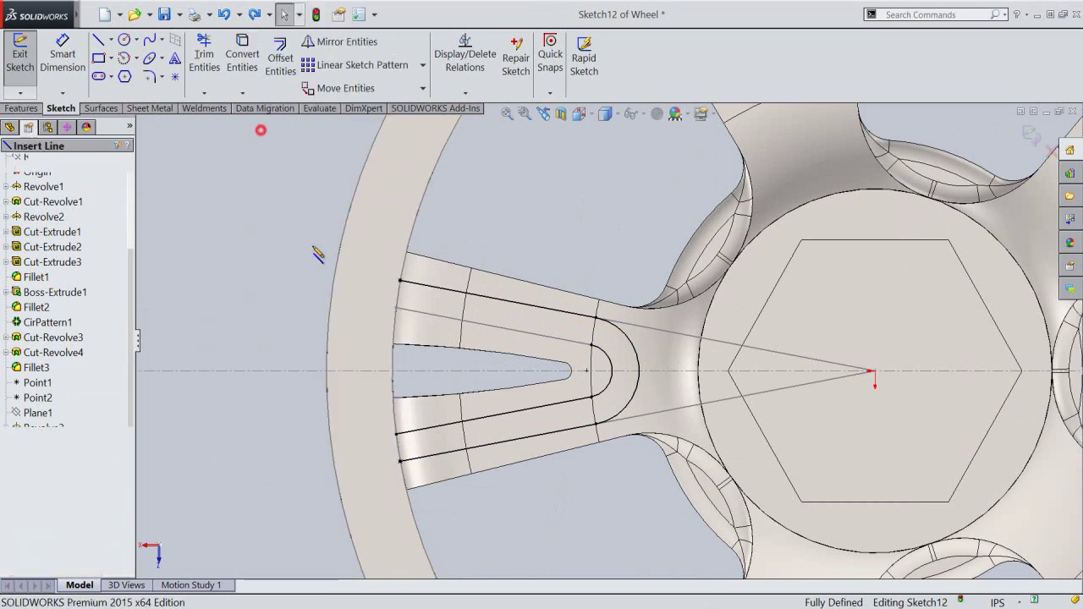
pyautogui.click(396, 307)
pyautogui.rightClick(454, 241)
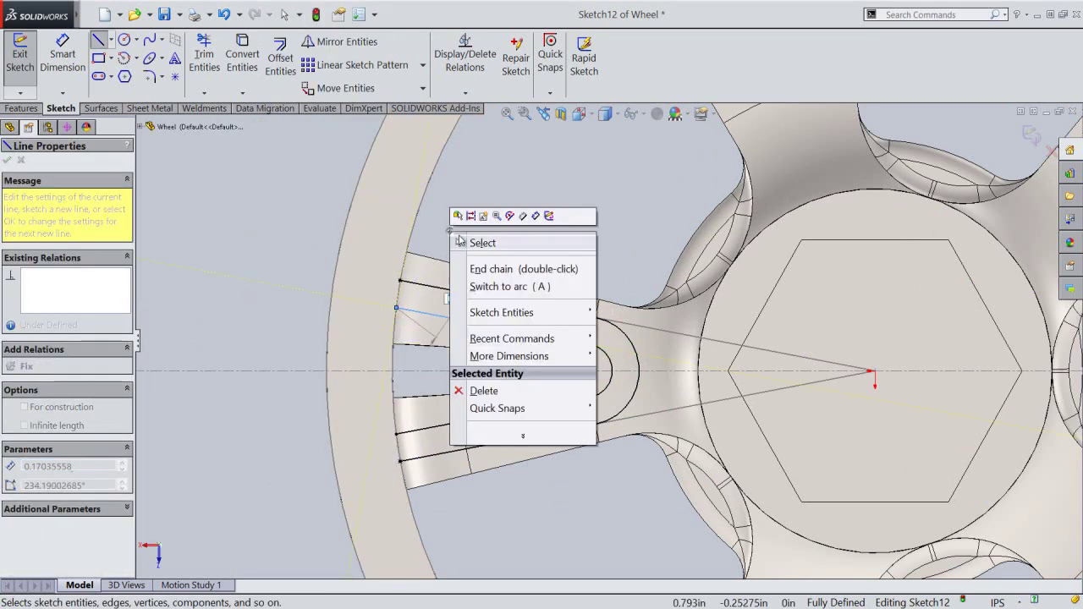
pyautogui.click(474, 242)
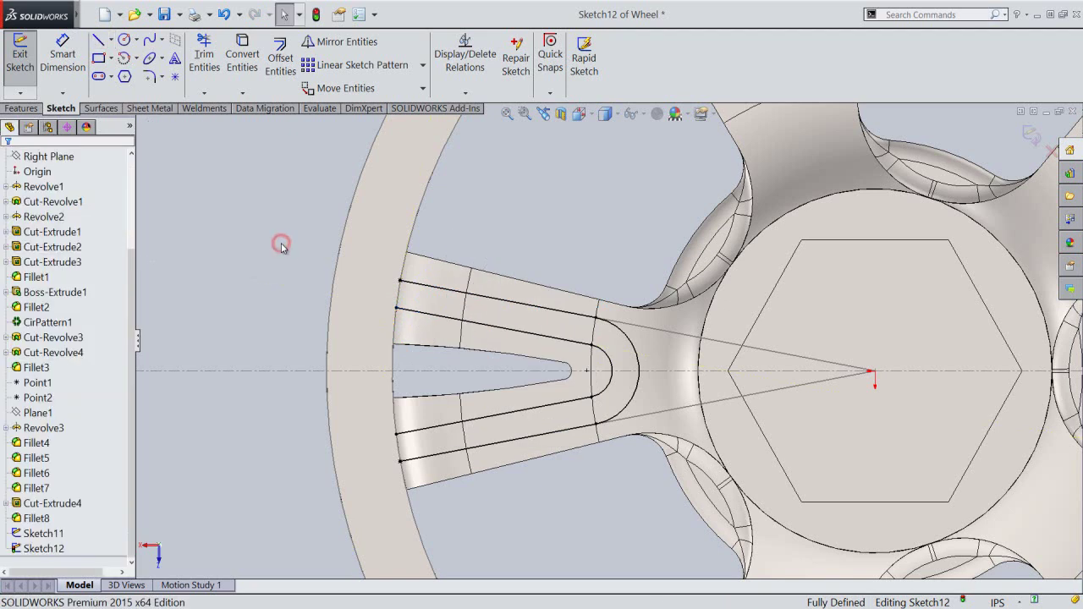
# Convert the wheel's rim edge into construction geometry and hide Sketch11.
pyautogui.click(242, 58)
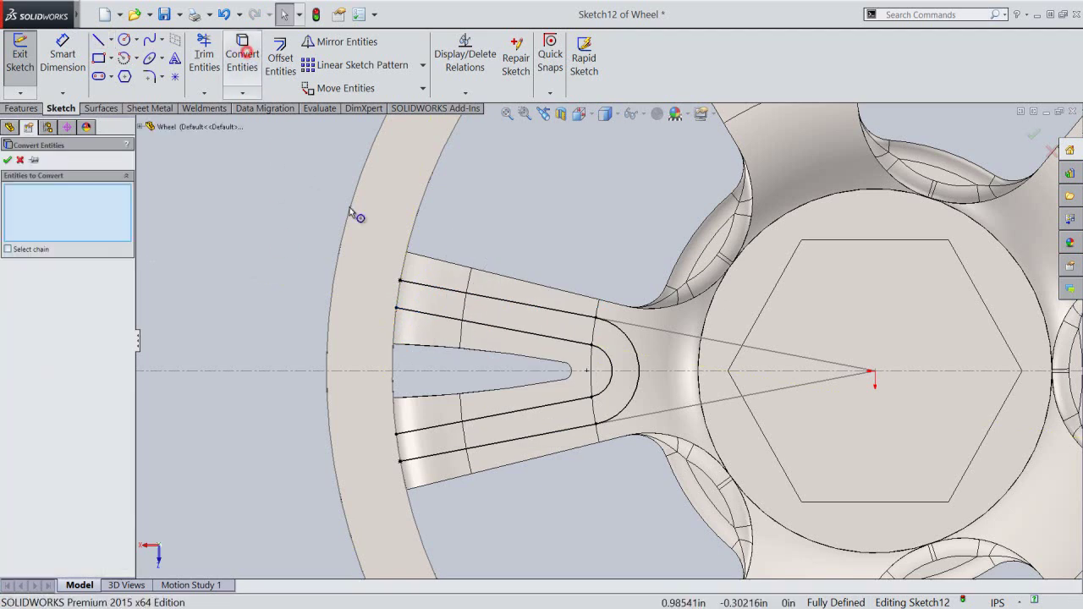
pyautogui.click(411, 234)
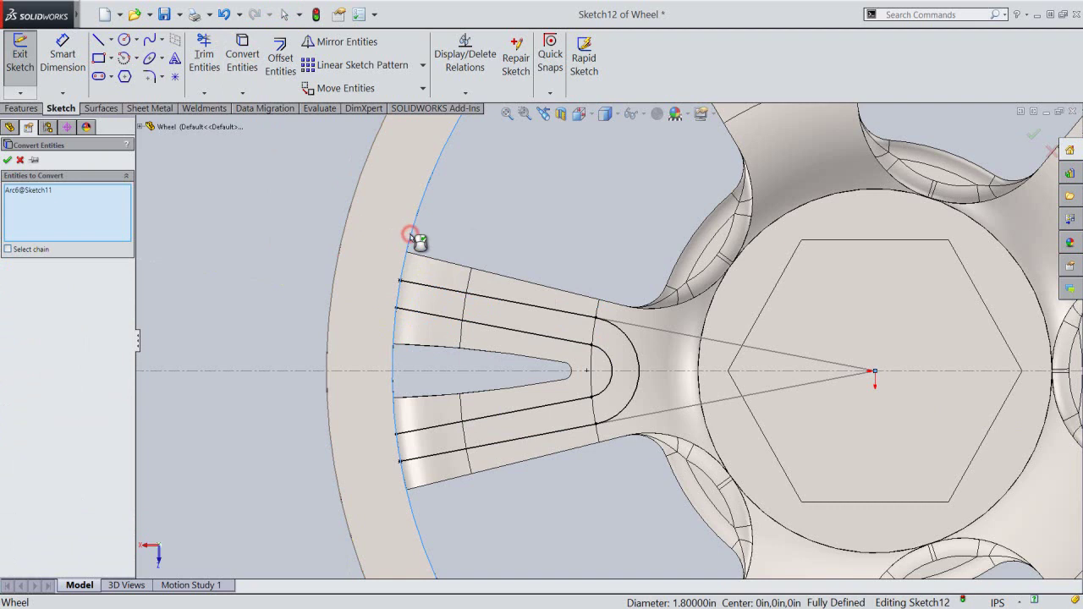
pyautogui.press('Return')
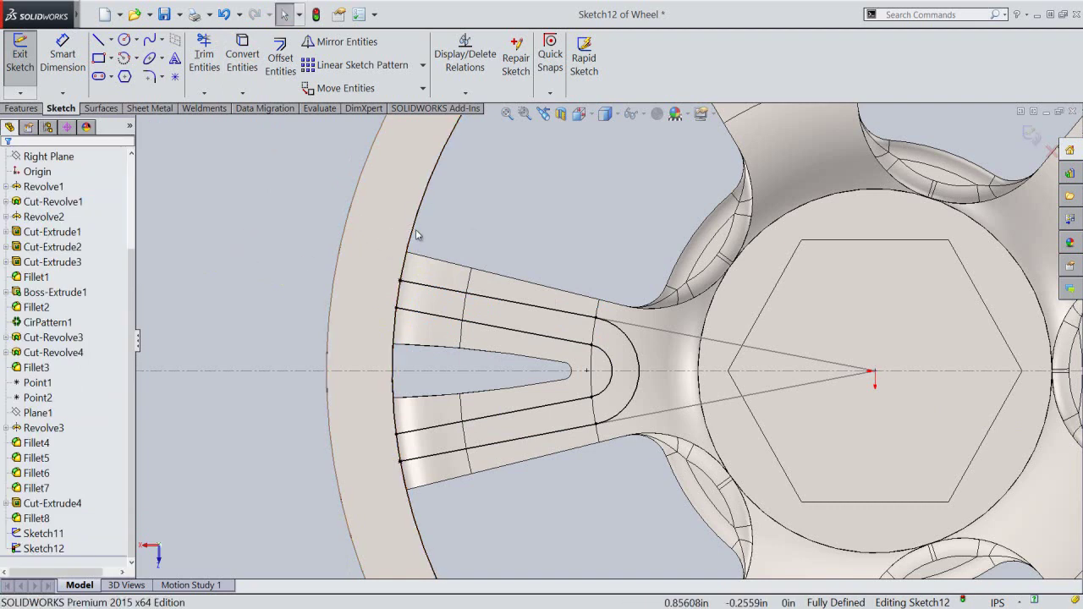
pyautogui.click(414, 229)
pyautogui.click(459, 193)
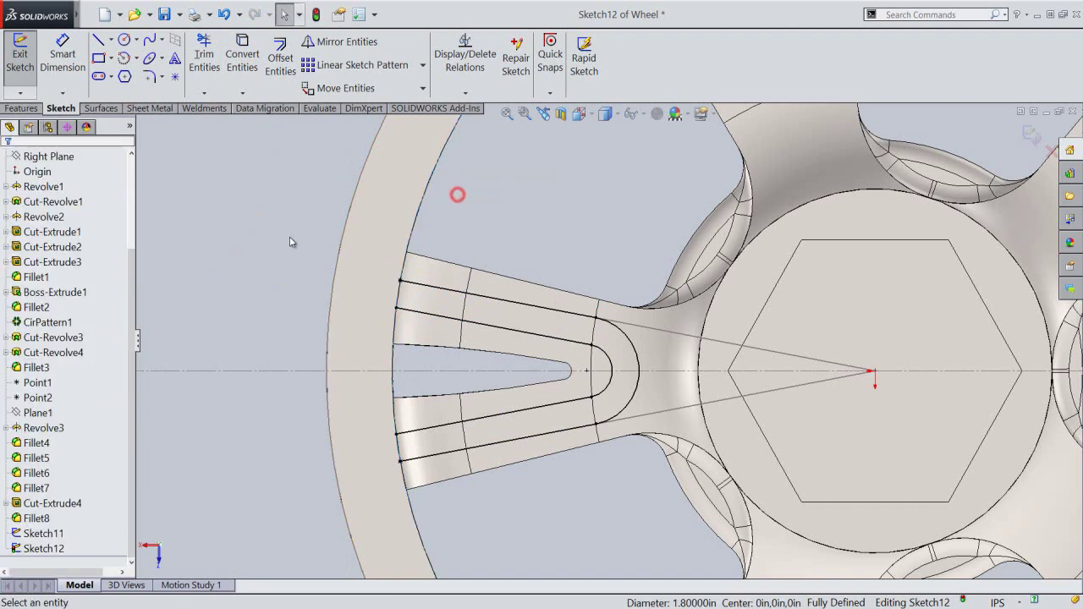
pyautogui.click(289, 237)
pyautogui.click(52, 535)
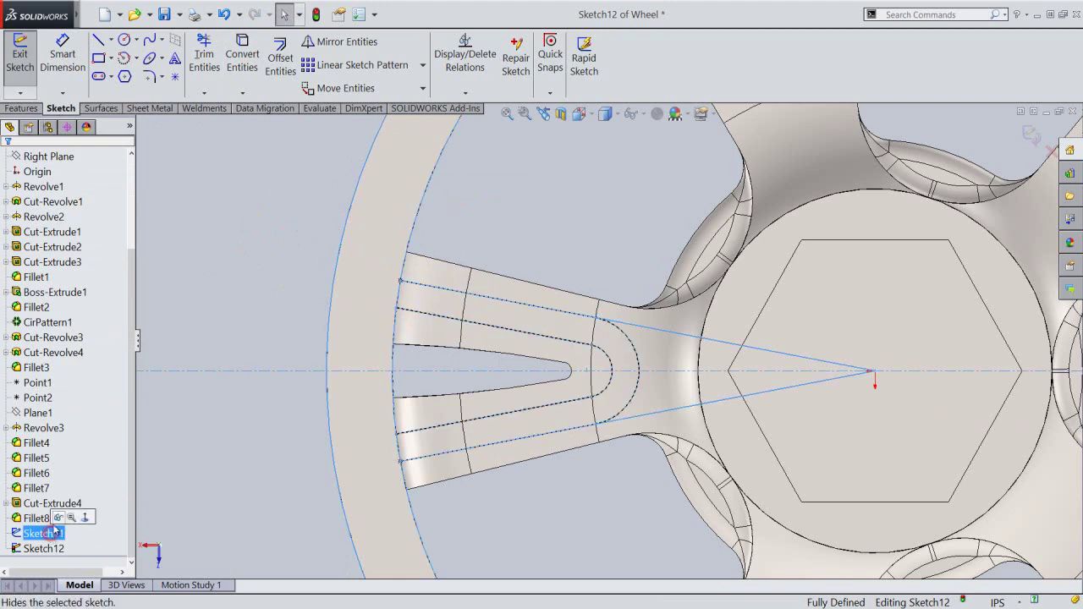
pyautogui.click(55, 518)
pyautogui.click(238, 262)
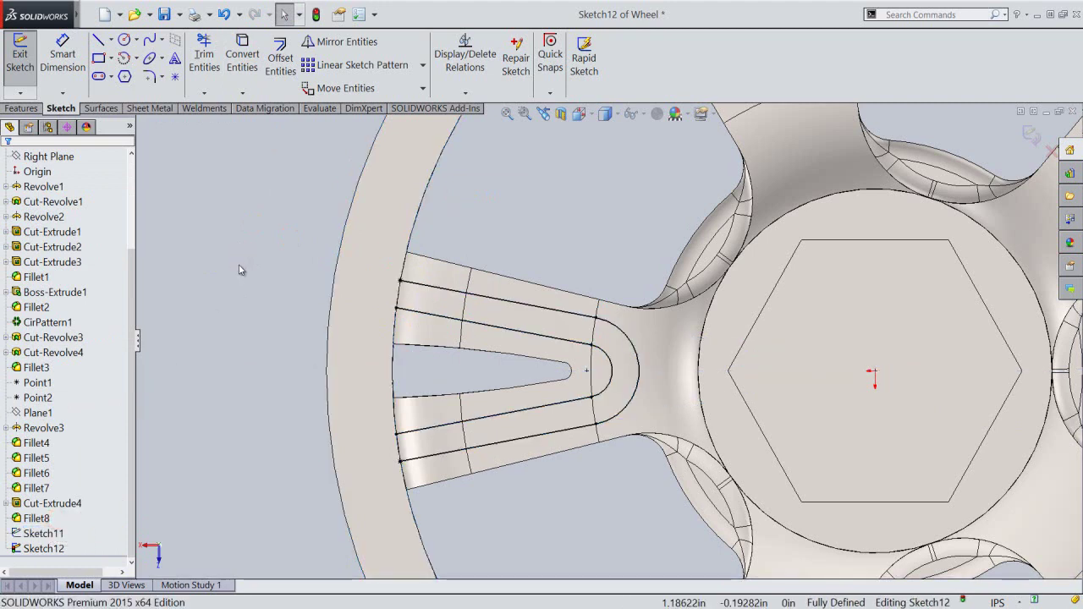
# Draw two origin-centred arcs capping the upper and lower rim ends of the spoke.
pyautogui.click(123, 57)
pyautogui.click(871, 372)
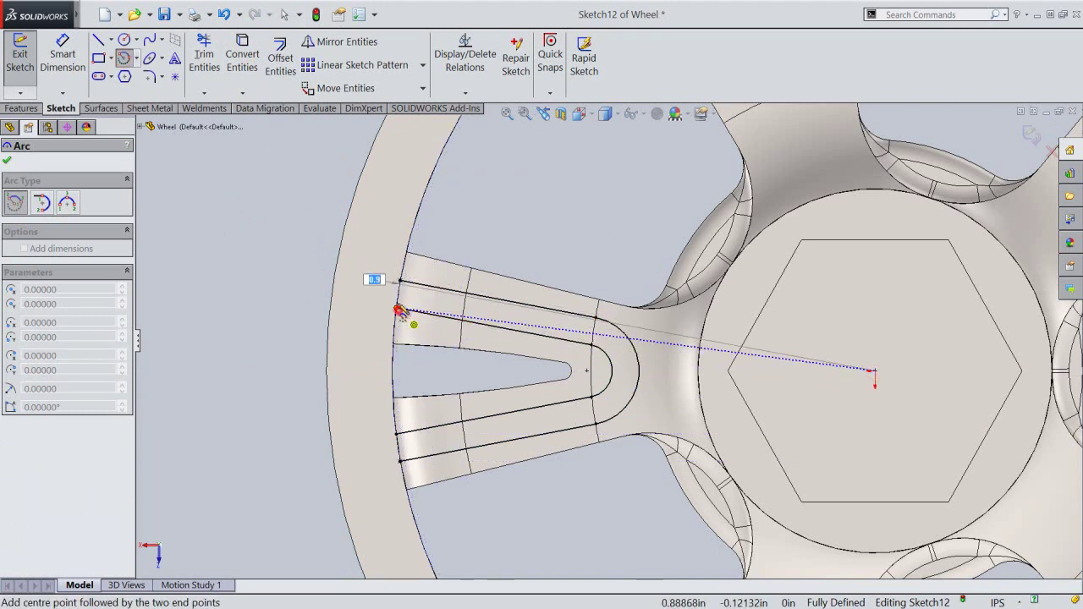
pyautogui.click(399, 280)
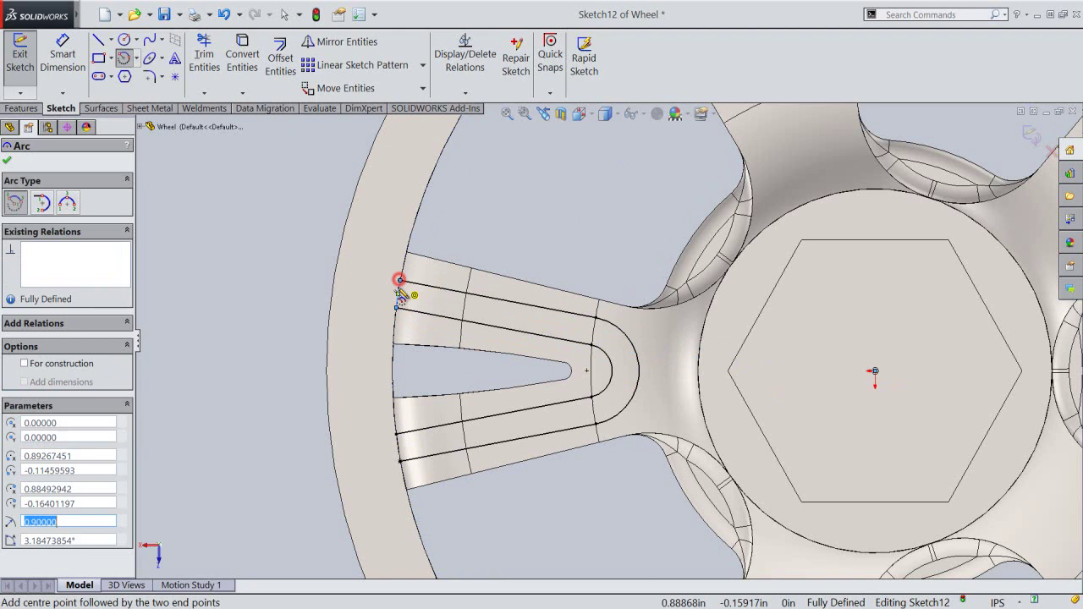
pyautogui.click(874, 371)
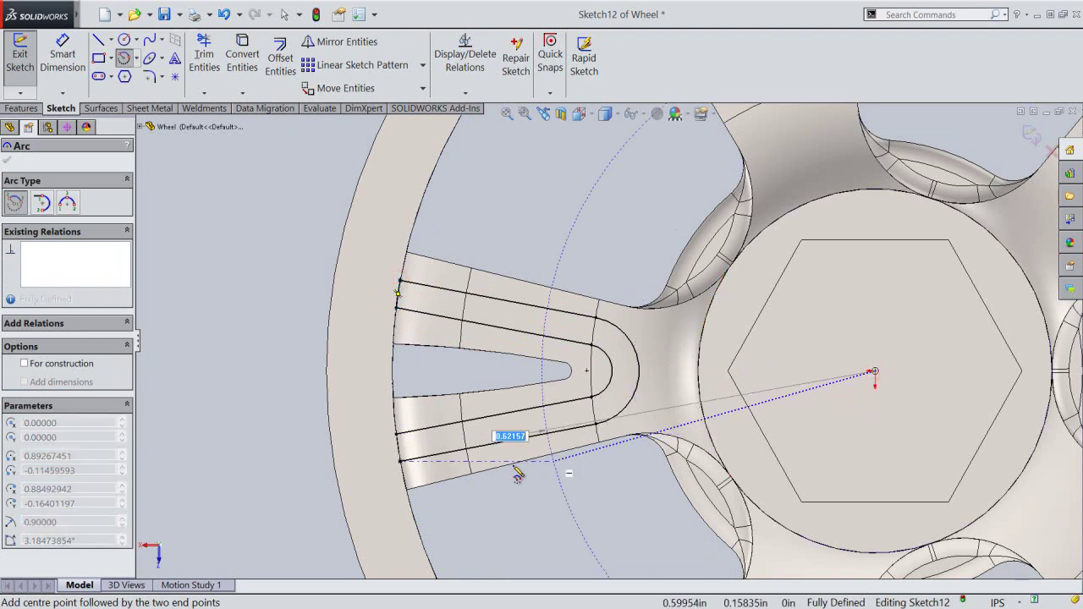
pyautogui.click(401, 462)
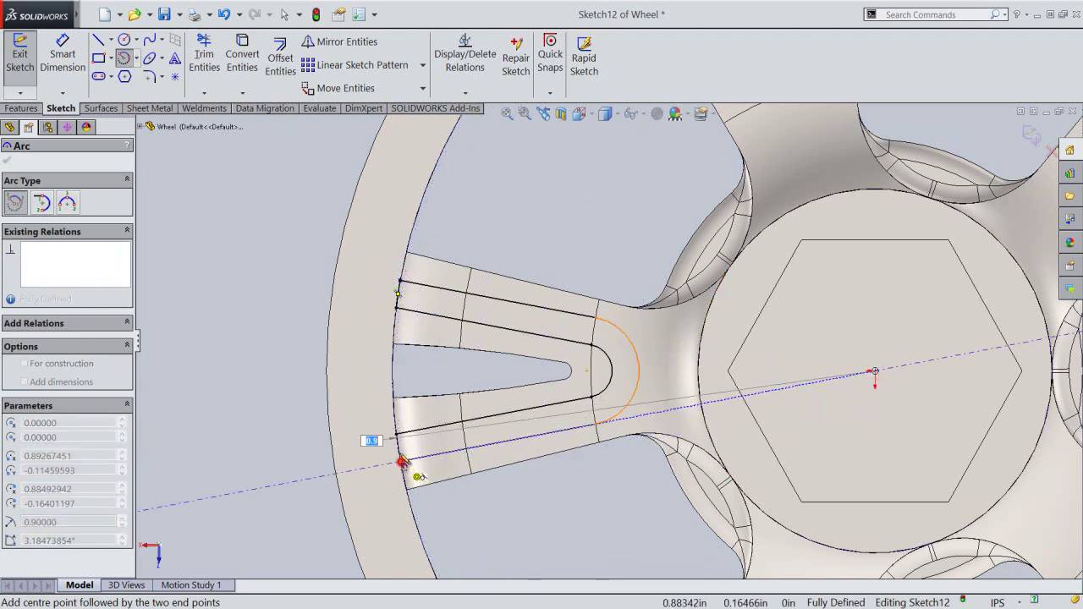
pyautogui.click(400, 442)
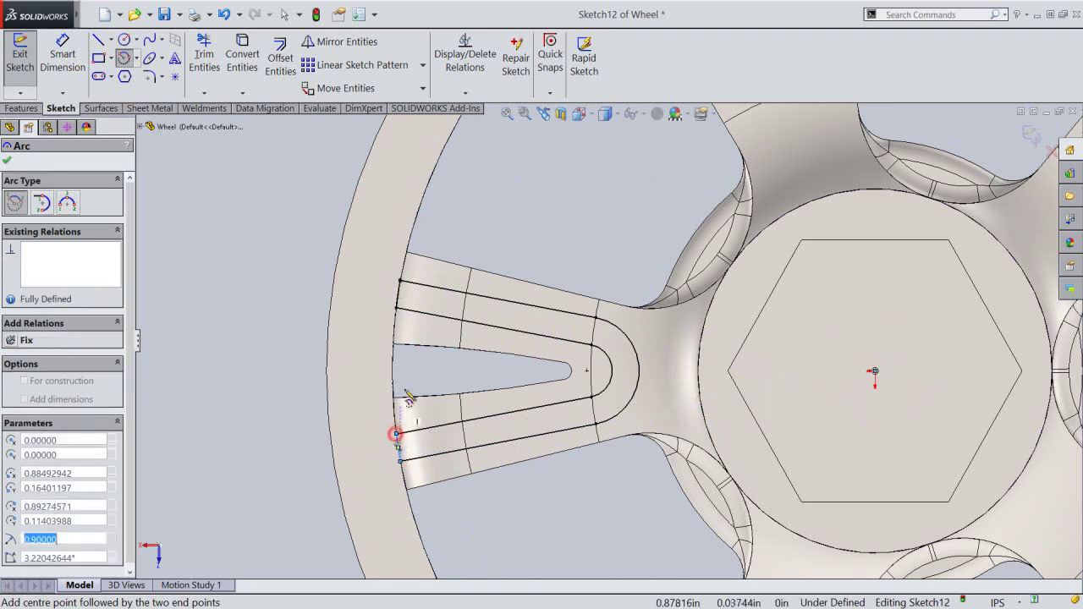
pyautogui.rightClick(415, 382)
pyautogui.click(426, 386)
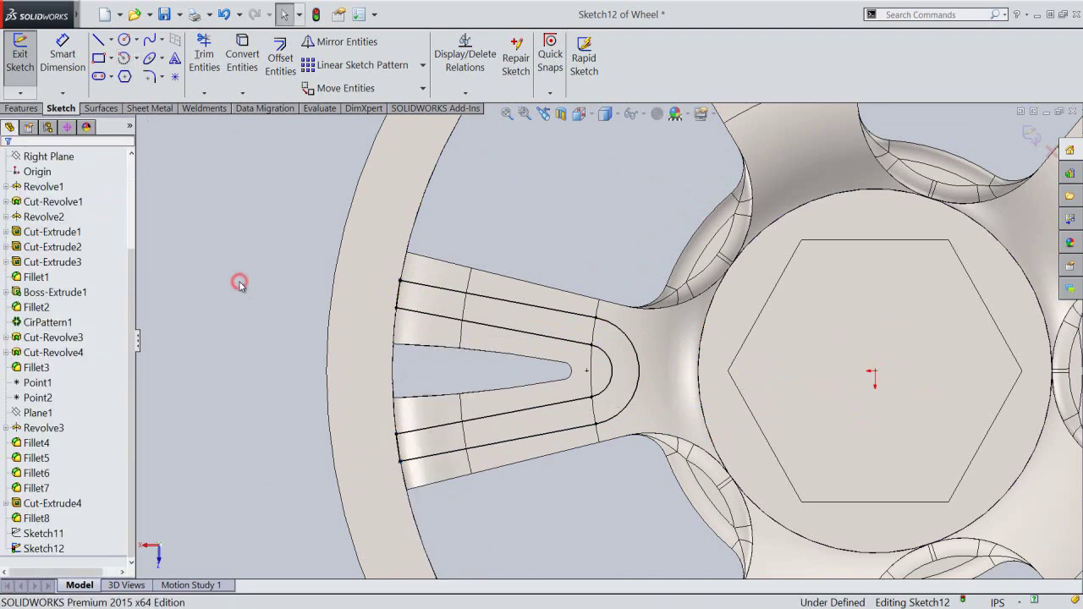
# Merge the loose line and arc endpoints at the rim end, then exit Sketch12.
pyautogui.scroll(-3, 399, 416)
pyautogui.scroll(-3, 406, 443)
pyautogui.scroll(-3, 477, 406)
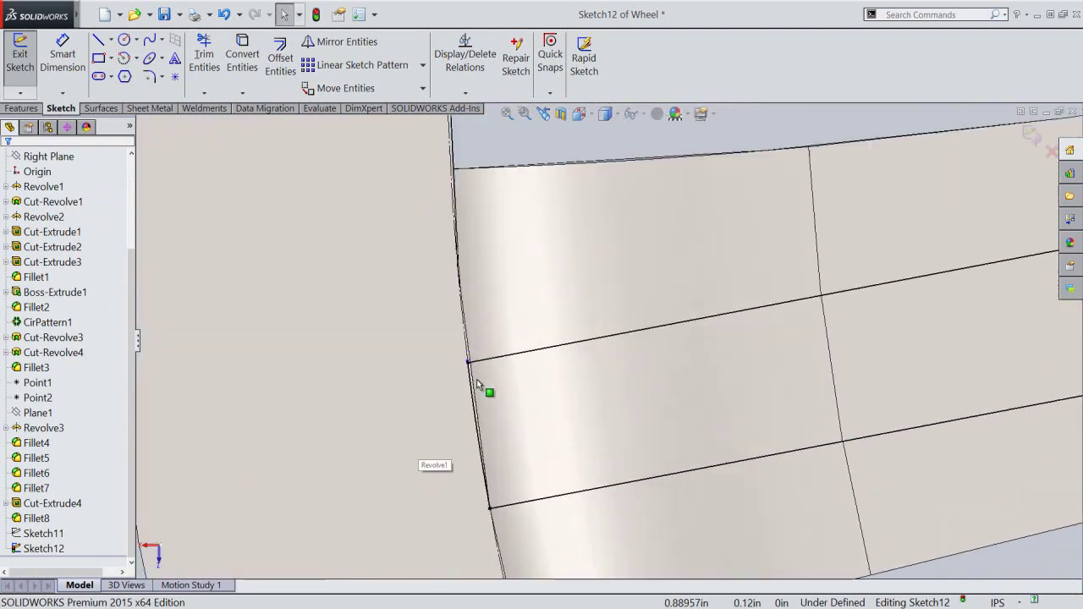
pyautogui.scroll(-2, 477, 382)
pyautogui.click(492, 339)
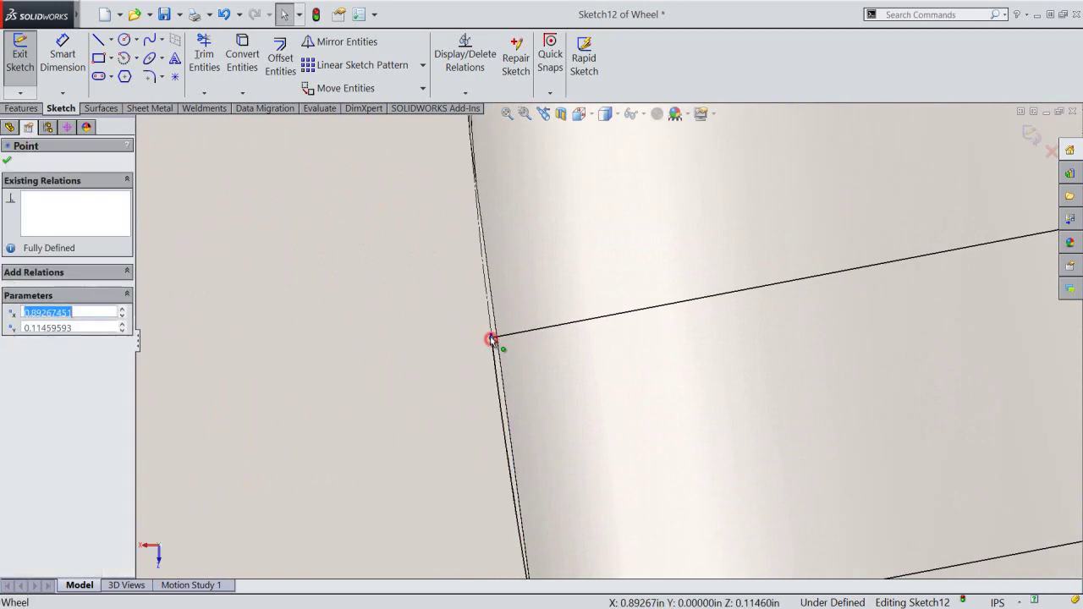
pyautogui.keyDown('ctrl'); pyautogui.click(492, 337); pyautogui.keyUp('ctrl')
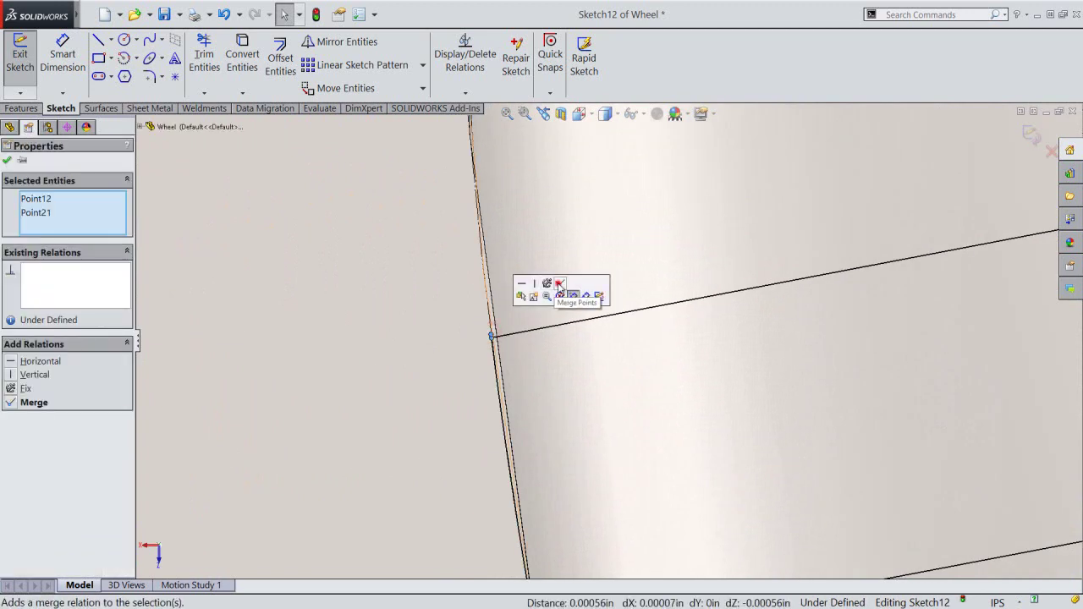
pyautogui.click(558, 288)
pyautogui.scroll(2, 522, 438)
pyautogui.scroll(2, 390, 435)
pyautogui.scroll(2, 390, 434)
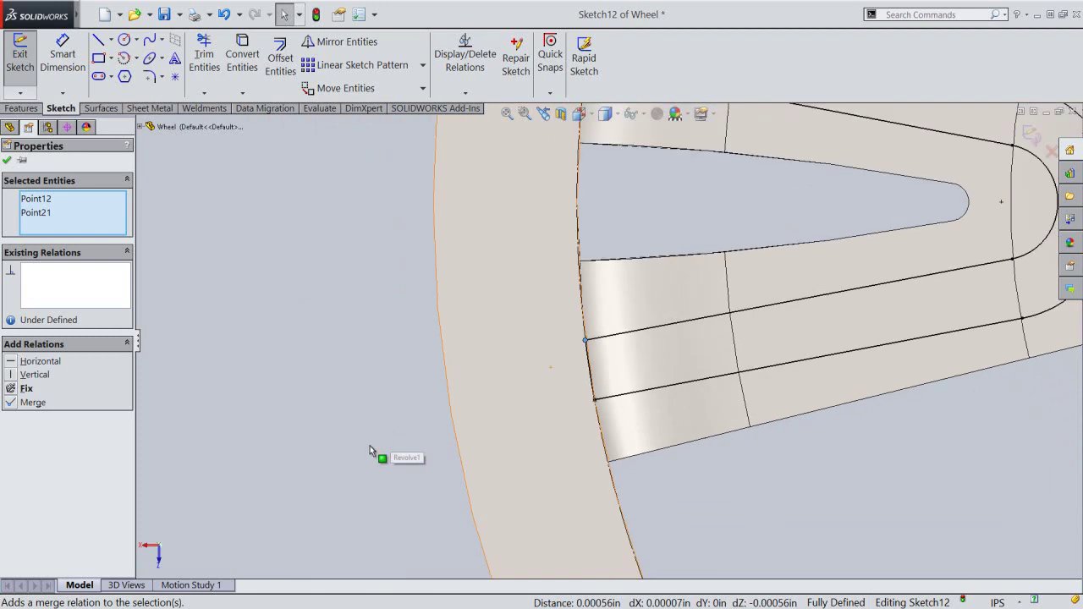
pyautogui.scroll(2, 370, 450)
pyautogui.scroll(2, 592, 338)
pyautogui.scroll(-2, 730, 217)
pyautogui.press('Escape')
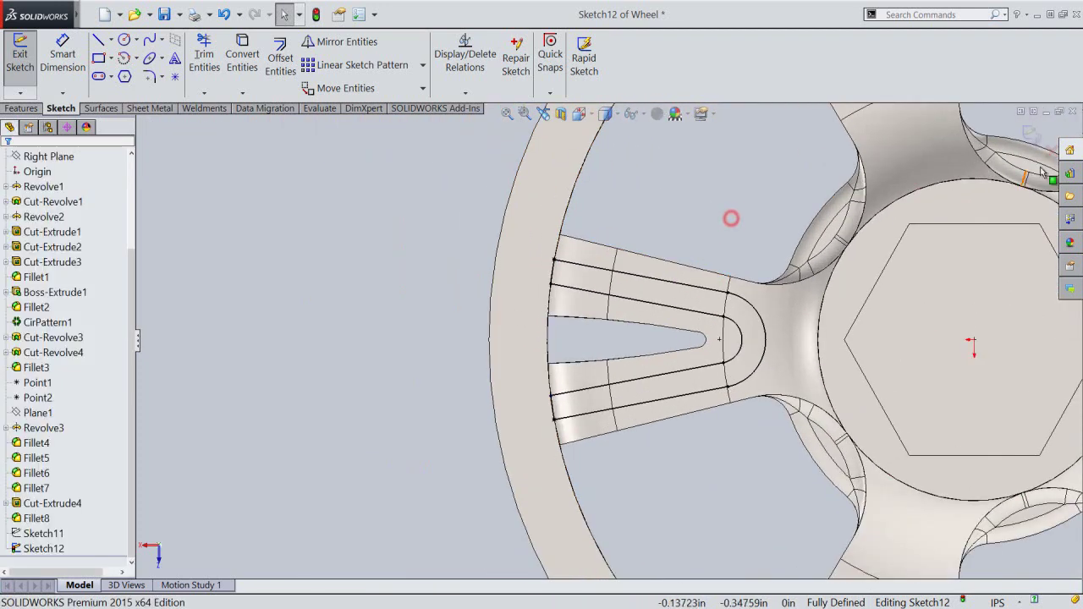
pyautogui.click(19, 55)
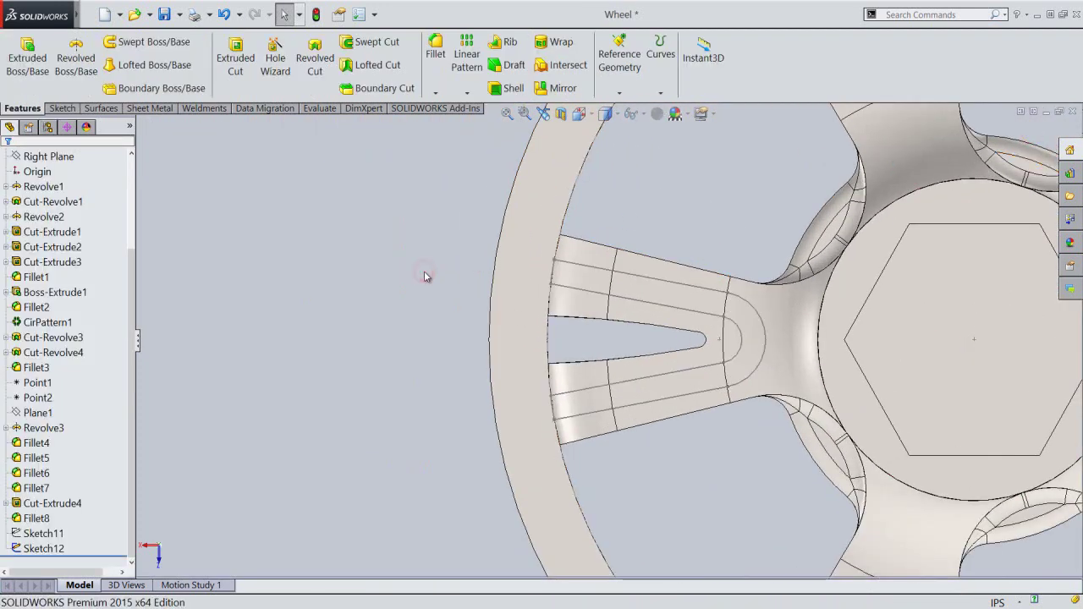
# Cut both Sketch12 slot regions Blind 1 in deep as Cut-Extrude6.
pyautogui.click(239, 59)
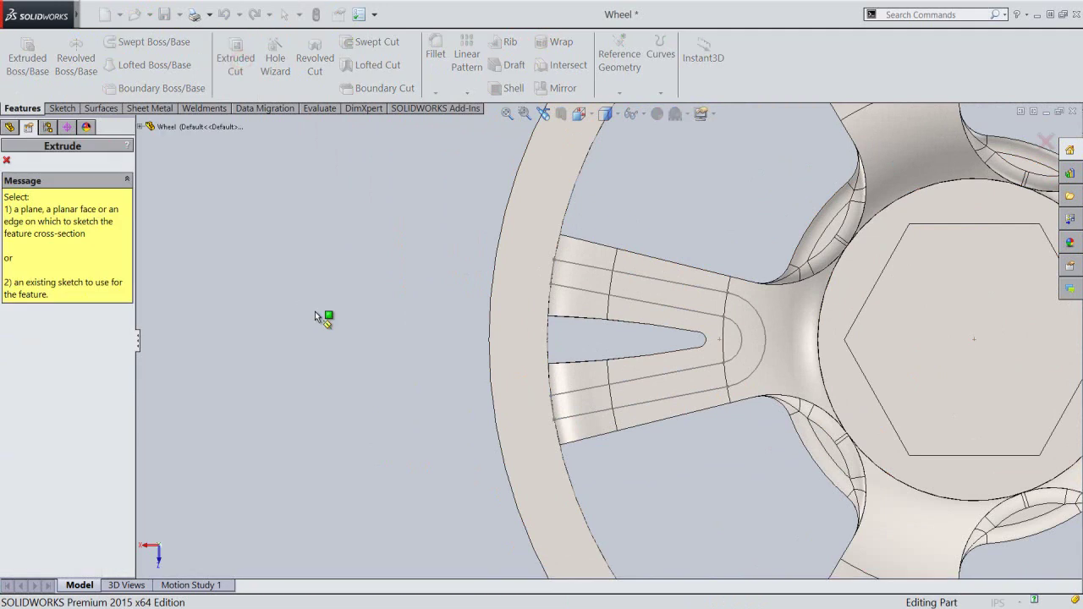
pyautogui.click(641, 304)
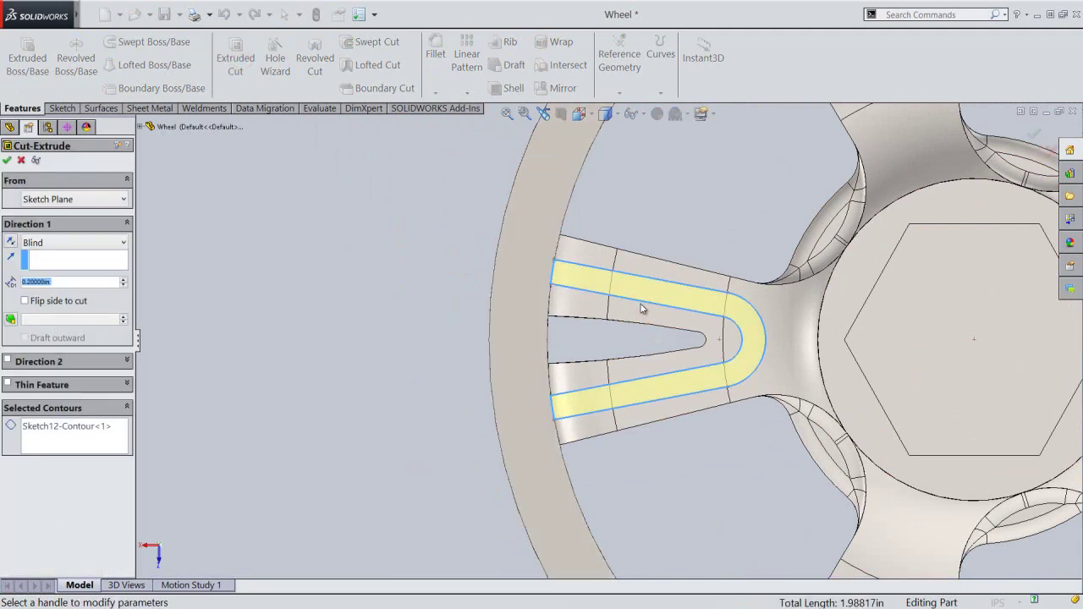
pyautogui.click(88, 431)
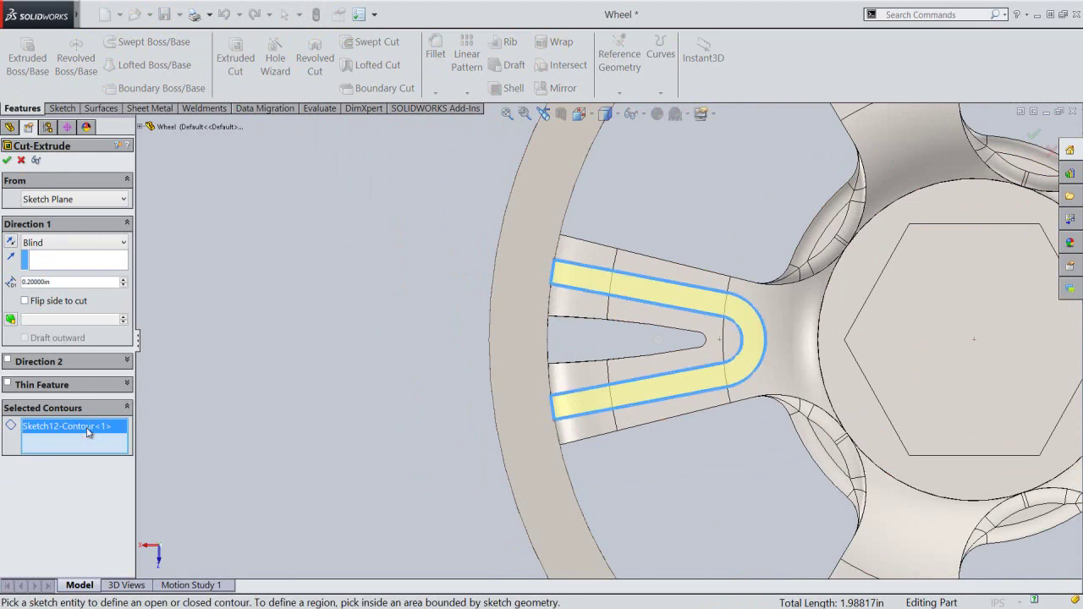
pyautogui.rightClick(88, 430)
pyautogui.click(93, 438)
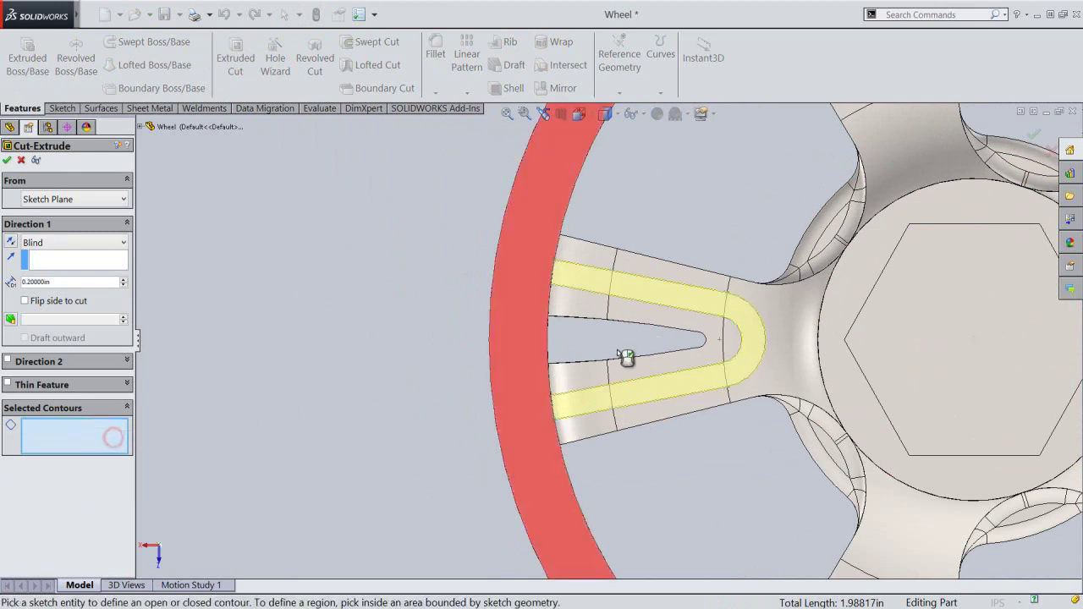
pyautogui.click(663, 322)
pyautogui.moveTo(680, 443); pyautogui.dragTo(674, 364, button='middle')
pyautogui.click(673, 309)
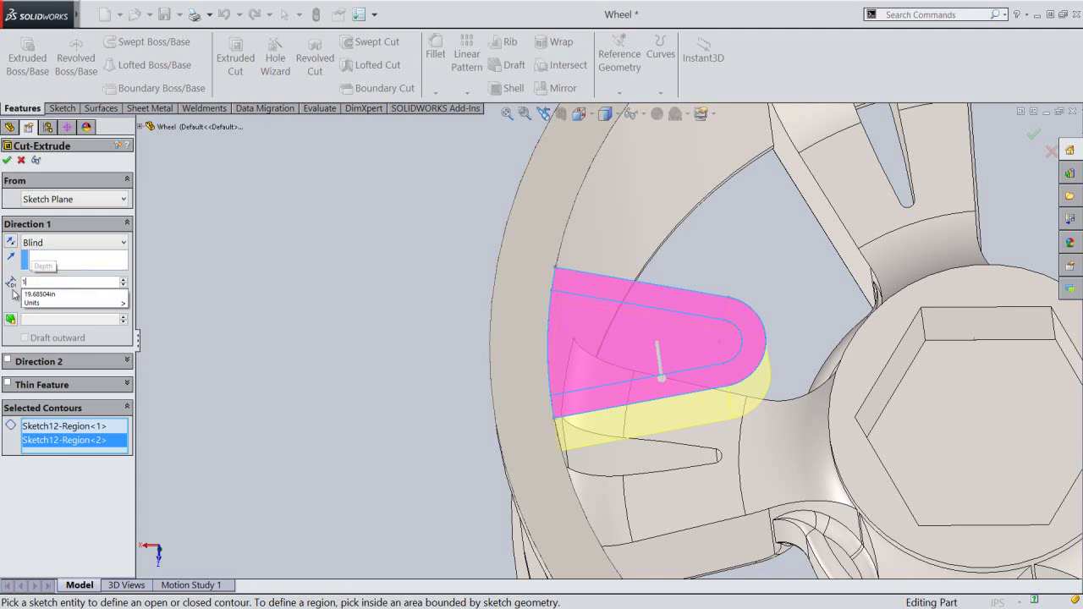
pyautogui.write('1')
pyautogui.press('Return')
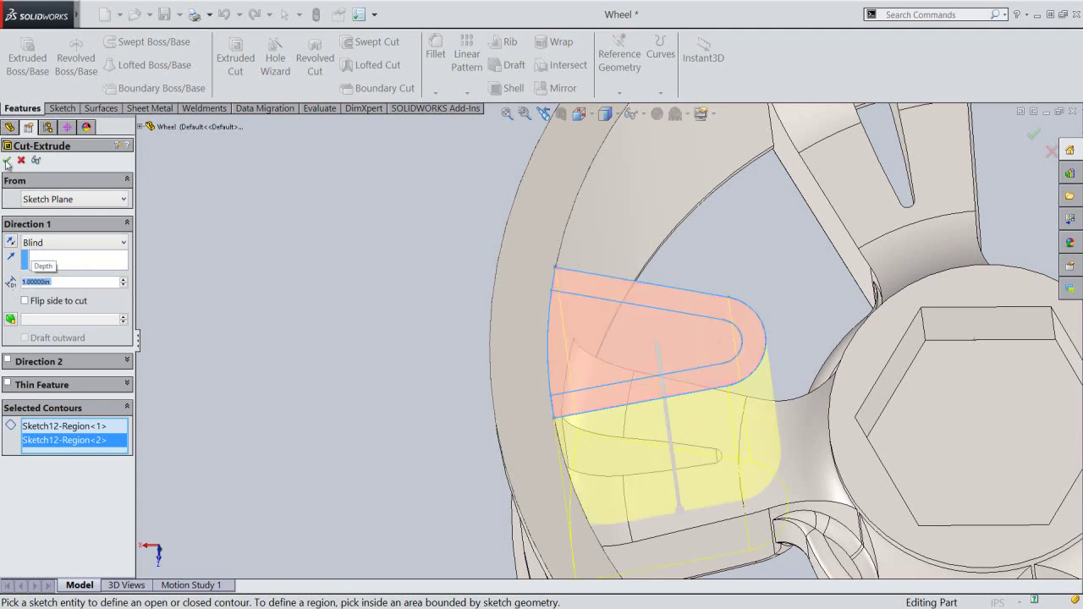
pyautogui.click(7, 161)
# Reorient the wheel face-on and turn on the temporary axes display.
pyautogui.scroll(-3, 280, 249)
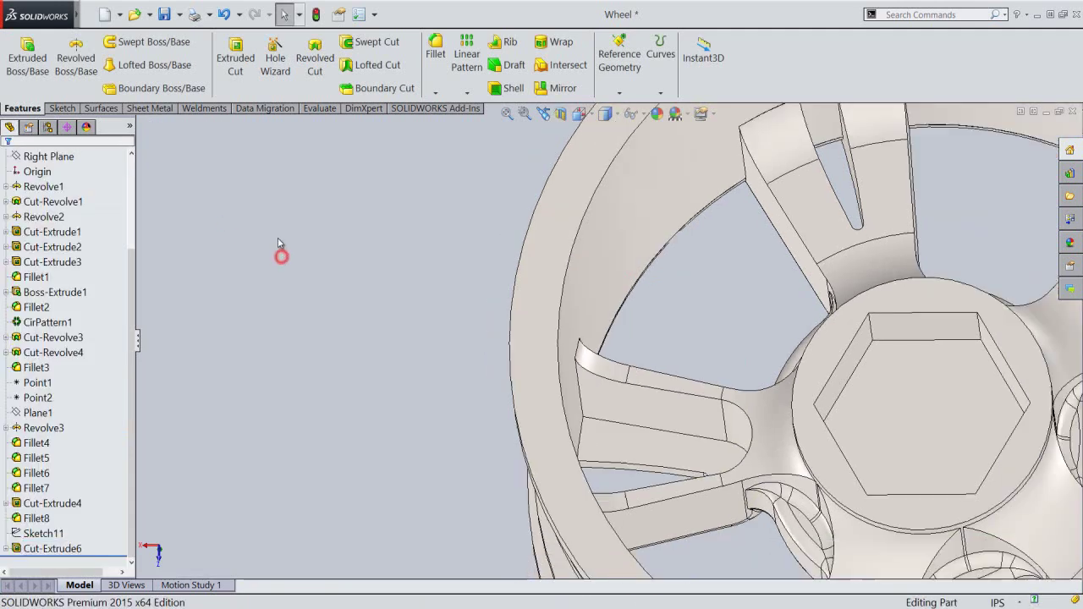
pyautogui.scroll(-3, 416, 307)
pyautogui.moveTo(568, 415)
pyautogui.mouseDown(button='middle')
pyautogui.moveTo(536, 462)
pyautogui.moveTo(541, 445)
pyautogui.mouseUp(button='middle')
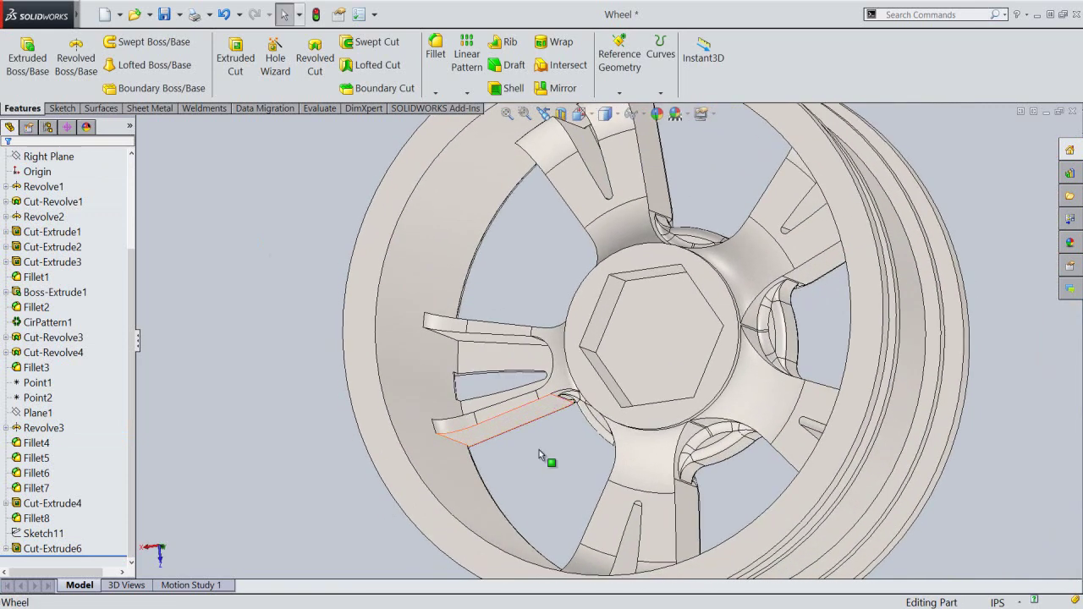
pyautogui.click(289, 310)
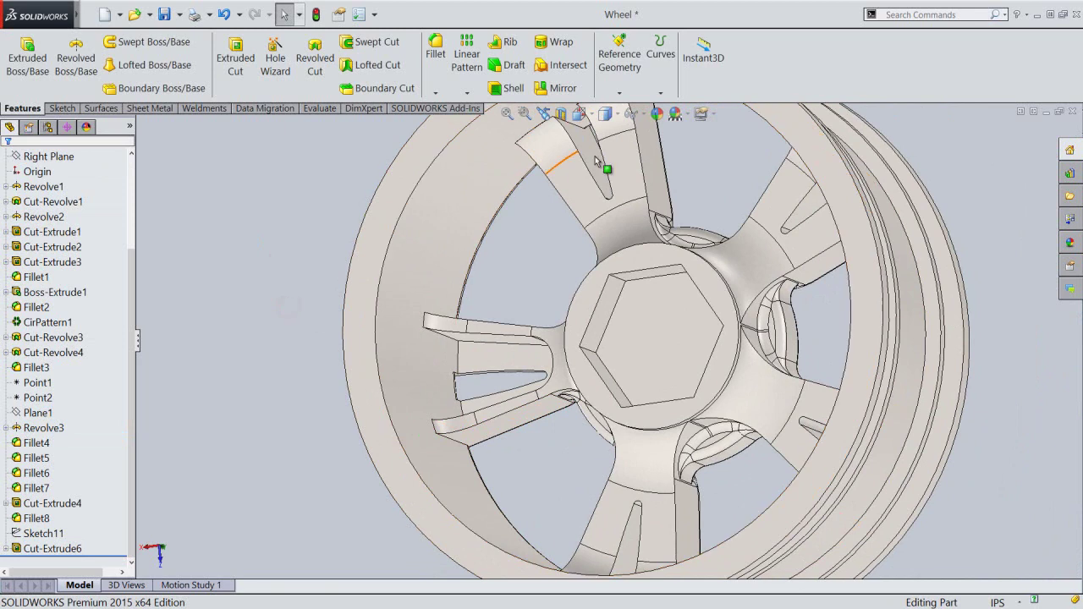
pyautogui.click(636, 113)
pyautogui.click(654, 152)
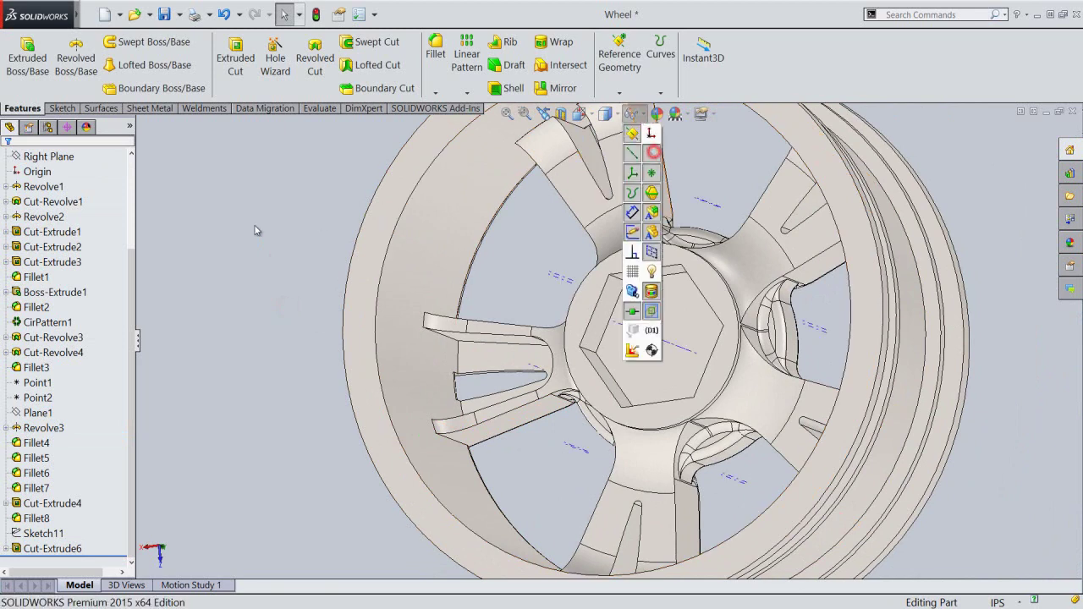
pyautogui.click(217, 227)
pyautogui.click(478, 92)
pyautogui.click(479, 126)
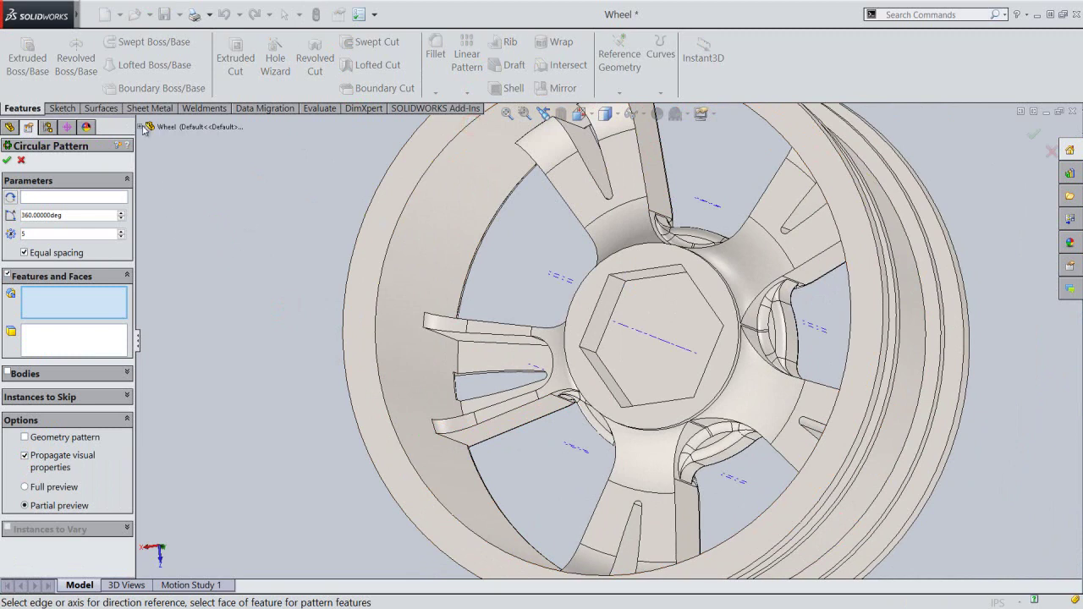
# Pattern Cut-Extrude6 five times over 360° around the central temporary axis.
pyautogui.click(143, 127)
pyautogui.scroll(-2, 150, 479)
pyautogui.scroll(-1, 150, 480)
pyautogui.click(185, 565)
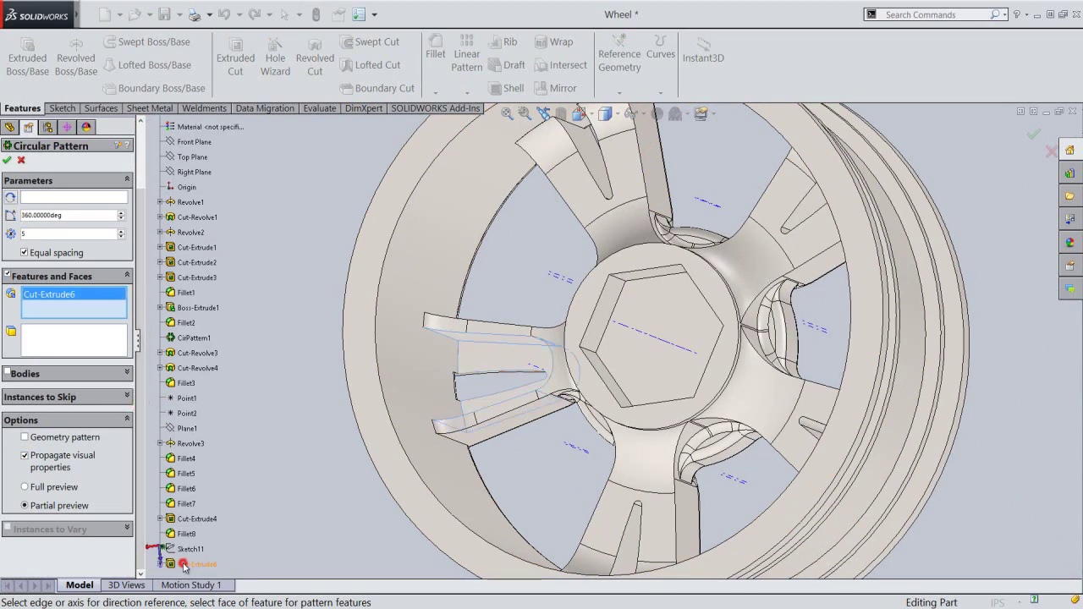
pyautogui.click(74, 196)
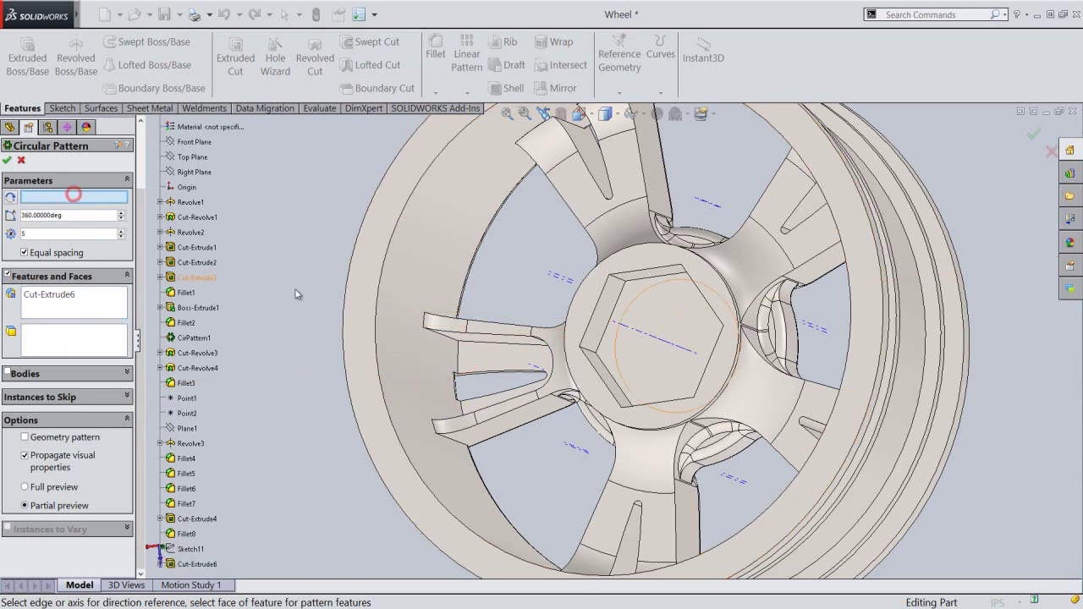
pyautogui.click(628, 326)
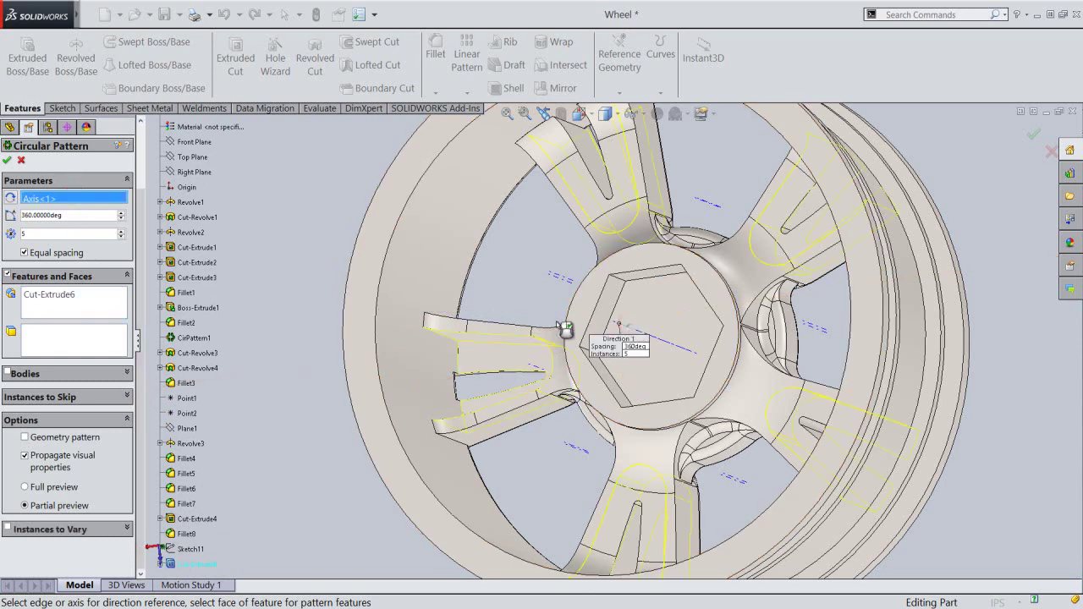
pyautogui.click(7, 160)
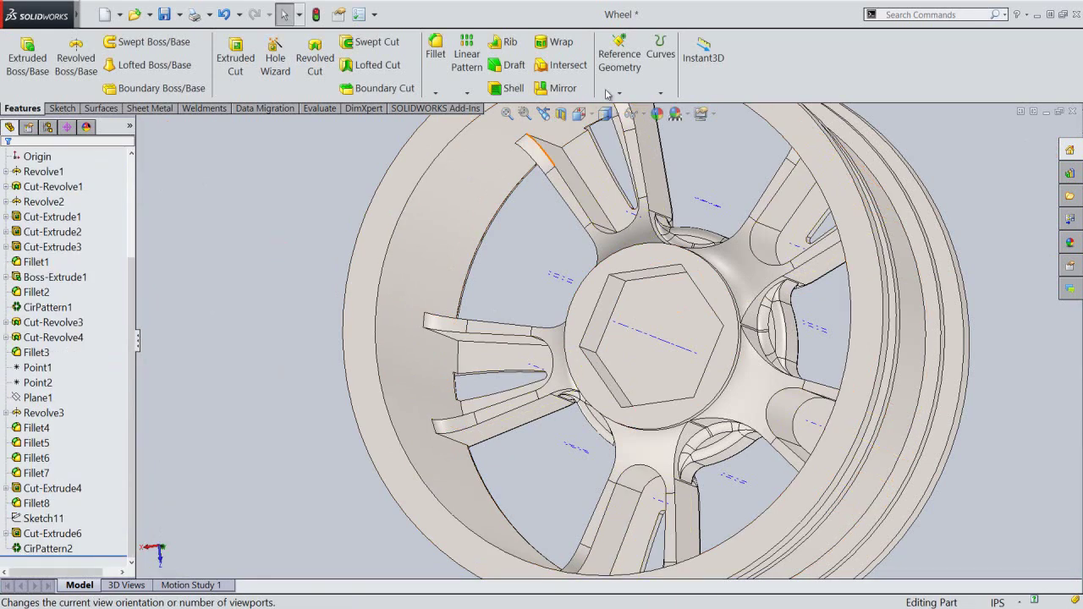
pyautogui.click(635, 113)
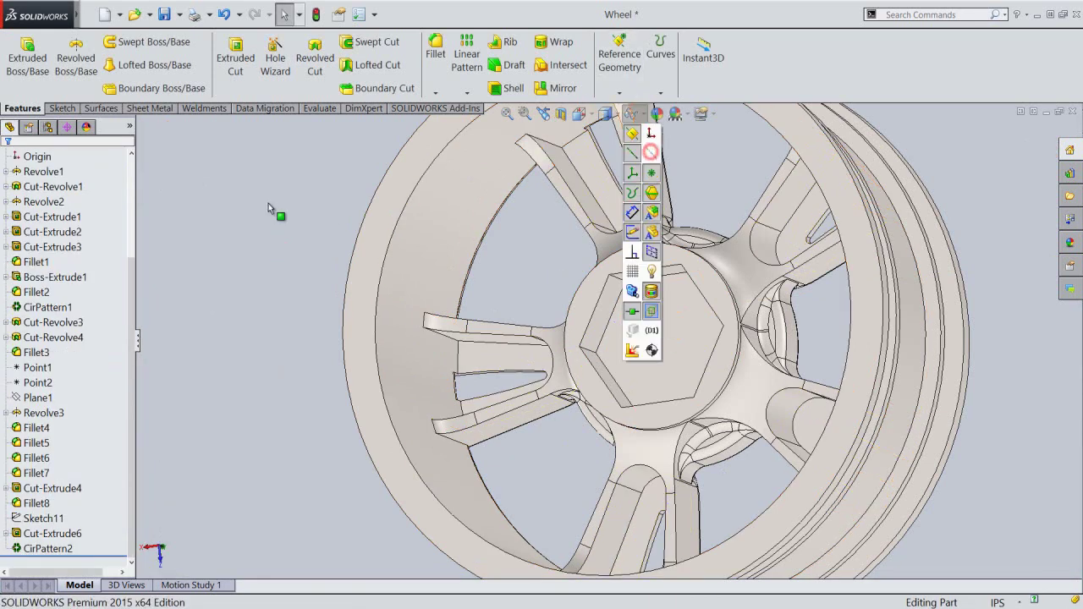
pyautogui.moveTo(483, 380)
pyautogui.mouseDown(button='middle')
pyautogui.moveTo(504, 293)
pyautogui.moveTo(357, 297)
pyautogui.mouseUp(button='middle')
pyautogui.click(20, 551)
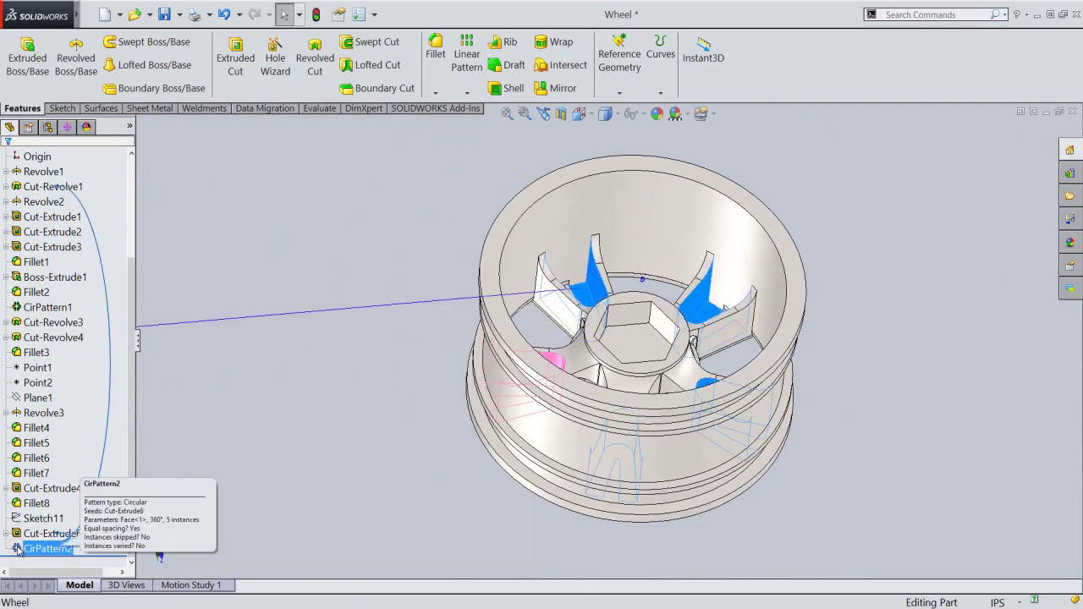
# Set CirPattern2's instance count to the equation ="Spokes" instead of 5.
pyautogui.doubleClick(652, 288)
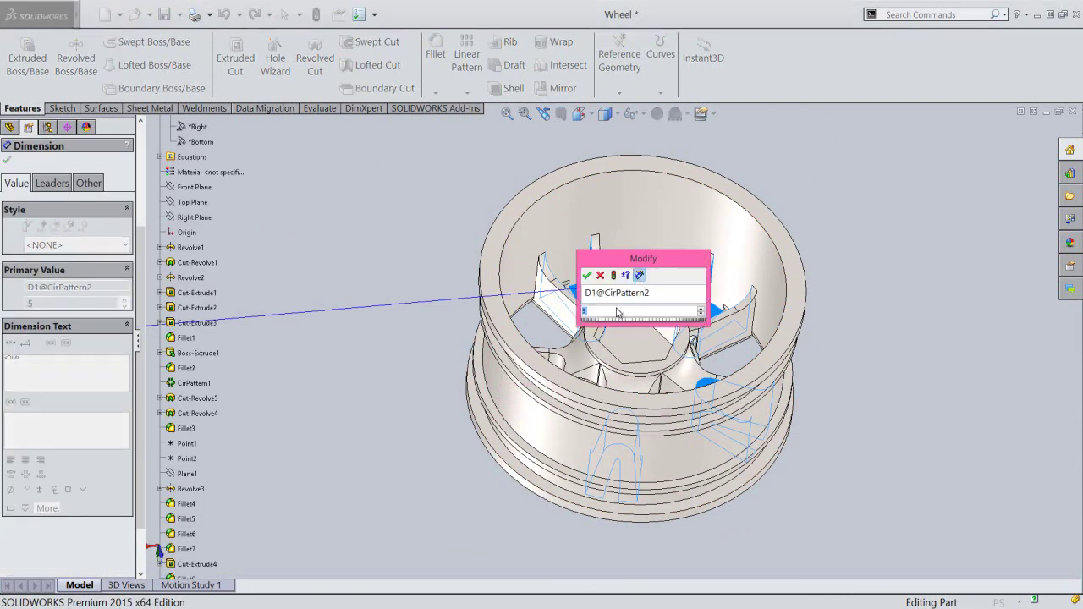
pyautogui.write('=')
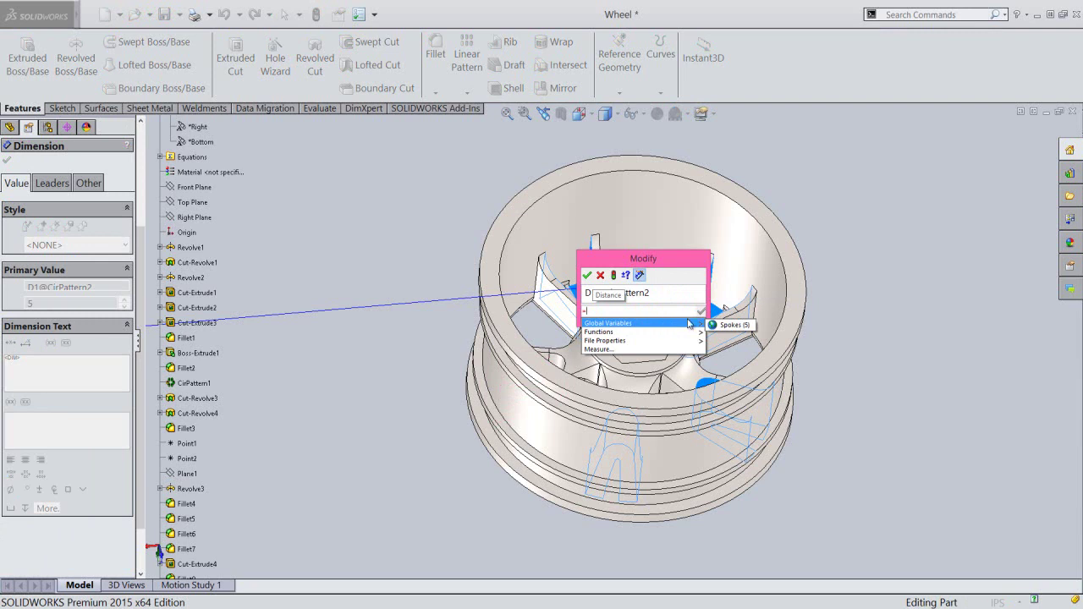
pyautogui.click(723, 327)
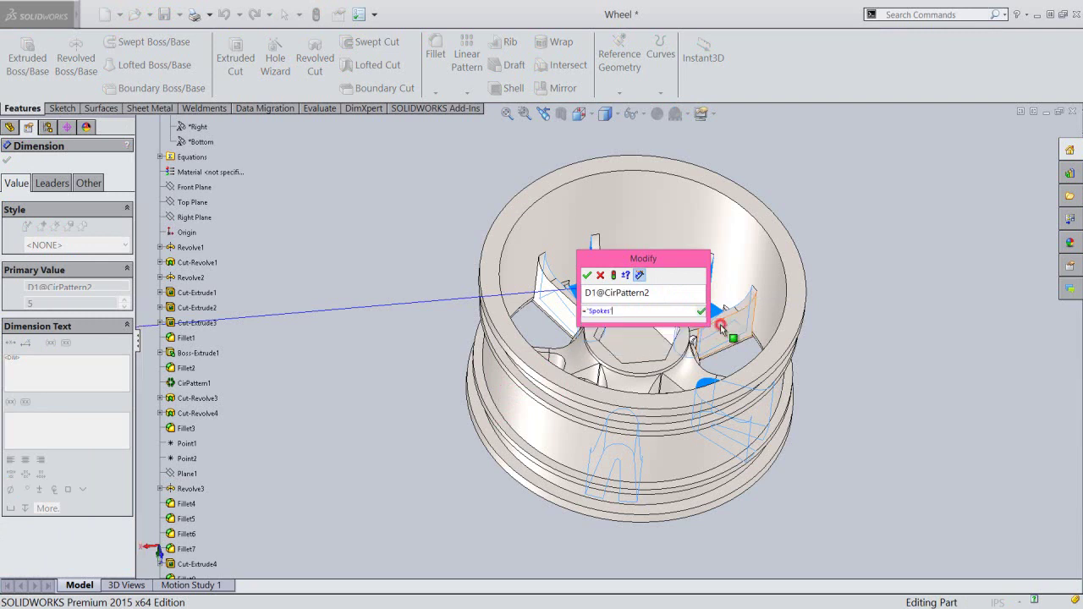
pyautogui.click(589, 277)
pyautogui.click(351, 212)
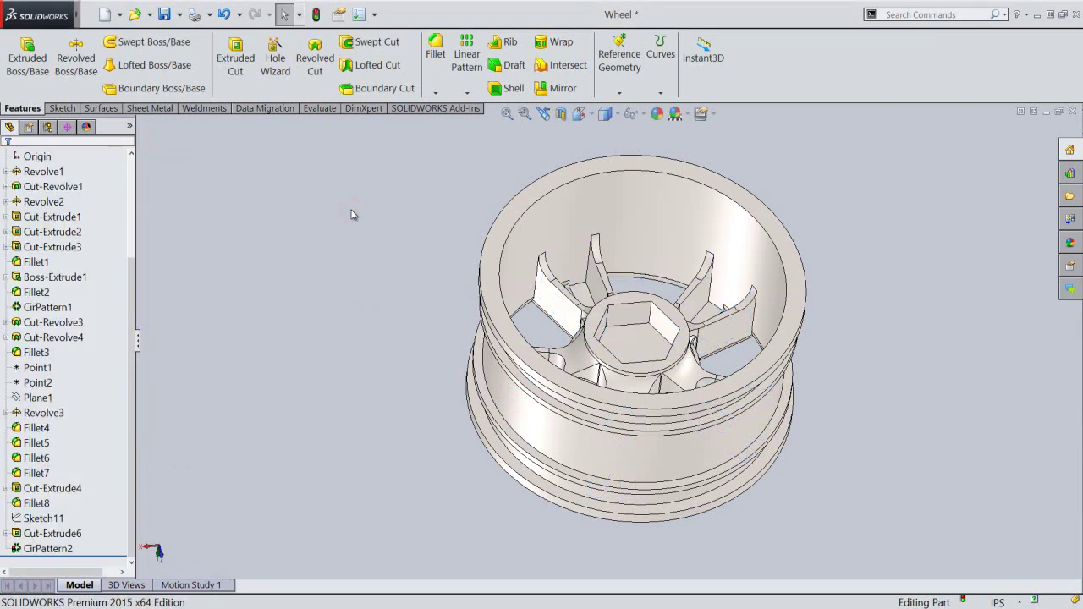
# Switch to Front then Isometric view, widen the feature tree, and save the Wheel part.
pyautogui.click(591, 115)
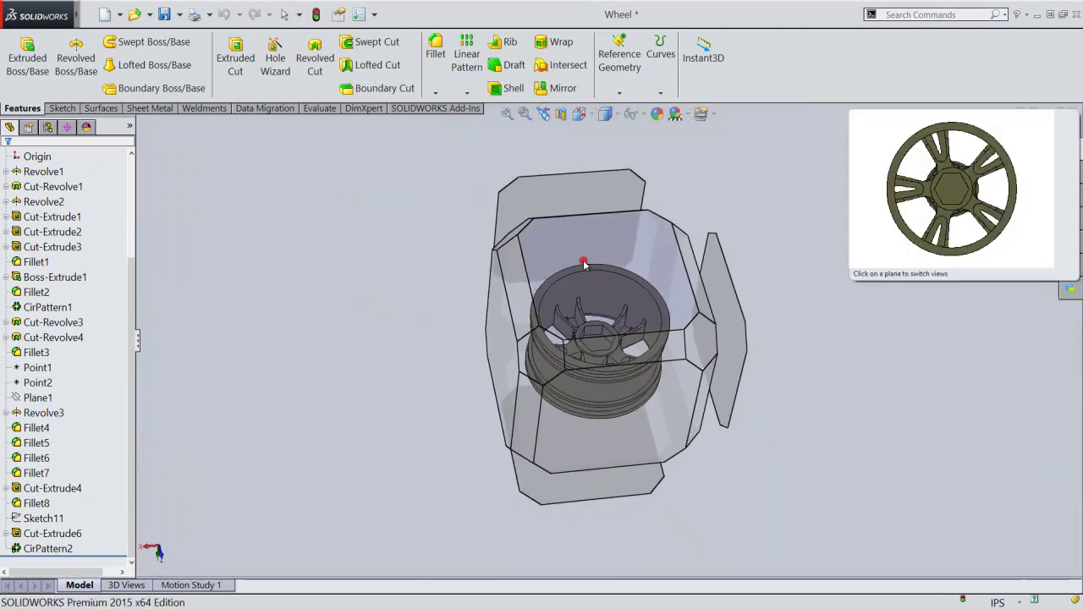
pyautogui.click(582, 256)
pyautogui.moveTo(630, 202)
pyautogui.mouseDown(button='middle')
pyautogui.moveTo(411, 237)
pyautogui.moveTo(446, 212)
pyautogui.mouseUp(button='middle')
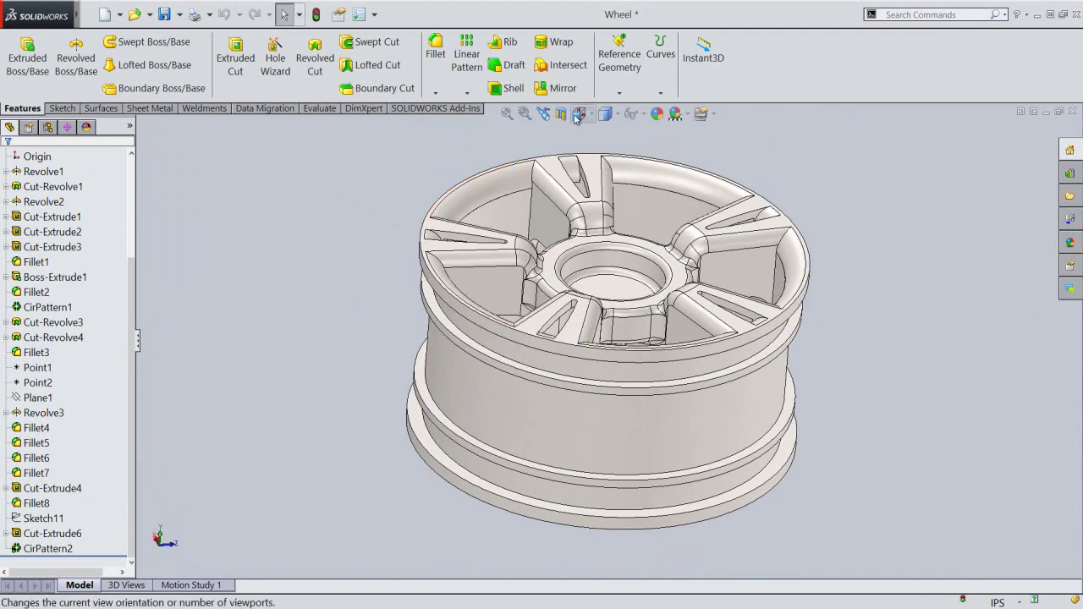
pyautogui.click(578, 113)
pyautogui.click(535, 297)
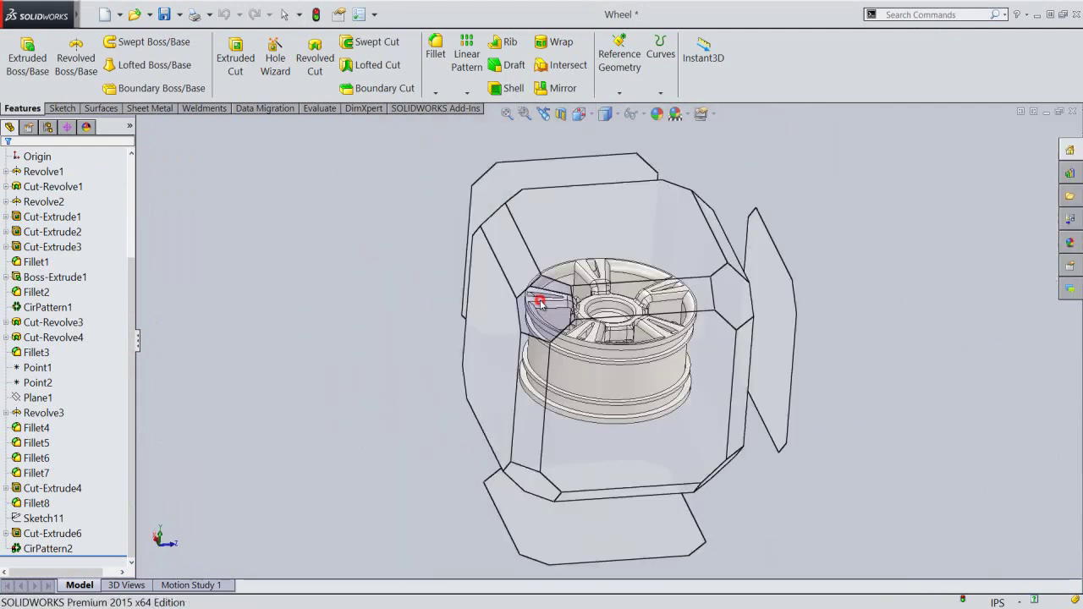
pyautogui.click(506, 113)
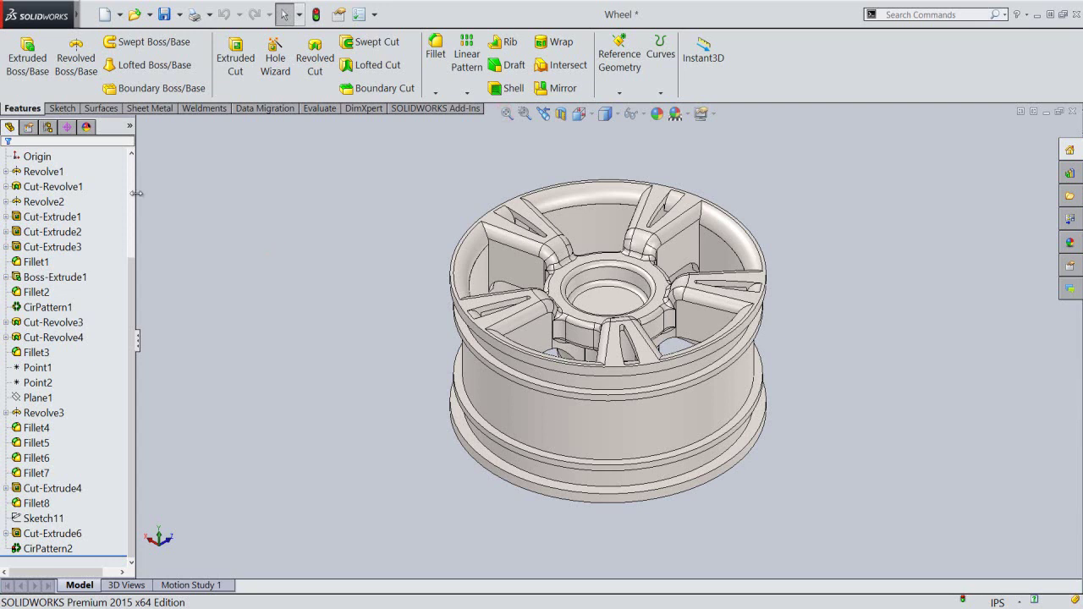
pyautogui.moveTo(136, 194); pyautogui.dragTo(186, 198)
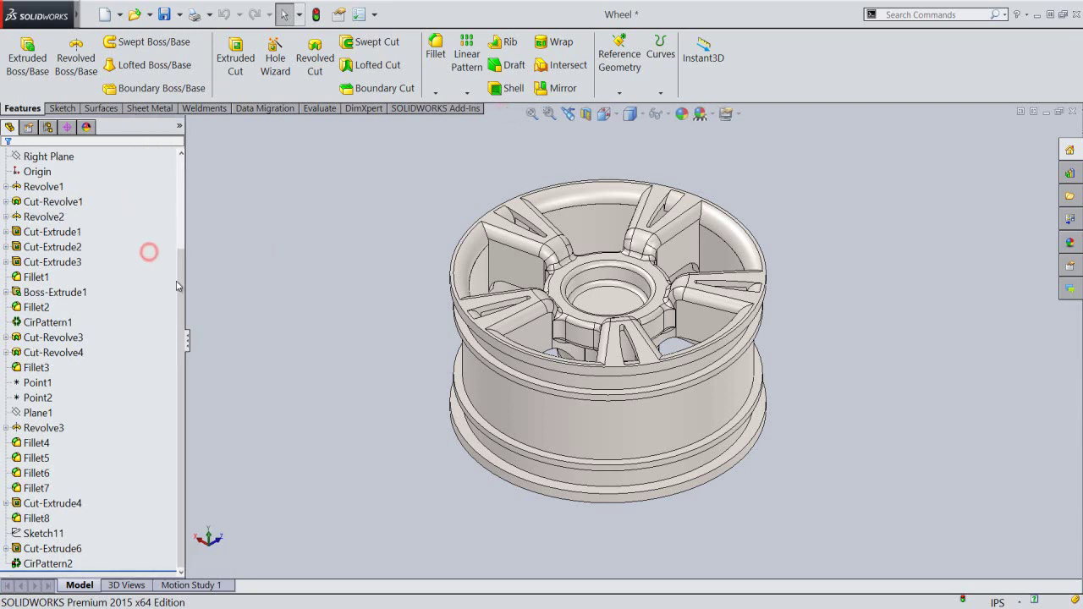
pyautogui.moveTo(179, 286); pyautogui.dragTo(179, 191)
pyautogui.hotkey('ctrl', 's')
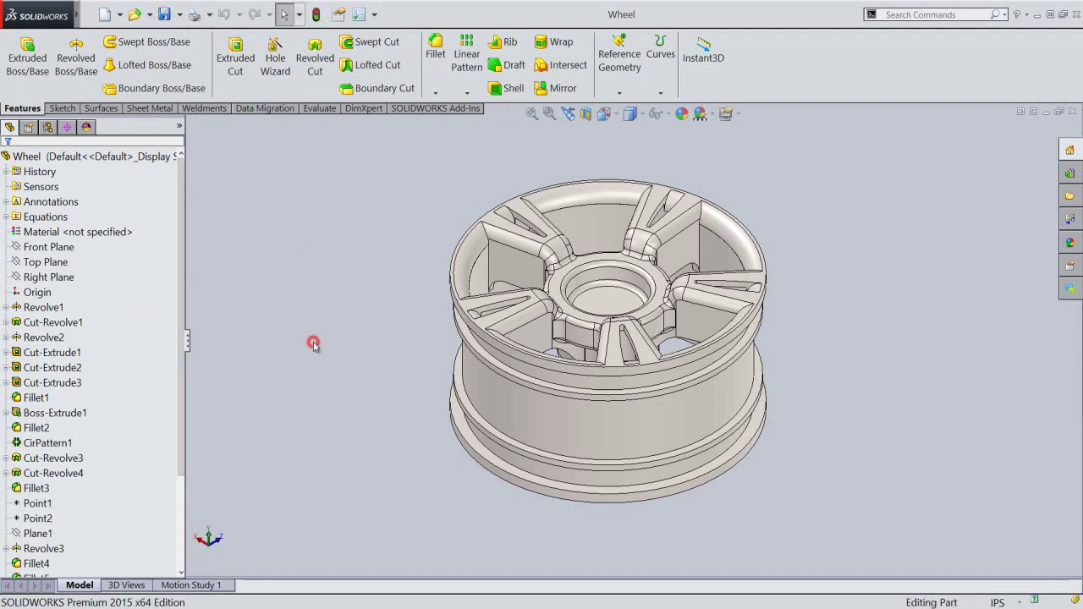
# Sketch a 0.1875-diameter circle at the centre of the hub face.
pyautogui.click(243, 65)
pyautogui.scroll(-2, 611, 262)
pyautogui.scroll(-2, 622, 349)
pyautogui.click(622, 350)
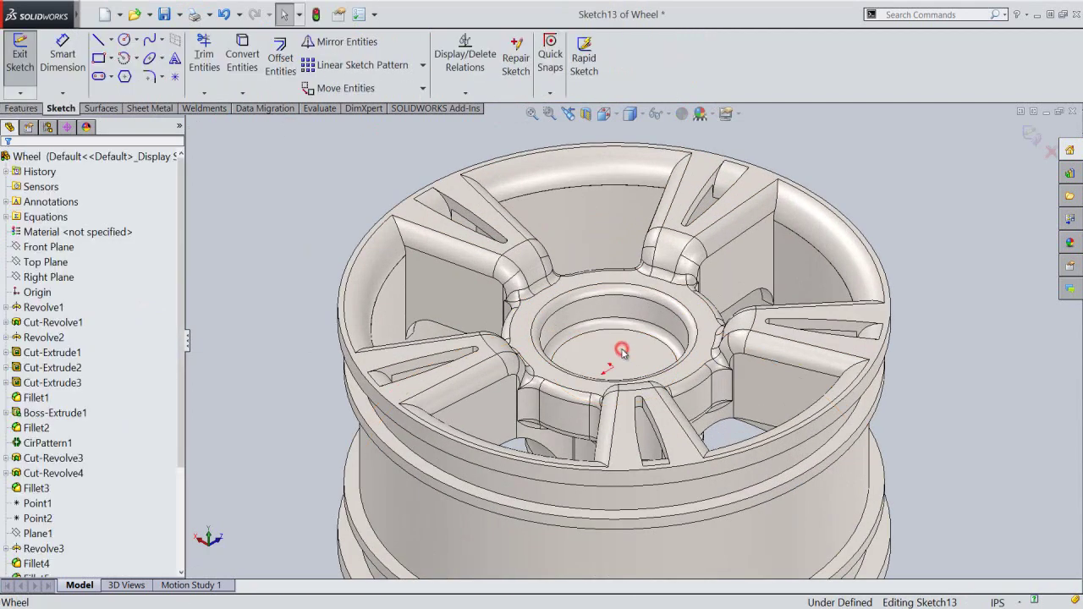
pyautogui.rightClick(622, 354)
pyautogui.click(631, 269)
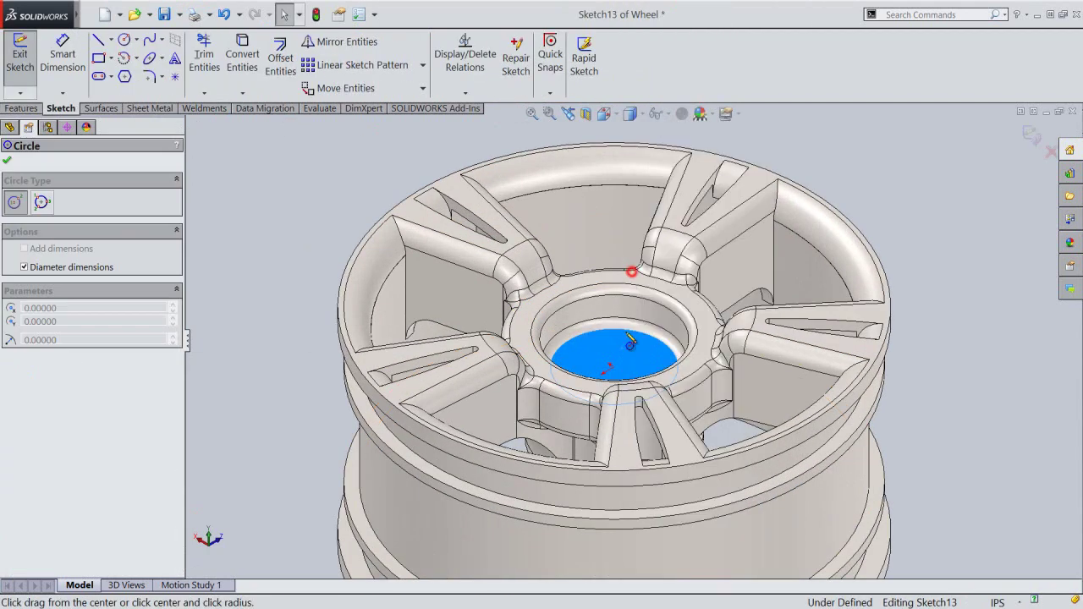
pyautogui.click(615, 367)
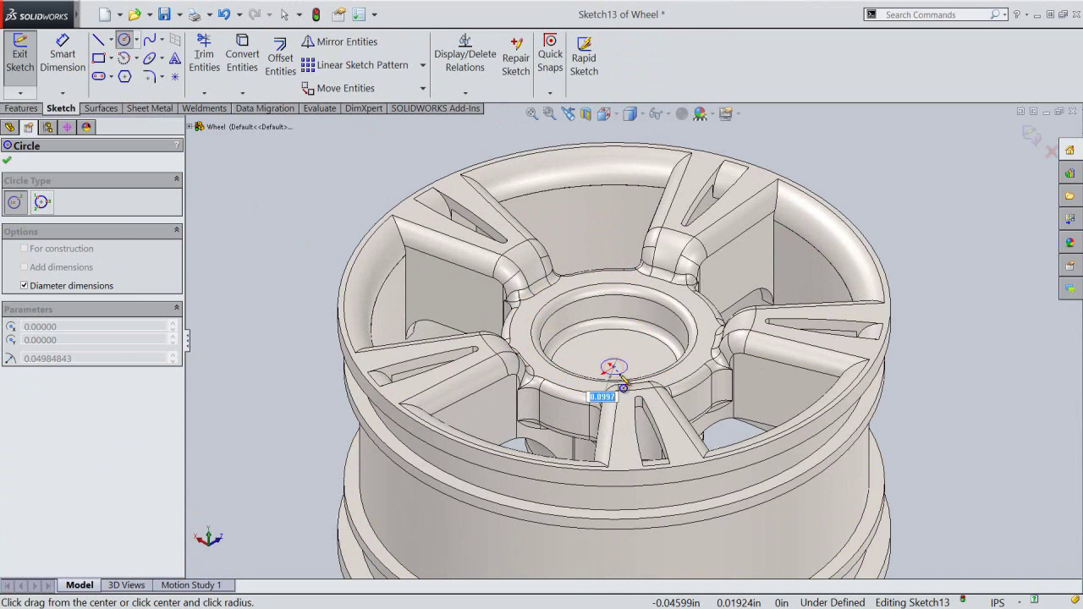
pyautogui.click(623, 387)
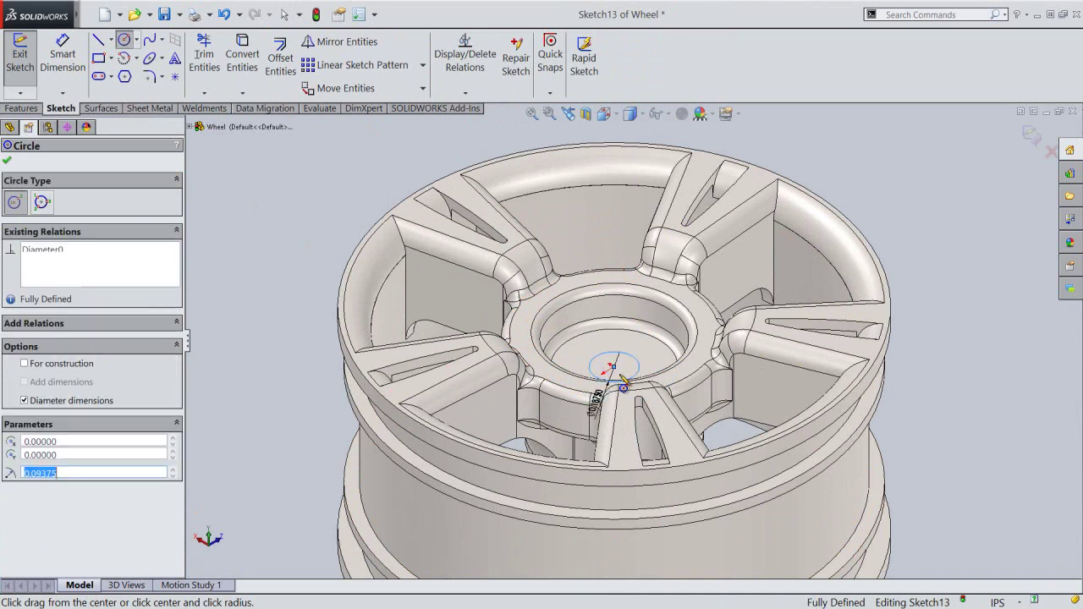
# Extrude-cut the hub circle Through All to make the centre hole.
pyautogui.press('Escape')
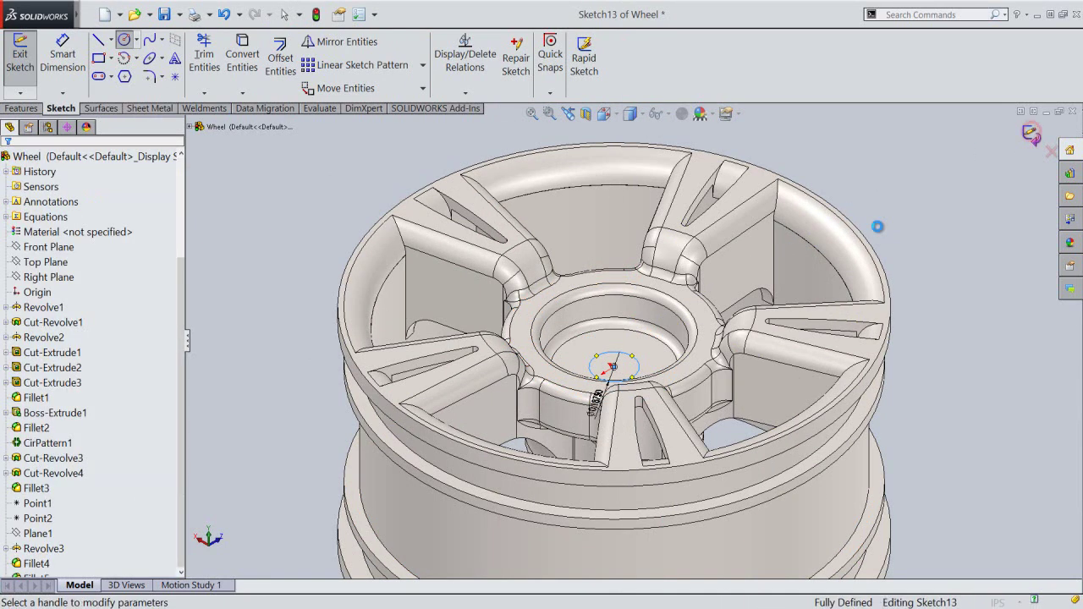
pyautogui.hotkey('ctrl', 'e')
pyautogui.rightClick(906, 197)
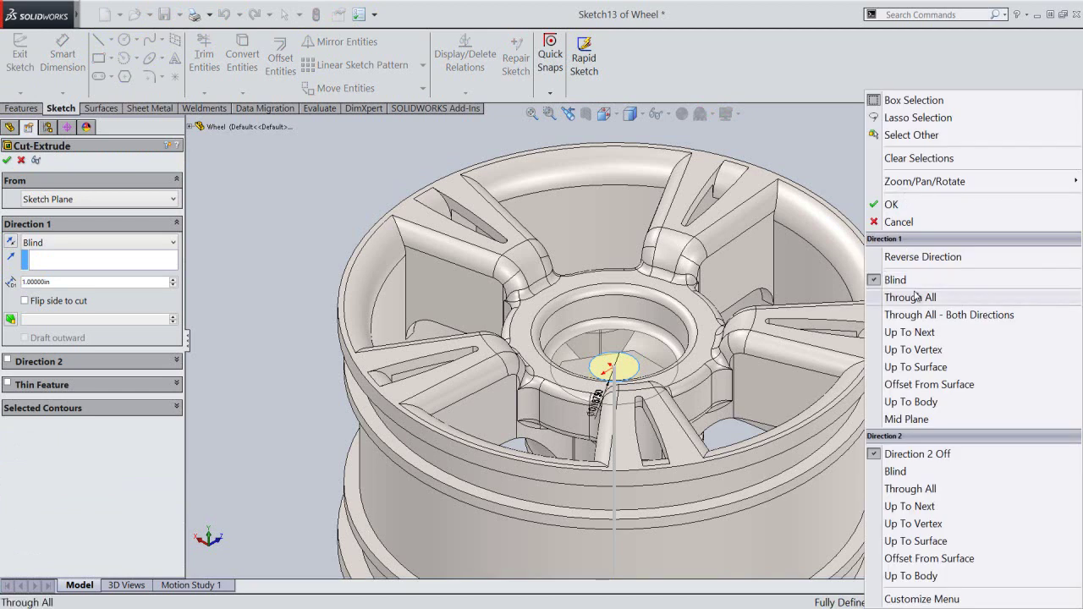
pyautogui.click(915, 297)
pyautogui.rightClick(918, 165)
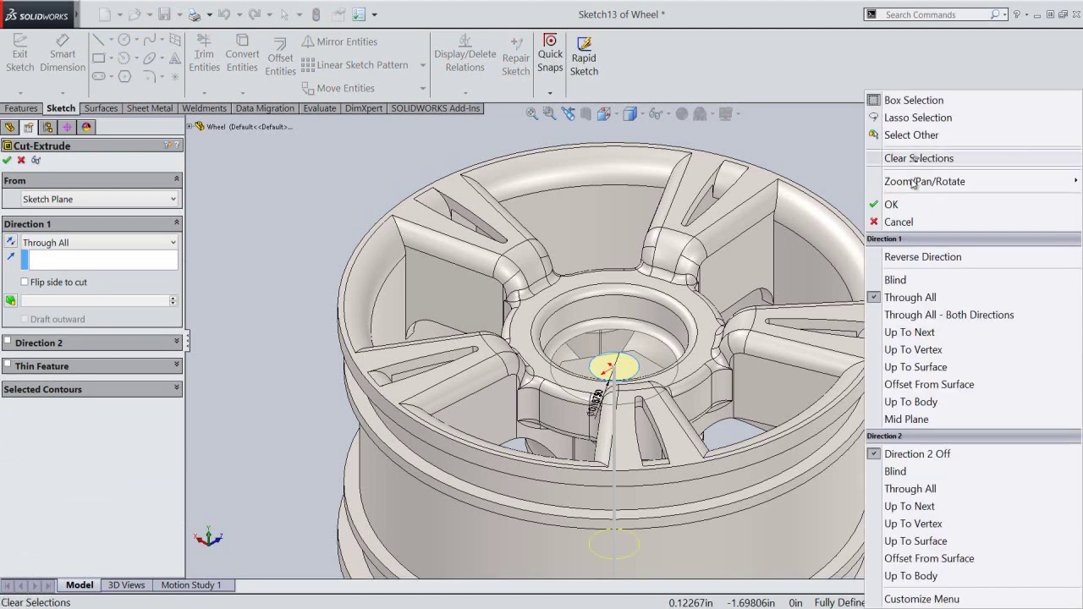
pyautogui.click(905, 204)
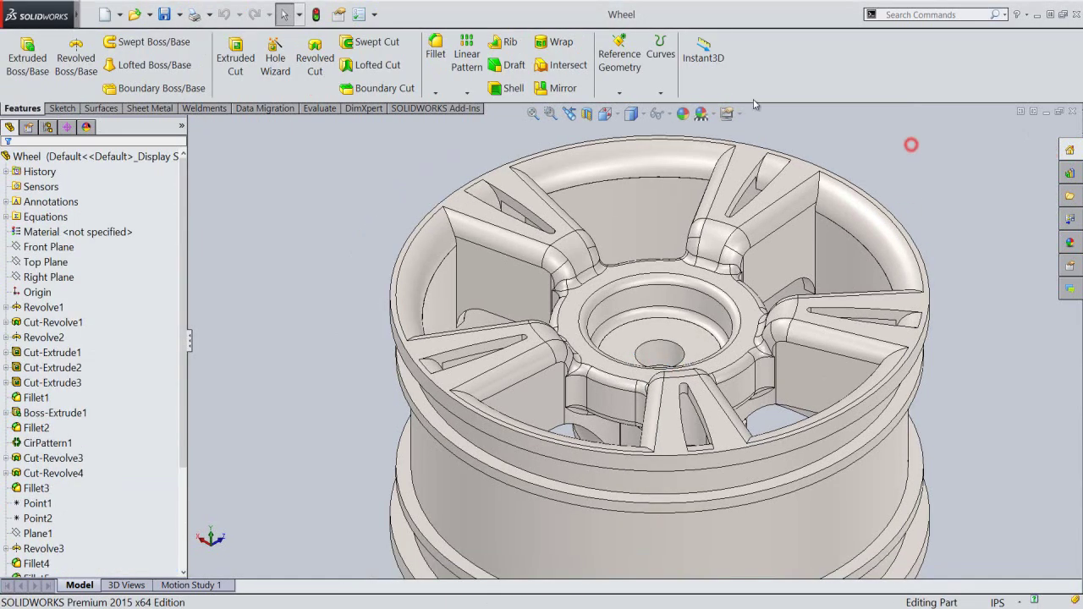
# Create Plane2 offset 0.015 in from the hub face, flipped below it.
pyautogui.click(620, 93)
pyautogui.click(628, 109)
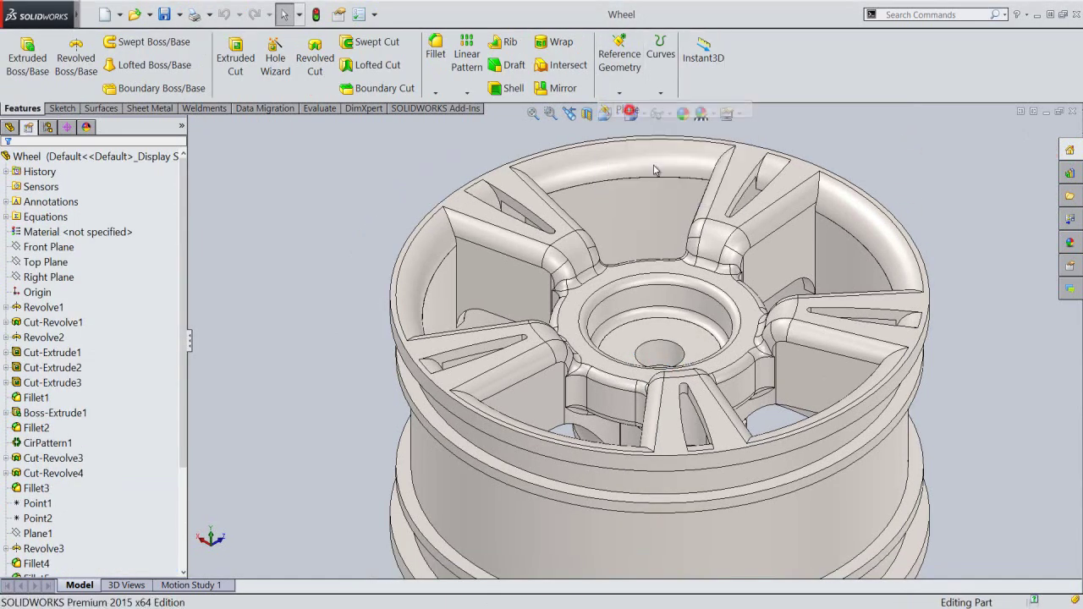
pyautogui.click(738, 298)
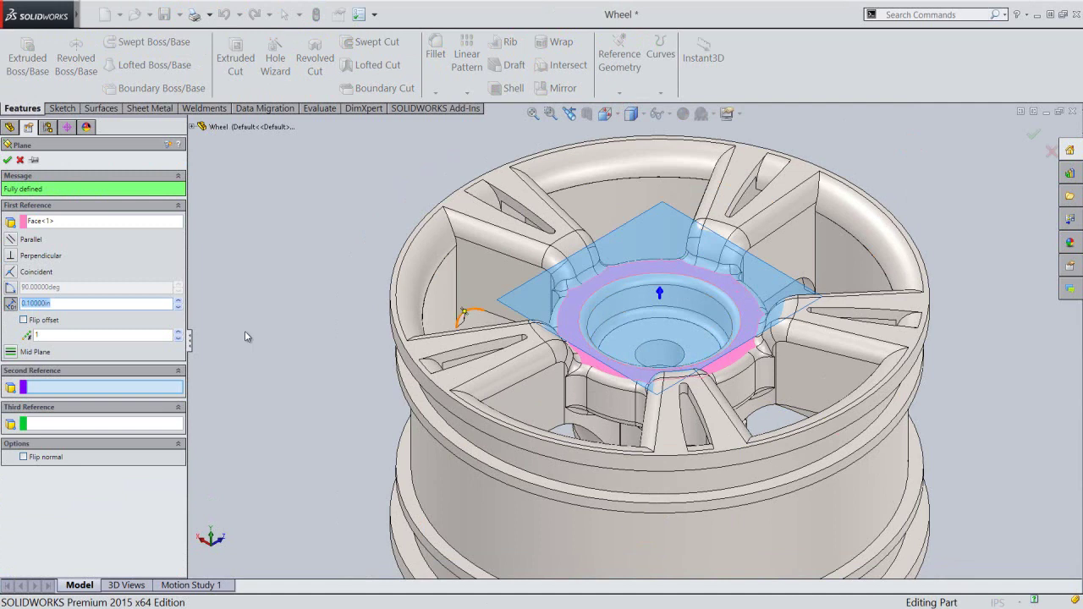
pyautogui.click(25, 320)
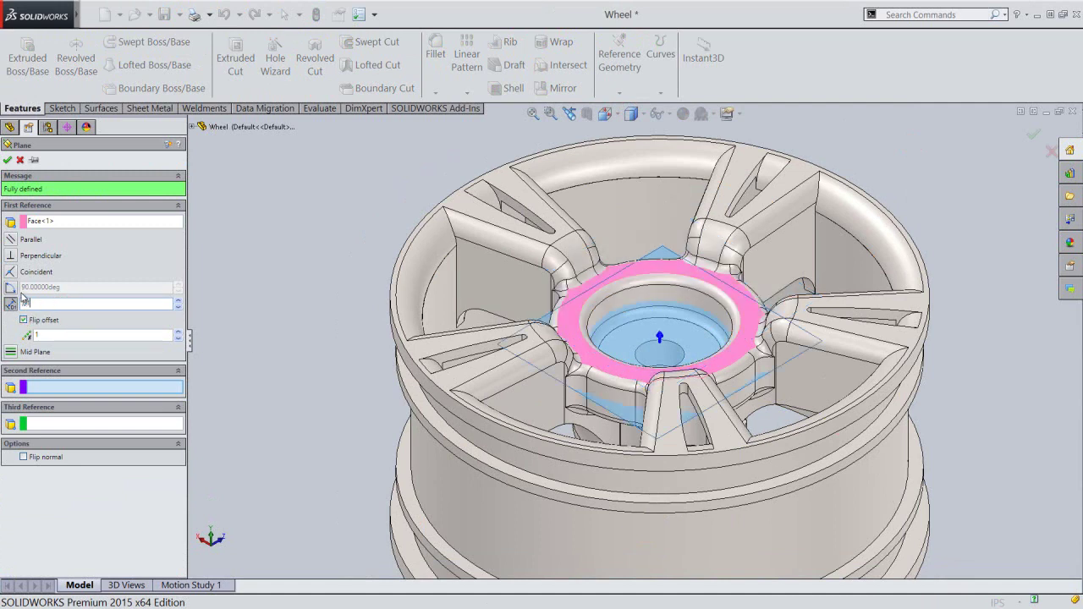
pyautogui.write('.5')
pyautogui.press('Return')
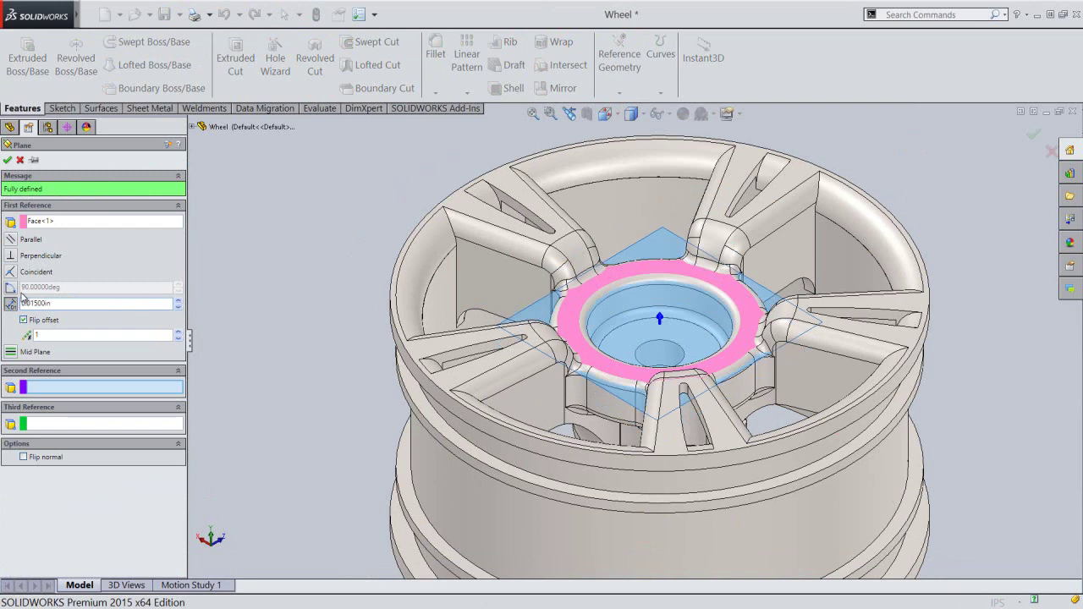
pyautogui.click(8, 159)
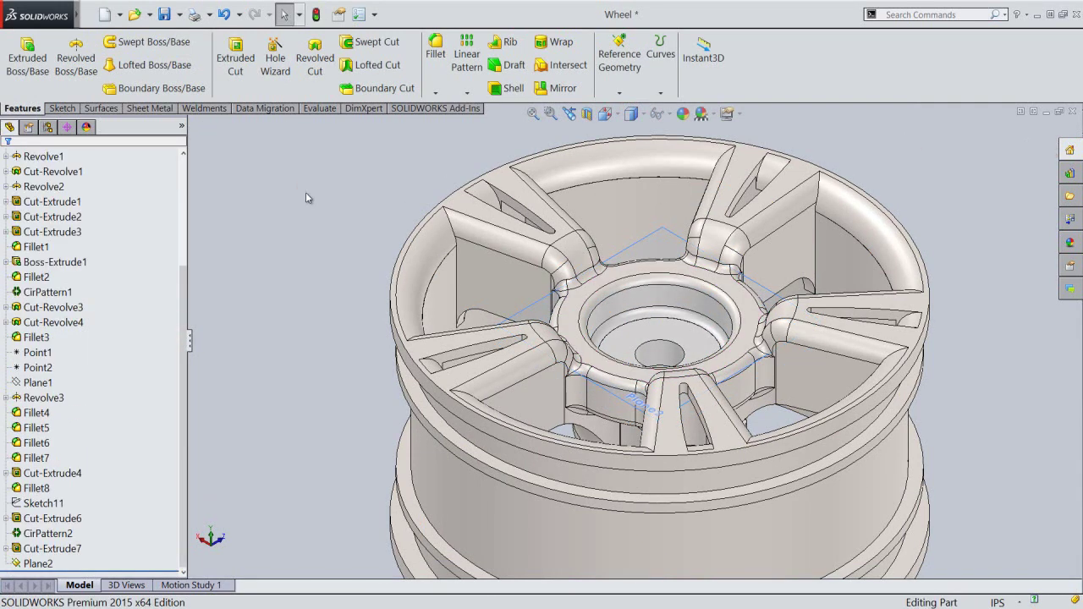
# Start a sketch on Plane2 and view it normal to the sketch plane.
pyautogui.click(611, 401)
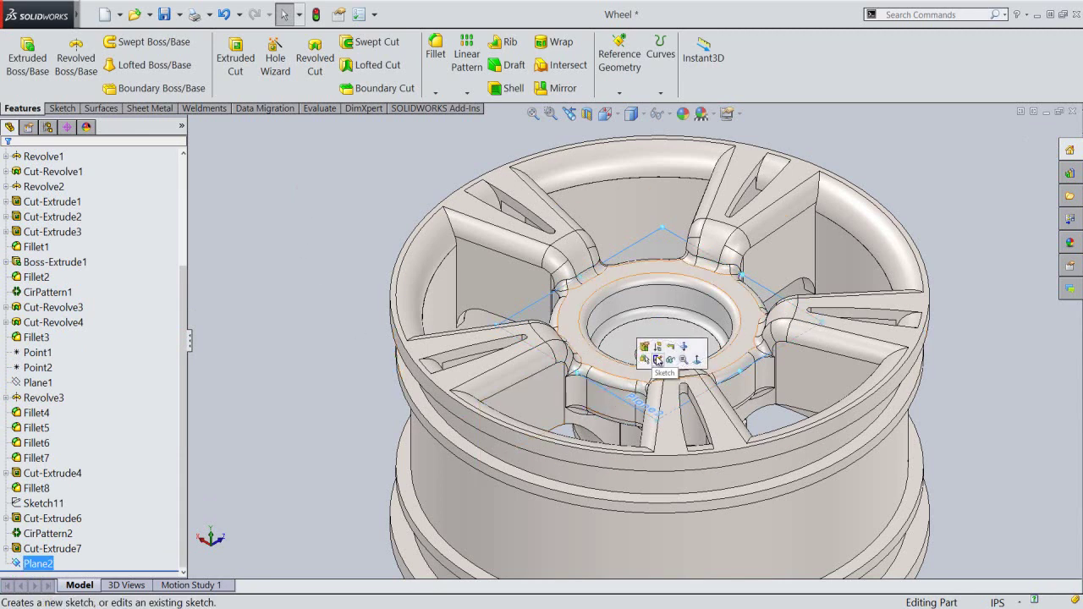
pyautogui.click(643, 359)
pyautogui.click(605, 114)
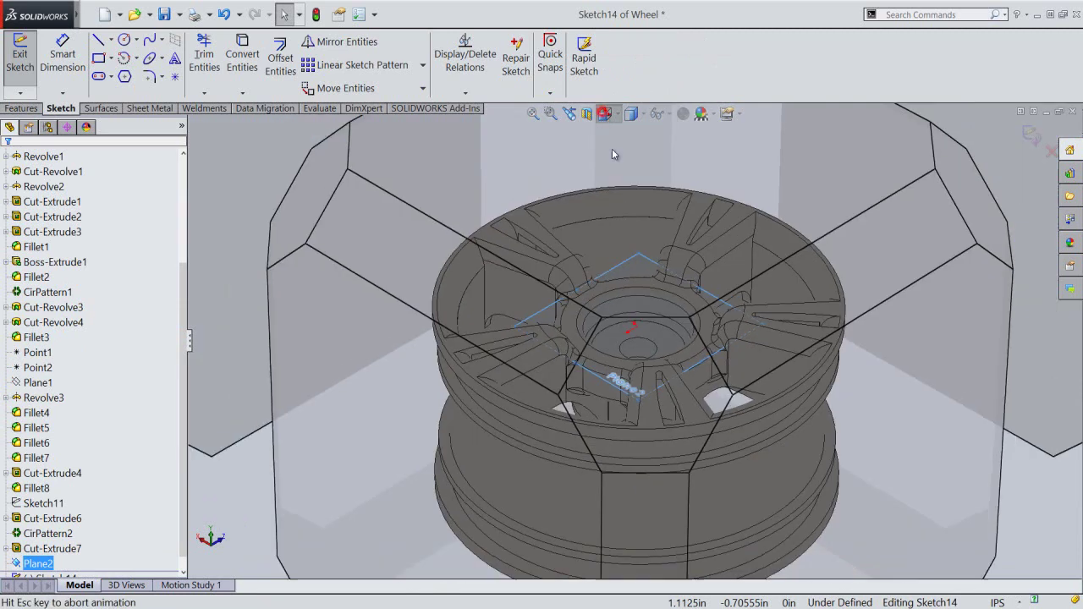
pyautogui.click(636, 205)
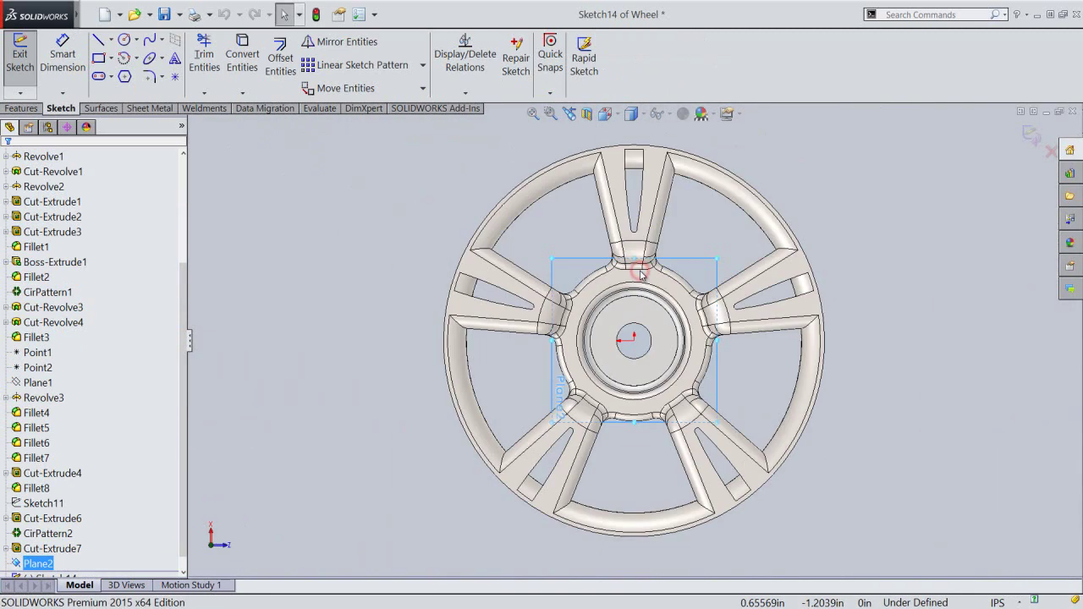
pyautogui.scroll(-3, 630, 339)
pyautogui.press('l')
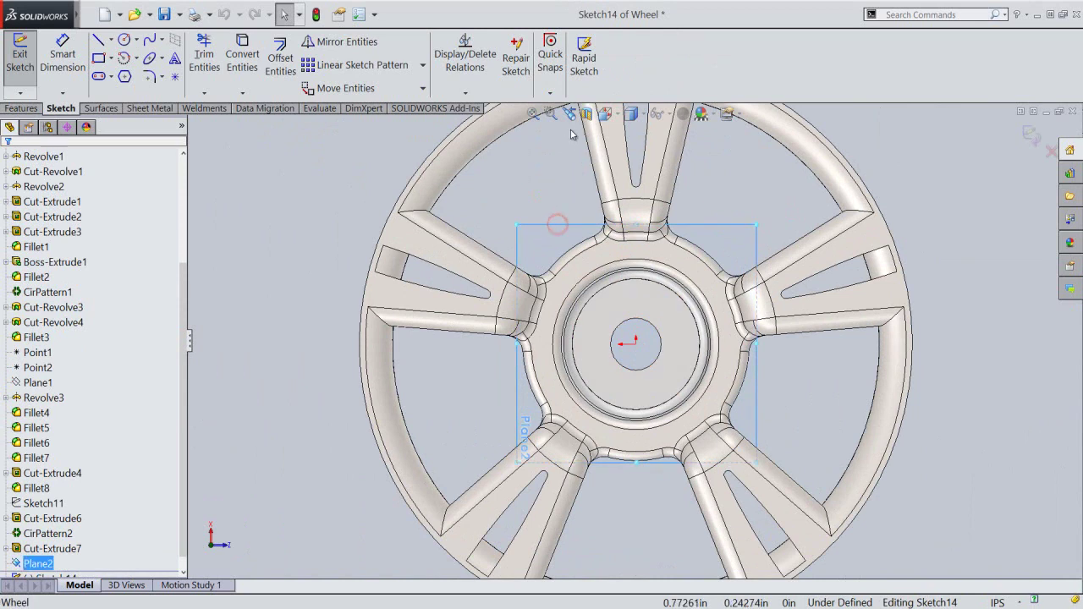
pyautogui.click(585, 114)
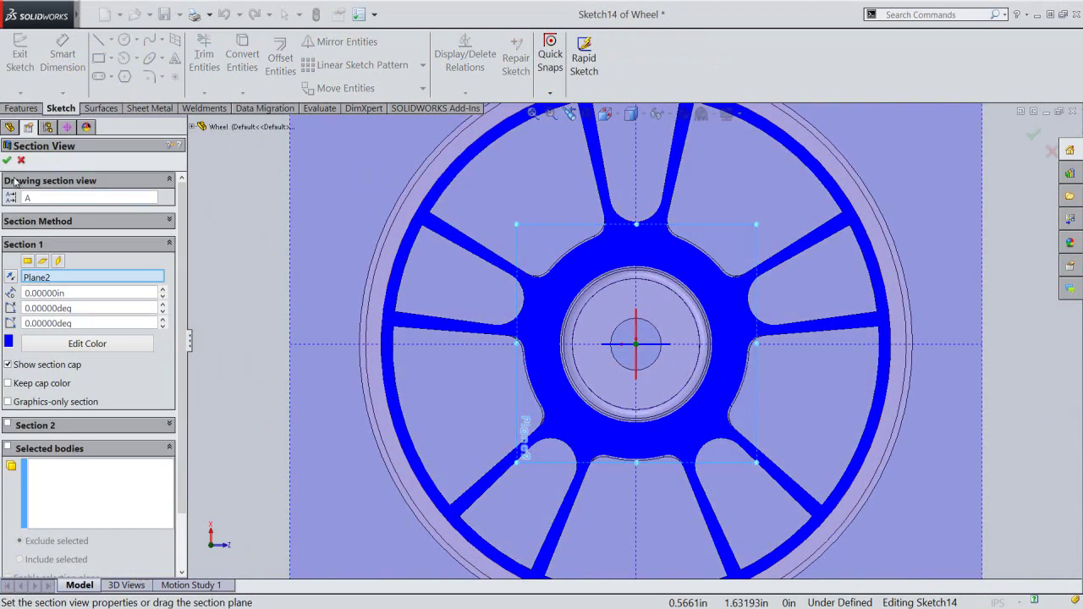
pyautogui.click(6, 160)
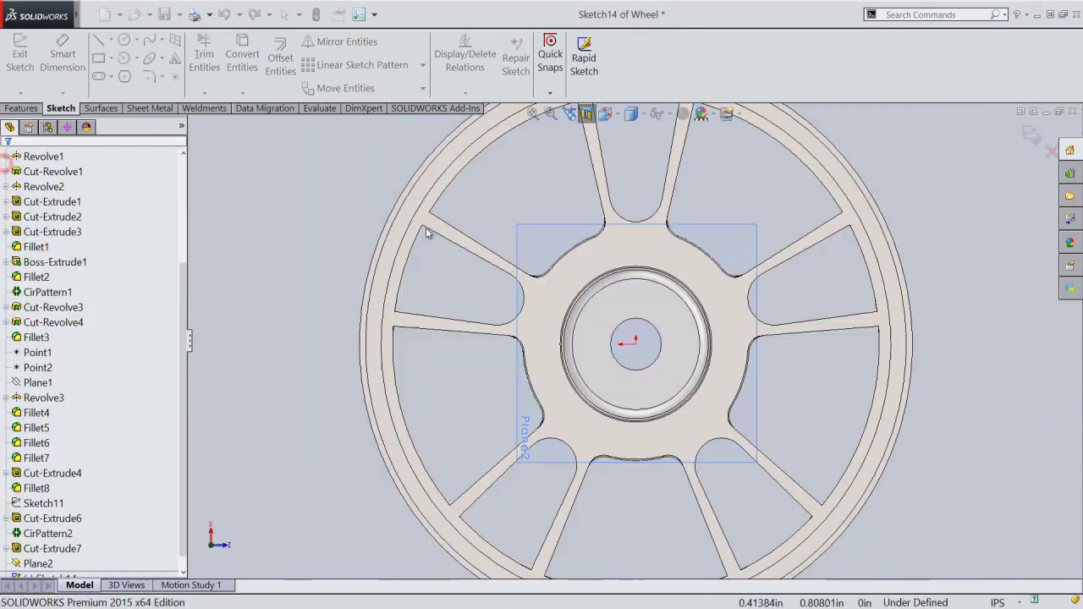
# Add an infinite vertical centerline through the wheel centre.
pyautogui.rightClick(478, 211)
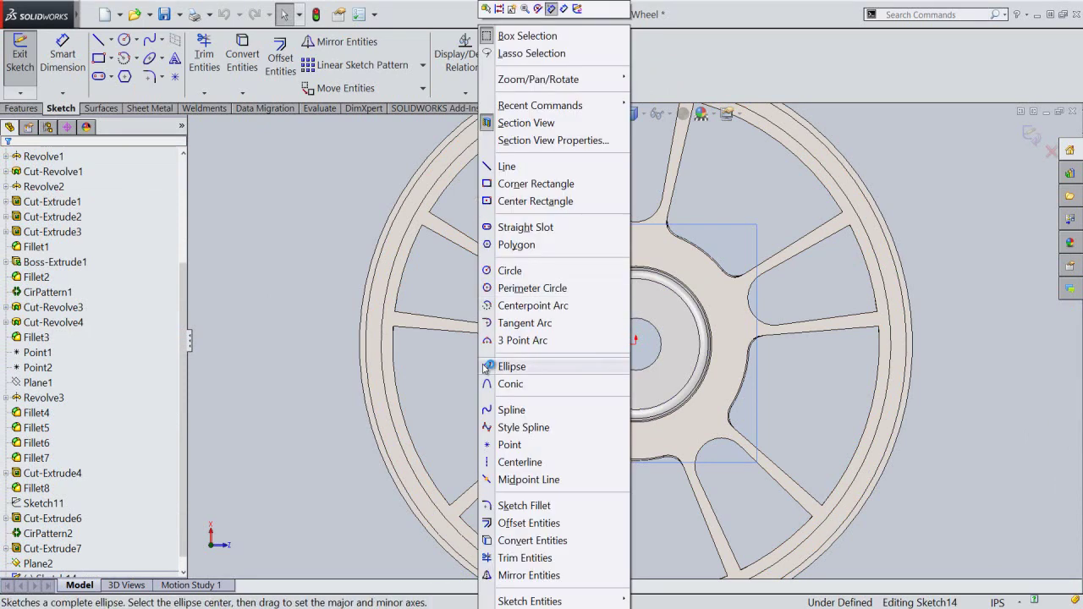
pyautogui.click(491, 463)
pyautogui.click(50, 364)
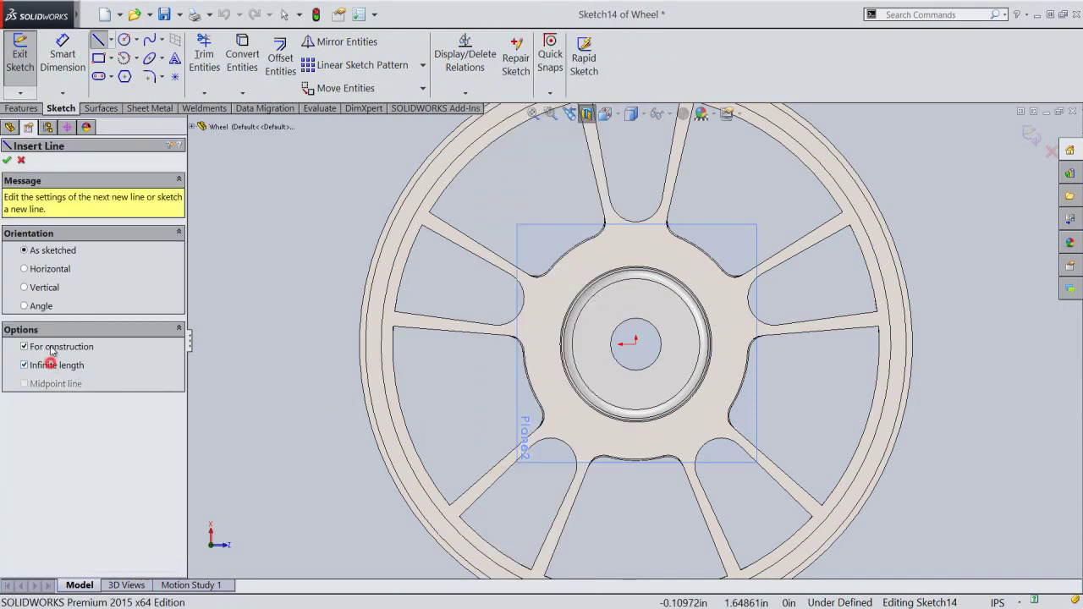
pyautogui.click(51, 271)
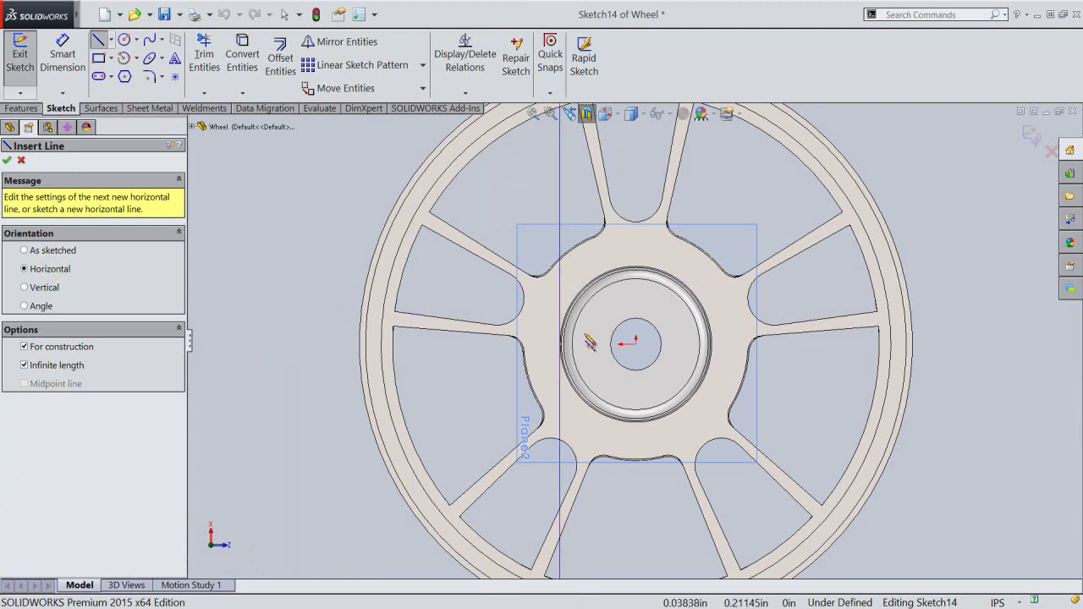
pyautogui.click(637, 345)
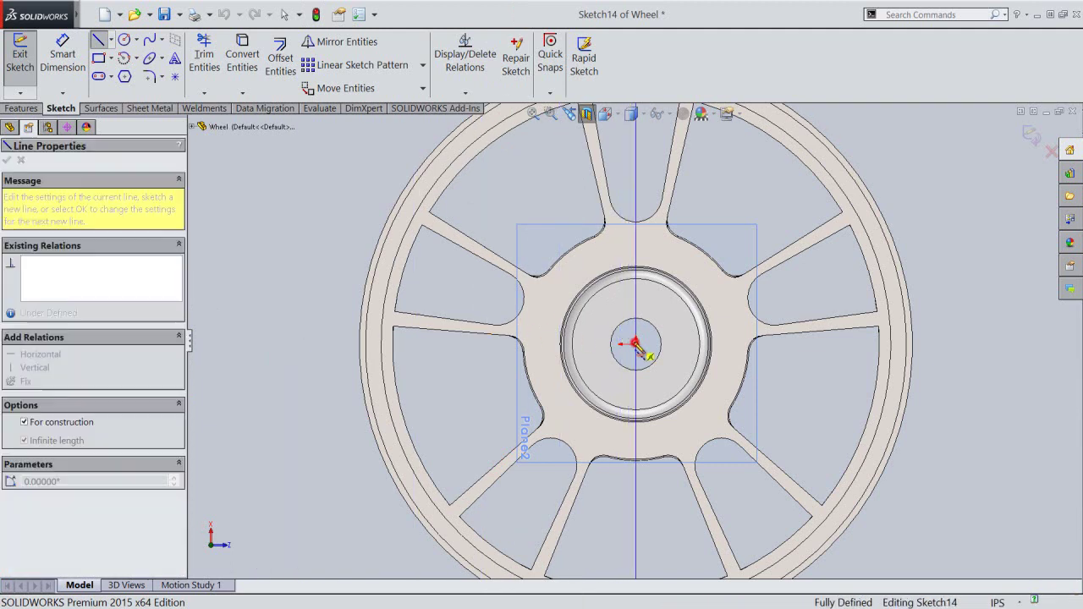
pyautogui.rightClick(471, 300)
pyautogui.click(486, 303)
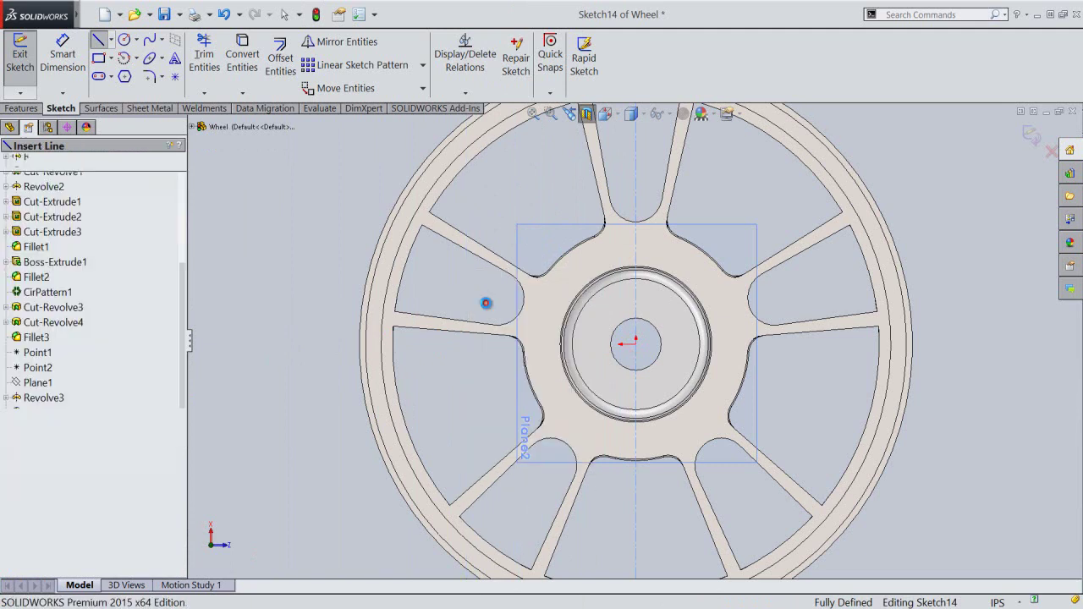
# Draw a small circle on the centerline above the hub and a larger origin-centred circle.
pyautogui.rightClick(487, 307)
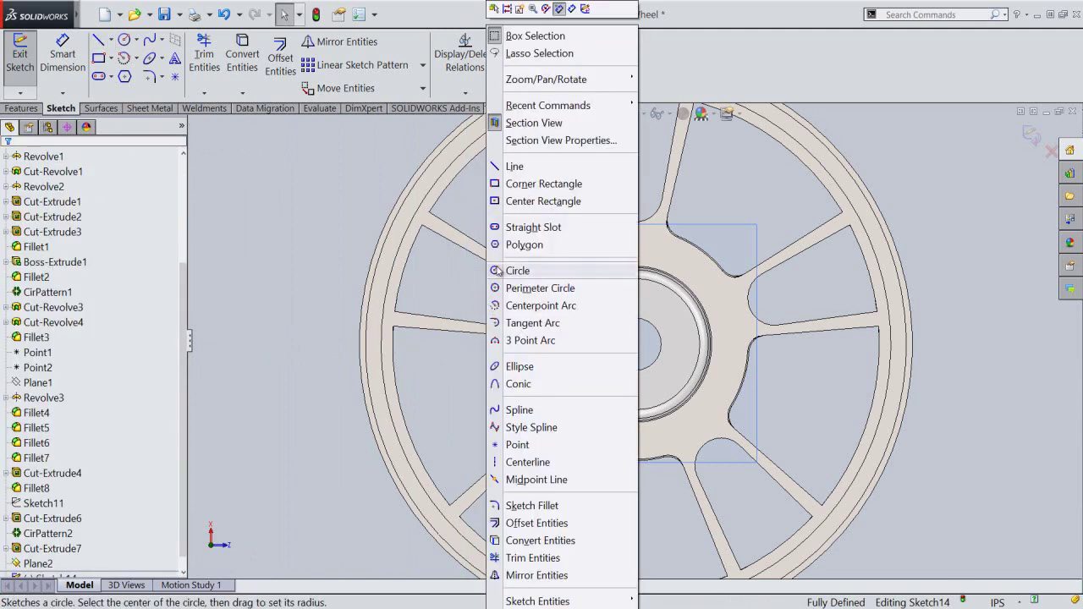
pyautogui.click(498, 268)
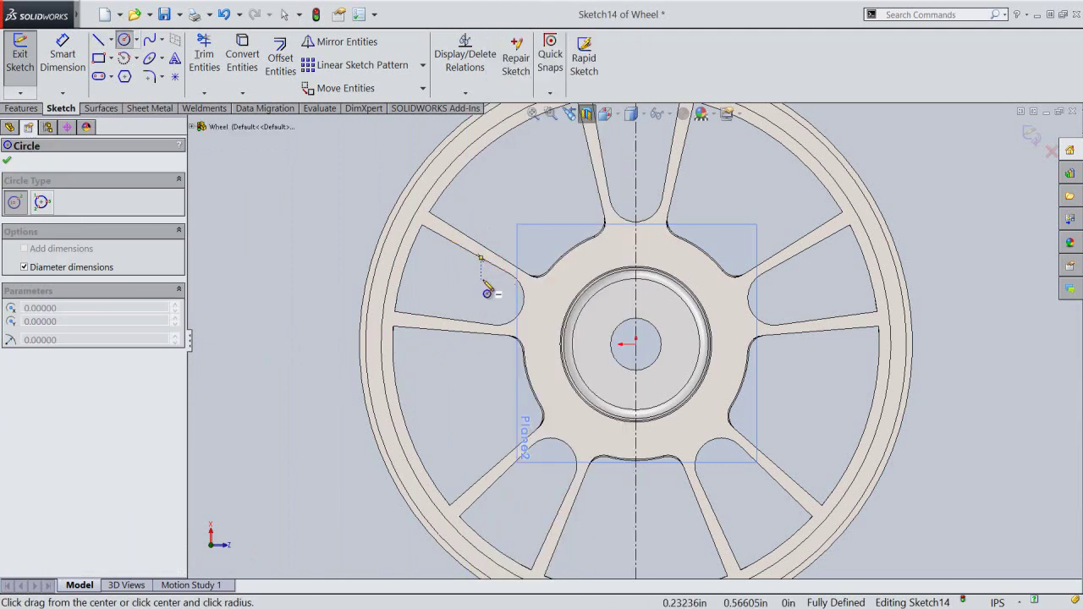
pyautogui.click(635, 245)
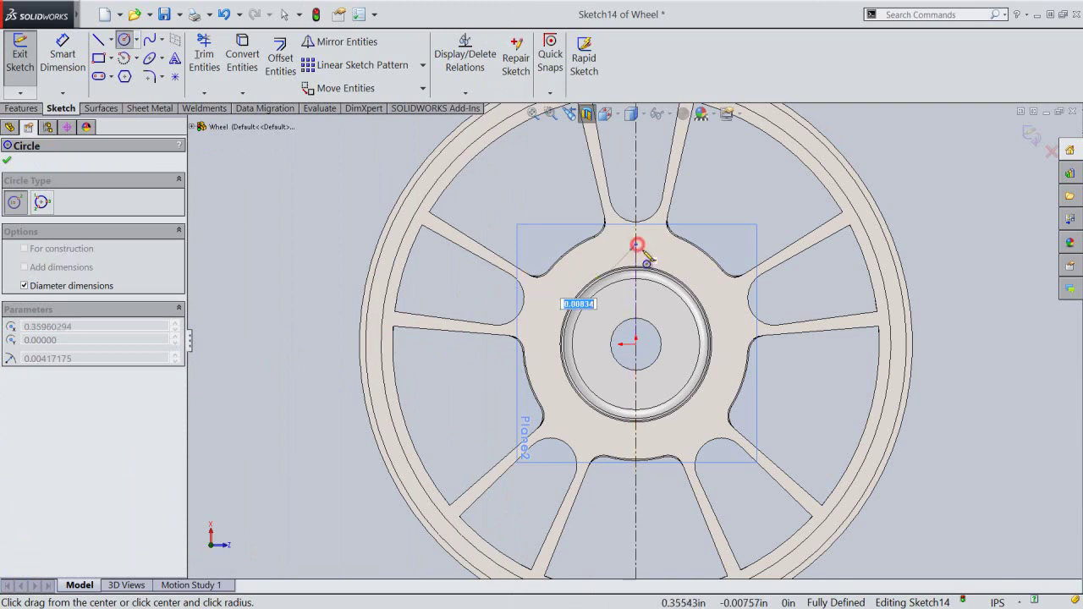
pyautogui.click(642, 253)
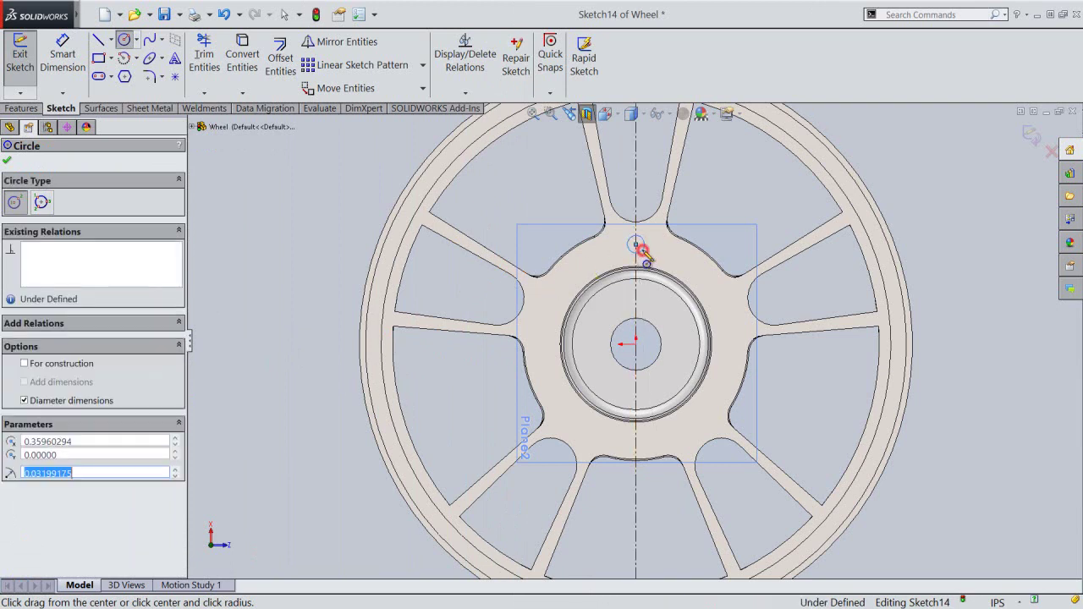
pyautogui.click(636, 344)
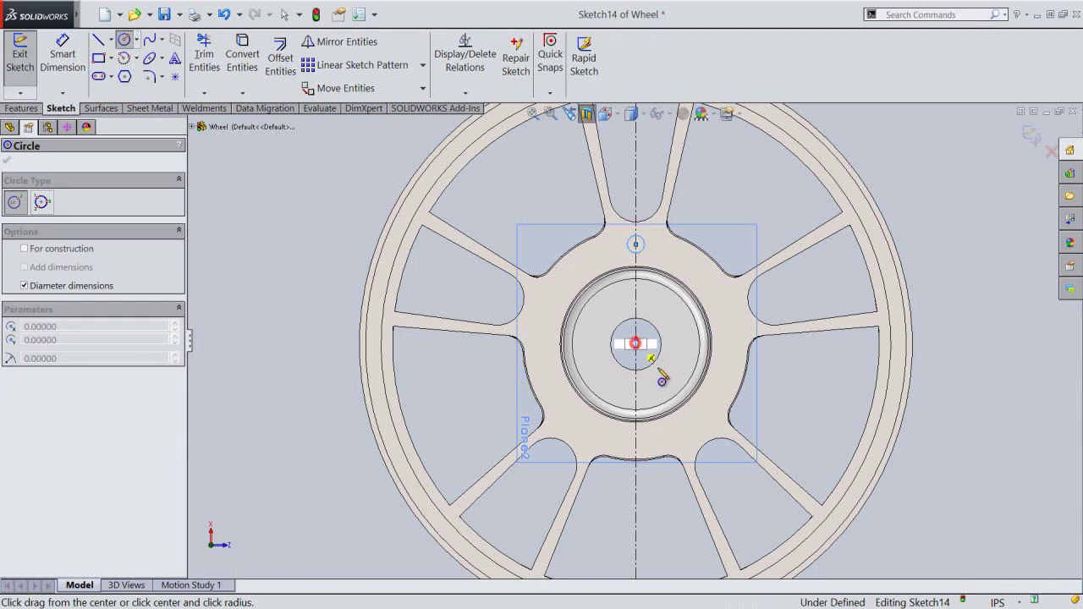
pyautogui.click(699, 413)
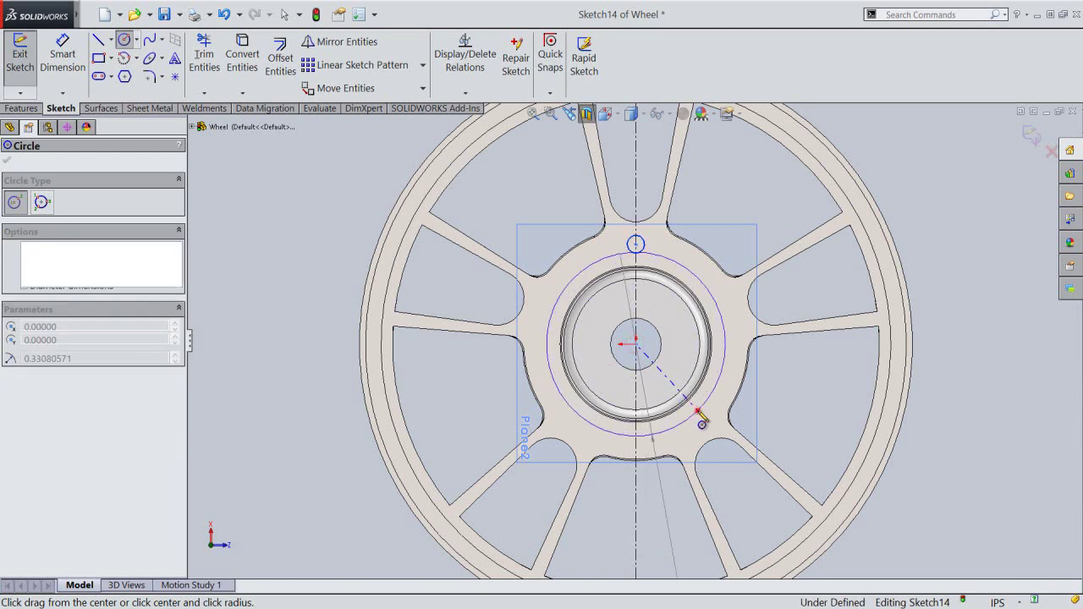
pyautogui.rightClick(722, 193)
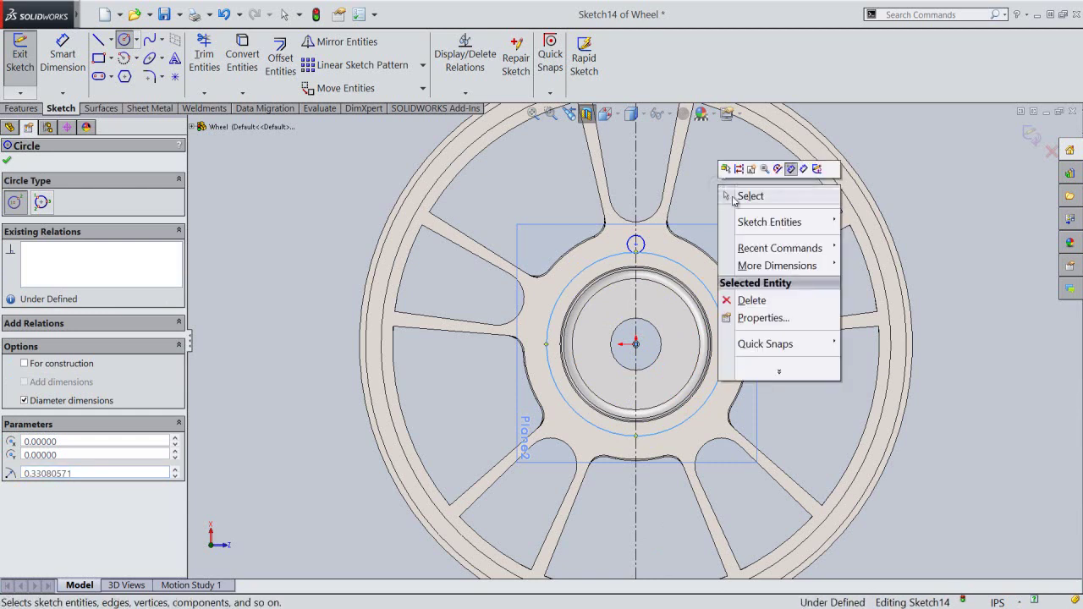
pyautogui.click(733, 196)
pyautogui.rightClick(735, 200)
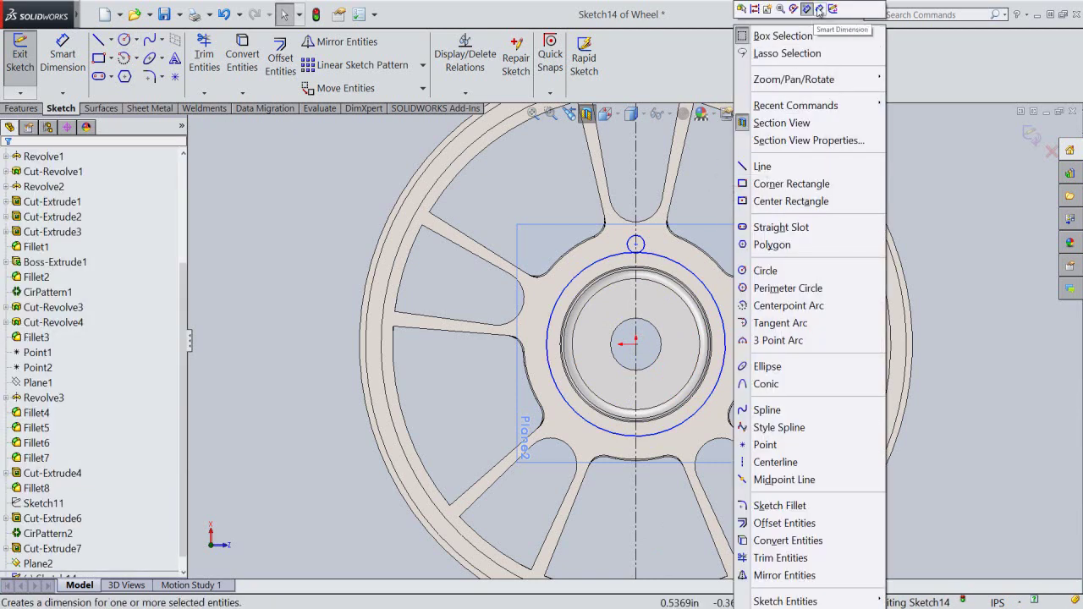
# Dimension the larger hub circle in Sketch14 at 0.70 in diameter.
pyautogui.click(819, 11)
pyautogui.click(709, 288)
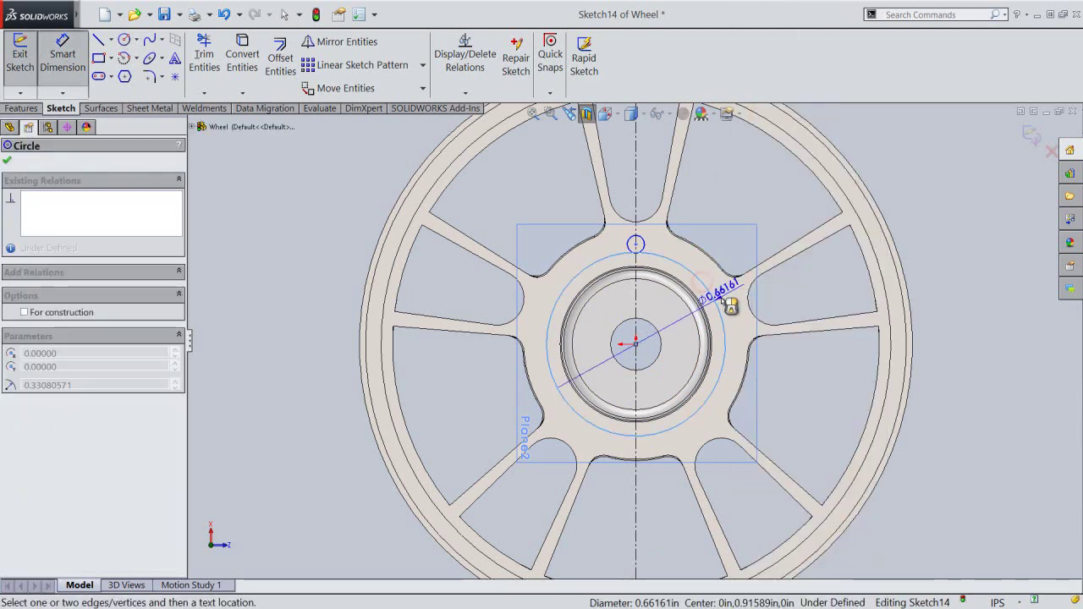
pyautogui.click(724, 301)
pyautogui.write('.7')
pyautogui.press('Return')
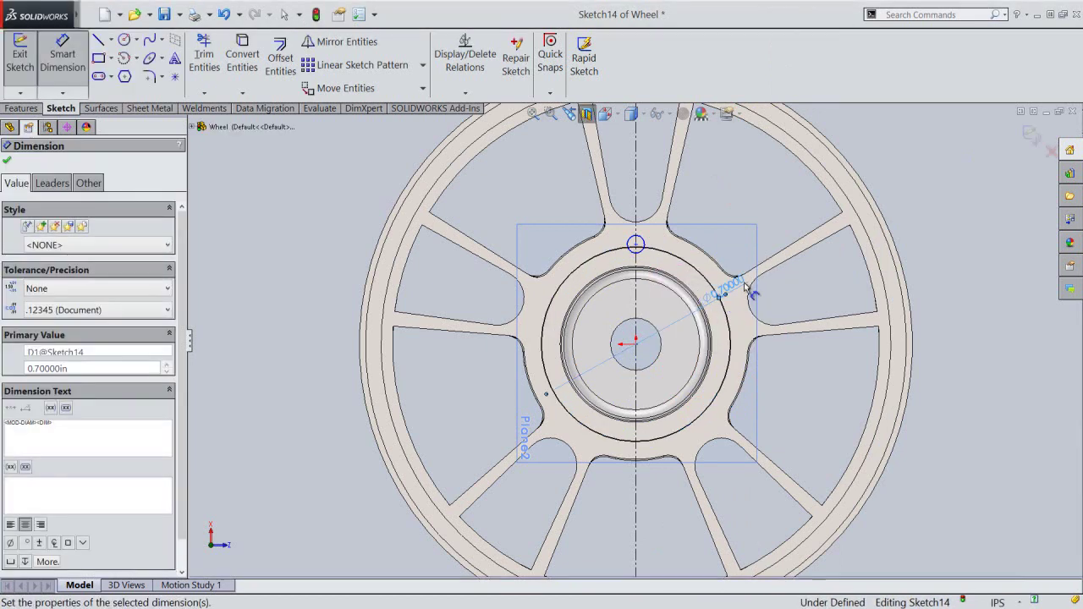
pyautogui.click(757, 181)
# Give the small circle above the hub a 0.05 in diameter, then select Plane2.
pyautogui.scroll(-2, 707, 211)
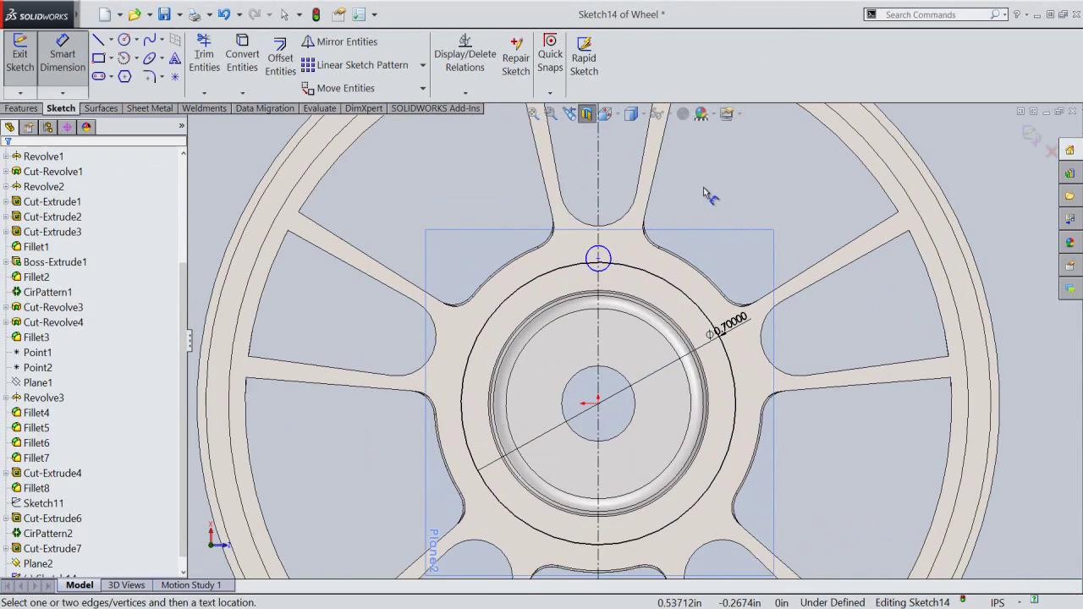
pyautogui.click(612, 256)
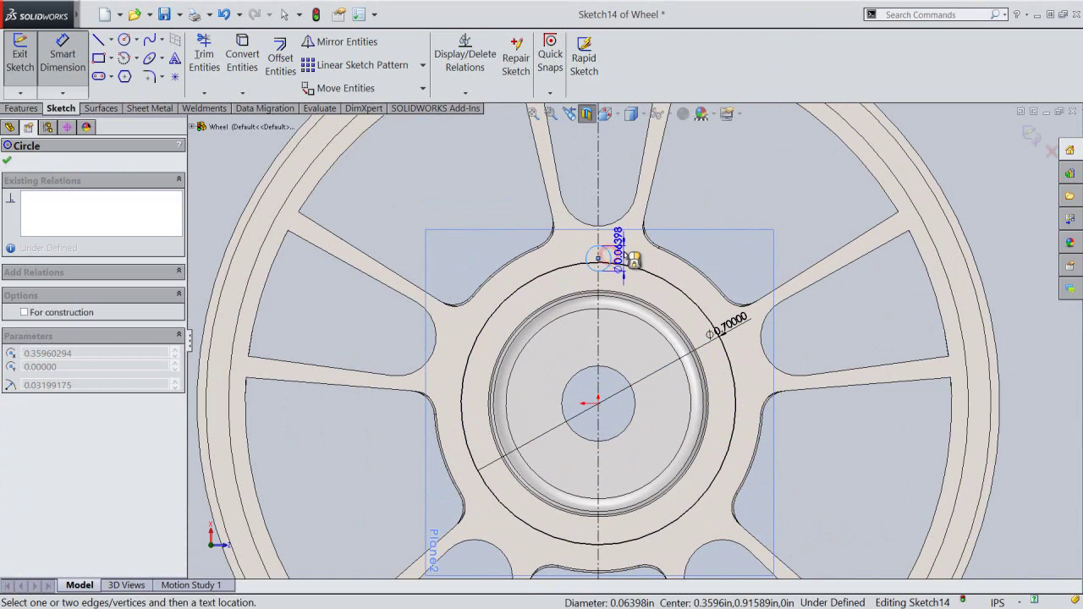
pyautogui.click(633, 260)
pyautogui.write('.05')
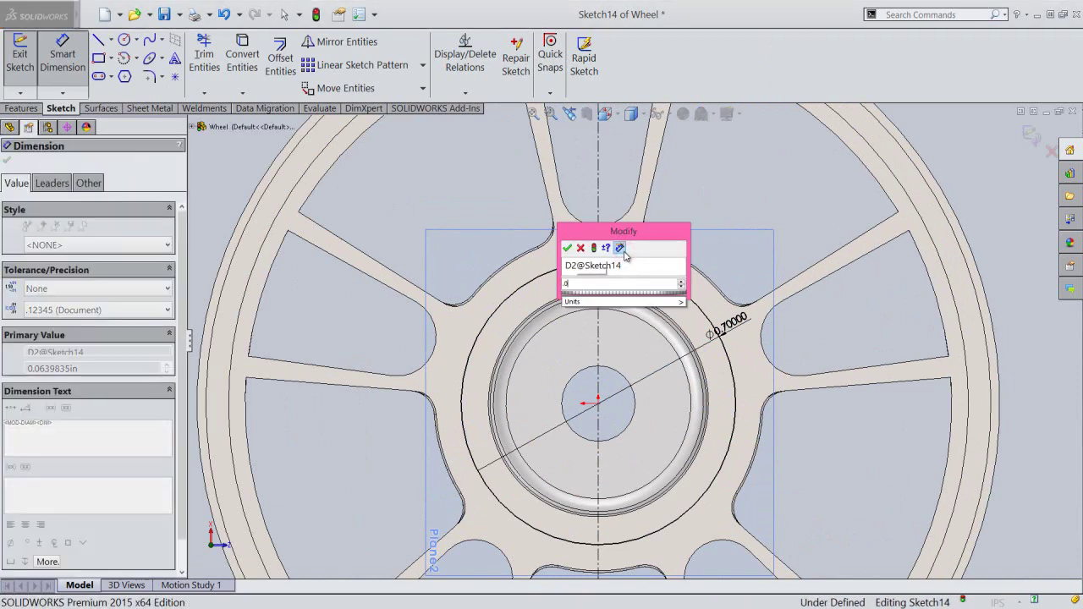
pyautogui.press('Return')
pyautogui.rightClick(724, 188)
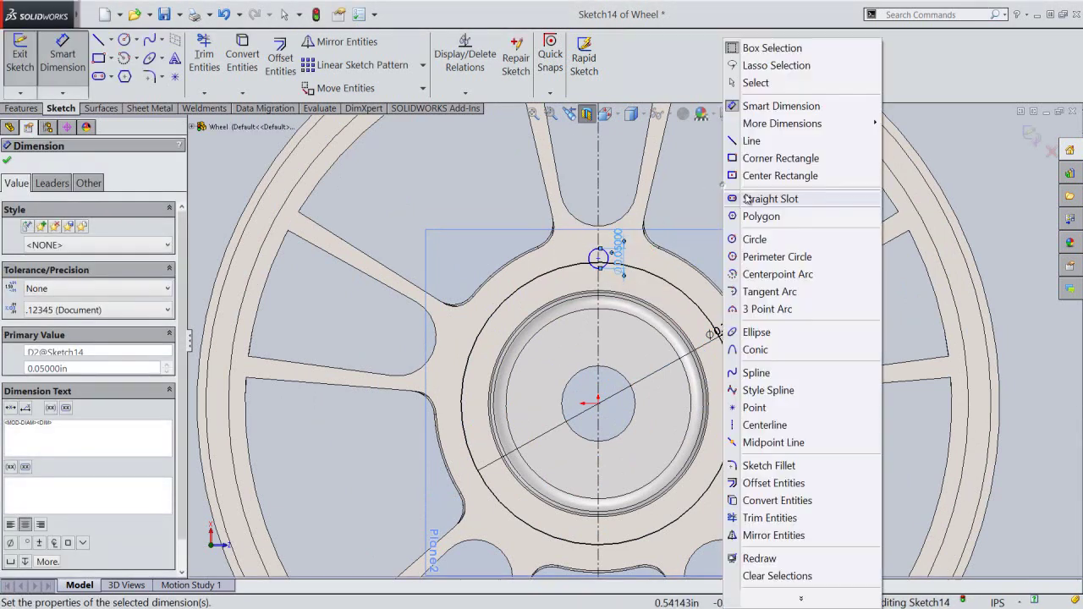
pyautogui.click(730, 85)
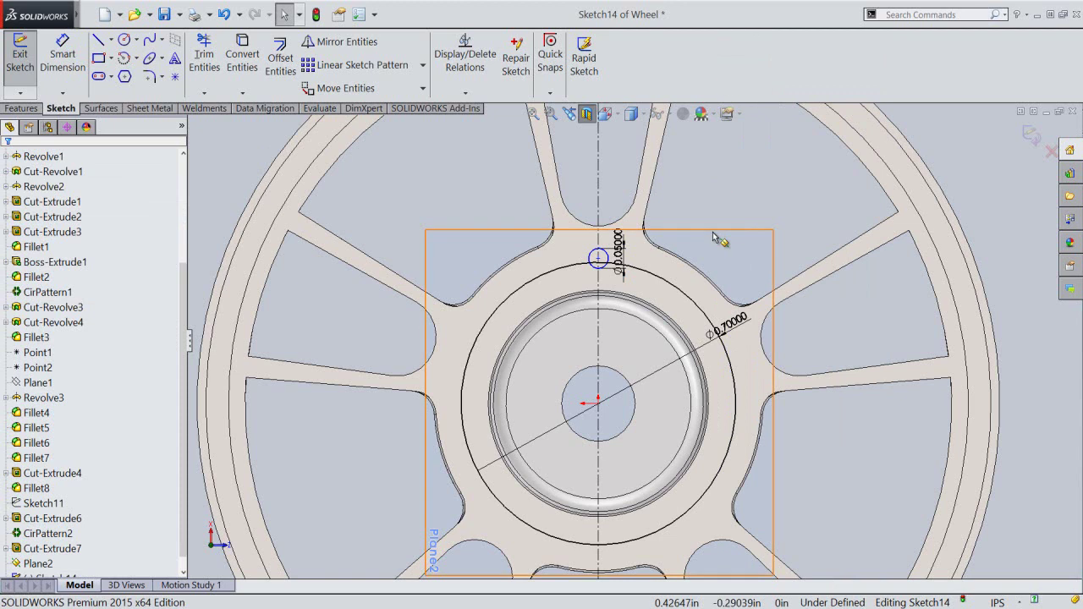
pyautogui.moveTo(186, 520); pyautogui.dragTo(186, 525)
pyautogui.click(38, 549)
# Hide Plane2, make the small circle's centre coincident with the Ø0.70 circle, and make that circle construction.
pyautogui.click(55, 532)
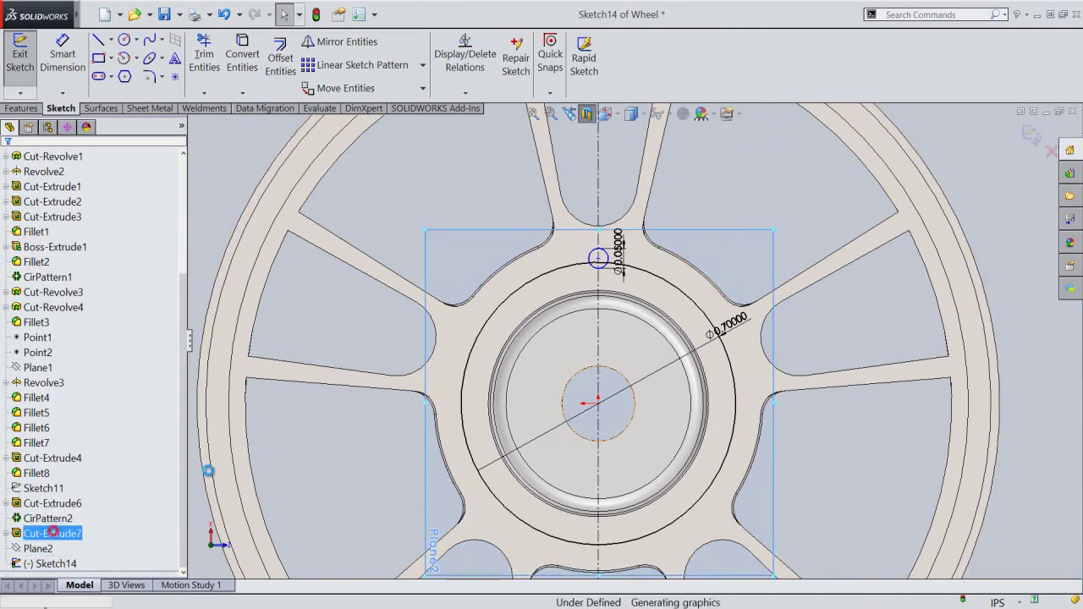
pyautogui.click(599, 258)
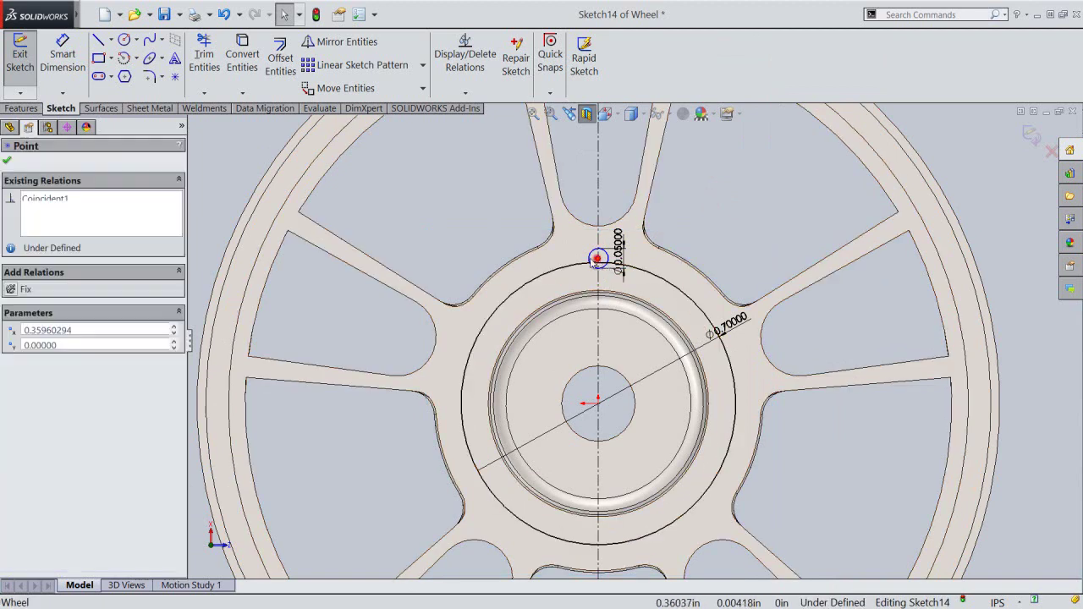
pyautogui.keyDown('ctrl'); pyautogui.click(599, 264); pyautogui.keyUp('ctrl')
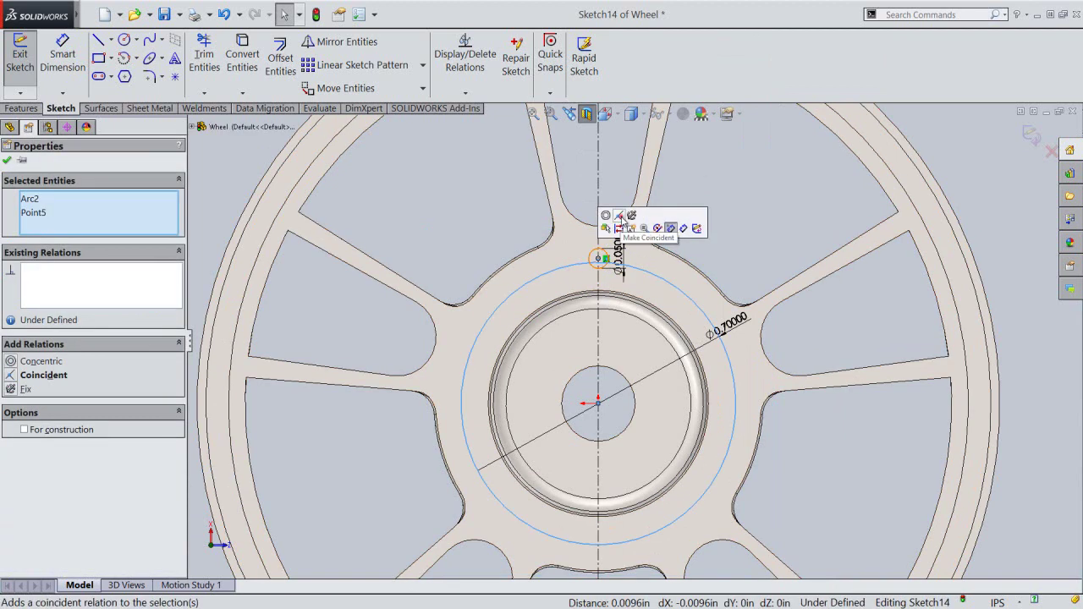
pyautogui.click(619, 228)
pyautogui.click(737, 214)
pyautogui.click(661, 277)
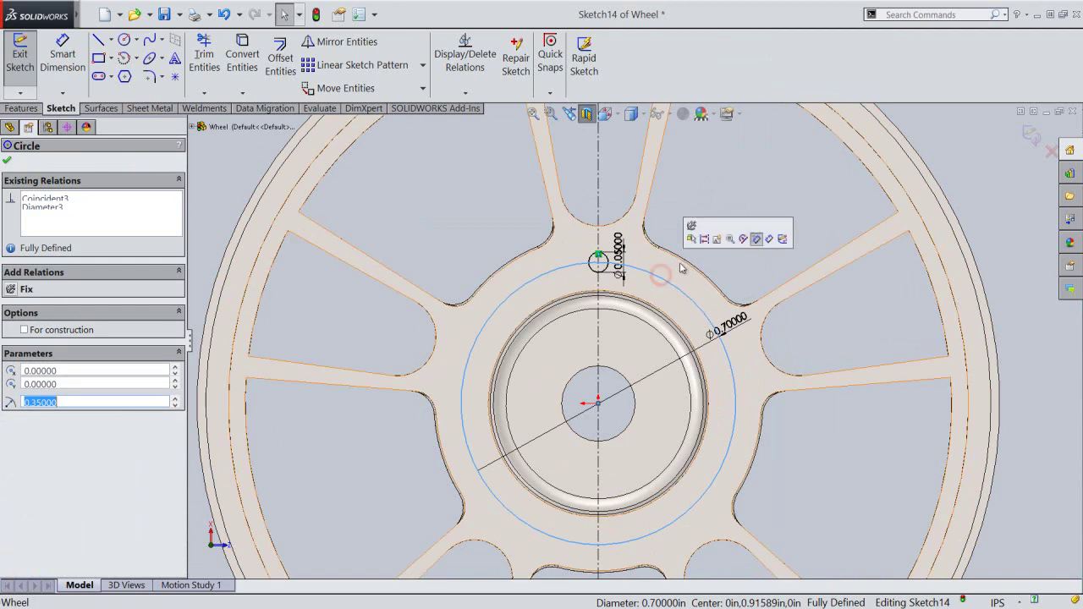
pyautogui.click(702, 242)
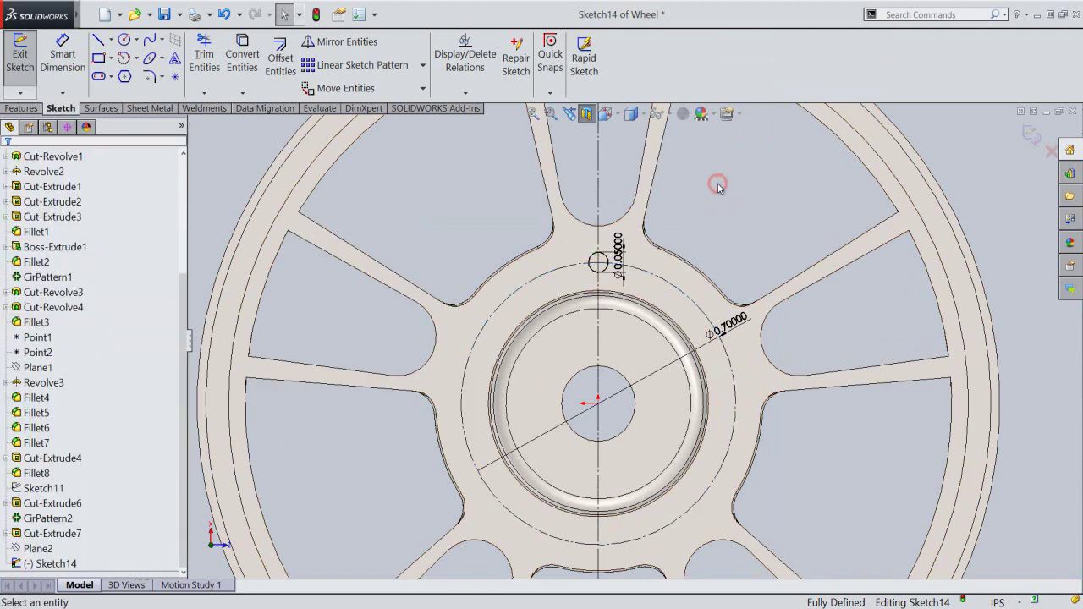
# Exit Sketch14, restore the previous 3D view, and rebuild the wheel.
pyautogui.click(1030, 136)
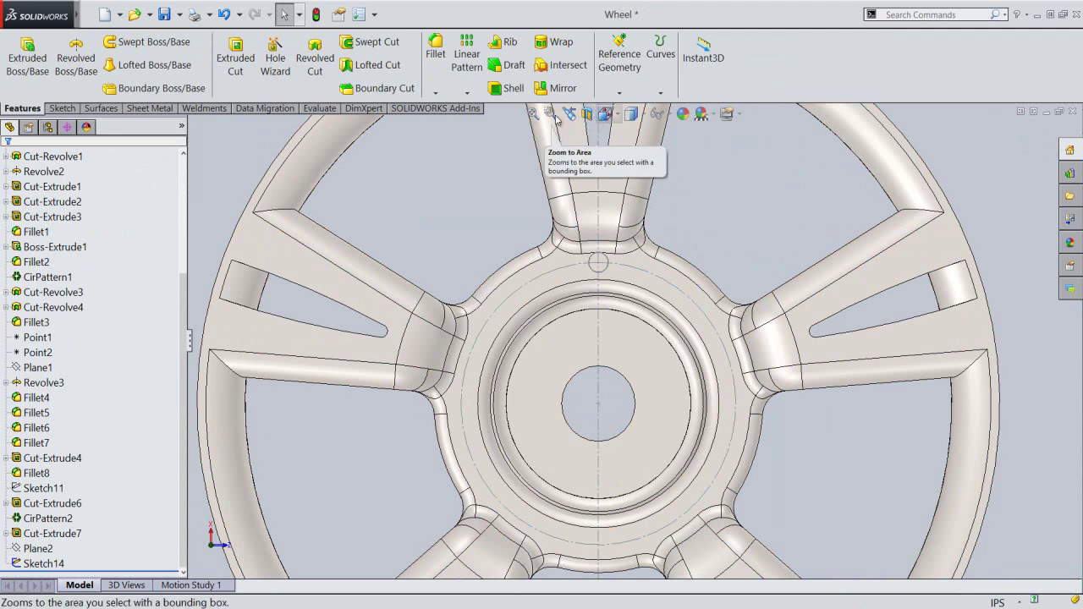
pyautogui.click(570, 114)
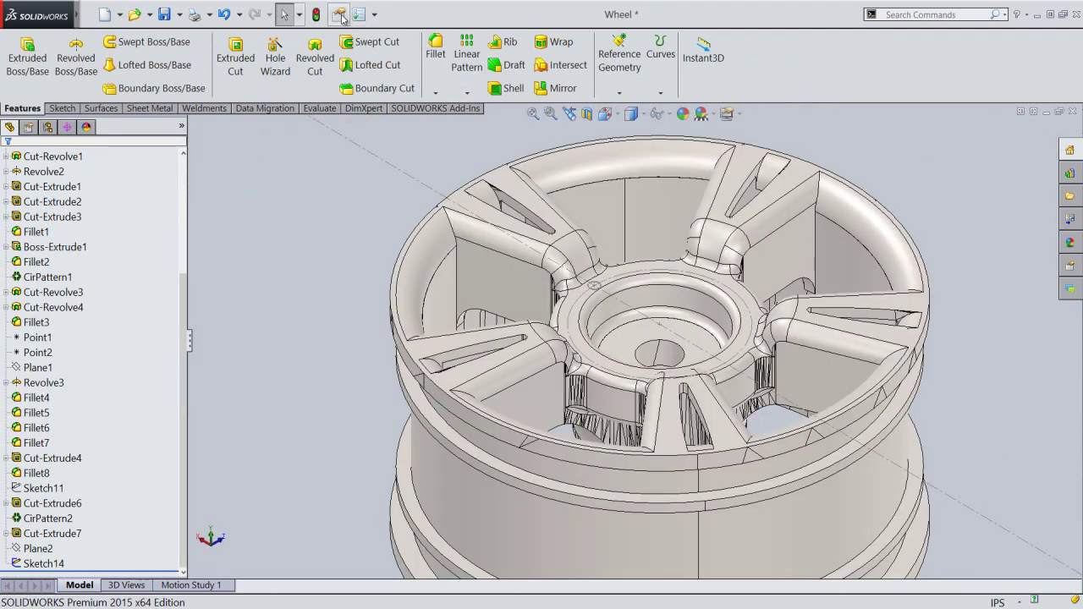
pyautogui.click(318, 15)
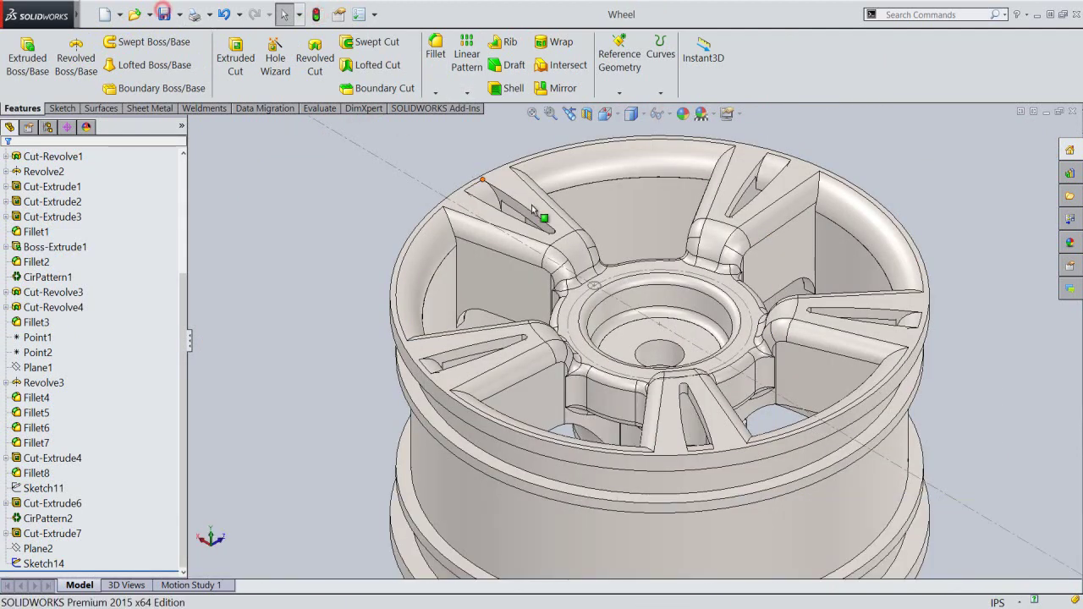
pyautogui.scroll(-2, 531, 205)
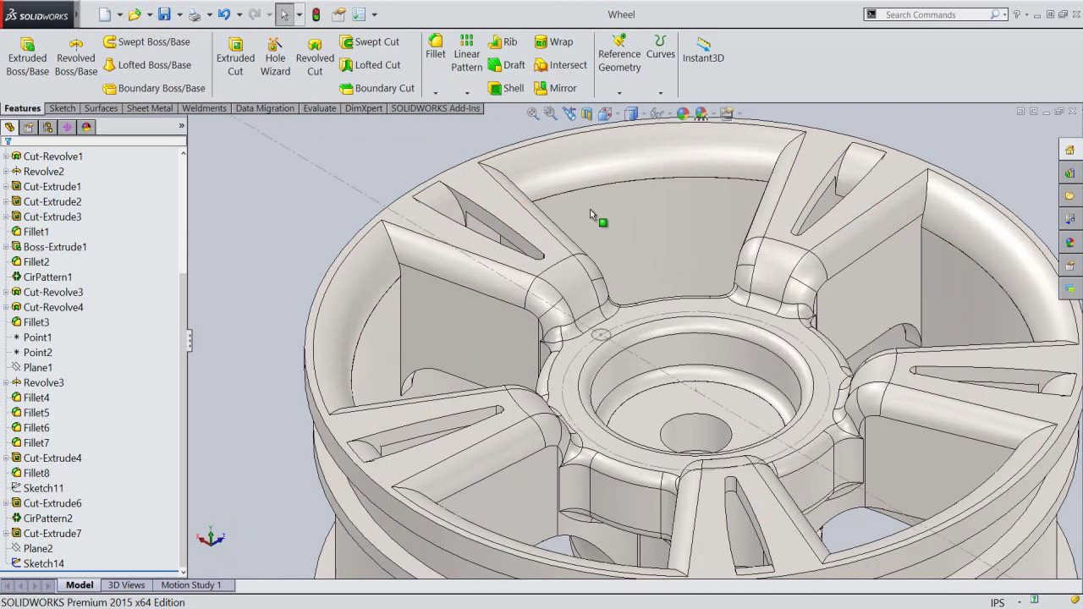
pyautogui.click(235, 52)
# Cut Sketch14's small circle Through All with a 20° outward draft.
pyautogui.click(602, 334)
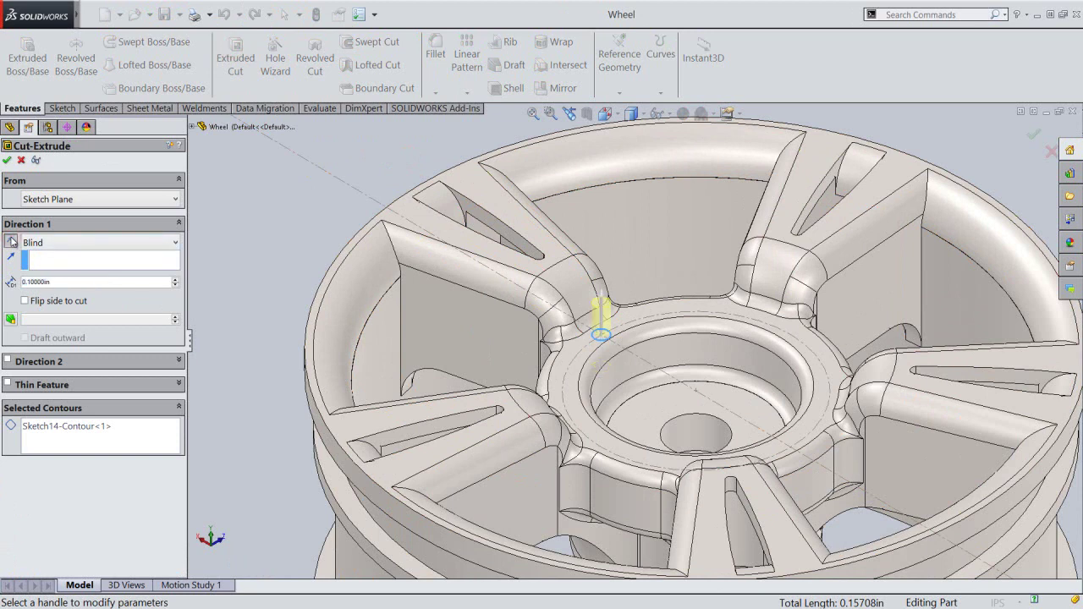
pyautogui.click(72, 244)
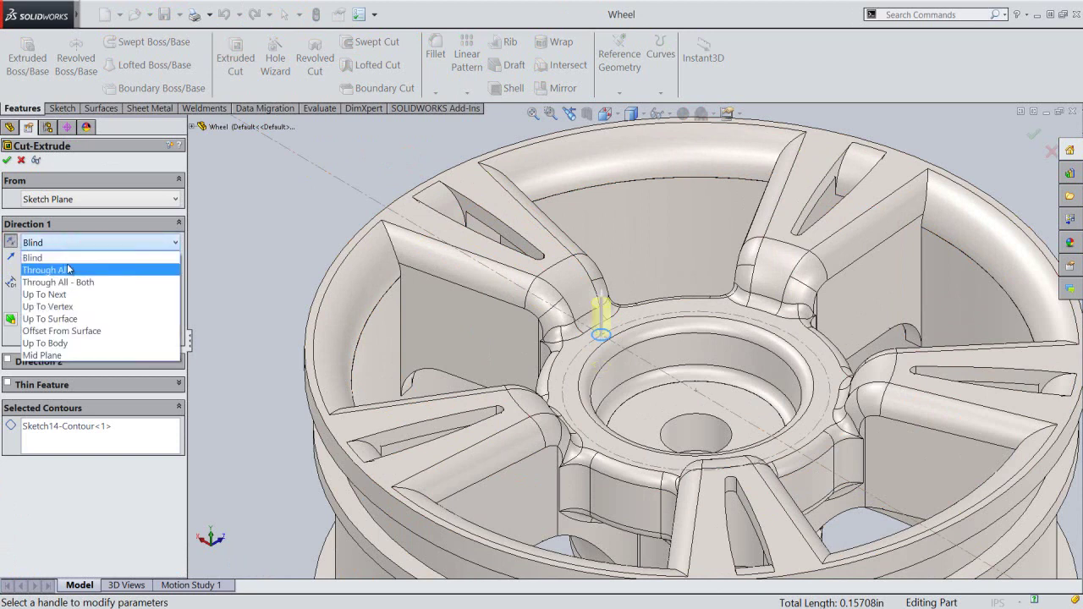
pyautogui.click(68, 265)
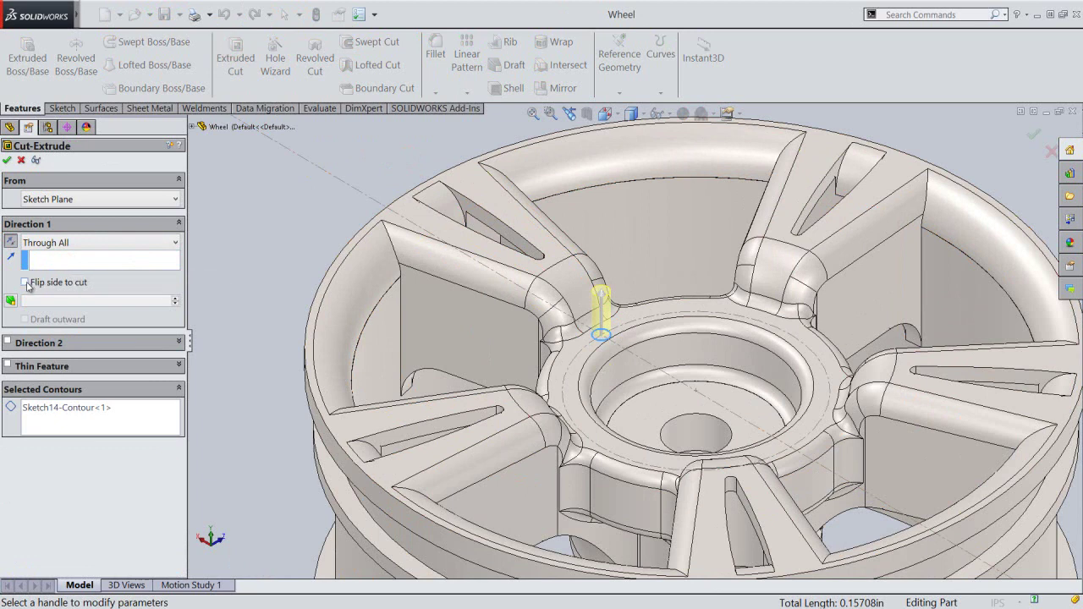
pyautogui.click(11, 301)
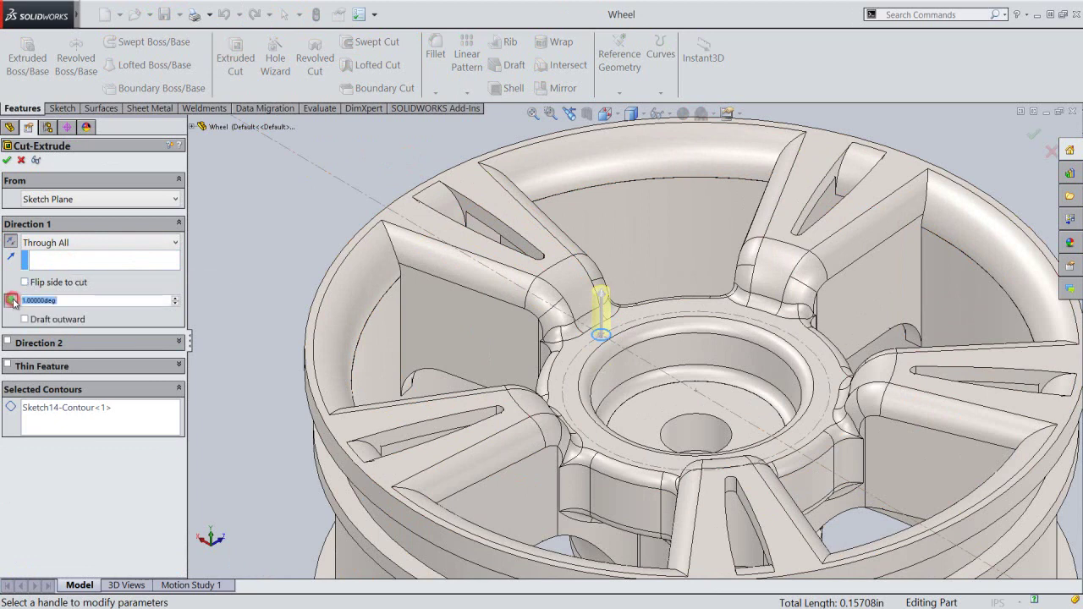
pyautogui.write('20')
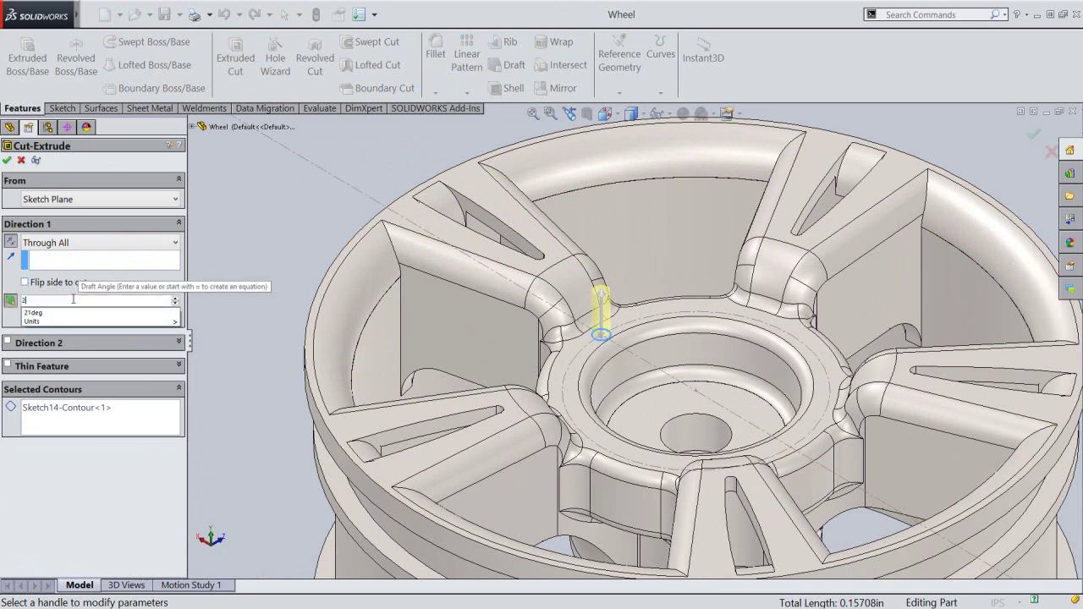
pyautogui.press('Return')
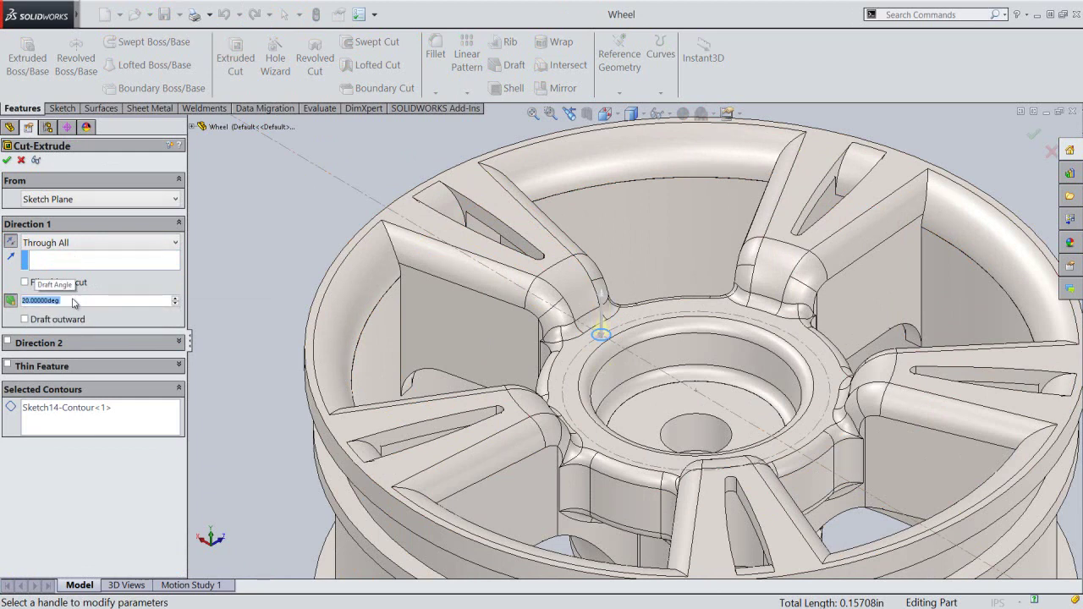
pyautogui.click(24, 320)
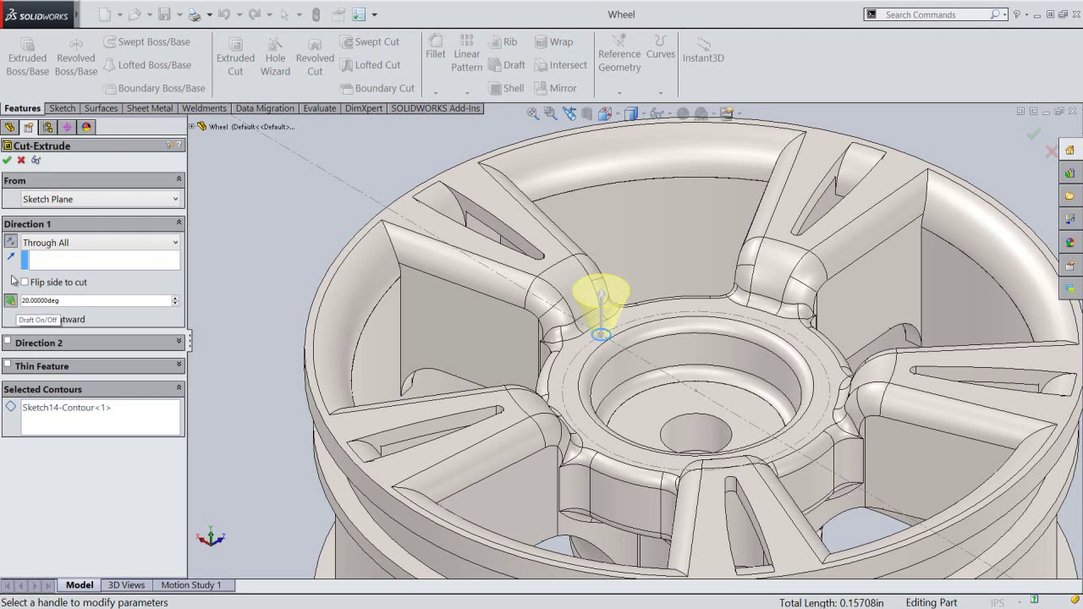
pyautogui.click(8, 161)
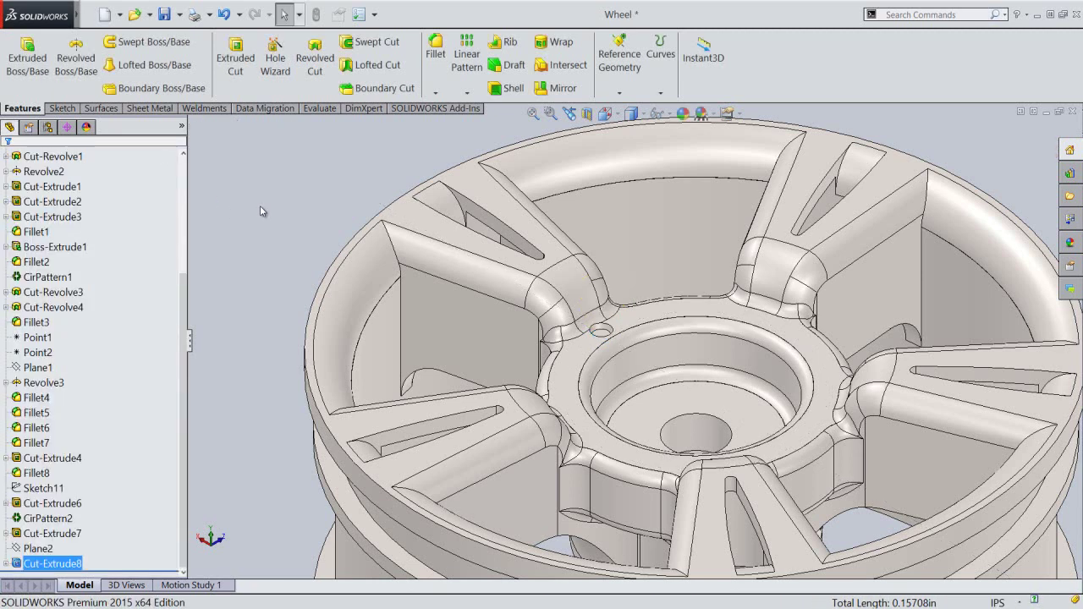
# Fillet the lug hole's top and bottom edges with a 0.005 in radius.
pyautogui.click(261, 209)
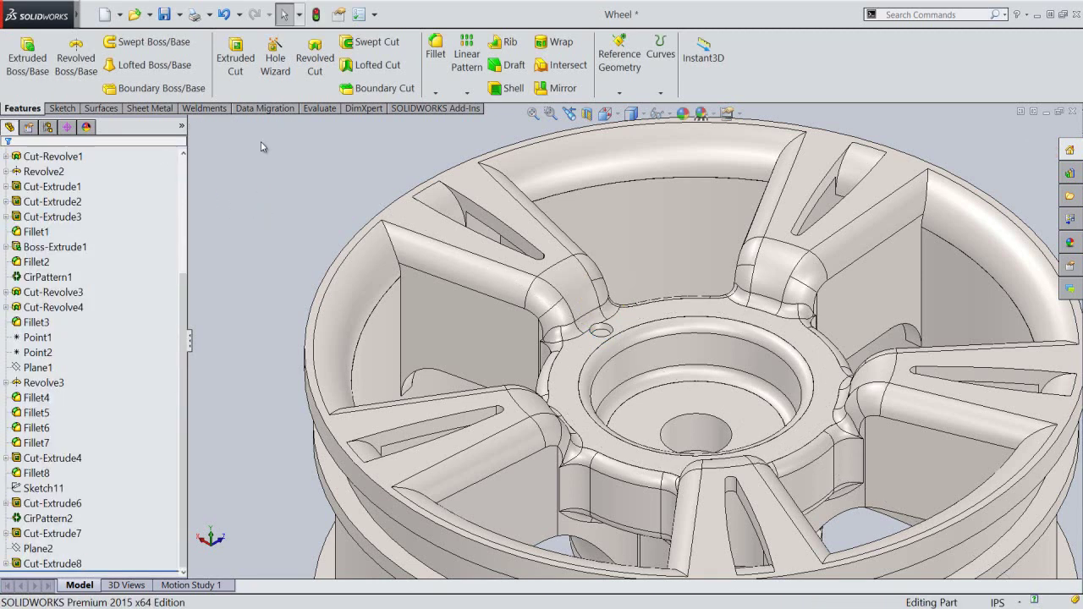
pyautogui.click(246, 193)
pyautogui.scroll(-3, 592, 310)
pyautogui.scroll(-3, 656, 360)
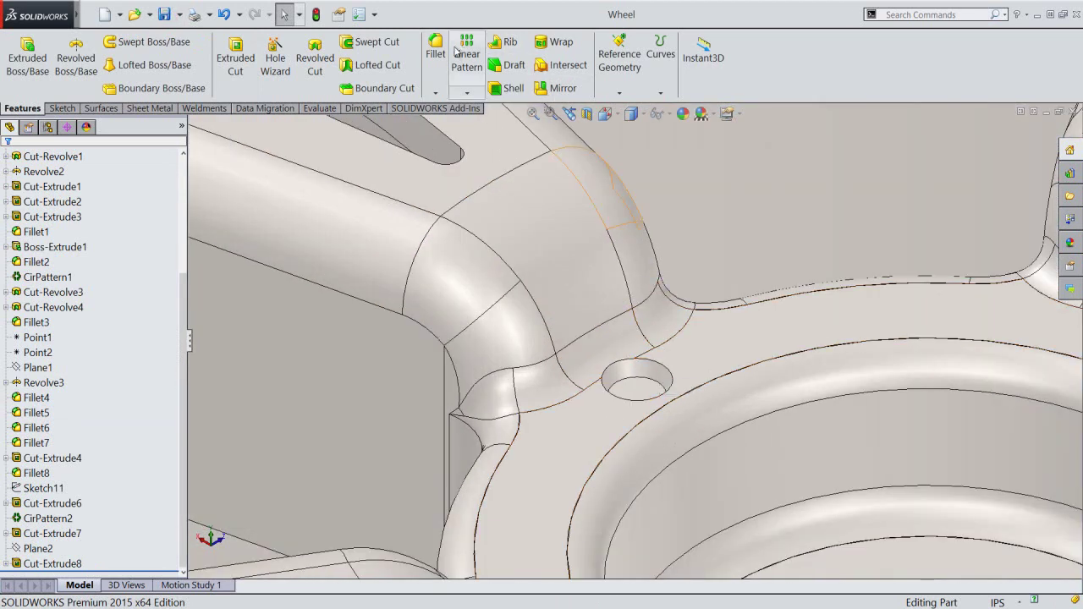
pyautogui.click(436, 51)
pyautogui.click(650, 365)
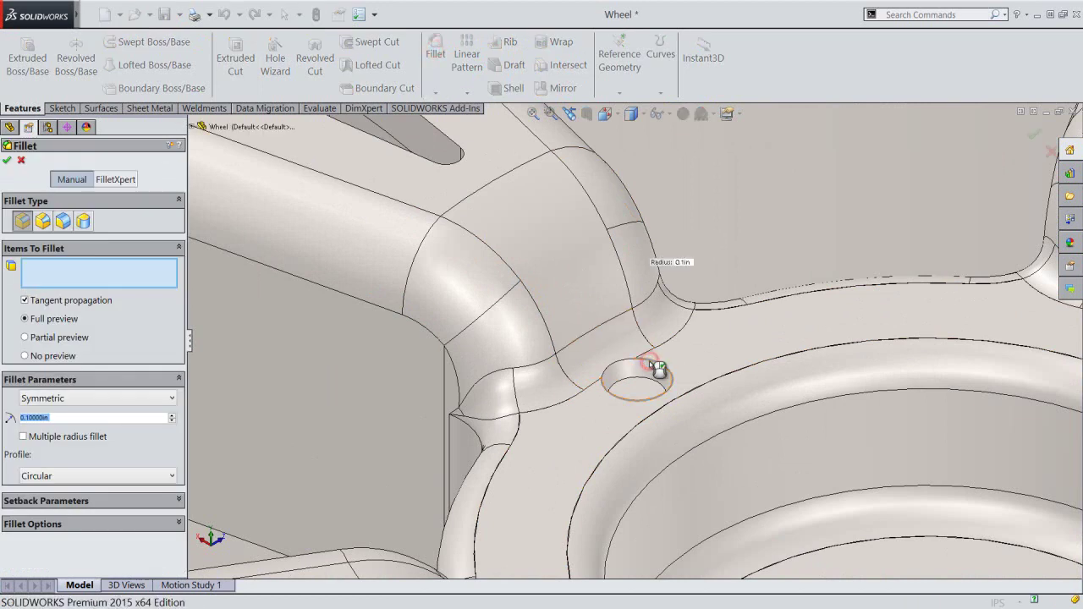
pyautogui.click(646, 384)
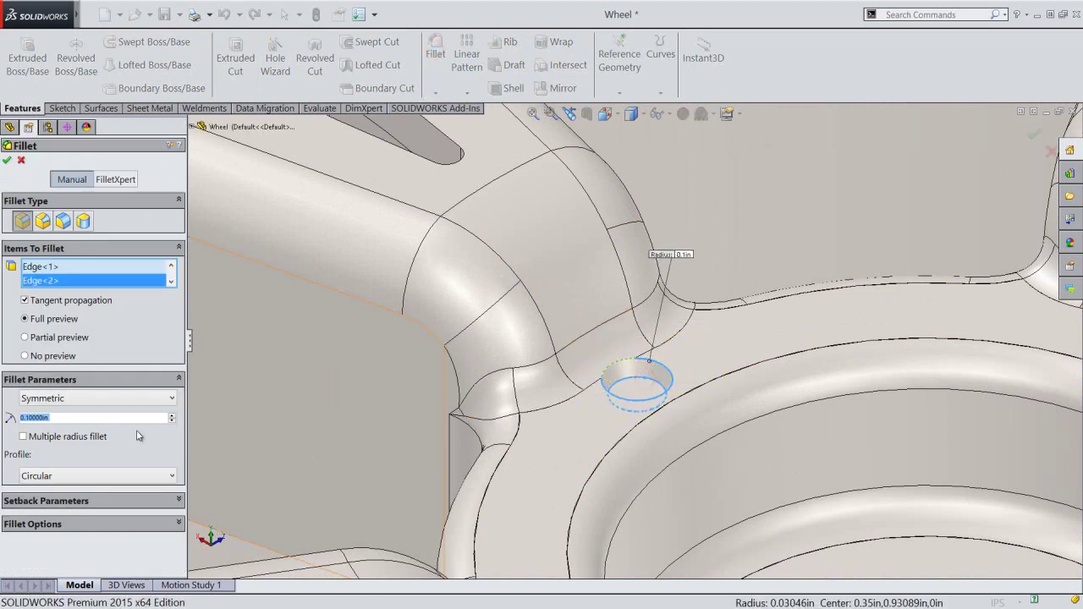
pyautogui.write('.005')
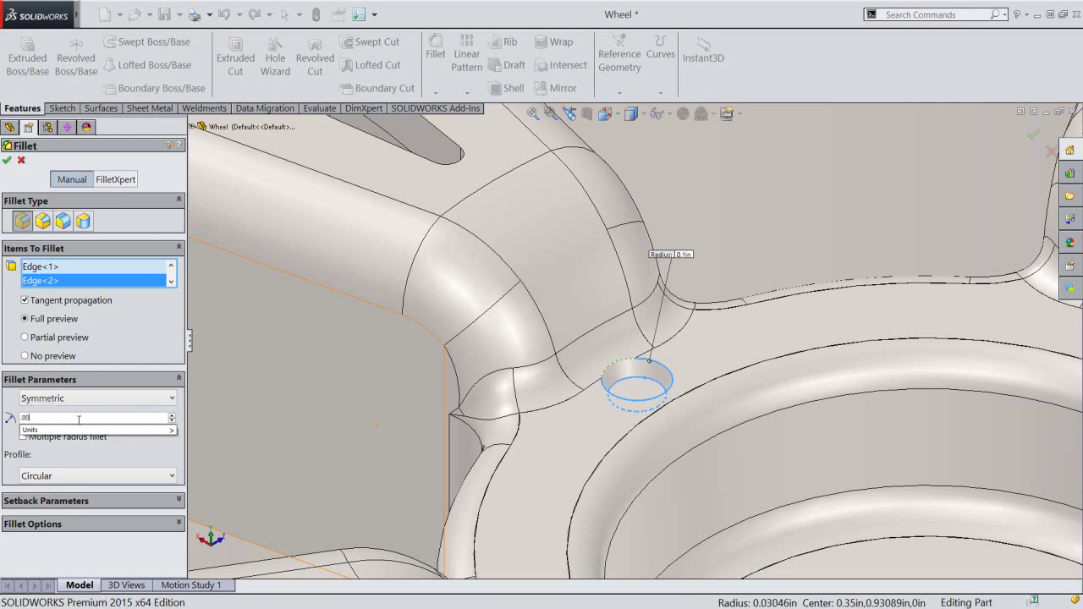
pyautogui.press('Return')
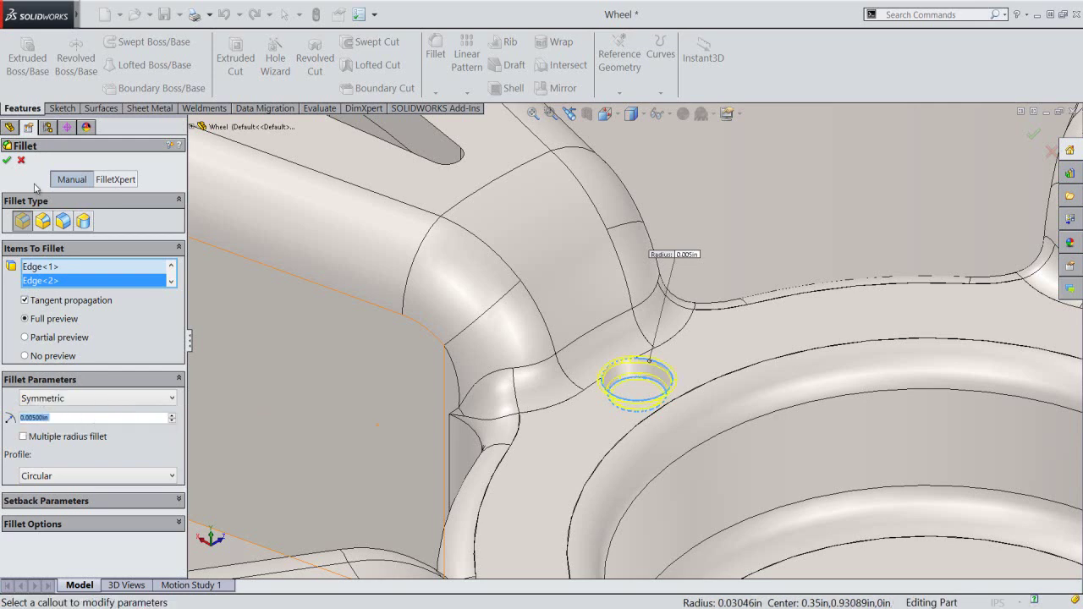
pyautogui.click(7, 160)
# Rotate the wheel slightly and check the reference-item visibility options.
pyautogui.moveTo(358, 285)
pyautogui.mouseDown(button='middle')
pyautogui.moveTo(360, 196)
pyautogui.moveTo(380, 242)
pyautogui.mouseUp(button='middle')
pyautogui.scroll(5, 359, 196)
pyautogui.scroll(-2, 673, 358)
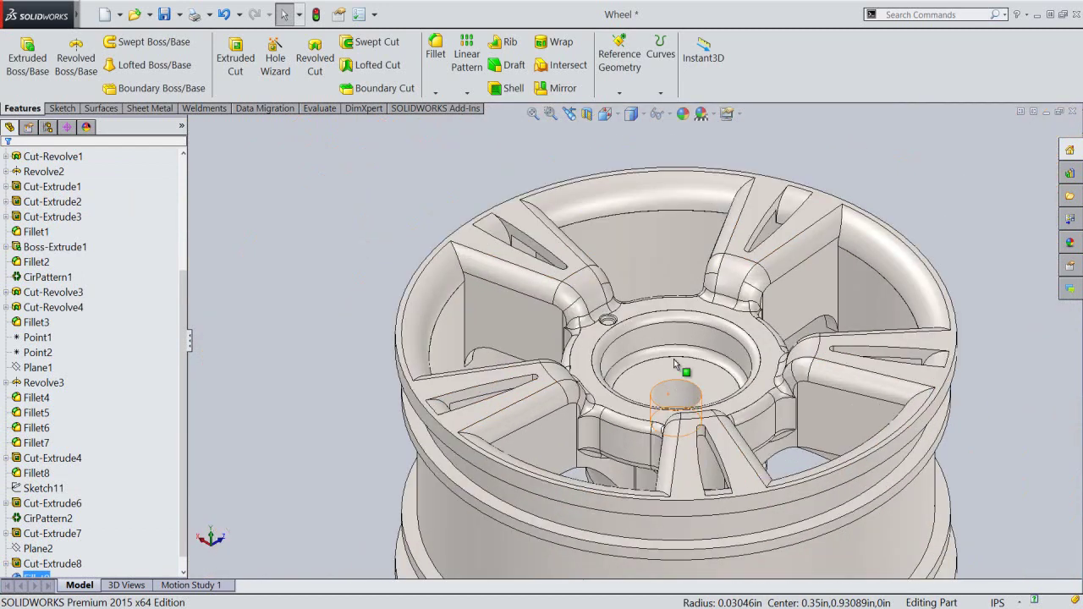
pyautogui.click(669, 114)
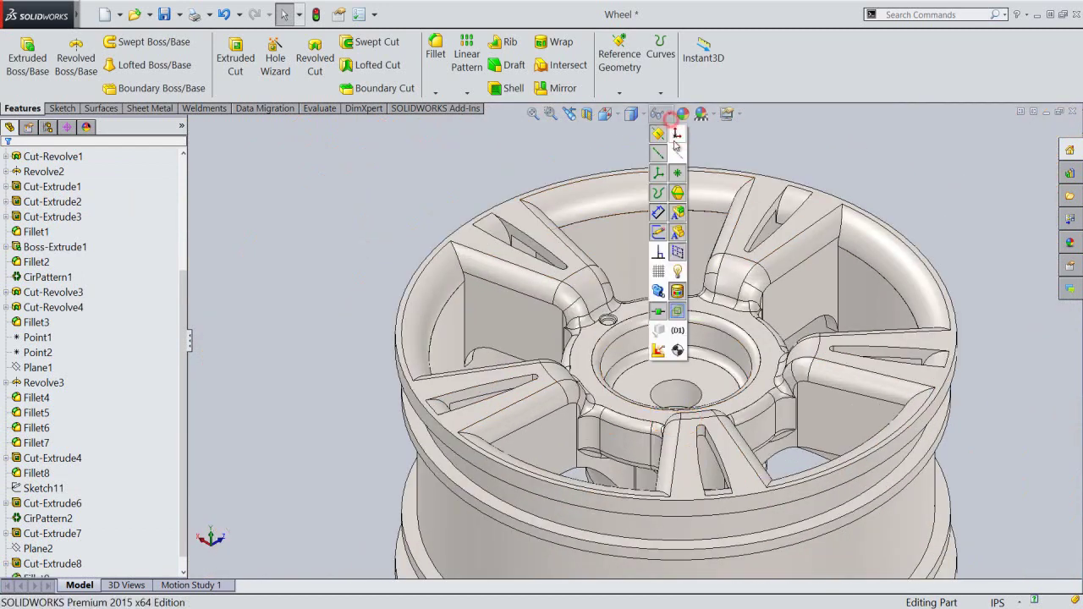
pyautogui.click(534, 155)
pyautogui.click(464, 92)
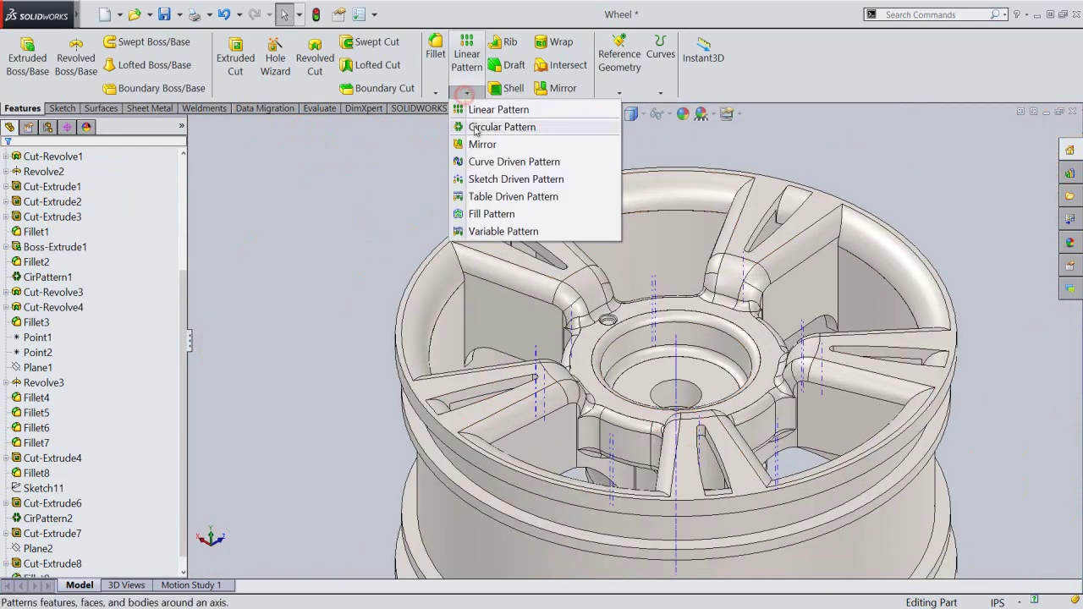
# Set up a circular pattern of Cut-Extrude8 and Fillet9 around the hub's central axis.
pyautogui.click(474, 126)
pyautogui.click(194, 126)
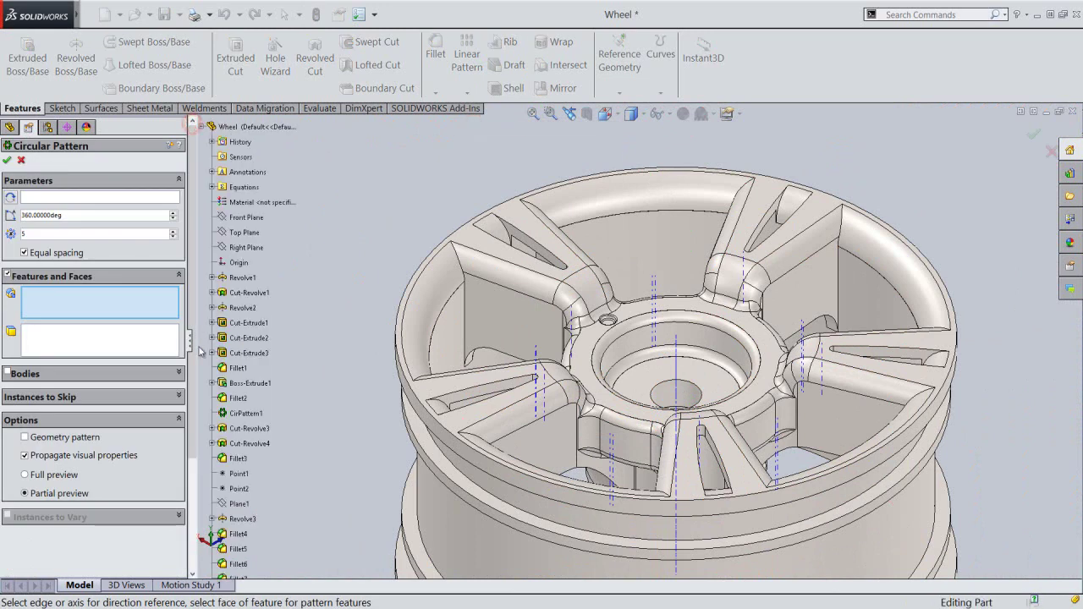
pyautogui.moveTo(193, 364); pyautogui.dragTo(197, 499)
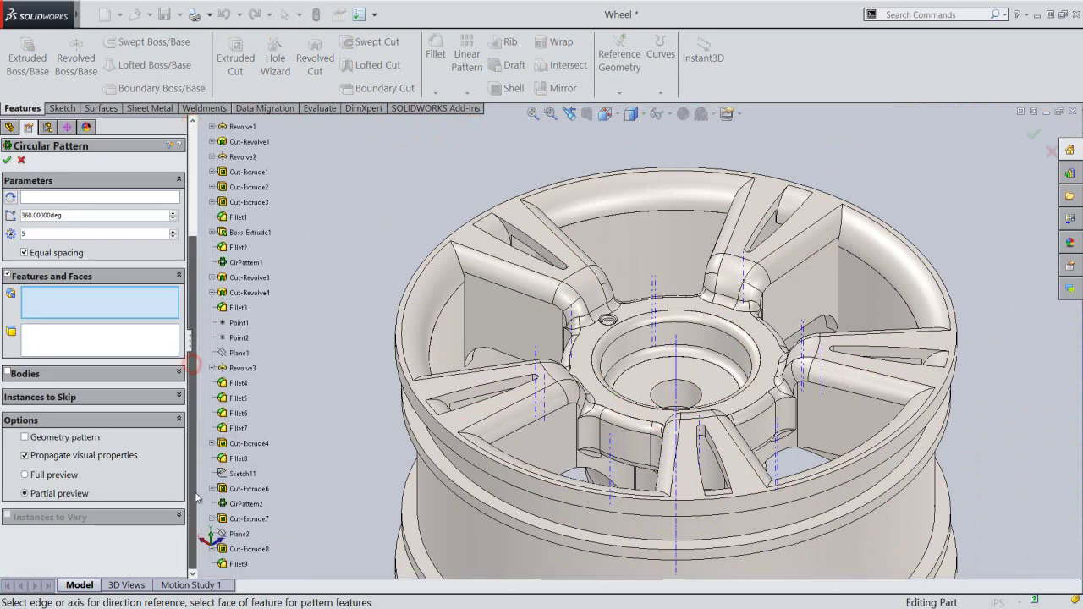
pyautogui.click(248, 550)
pyautogui.click(240, 565)
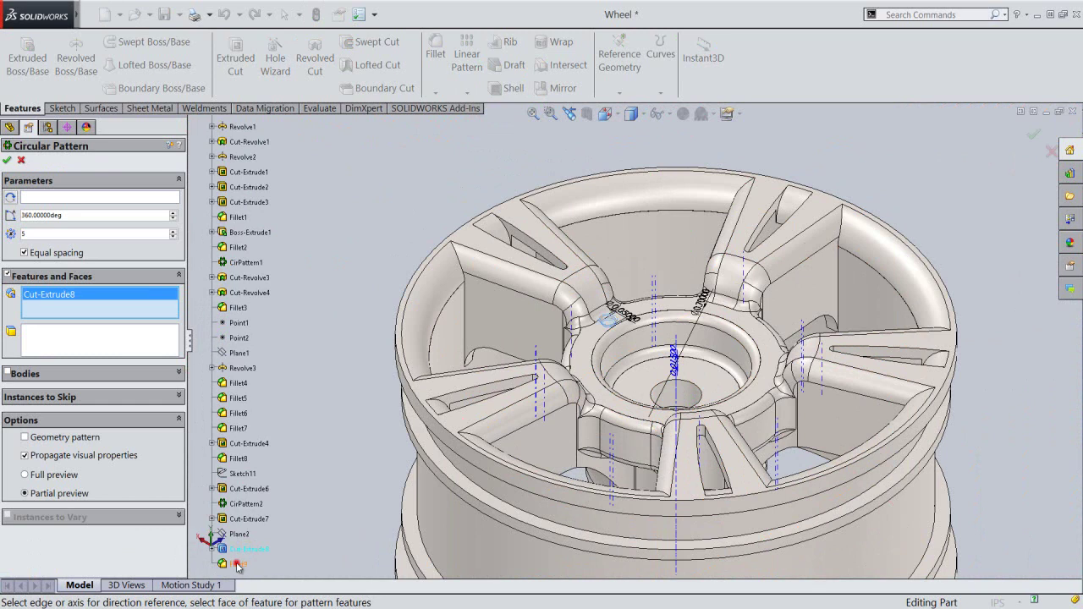
pyautogui.click(83, 198)
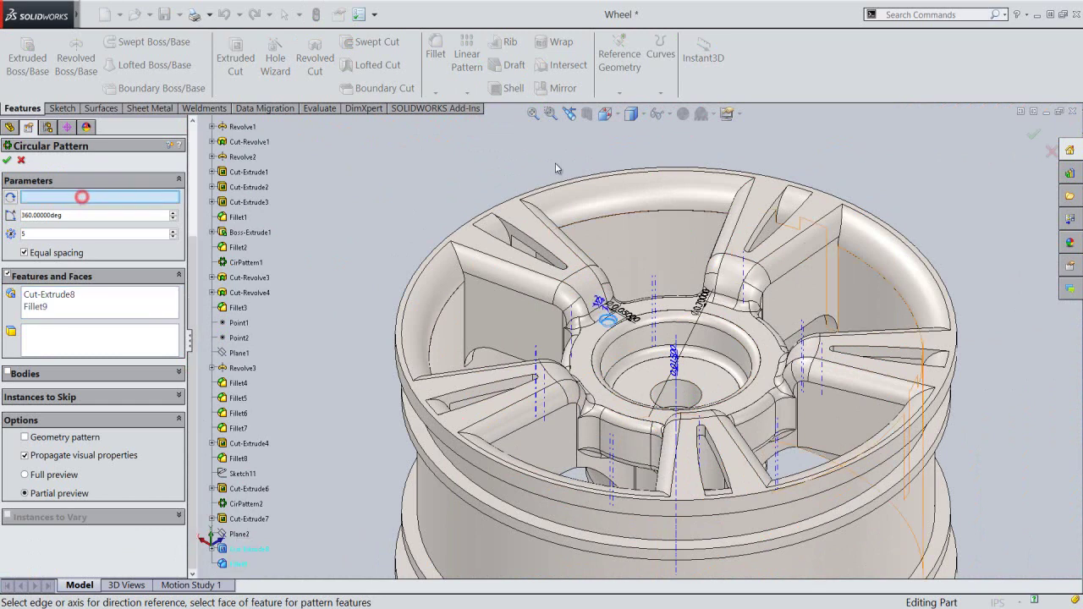
pyautogui.click(678, 389)
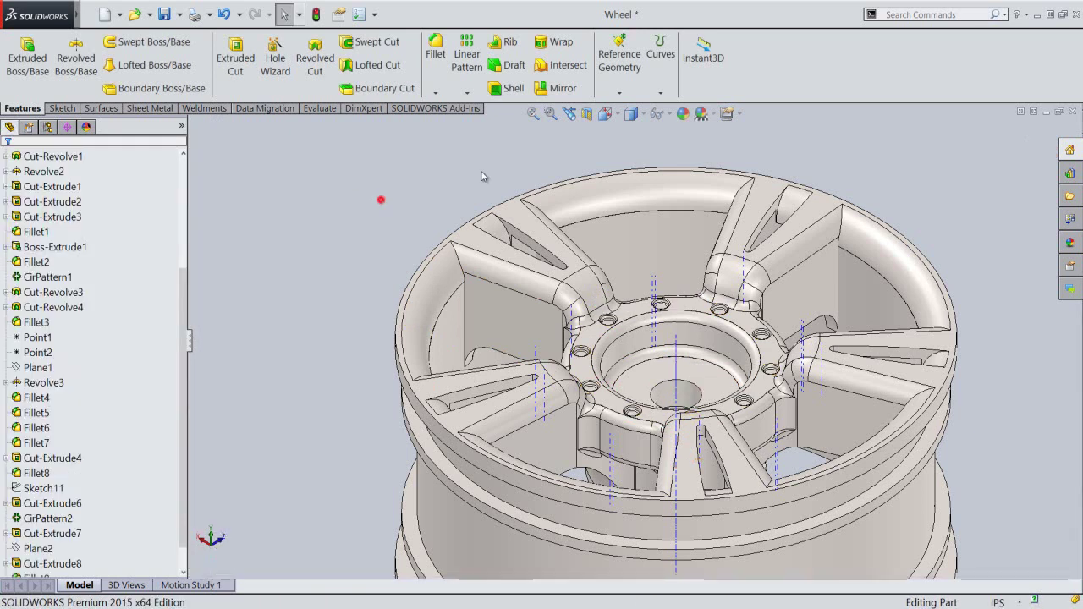
# Inspect the hub holes, zoom to fit the whole wheel, and save the Wheel part.
pyautogui.click(657, 115)
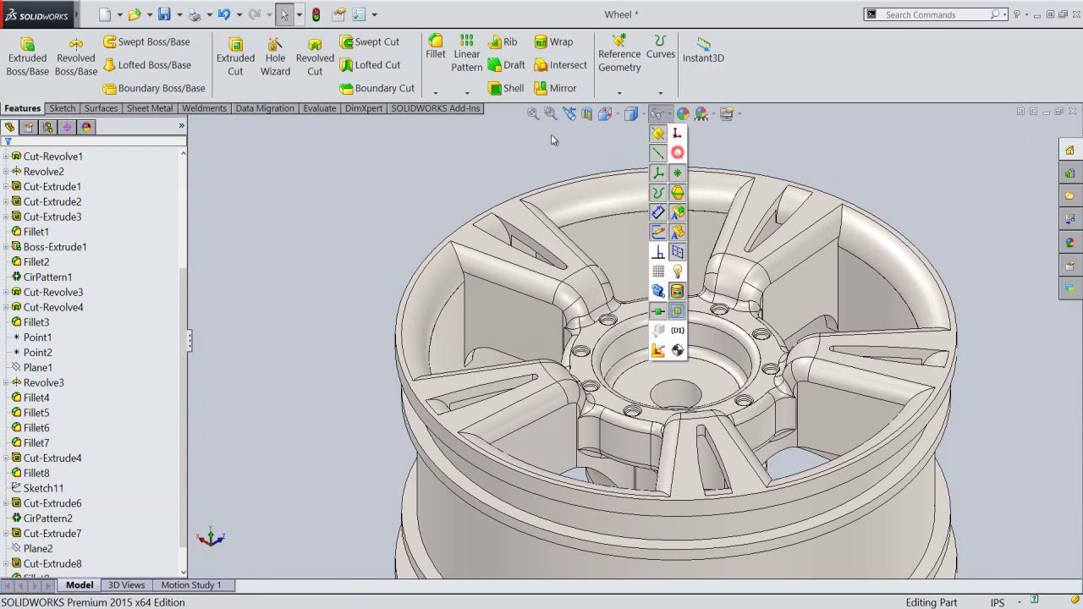
pyautogui.scroll(-4, 699, 375)
pyautogui.scroll(-3, 711, 334)
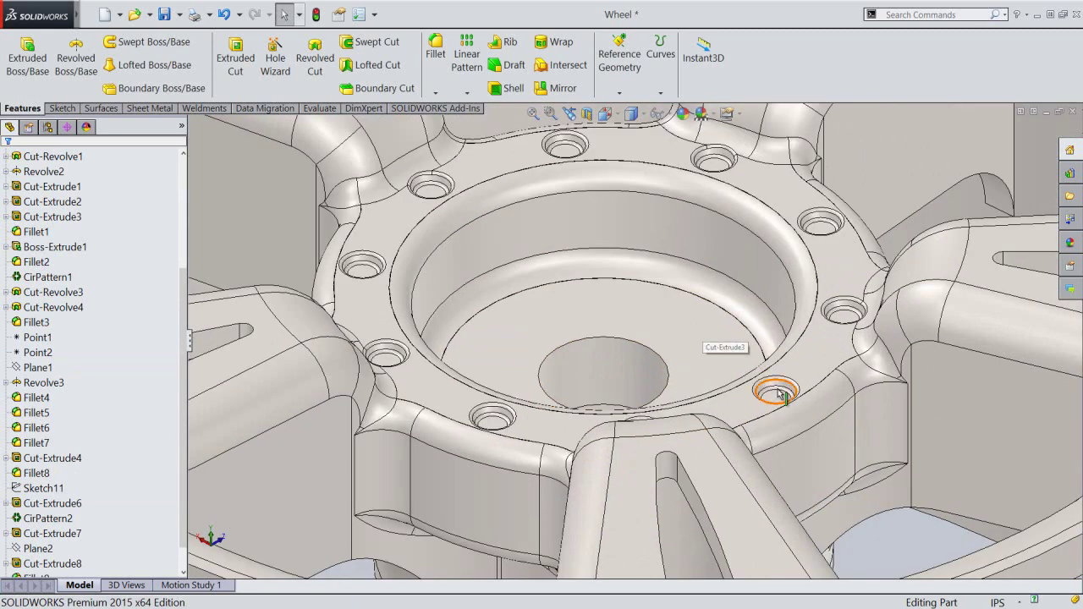
pyautogui.scroll(2, 781, 395)
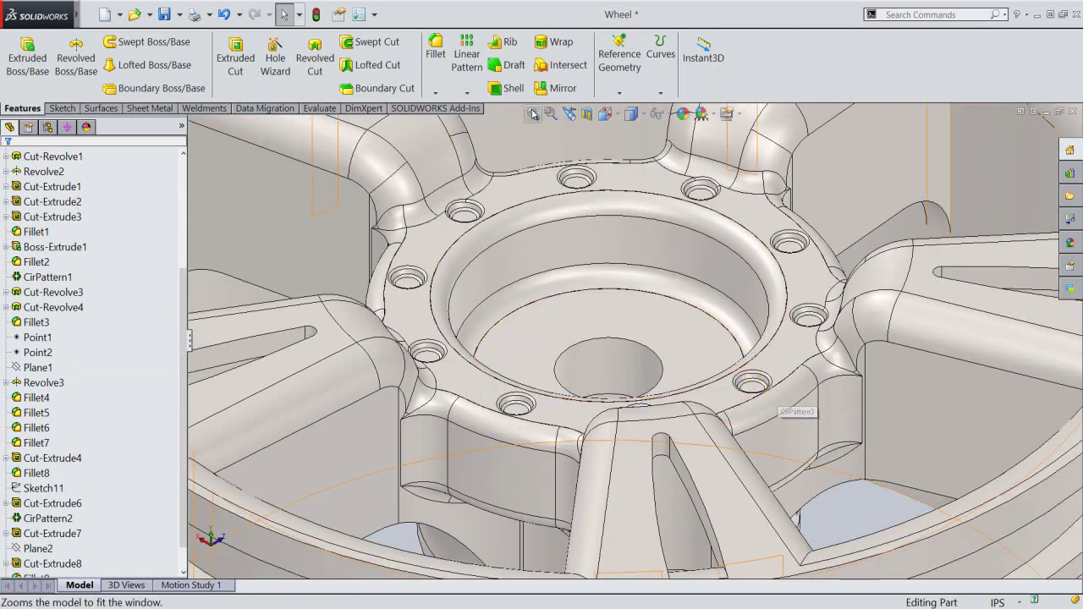
pyautogui.click(531, 113)
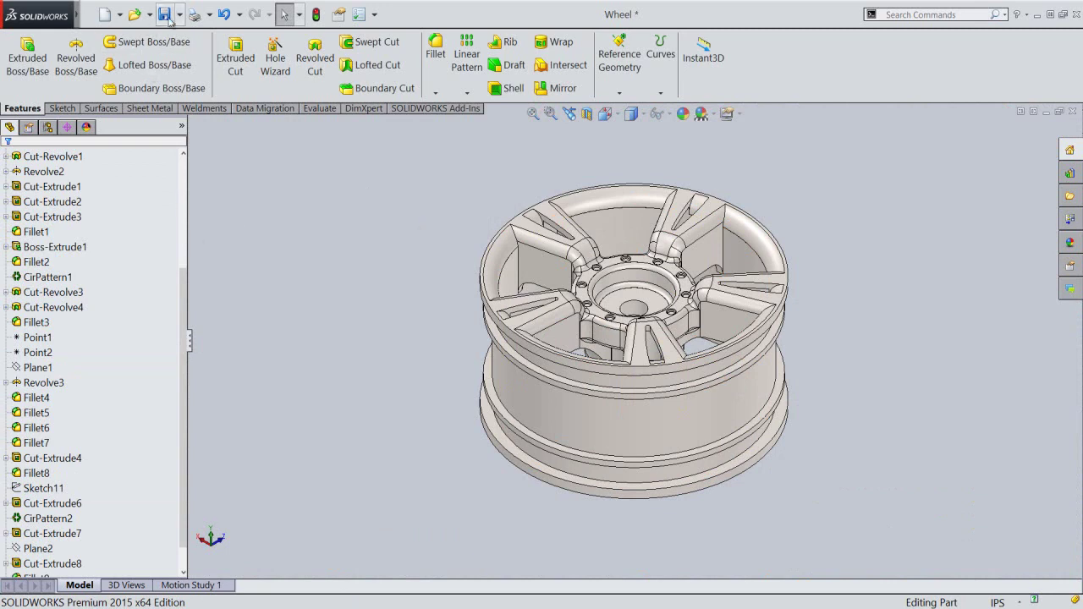
pyautogui.click(442, 300)
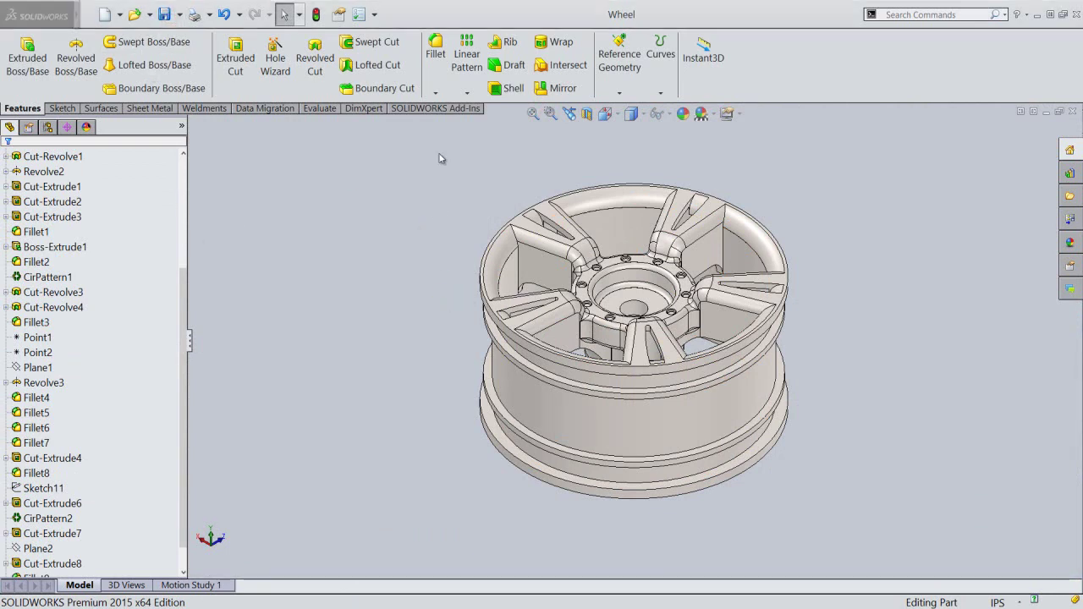
# Start a 0.032 in fillet and select the first five spoke edges.
pyautogui.click(435, 51)
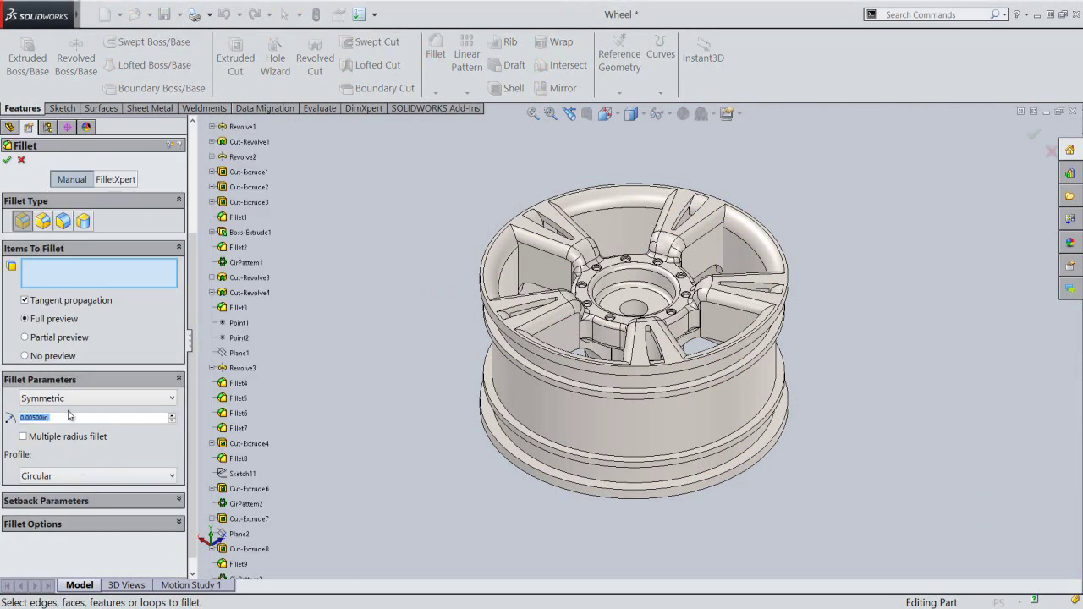
pyautogui.write('0.032')
pyautogui.press('Return')
pyautogui.scroll(-3, 518, 256)
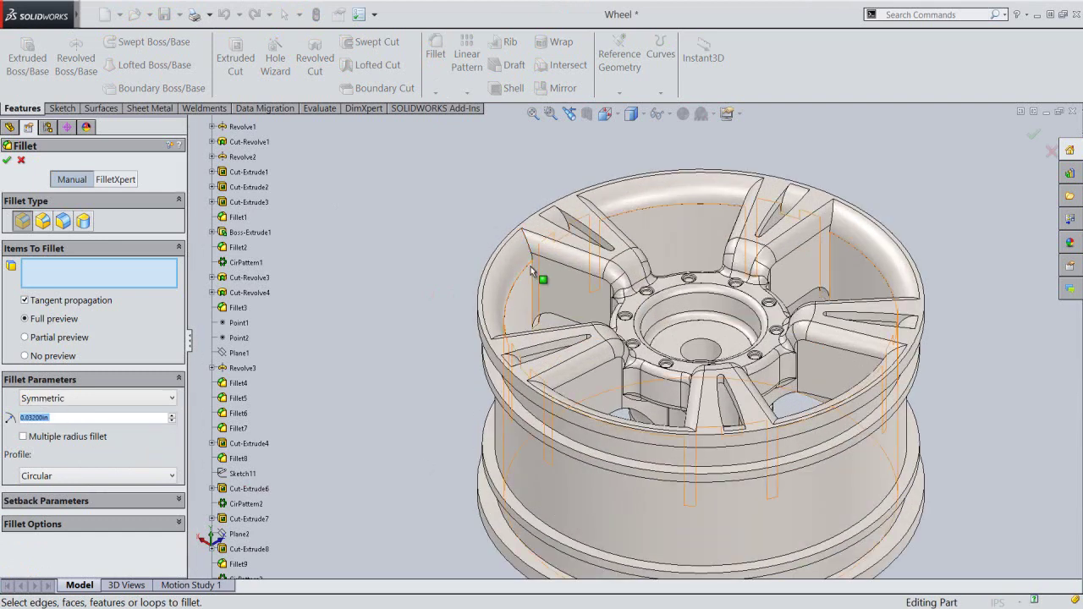
pyautogui.click(534, 271)
pyautogui.moveTo(533, 272)
pyautogui.mouseDown(button='middle')
pyautogui.moveTo(526, 293)
pyautogui.moveTo(647, 262)
pyautogui.moveTo(739, 307)
pyautogui.mouseUp(button='middle')
pyautogui.click(647, 262)
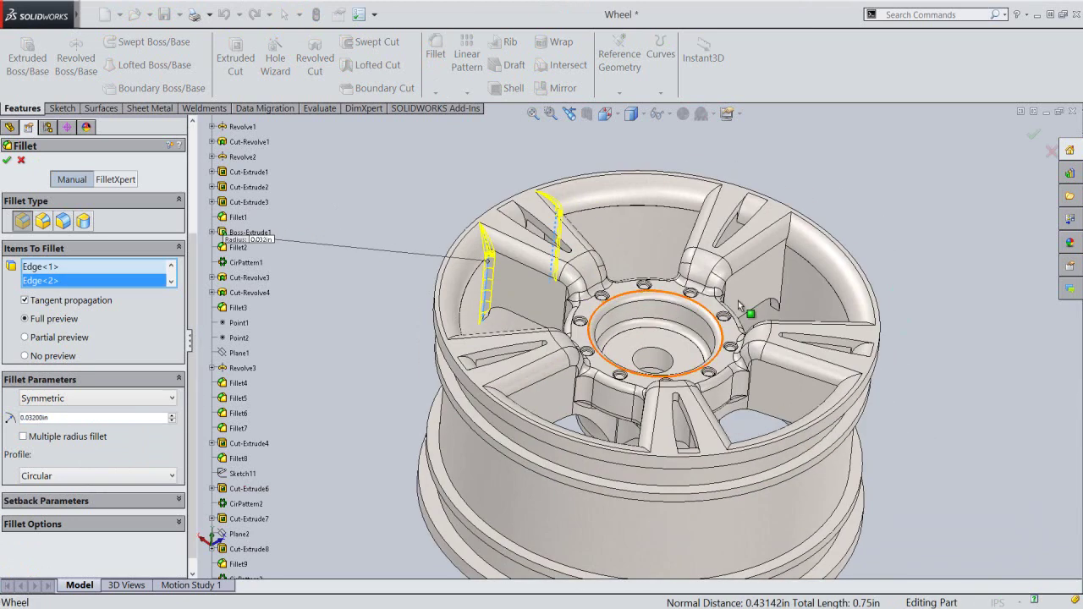
pyautogui.click(785, 279)
pyautogui.moveTo(785, 279); pyautogui.dragTo(671, 296, button='middle')
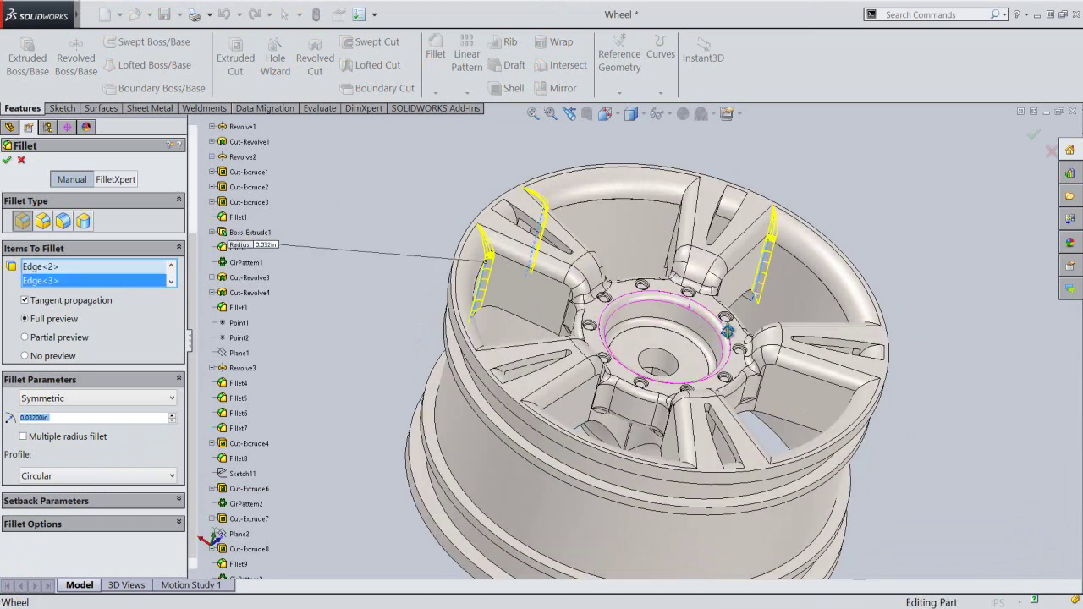
pyautogui.click(626, 222)
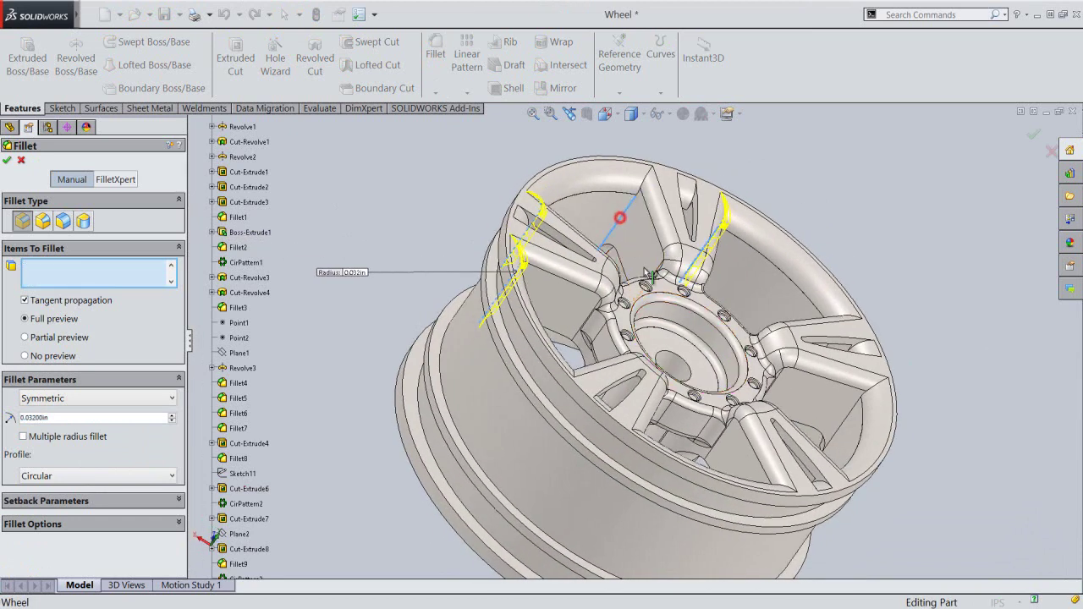
pyautogui.click(851, 421)
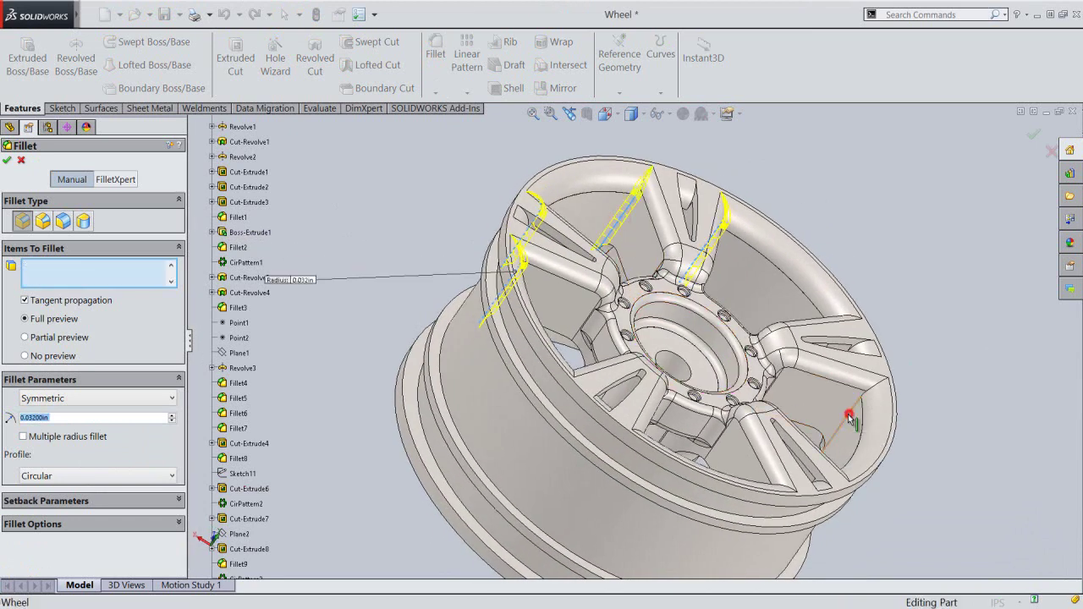
# Add five more spoke edges, ten in total, and apply the fillet.
pyautogui.moveTo(698, 379); pyautogui.dragTo(725, 345, button='middle')
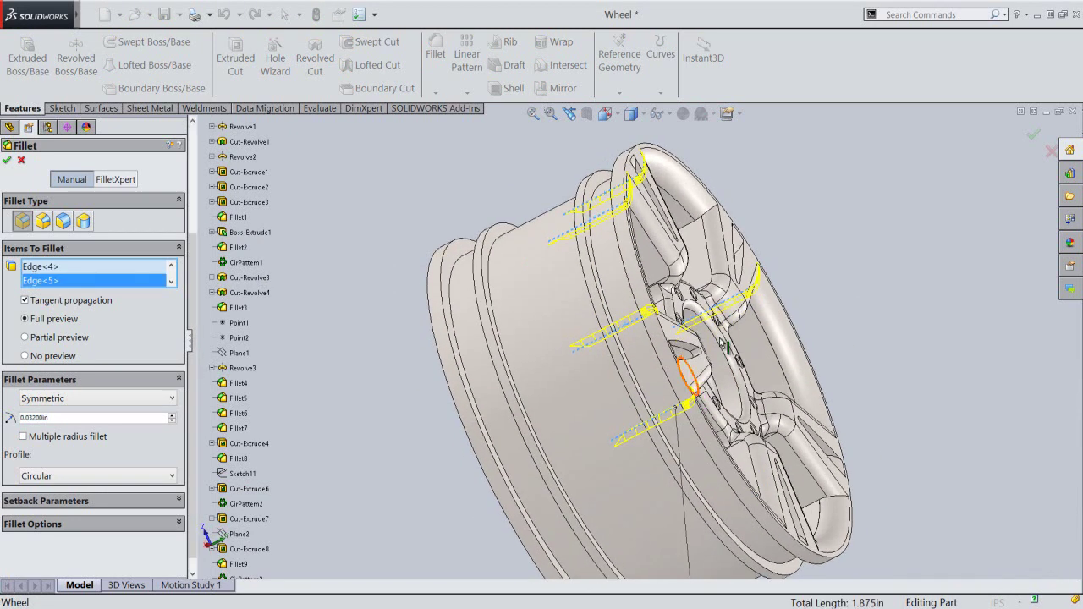
pyautogui.click(690, 227)
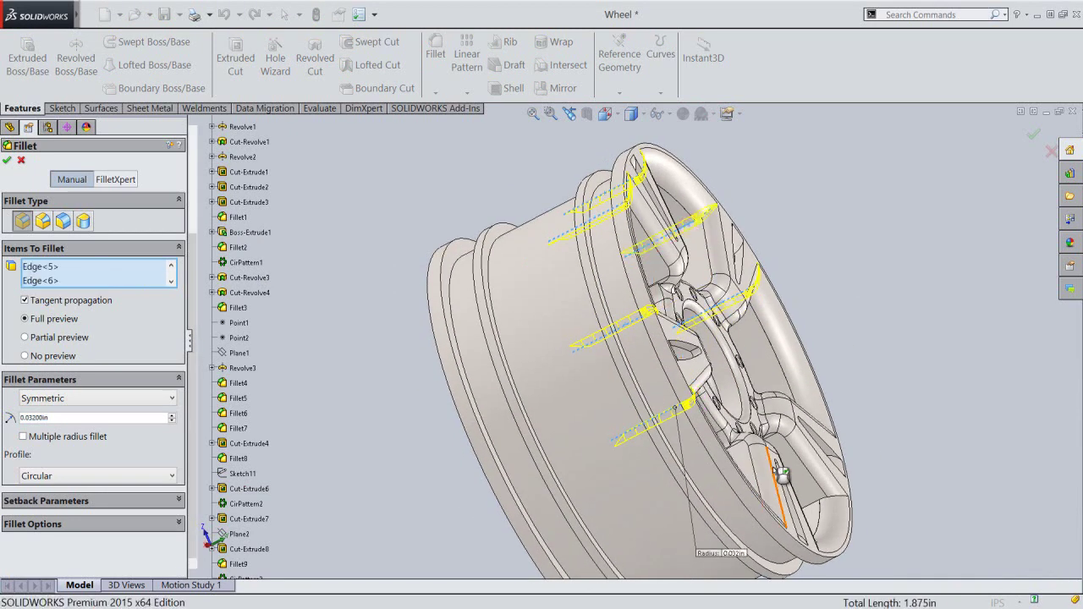
pyautogui.click(811, 507)
pyautogui.moveTo(811, 508)
pyautogui.mouseDown(button='middle')
pyautogui.moveTo(717, 455)
pyautogui.moveTo(865, 412)
pyautogui.moveTo(772, 446)
pyautogui.moveTo(740, 578)
pyautogui.moveTo(766, 504)
pyautogui.mouseUp(button='middle')
pyautogui.scroll(-3, 770, 501)
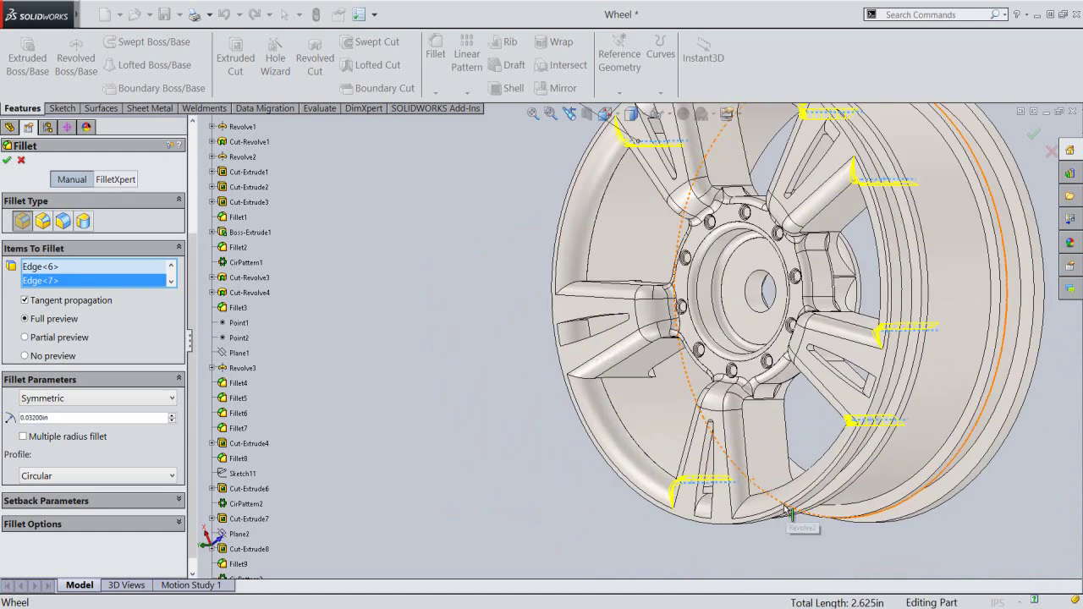
pyautogui.moveTo(770, 501); pyautogui.dragTo(768, 484, button='middle')
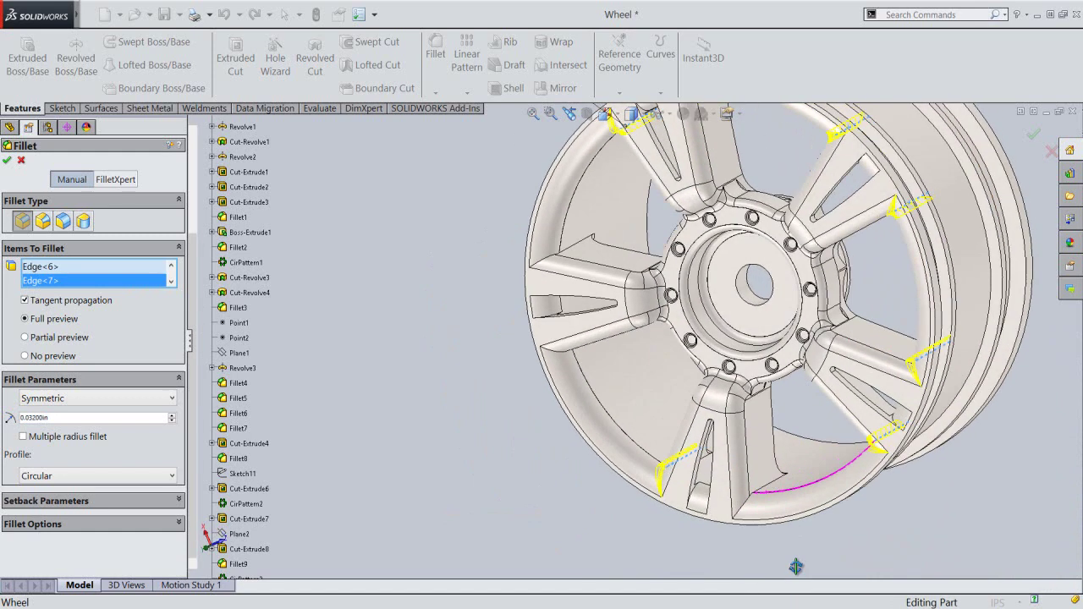
pyautogui.click(769, 488)
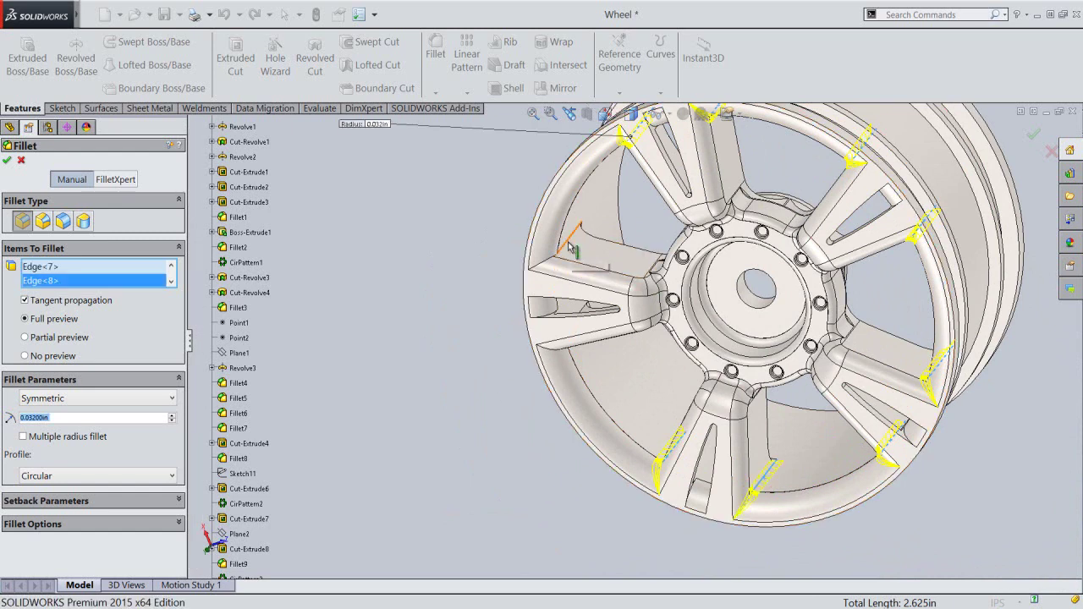
pyautogui.click(547, 268)
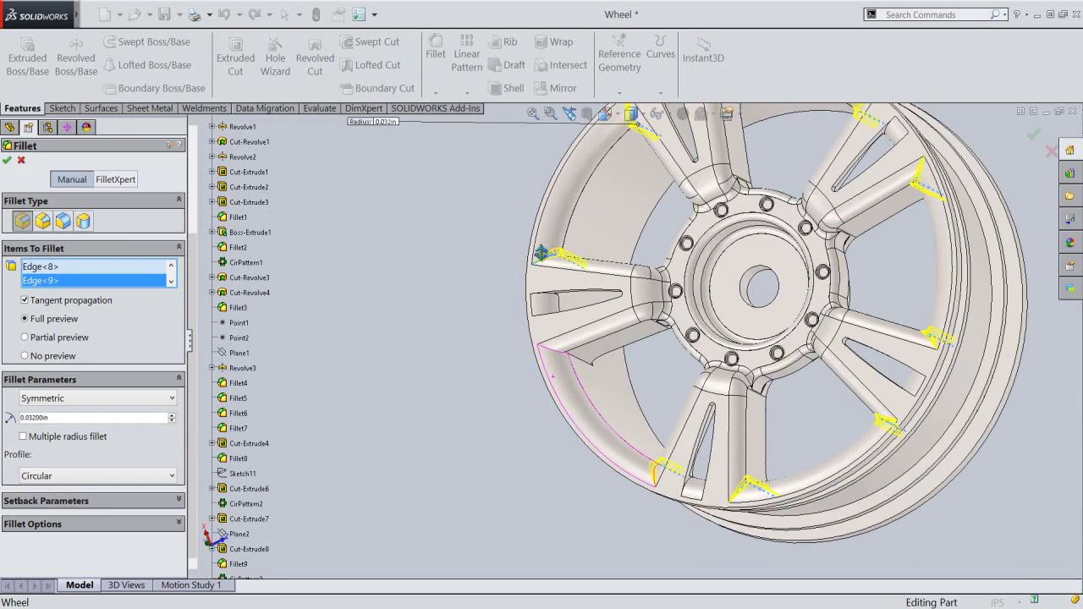
pyautogui.moveTo(556, 378); pyautogui.dragTo(552, 278, button='middle')
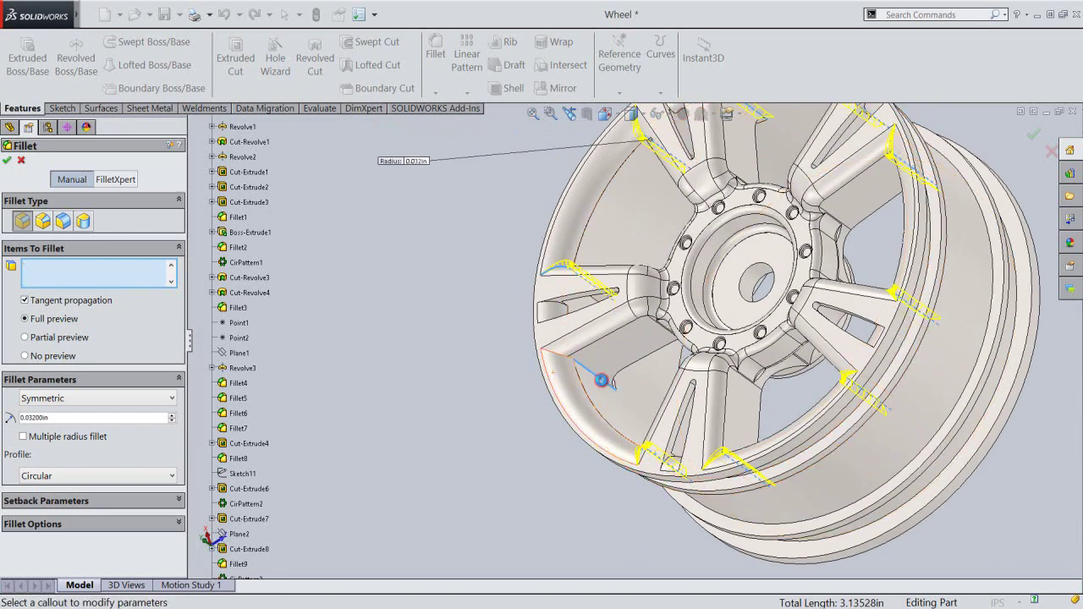
pyautogui.click(605, 382)
pyautogui.moveTo(648, 394)
pyautogui.mouseDown(button='middle')
pyautogui.moveTo(678, 339)
pyautogui.moveTo(652, 322)
pyautogui.mouseUp(button='middle')
pyautogui.scroll(3, 652, 321)
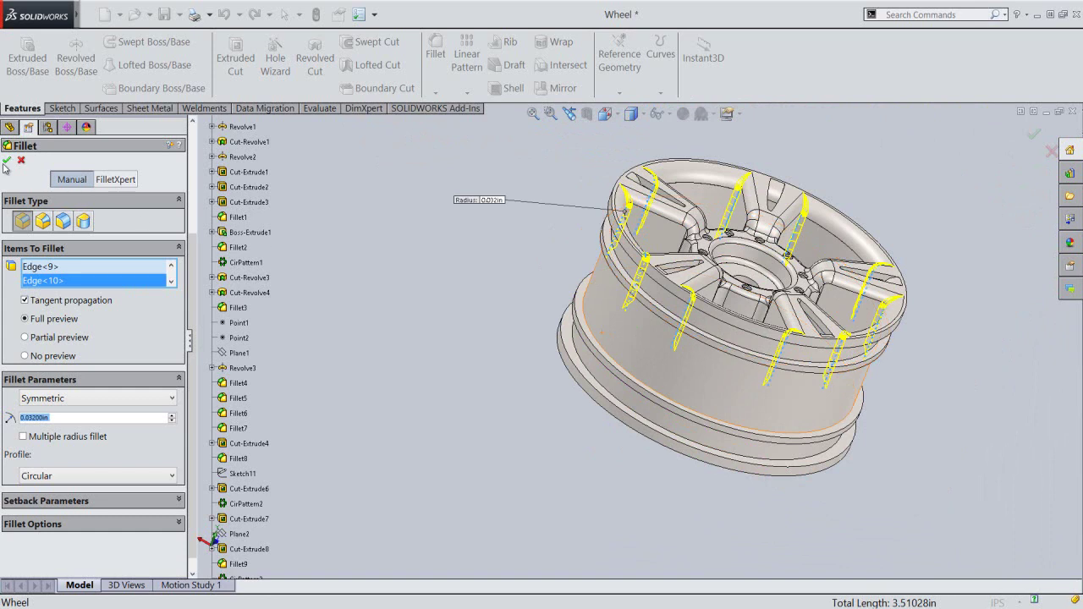
pyautogui.click(6, 161)
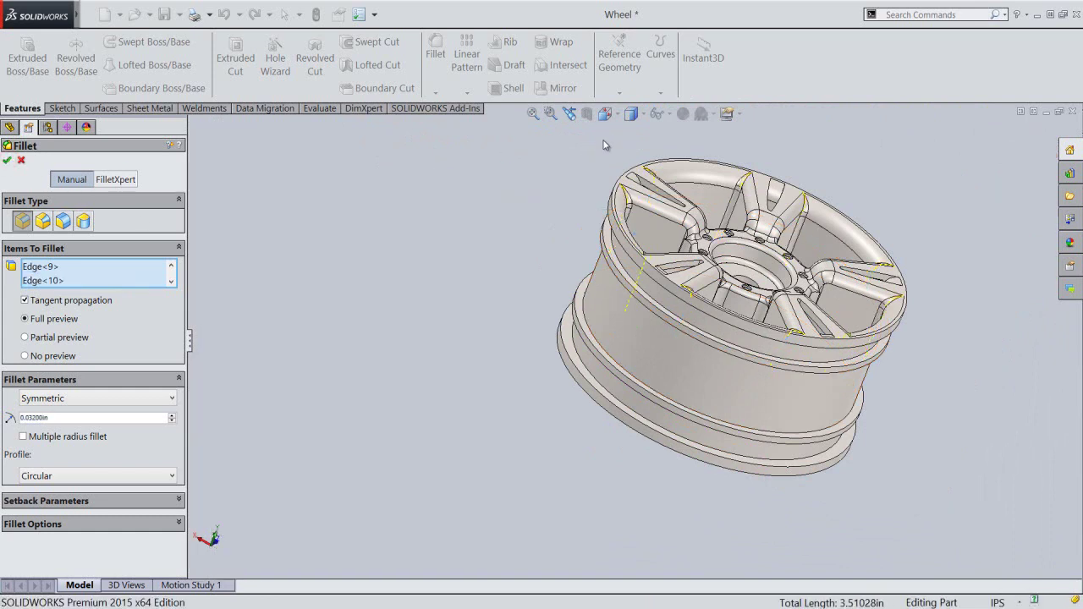
# Turn the wheel to the isometric view and save the part.
pyautogui.click(605, 114)
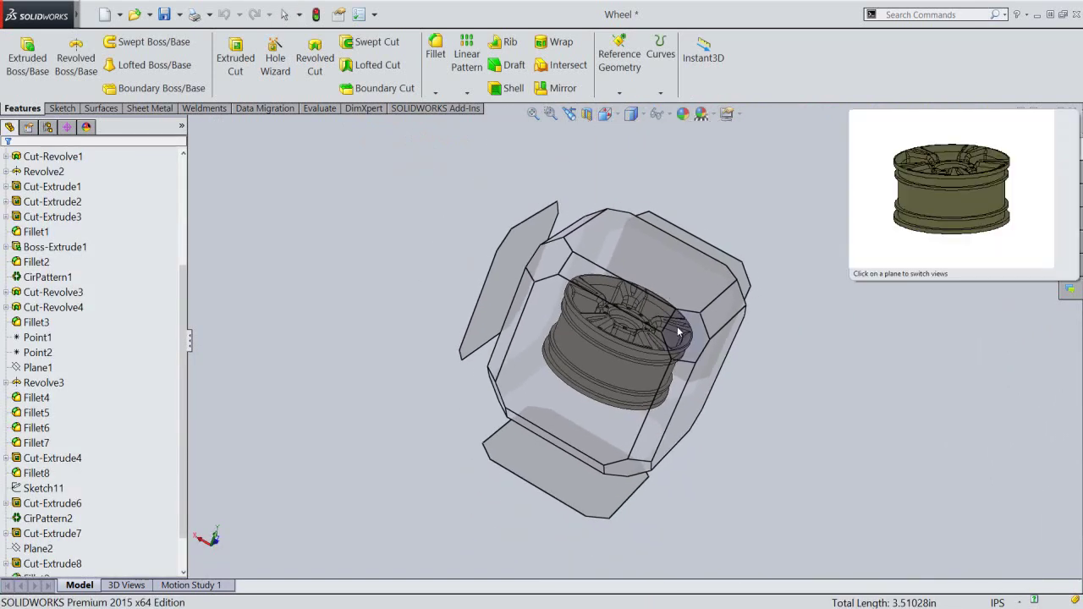
pyautogui.click(678, 332)
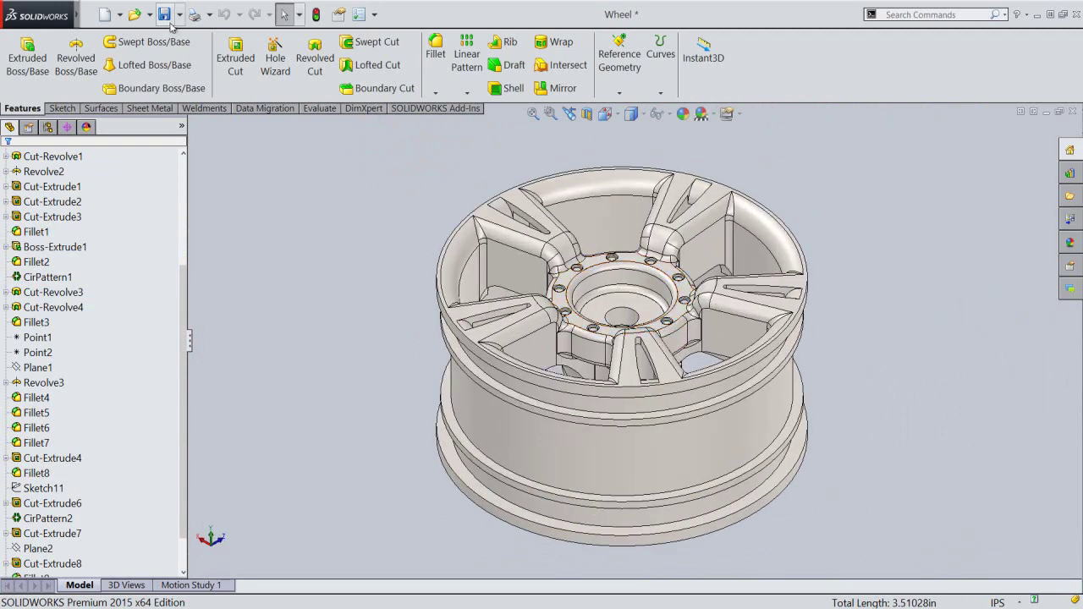
pyautogui.click(165, 15)
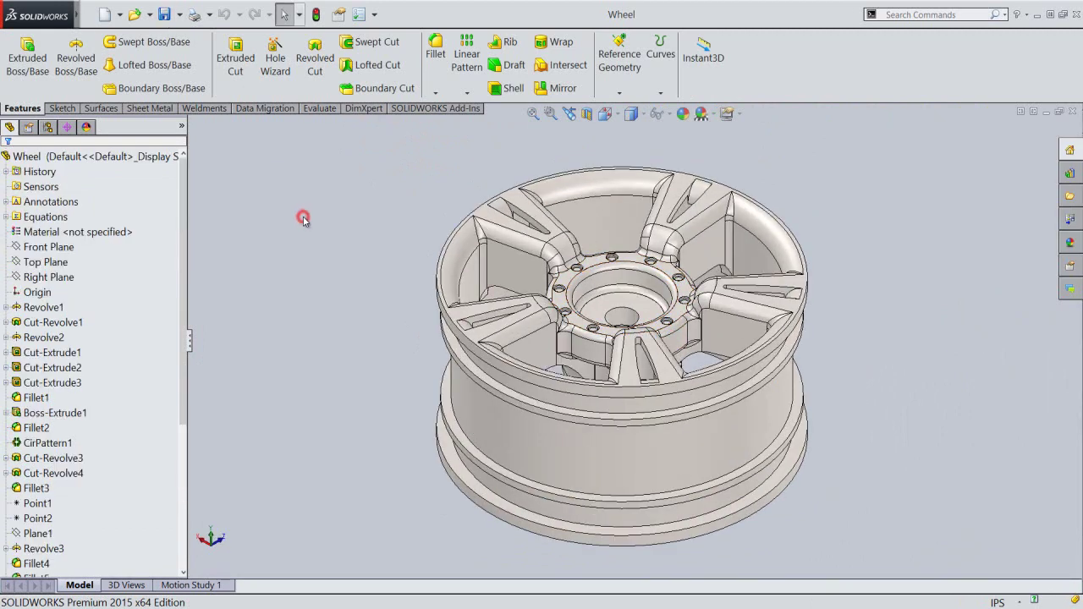
# Start another 0.032 in fillet and pick edges on the lower and left-hand spokes.
pyautogui.click(435, 50)
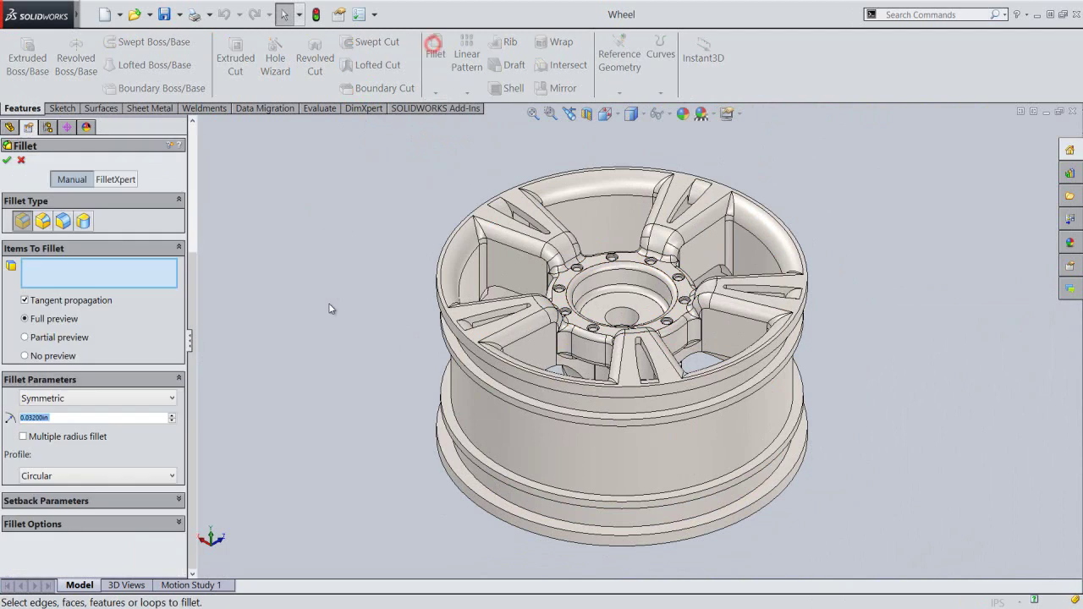
pyautogui.moveTo(599, 471)
pyautogui.mouseDown(button='middle')
pyautogui.moveTo(604, 241)
pyautogui.moveTo(587, 41)
pyautogui.mouseUp(button='middle')
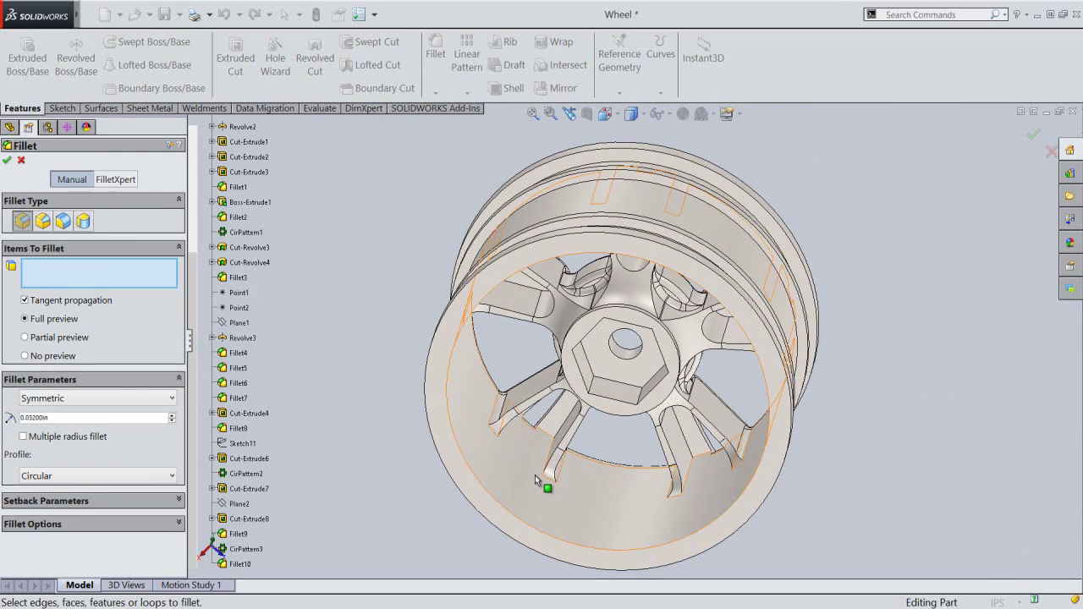
pyautogui.scroll(-3, 534, 466)
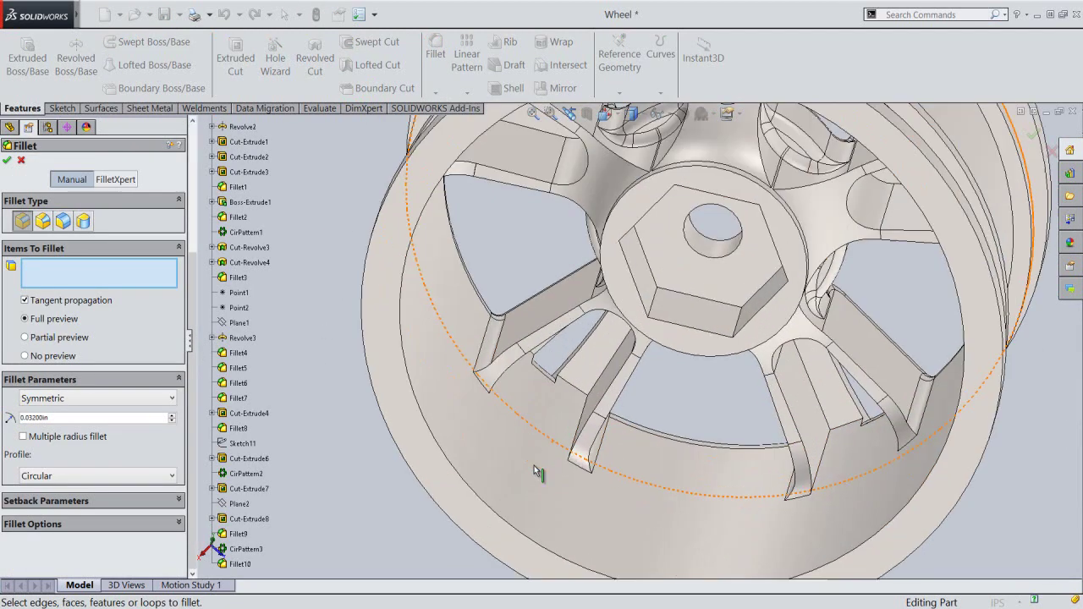
pyautogui.click(584, 412)
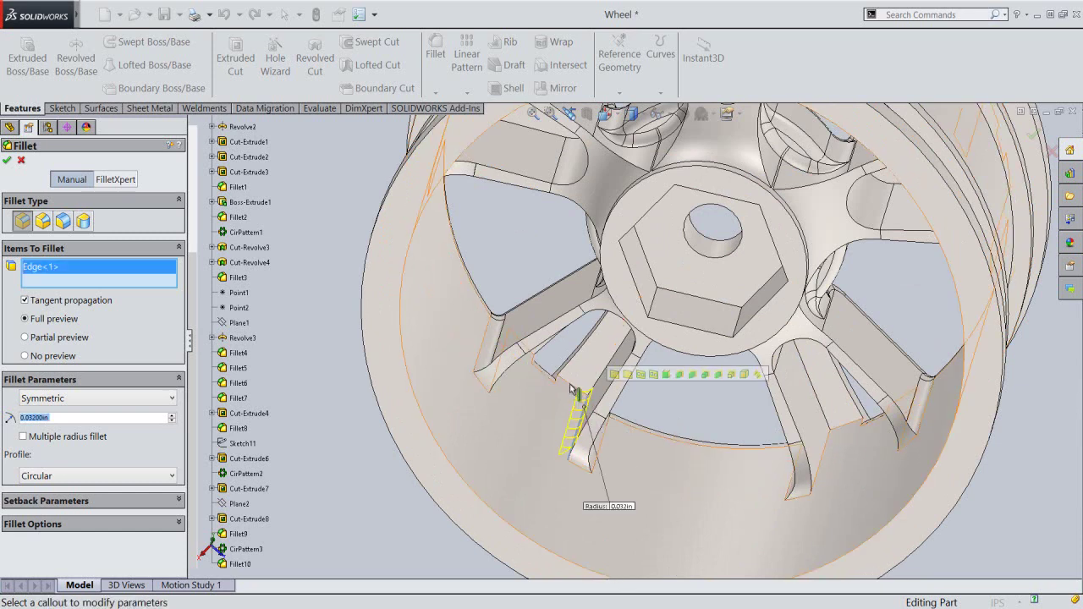
pyautogui.click(561, 382)
pyautogui.moveTo(556, 415); pyautogui.dragTo(518, 358, button='middle')
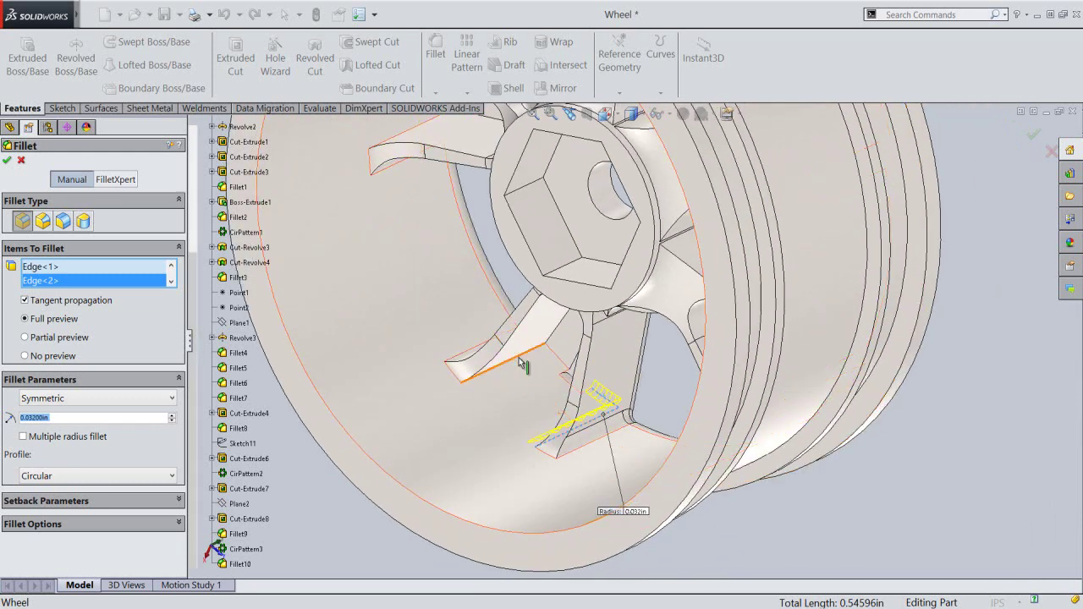
pyautogui.click(516, 359)
pyautogui.click(565, 366)
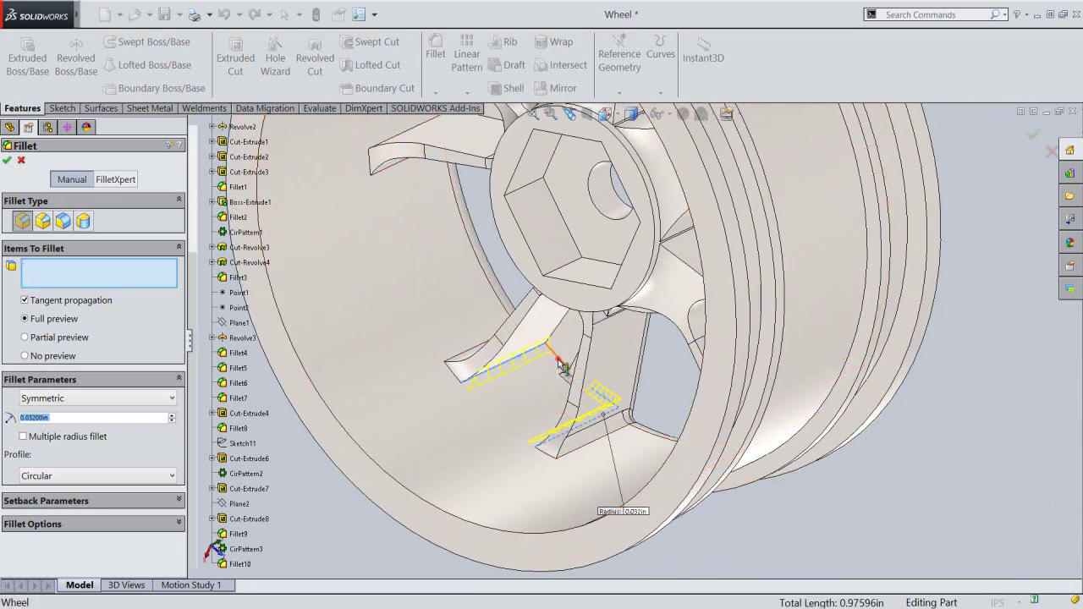
pyautogui.moveTo(490, 433)
pyautogui.mouseDown(button='middle')
pyautogui.moveTo(511, 410)
pyautogui.moveTo(530, 325)
pyautogui.moveTo(527, 343)
pyautogui.moveTo(409, 305)
pyautogui.moveTo(457, 203)
pyautogui.mouseUp(button='middle')
pyautogui.scroll(-2, 468, 178)
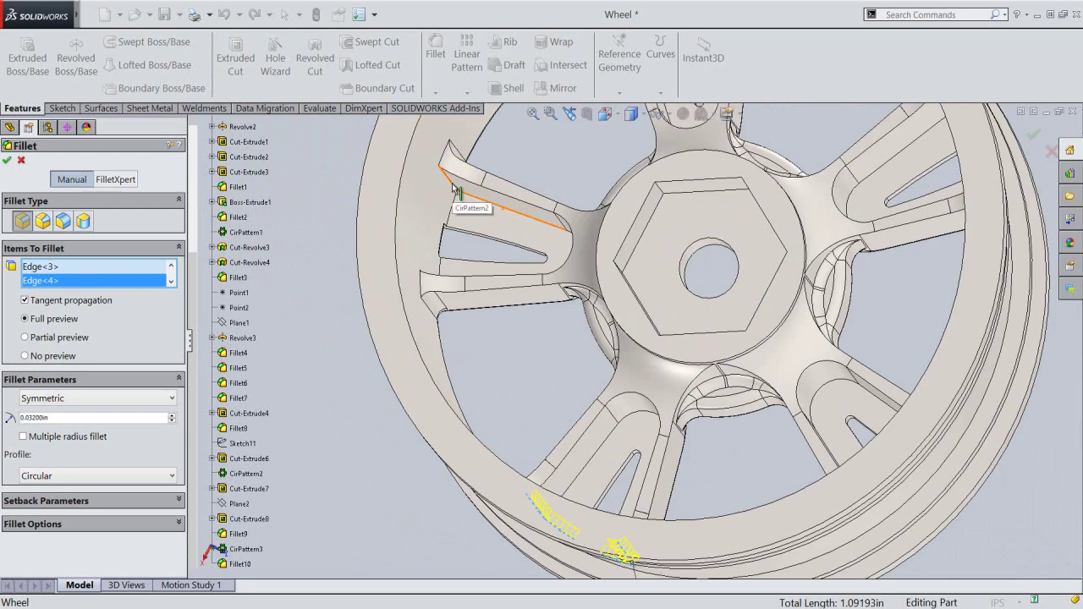
pyautogui.click(454, 188)
pyautogui.click(453, 210)
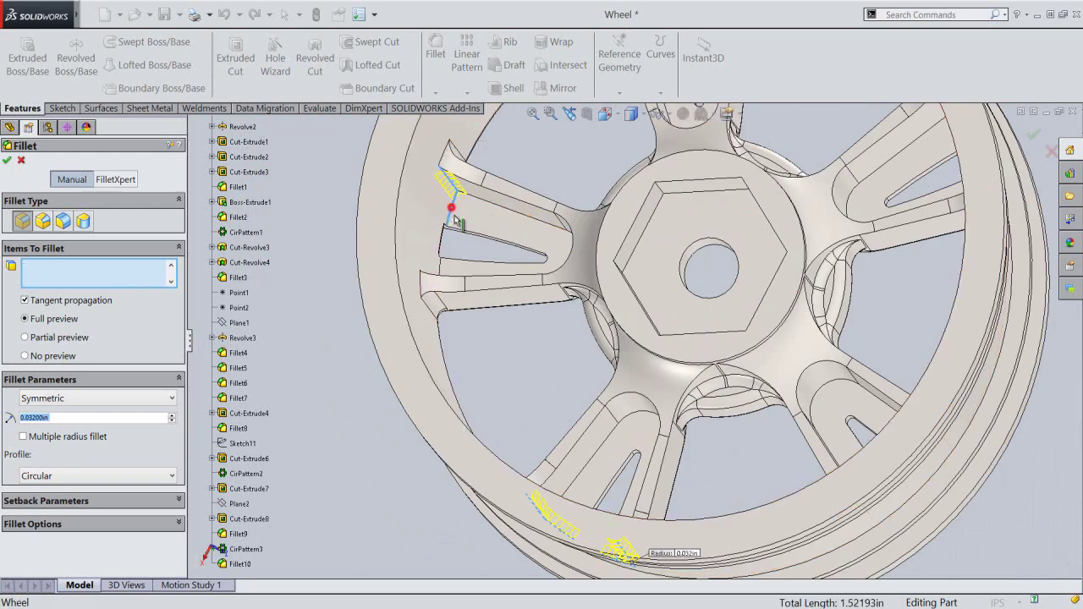
pyautogui.moveTo(478, 245); pyautogui.dragTo(446, 293, button='middle')
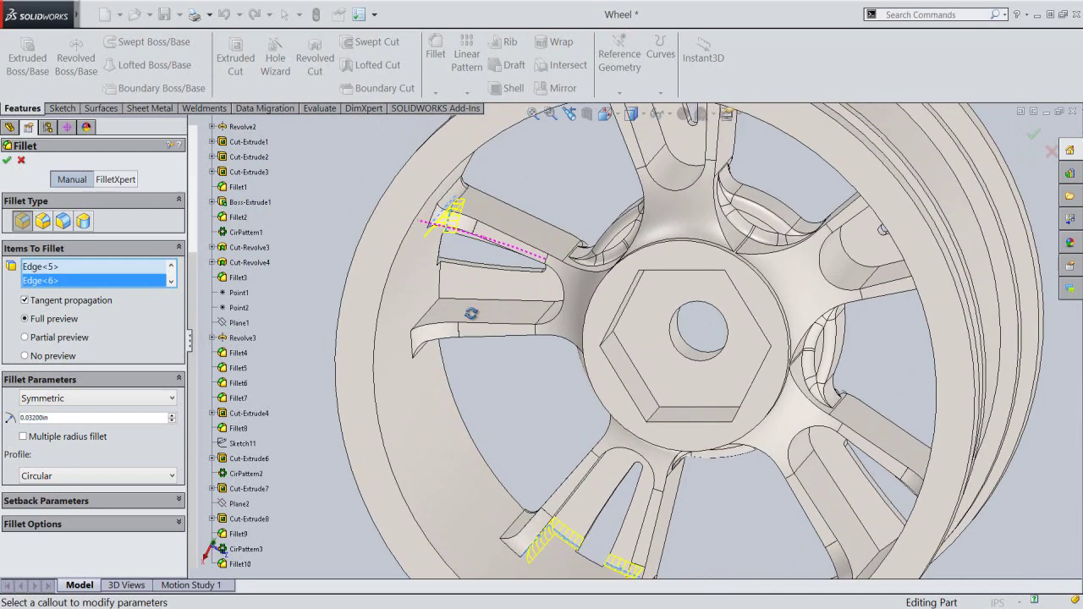
pyautogui.click(440, 284)
pyautogui.click(432, 306)
# Add the top spoke's edges and the first right-hand spoke edges to the fillet.
pyautogui.moveTo(482, 384)
pyautogui.mouseDown(button='middle')
pyautogui.moveTo(482, 284)
pyautogui.moveTo(656, 224)
pyautogui.mouseUp(button='middle')
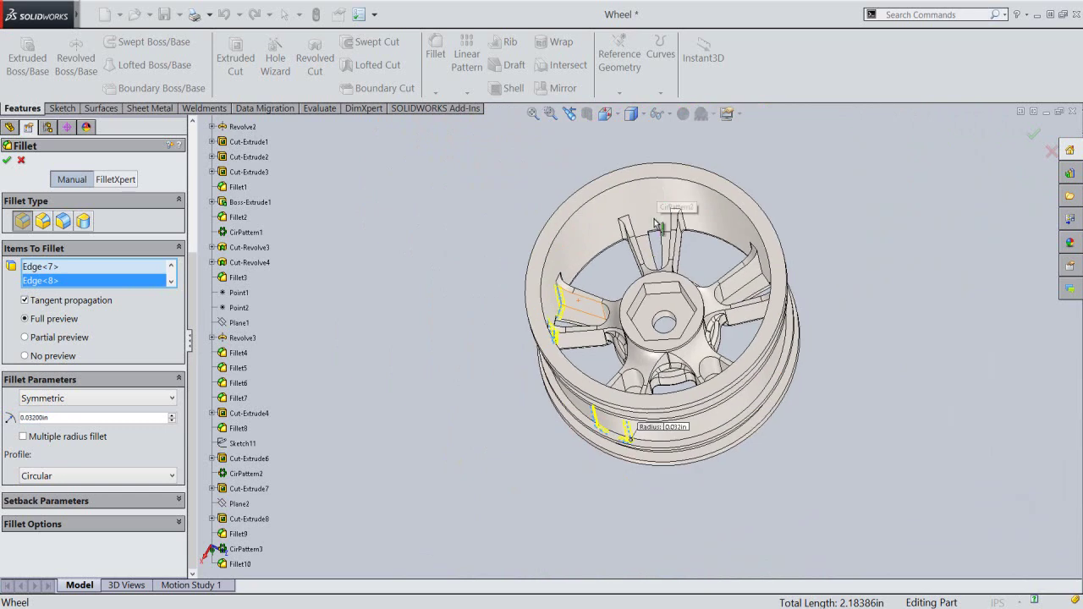
pyautogui.scroll(-2, 656, 224)
pyautogui.scroll(-2, 665, 254)
pyautogui.click(668, 269)
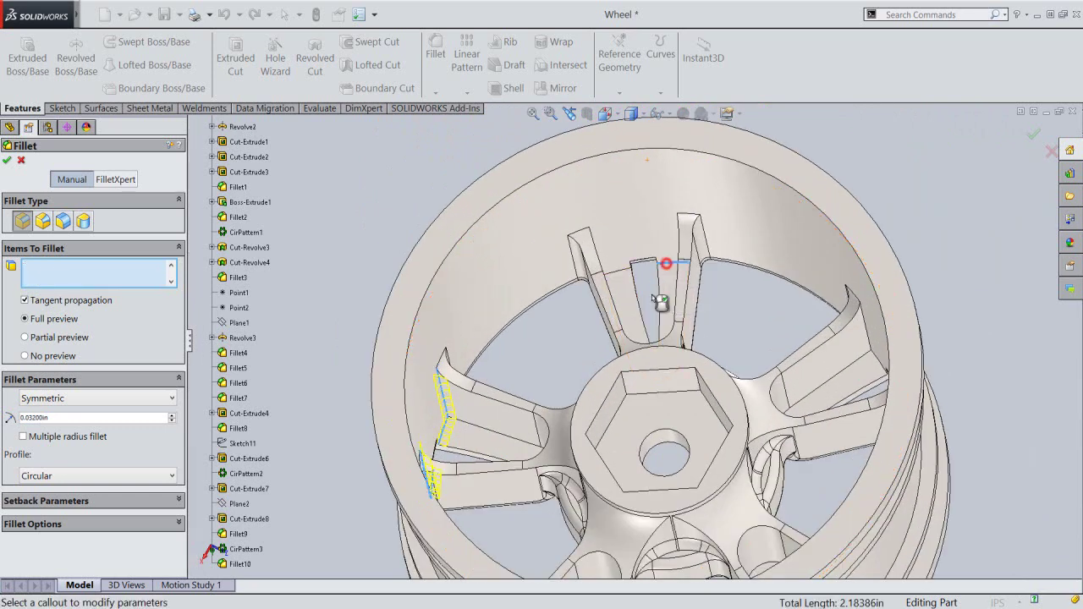
pyautogui.moveTo(669, 269); pyautogui.dragTo(691, 266, button='middle')
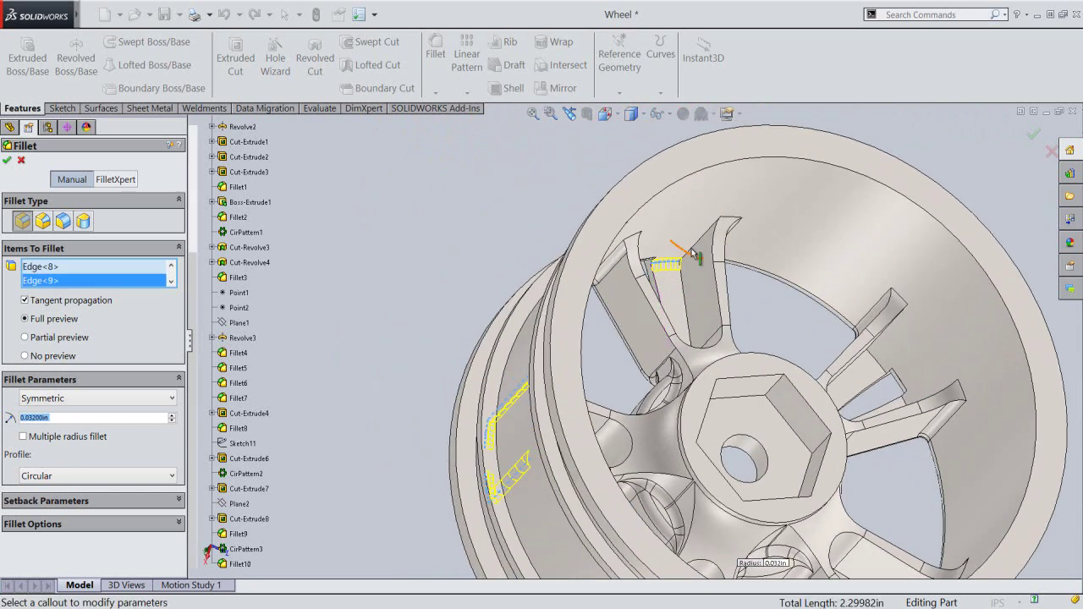
pyautogui.click(693, 254)
pyautogui.moveTo(753, 318); pyautogui.dragTo(696, 291, button='middle')
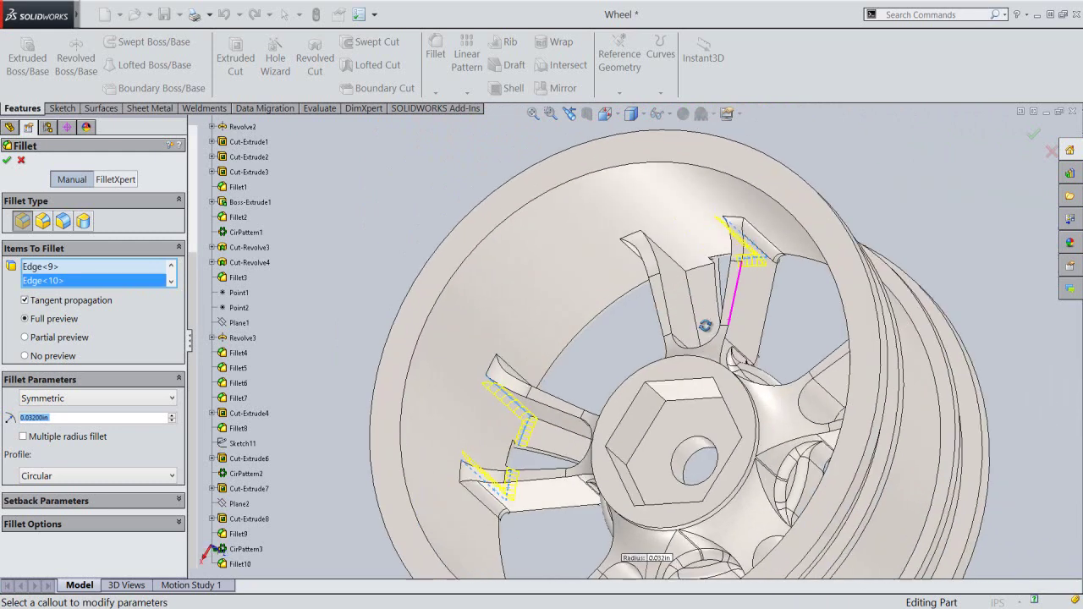
pyautogui.click(709, 269)
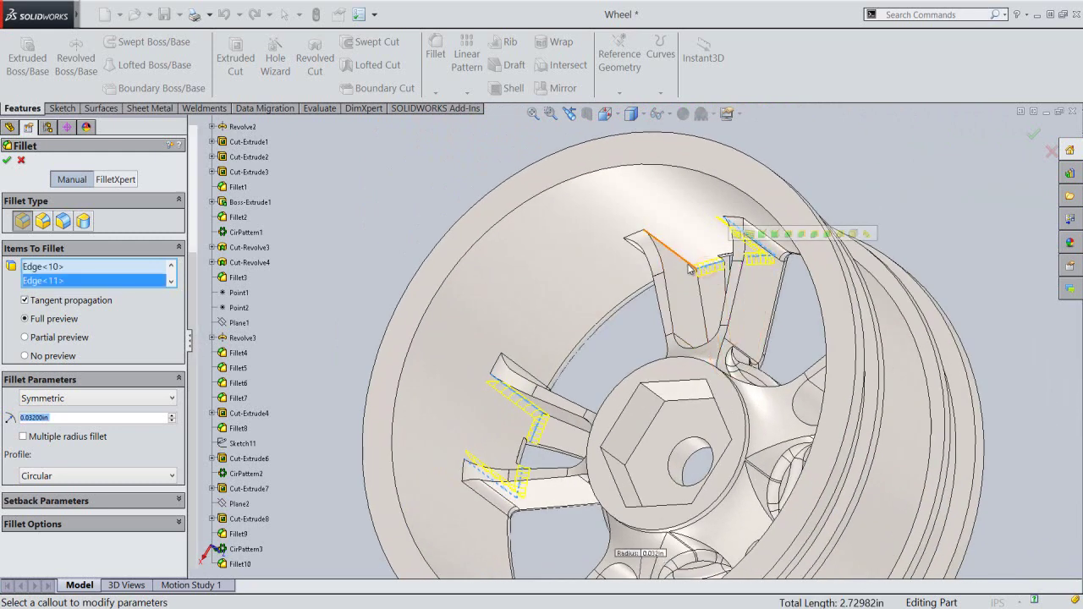
pyautogui.click(687, 254)
pyautogui.moveTo(687, 254)
pyautogui.mouseDown(button='middle')
pyautogui.moveTo(664, 318)
pyautogui.moveTo(680, 305)
pyautogui.mouseUp(button='middle')
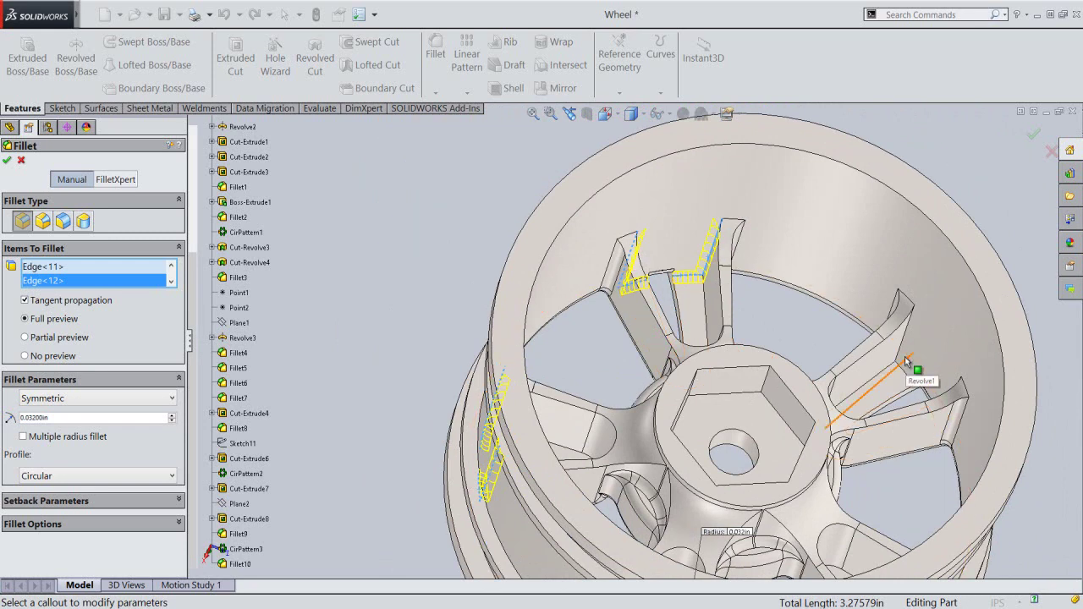
pyautogui.moveTo(921, 398)
pyautogui.mouseDown(button='middle')
pyautogui.moveTo(925, 427)
pyautogui.moveTo(916, 409)
pyautogui.mouseUp(button='middle')
pyautogui.click(913, 382)
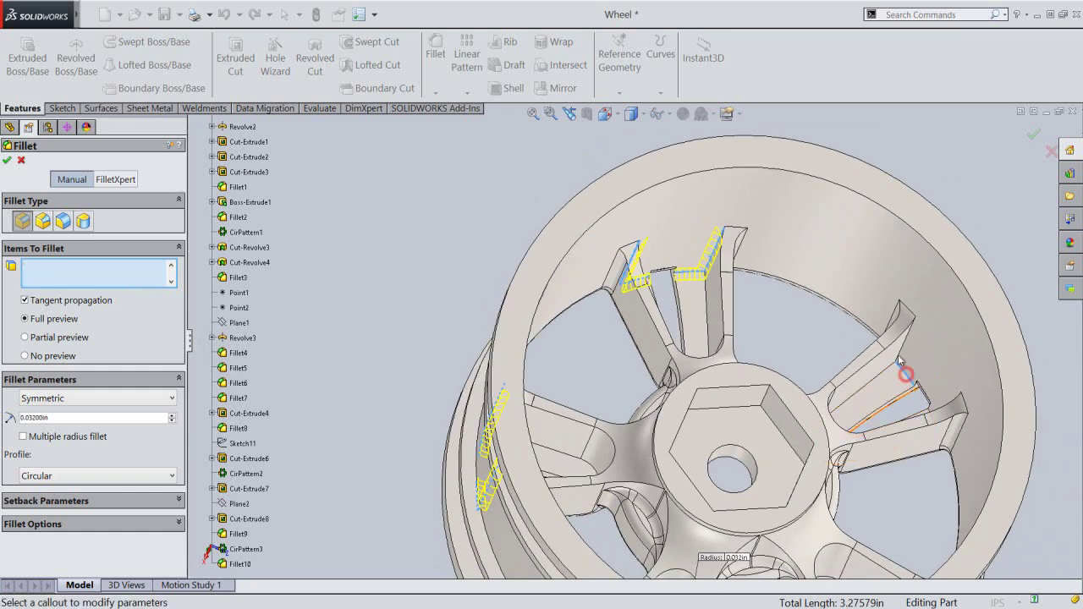
pyautogui.click(904, 347)
# Add the remaining right and lower spoke edges until all twenty are listed.
pyautogui.moveTo(838, 358)
pyautogui.mouseDown(button='middle')
pyautogui.moveTo(862, 395)
pyautogui.moveTo(861, 425)
pyautogui.mouseUp(button='middle')
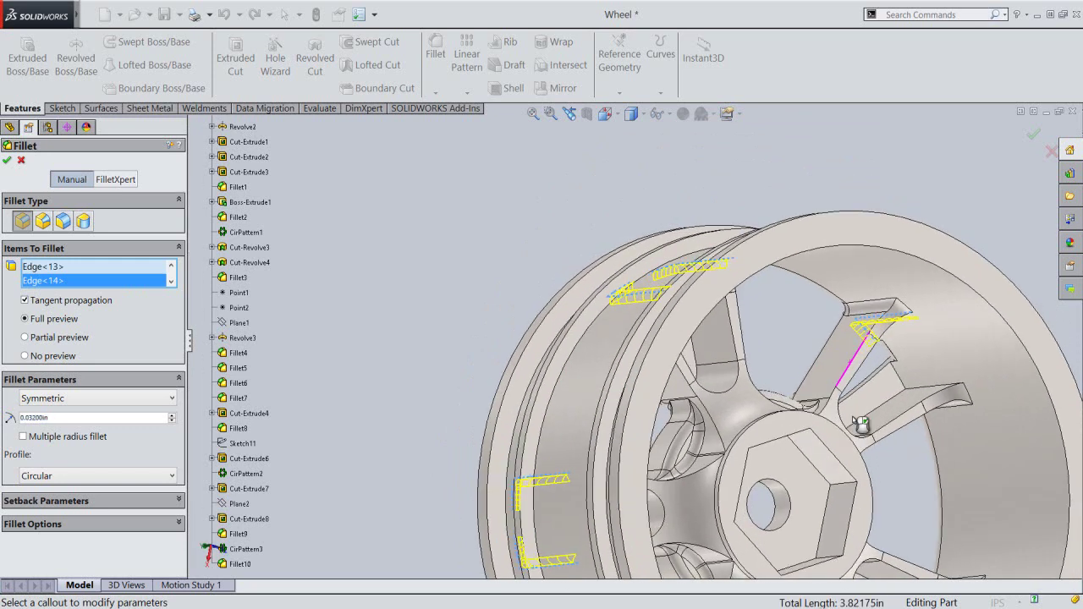
pyautogui.click(903, 383)
pyautogui.click(922, 391)
pyautogui.moveTo(921, 391); pyautogui.dragTo(812, 491, button='middle')
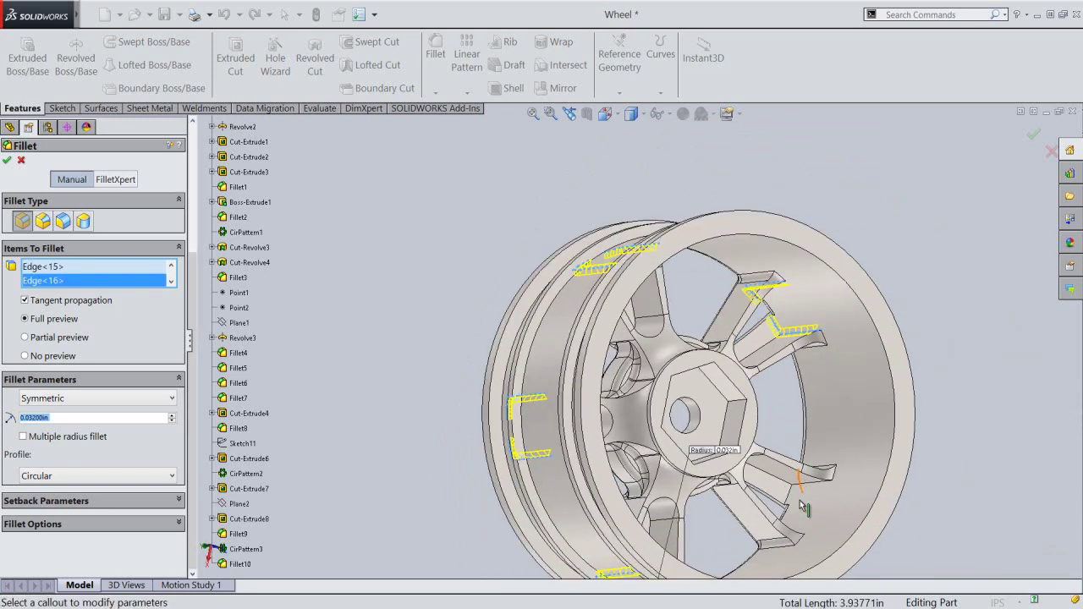
pyautogui.scroll(-2, 800, 501)
pyautogui.click(767, 478)
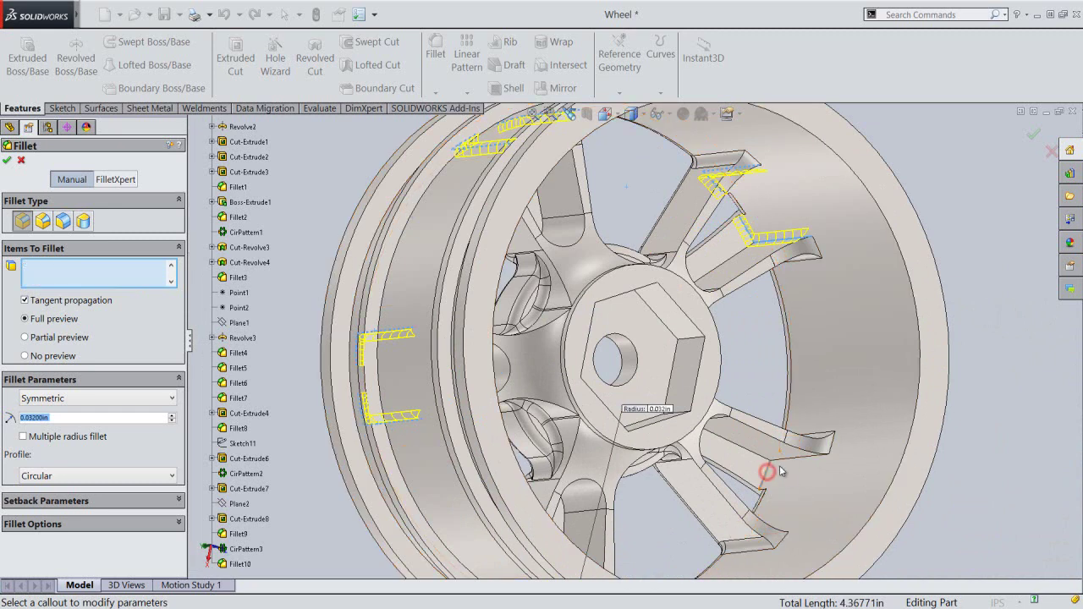
pyautogui.click(791, 461)
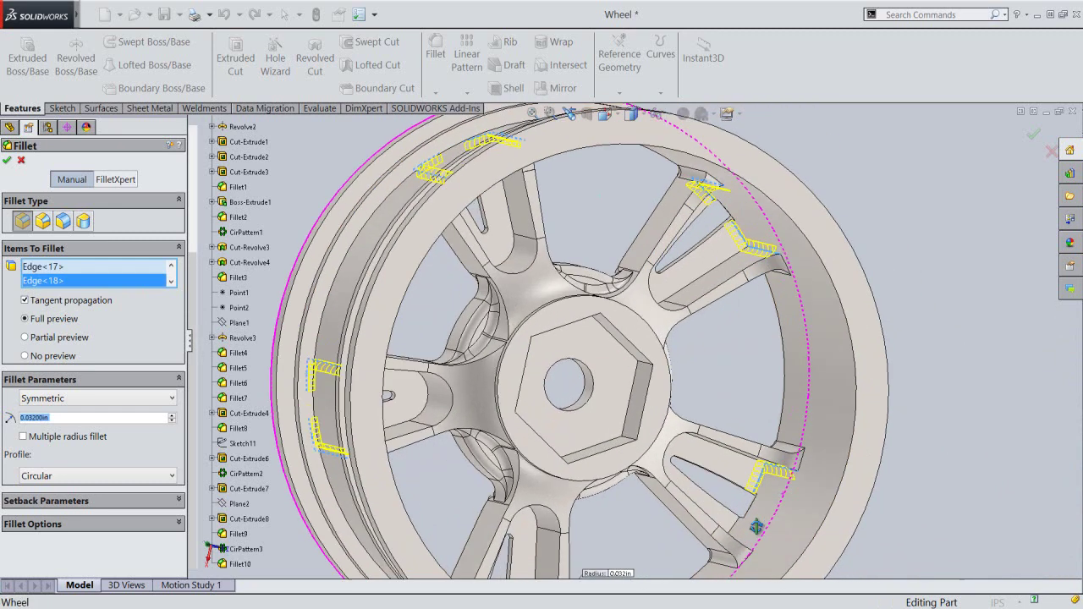
pyautogui.moveTo(785, 501); pyautogui.dragTo(722, 556, button='middle')
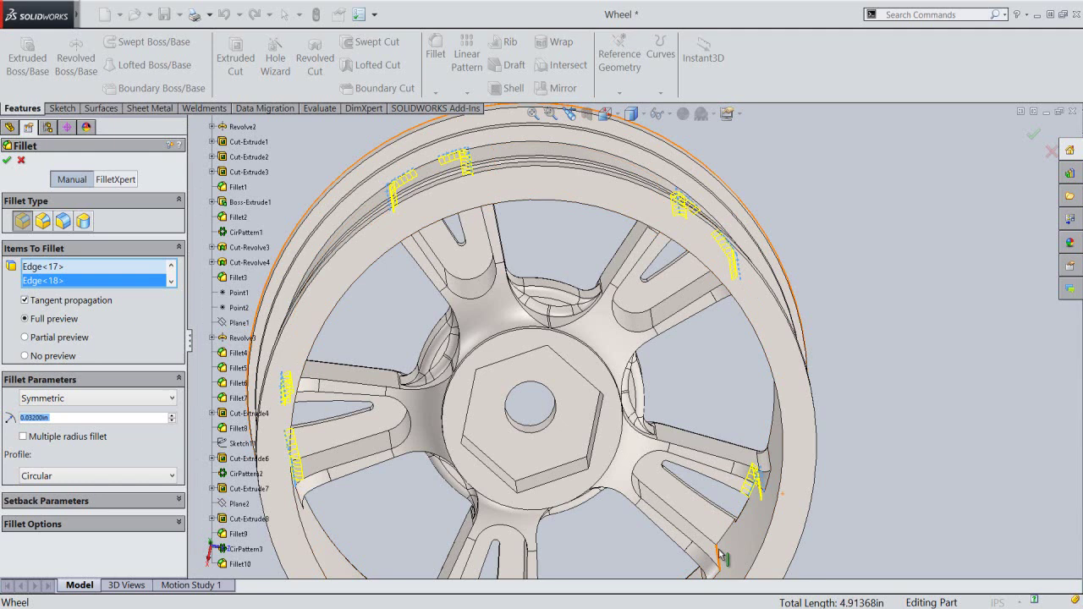
pyautogui.click(722, 552)
pyautogui.click(722, 552)
pyautogui.click(722, 552)
pyautogui.moveTo(722, 552)
pyautogui.mouseDown(button='middle')
pyautogui.moveTo(707, 487)
pyautogui.moveTo(660, 443)
pyautogui.moveTo(668, 500)
pyautogui.moveTo(643, 461)
pyautogui.mouseUp(button='middle')
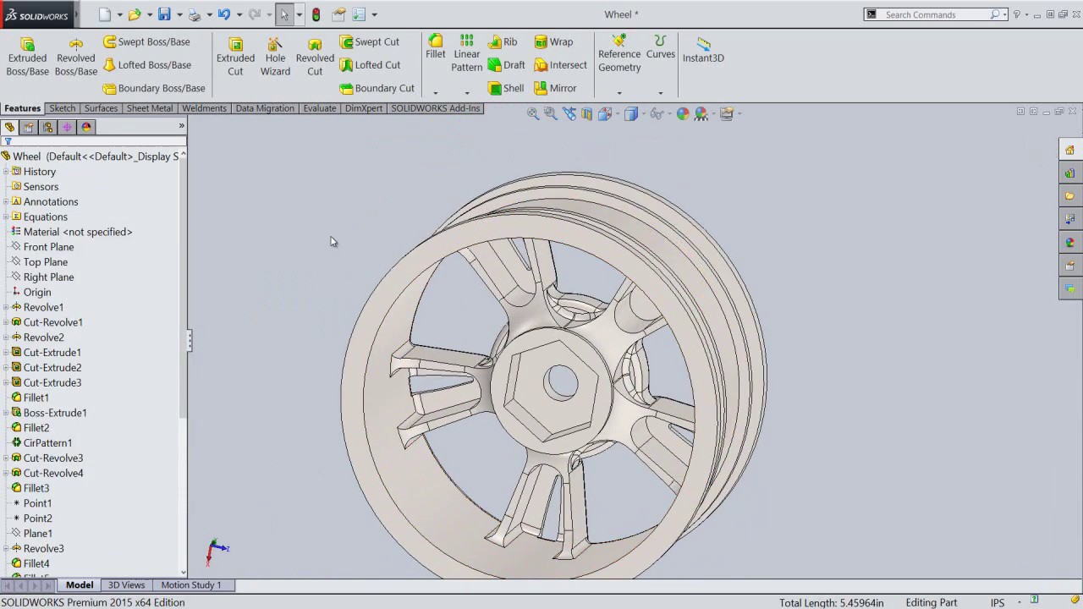
# Inspect the filleted wheel and snap it to the isometric view.
pyautogui.moveTo(330, 237)
pyautogui.mouseDown(button='middle')
pyautogui.moveTo(469, 342)
pyautogui.moveTo(649, 234)
pyautogui.moveTo(396, 373)
pyautogui.moveTo(387, 228)
pyautogui.moveTo(373, 287)
pyautogui.mouseUp(button='middle')
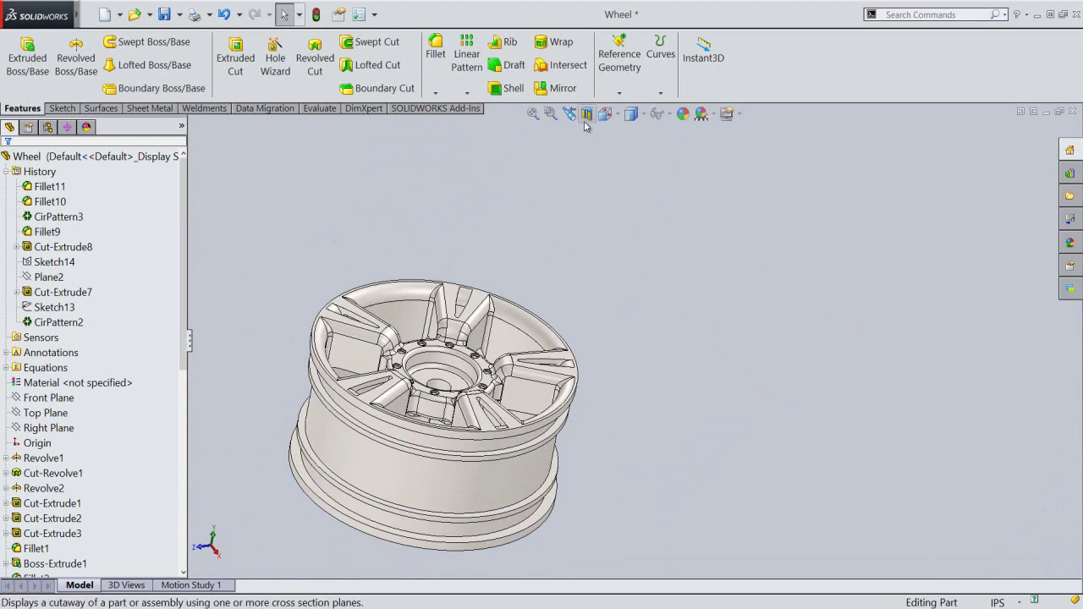
pyautogui.hotkey('ctrl', 'space')
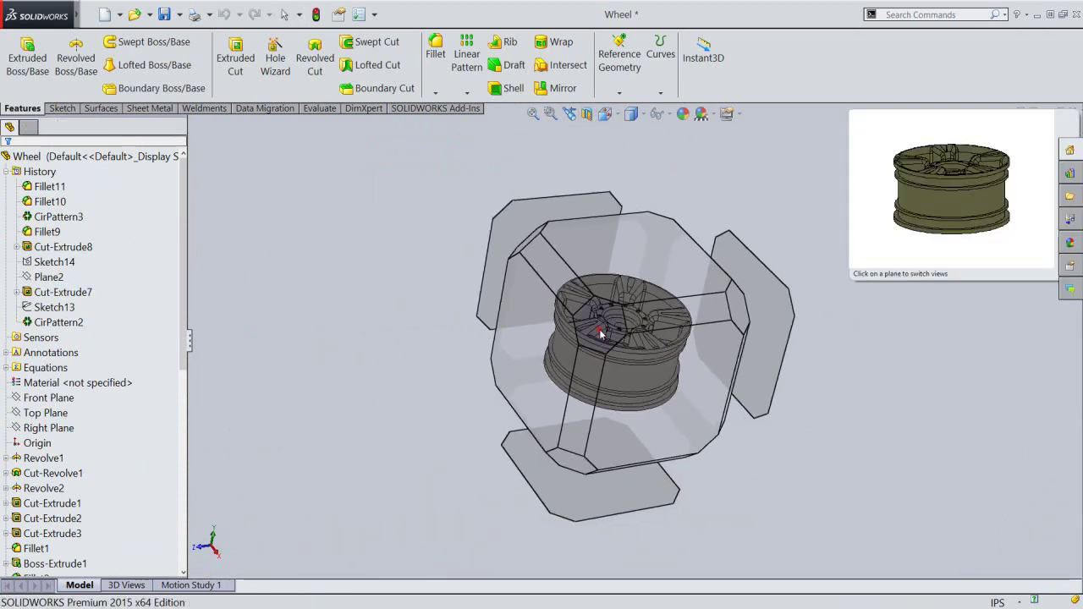
pyautogui.click(600, 335)
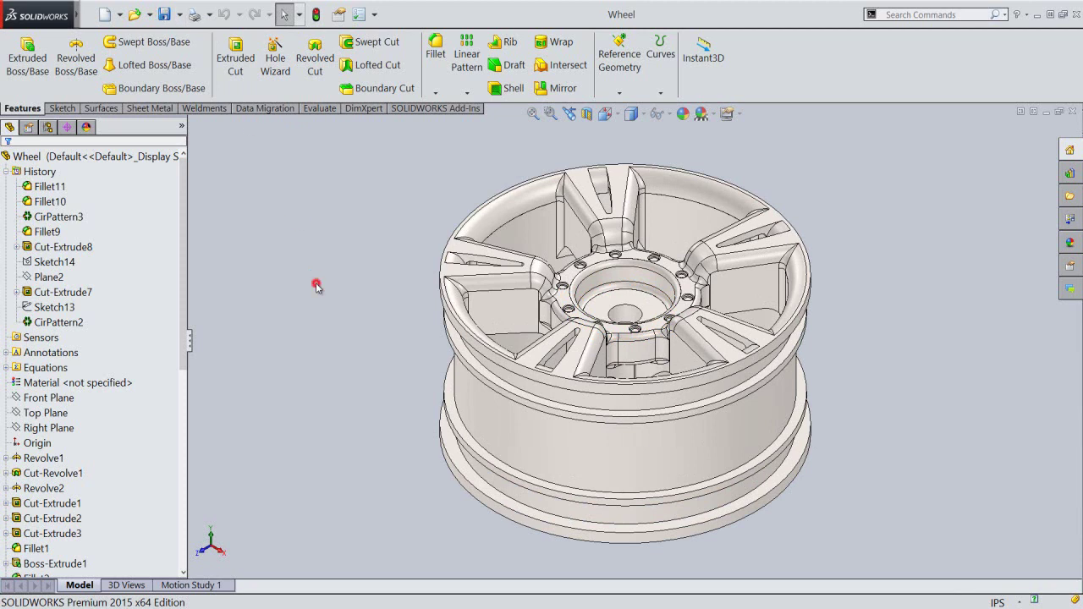
# Hide the feature tree, task pane and heads-up view toolbar, and shrink the ribbon to icon-only buttons.
pyautogui.click(190, 340)
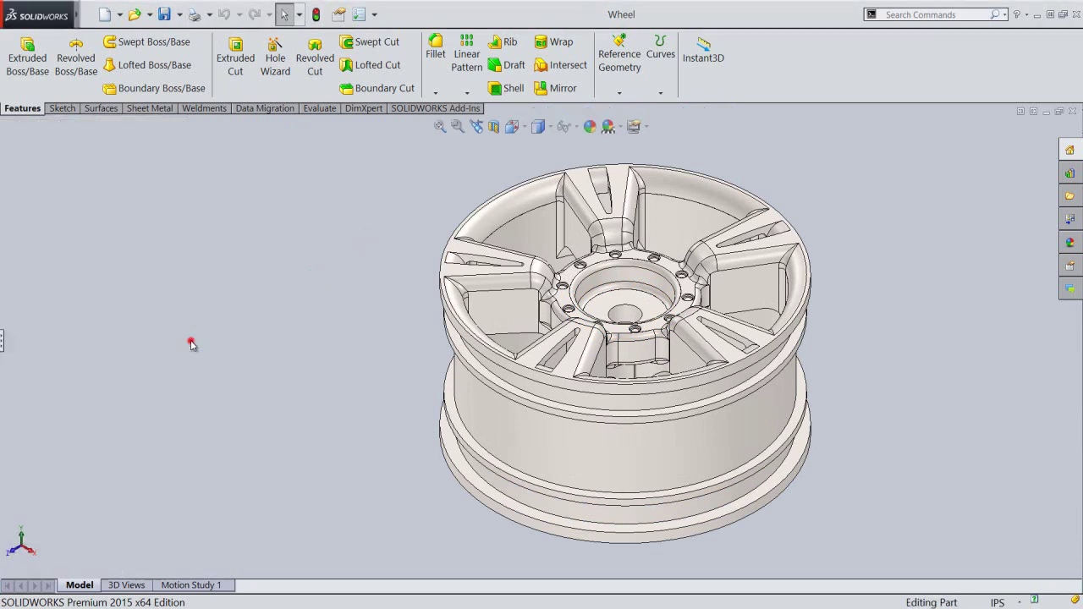
pyautogui.click(833, 38)
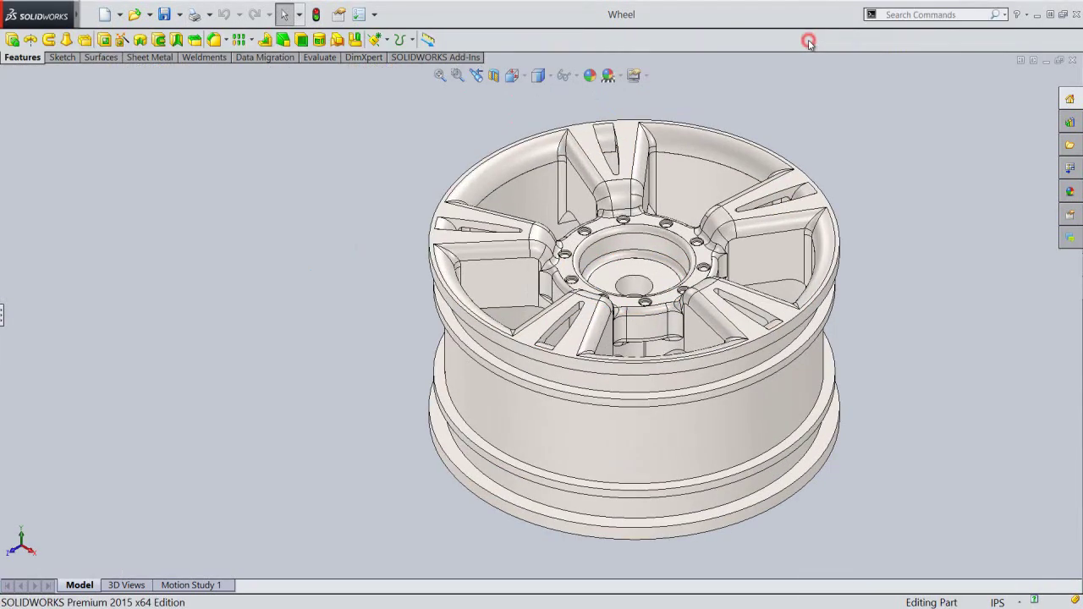
pyautogui.rightClick(810, 36)
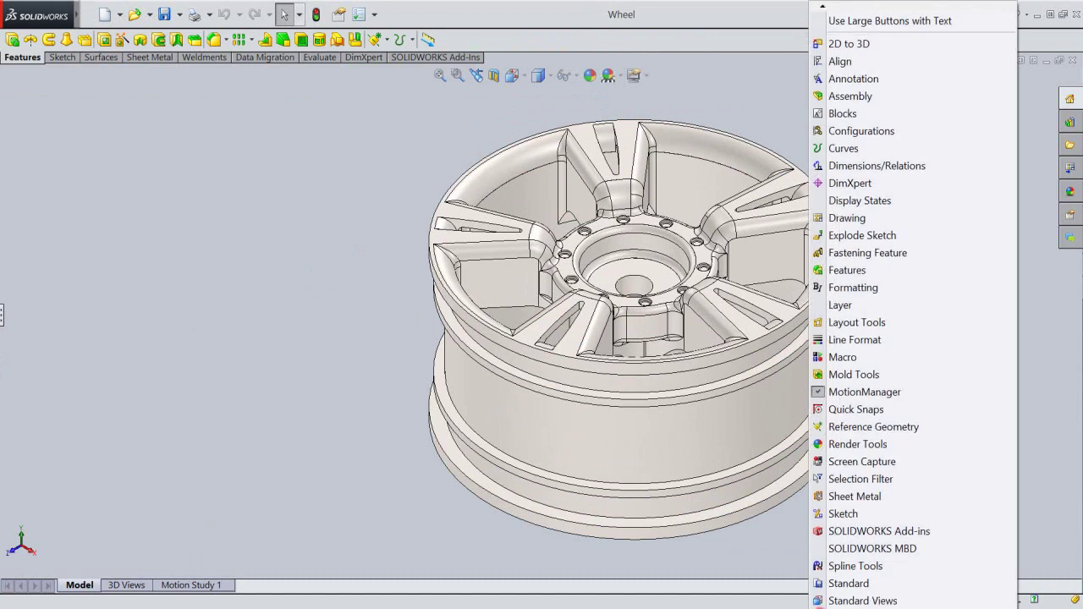
pyautogui.scroll(-3, 871, 296)
pyautogui.click(830, 508)
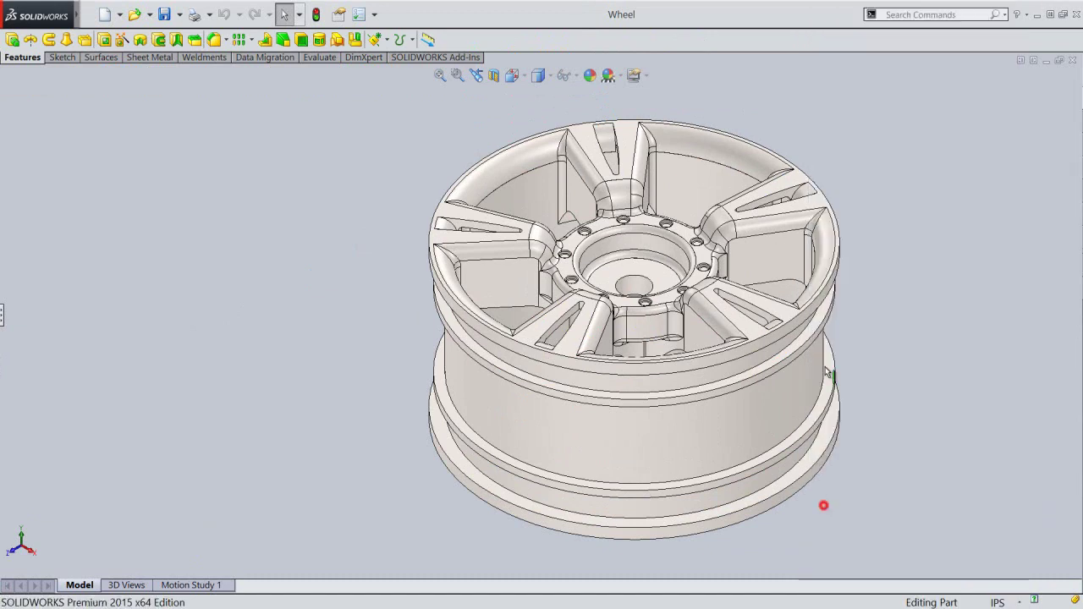
pyautogui.rightClick(866, 40)
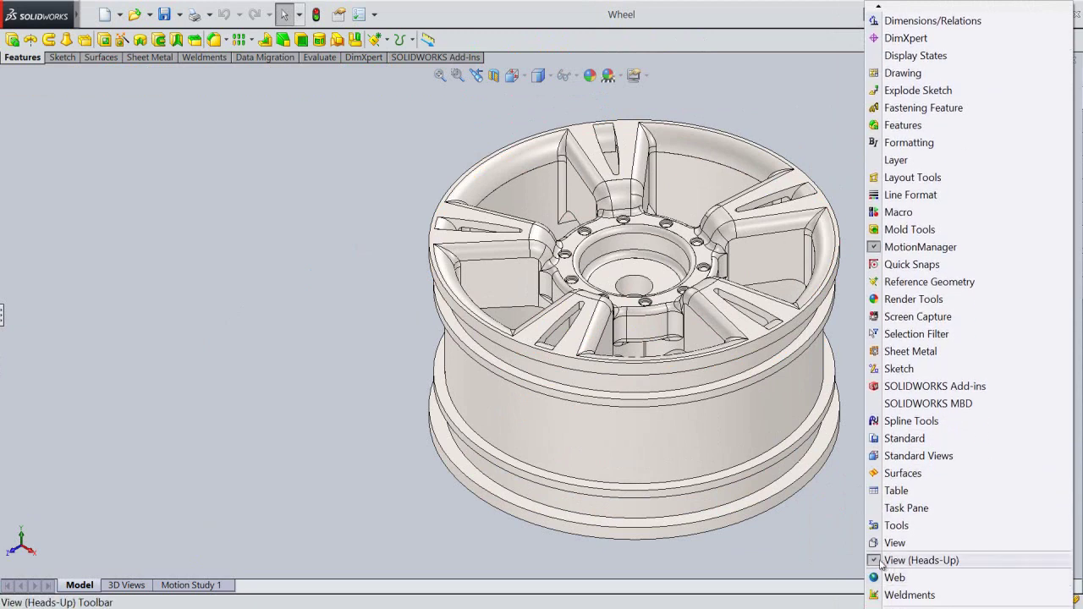
pyautogui.click(880, 560)
# Pan and zoom to recentre the wheel, then bring up the view orientation chooser.
pyautogui.rightClick(924, 223)
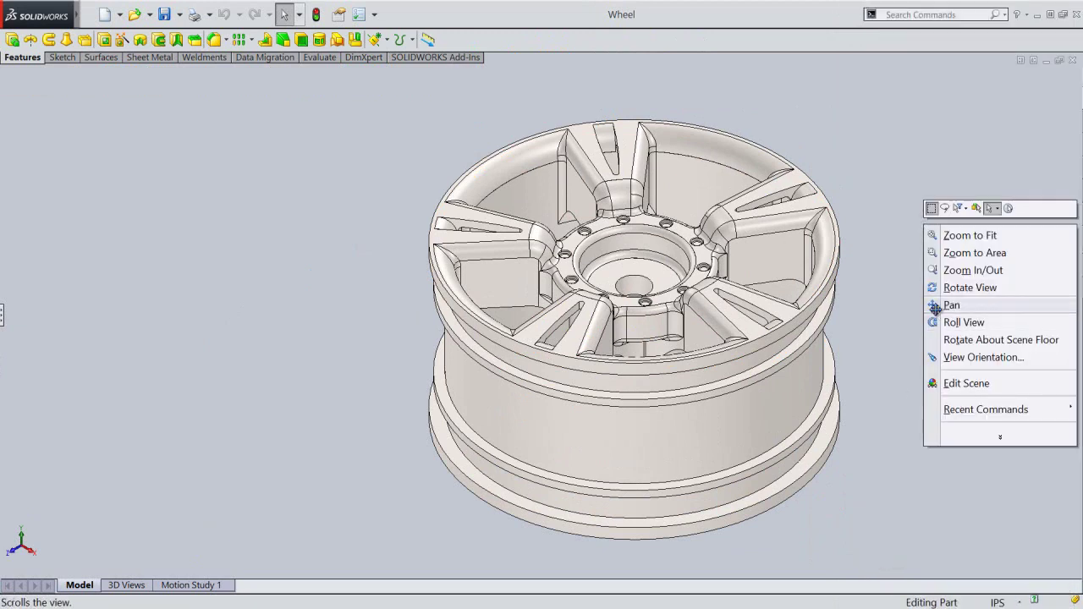
pyautogui.click(936, 305)
pyautogui.moveTo(936, 310); pyautogui.dragTo(718, 328)
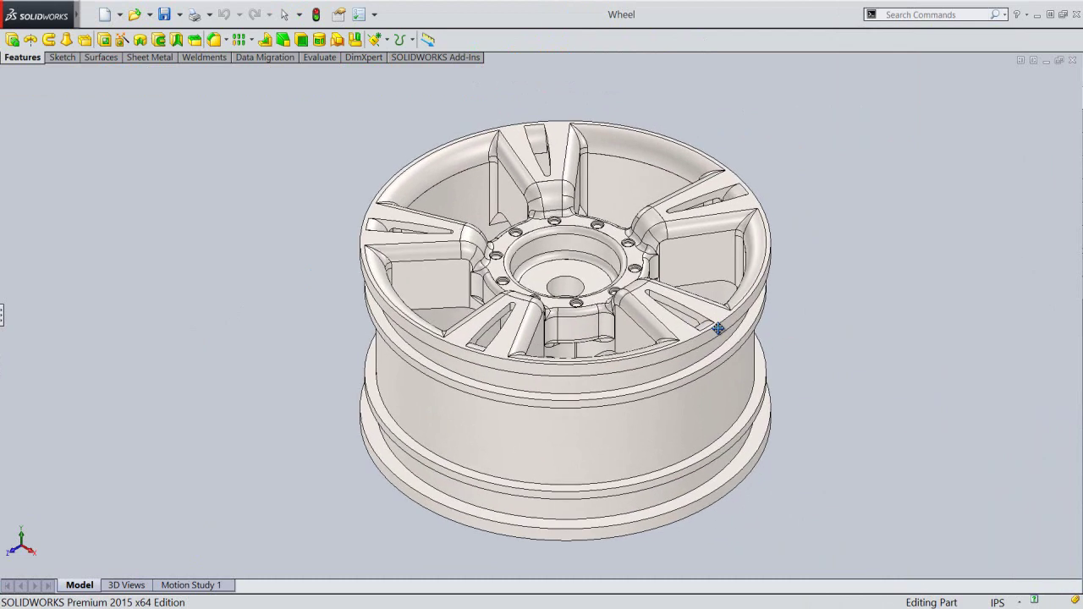
pyautogui.rightClick(570, 254)
pyautogui.click(599, 315)
pyautogui.moveTo(606, 322); pyautogui.dragTo(614, 318)
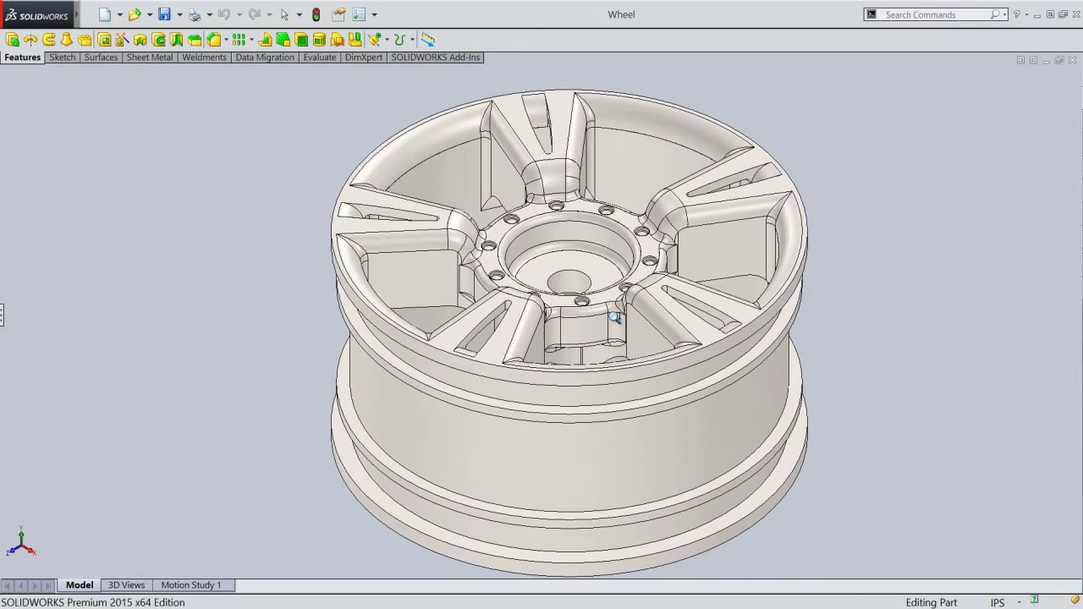
pyautogui.rightClick(595, 329)
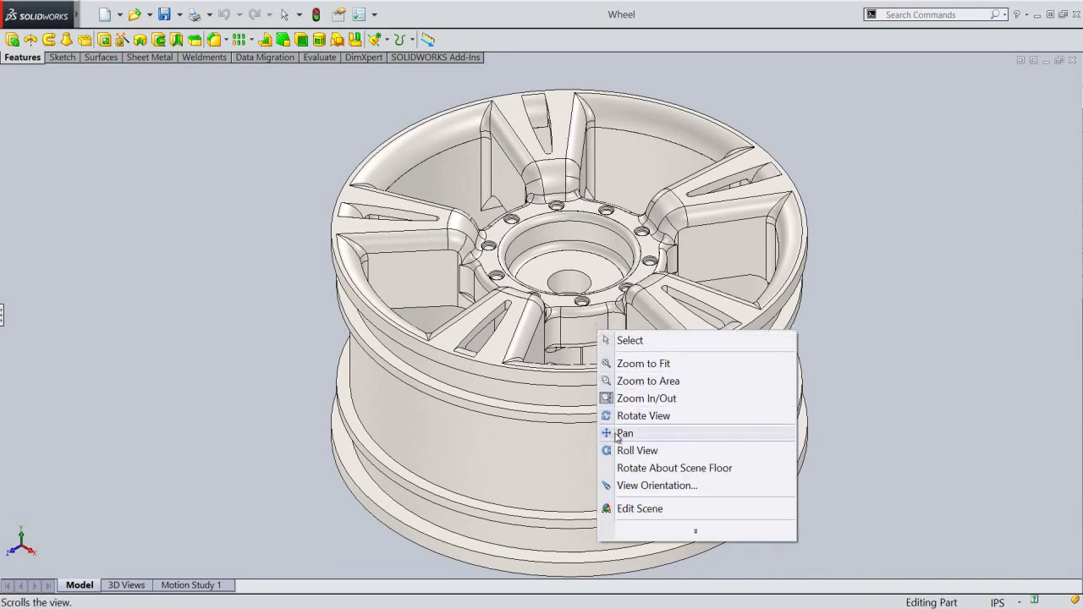
pyautogui.click(619, 429)
pyautogui.moveTo(616, 419); pyautogui.dragTo(626, 407)
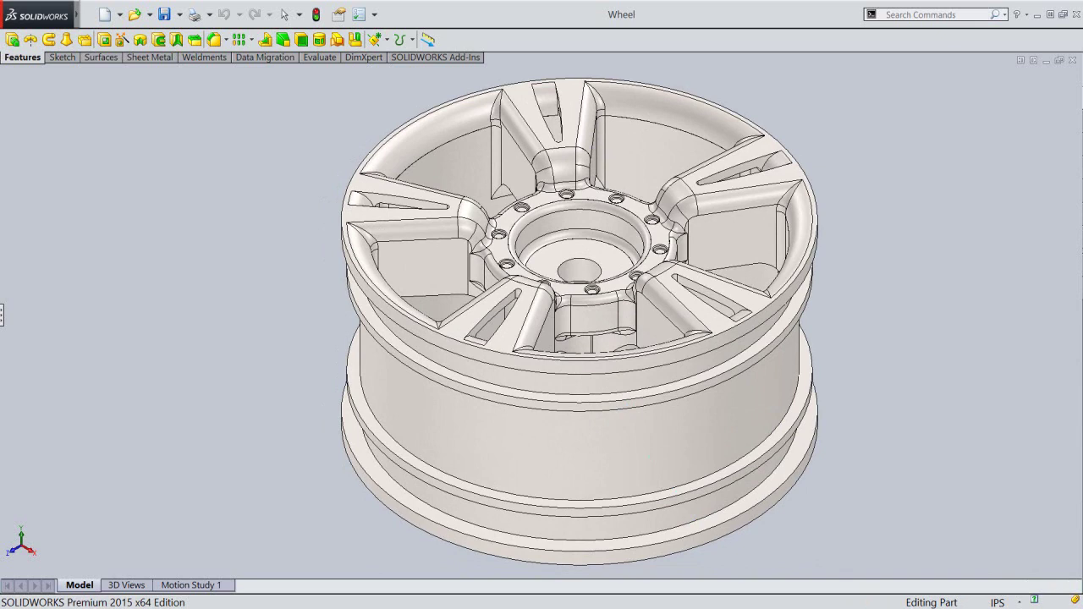
pyautogui.press('space')
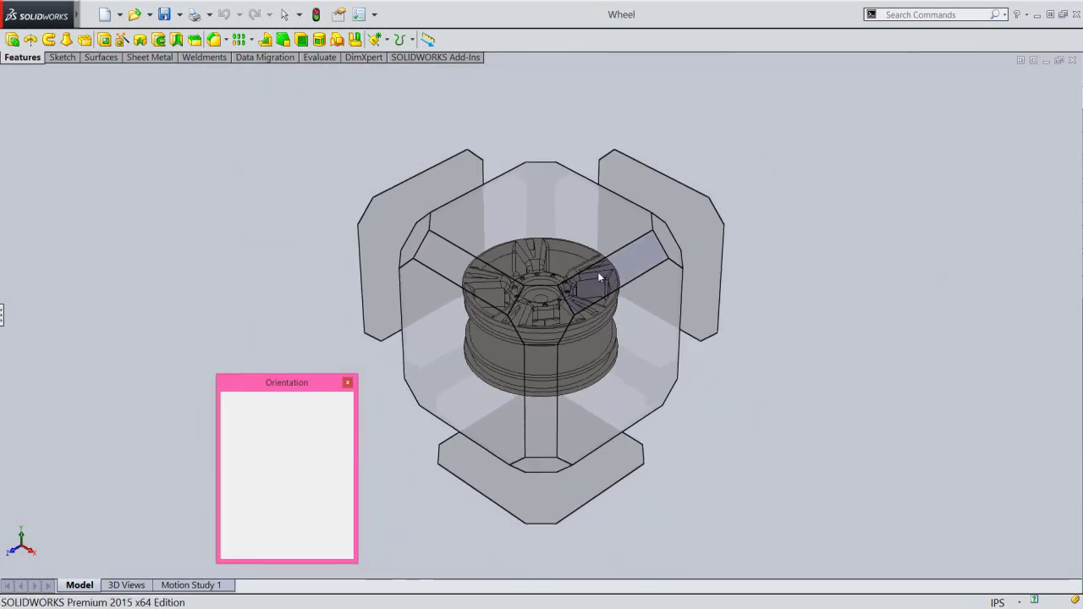
# Turn the wheel to the top view and set it as the new Front view.
pyautogui.click(562, 248)
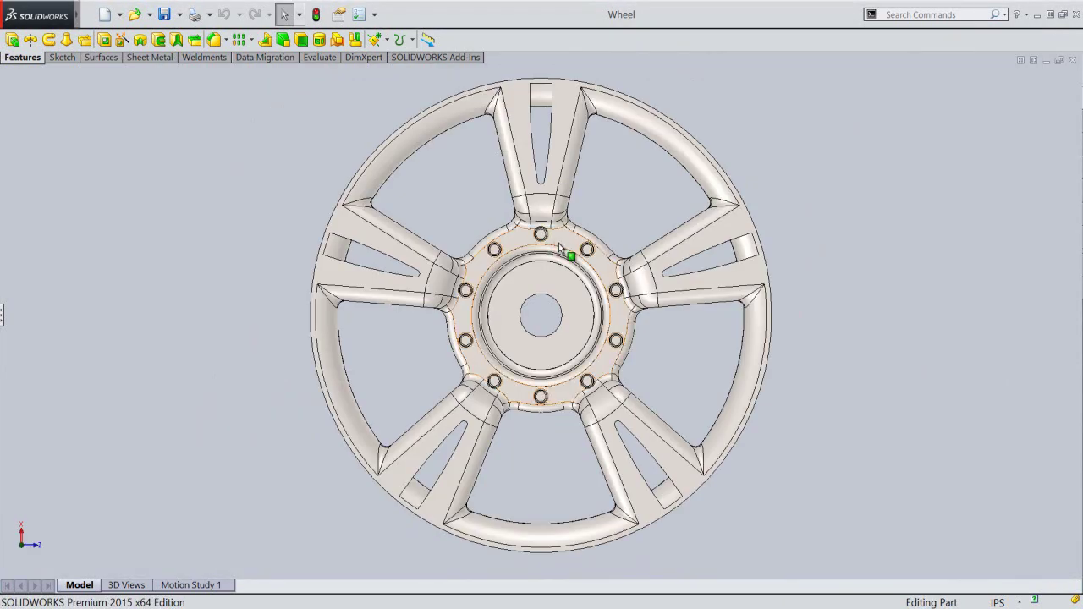
pyautogui.press('space')
pyautogui.click(565, 146)
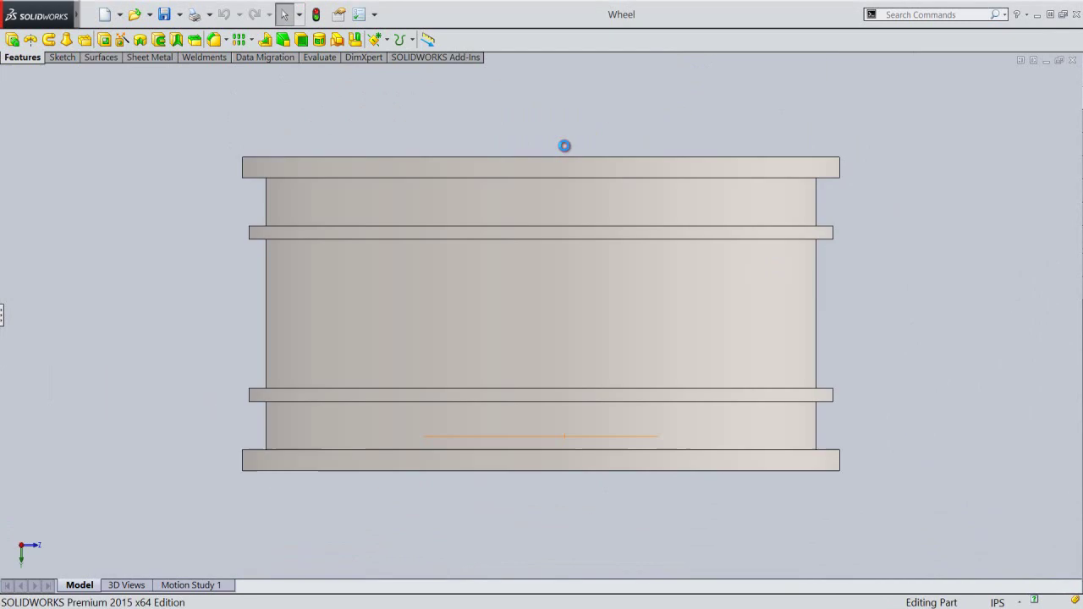
pyautogui.rightClick(639, 123)
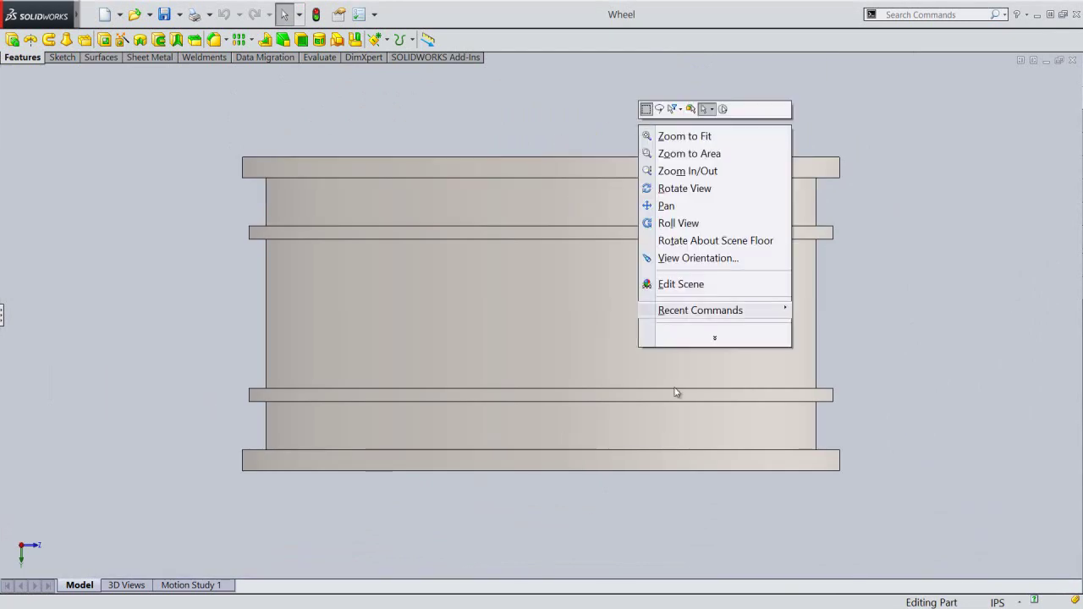
pyautogui.click(713, 339)
pyautogui.click(822, 256)
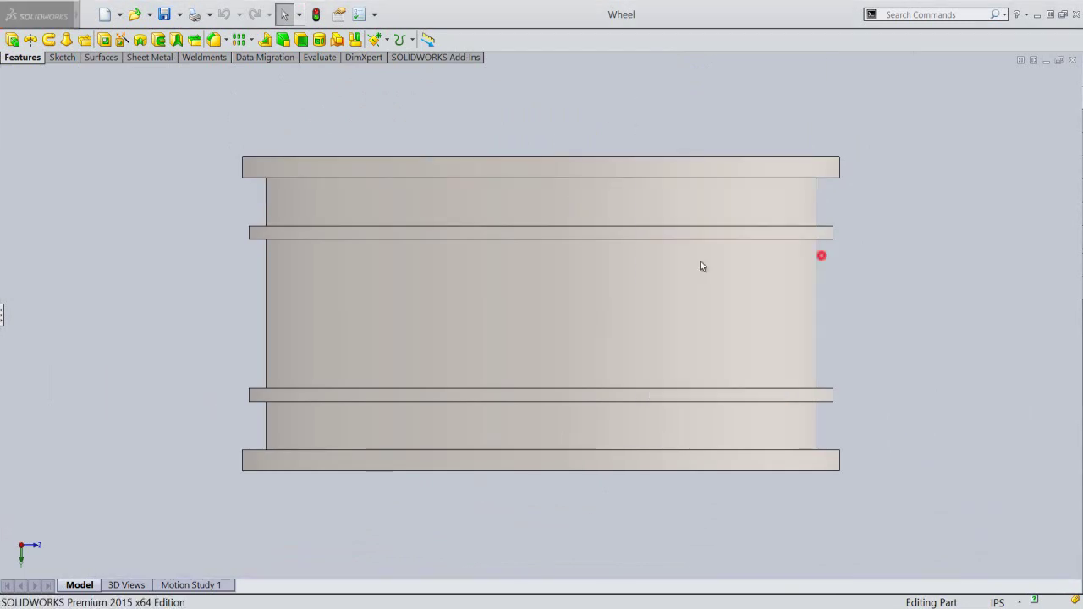
pyautogui.click(570, 319)
# Switch to the isometric view, then zoom in and pan the wheel into place.
pyautogui.press('space')
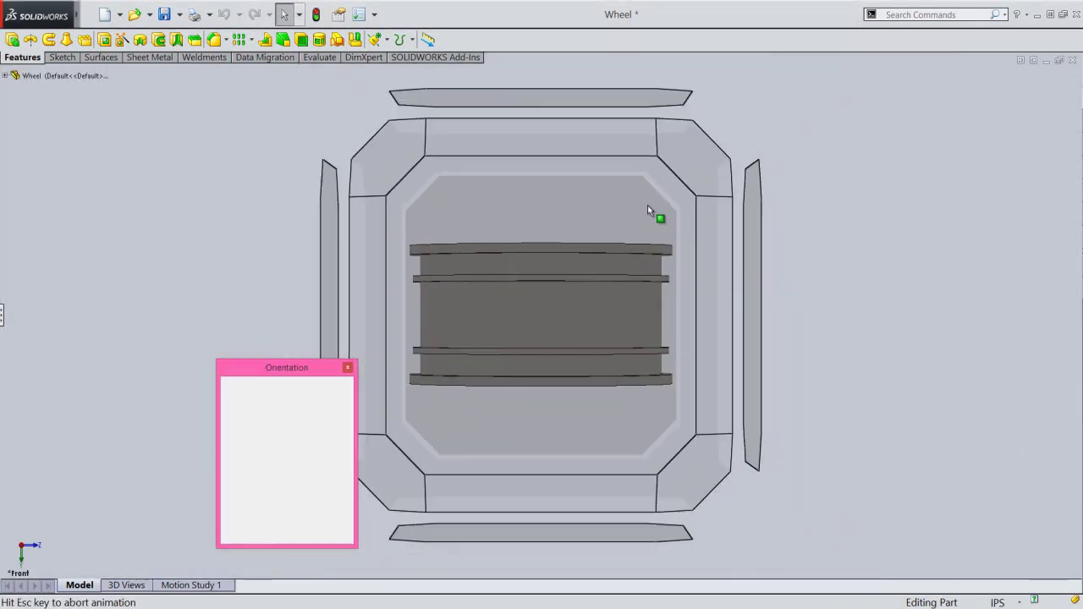
pyautogui.click(661, 189)
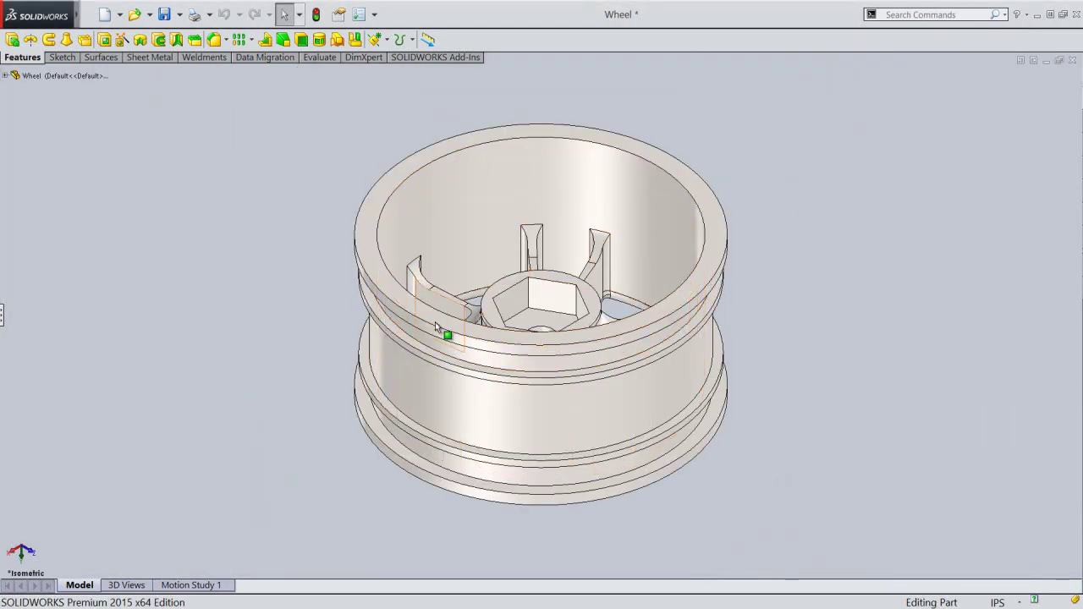
pyautogui.rightClick(769, 246)
pyautogui.click(817, 291)
pyautogui.moveTo(798, 293); pyautogui.dragTo(774, 296)
pyautogui.rightClick(550, 258)
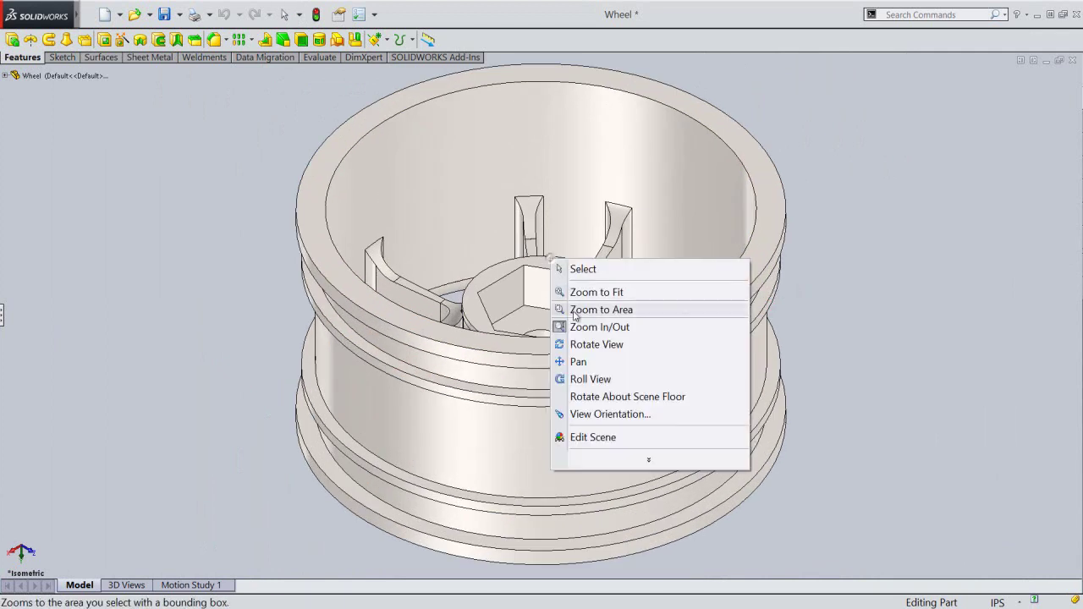
pyautogui.click(577, 358)
pyautogui.moveTo(565, 349); pyautogui.dragTo(591, 354)
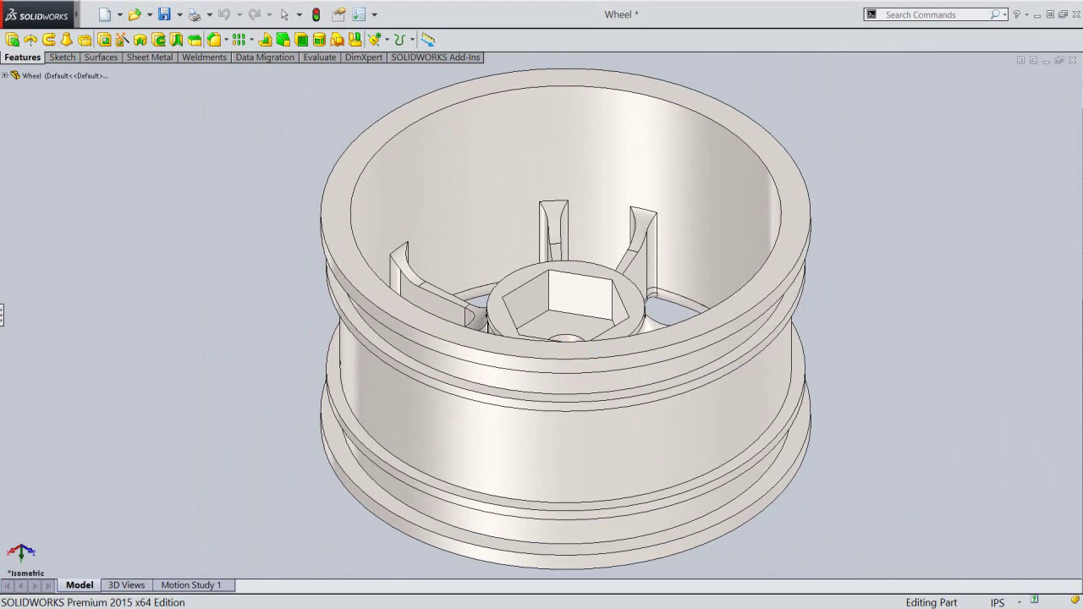
# Rotate the wheel to show its spoked face and bring up the orientation chooser.
pyautogui.rightClick(604, 209)
pyautogui.click(630, 220)
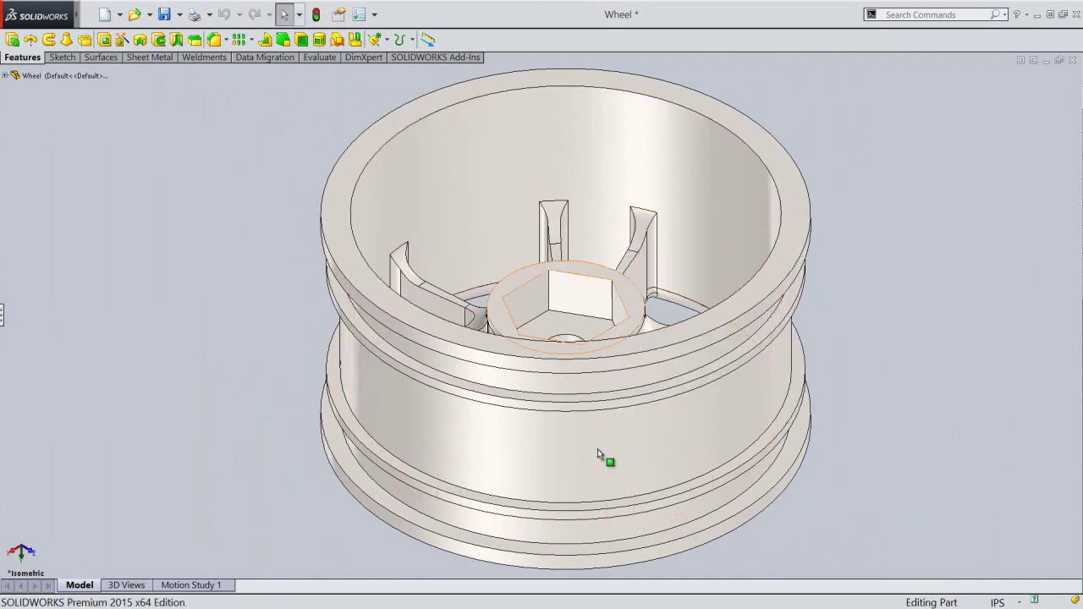
pyautogui.moveTo(598, 457)
pyautogui.mouseDown(button='middle')
pyautogui.moveTo(595, 222)
pyautogui.moveTo(580, 300)
pyautogui.moveTo(607, 367)
pyautogui.mouseUp(button='middle')
pyautogui.press('space')
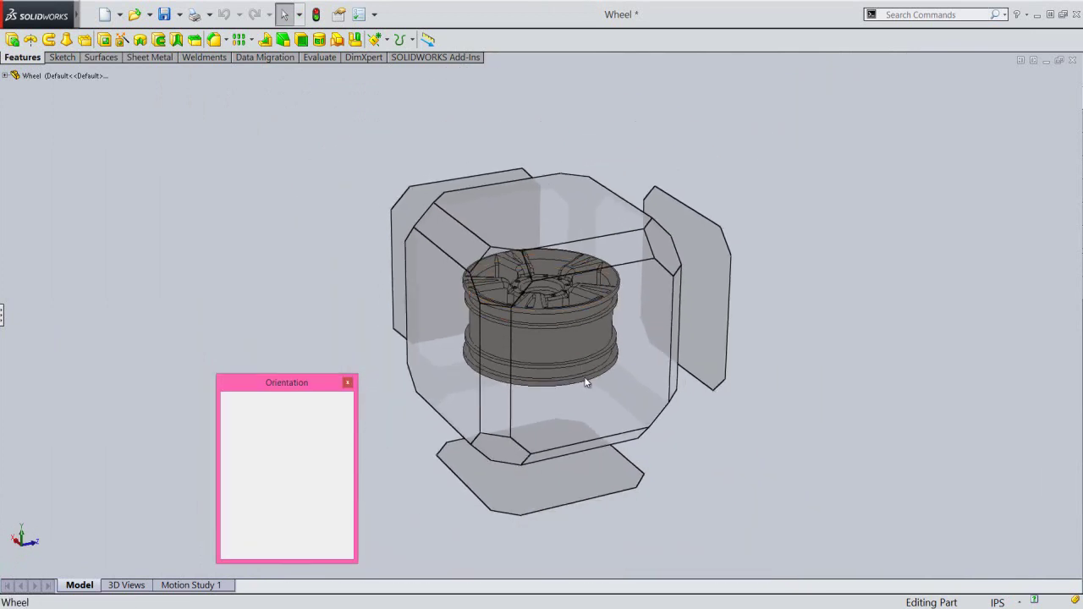
# Set the facing view as the new Front, then show the wheel isometrically (Ctrl+7).
pyautogui.click(585, 378)
pyautogui.rightClick(137, 194)
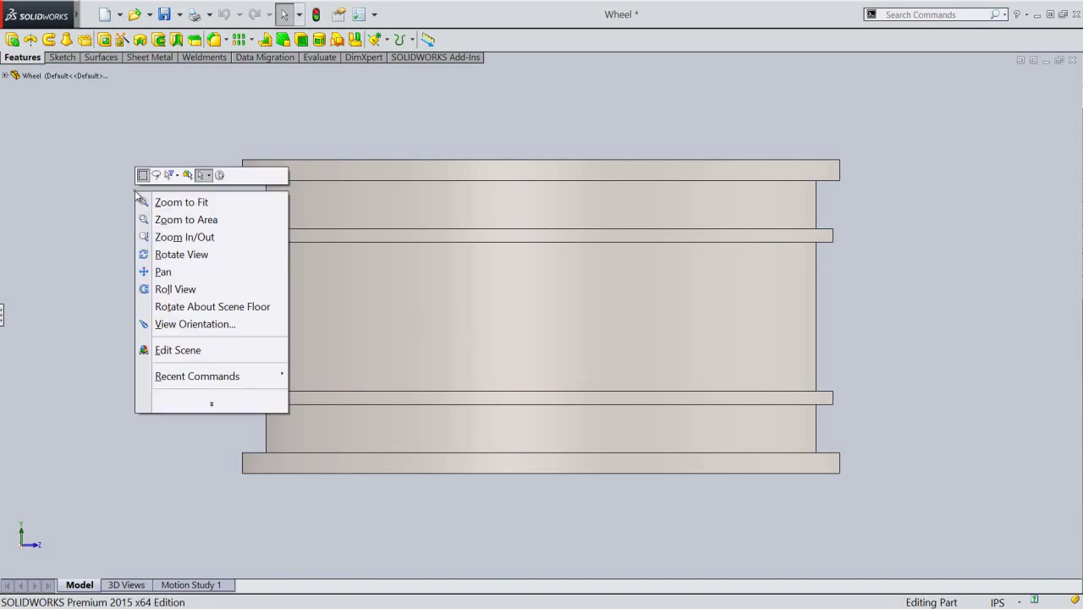
pyautogui.click(208, 404)
pyautogui.moveTo(201, 324)
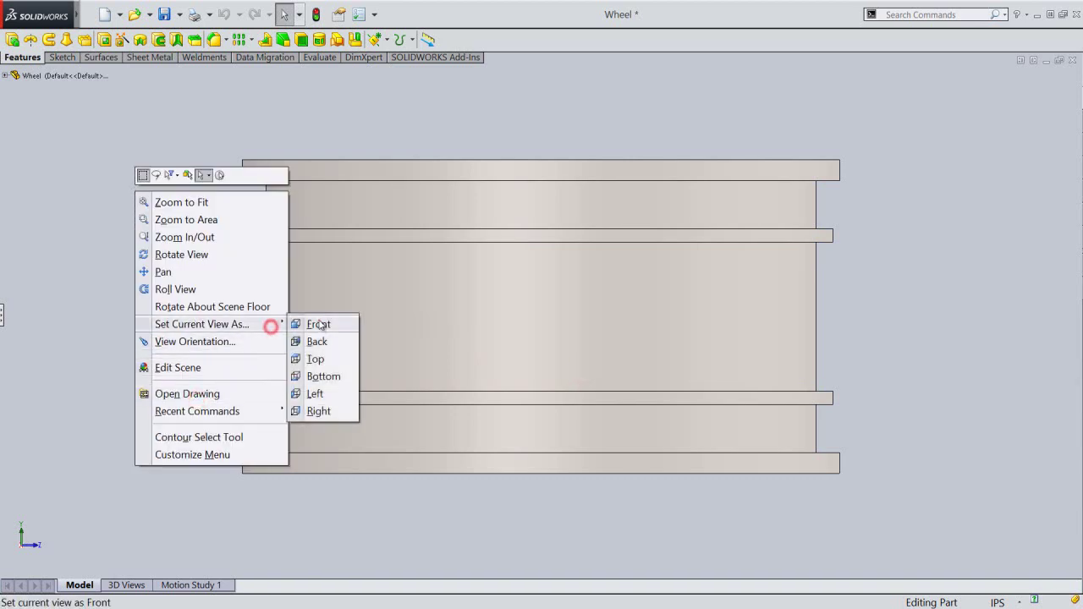
pyautogui.click(320, 326)
pyautogui.click(570, 319)
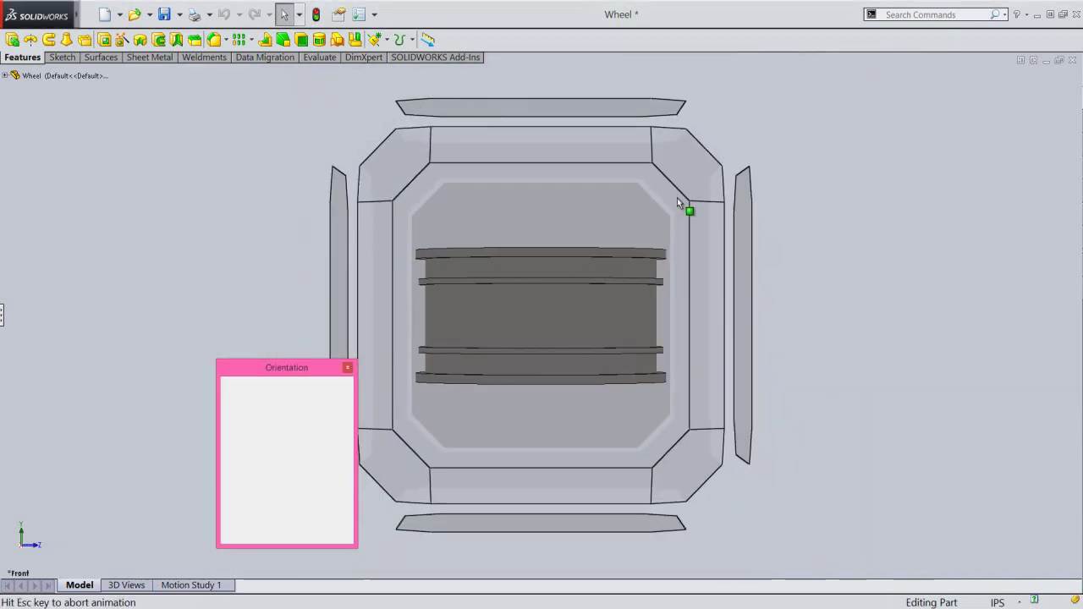
pyautogui.hotkey('ctrl', '7')
# Enable Use Large Buttons with Text on the ribbon.
pyautogui.rightClick(653, 44)
pyautogui.click(703, 38)
pyautogui.rightClick(765, 60)
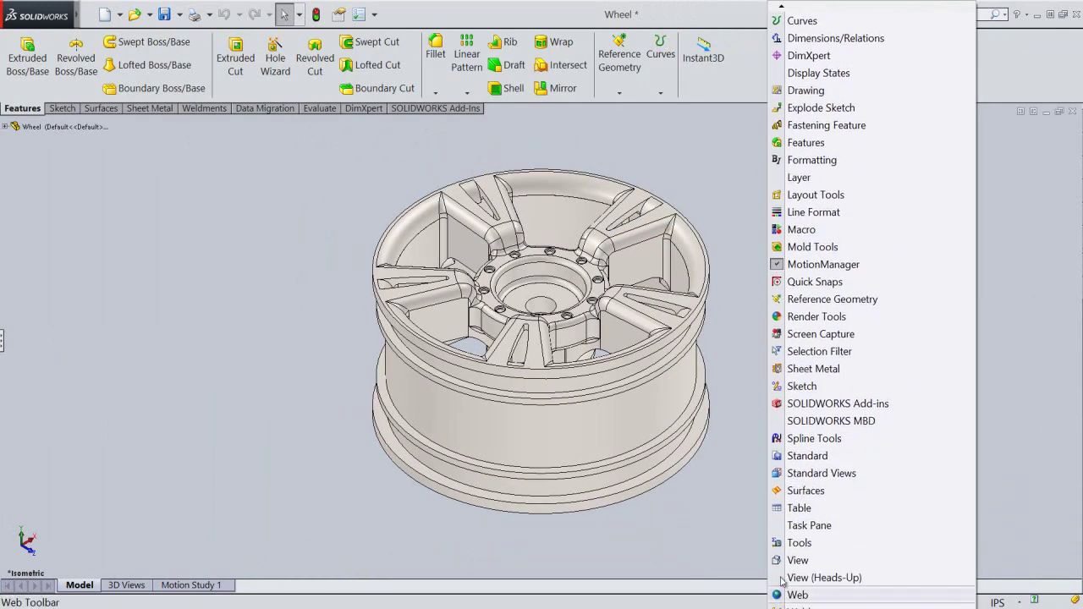
# Turn the Task Pane and the heads-up View toolbar back on.
pyautogui.click(779, 530)
pyautogui.rightClick(837, 81)
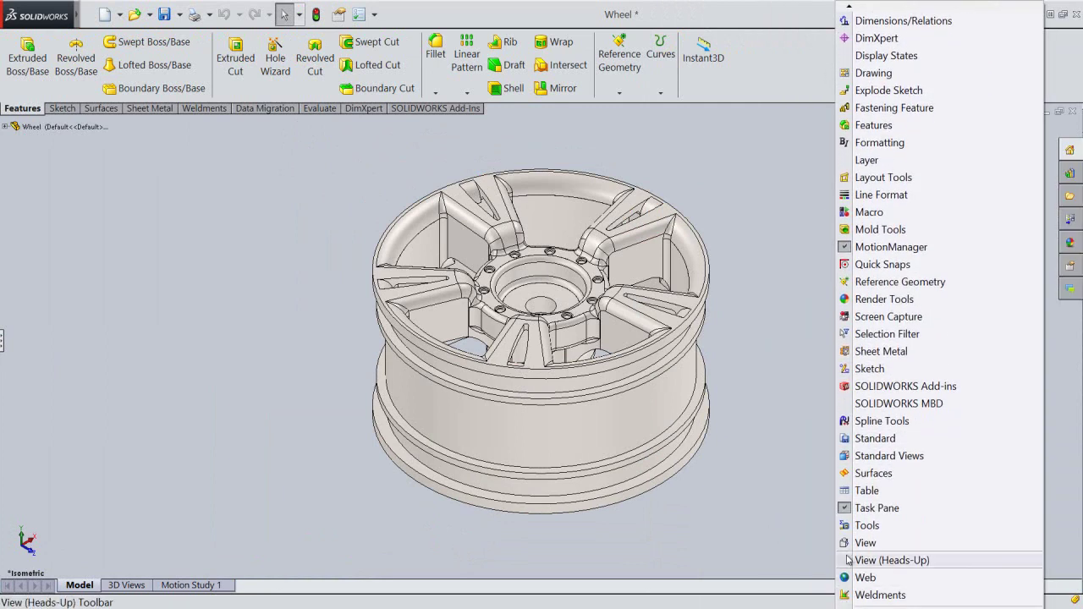
pyautogui.click(848, 557)
# Expand the FeatureManager design tree and collapse all its items.
pyautogui.click(2, 341)
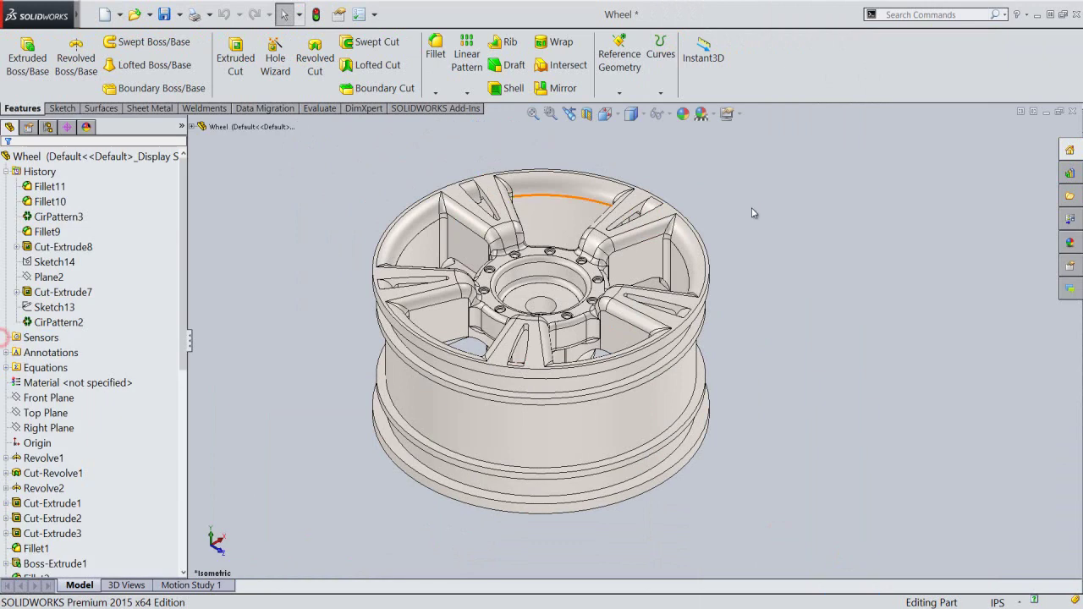
pyautogui.scroll(-2, 402, 335)
pyautogui.rightClick(149, 243)
pyautogui.click(158, 246)
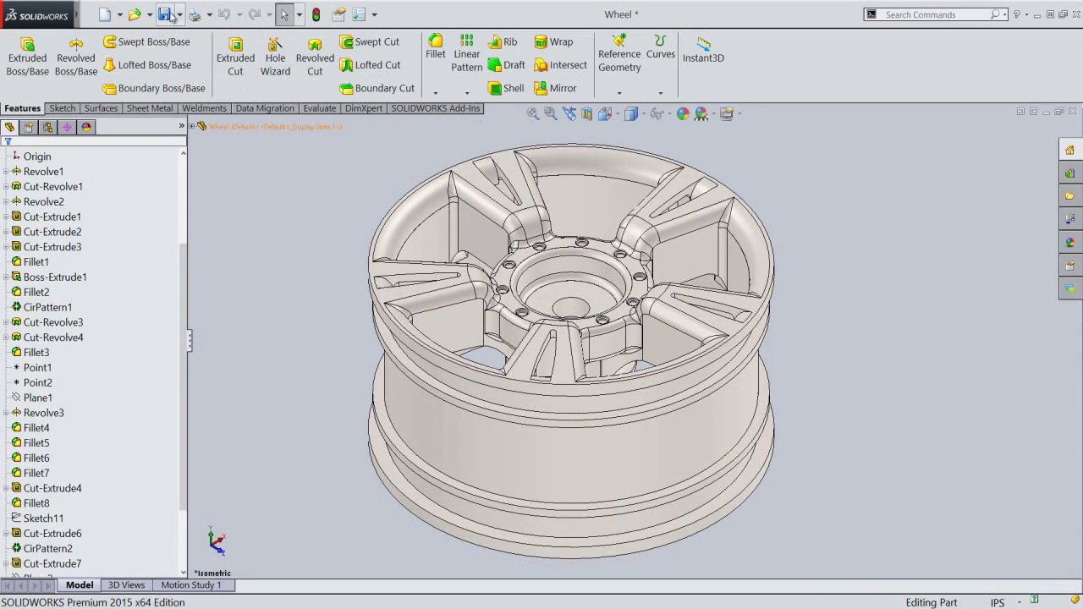